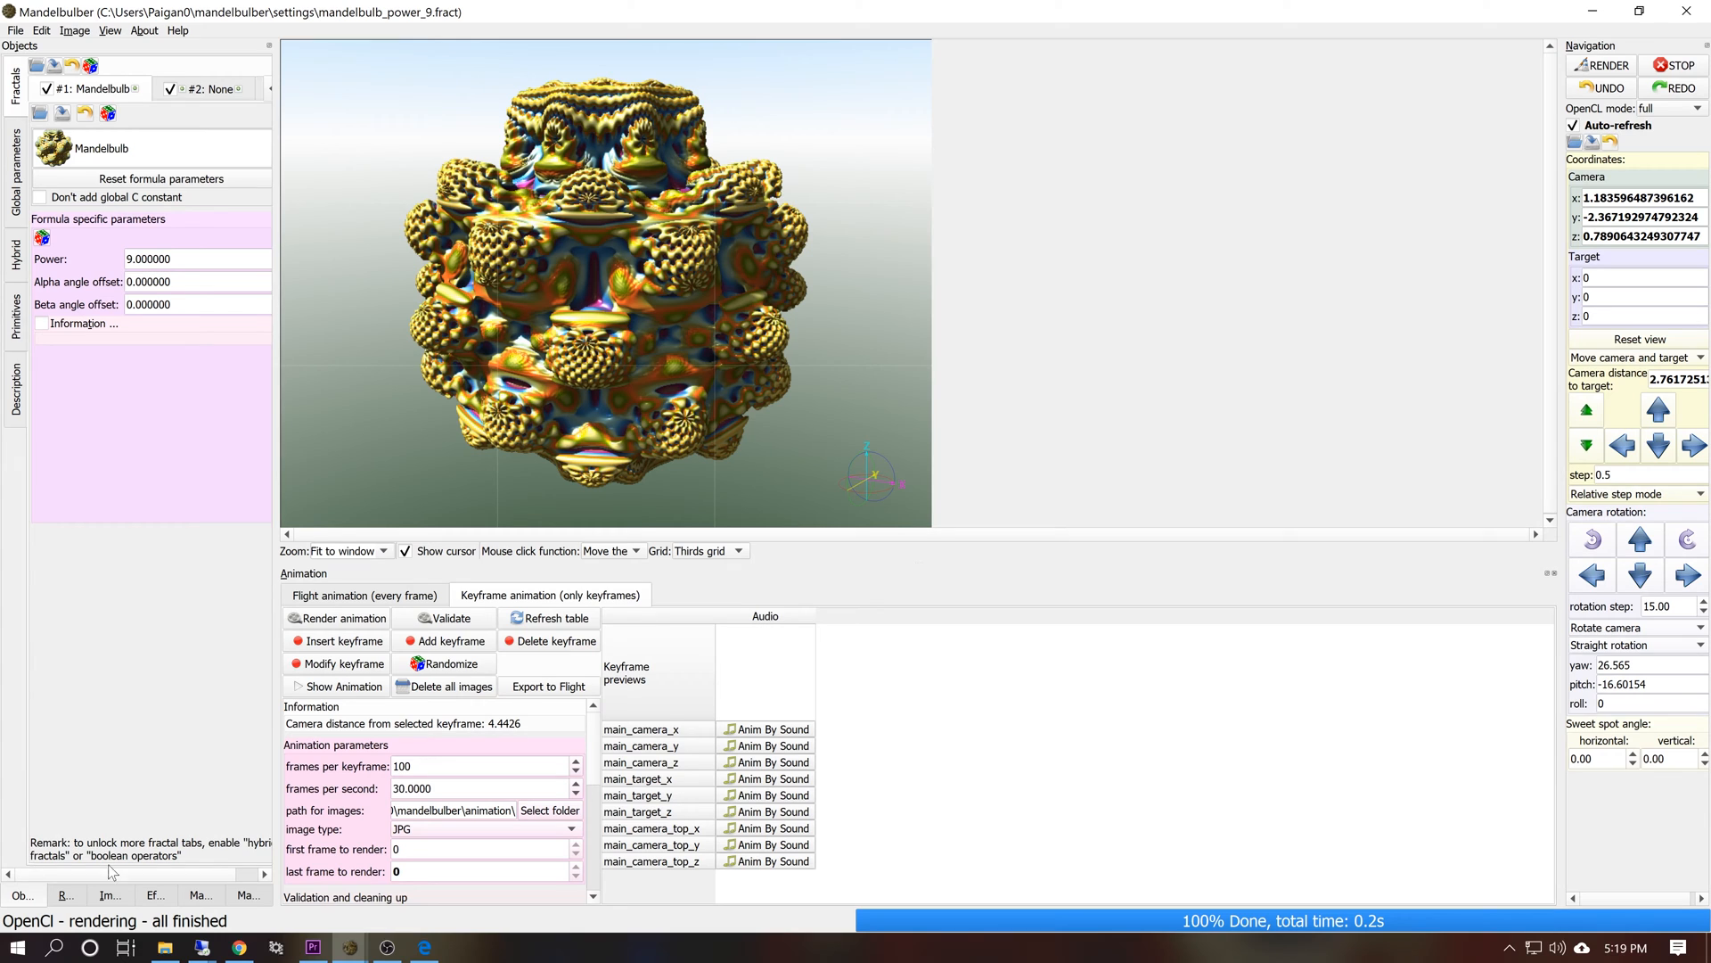
Set the image resolution to the 1920x1080 preset and halve it to 960x540
left_click(114, 899)
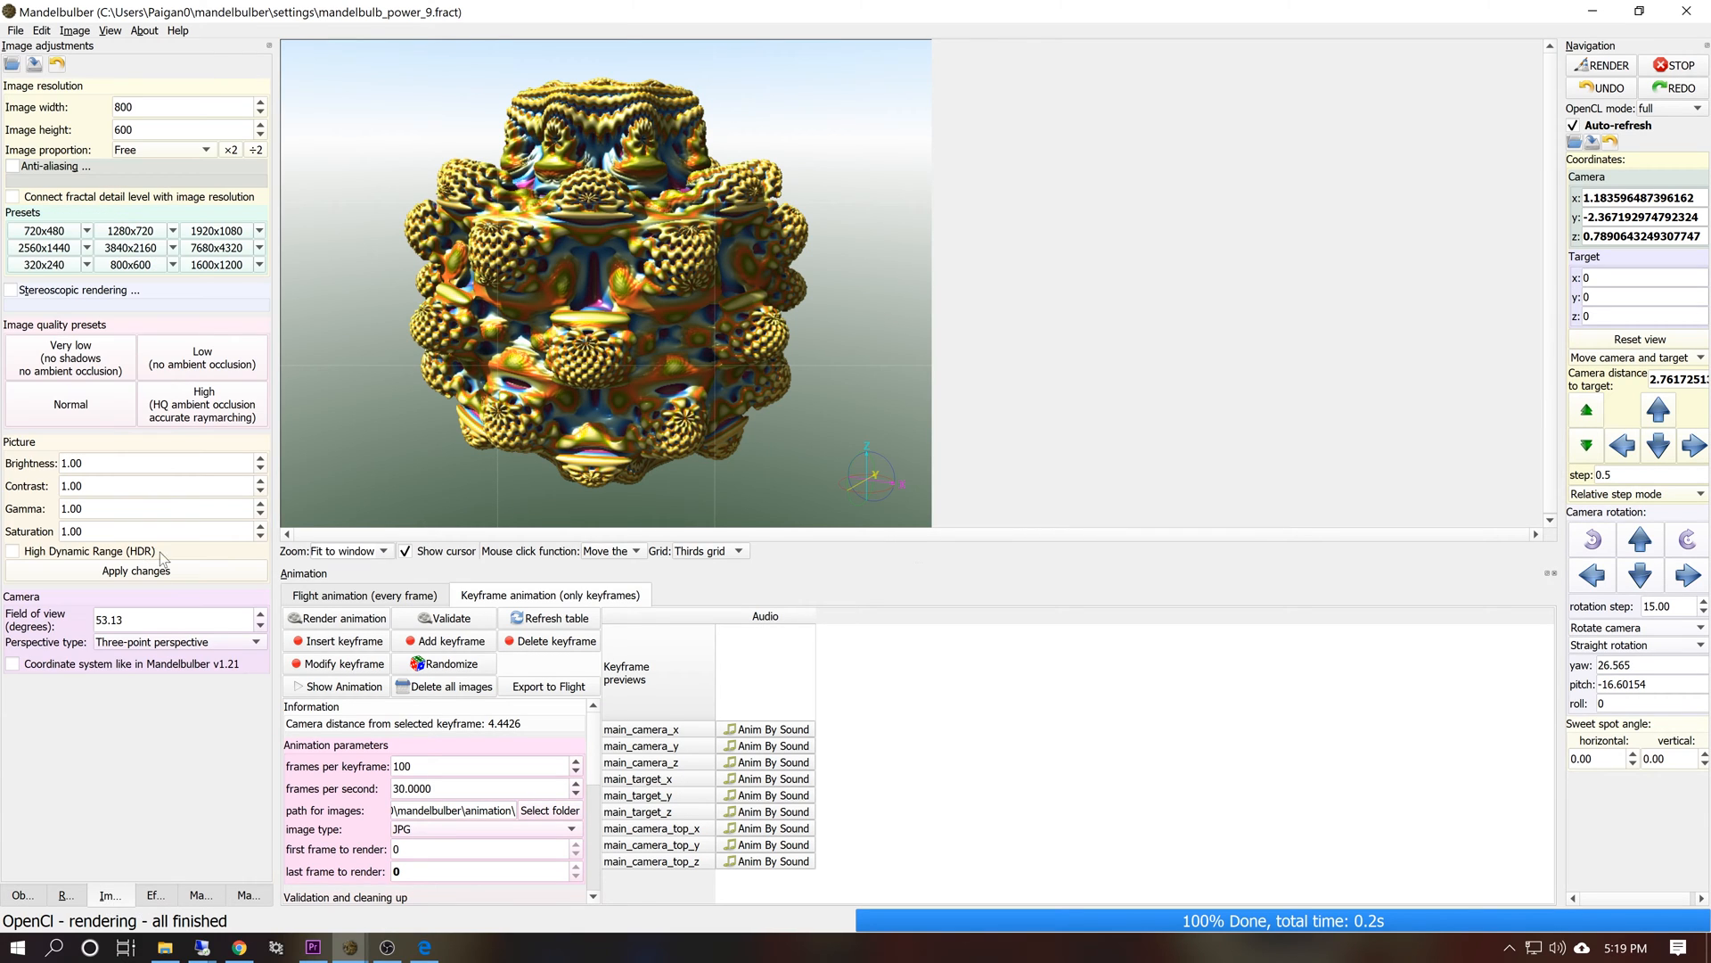
left_click_drag(274, 845, 352, 852)
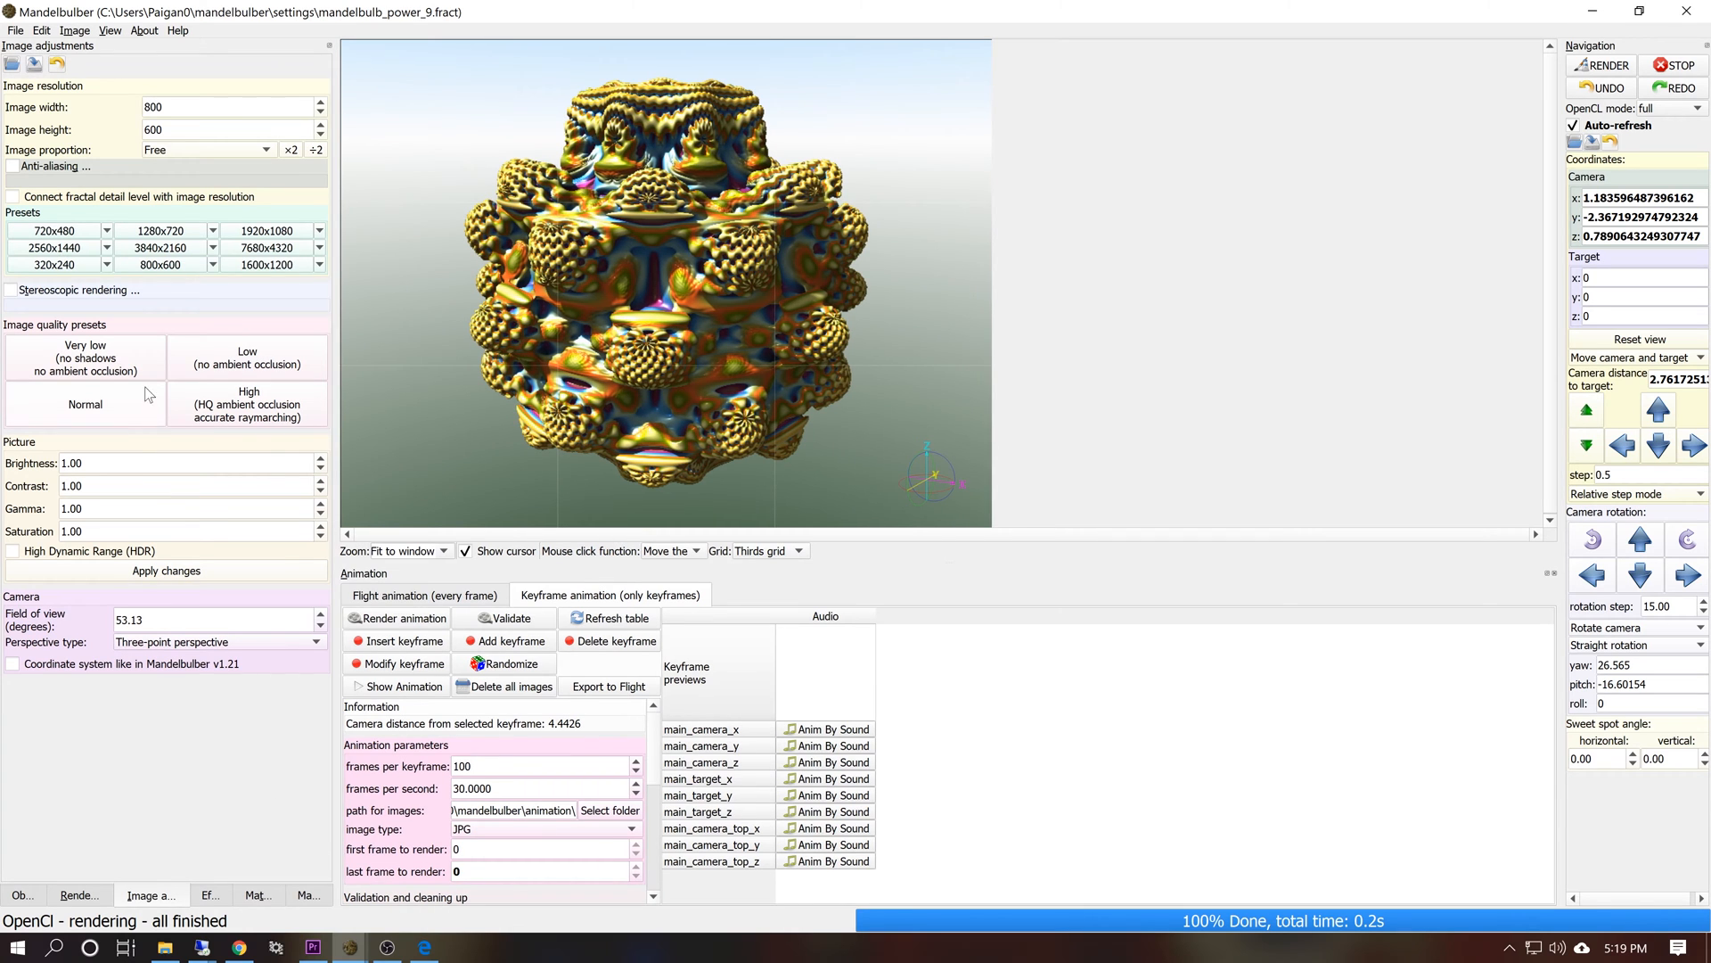
left_click(281, 231)
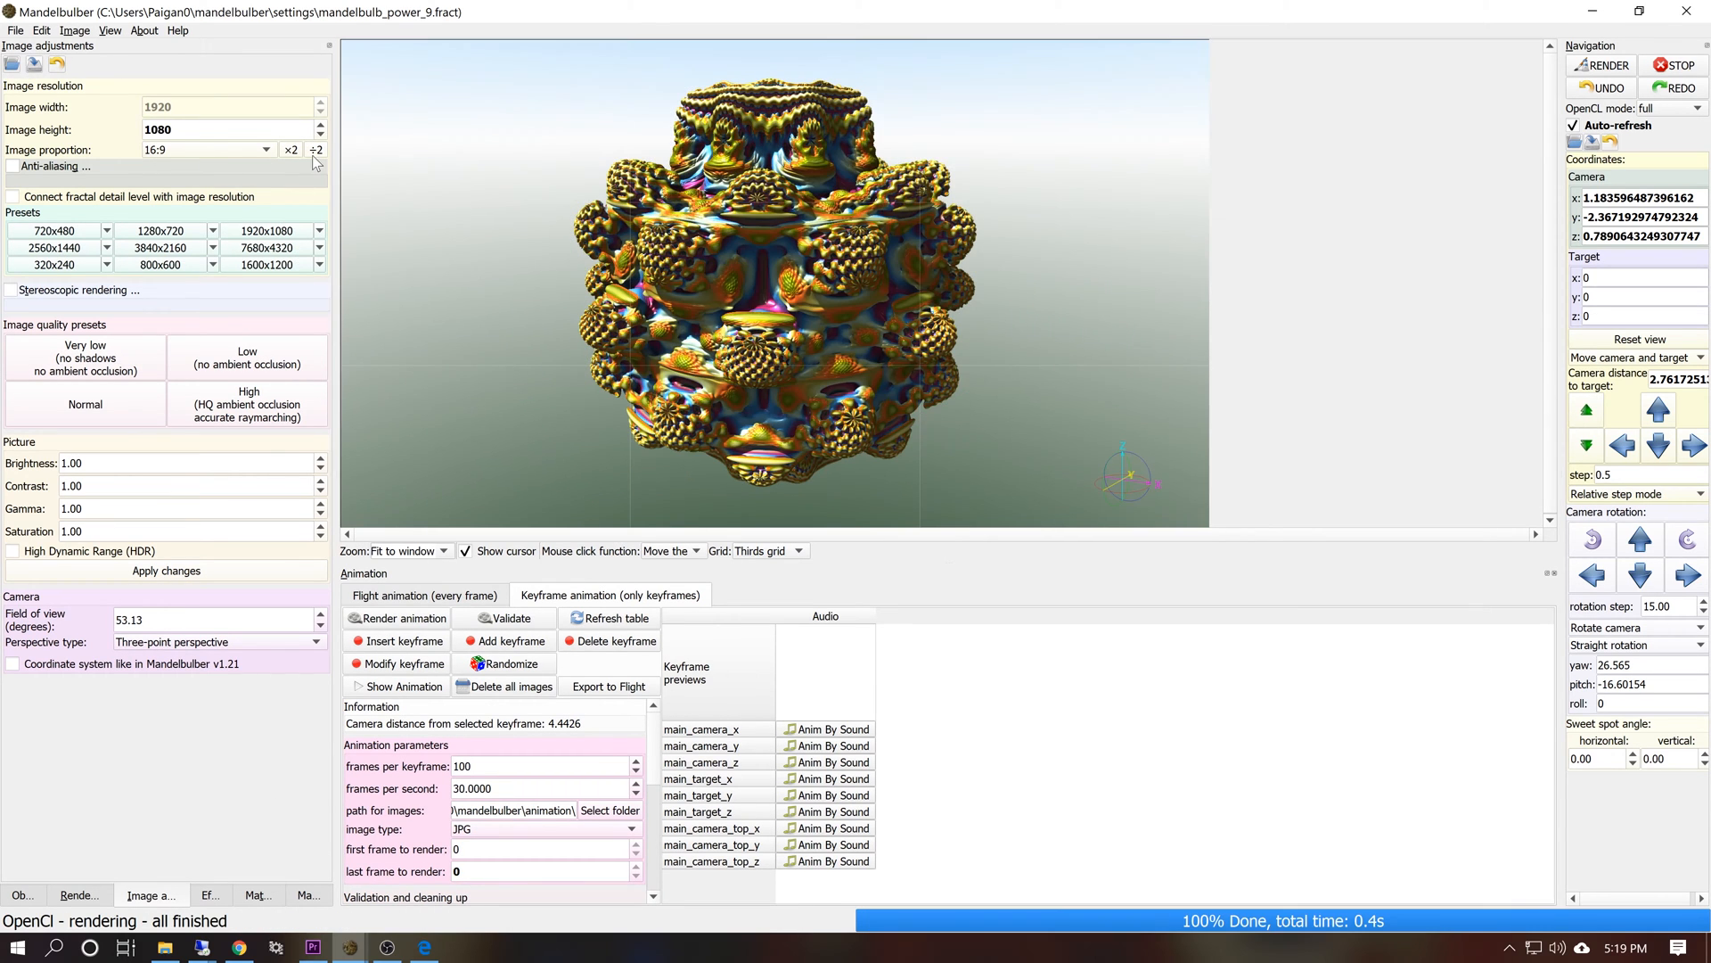
left_click(316, 150)
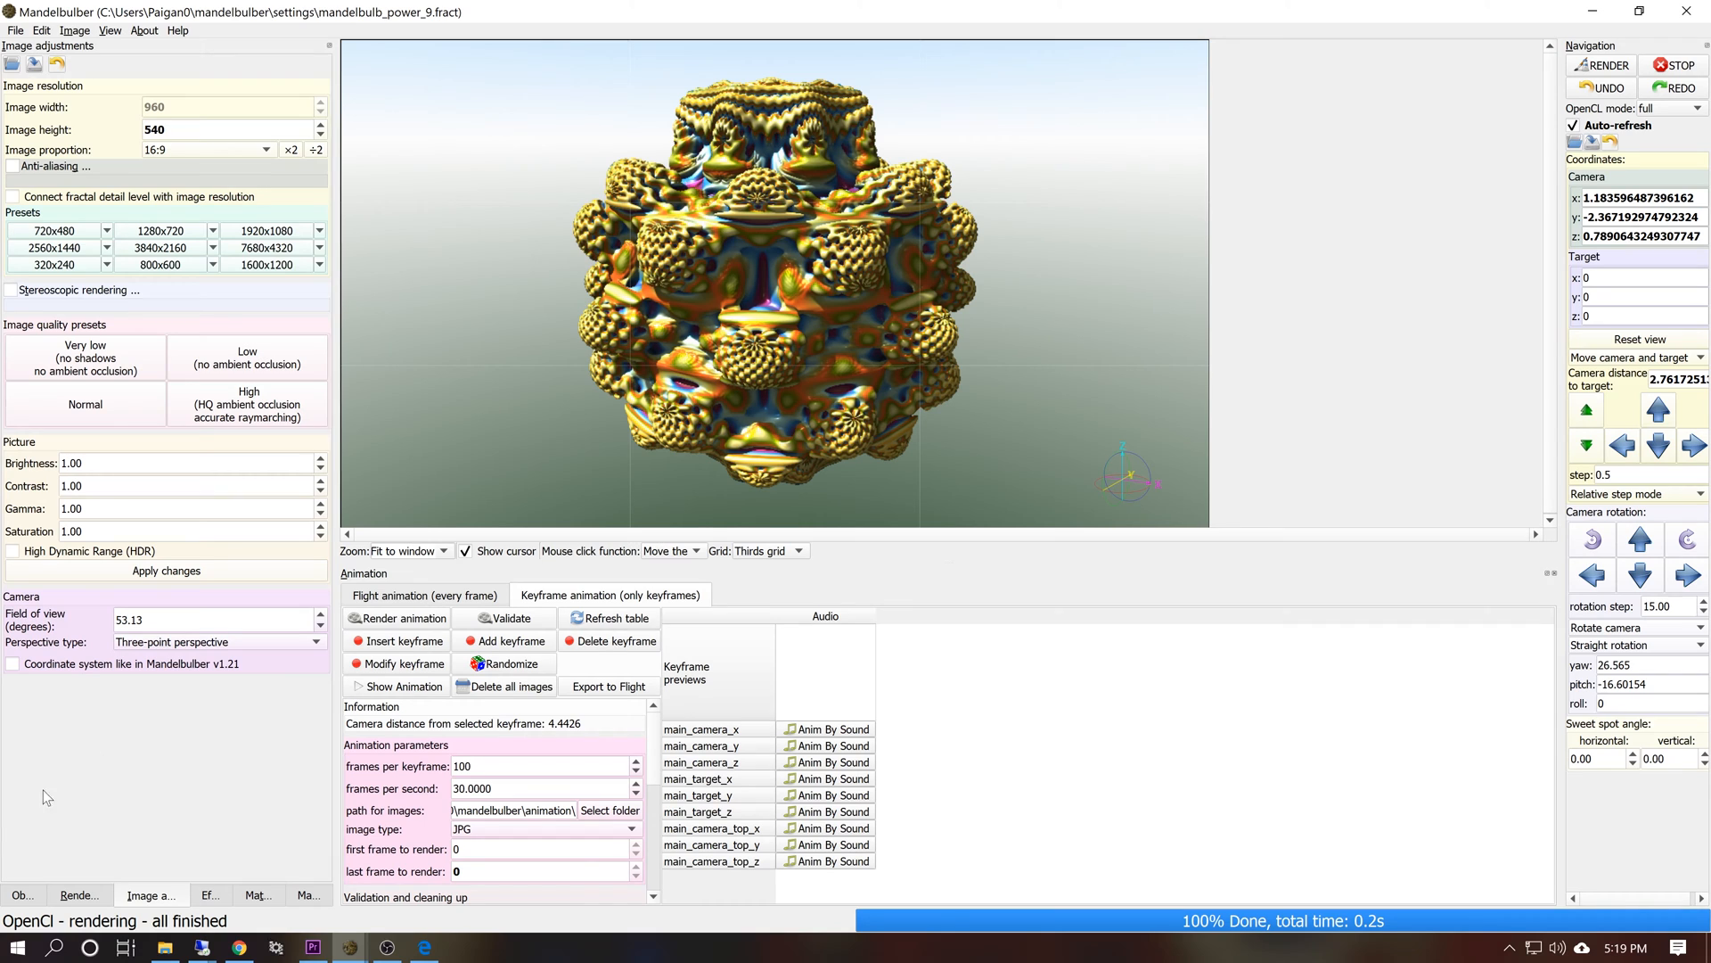
Turn off the 3-color background gradient and set background Color #1 to black
left_click(211, 897)
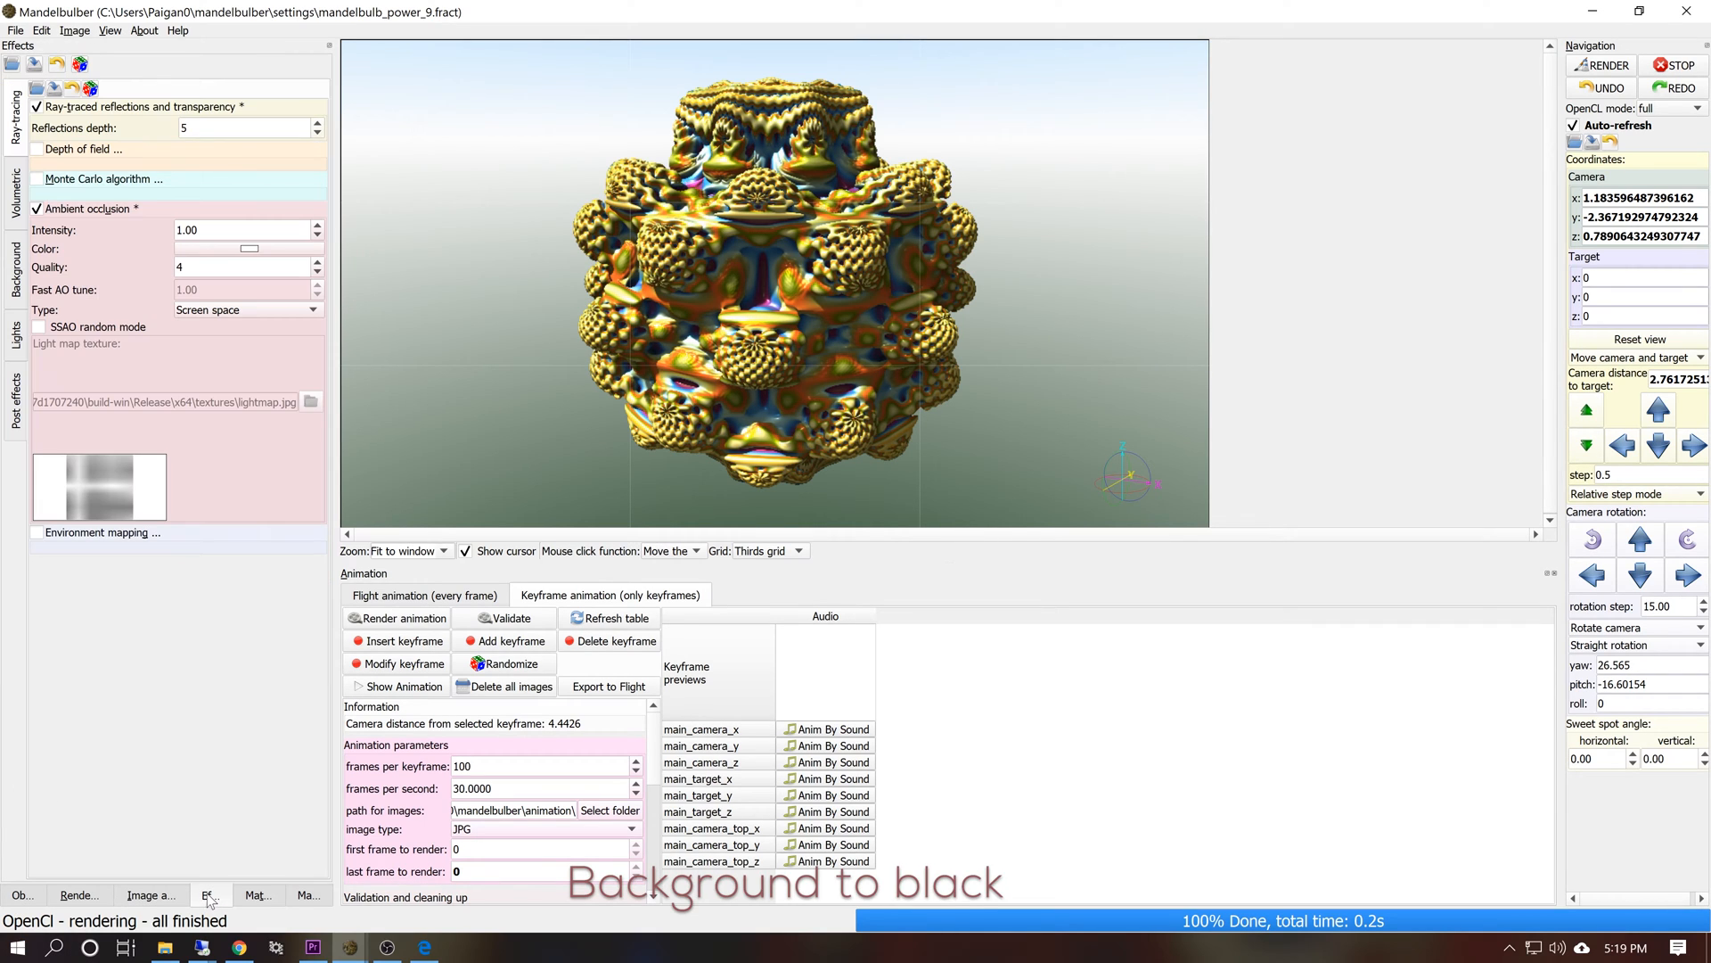
left_click(17, 278)
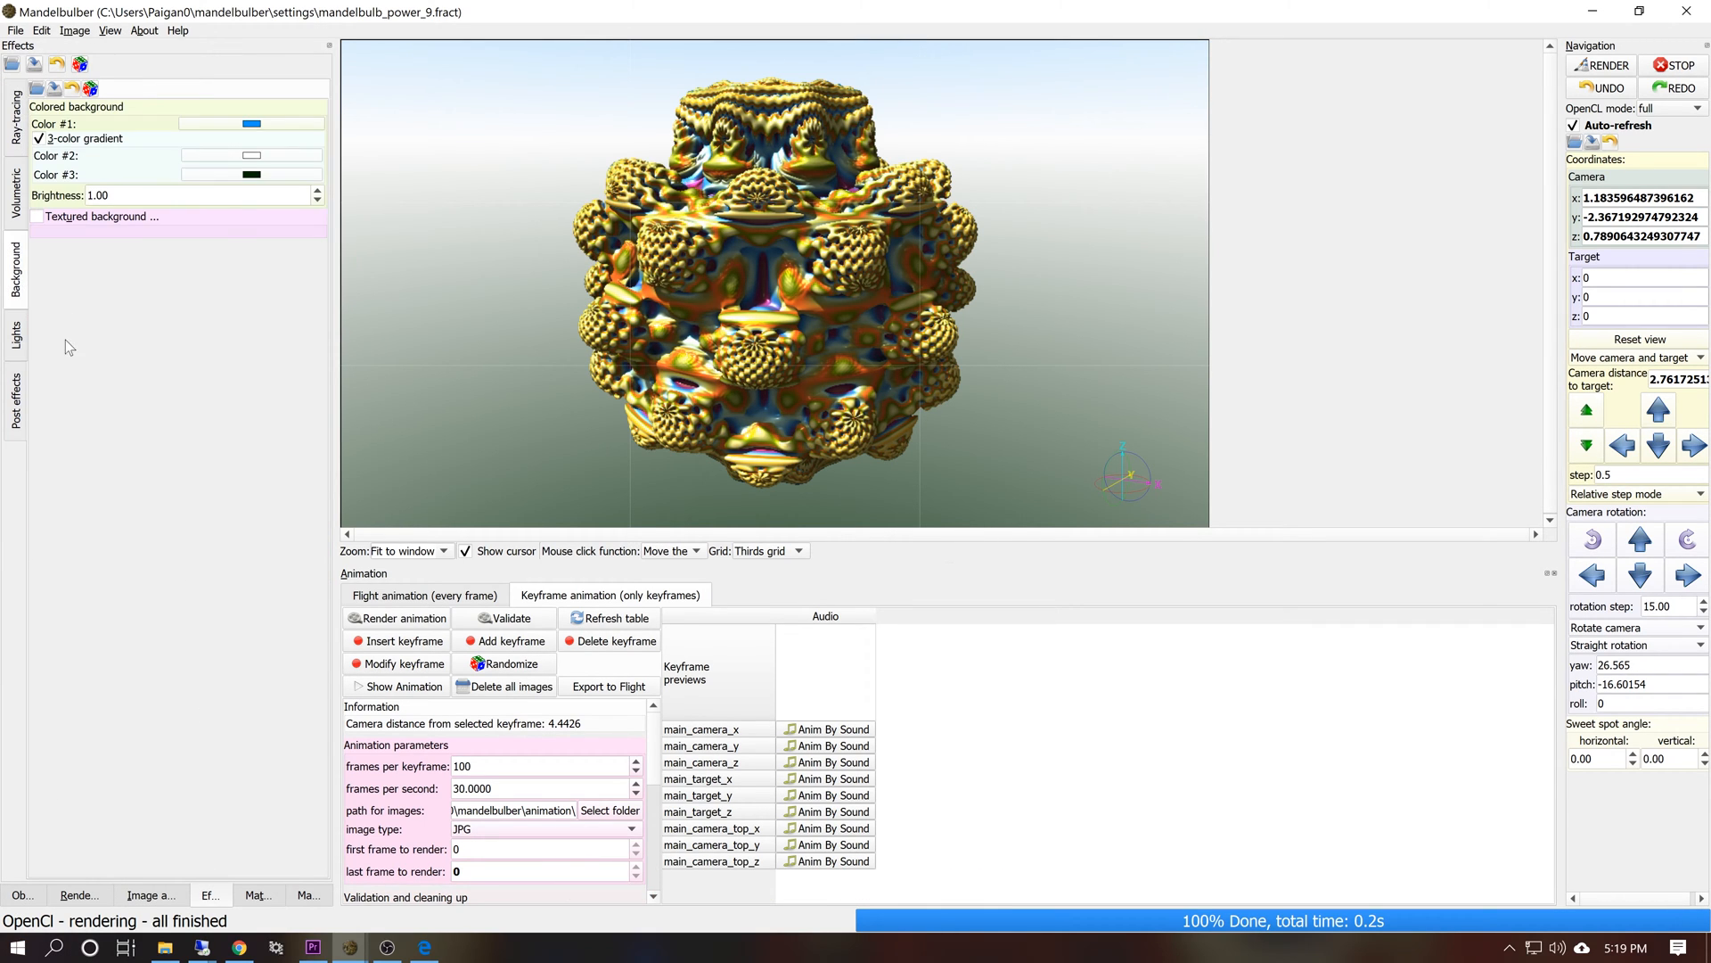
left_click(38, 139)
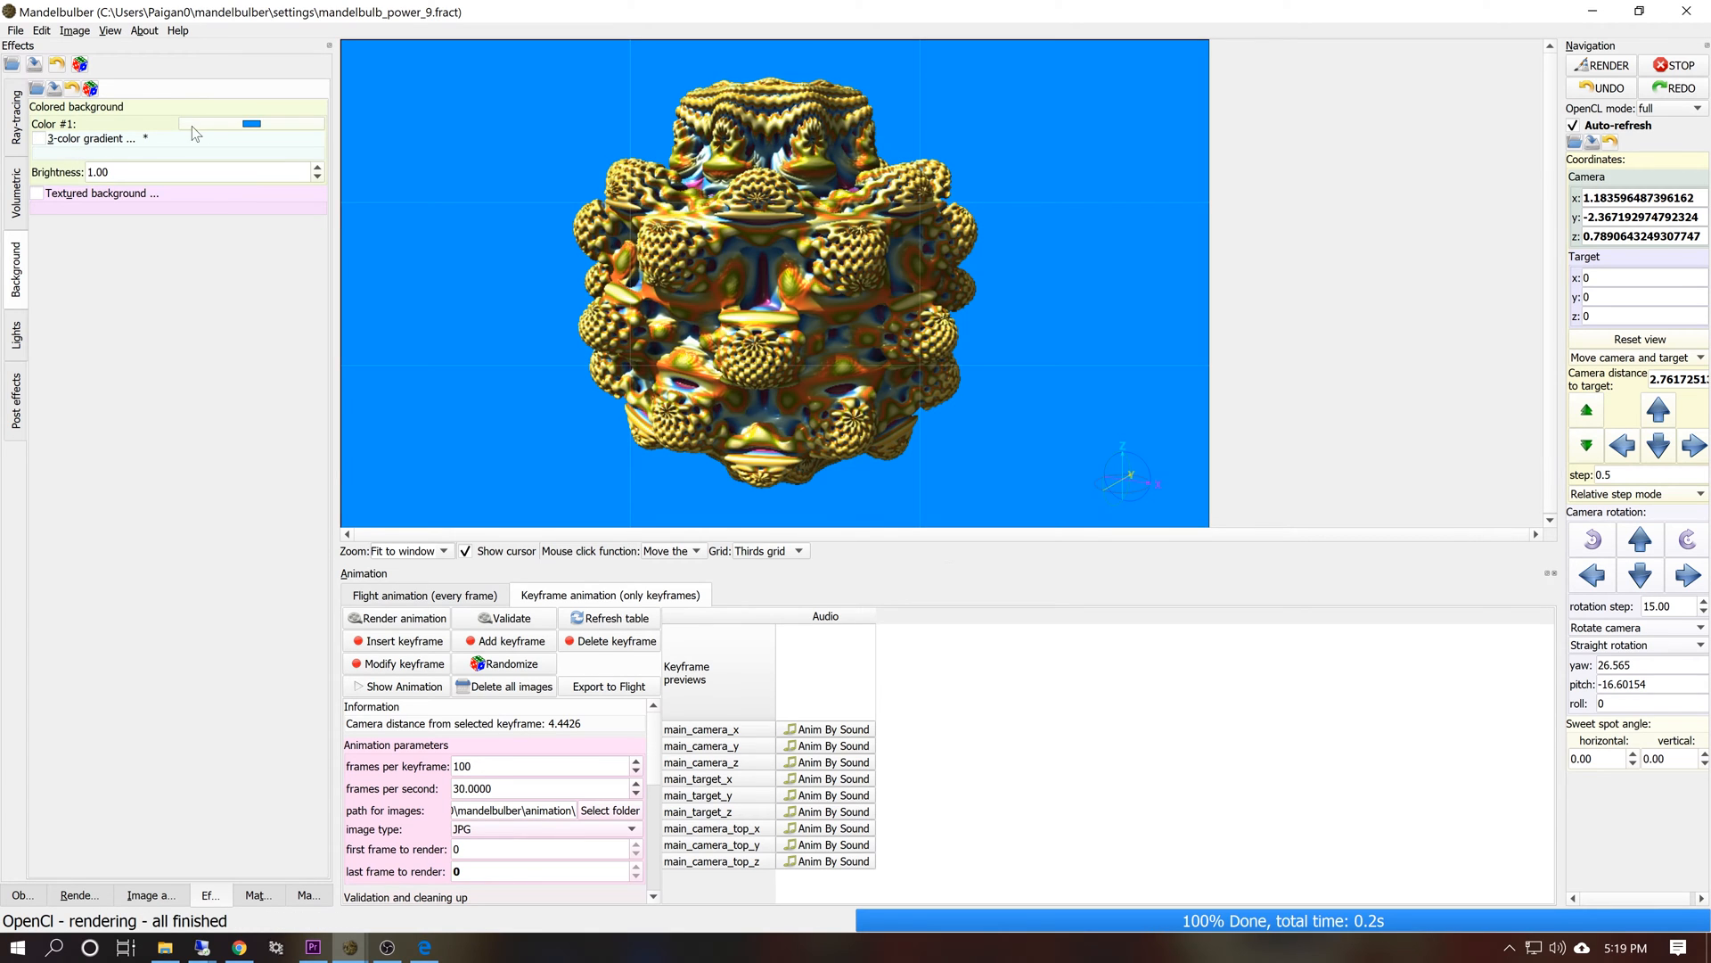
left_click(251, 124)
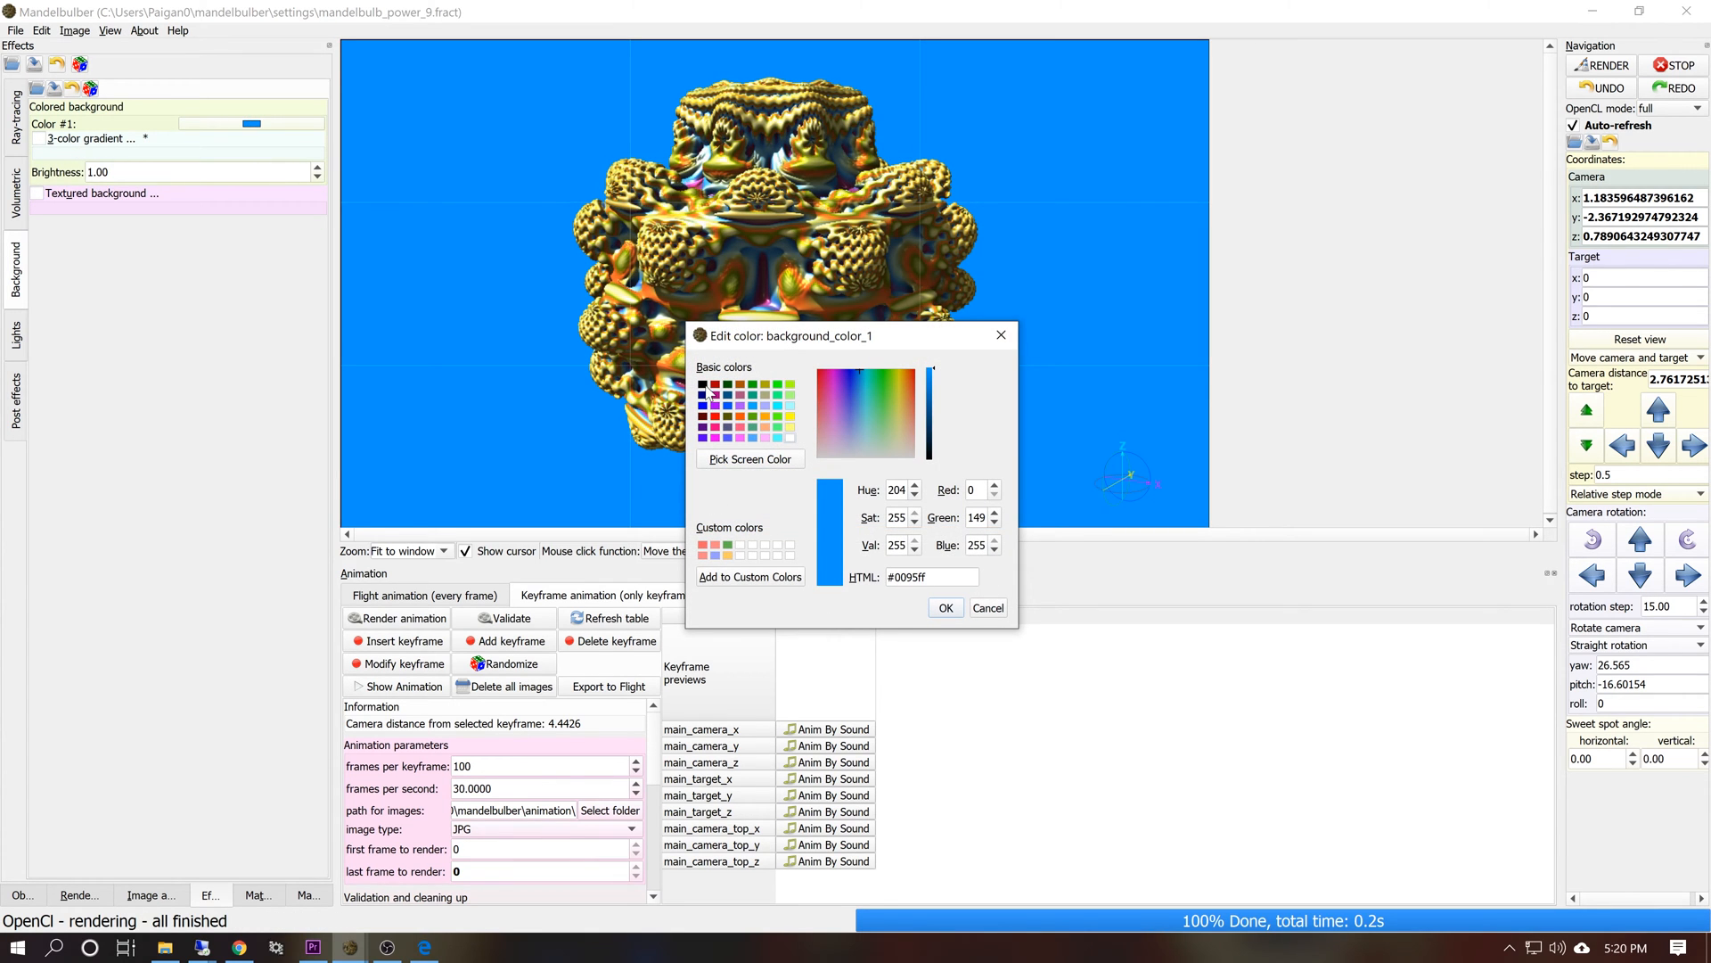
left_click(704, 385)
left_click(945, 608)
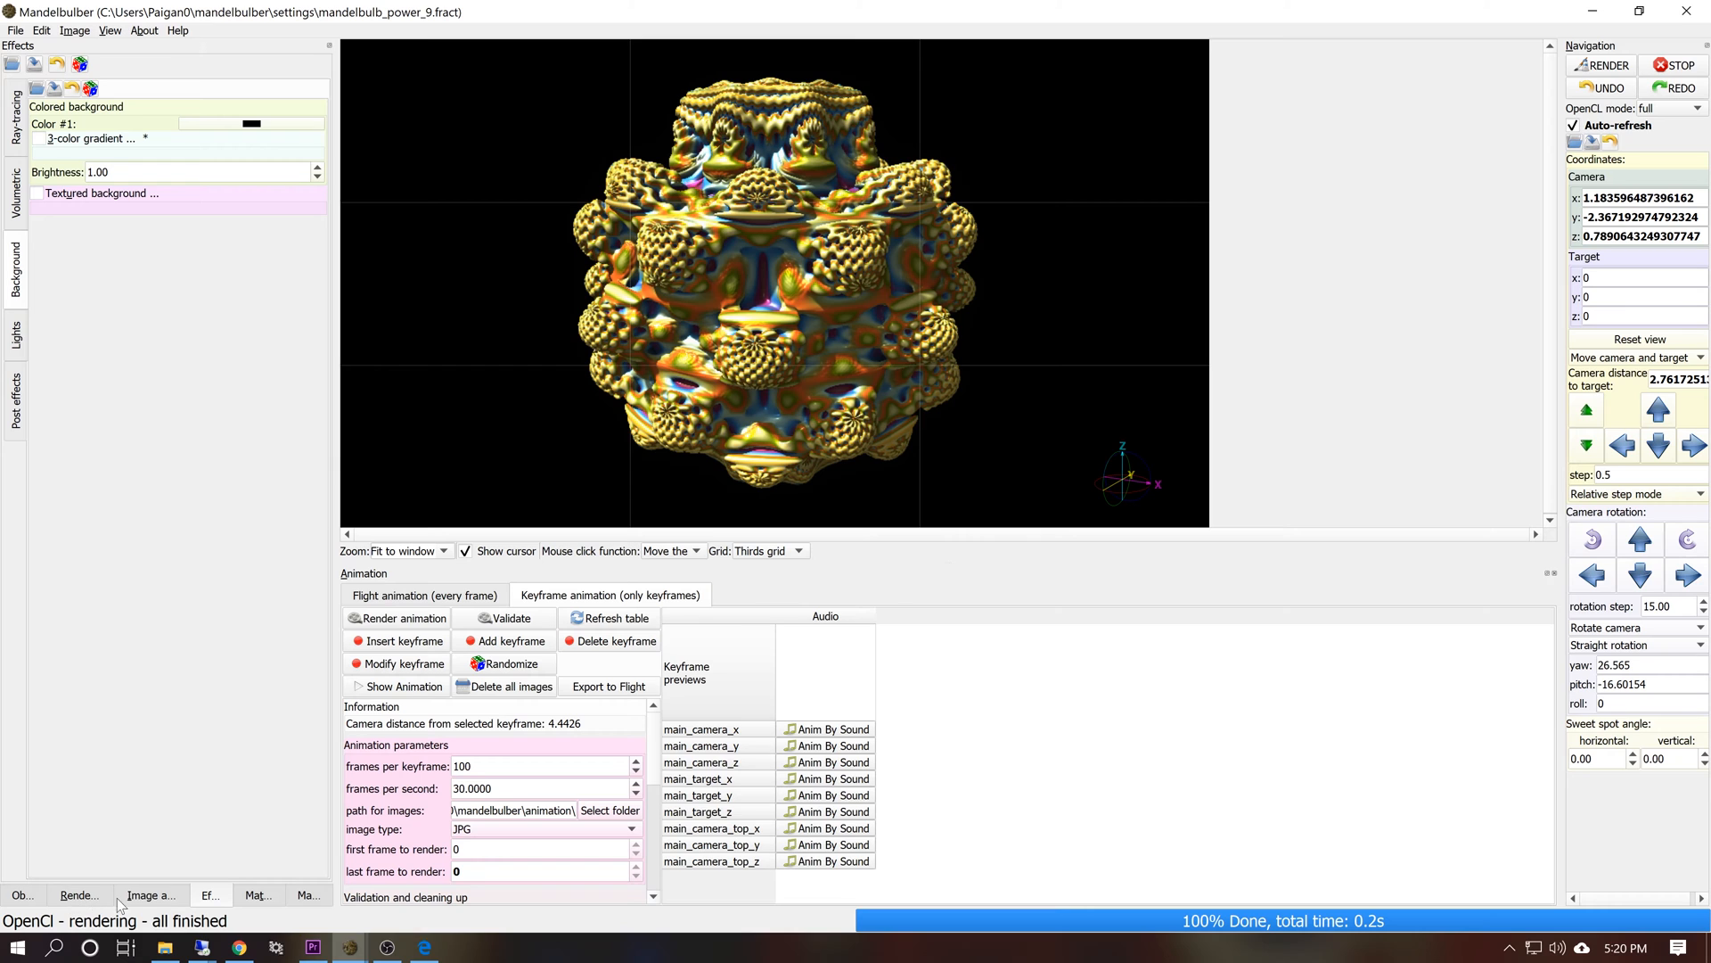
Set the fractal's global Repeat values to 4 on the x, y and z axes
left_click(75, 895)
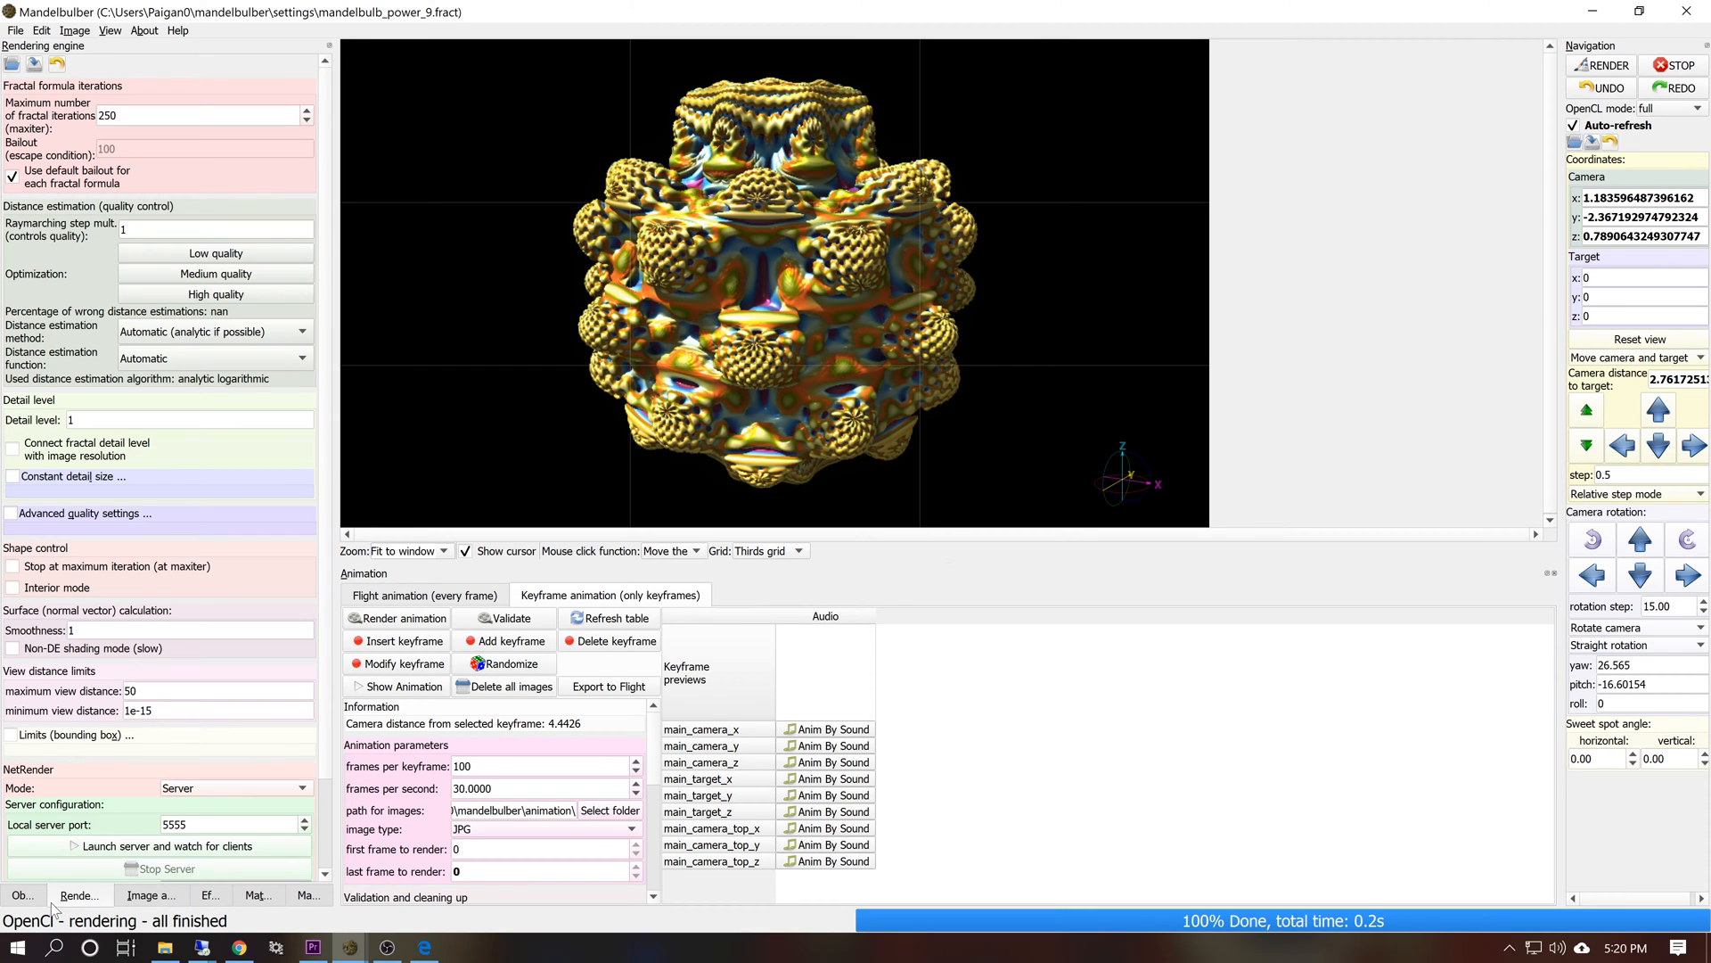
left_click(22, 895)
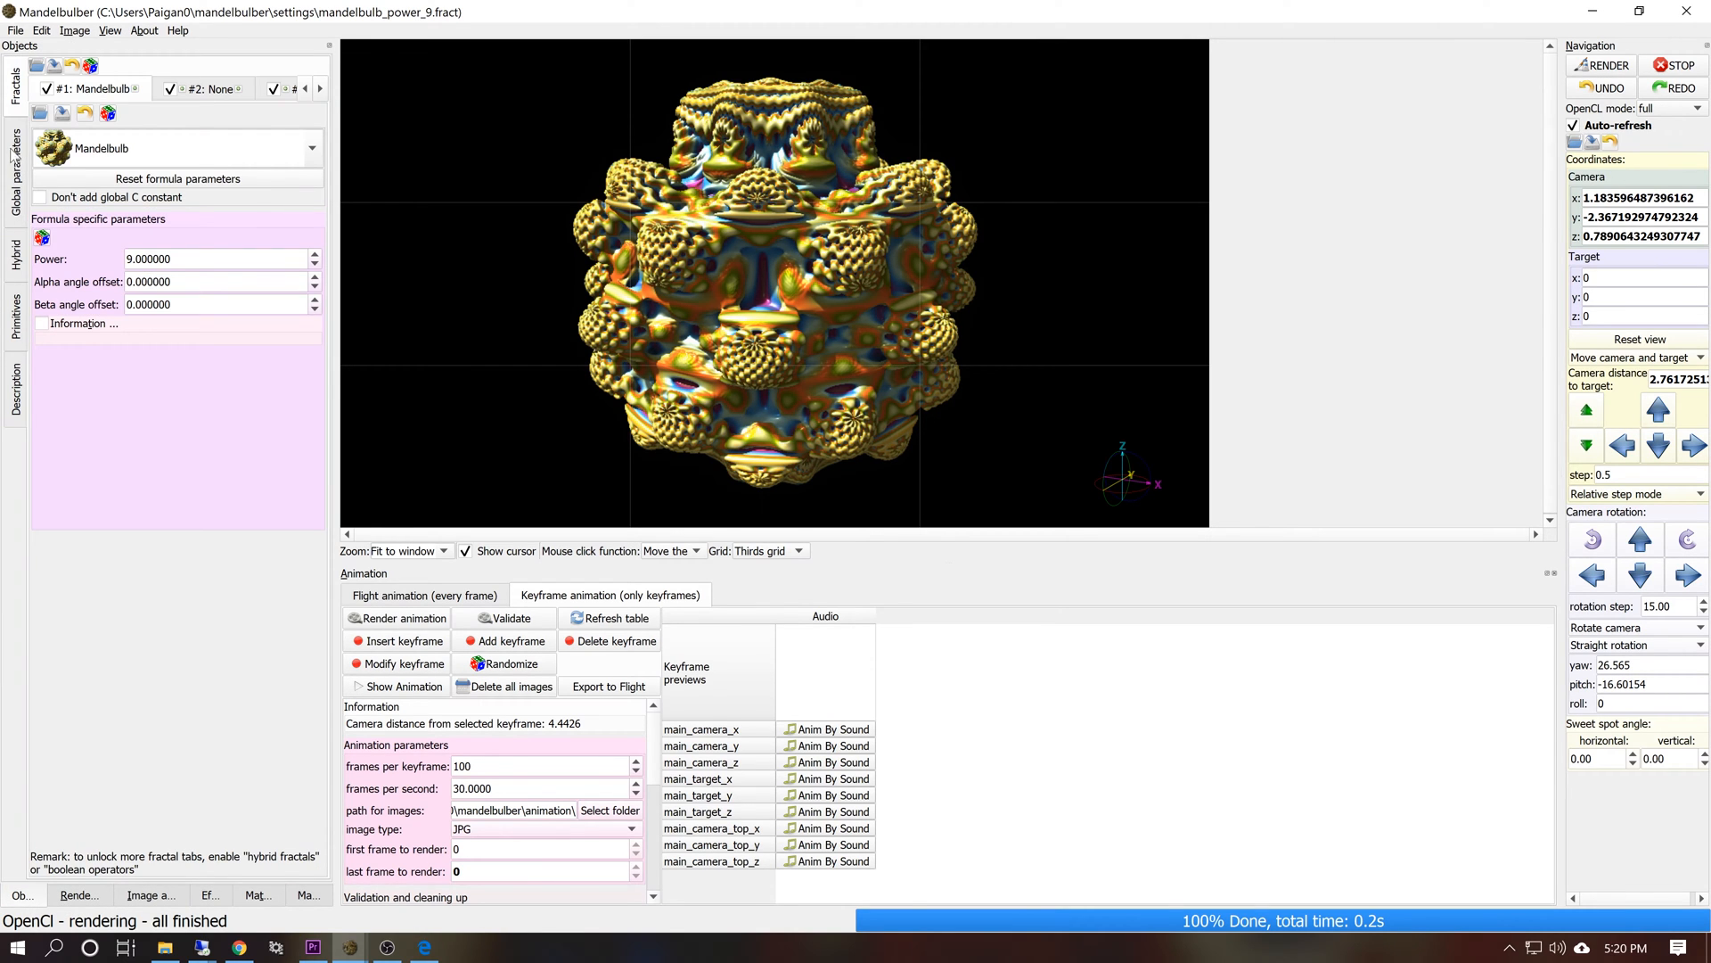
left_click(15, 169)
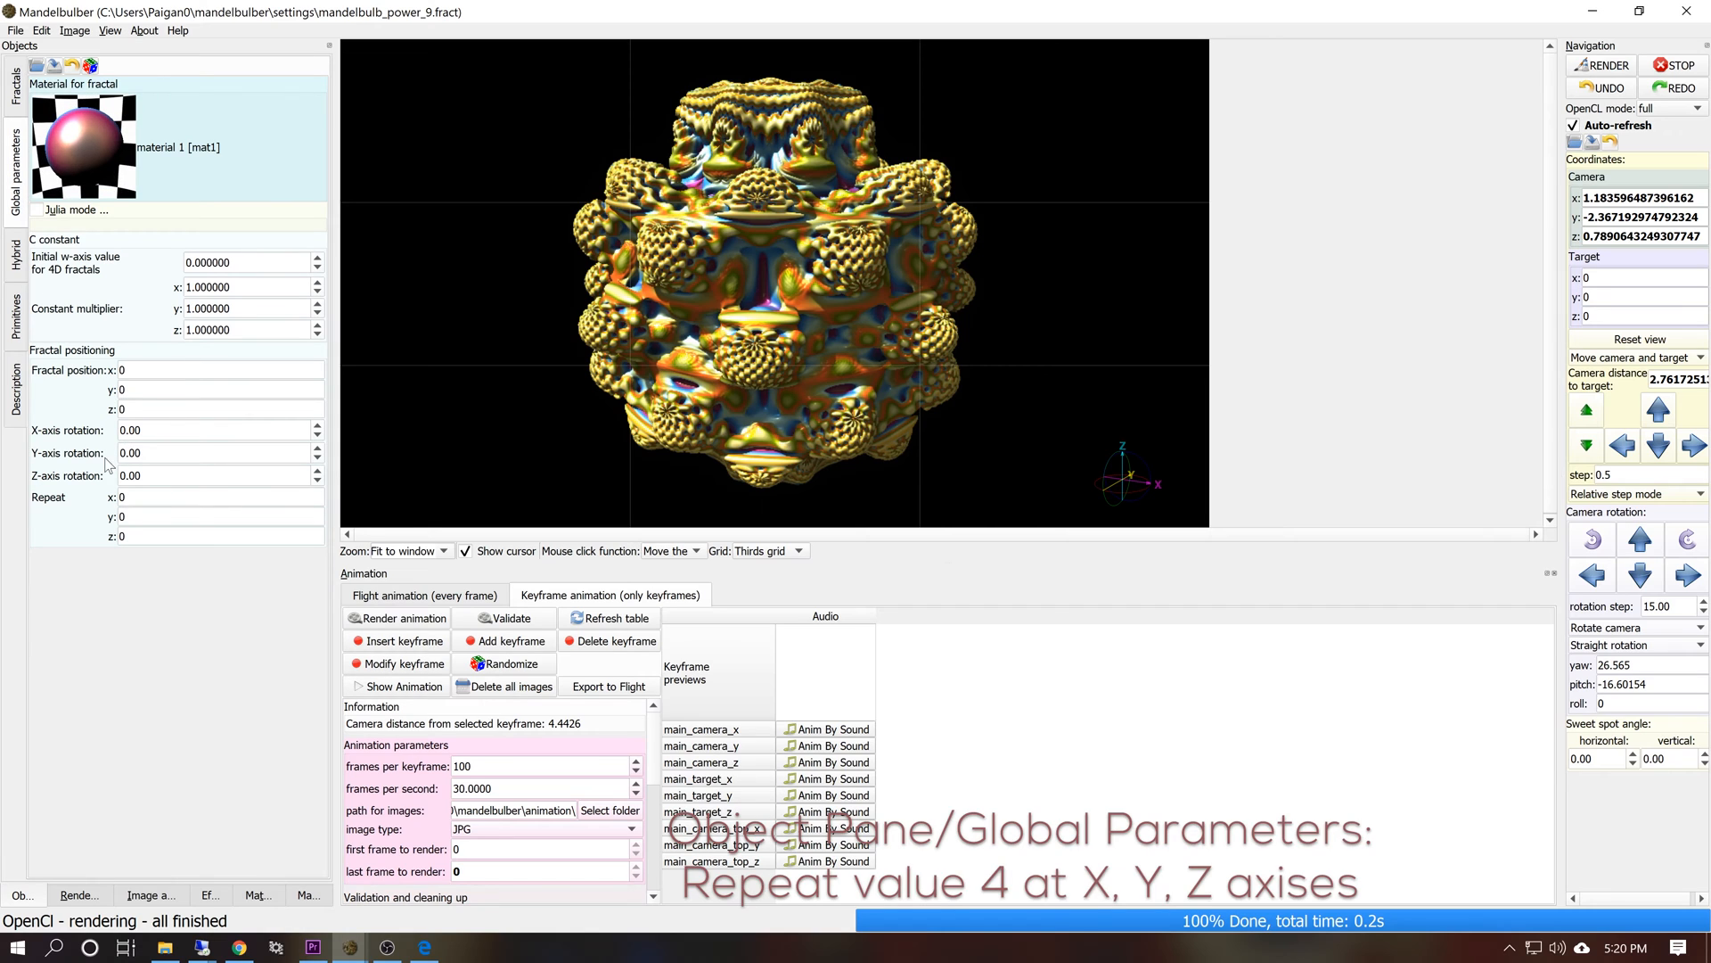
double_click(152, 497)
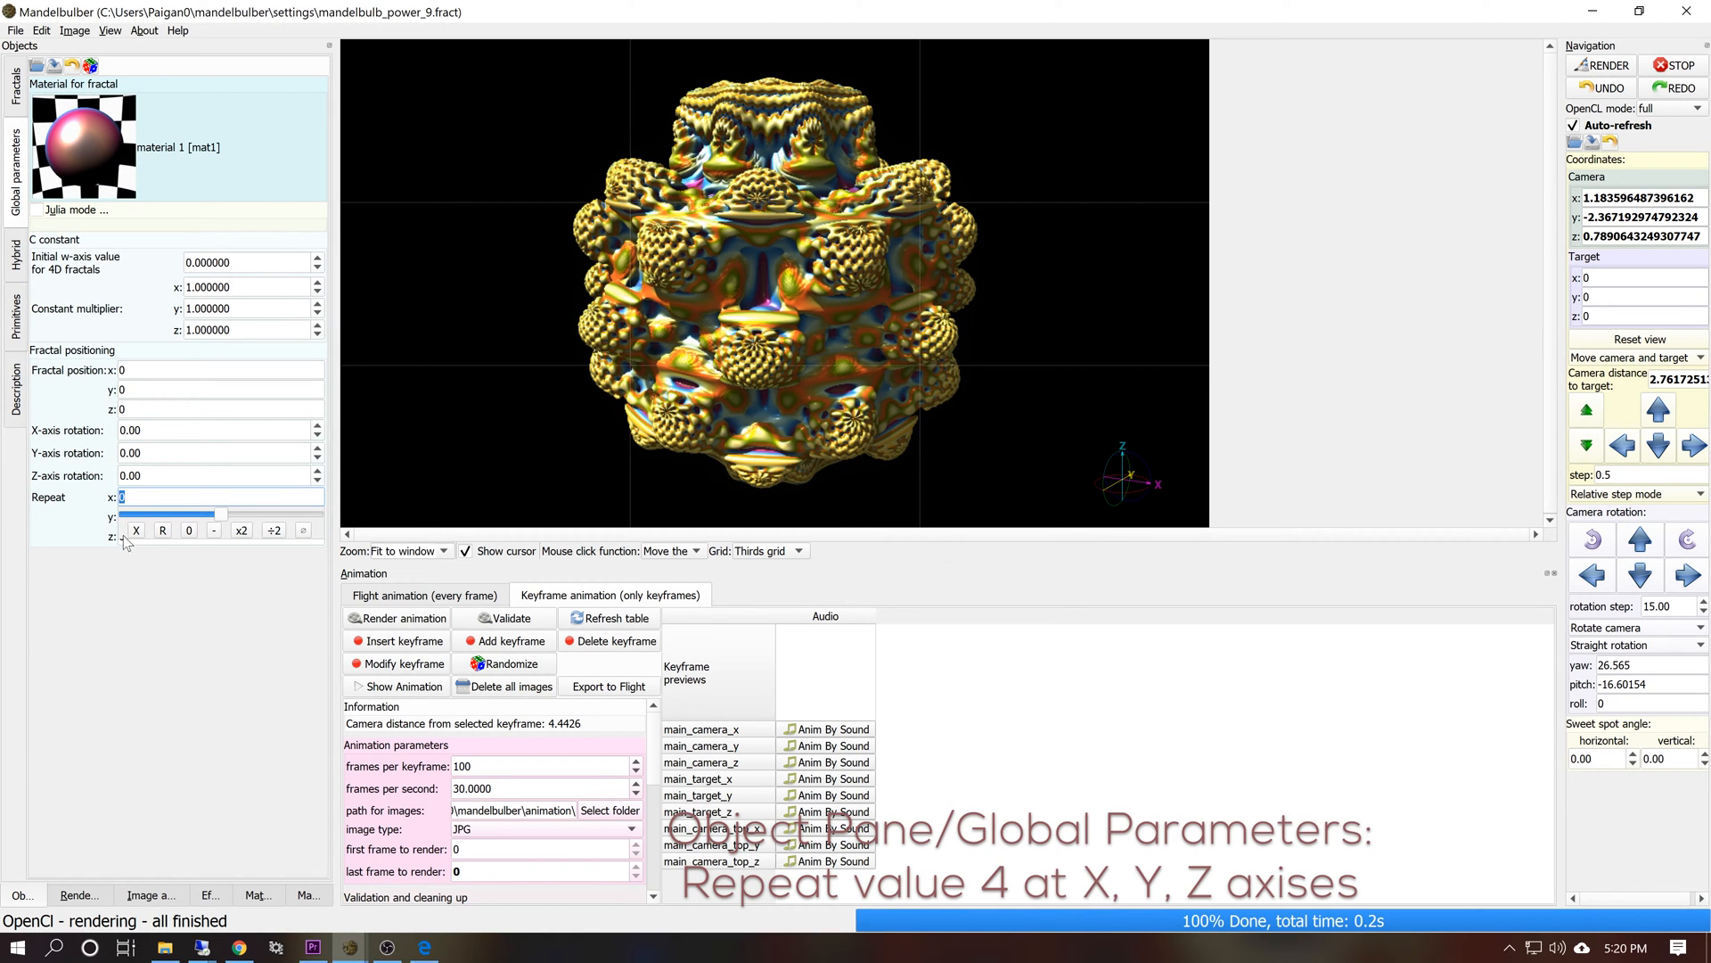
type("4")
key("Return")
key("Tab")
type("4")
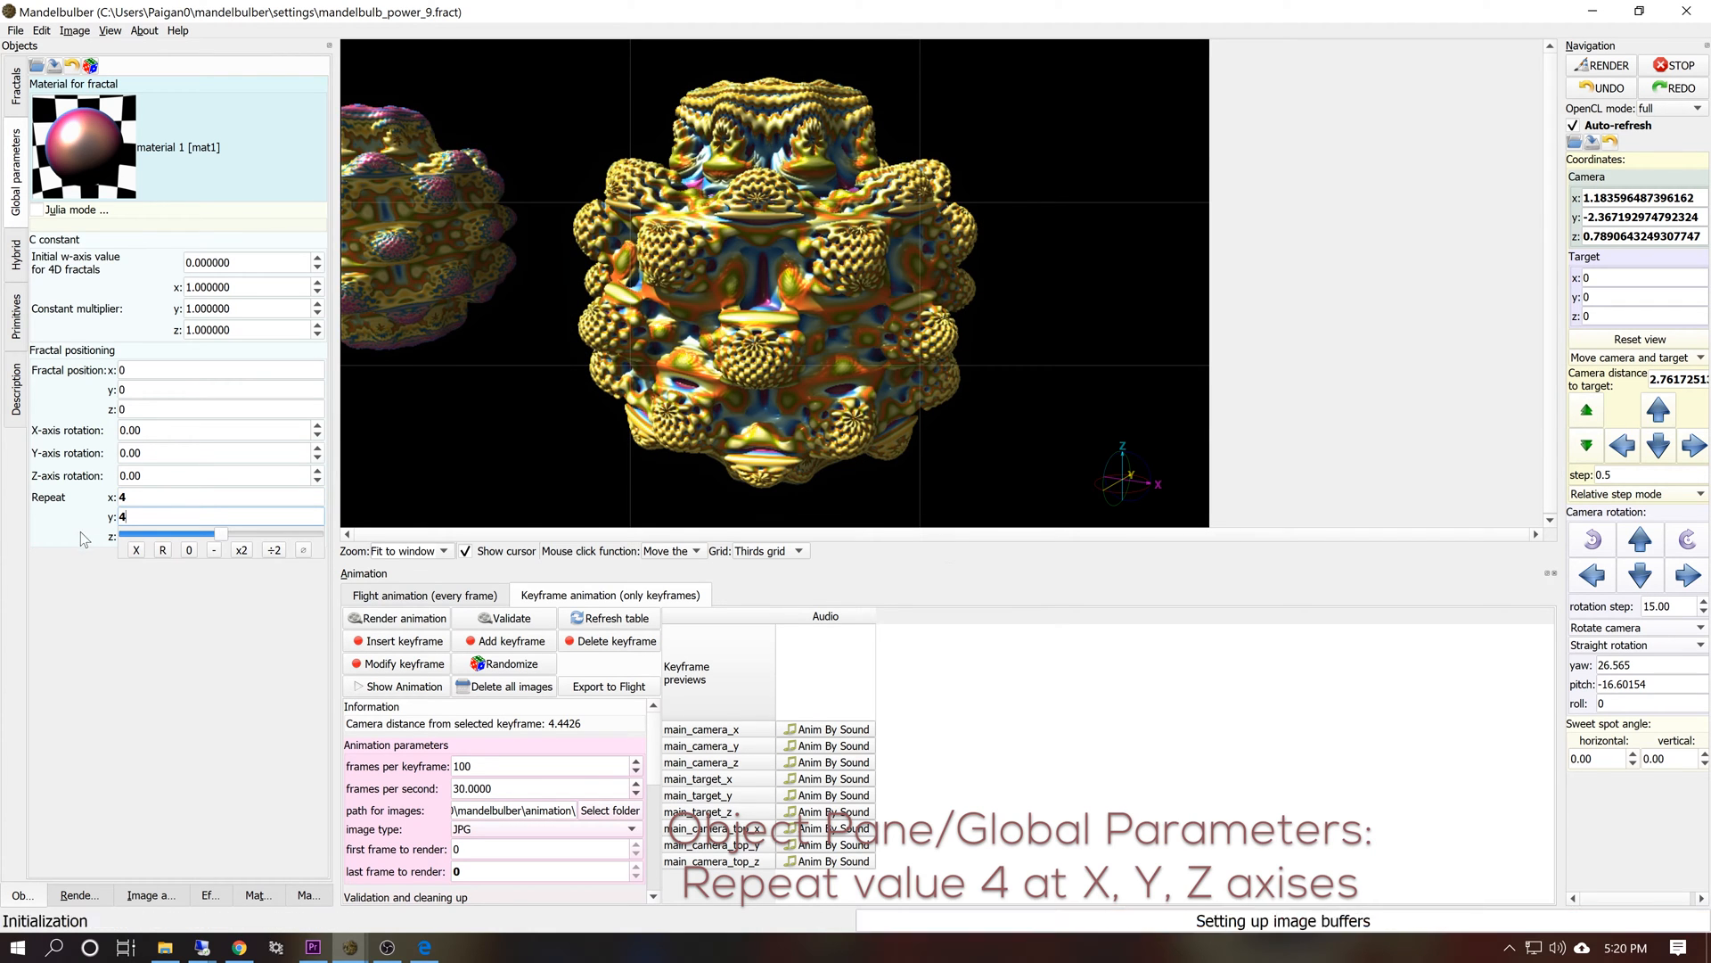
key("Tab")
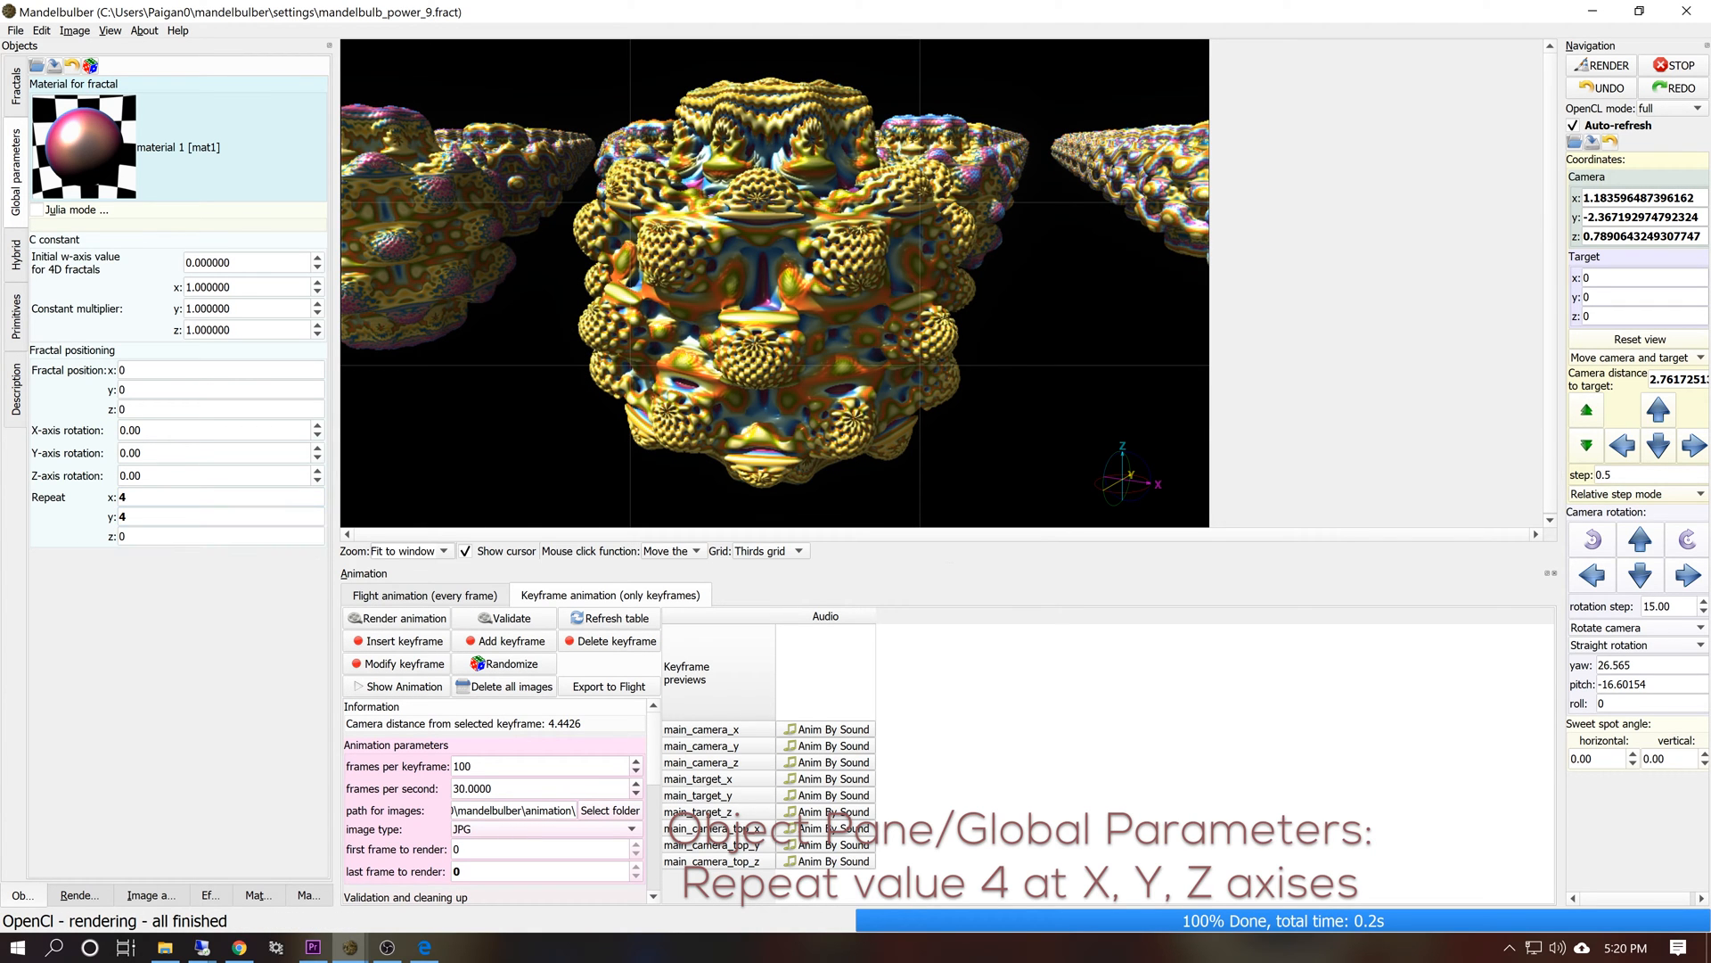
type("4")
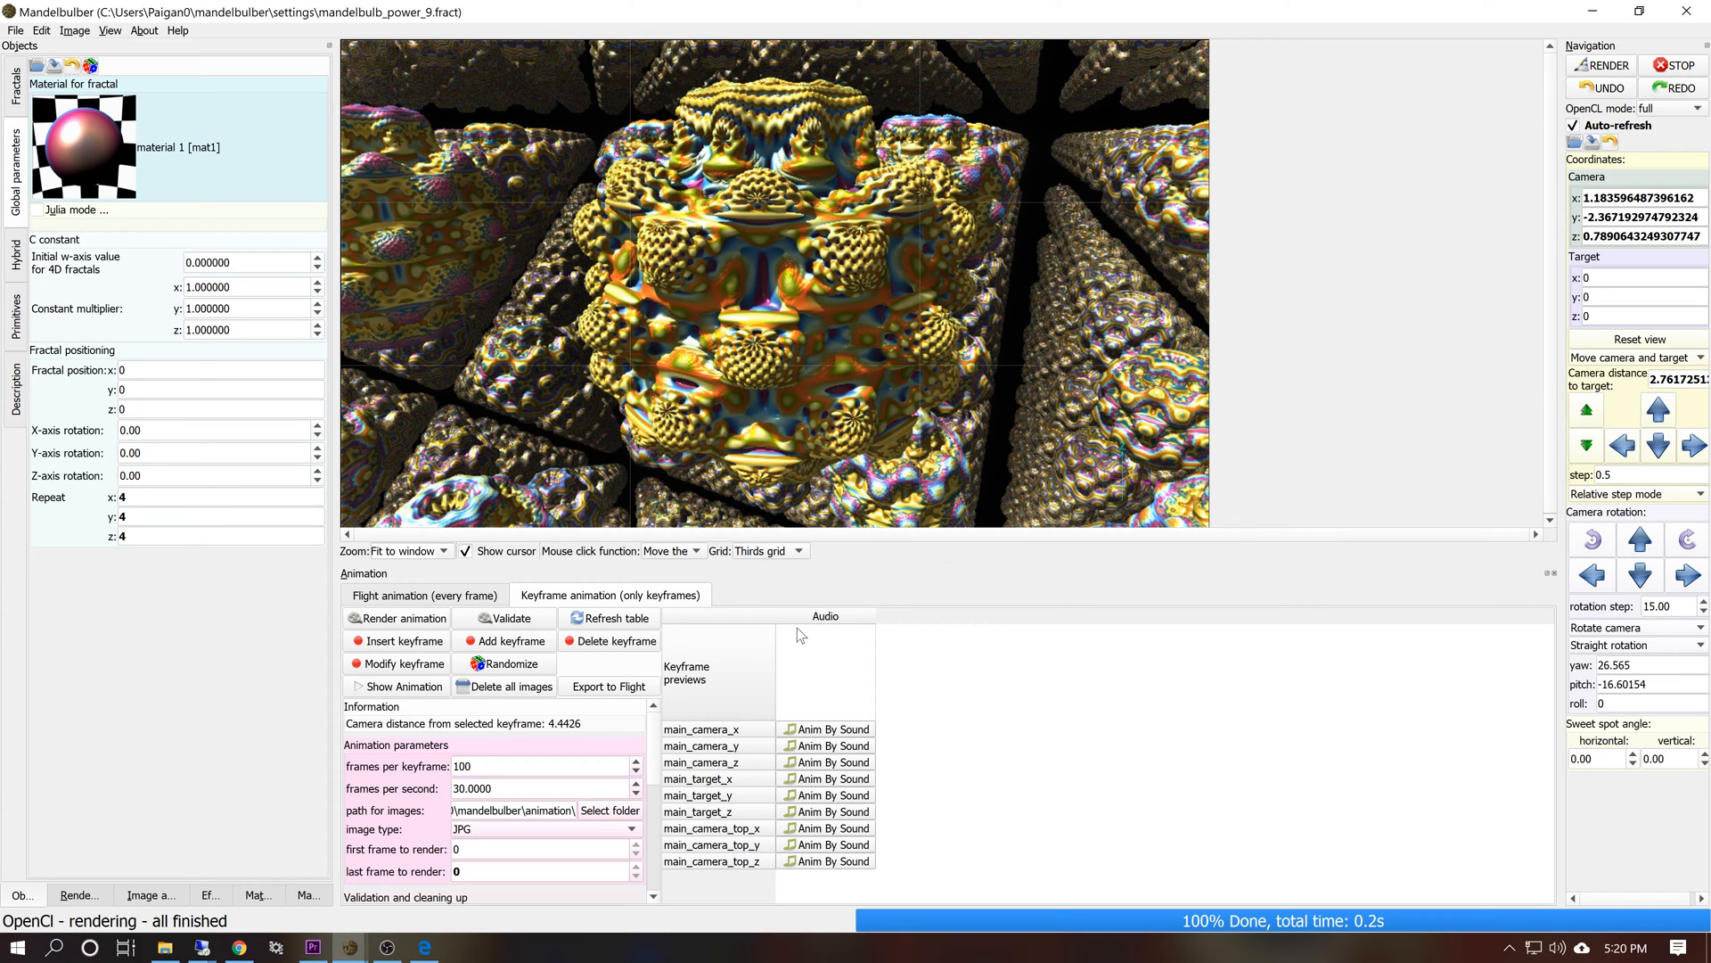
Add five keyframes of the current view to the keyframe animation, up to keyframe 4 at frame 400
mouse_move(802, 635)
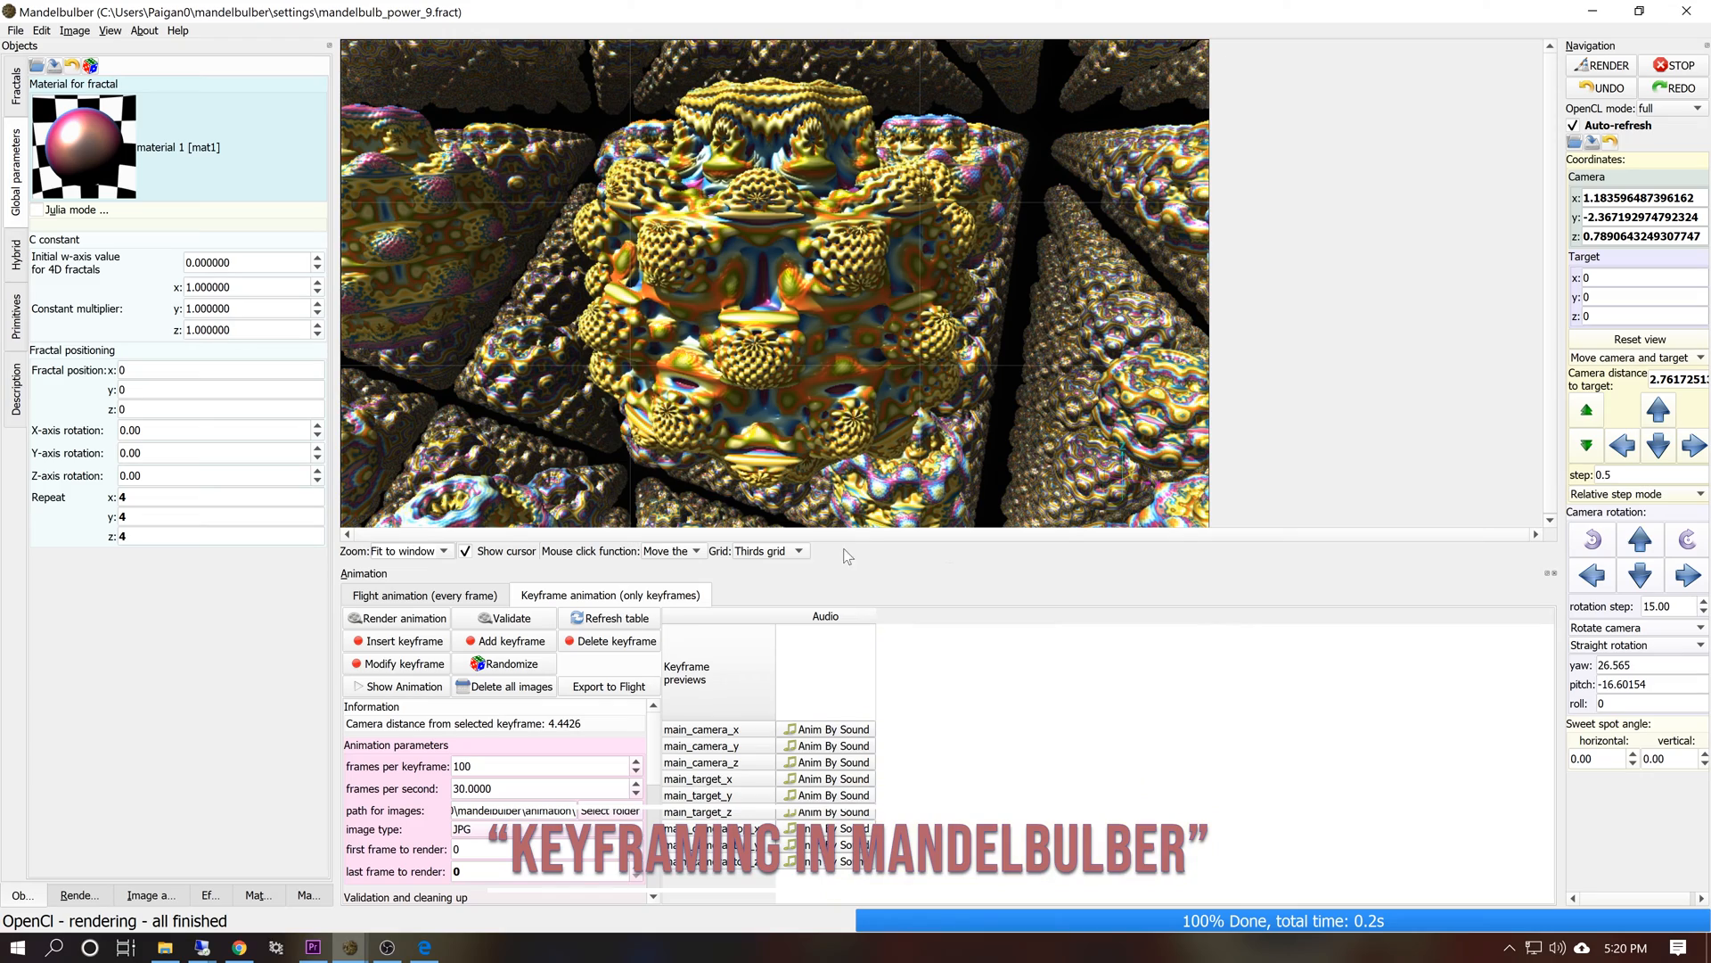
left_click(518, 643)
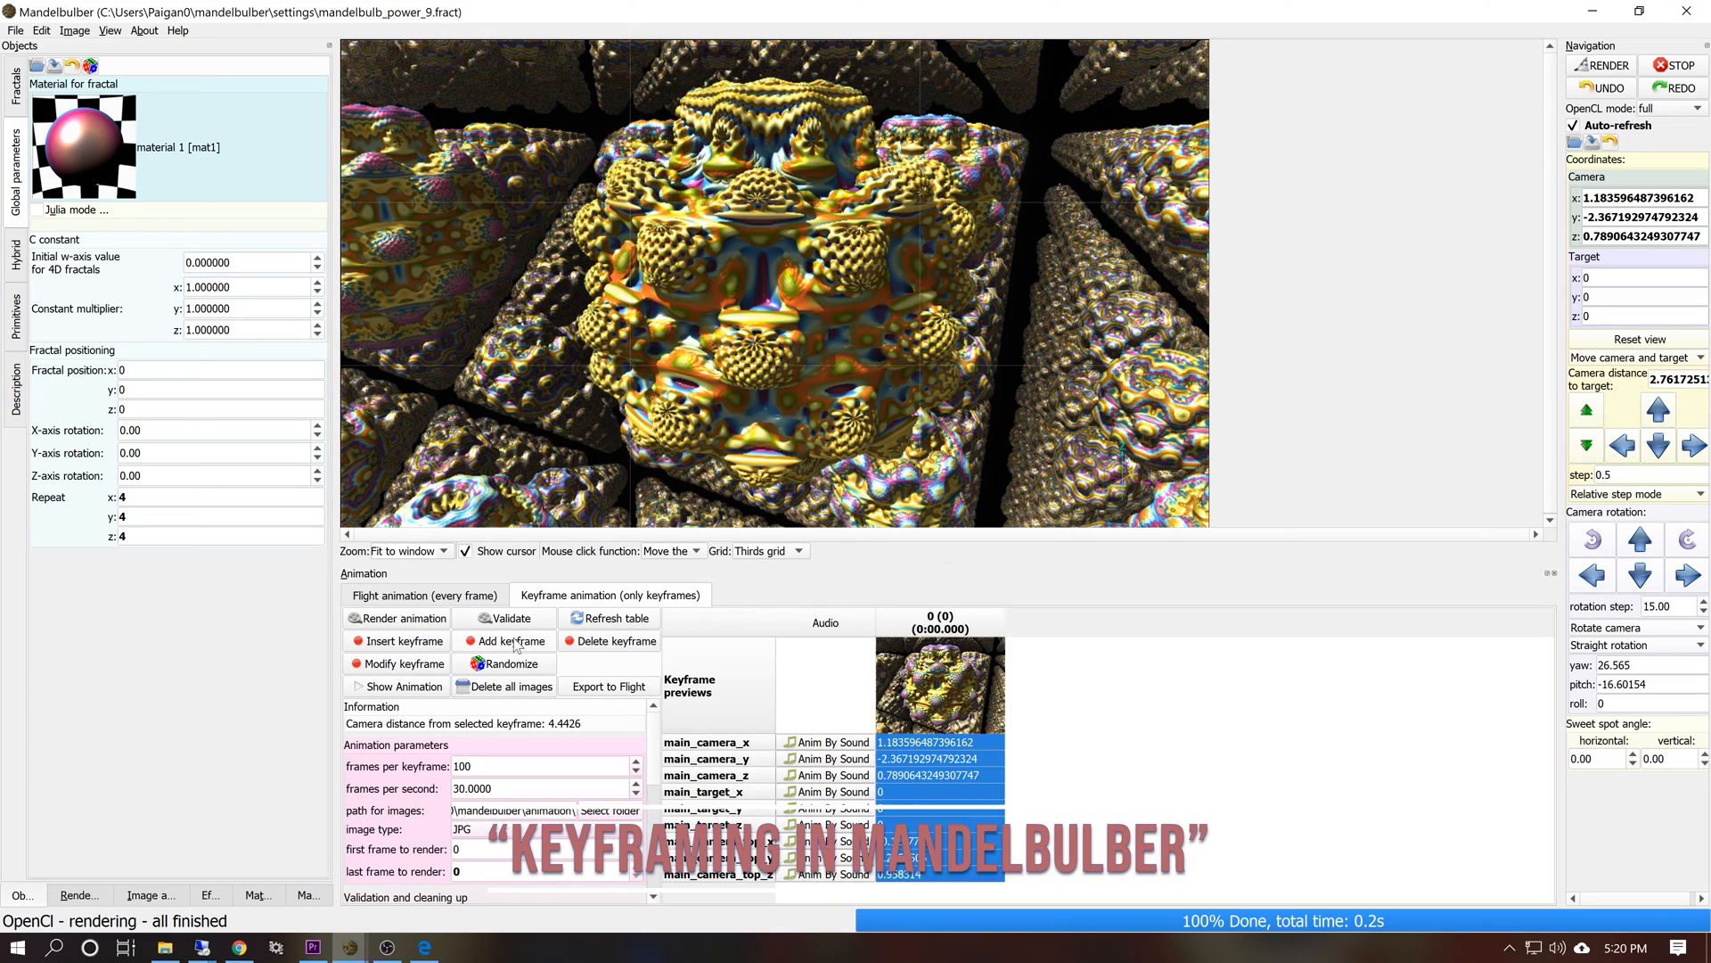
left_click(518, 643)
left_click(518, 642)
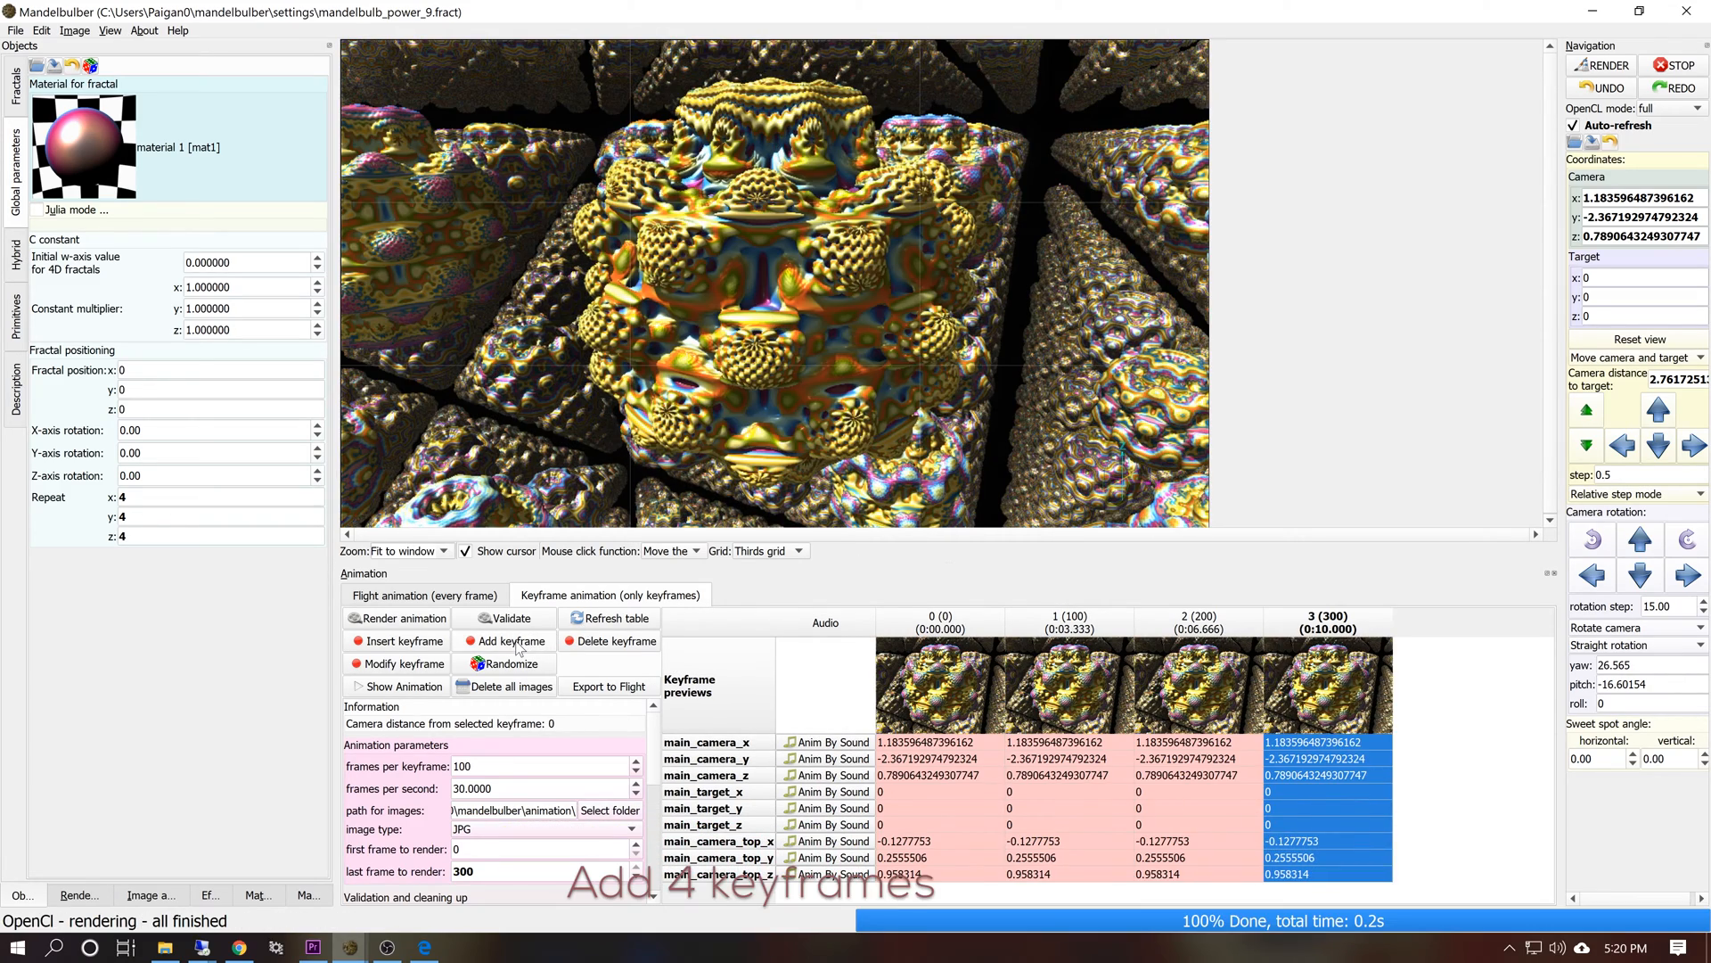
left_click(518, 643)
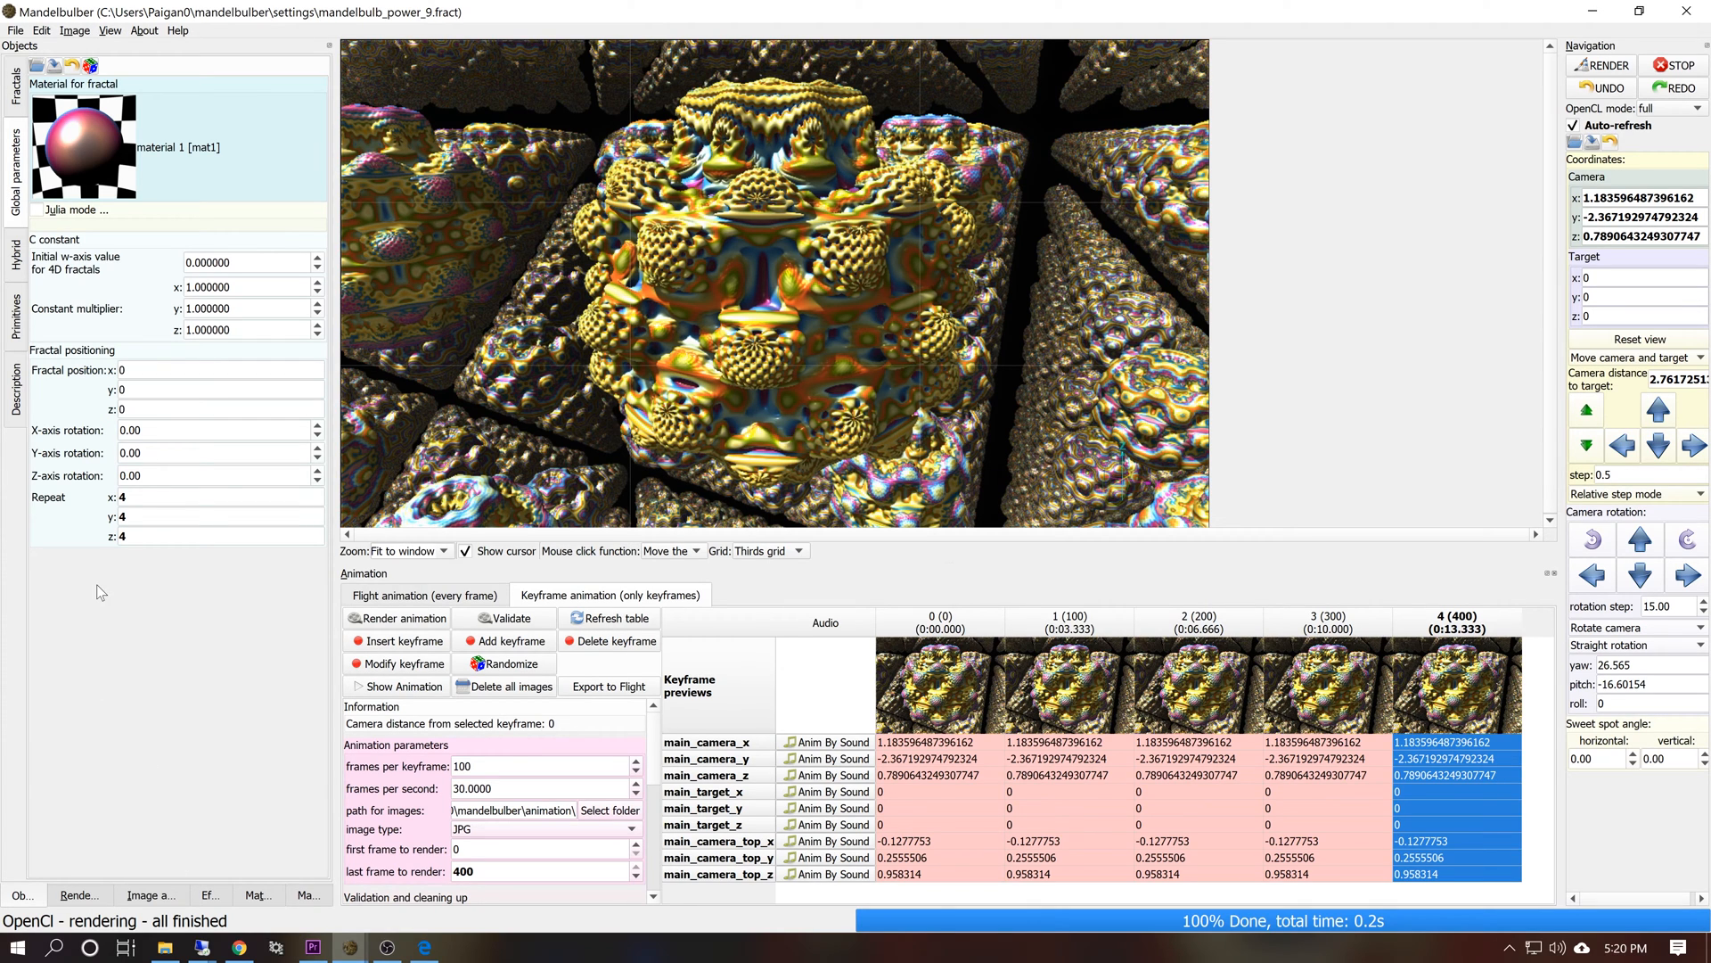
Add the fractal's axis rotation parameter to the keyframe animation
right_click(147, 430)
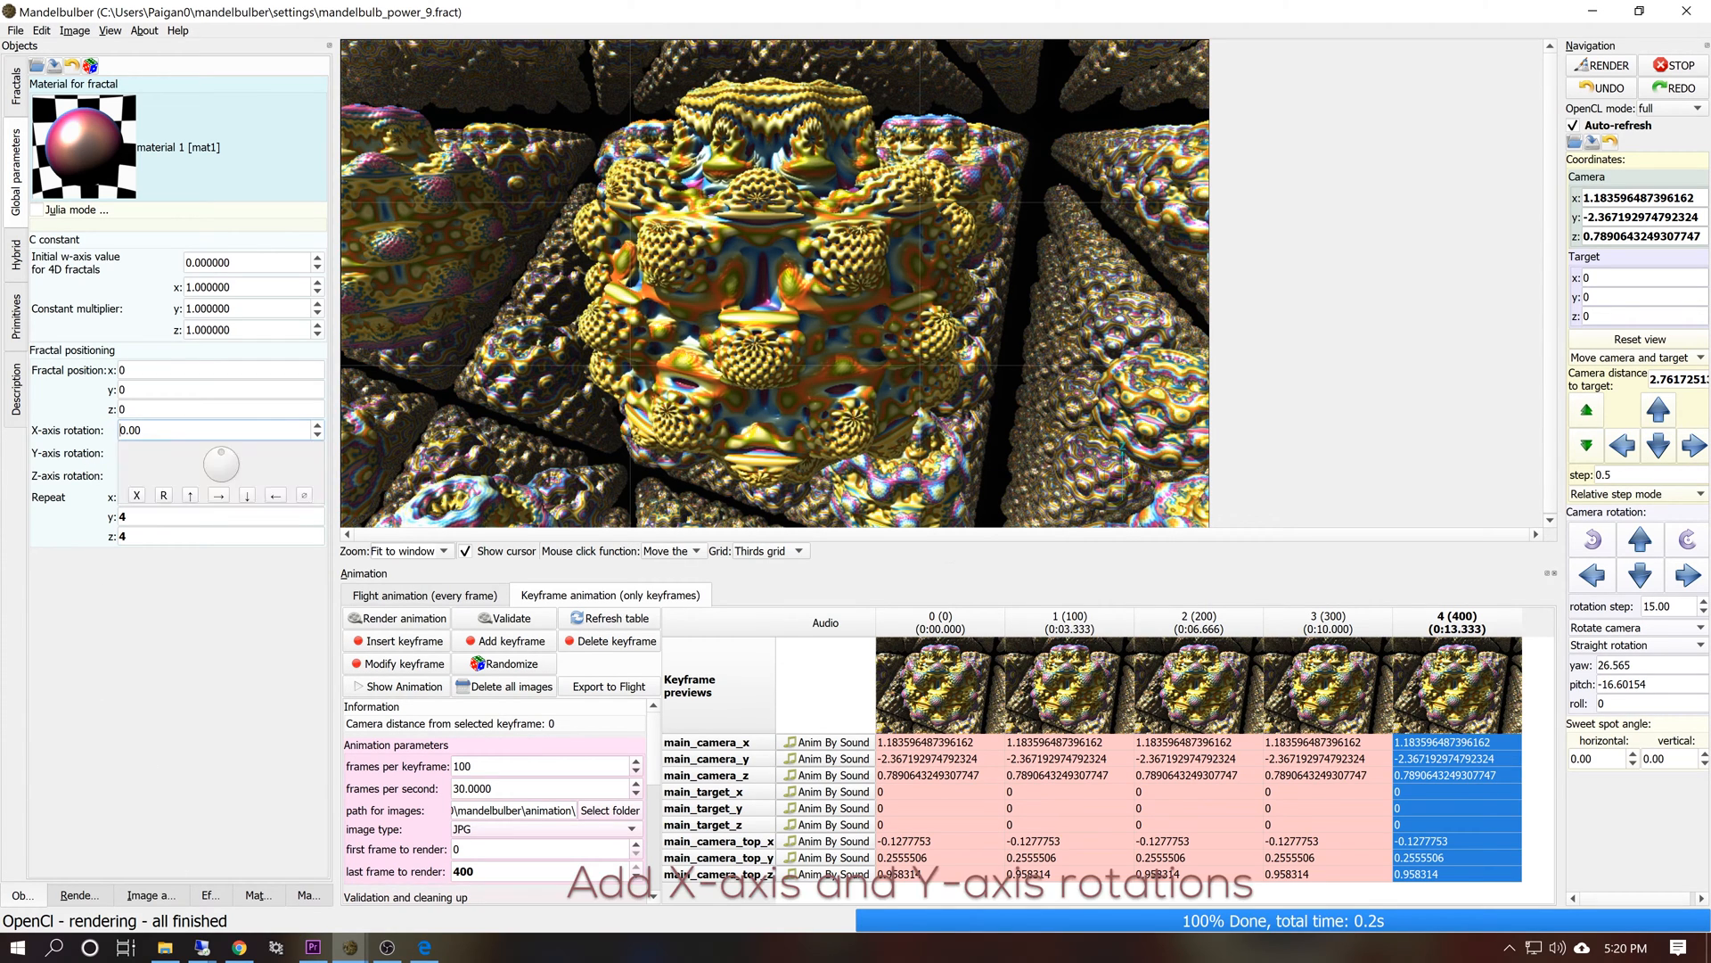
left_click(211, 600)
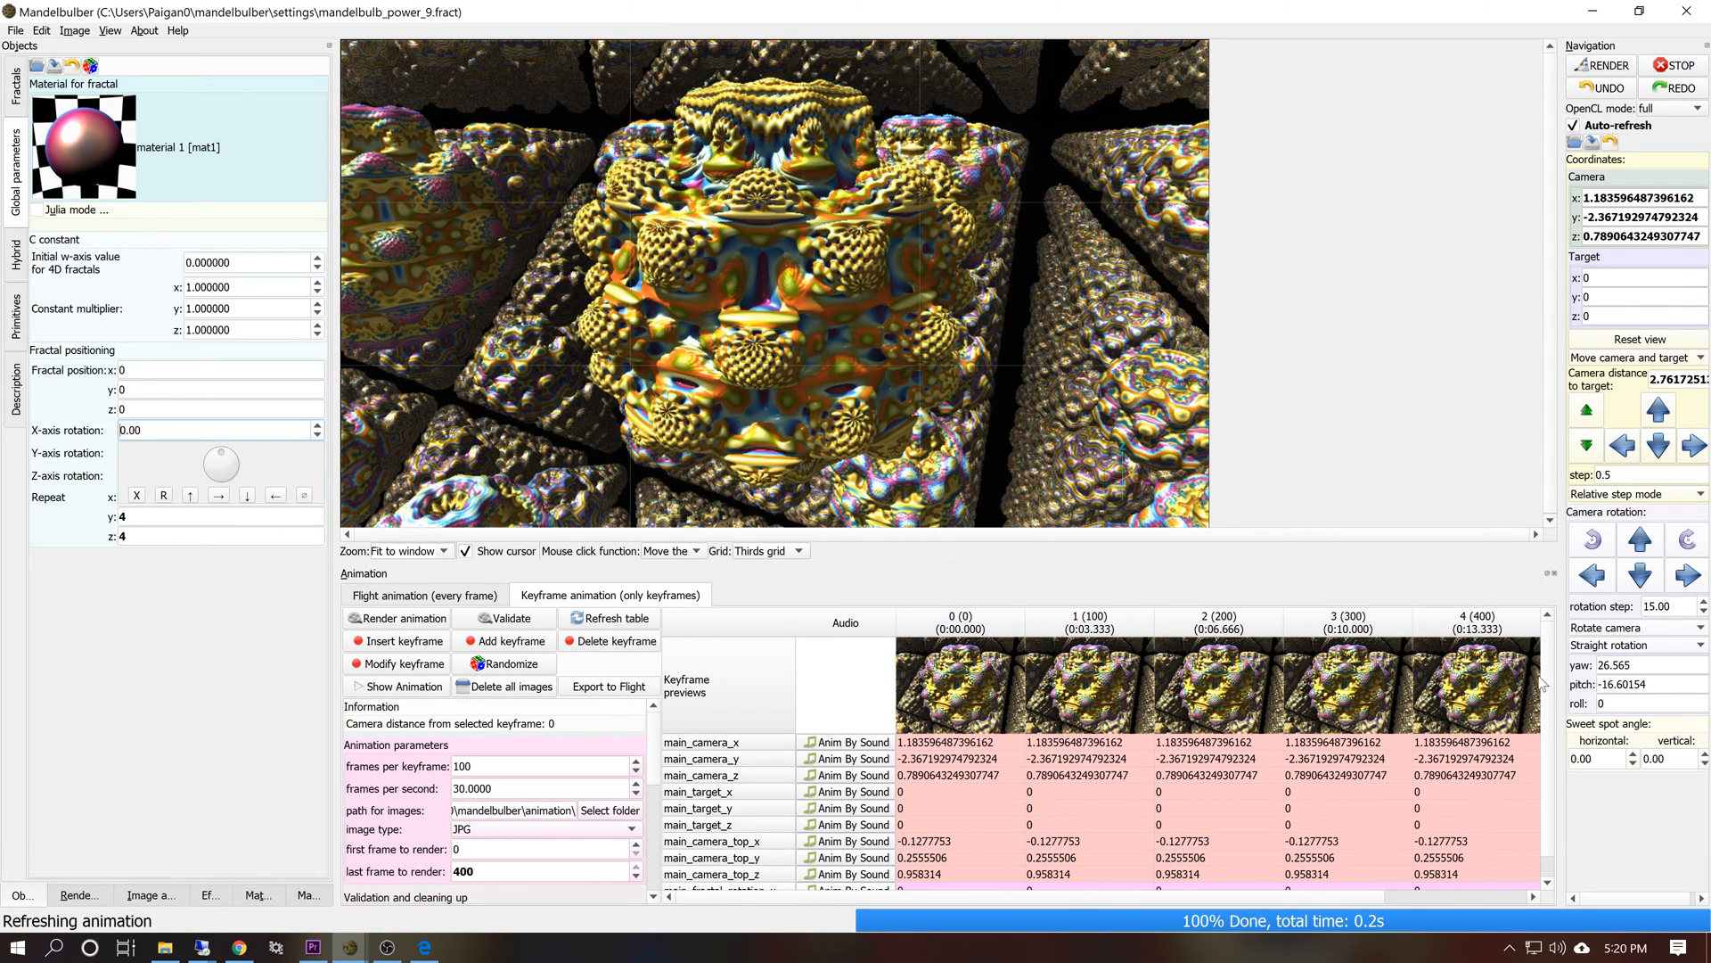
Interpolate main_fractal_rotation_x from keyframe 0 to keyframe 4, with 720 as the last keyframe's value
scroll(1548, 676, "down", 1)
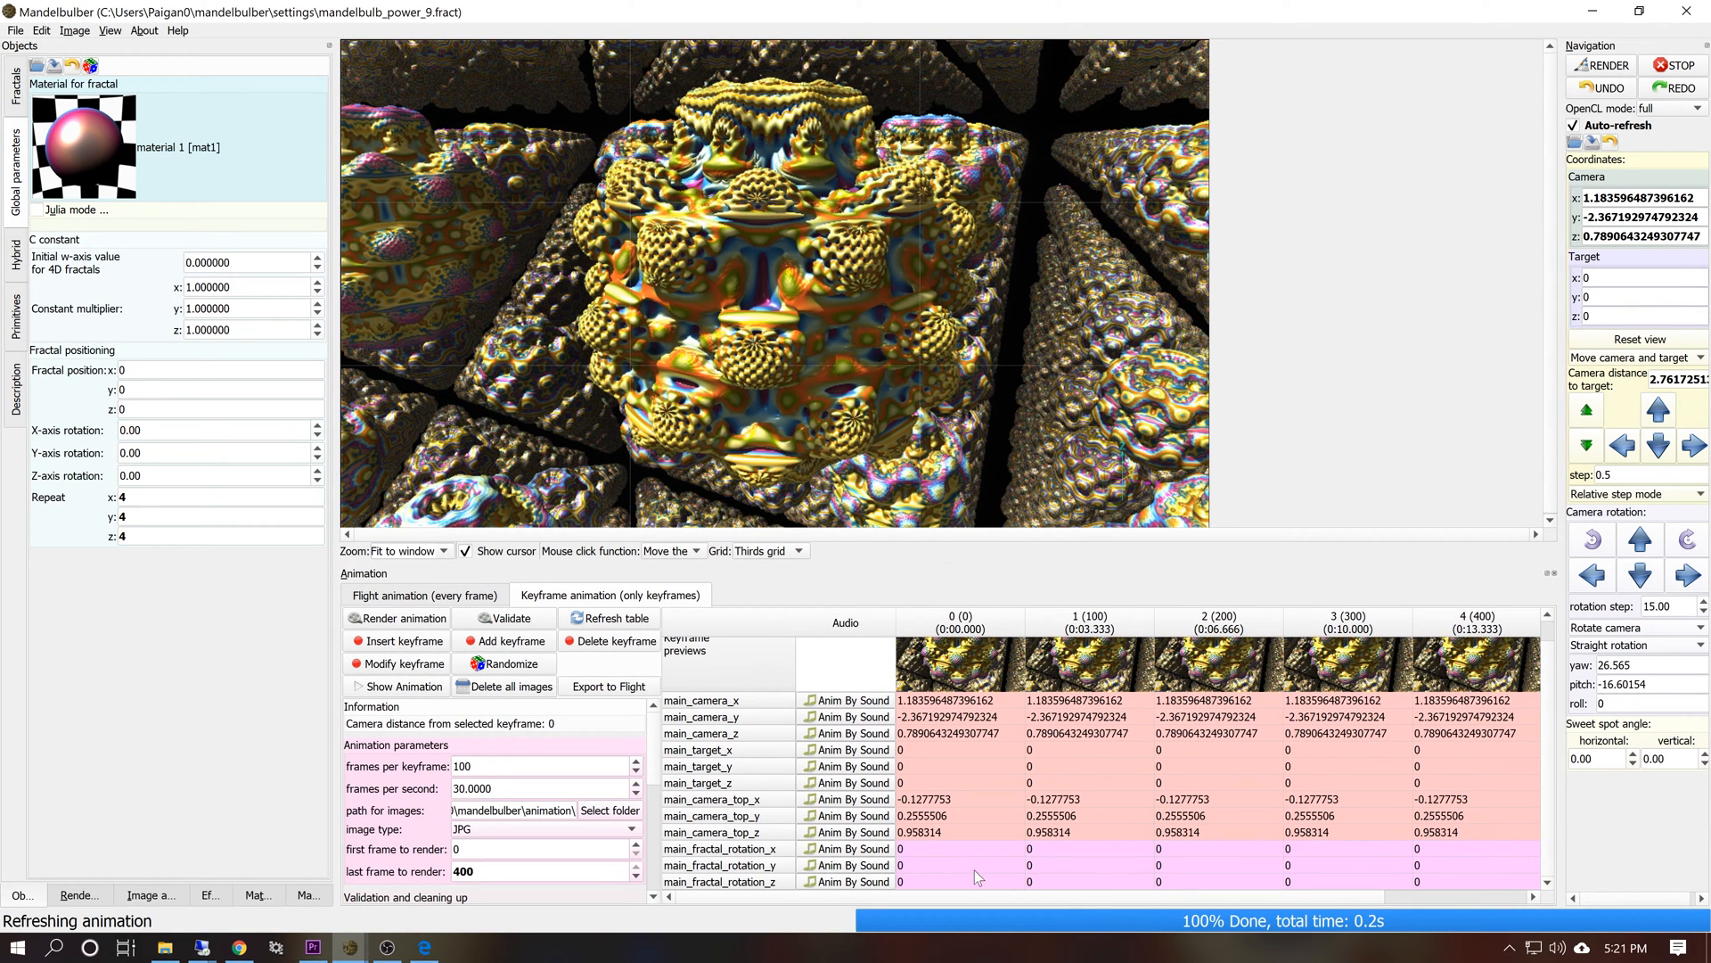
right_click(911, 848)
left_click(923, 857)
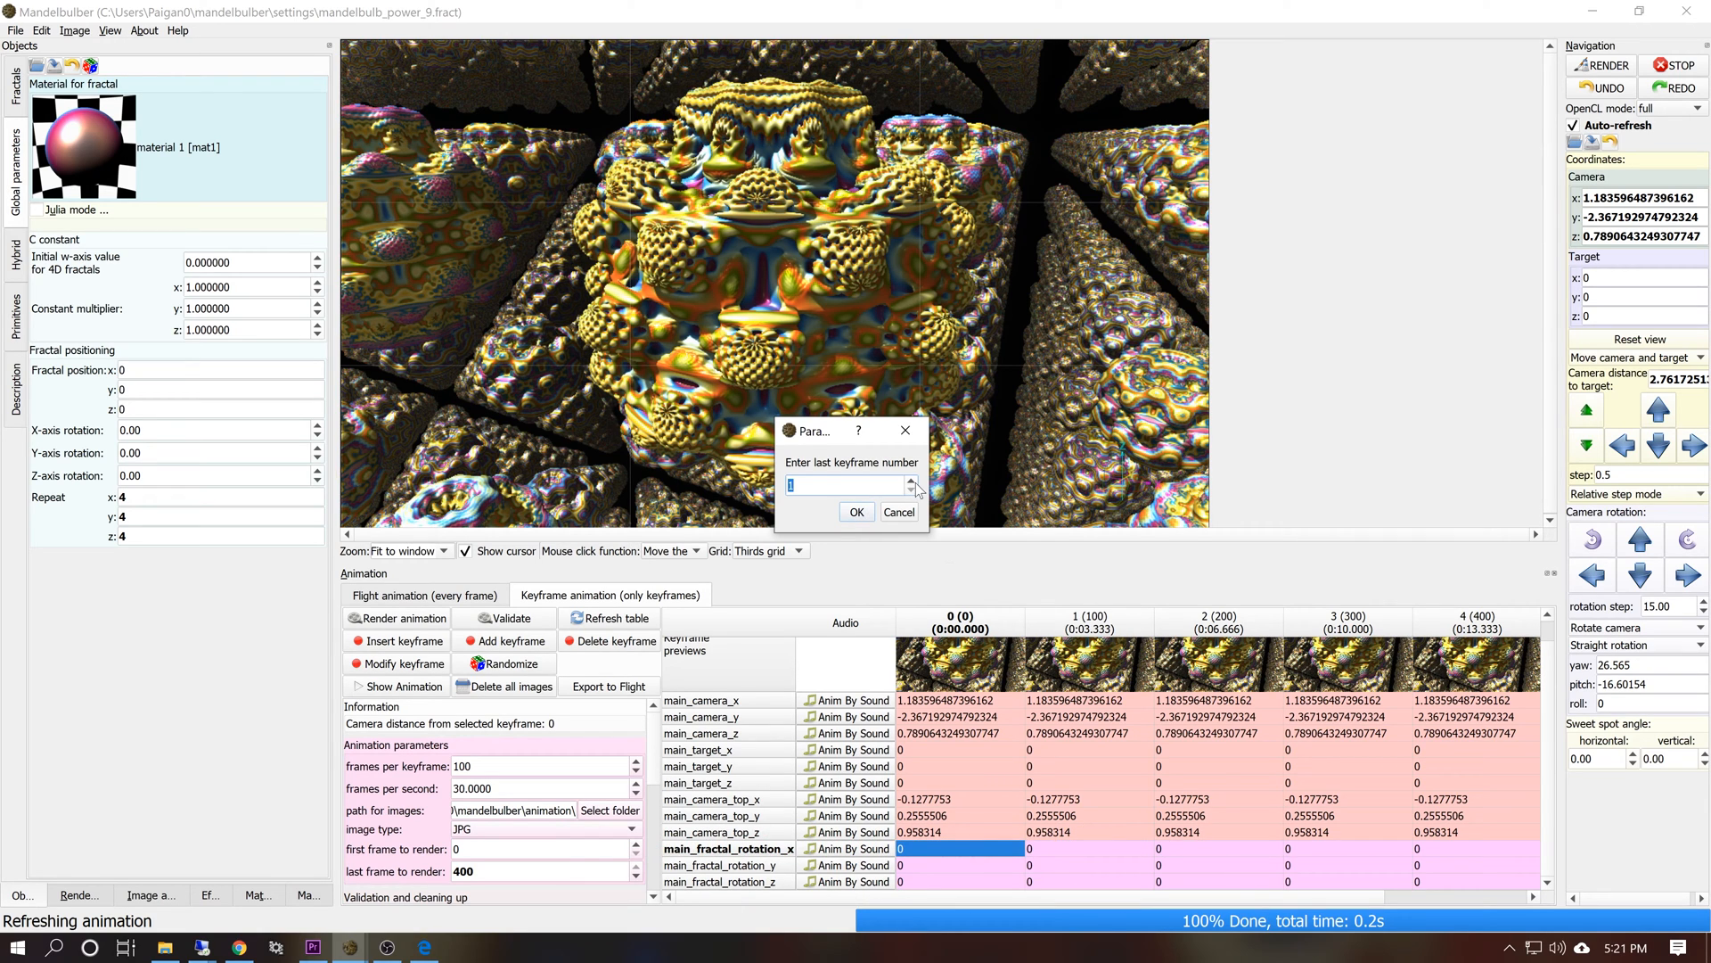
left_click(858, 513)
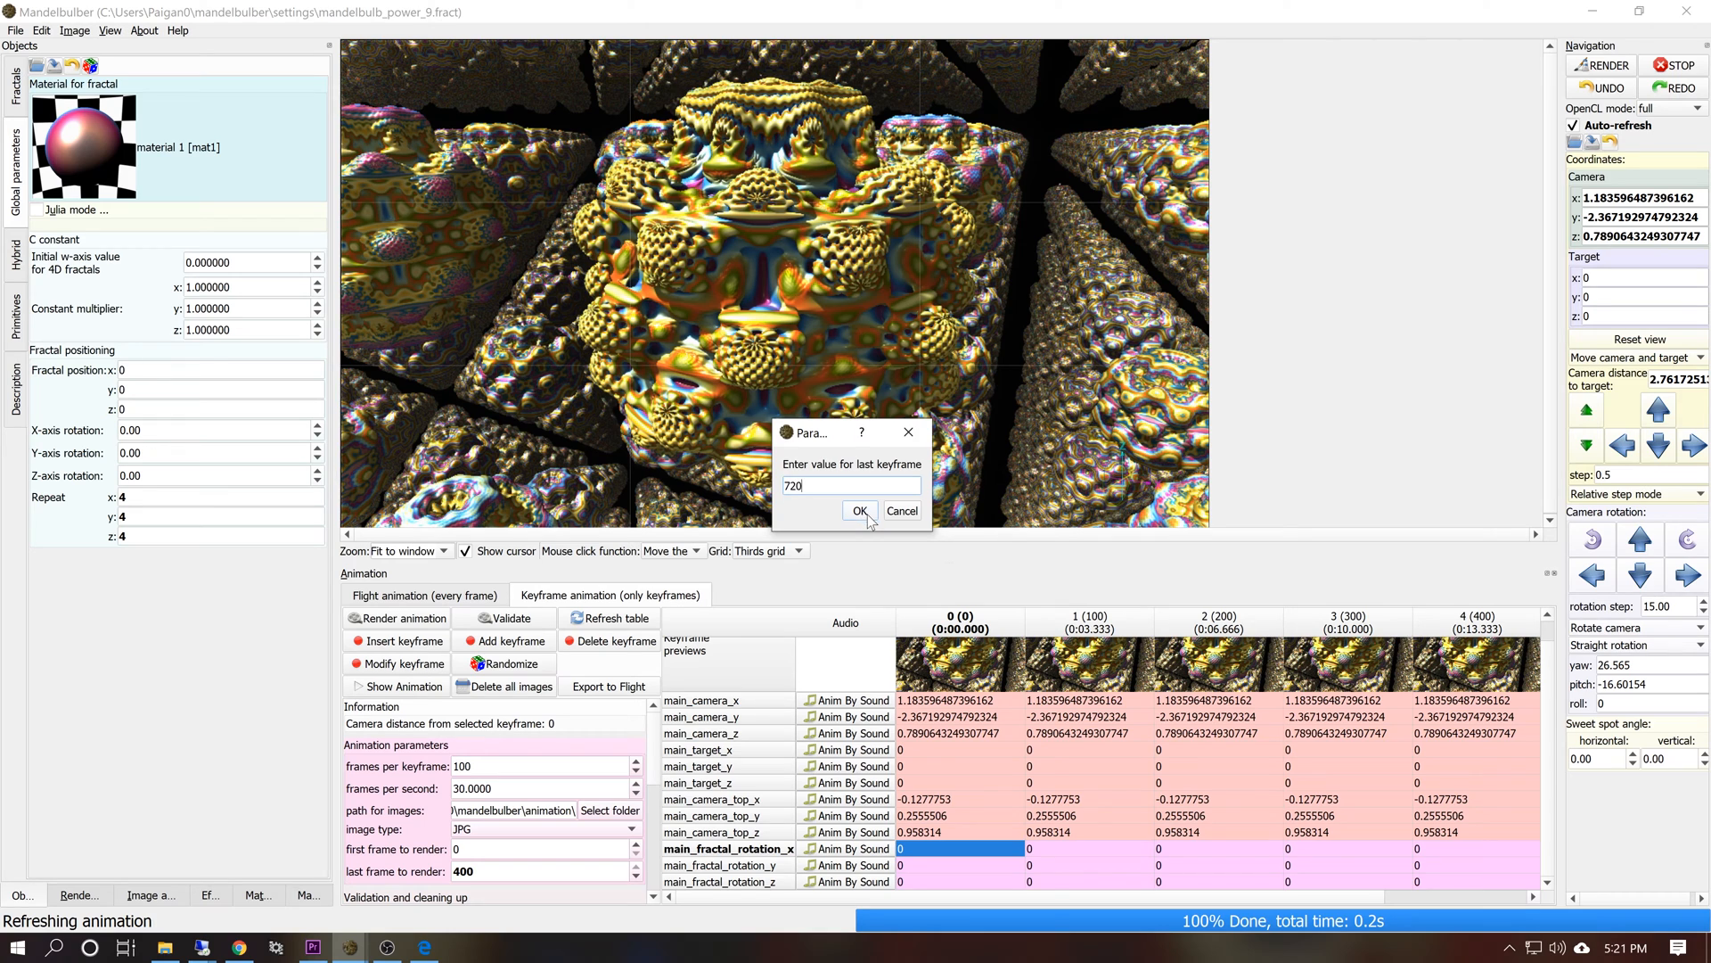
left_click(860, 512)
Interpolate main_fractal_rotation_y from keyframe 0 to keyframe 4, with 720 as the last keyframe's value
left_click(913, 864)
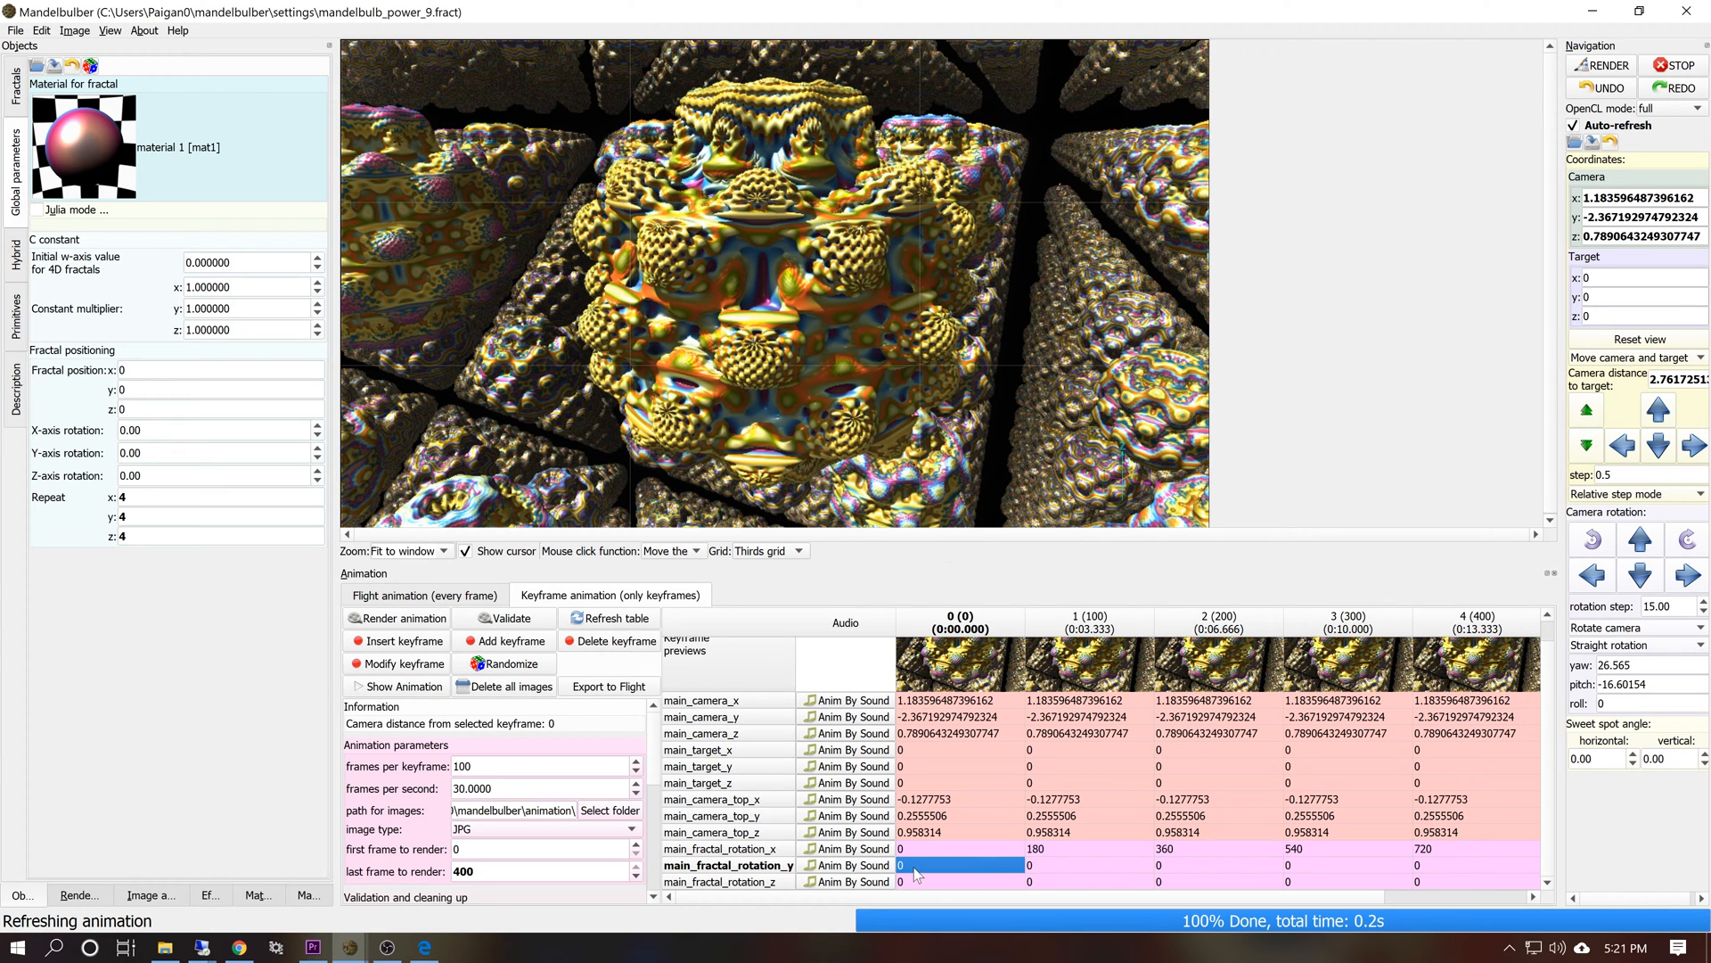
right_click(913, 865)
left_click(954, 875)
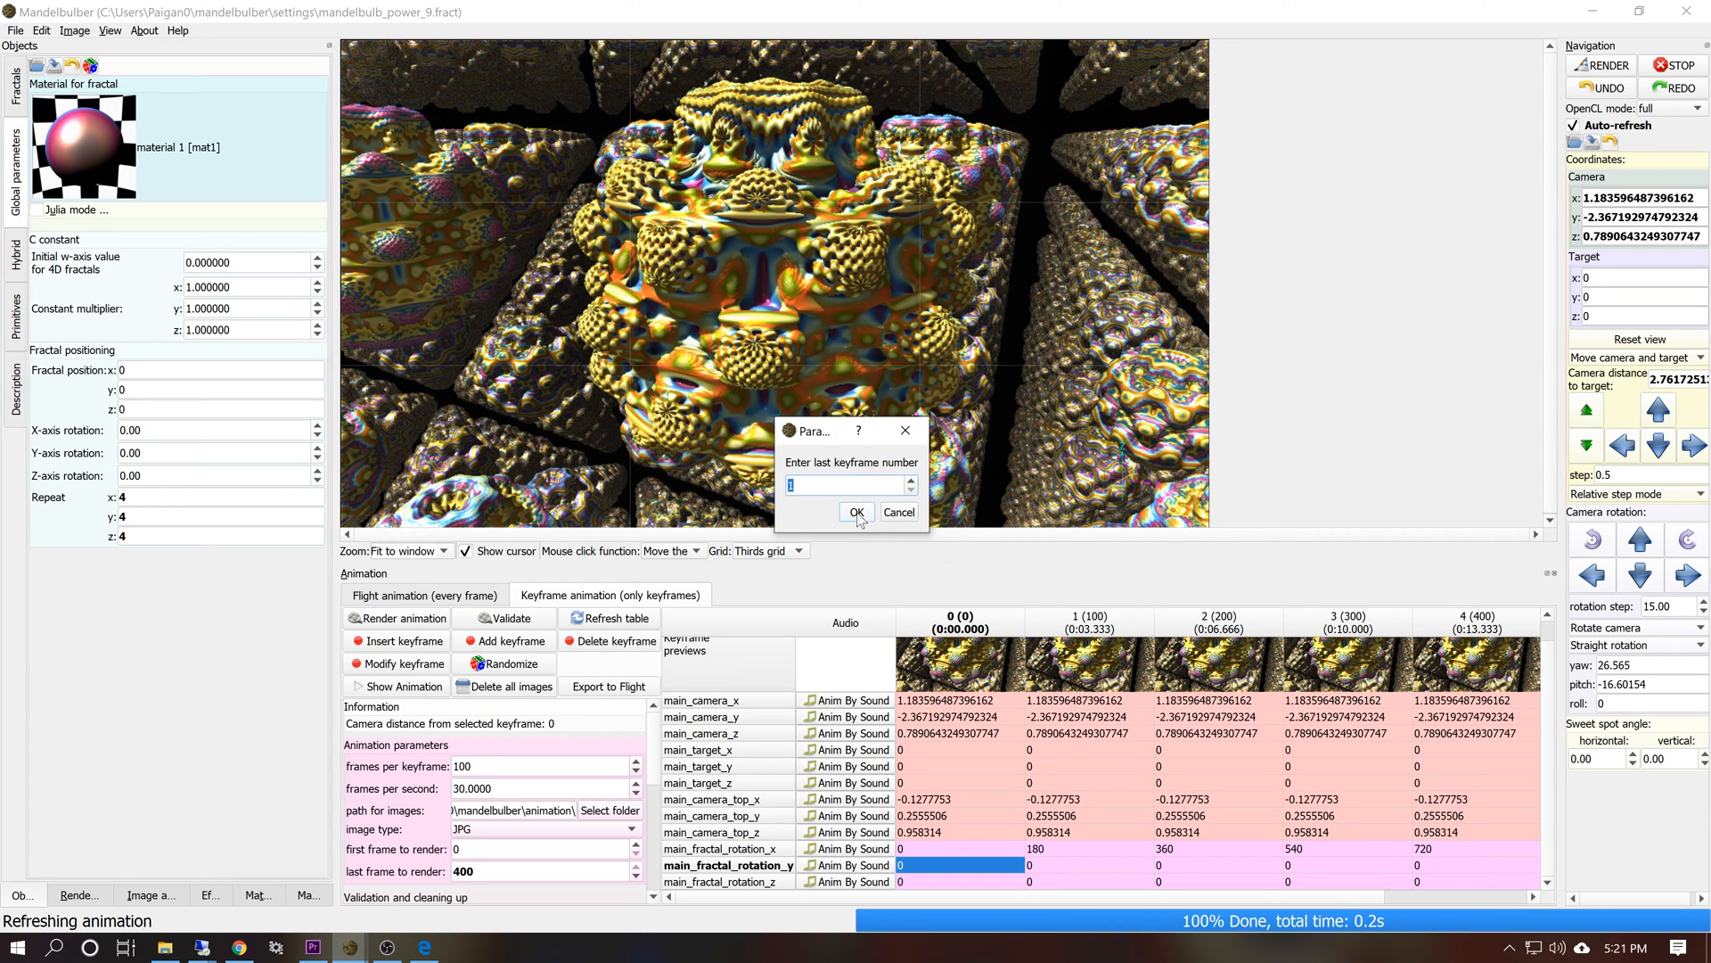
left_click(857, 512)
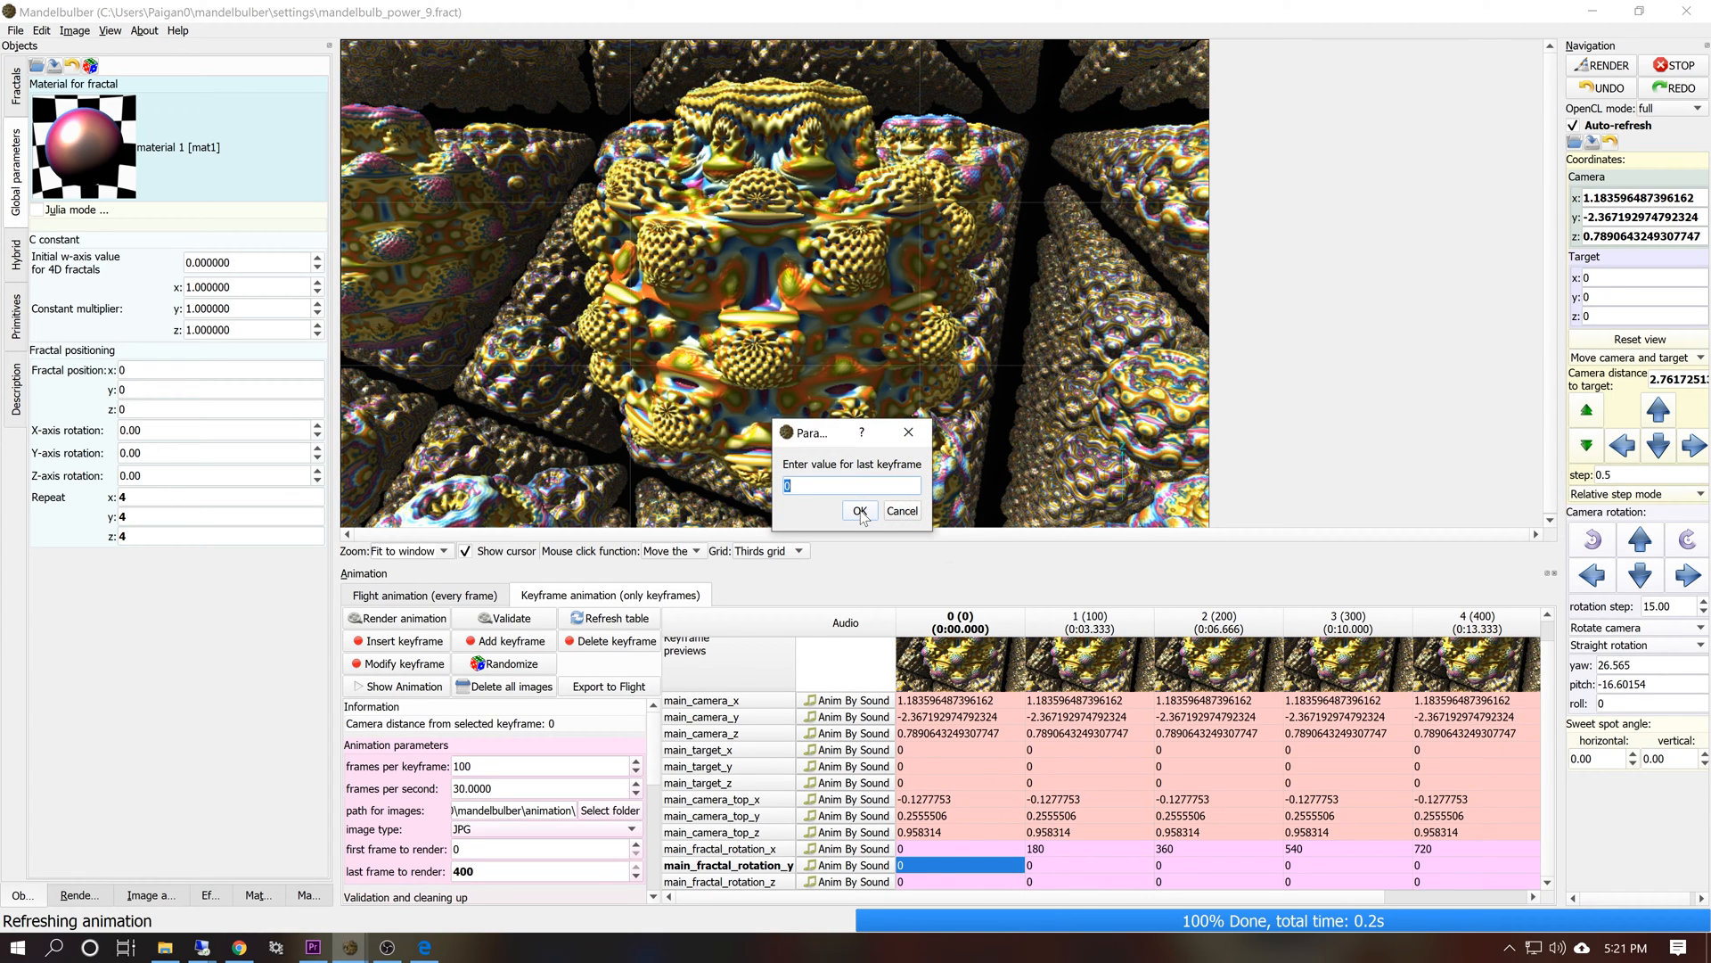
left_click(860, 510)
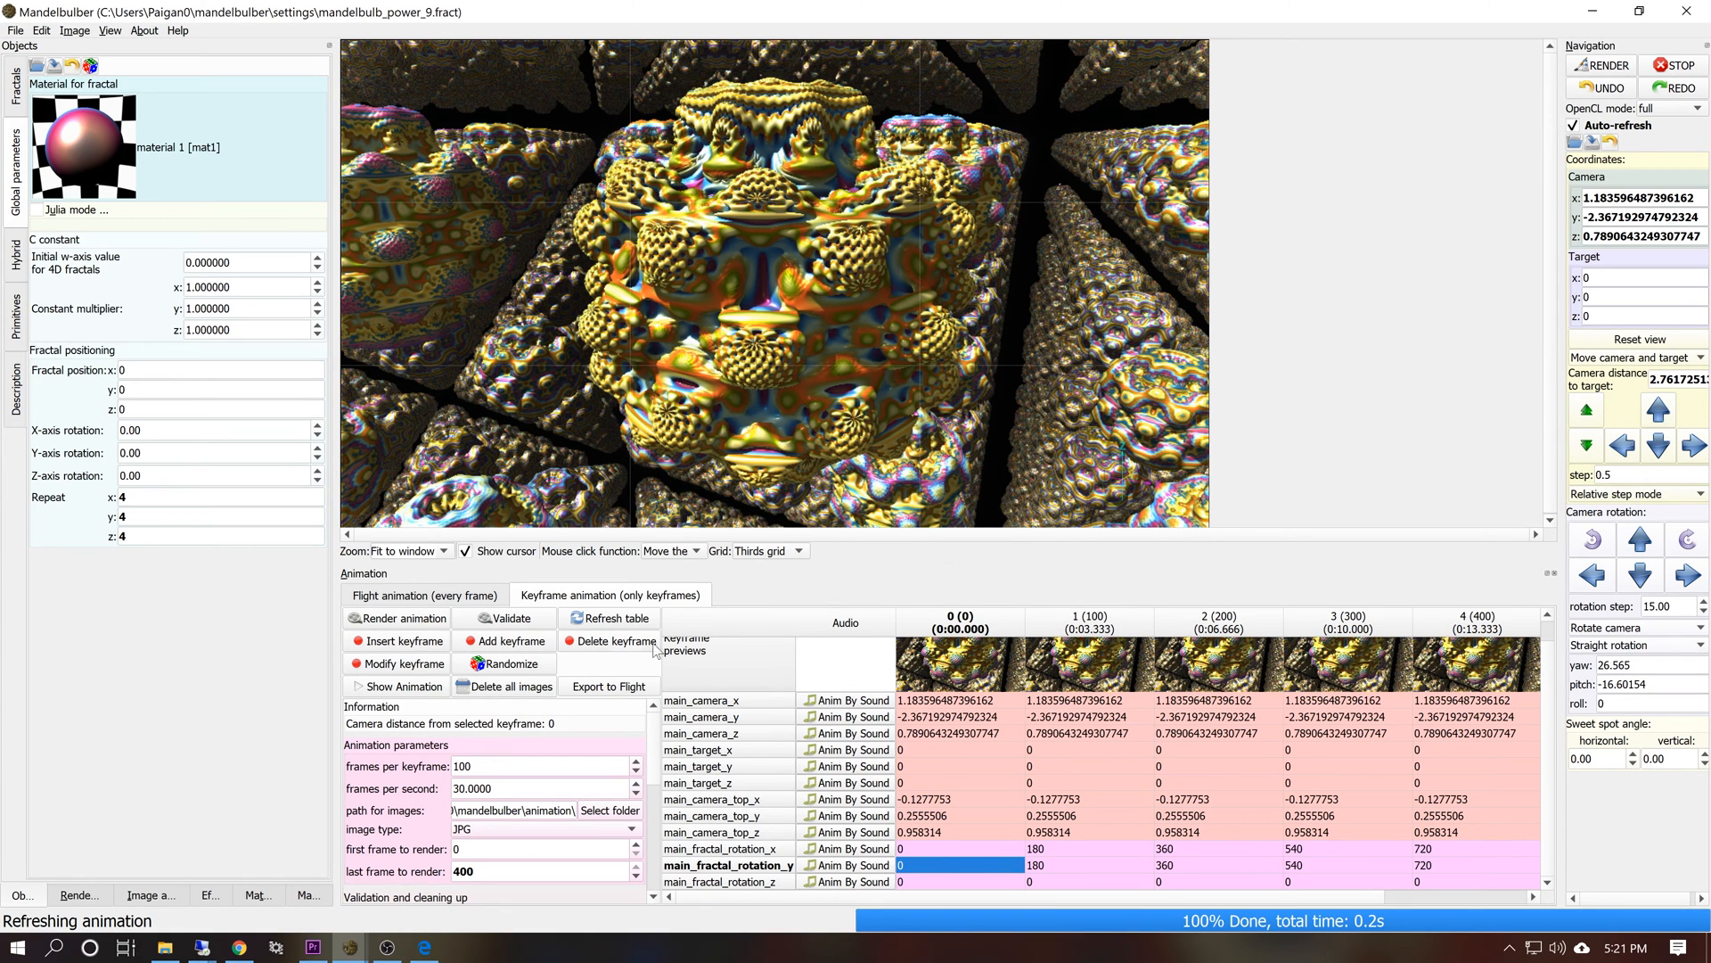
Create a folder named tut inside H:\AudioSync and set it as the animation's image path
left_click(610, 810)
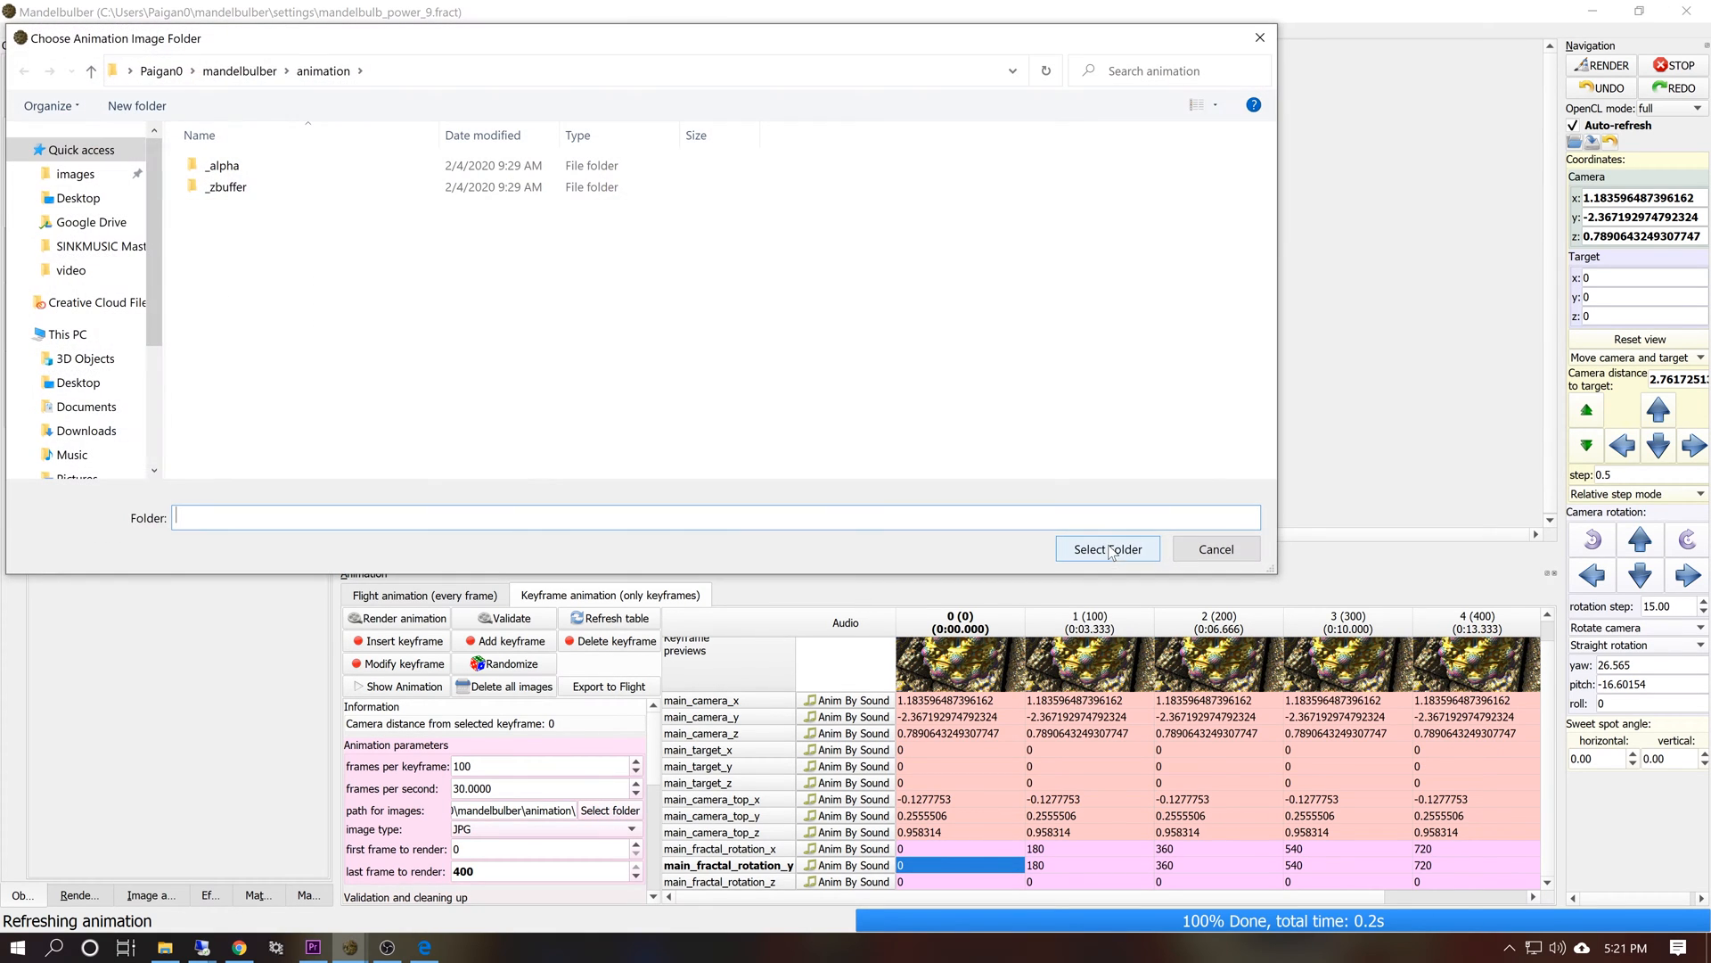
scroll(134, 312, "down", 3)
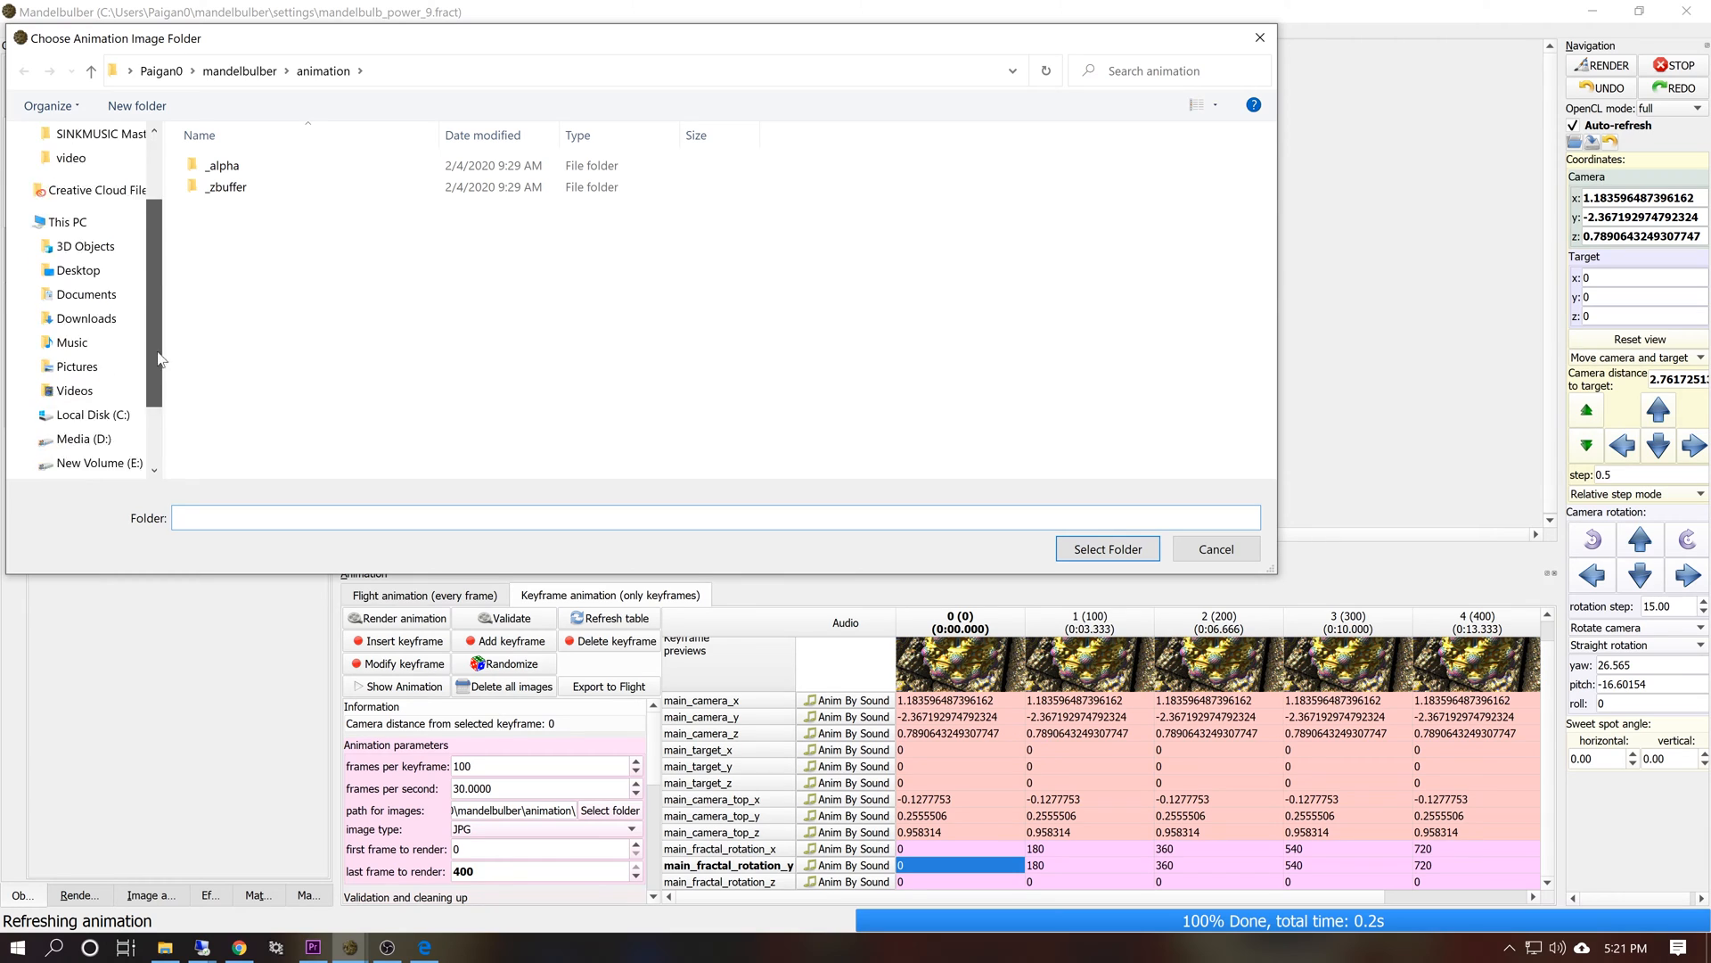
left_click(107, 400)
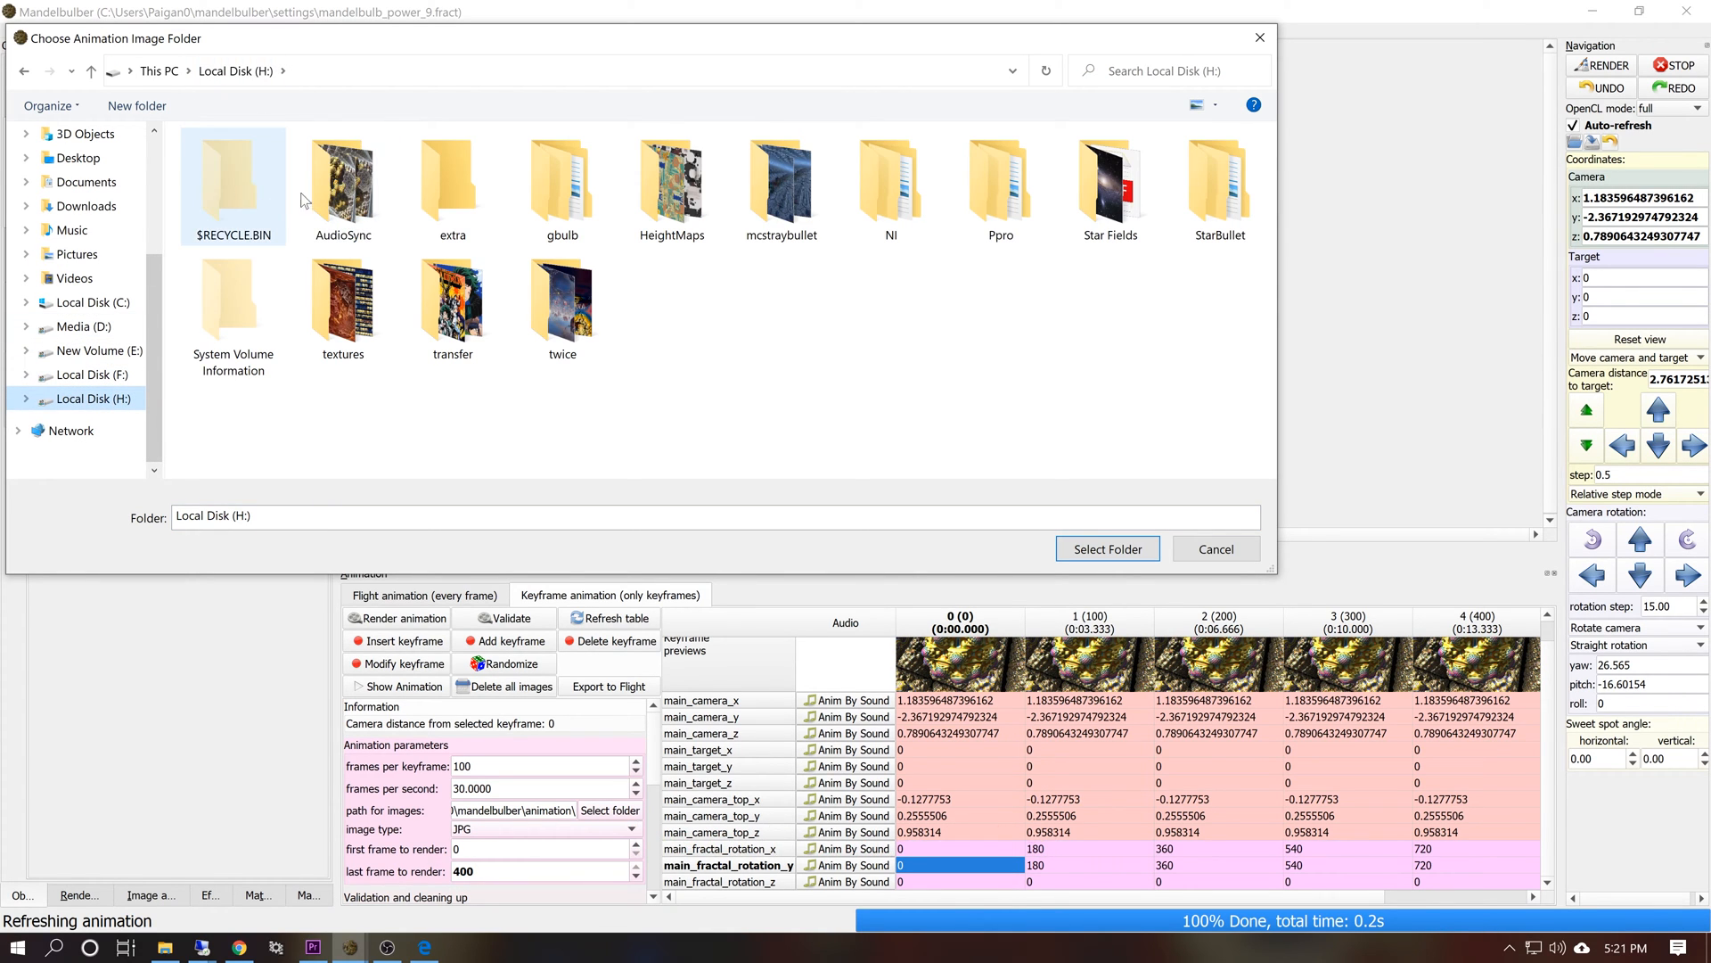
left_click(348, 181)
double_click(347, 181)
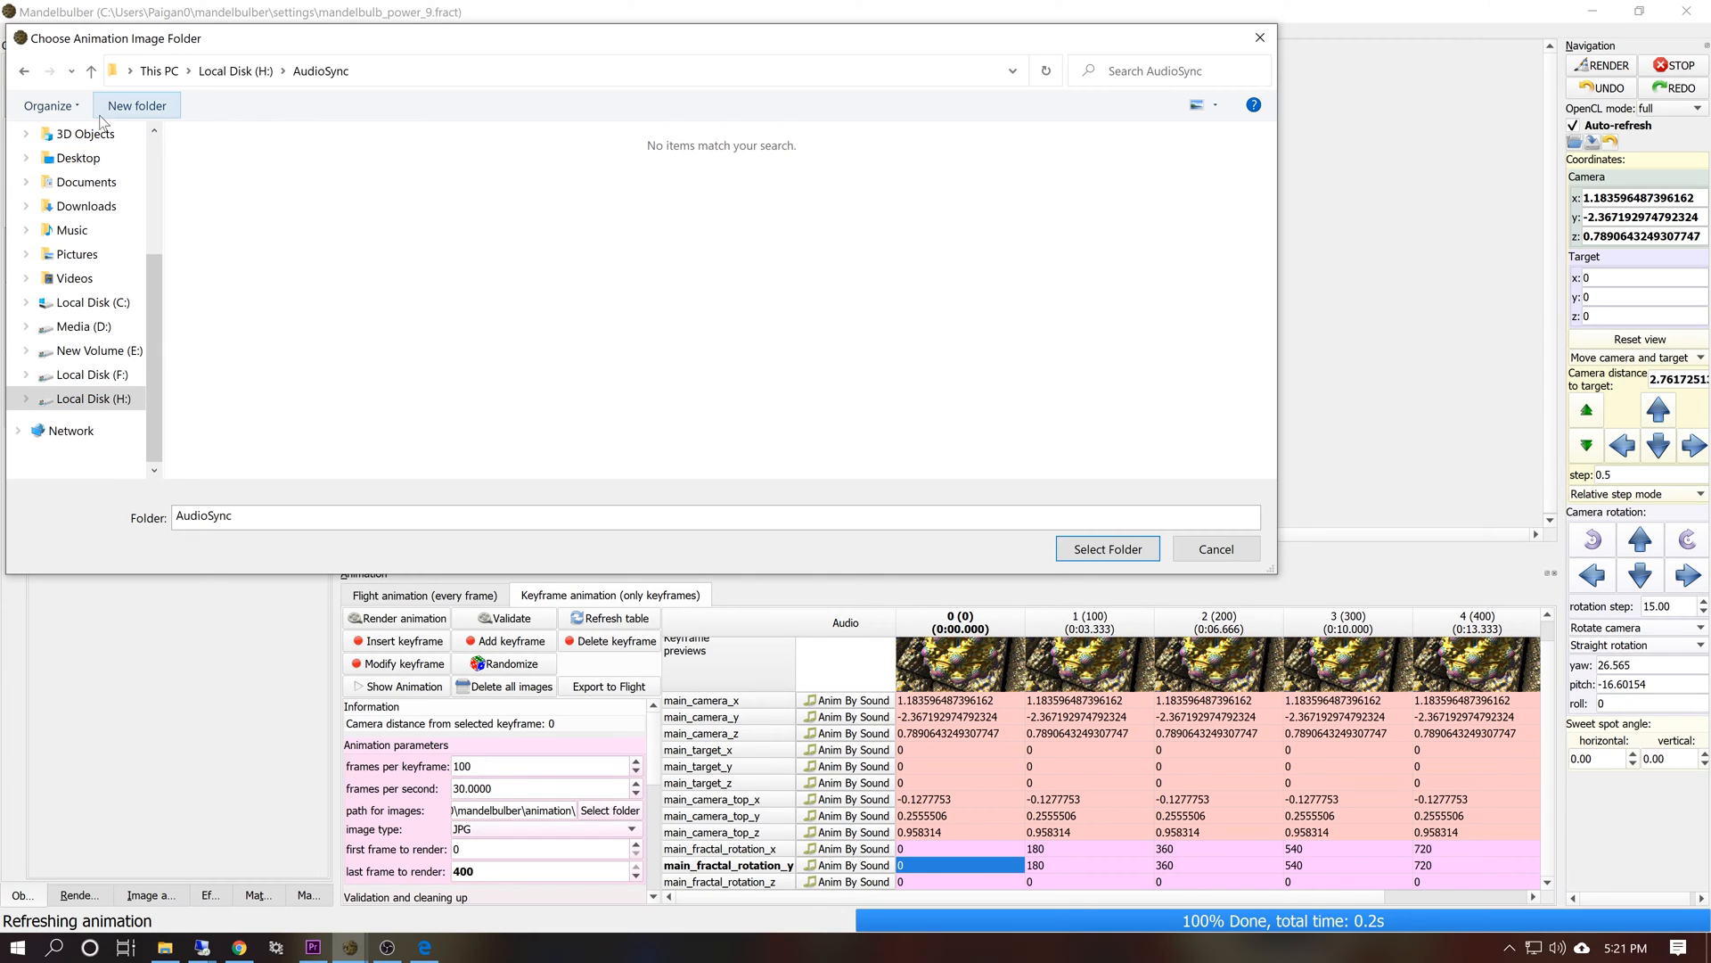
left_click(134, 107)
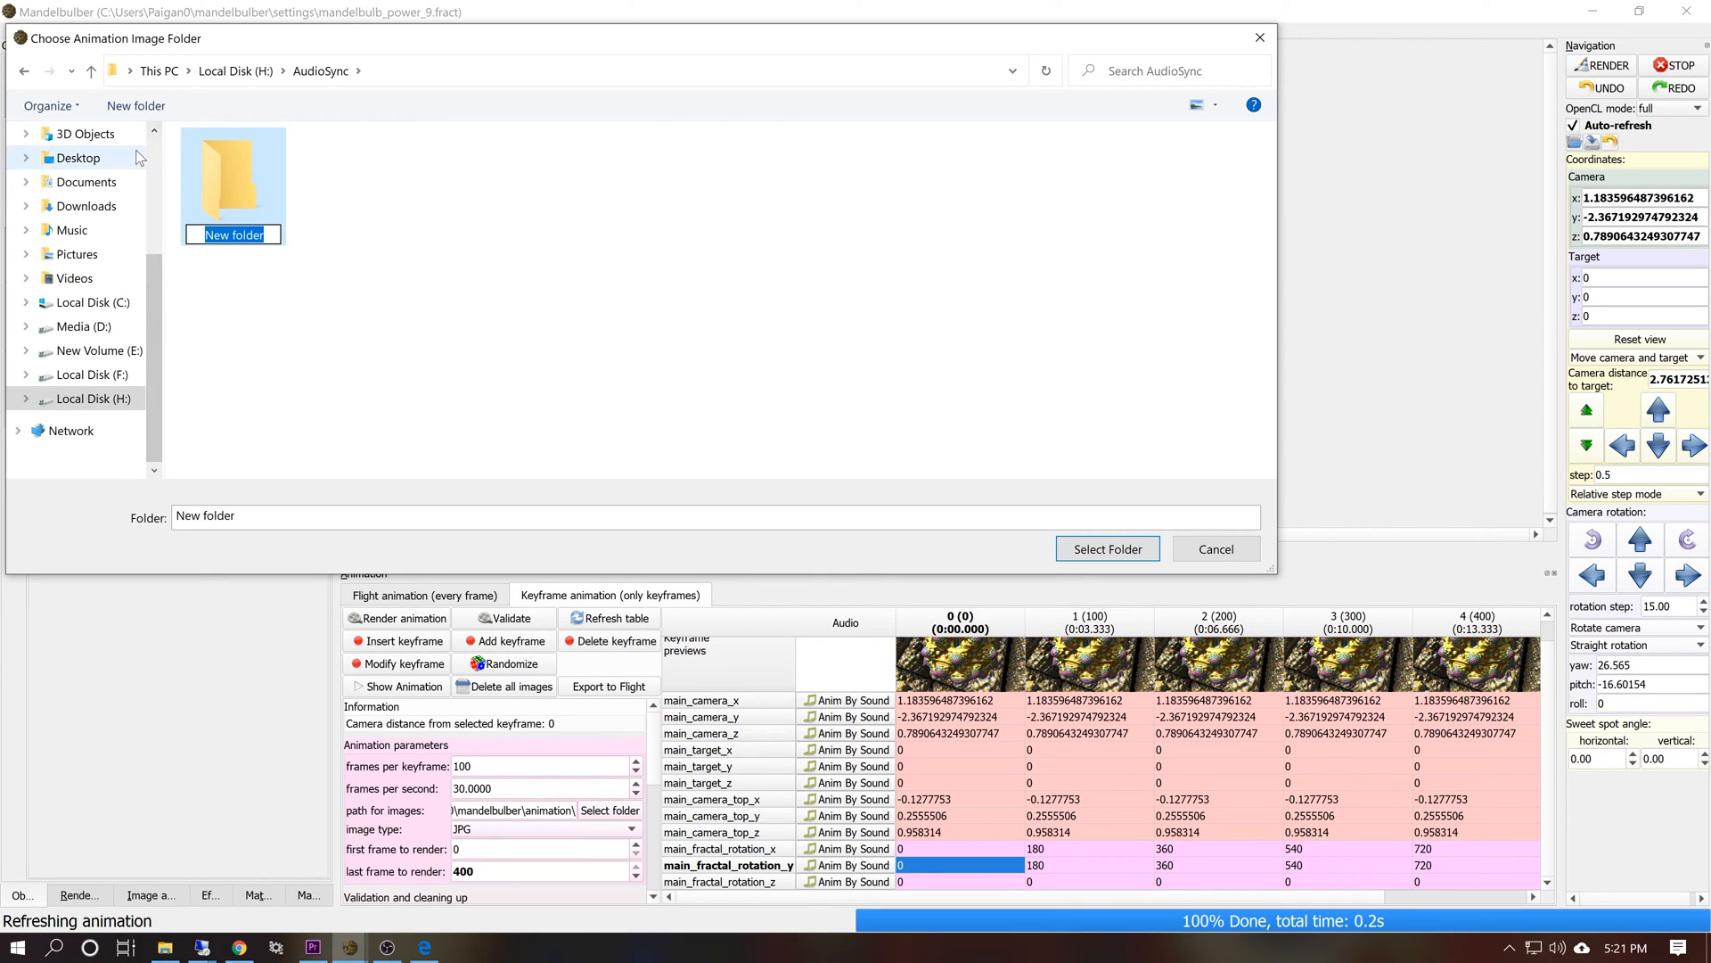
type("tut")
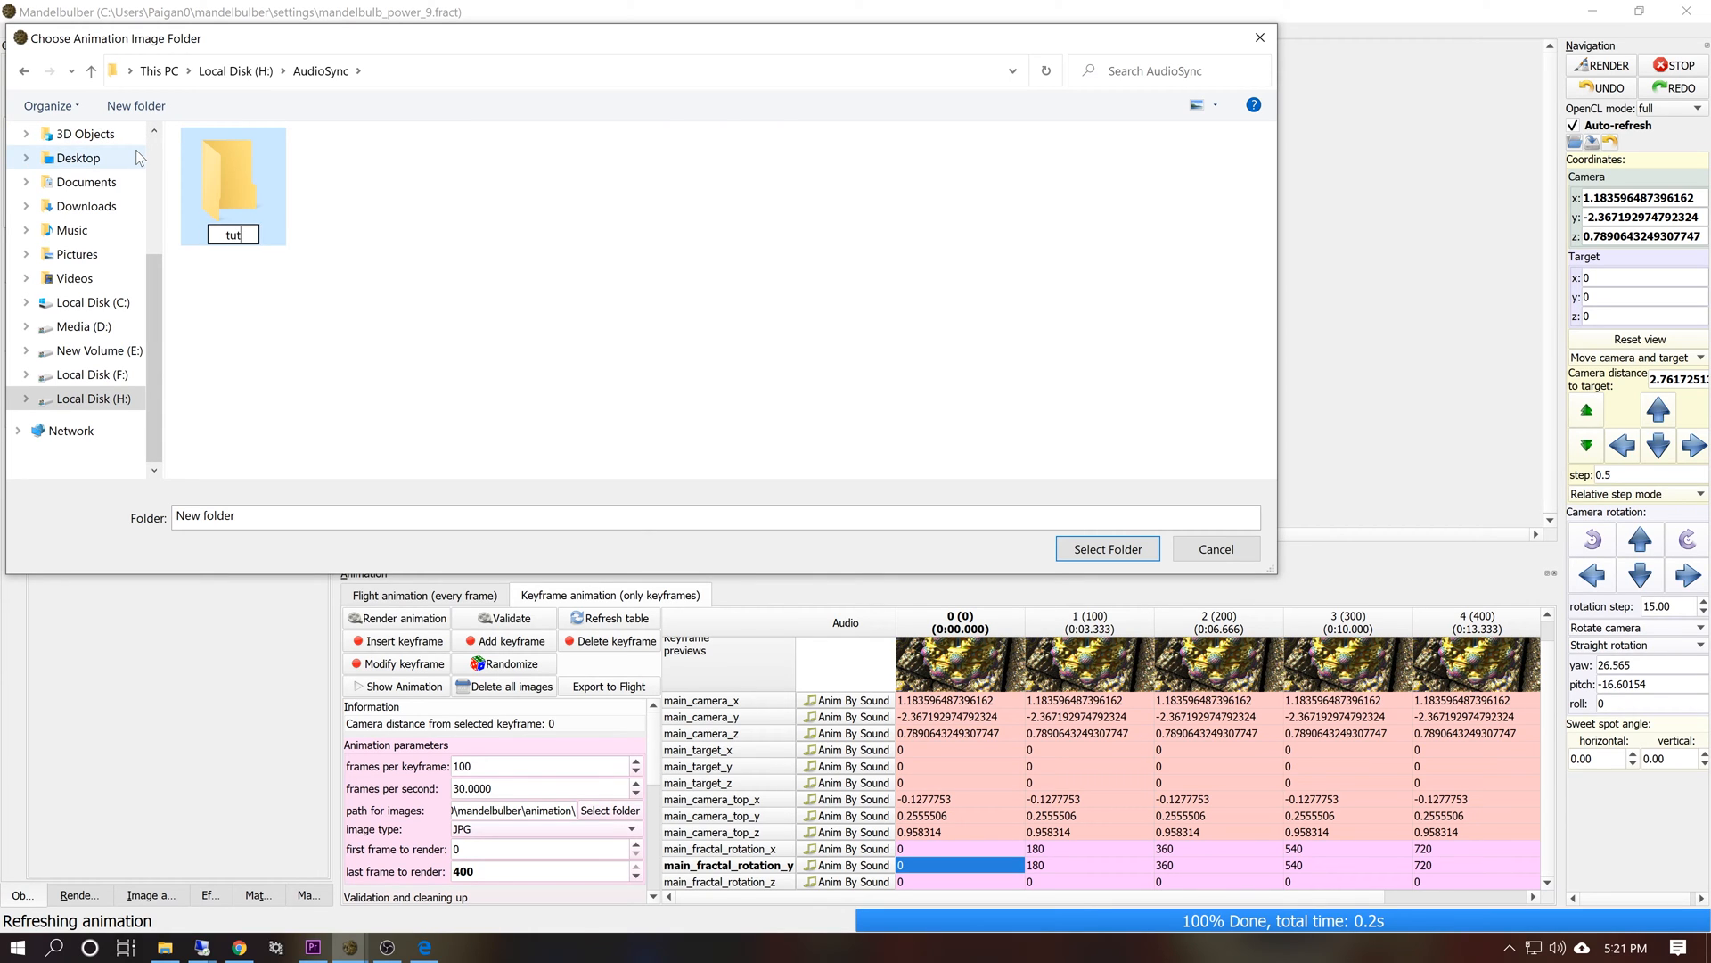
key("Return")
key("Return")
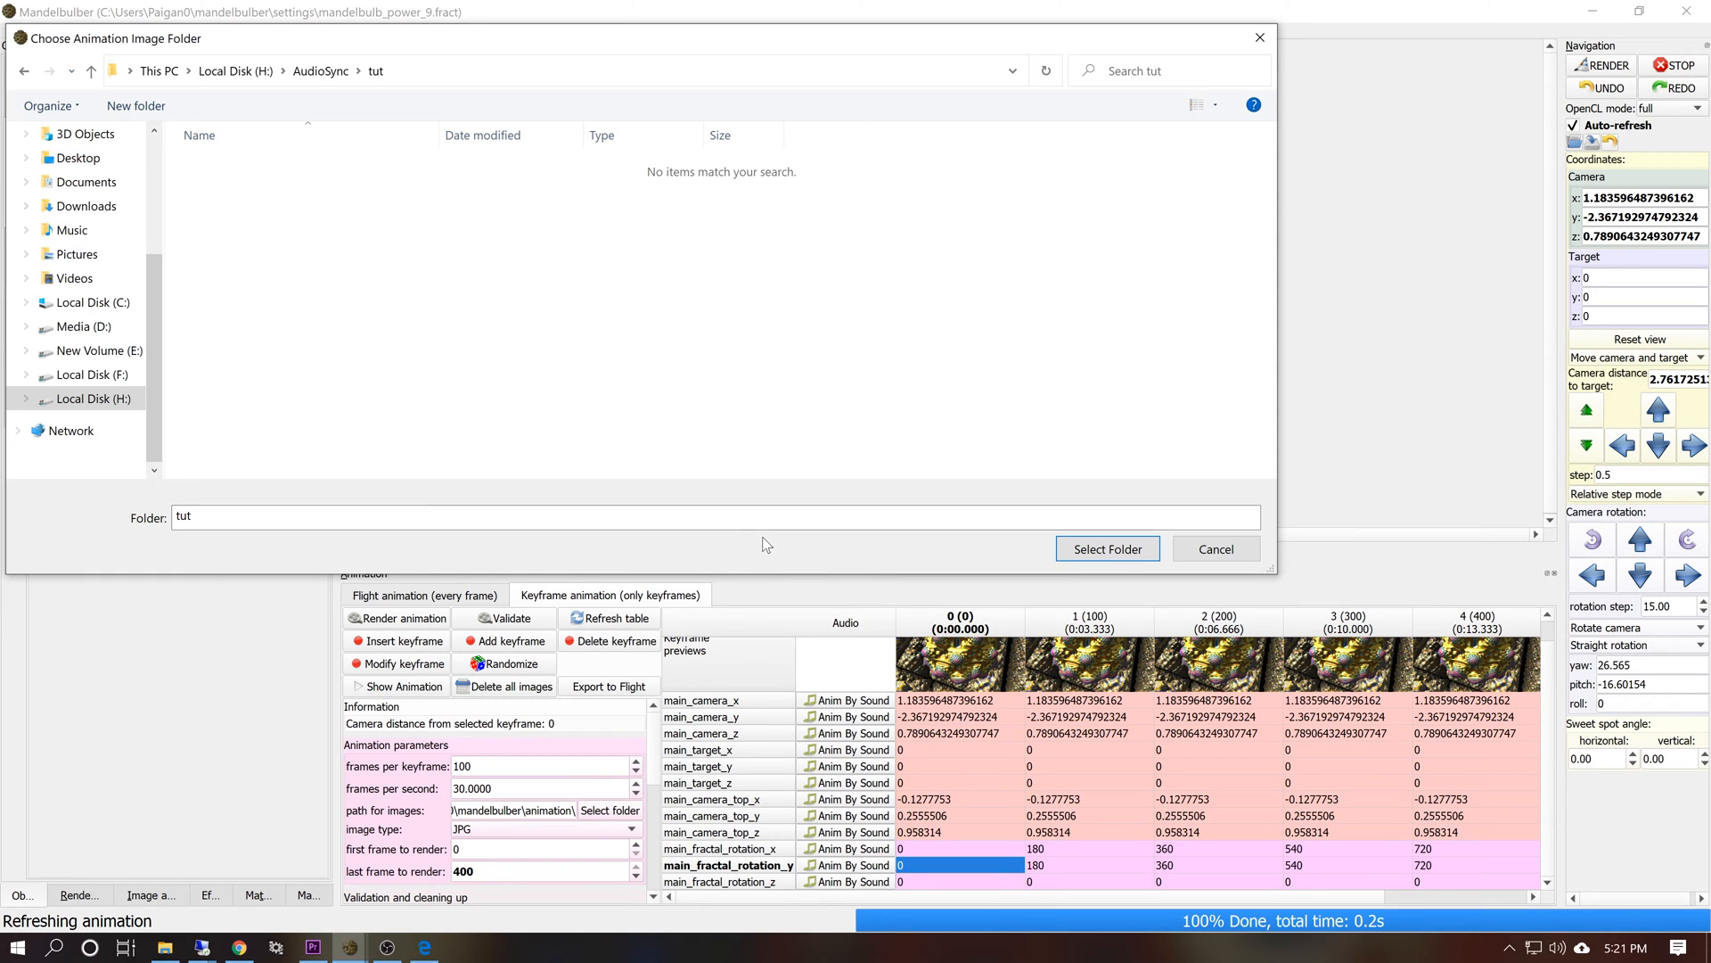
left_click(1116, 554)
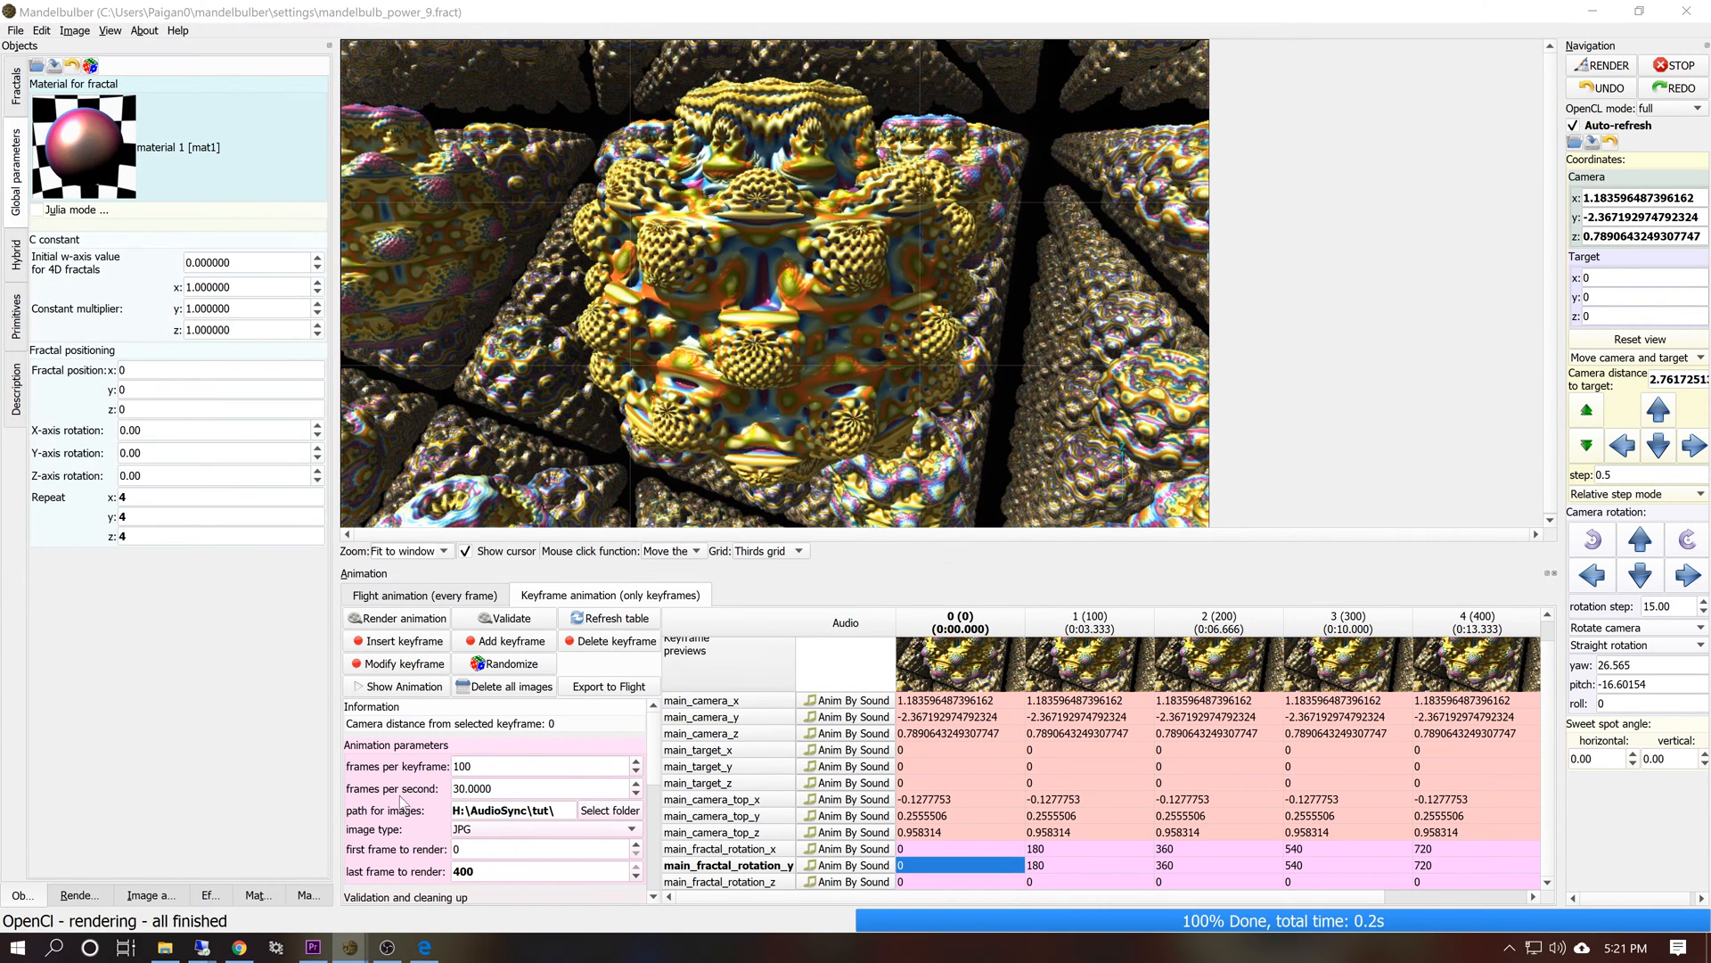
Launch the NetRender server on local port 5555 and allow it through the Windows firewall
left_click(96, 895)
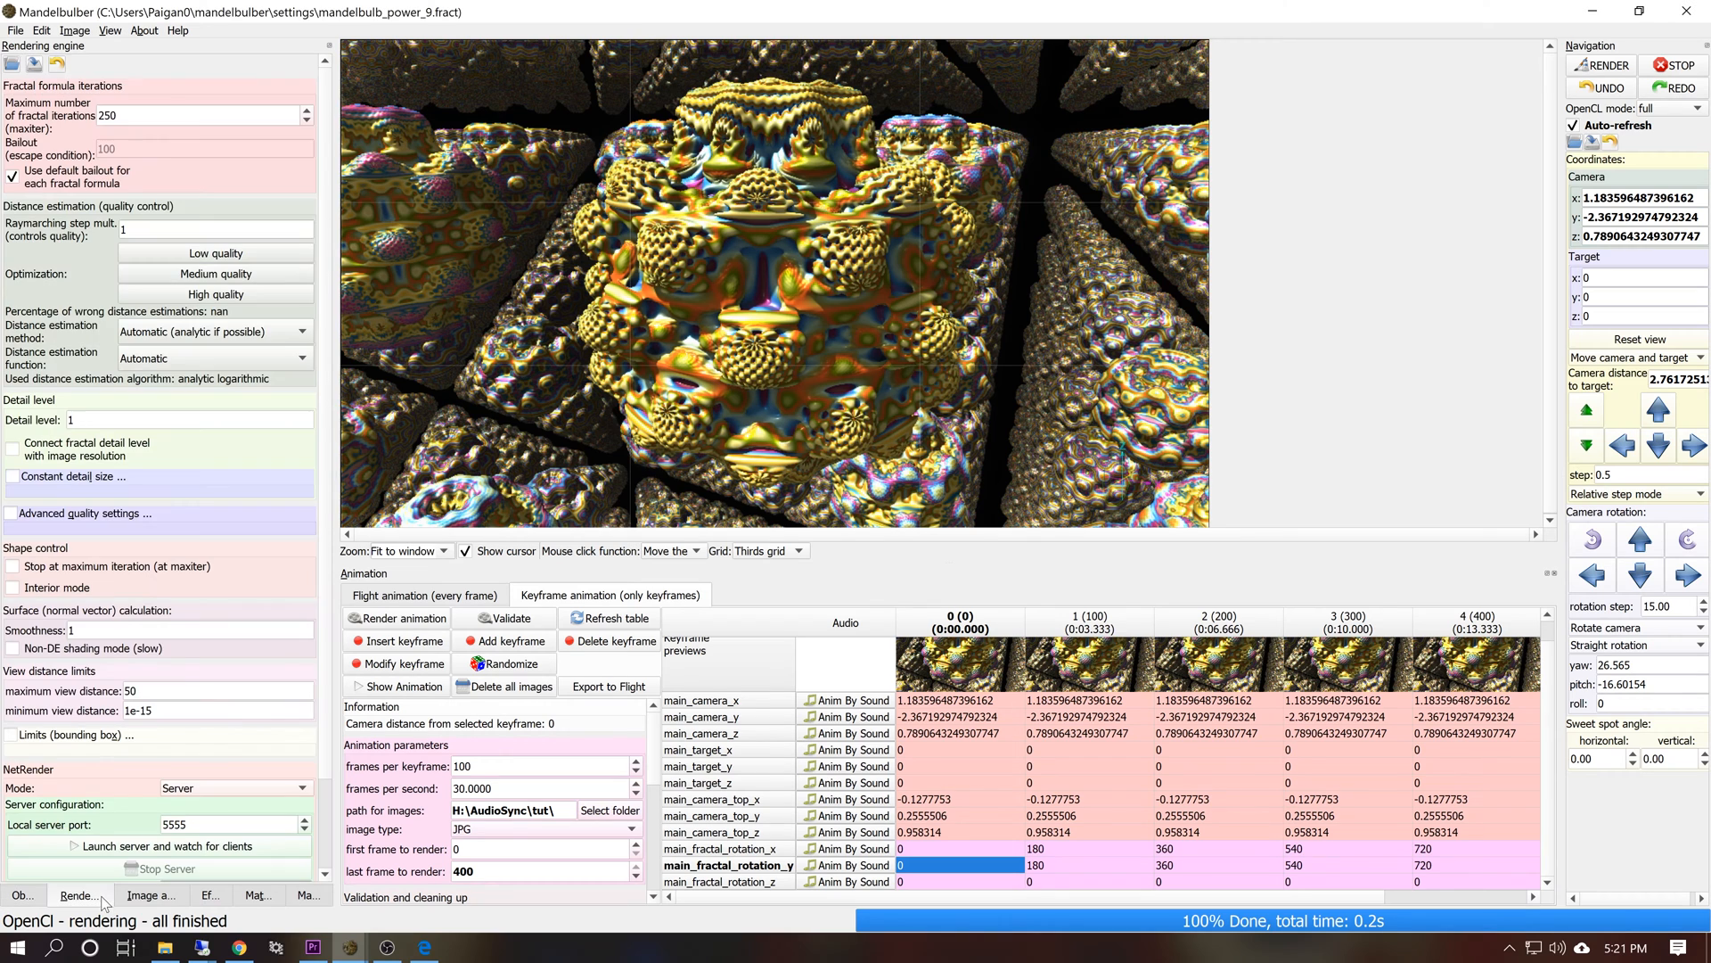
scroll(325, 701, "down", 2)
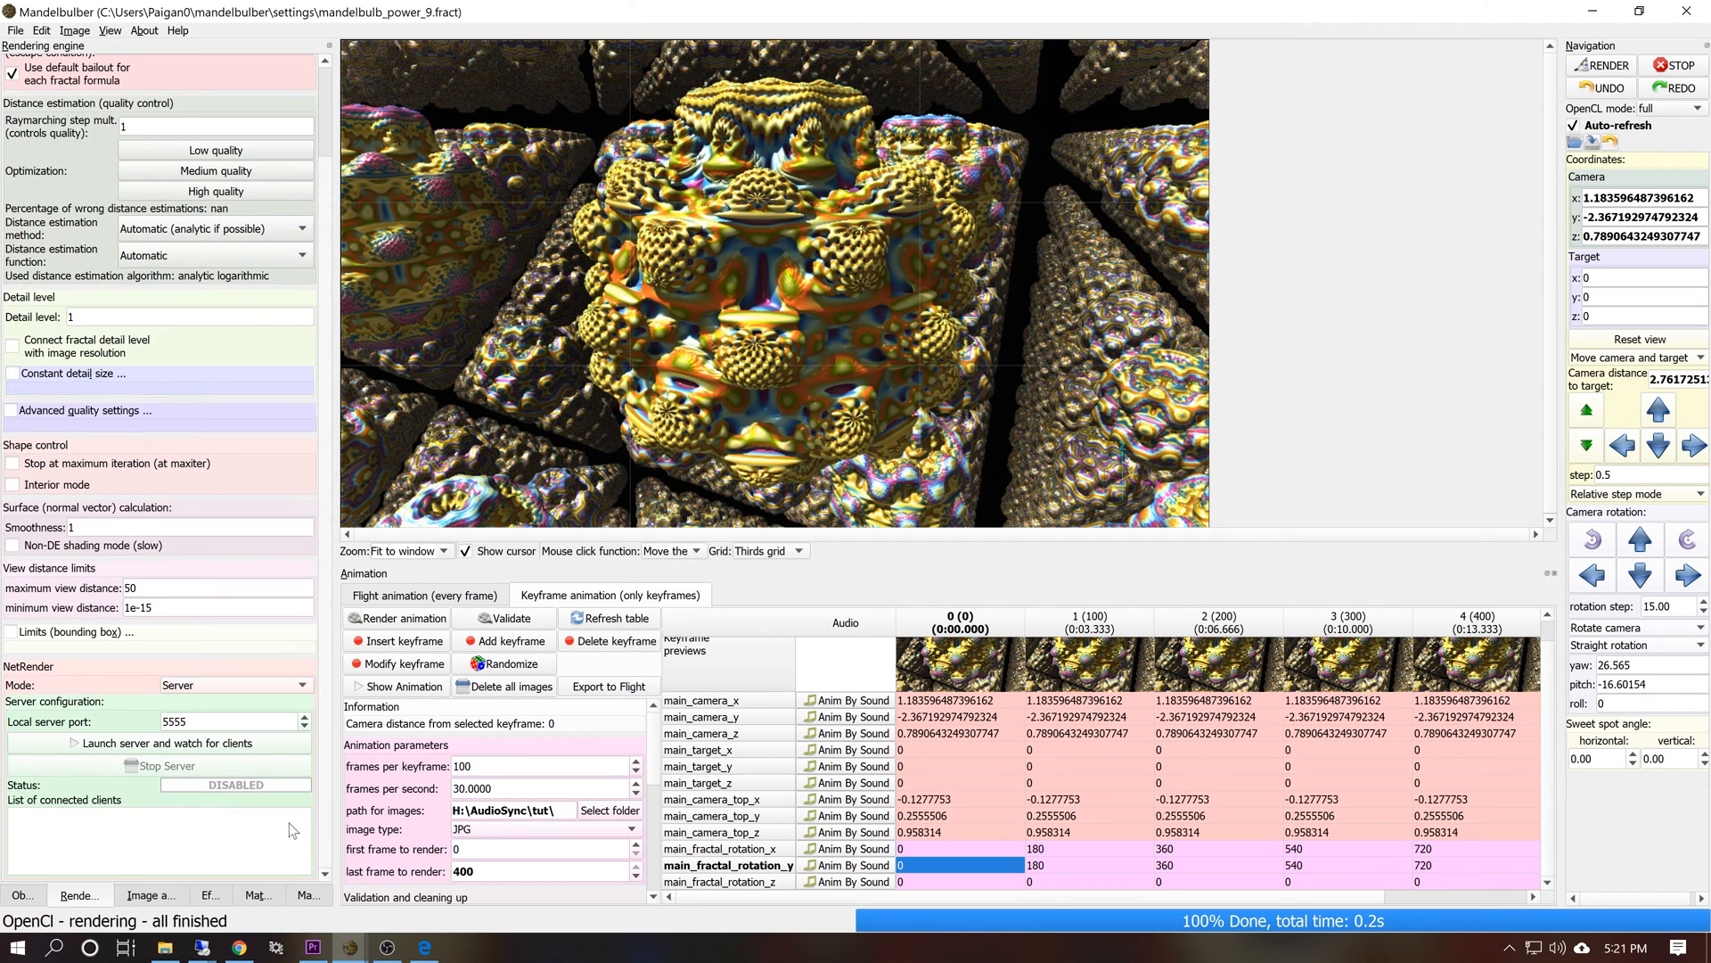
left_click(99, 740)
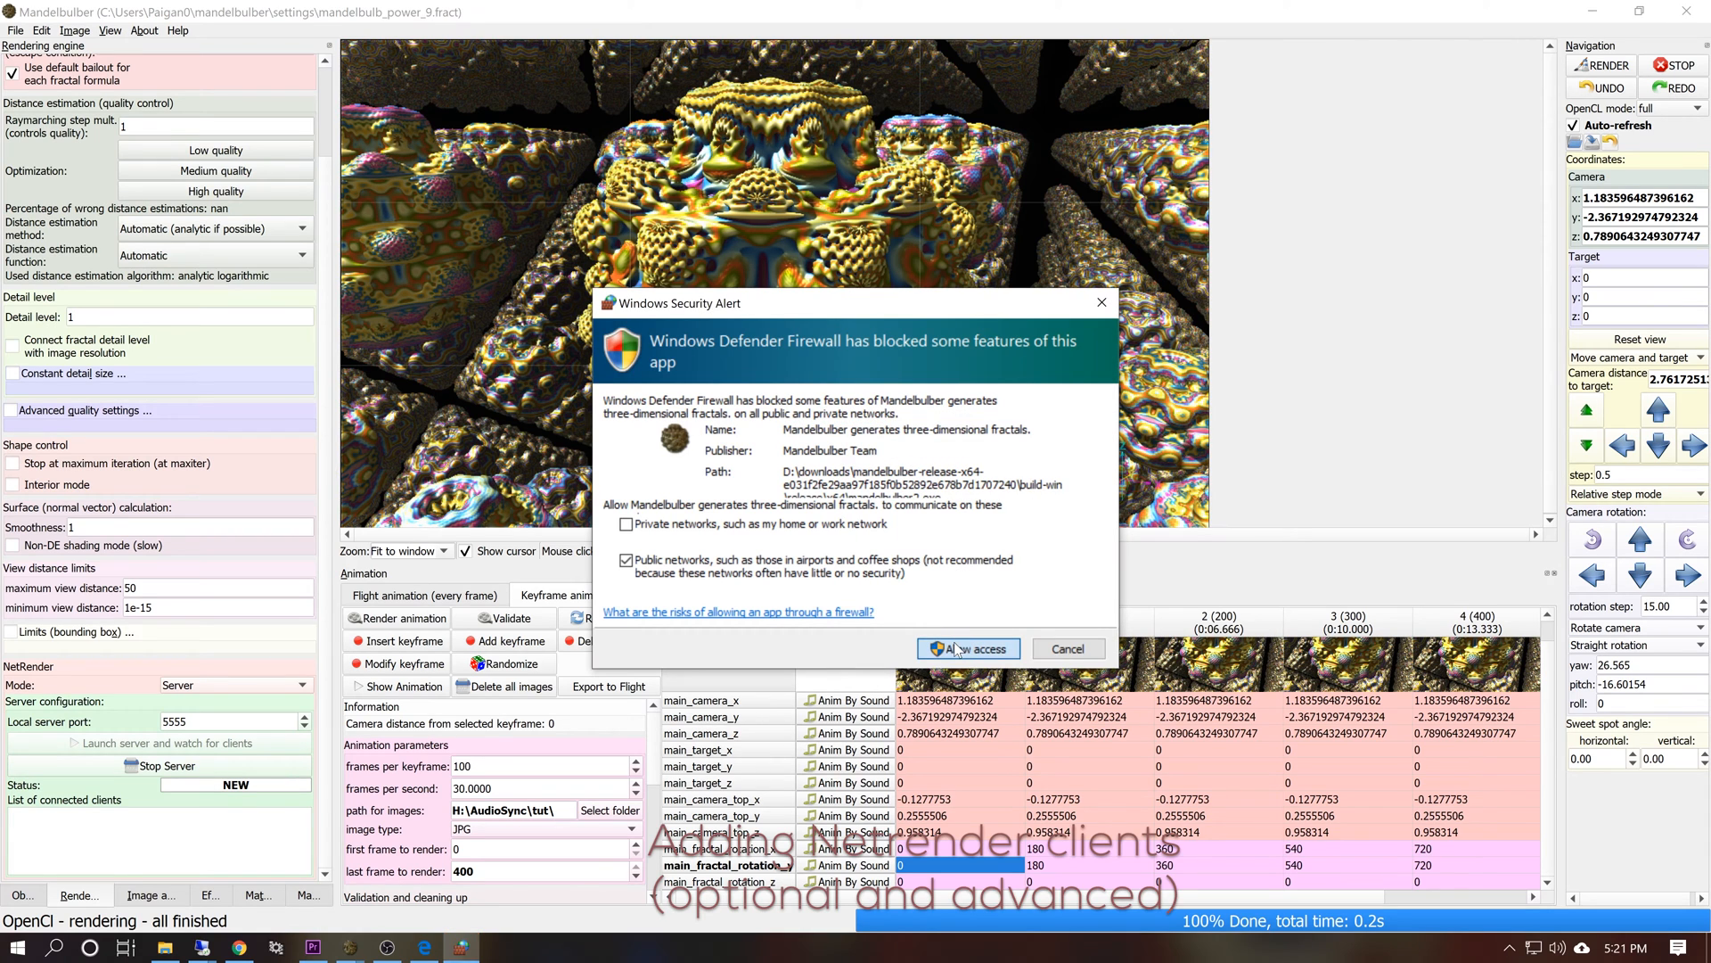
left_click(923, 645)
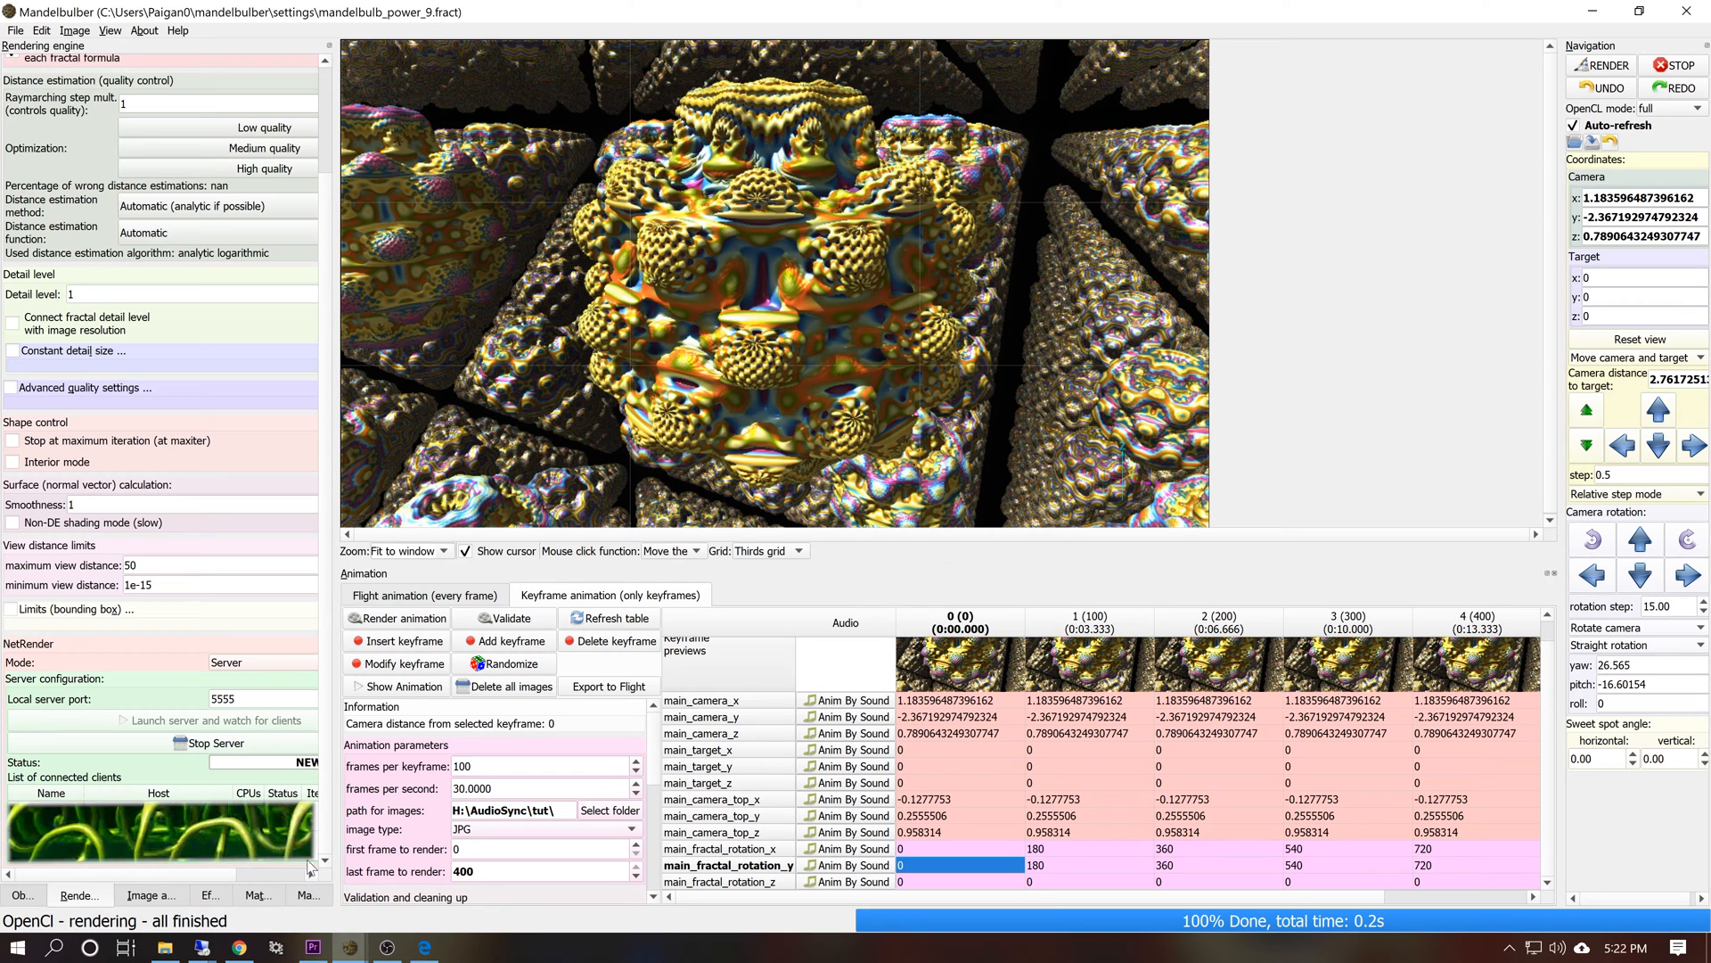
Disable the Alpha and Z Buffer image channels in the program preferences, keeping only Color
left_click(15, 30)
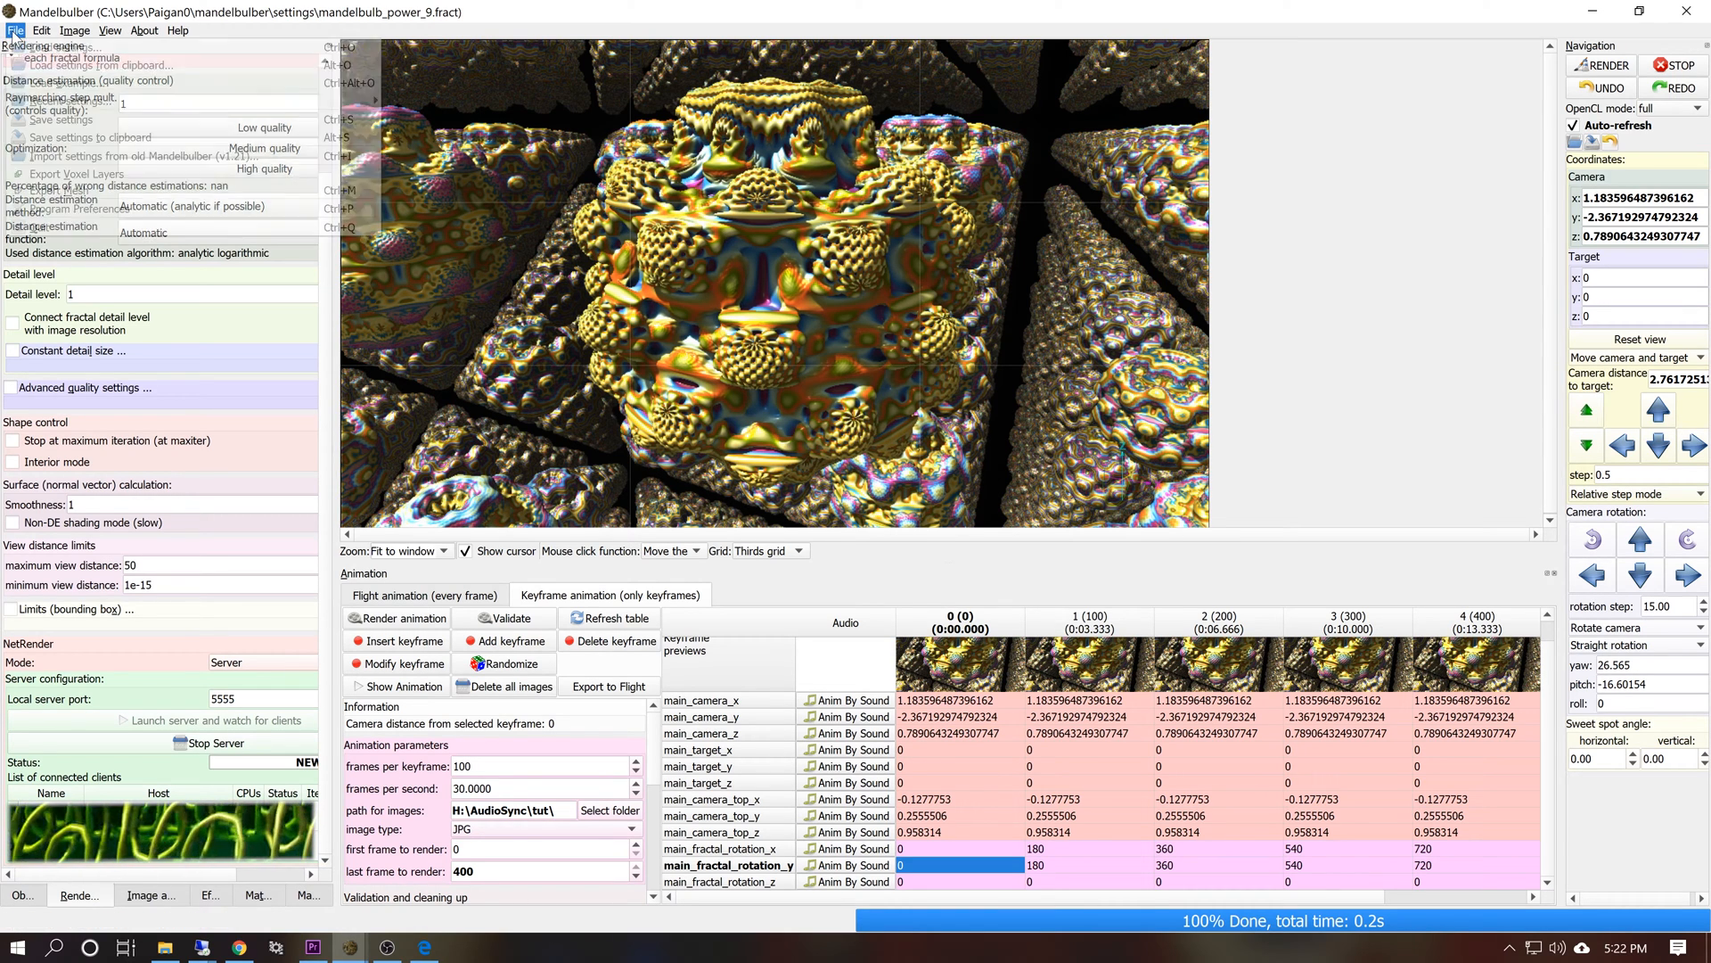
left_click(64, 212)
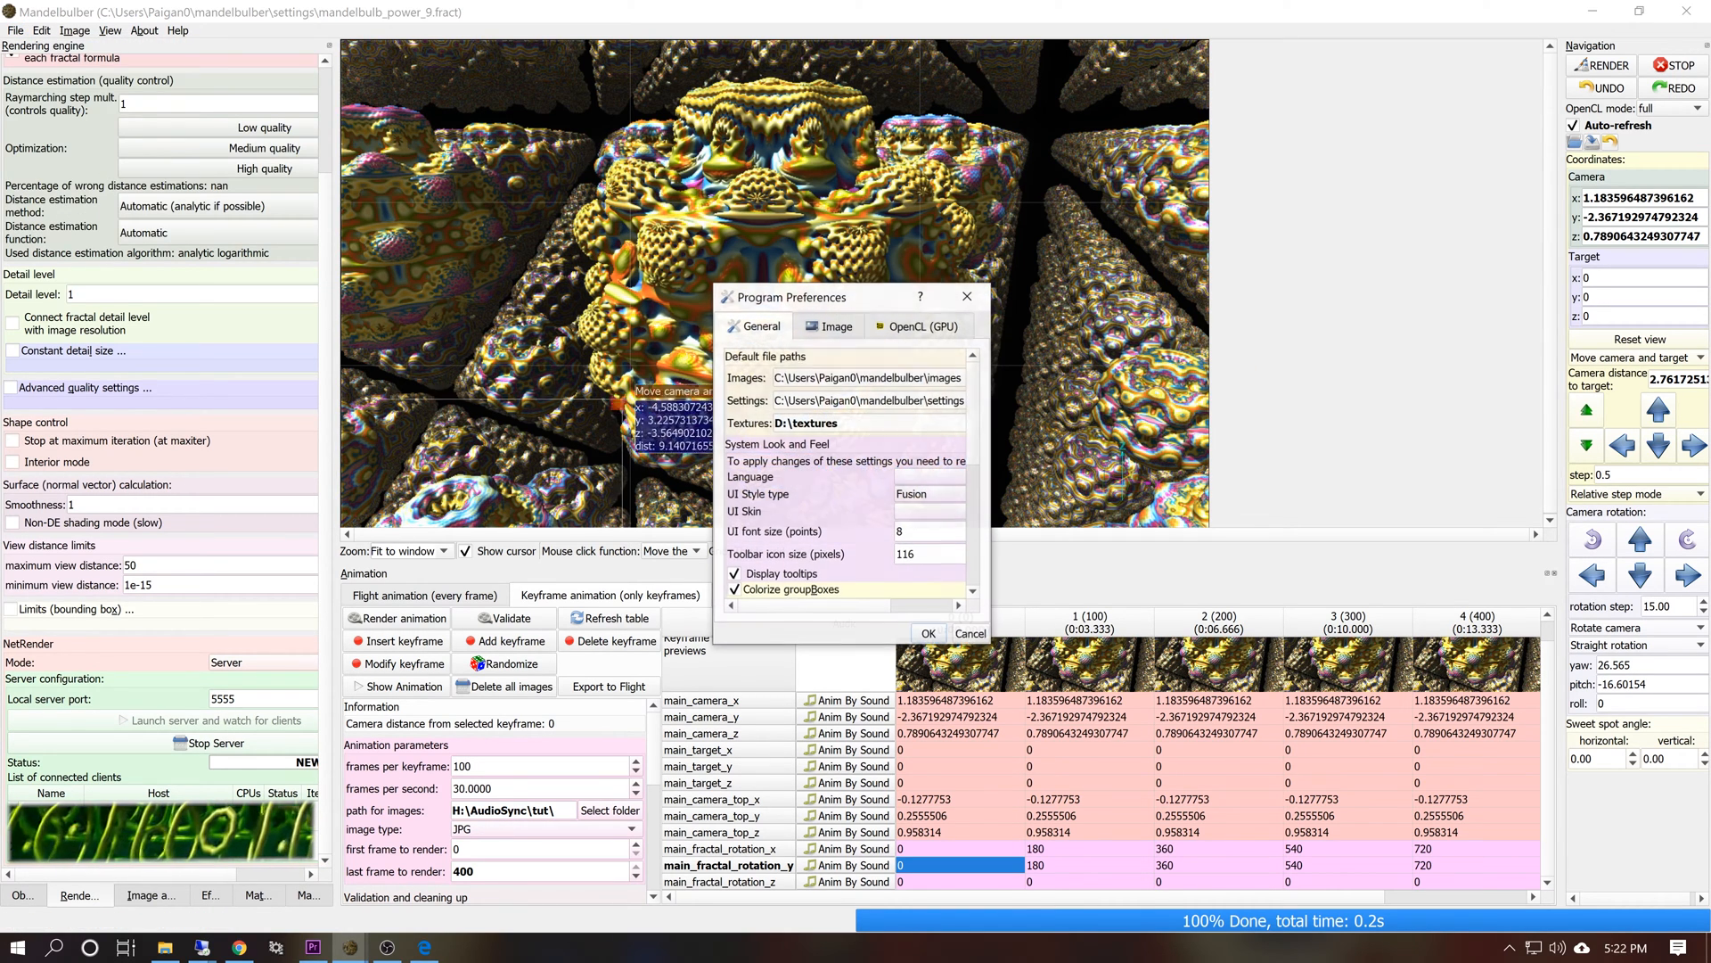
left_click(829, 327)
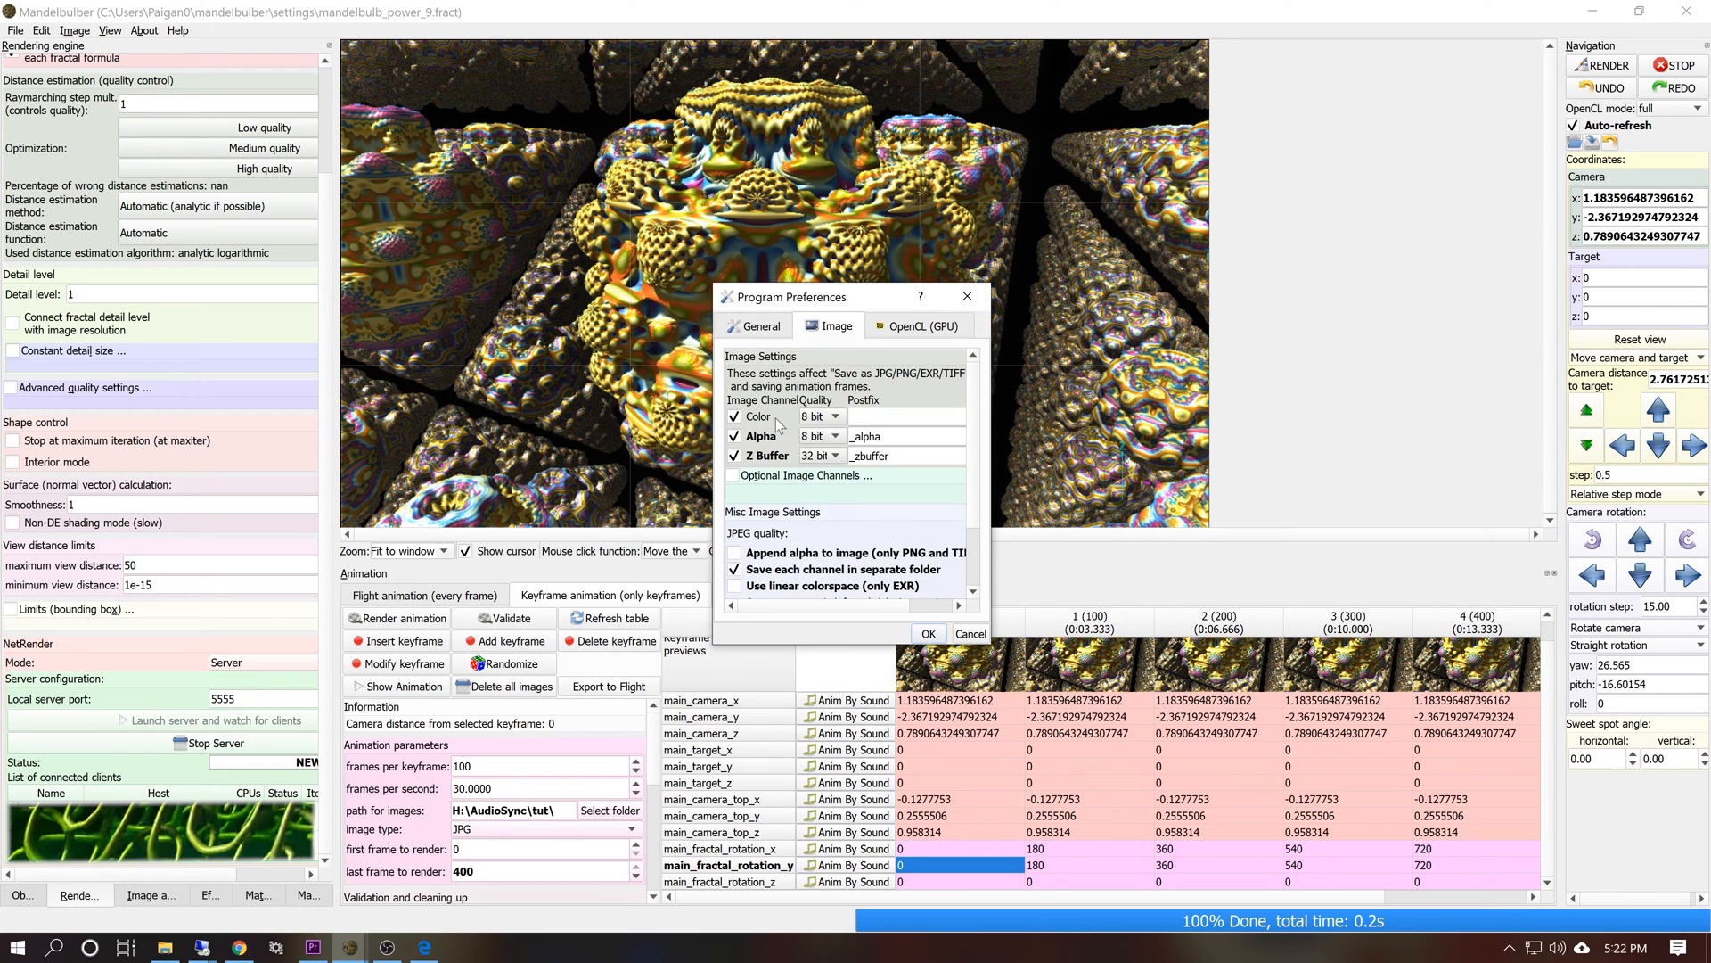
left_click(736, 436)
left_click(736, 456)
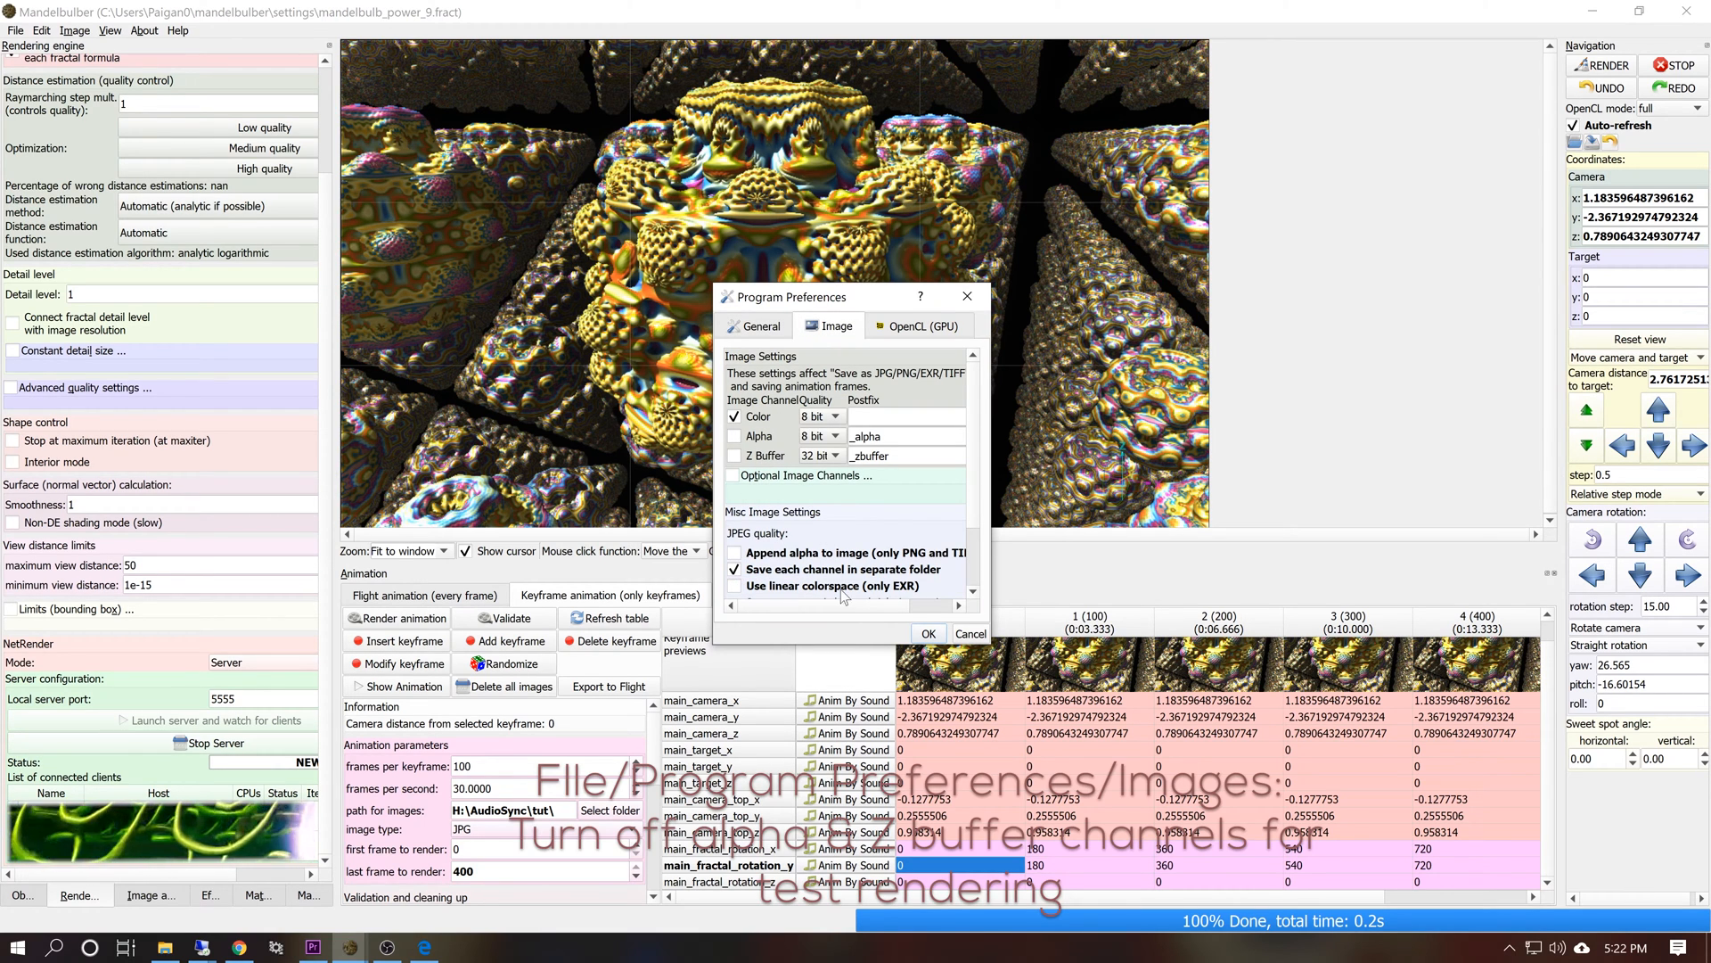
left_click(929, 634)
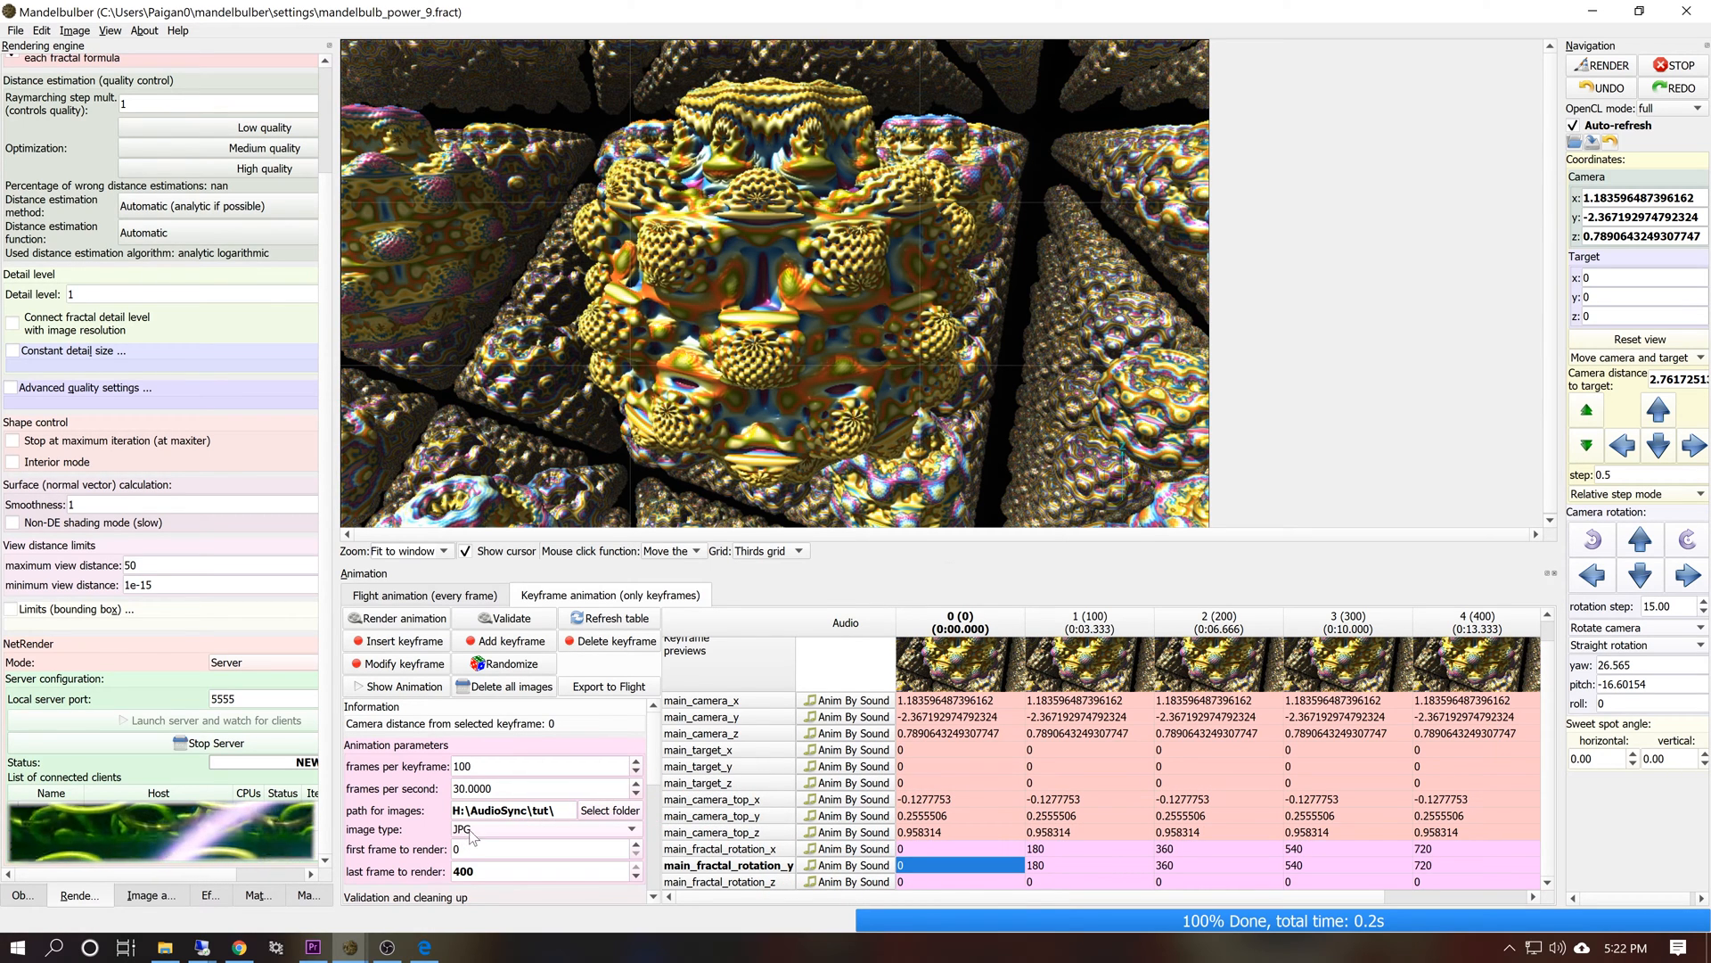
Render the keyframe animation's frames to the image folder and widen the NetRender client list
left_click(385, 621)
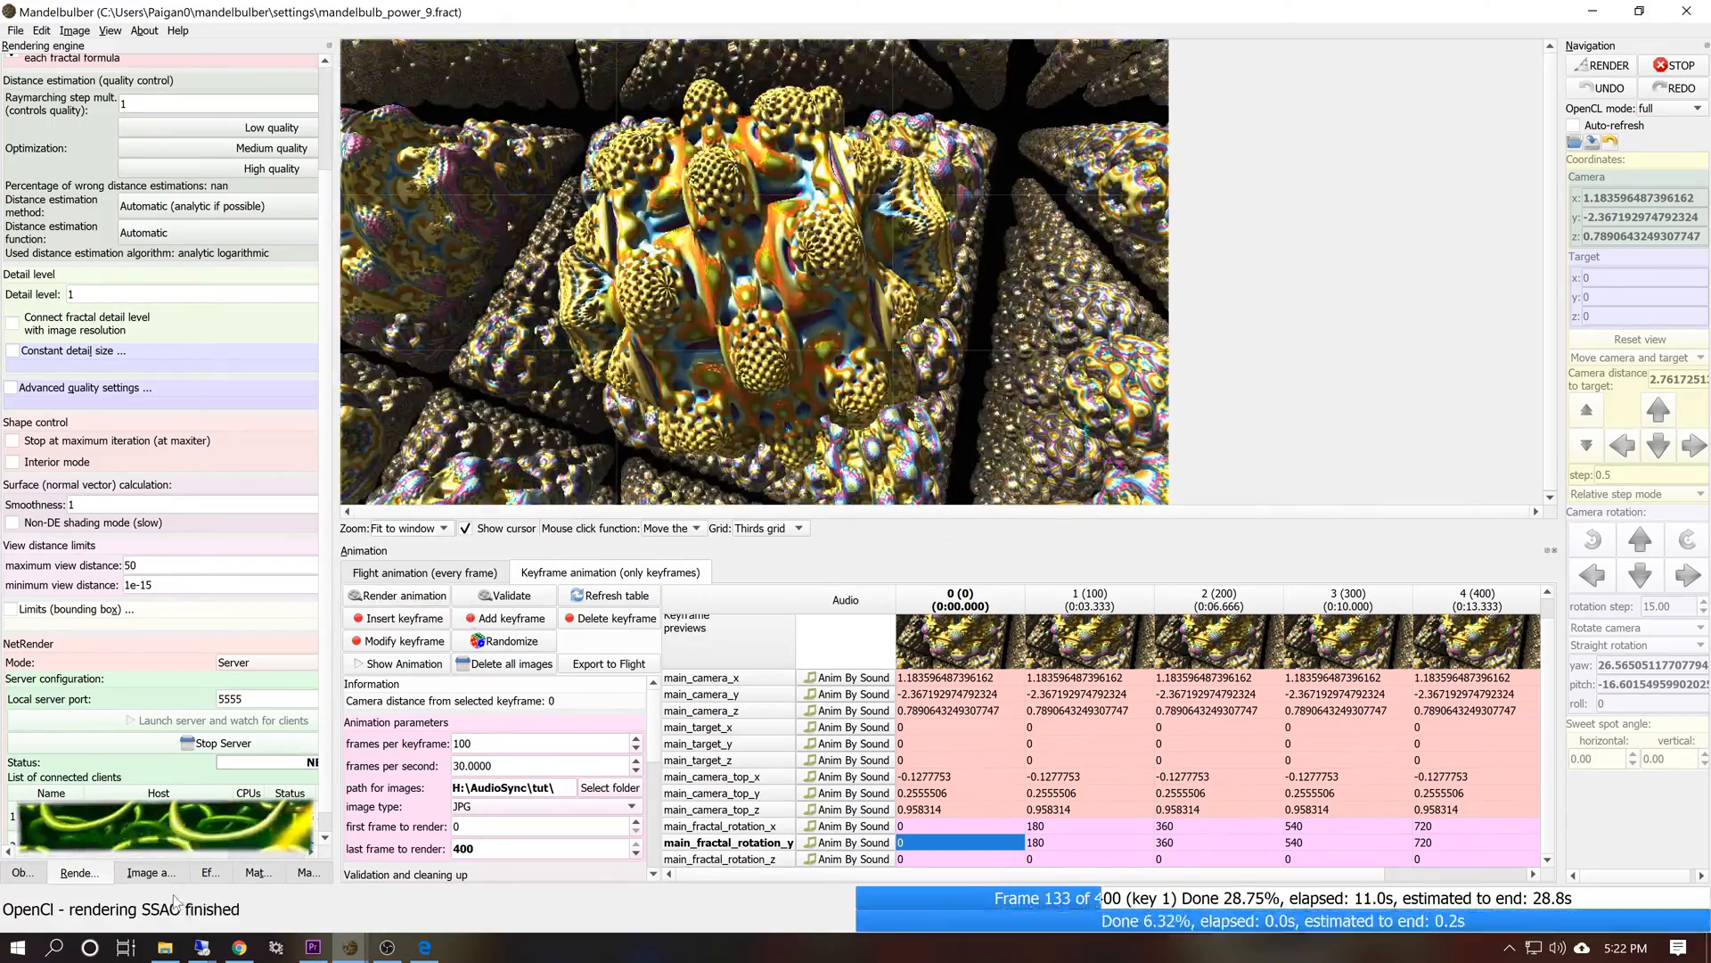
left_click_drag(336, 782, 373, 814)
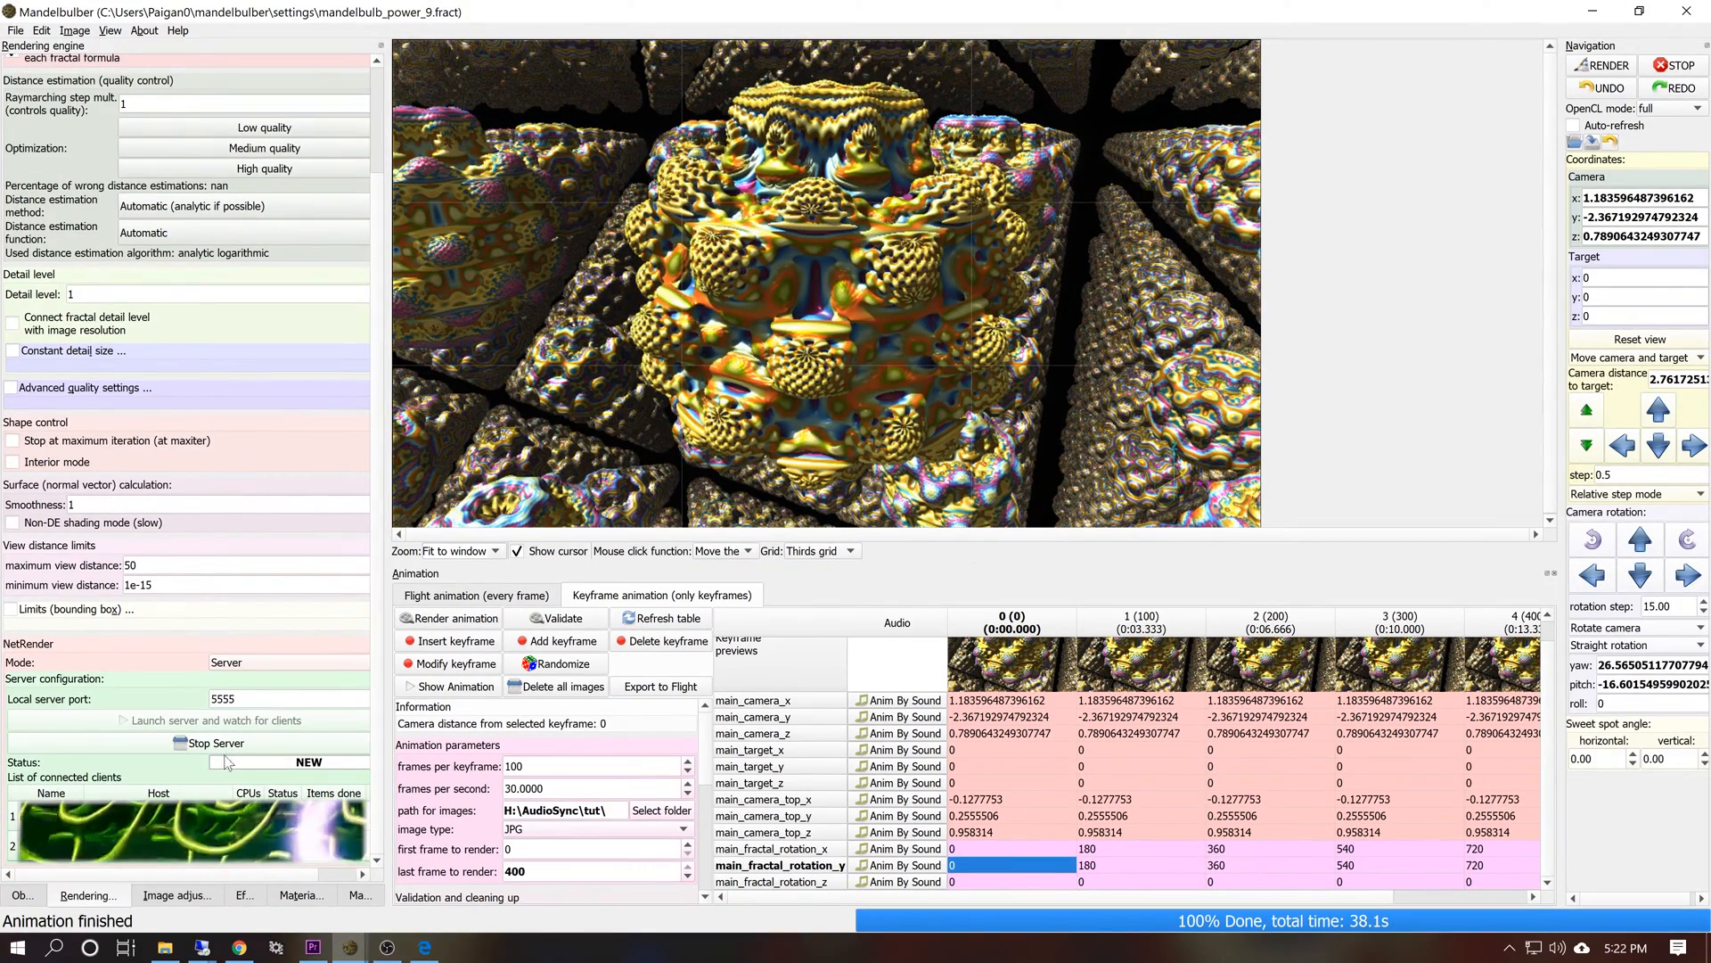
left_click(428, 619)
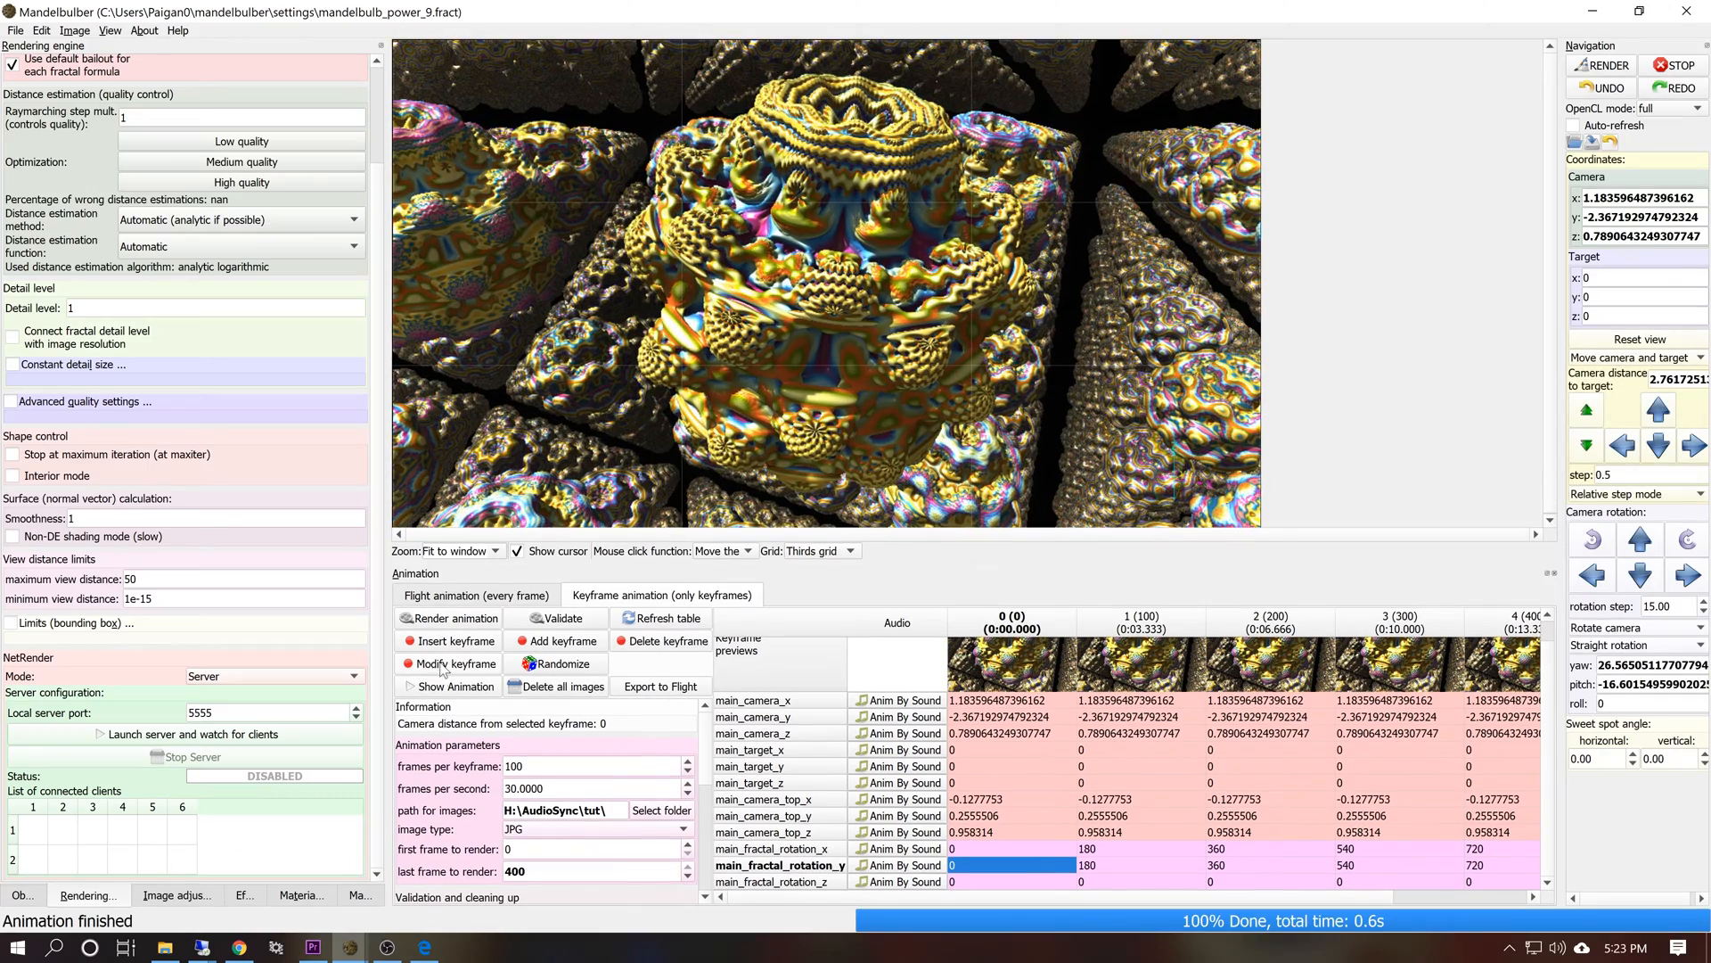
Play the rendered animation in a maximized preview window, pause it, and close the preview
left_click(446, 687)
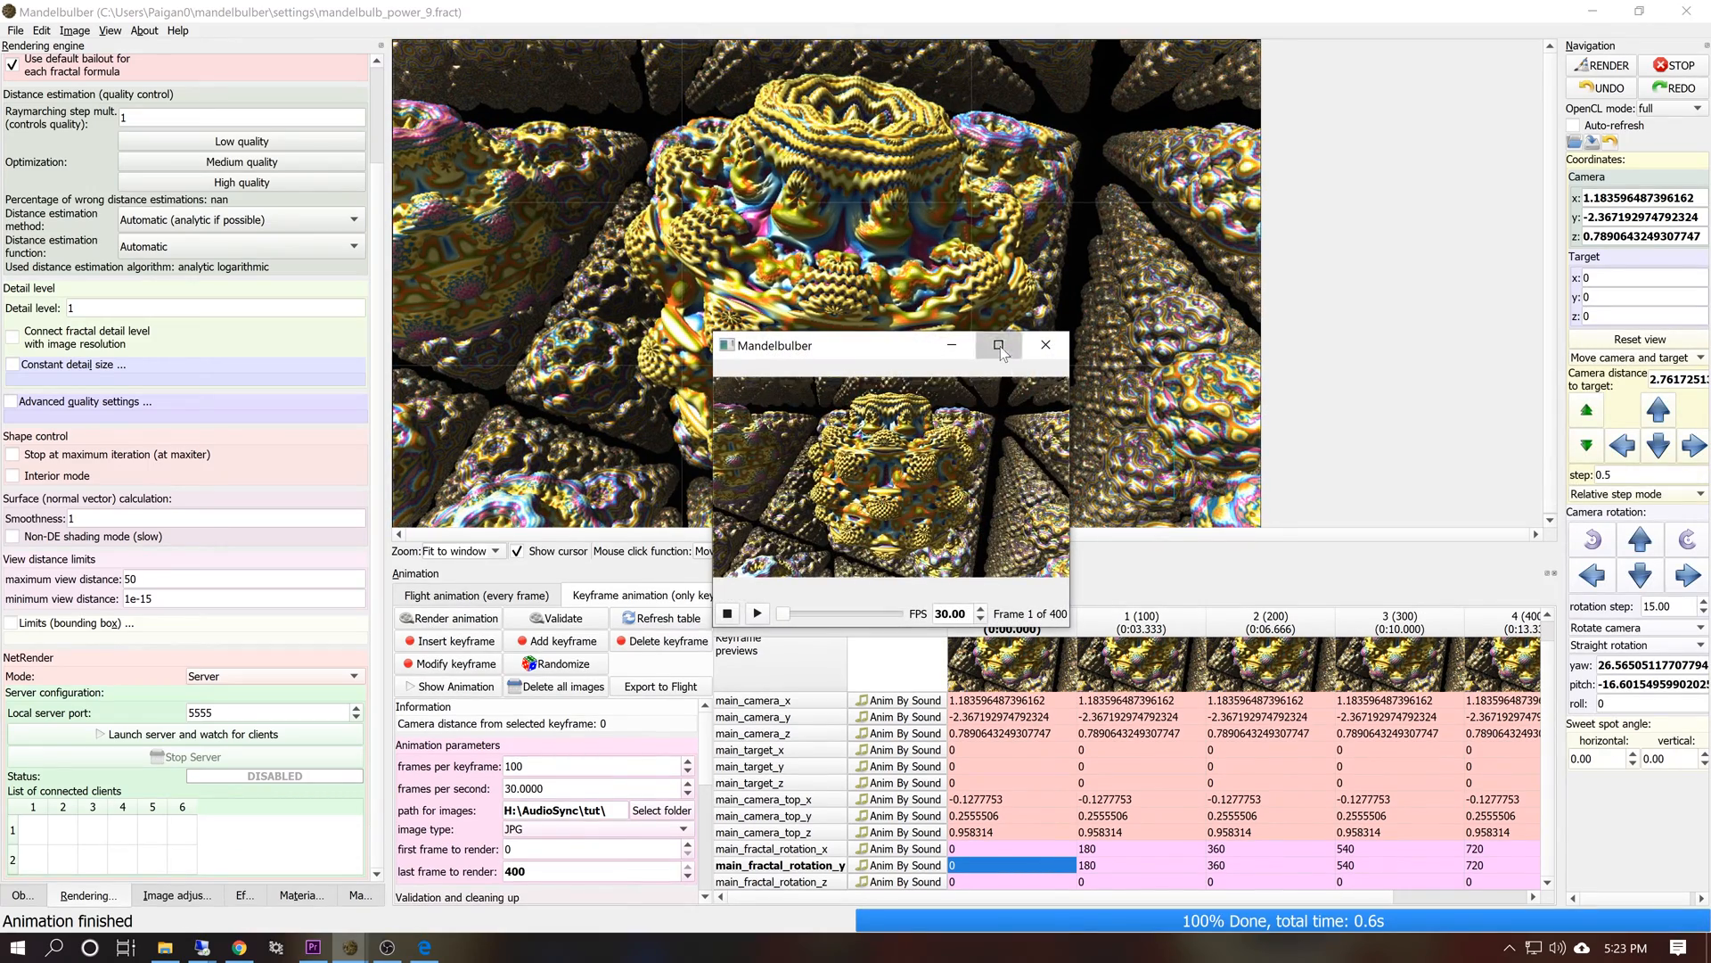
left_click(998, 344)
left_click(44, 919)
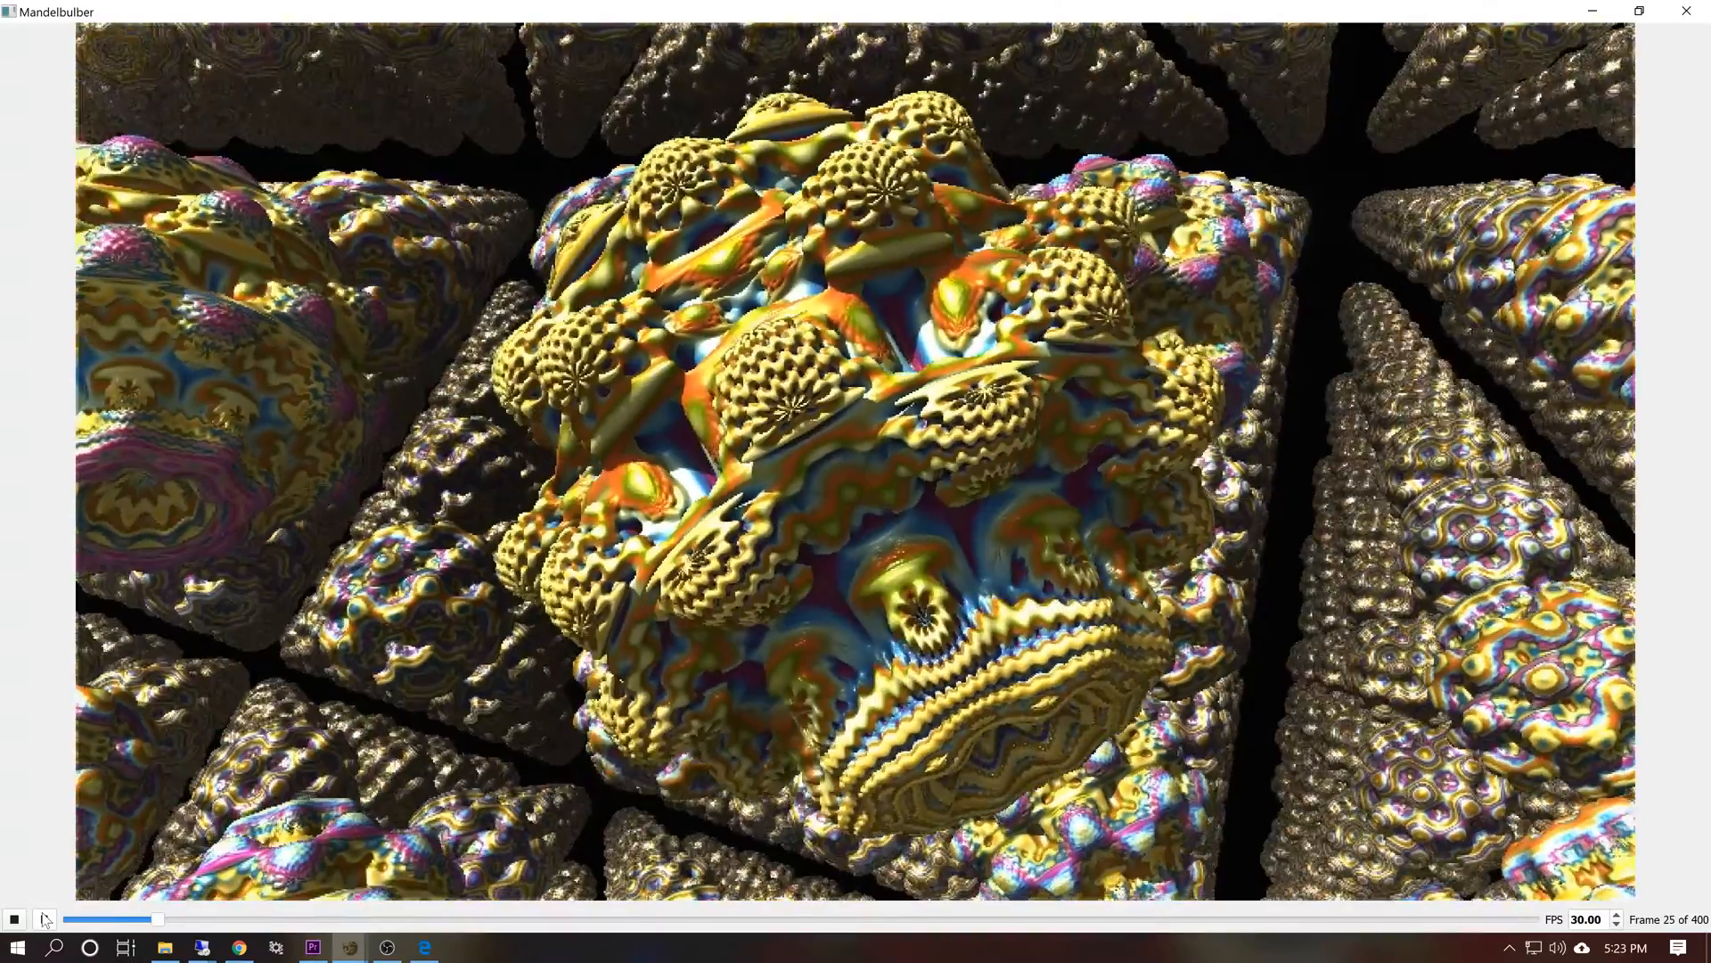
left_click(45, 919)
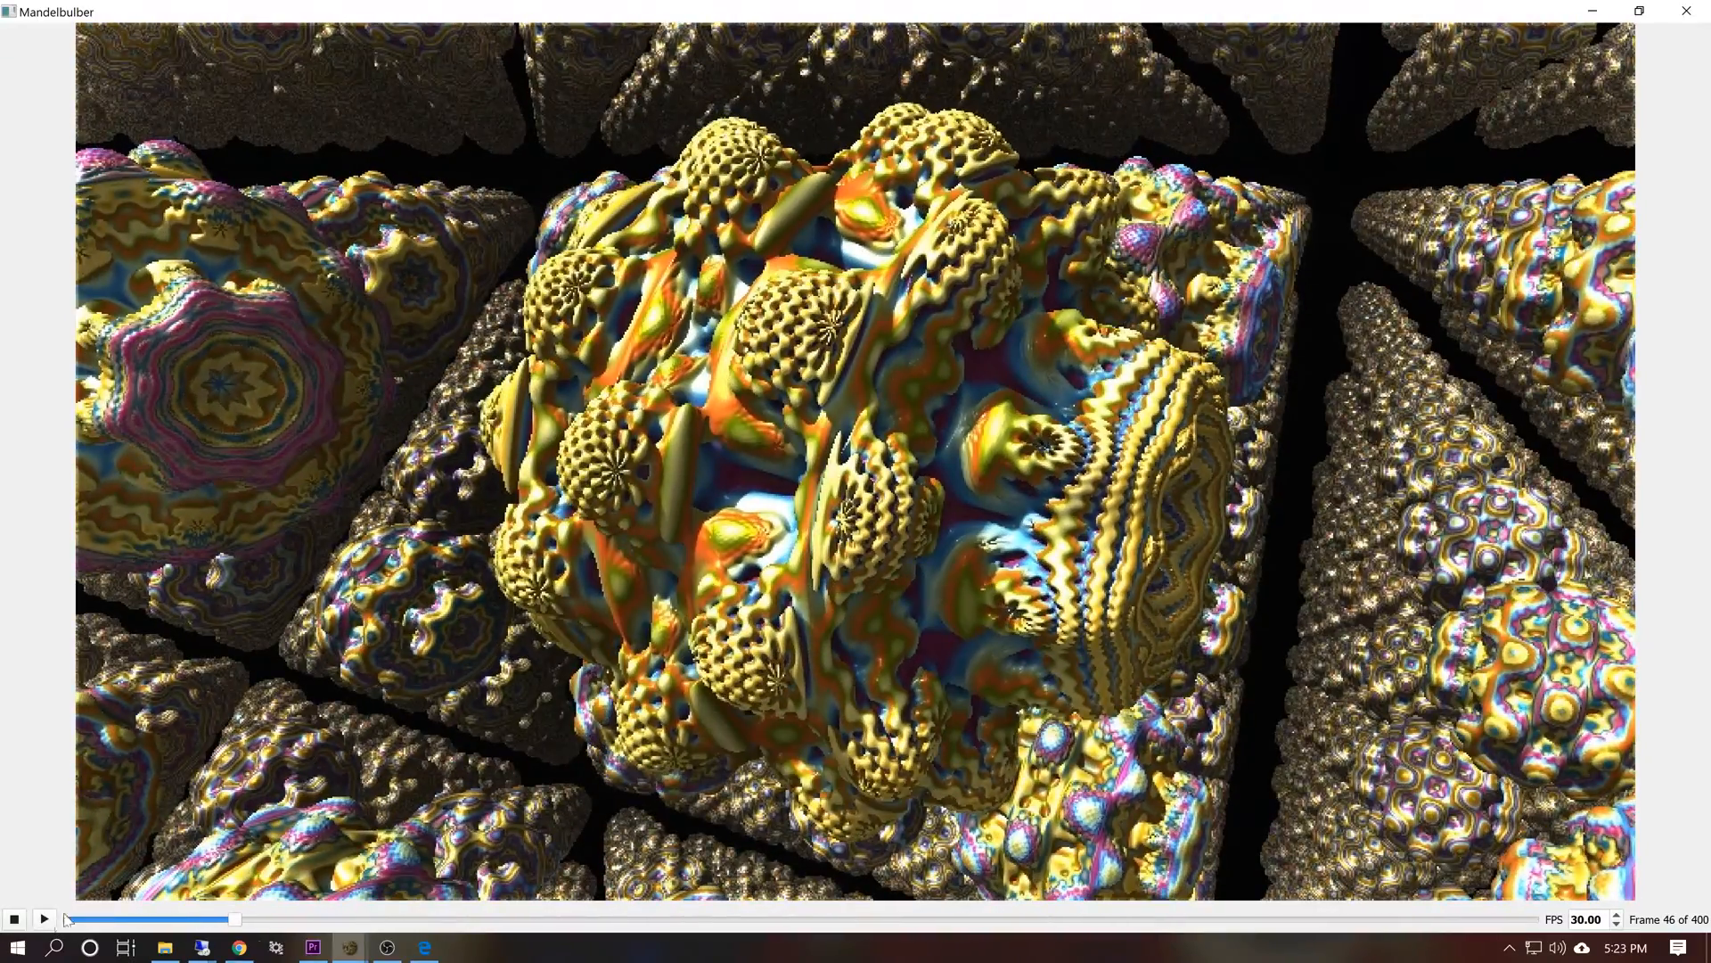
left_click(1705, 6)
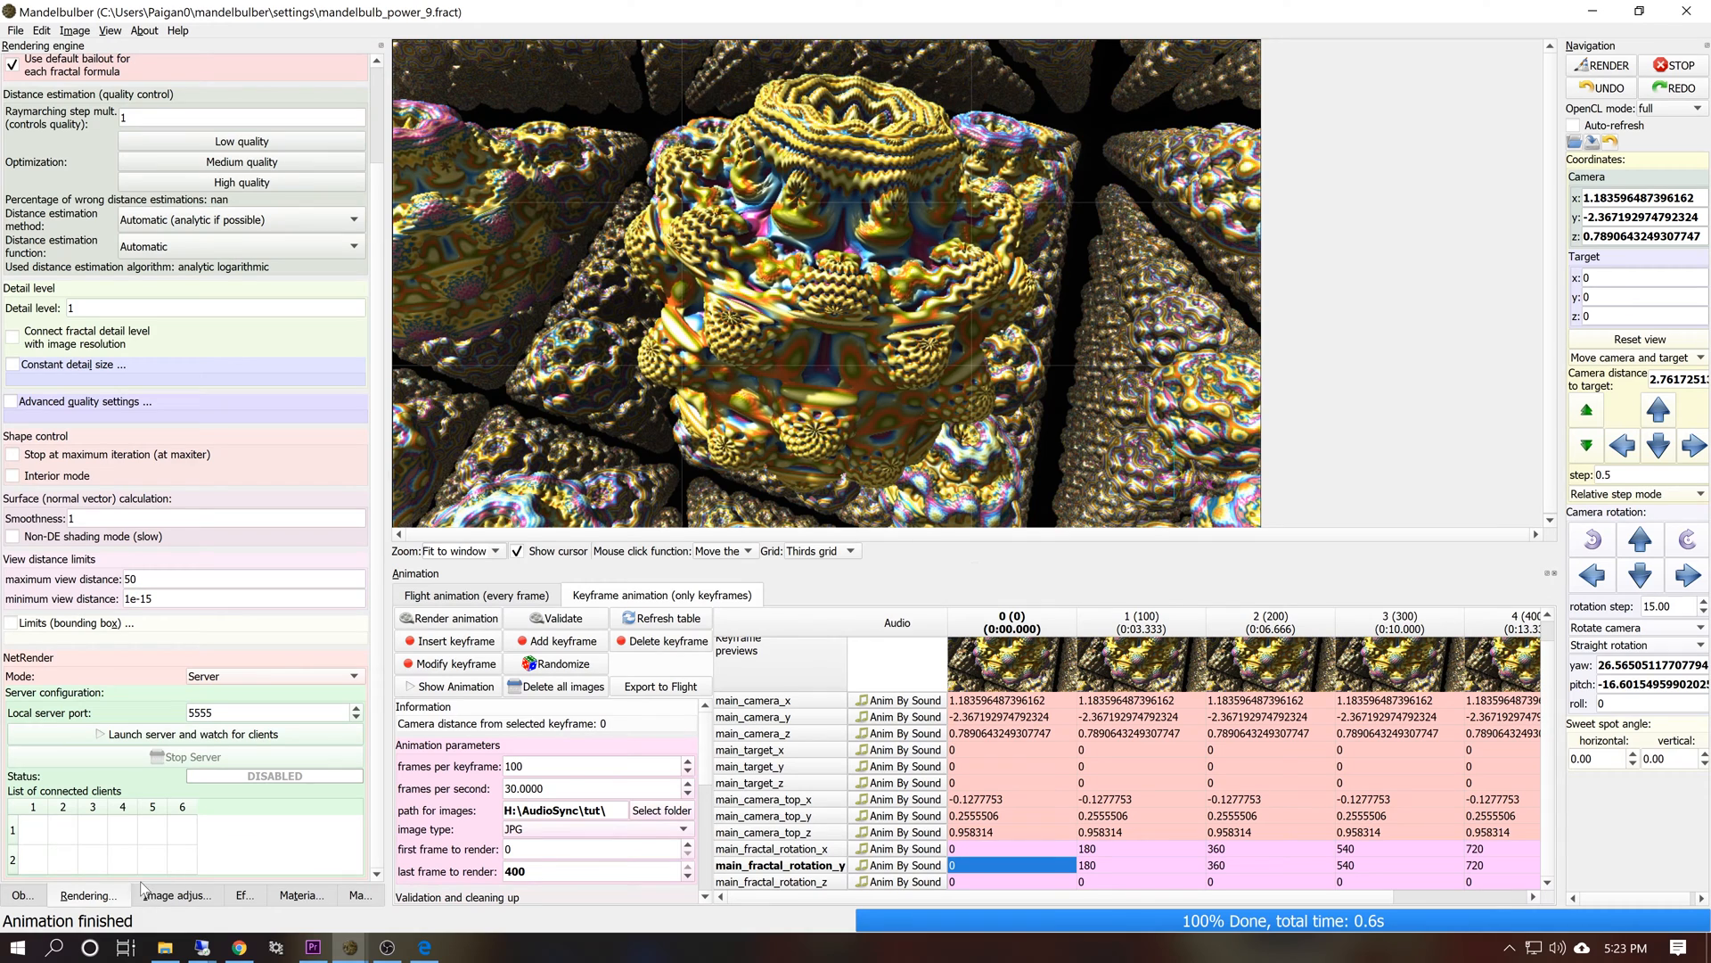
Add the Mandelbulb formula's alpha and beta angle offsets to the keyframe animation
left_click(19, 897)
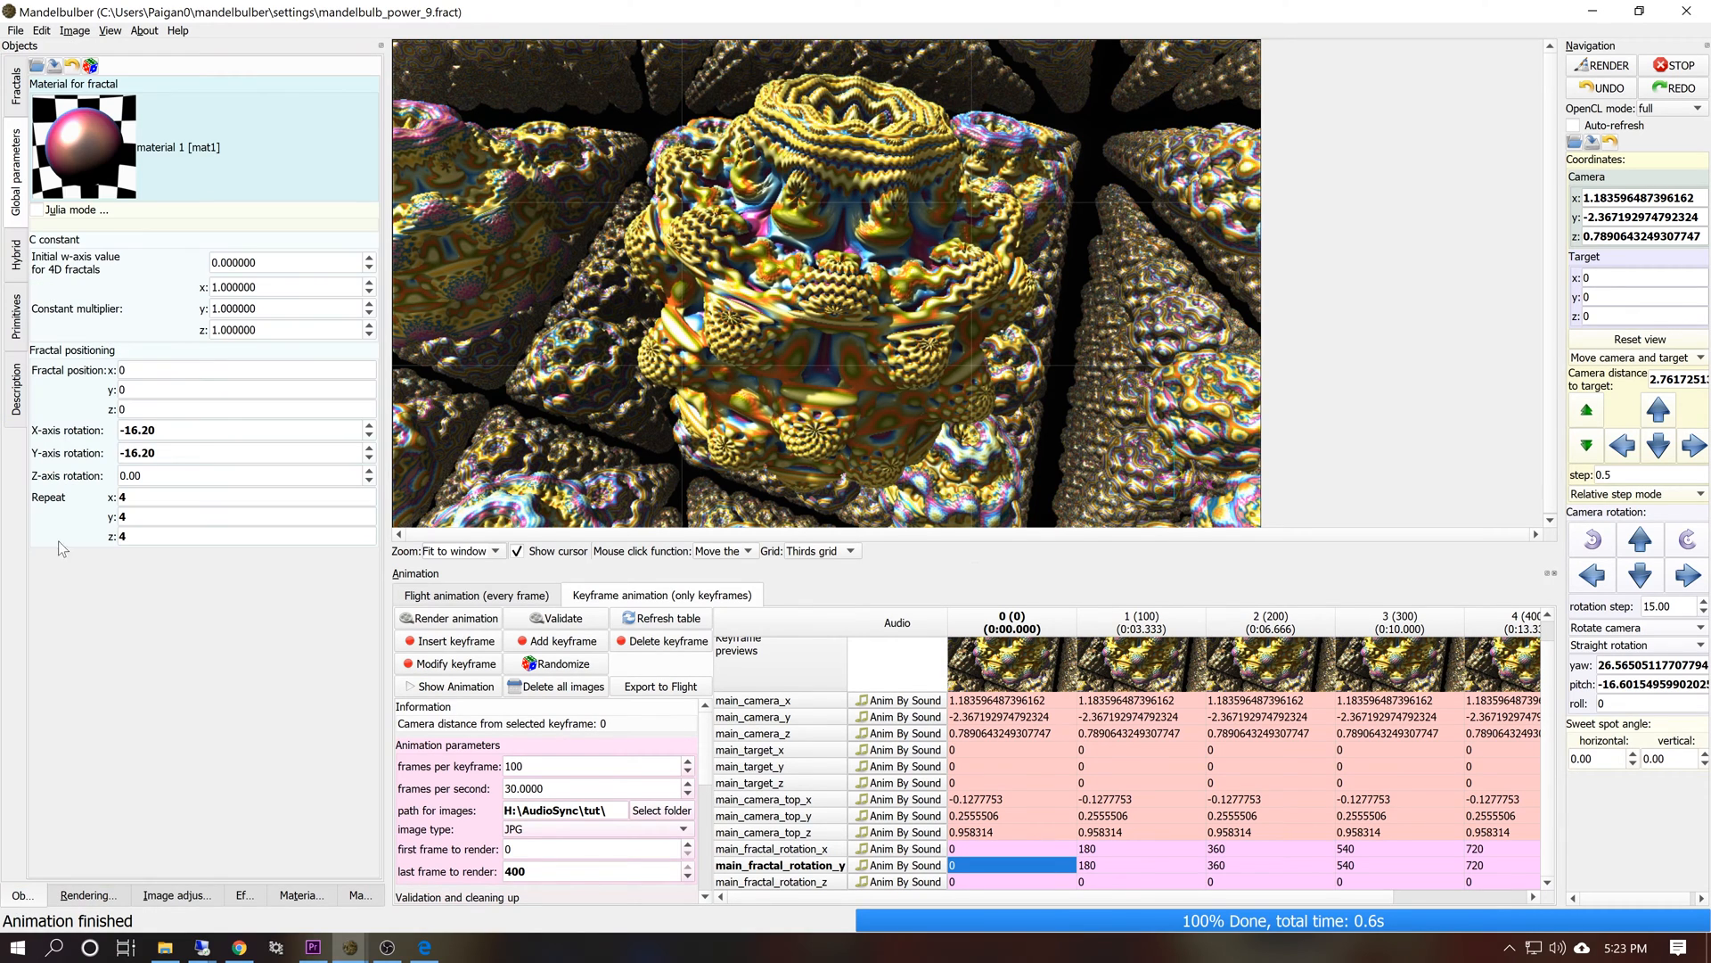
left_click(16, 87)
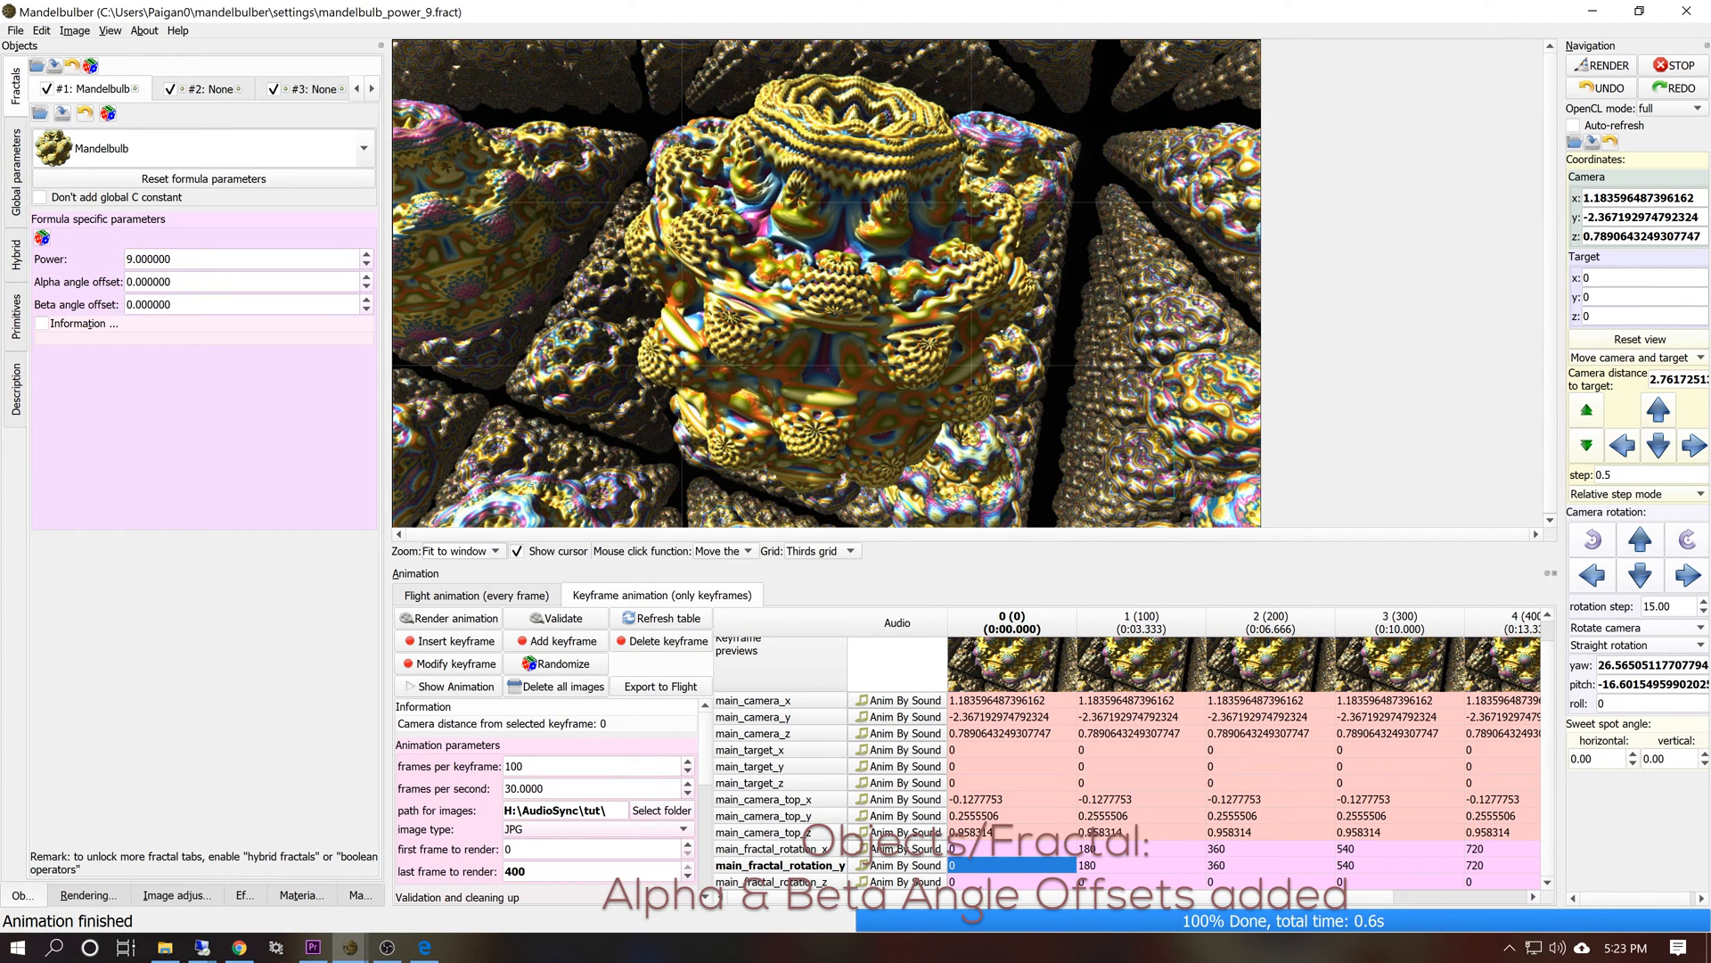
right_click(149, 283)
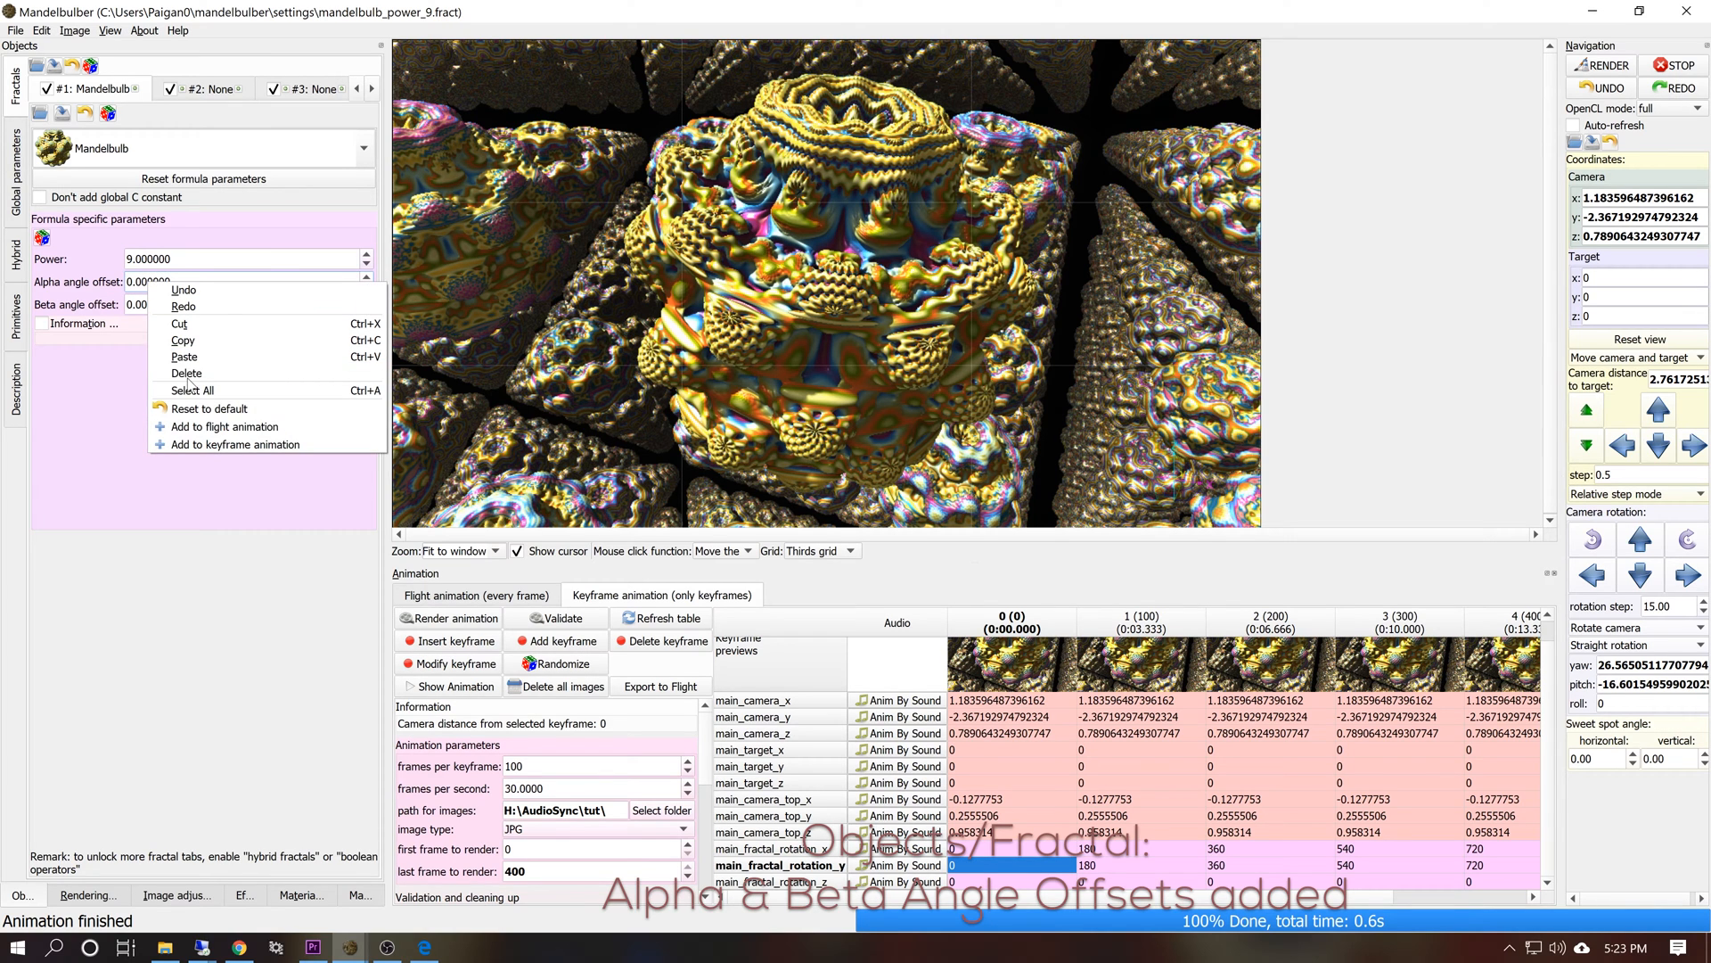
left_click(223, 444)
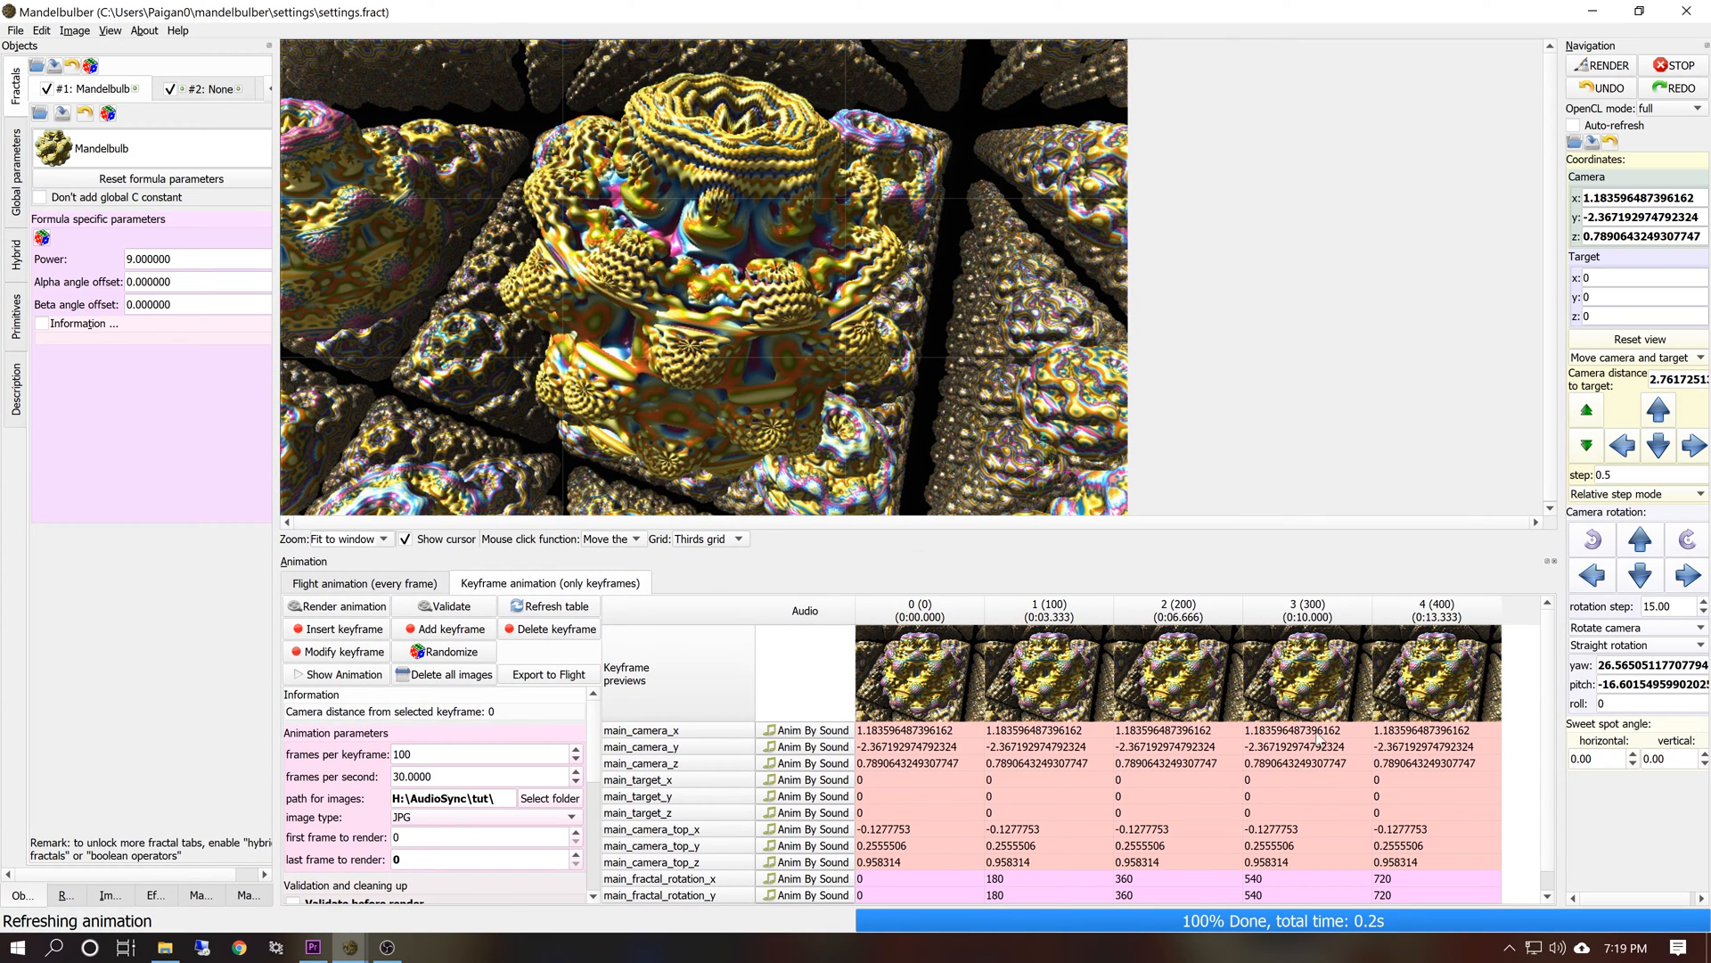
Interpolate fractal0_alpha_angle_offset from keyframe 0 to keyframe 4, with 720 as the last keyframe's value
scroll(1549, 819, "down", 1)
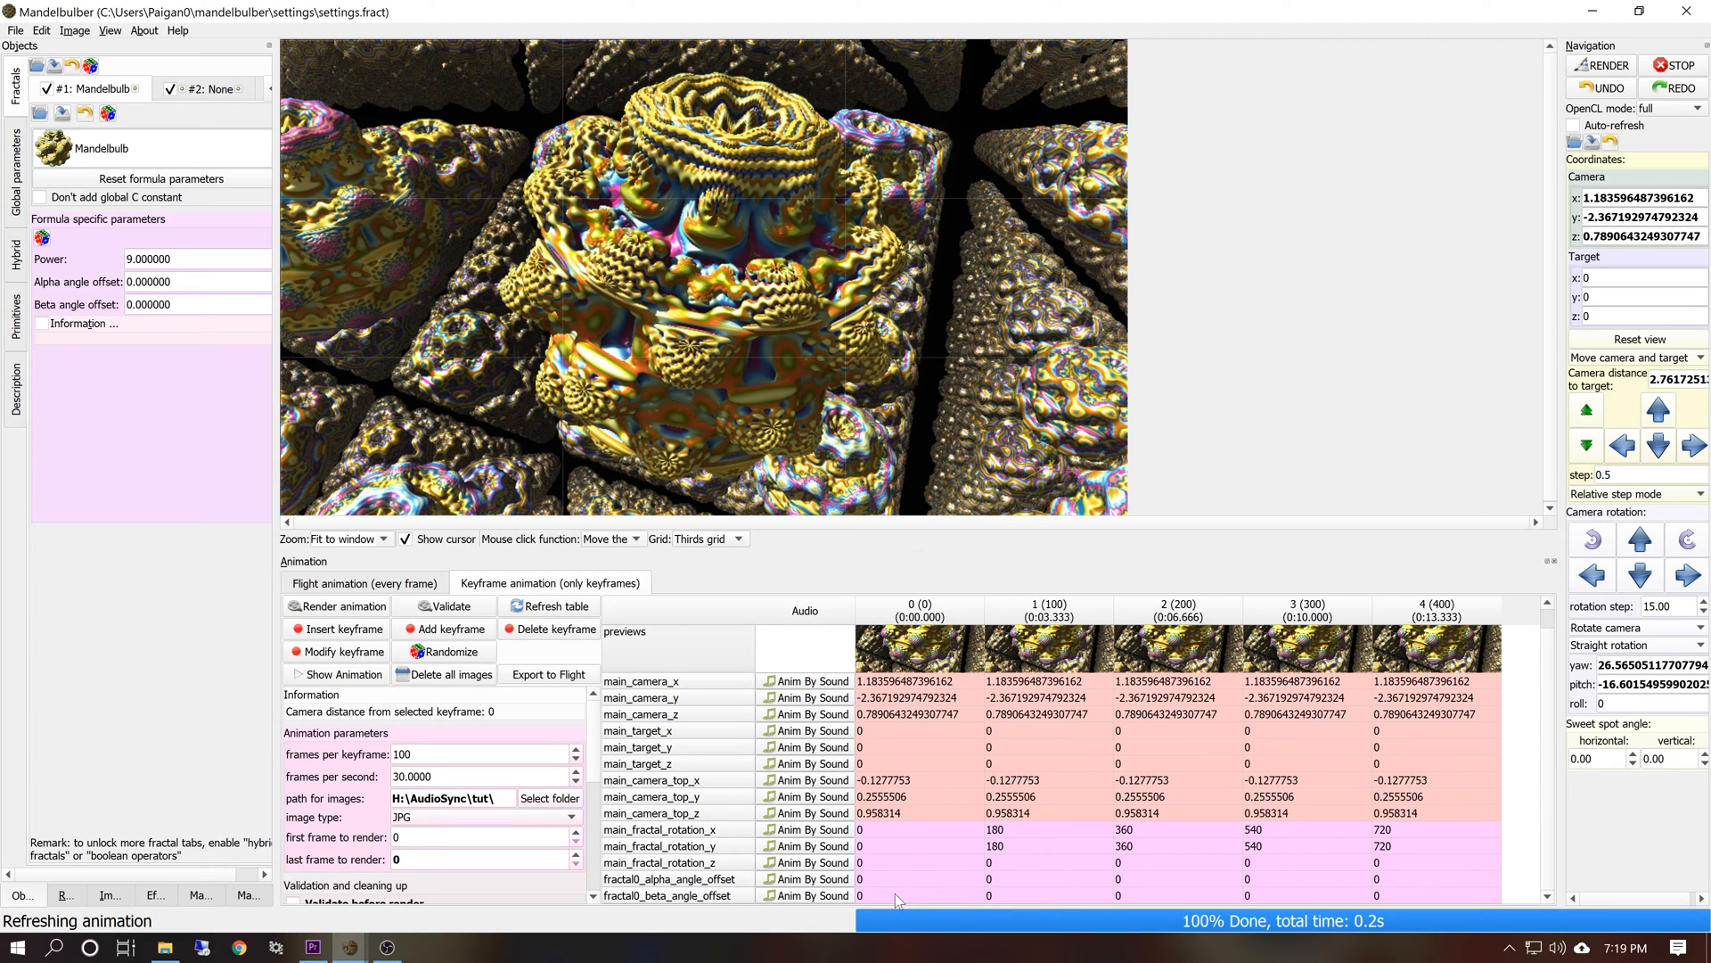
left_click(873, 879)
right_click(874, 879)
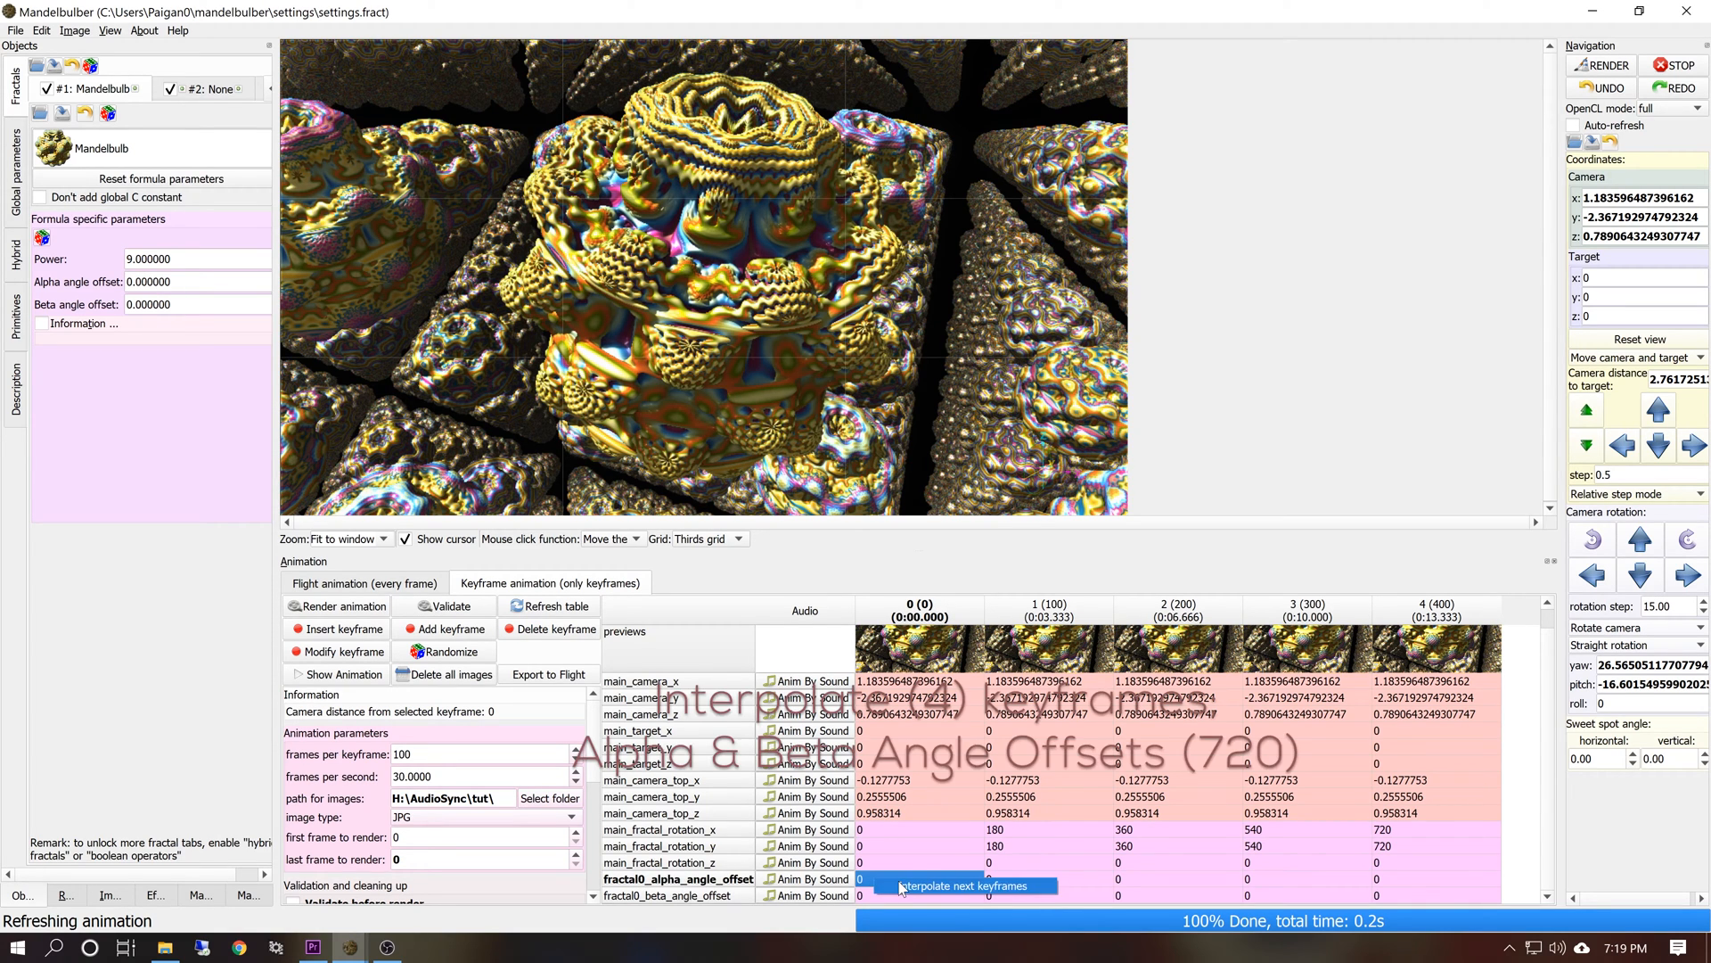
left_click(892, 886)
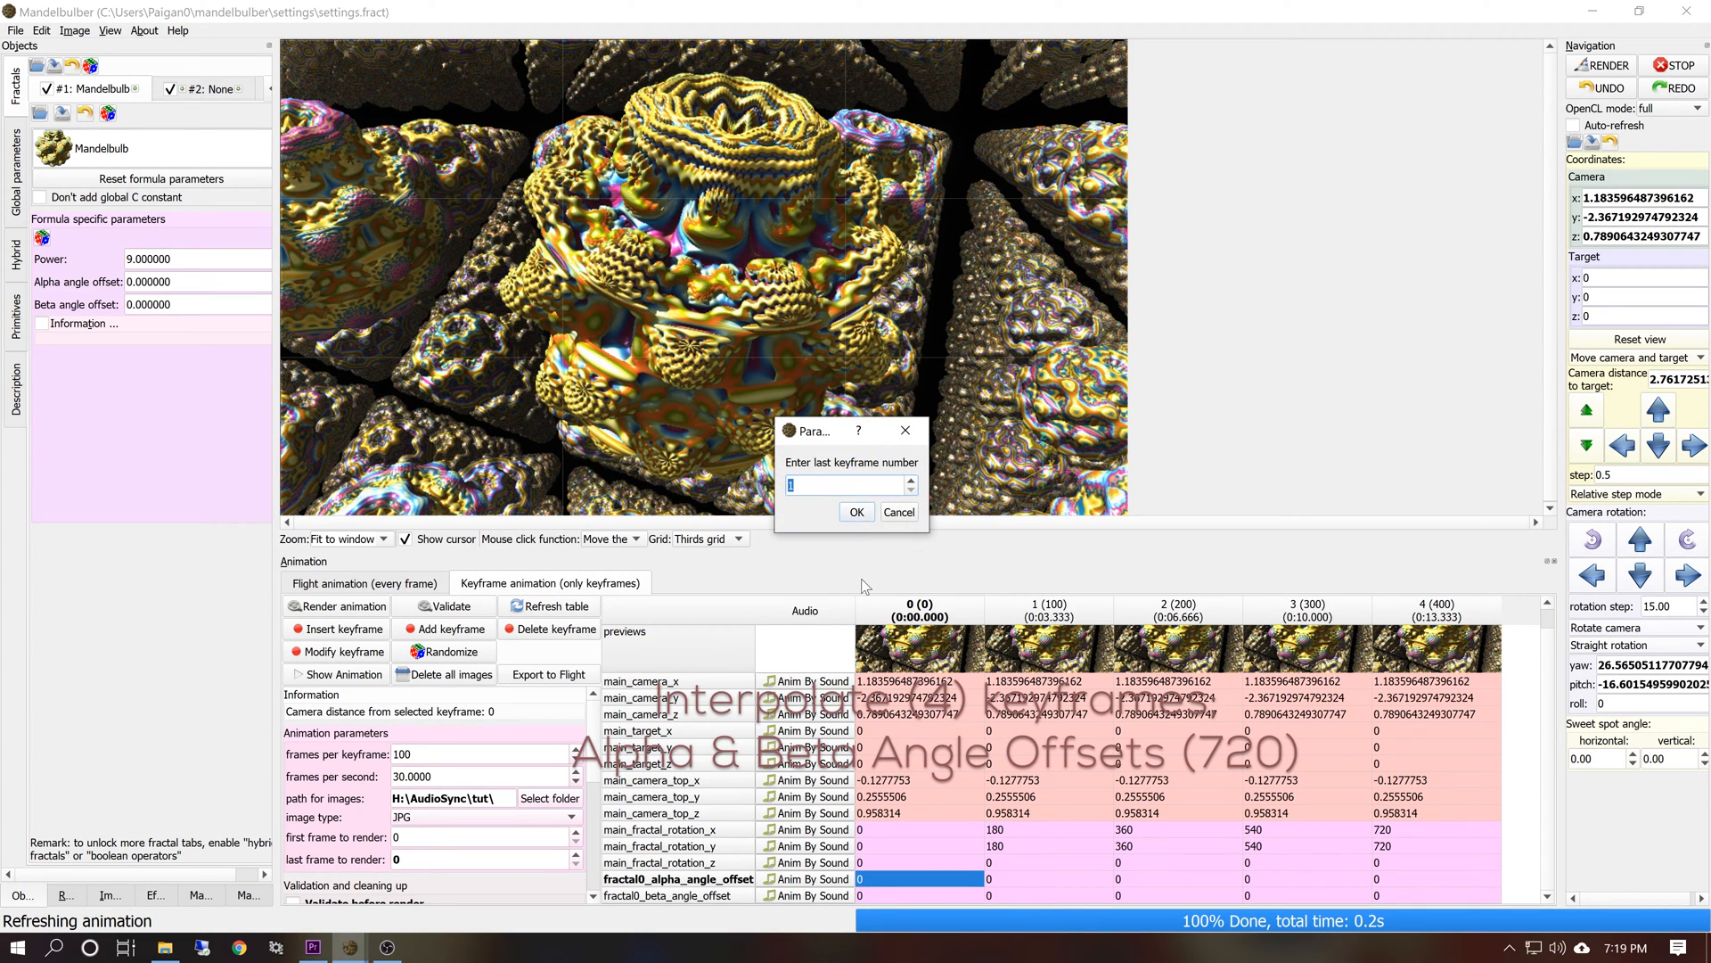
left_click(856, 513)
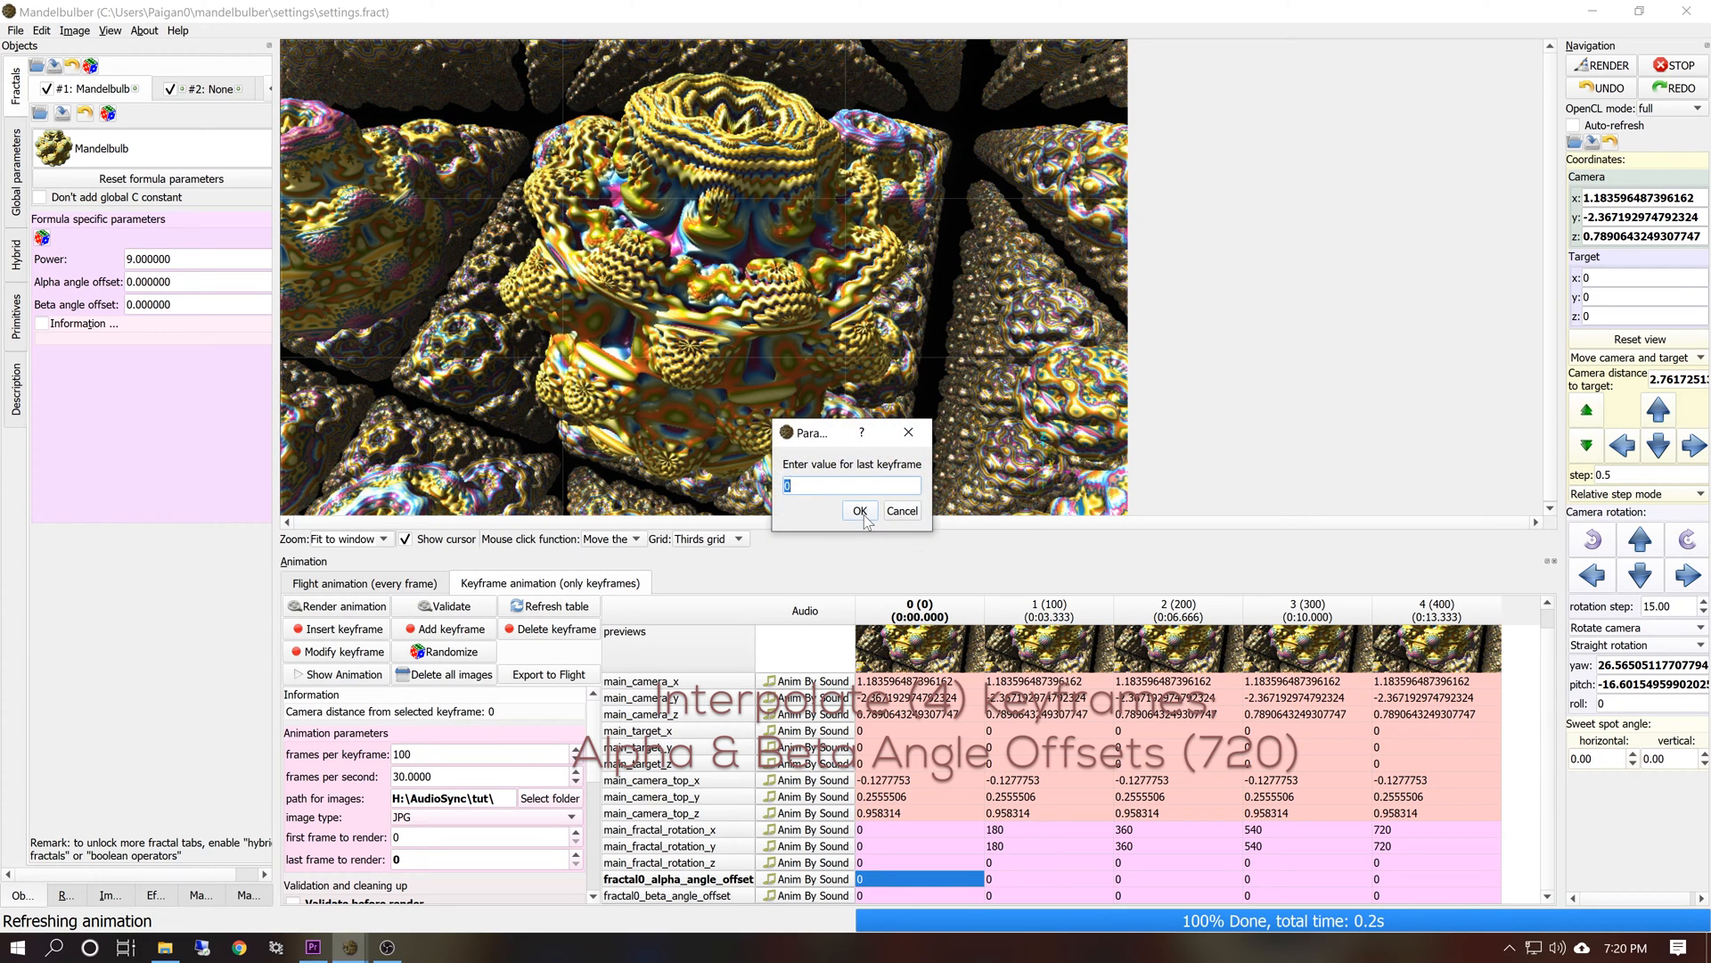
left_click(860, 511)
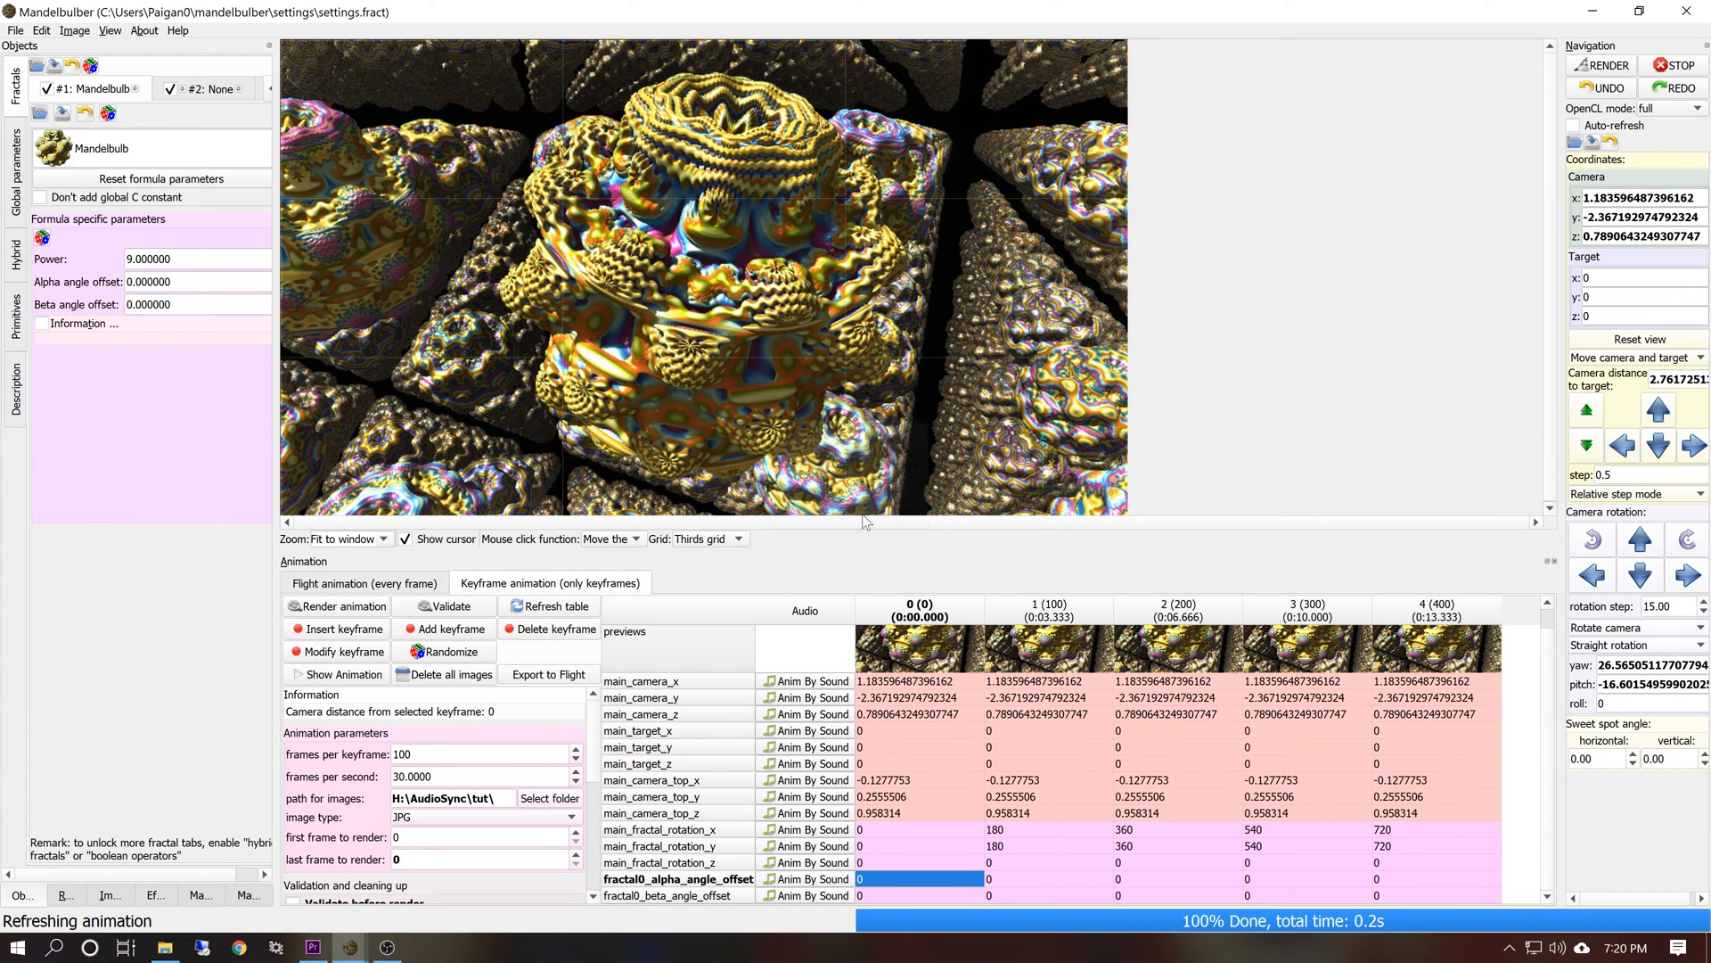
Interpolate fractal0_beta_angle_offset from keyframe 0 to keyframe 4, with 720 as the last keyframe's value
left_click(869, 895, "shift")
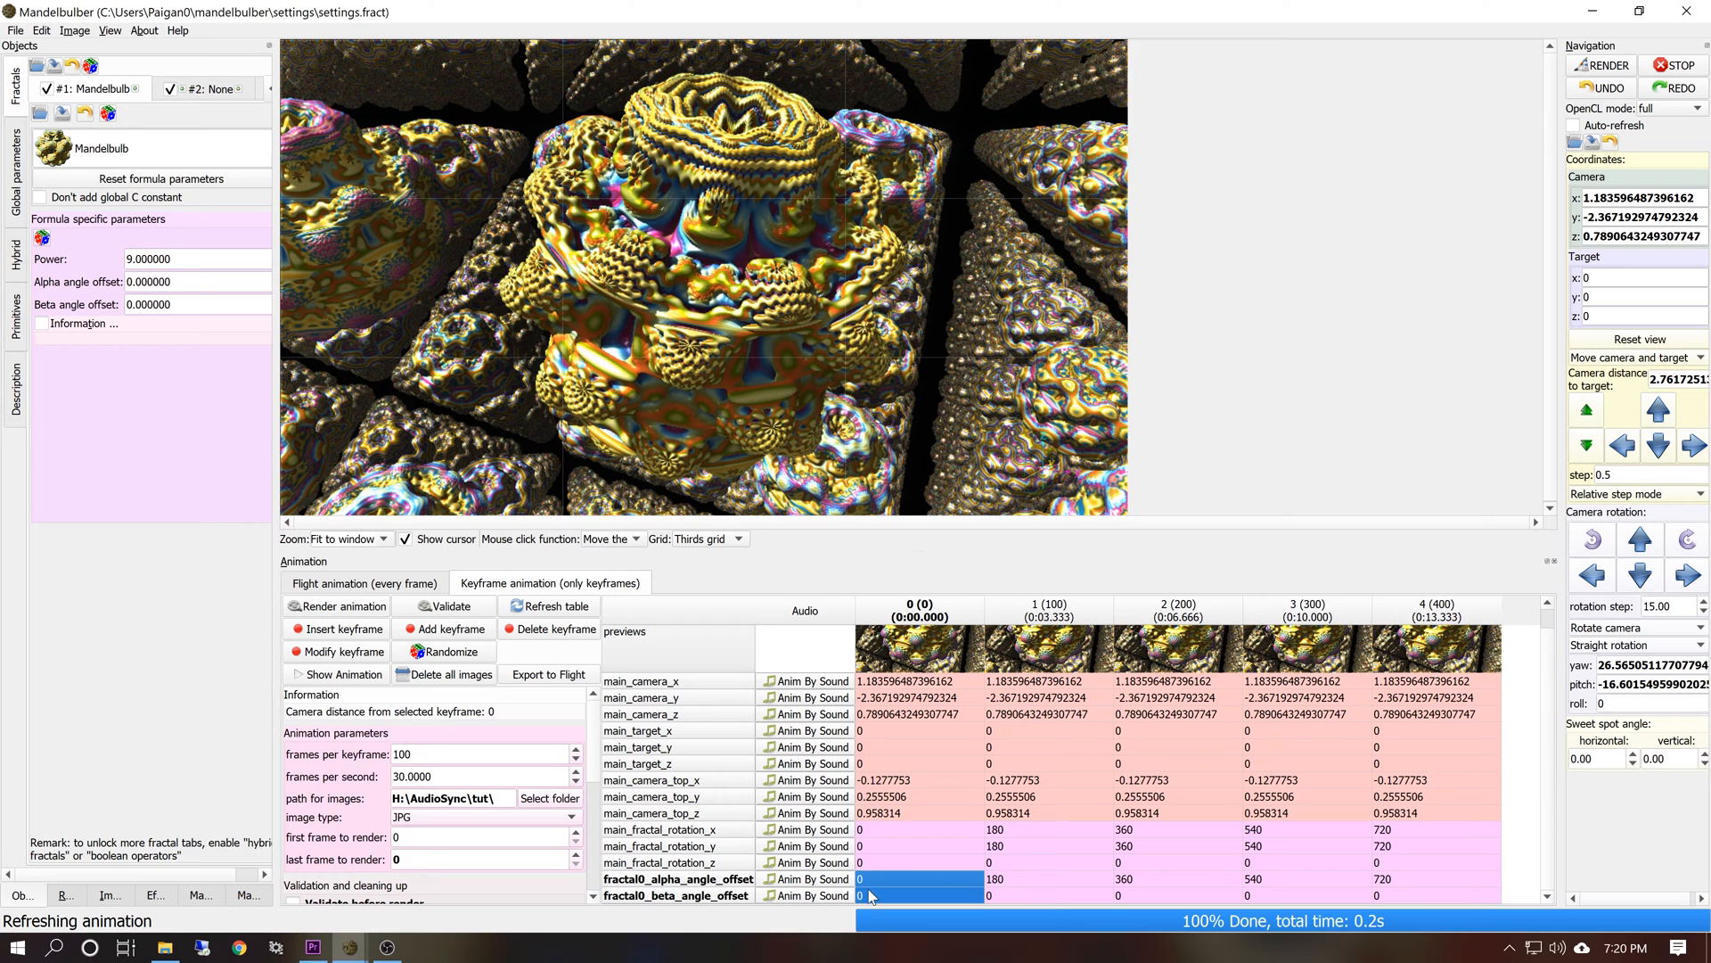
right_click(871, 895)
left_click(899, 899)
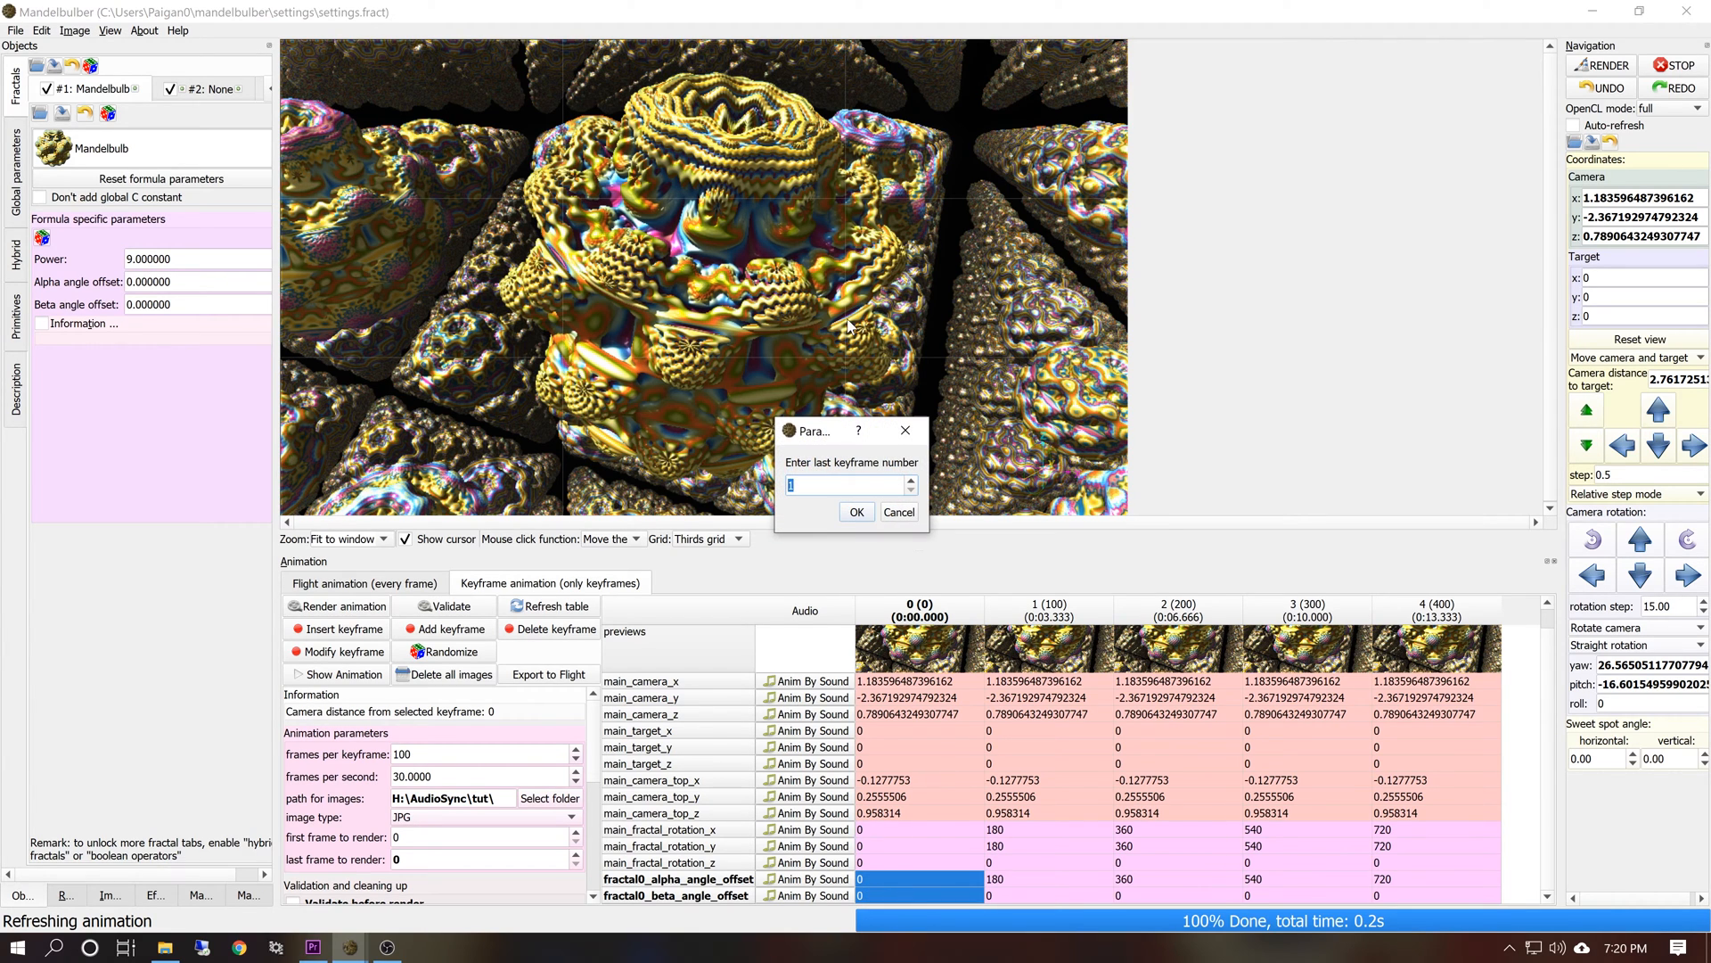
type("4")
left_click(859, 513)
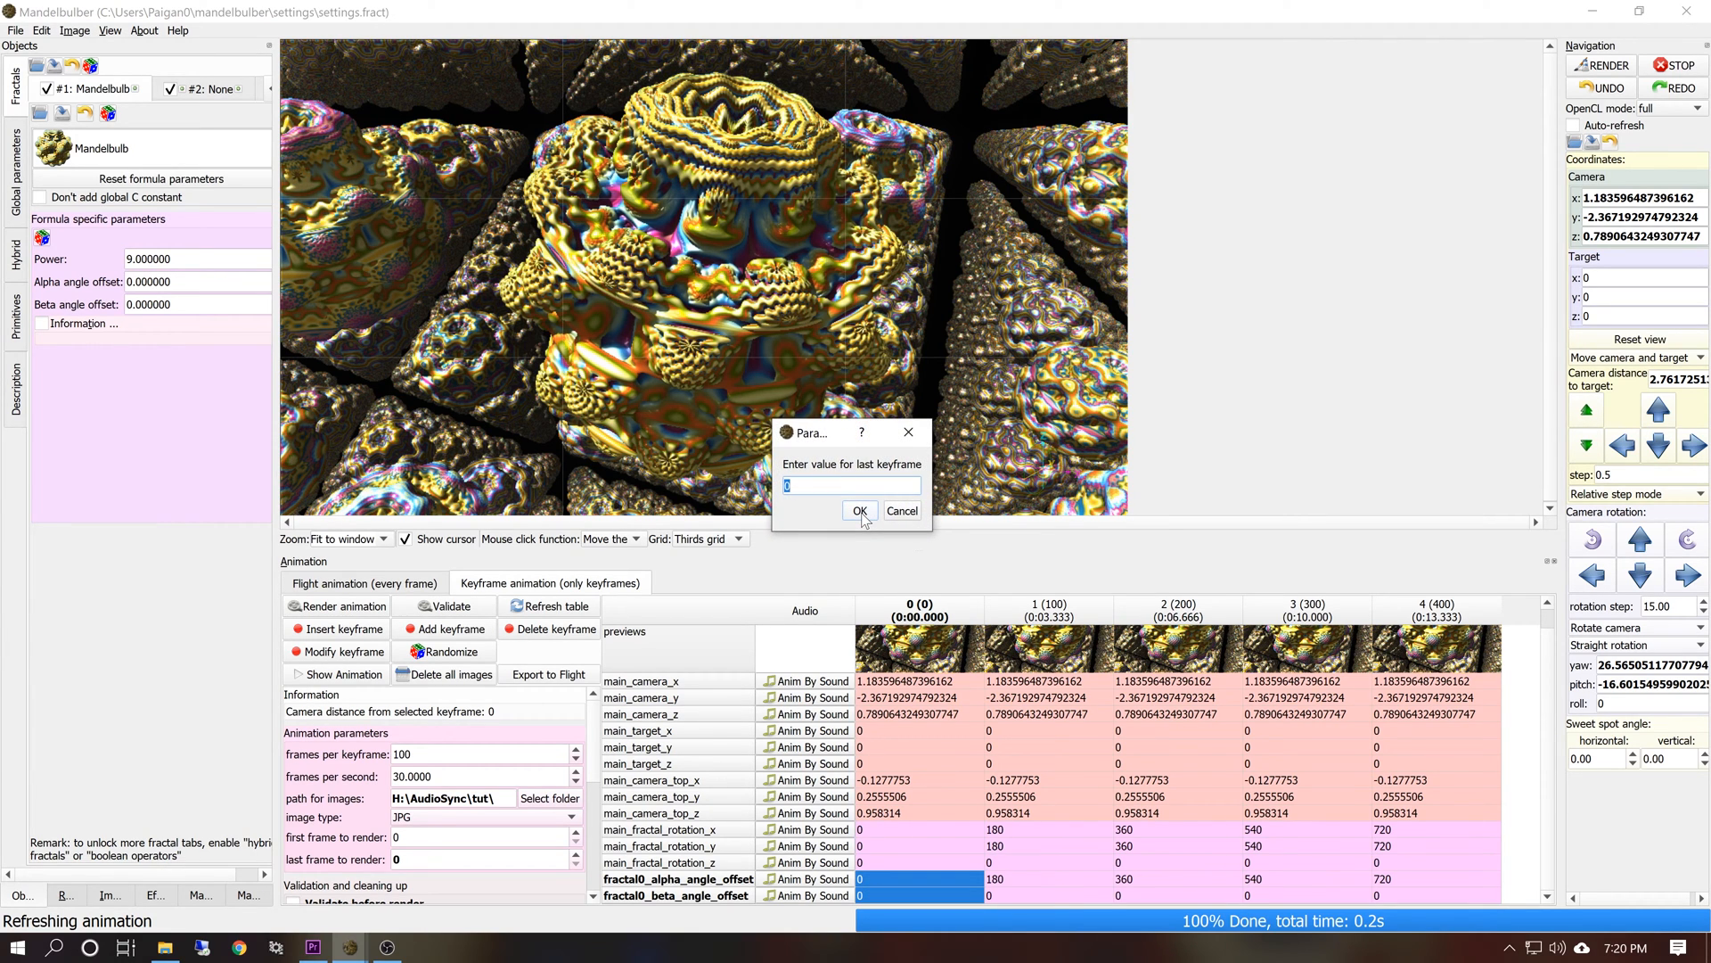
type("720")
left_click(860, 512)
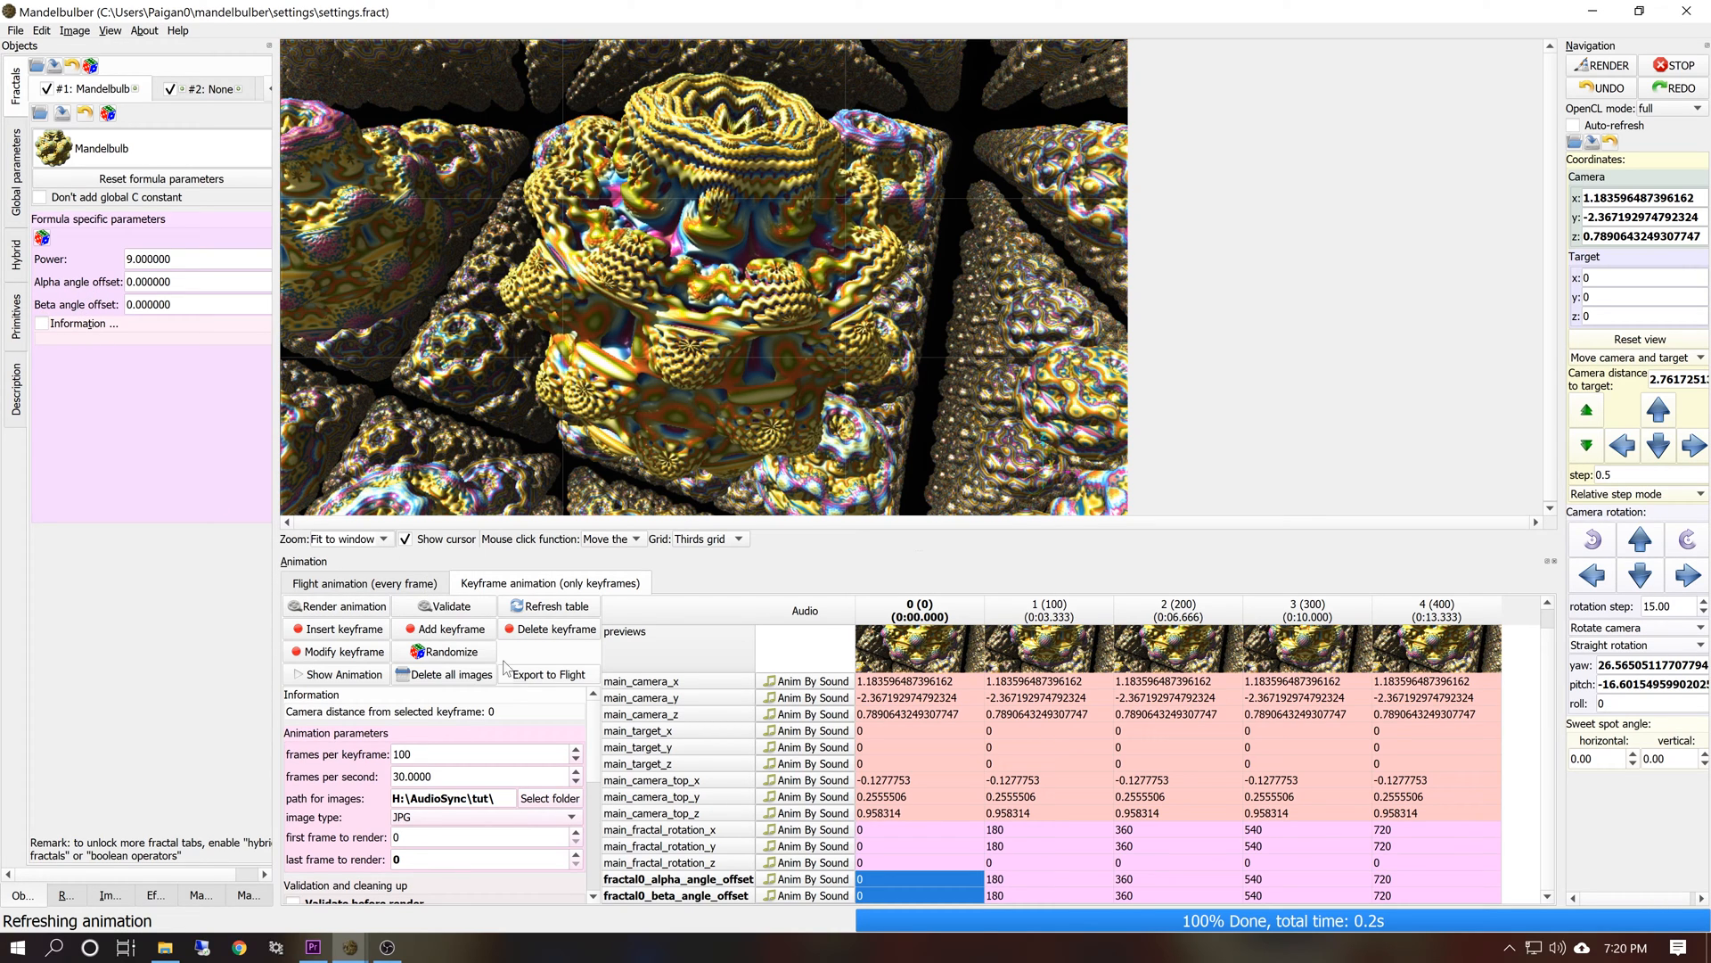
Launch the NetRender server on local port 5555 and watch for clients
left_click(78, 897)
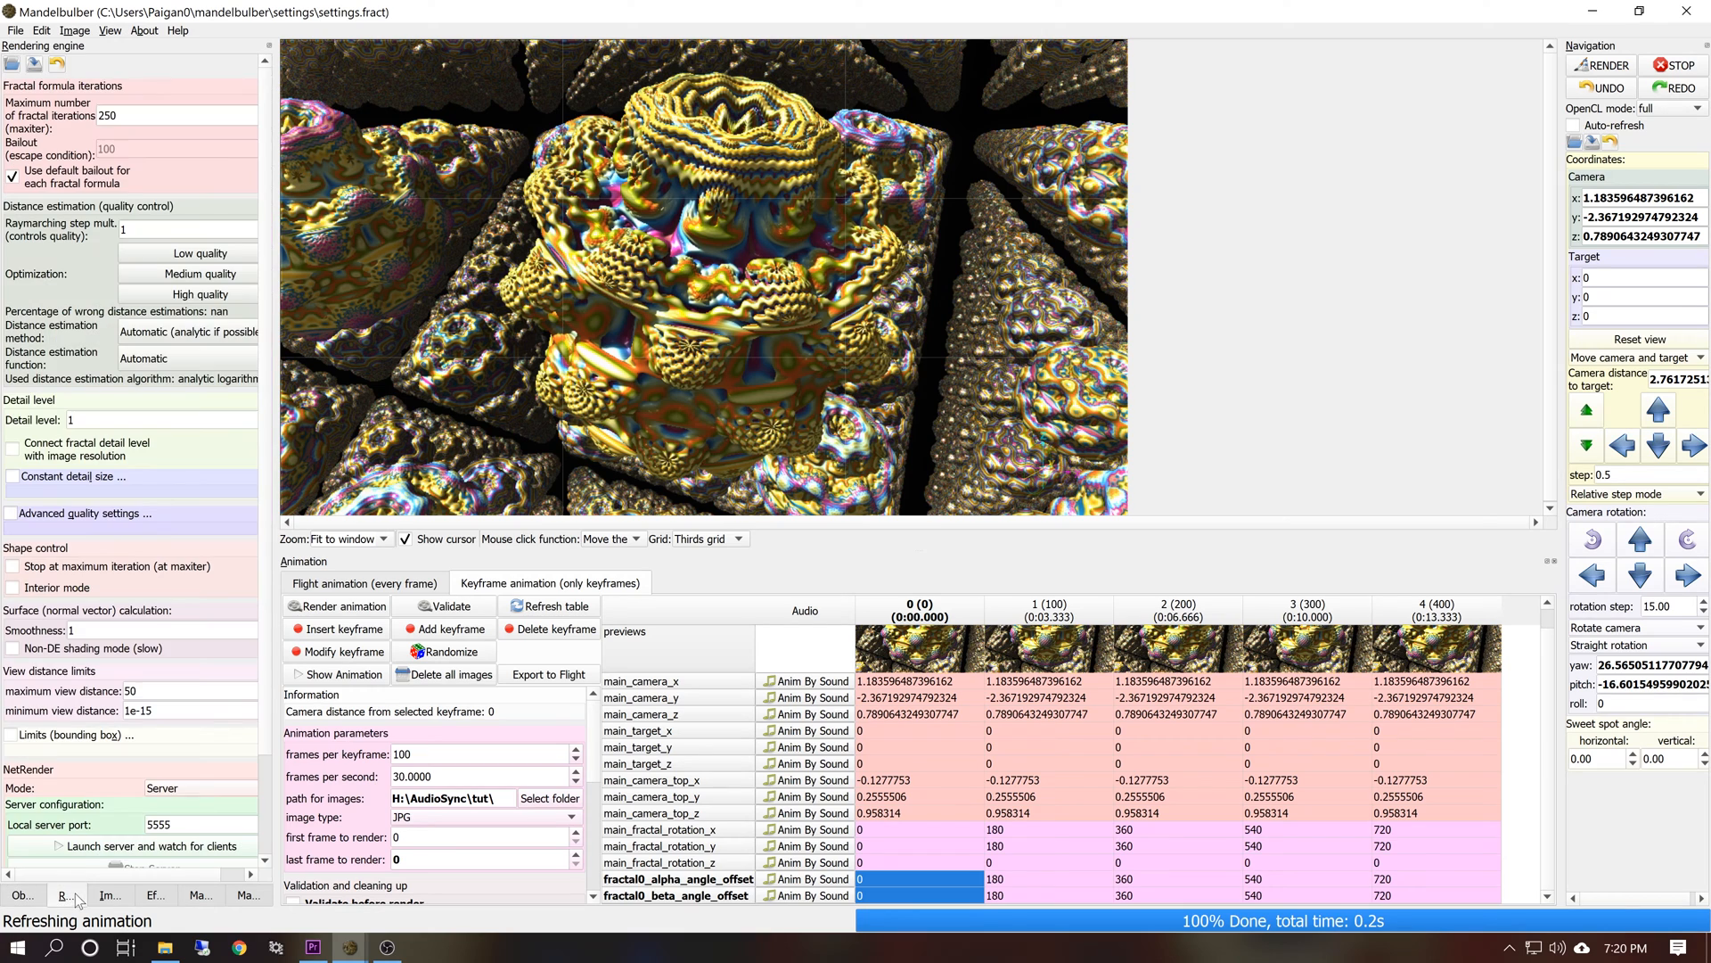
scroll(230, 841, "down", 3)
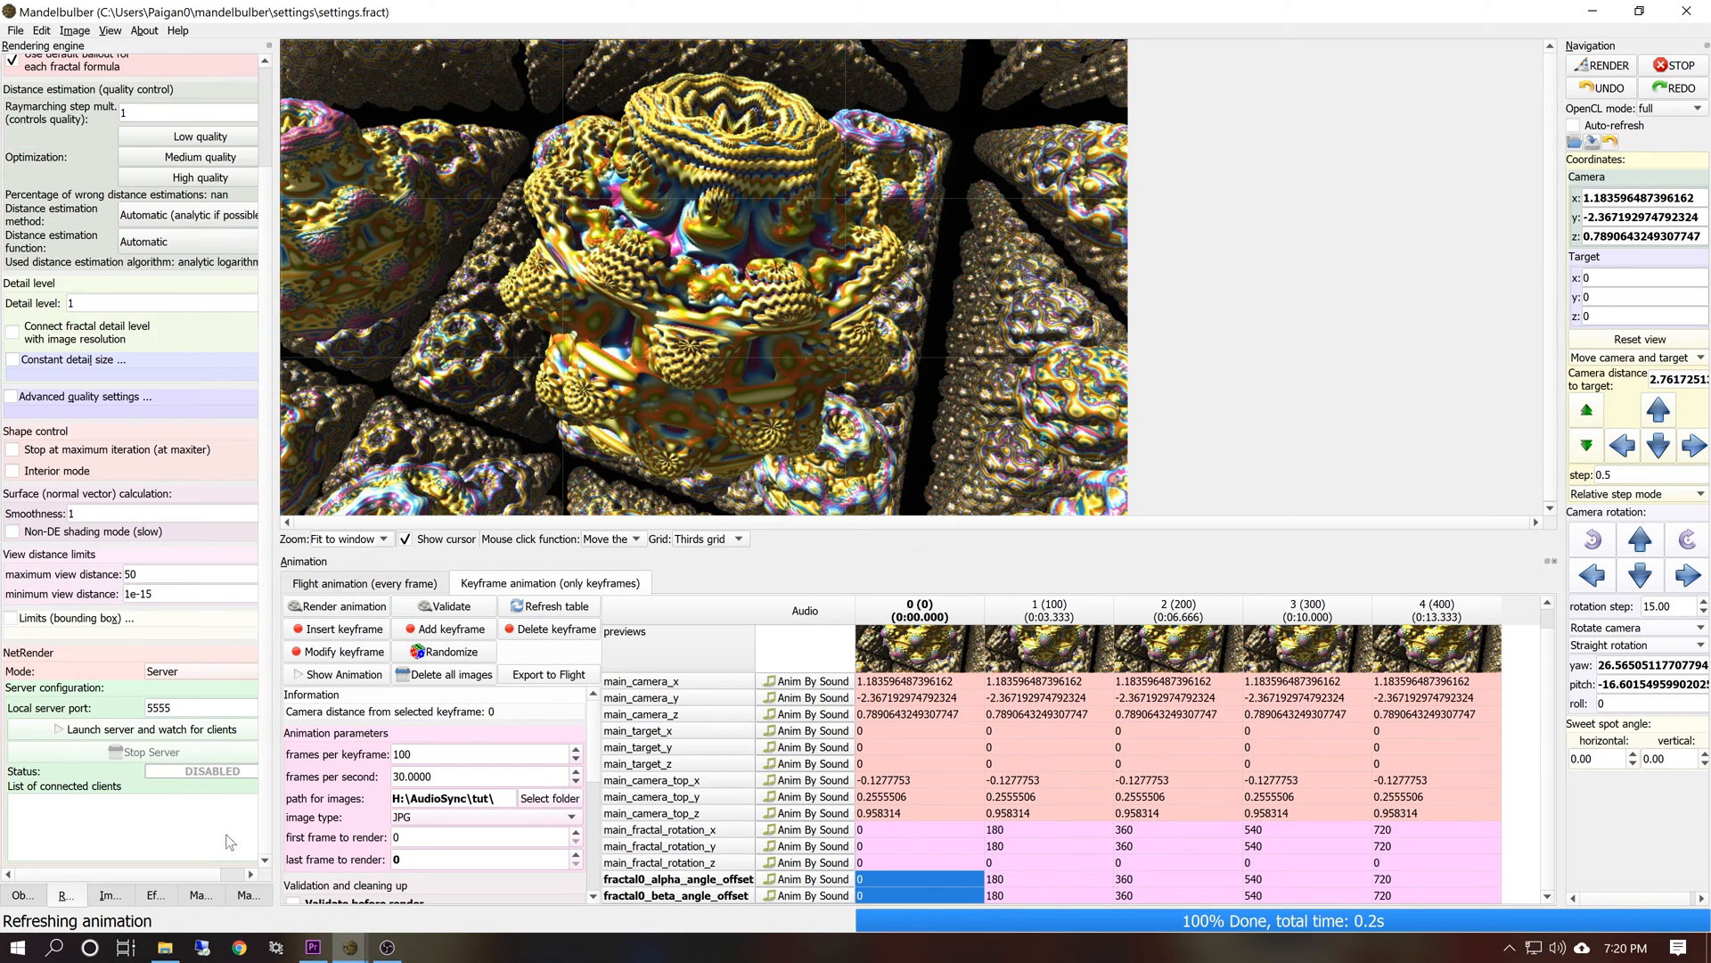
left_click(156, 731)
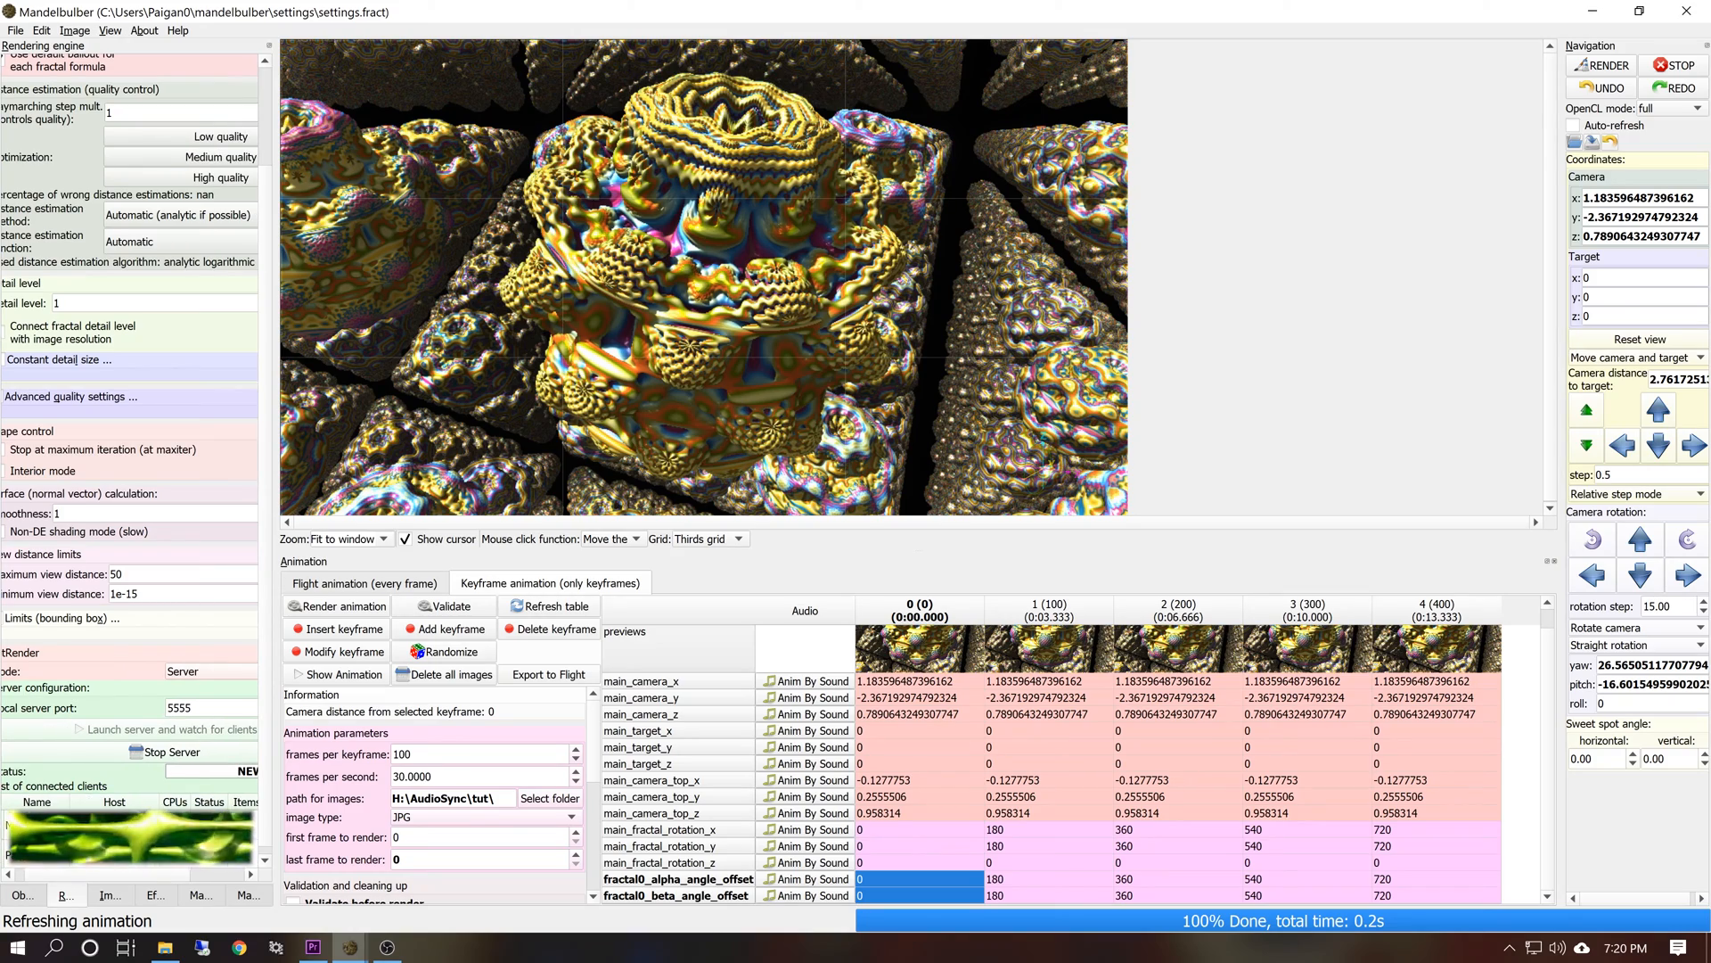
Delete all images in the image folder and render the keyframe animation with the alpha and beta angle offsets
left_click(450, 674)
left_click(869, 524)
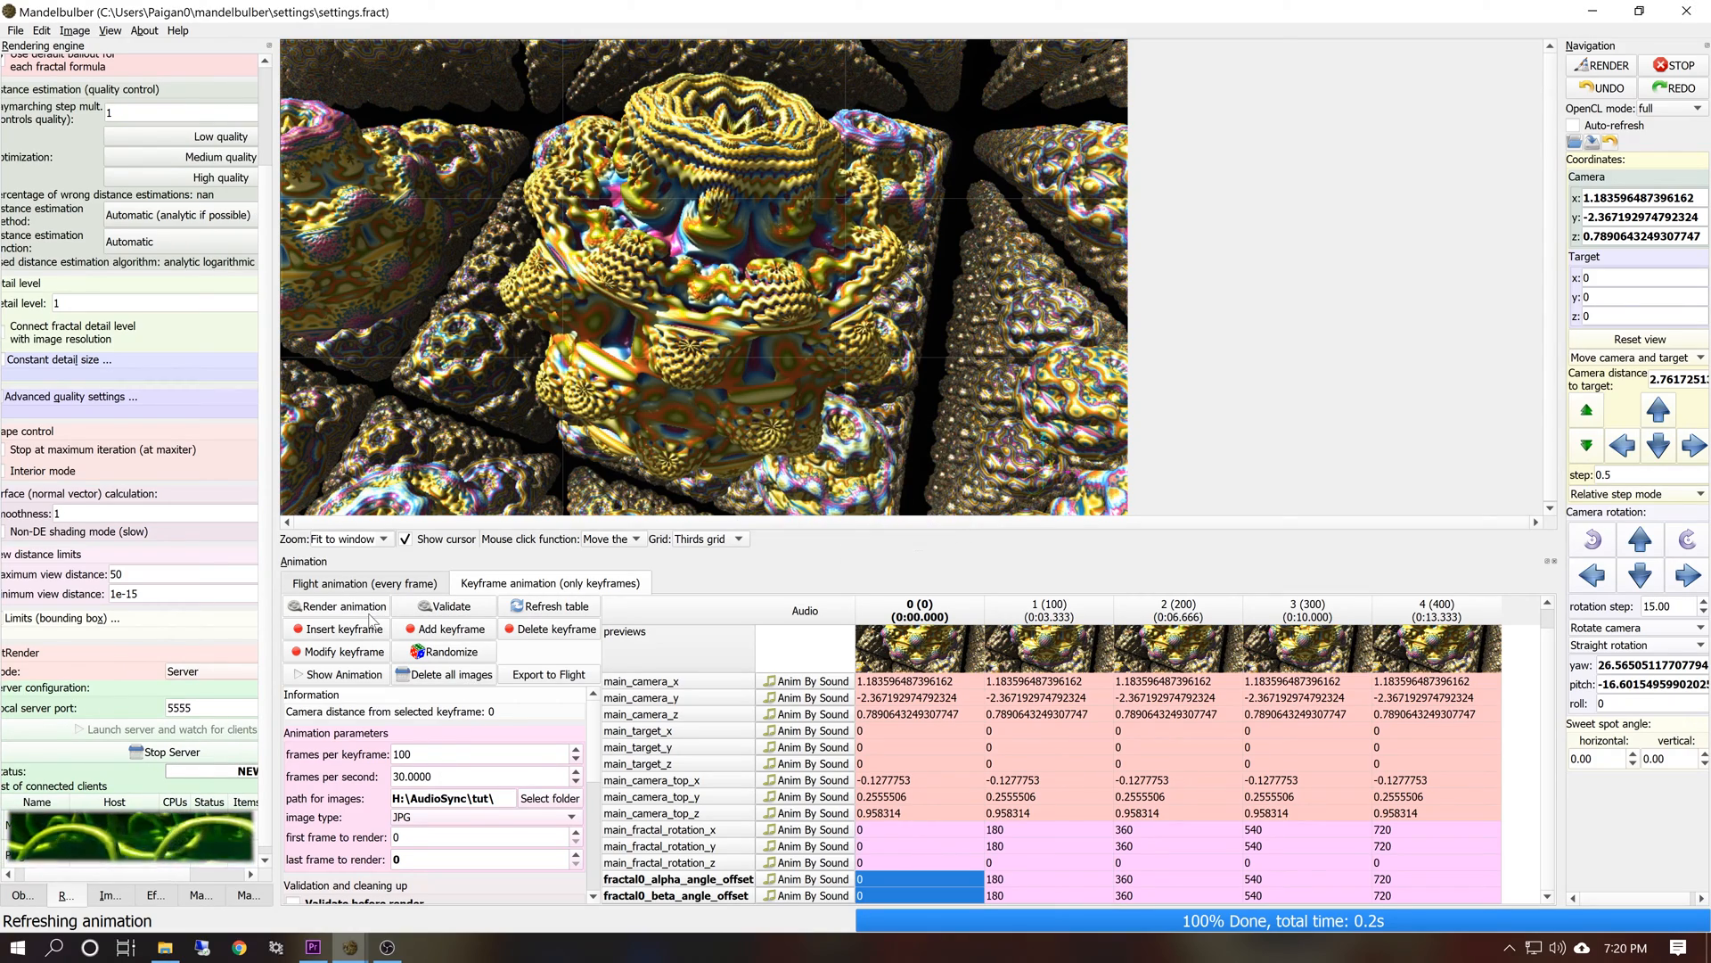
left_click(361, 608)
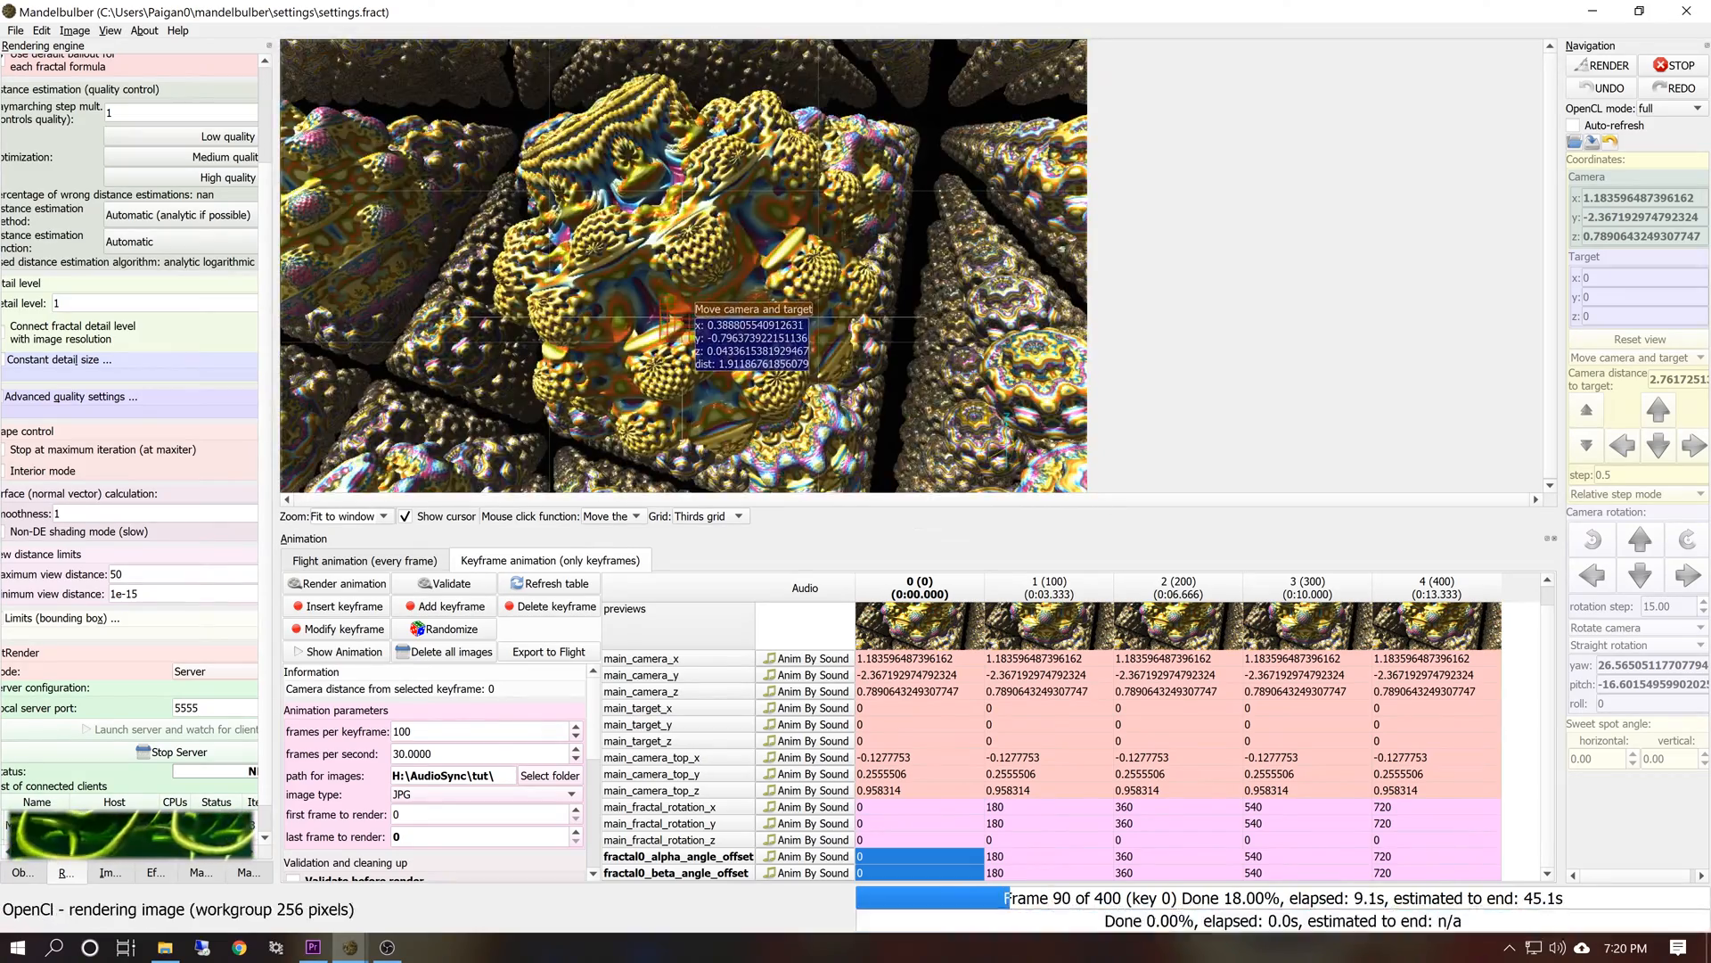
left_click(22, 873)
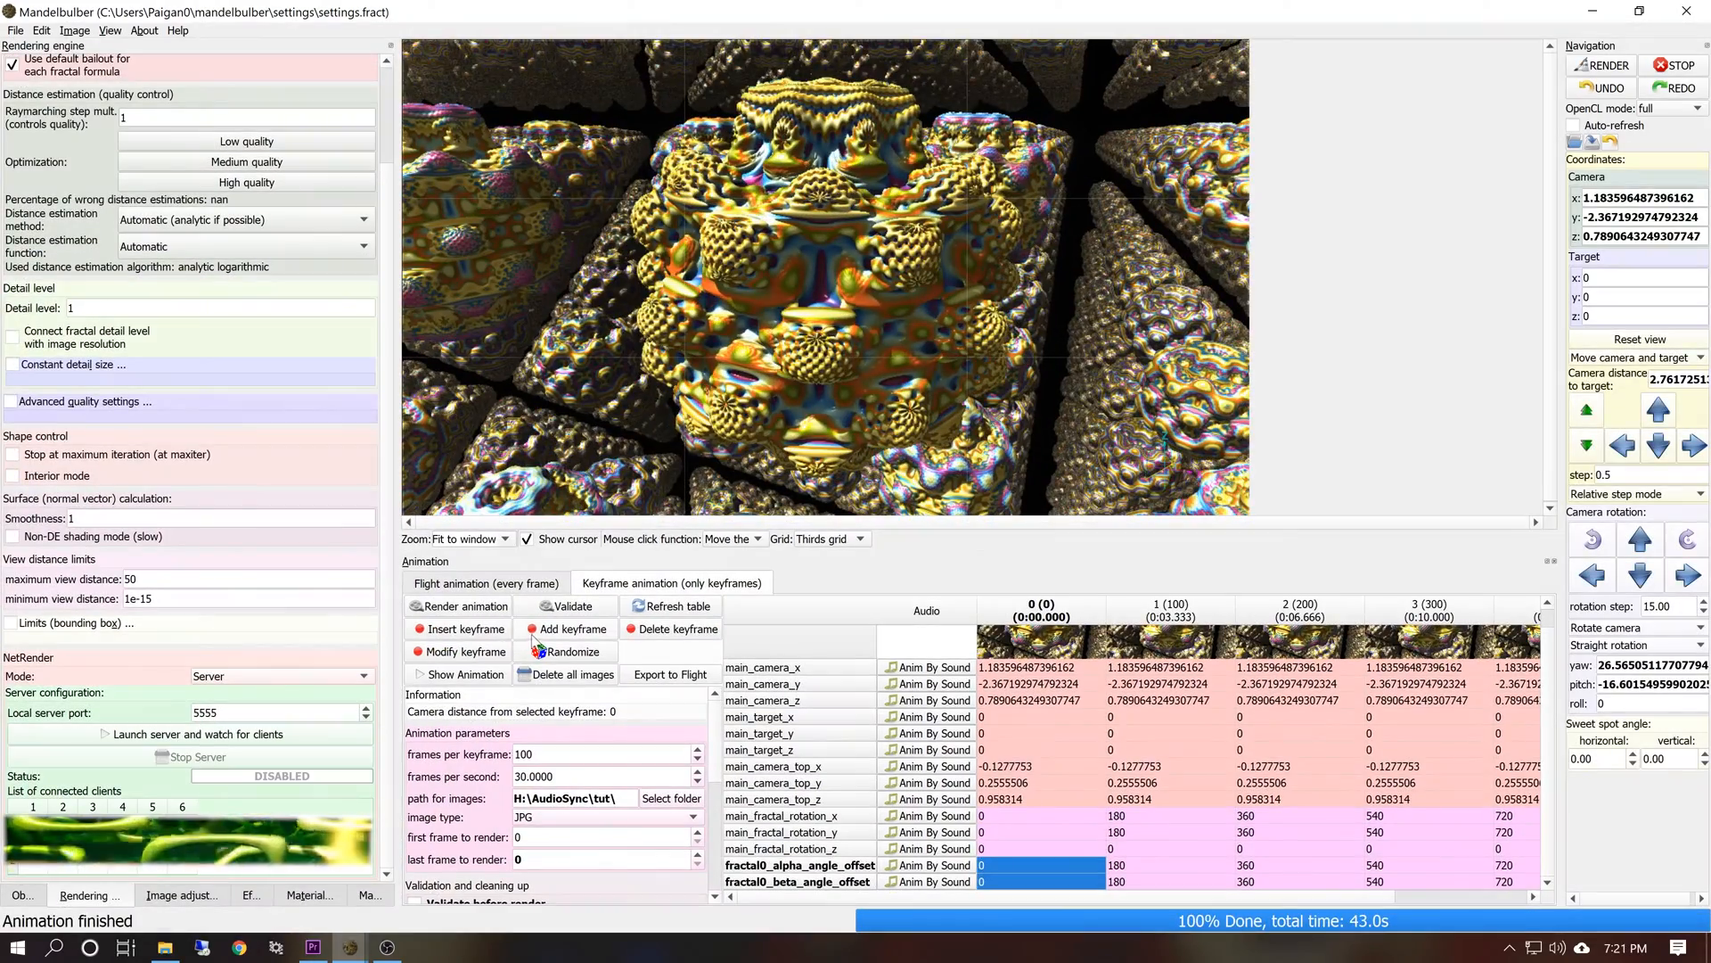
left_click(481, 611)
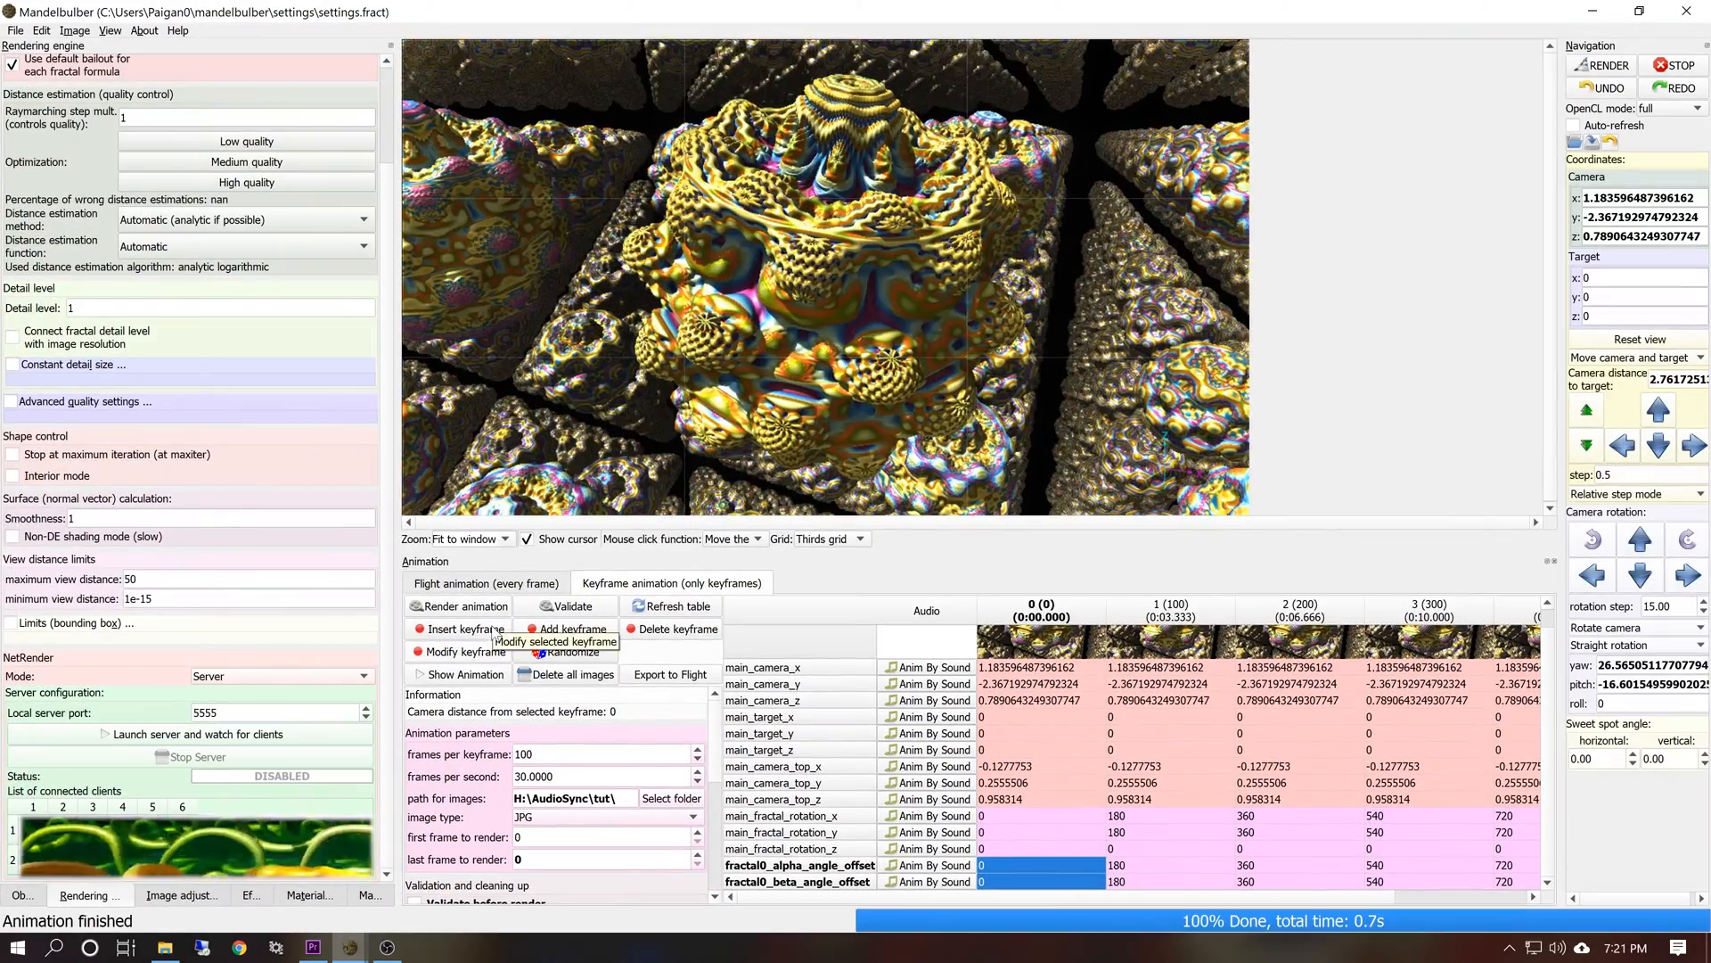
Play the newly rendered angle-offset animation in a maximized preview window, pause it, and close the preview
left_click(462, 675)
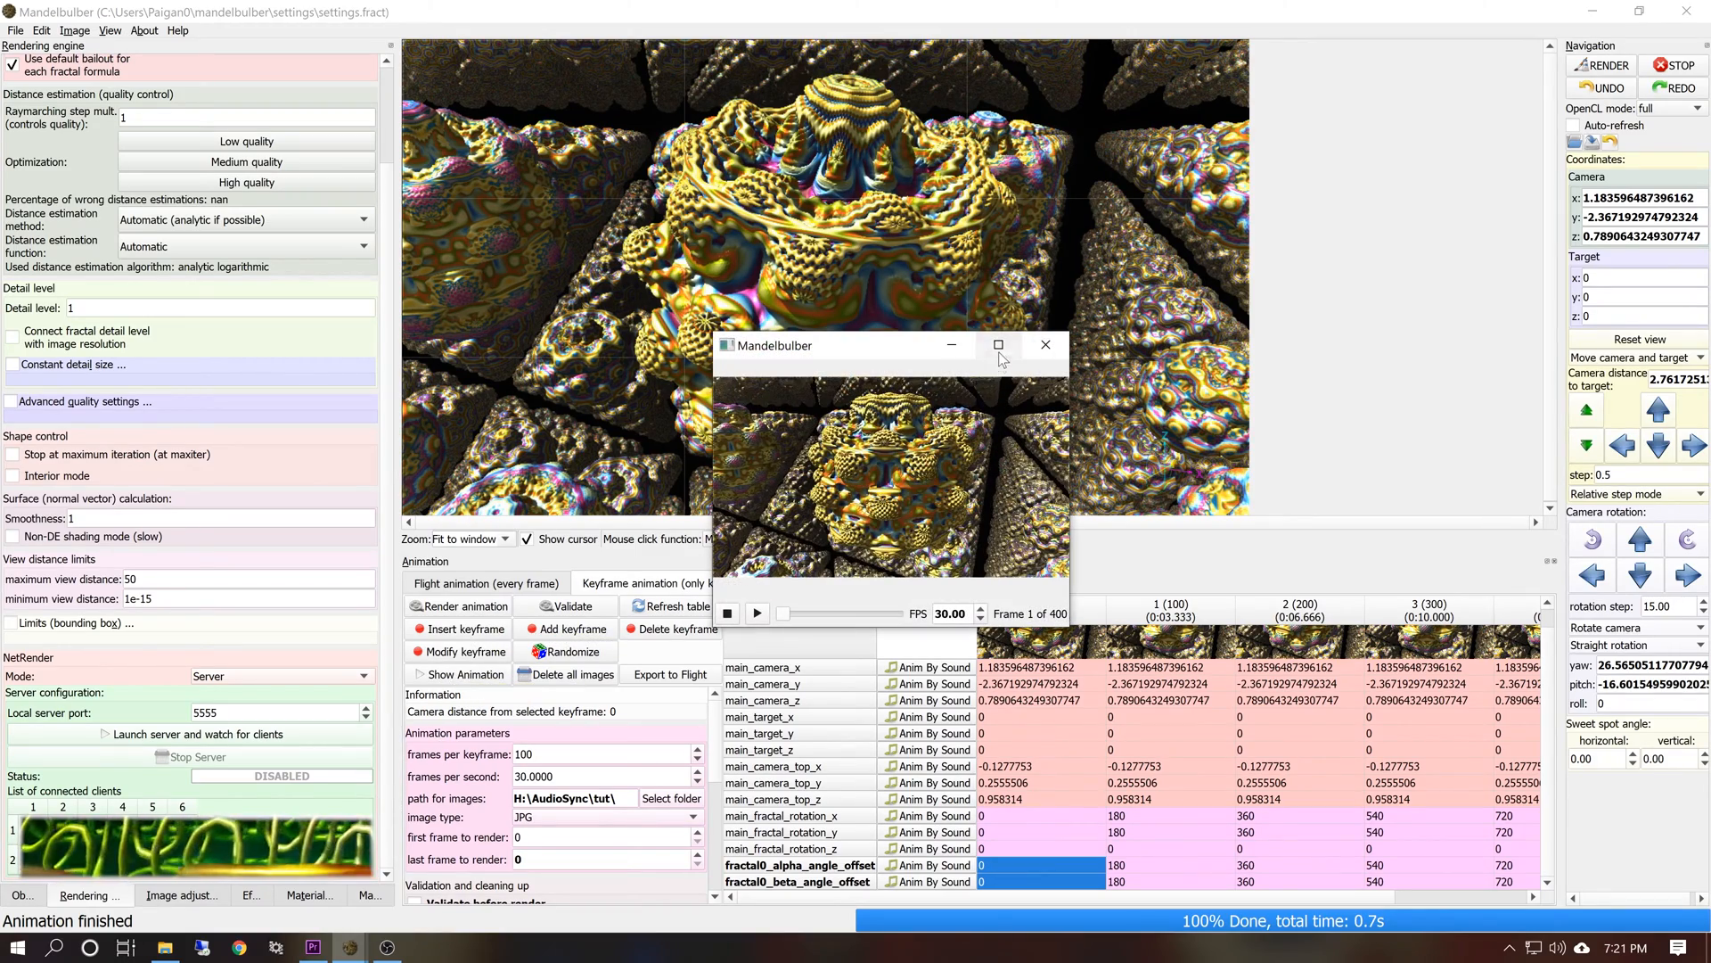
left_click(998, 345)
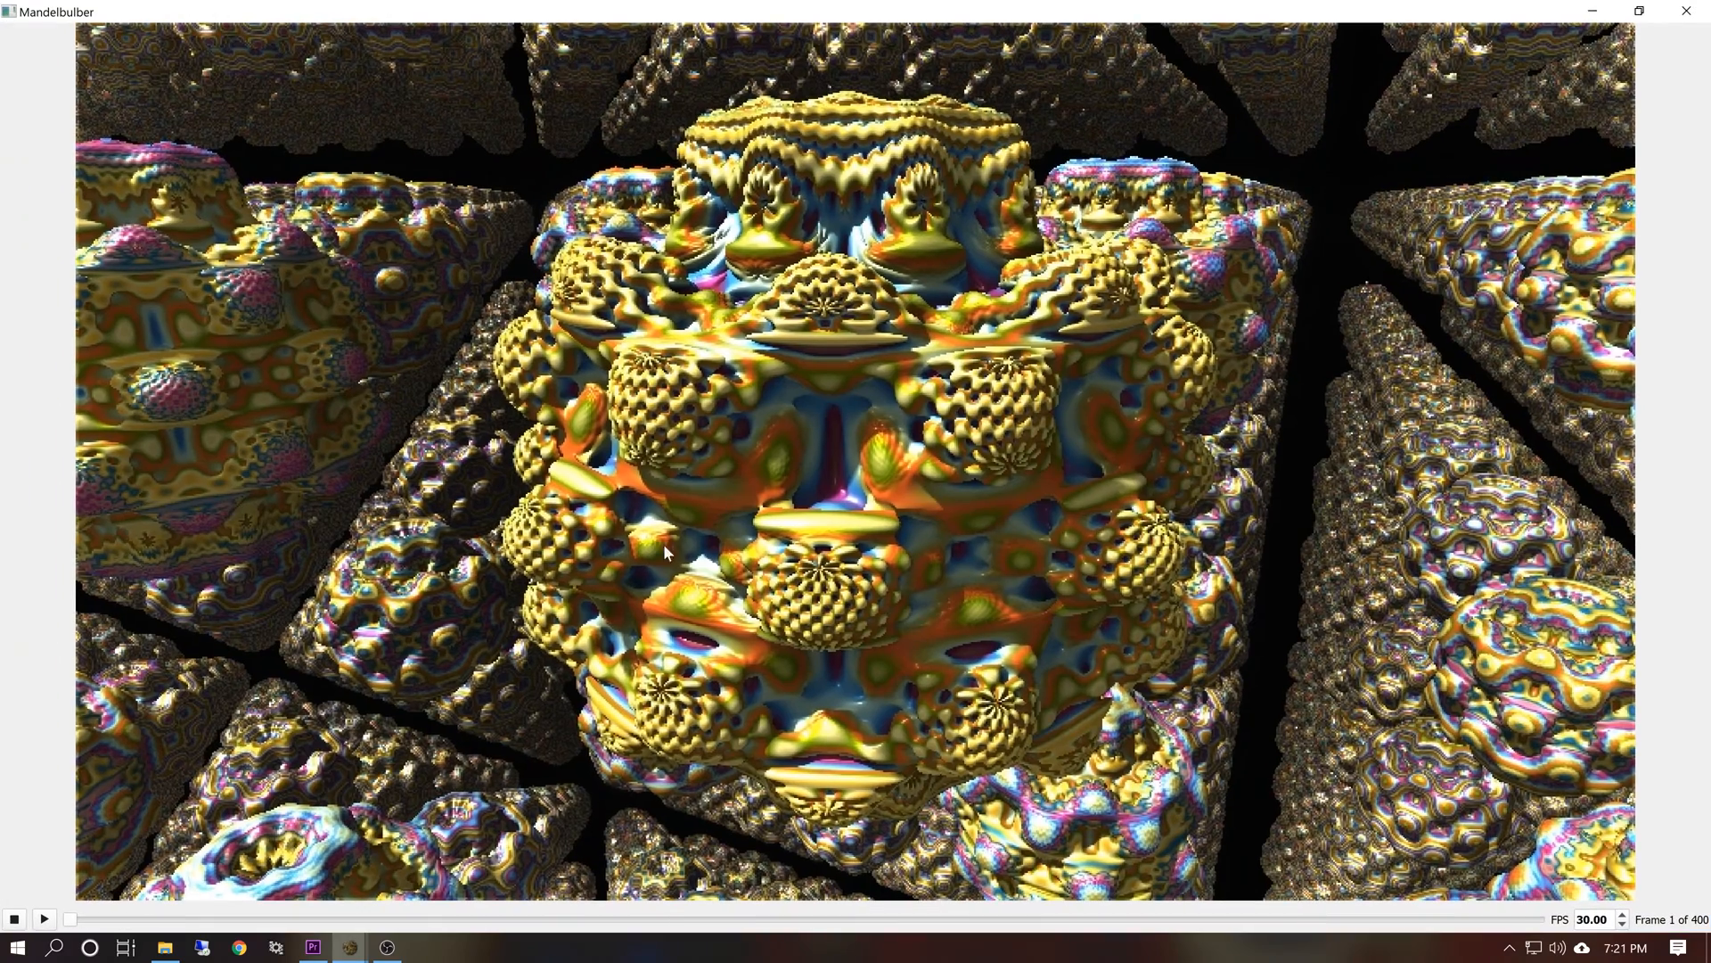
left_click(44, 925)
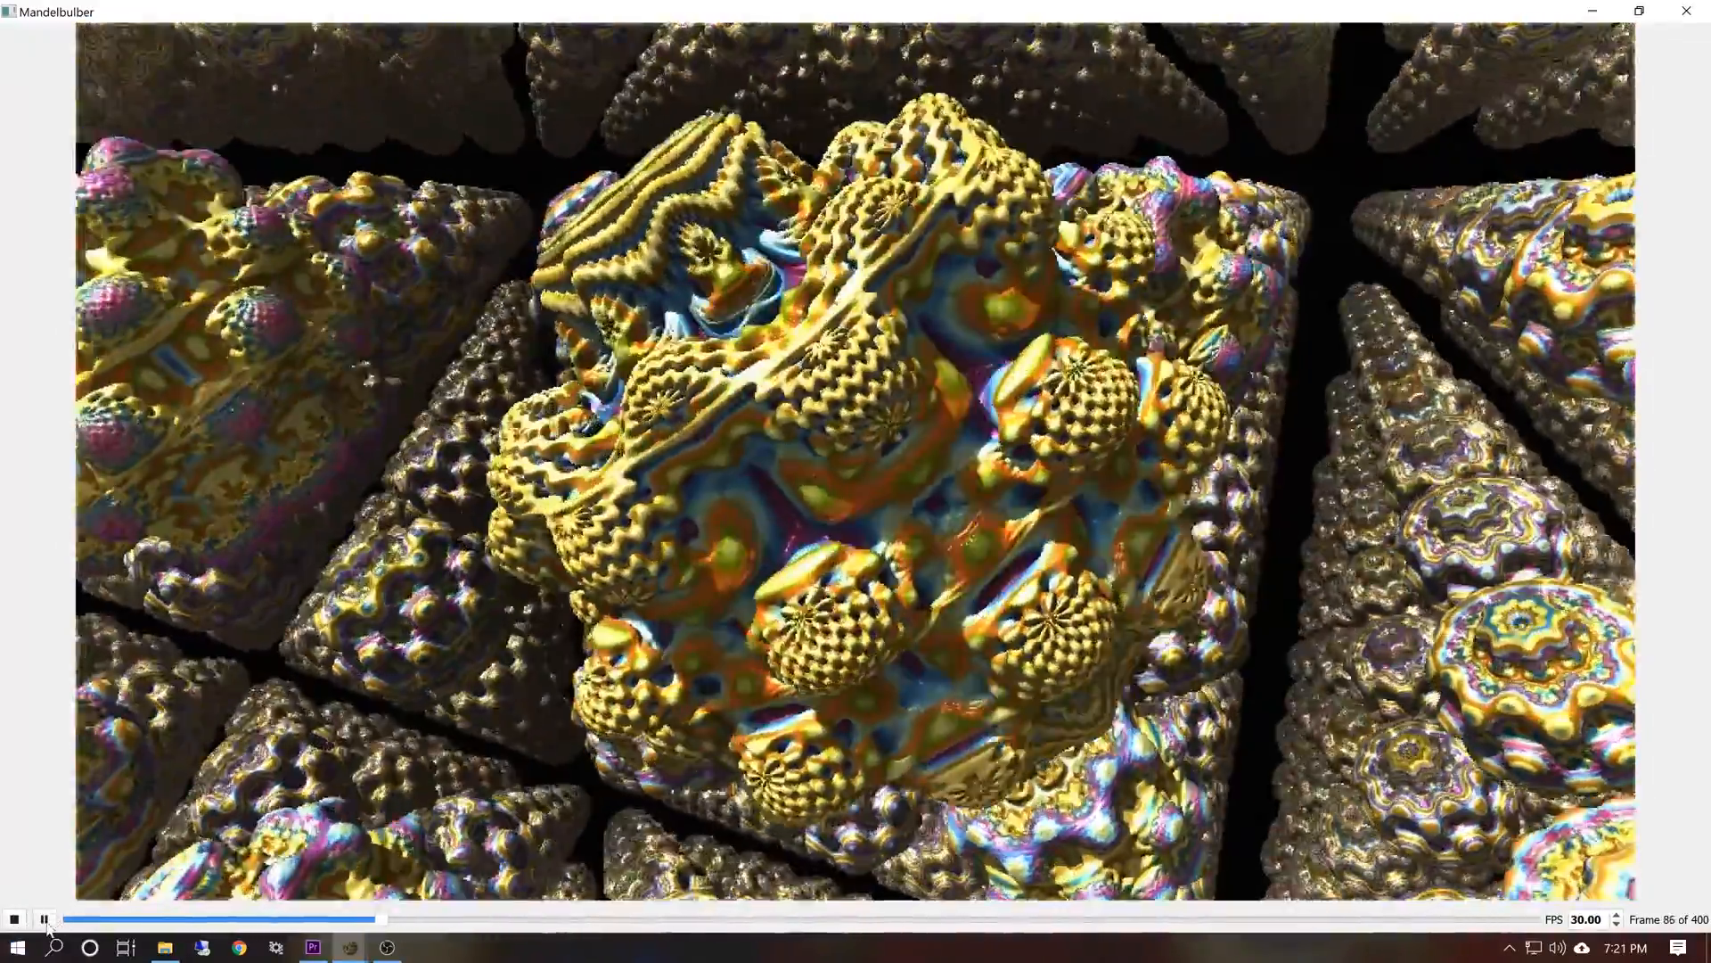
left_click(44, 919)
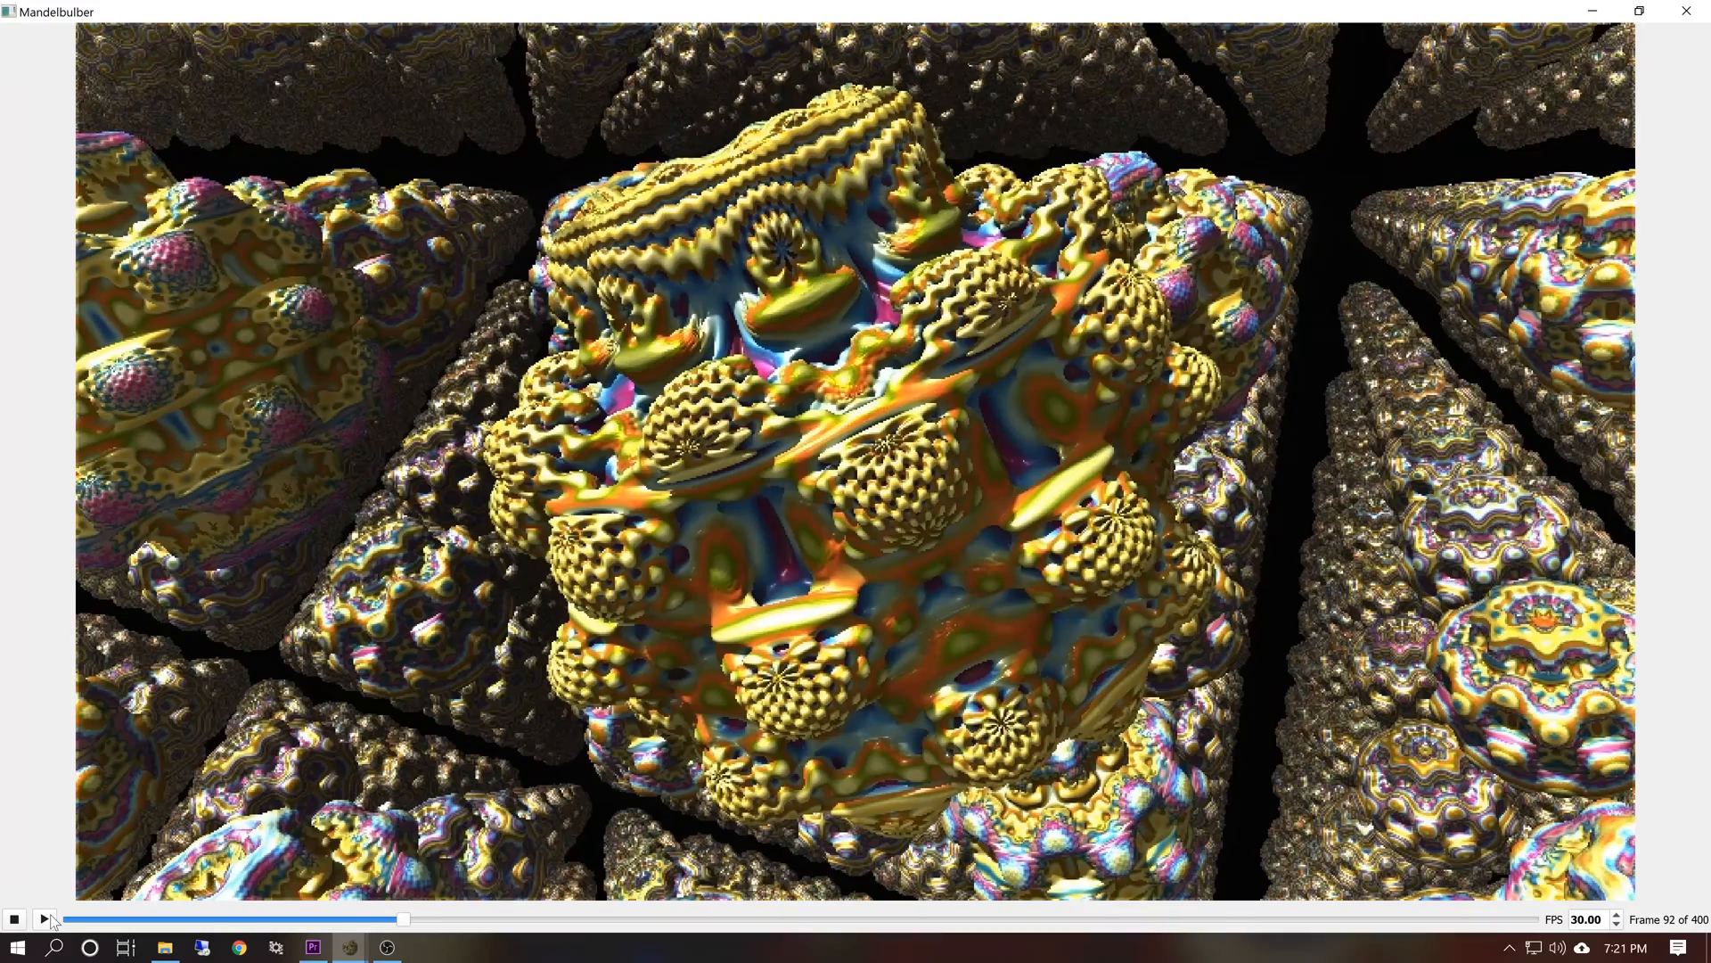
left_click(1676, 11)
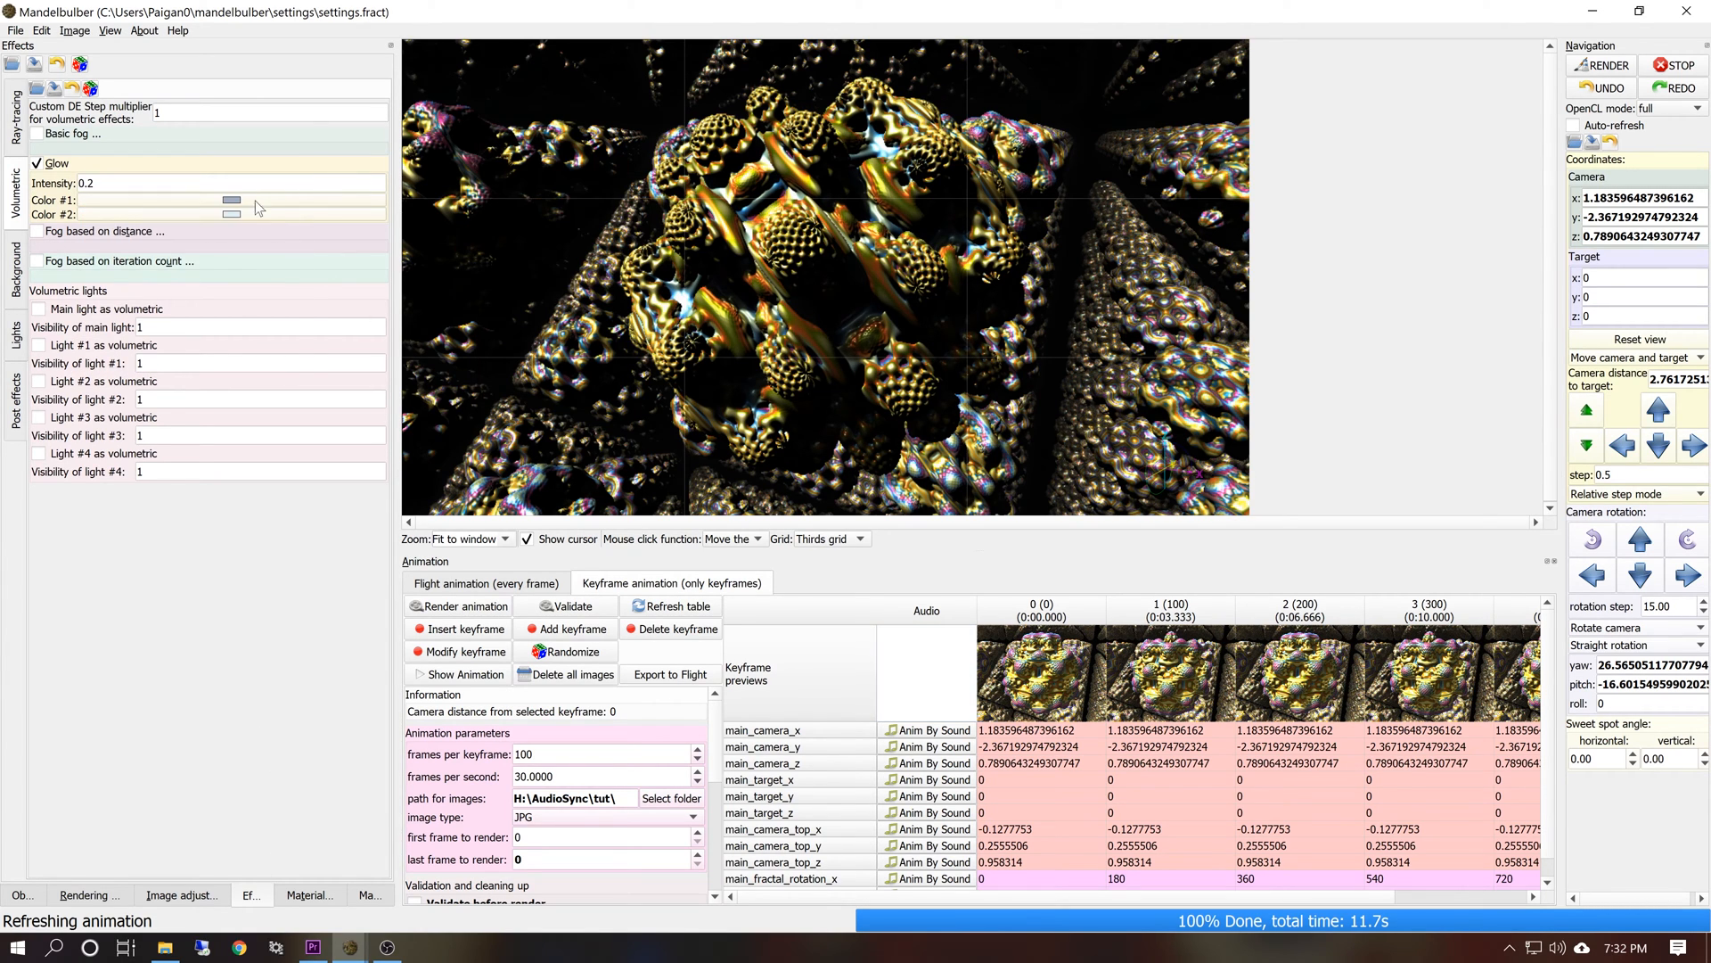
Set the volumetric glow intensity to 4 and turn on auto-refresh
left_click(95, 183)
left_click(1624, 126)
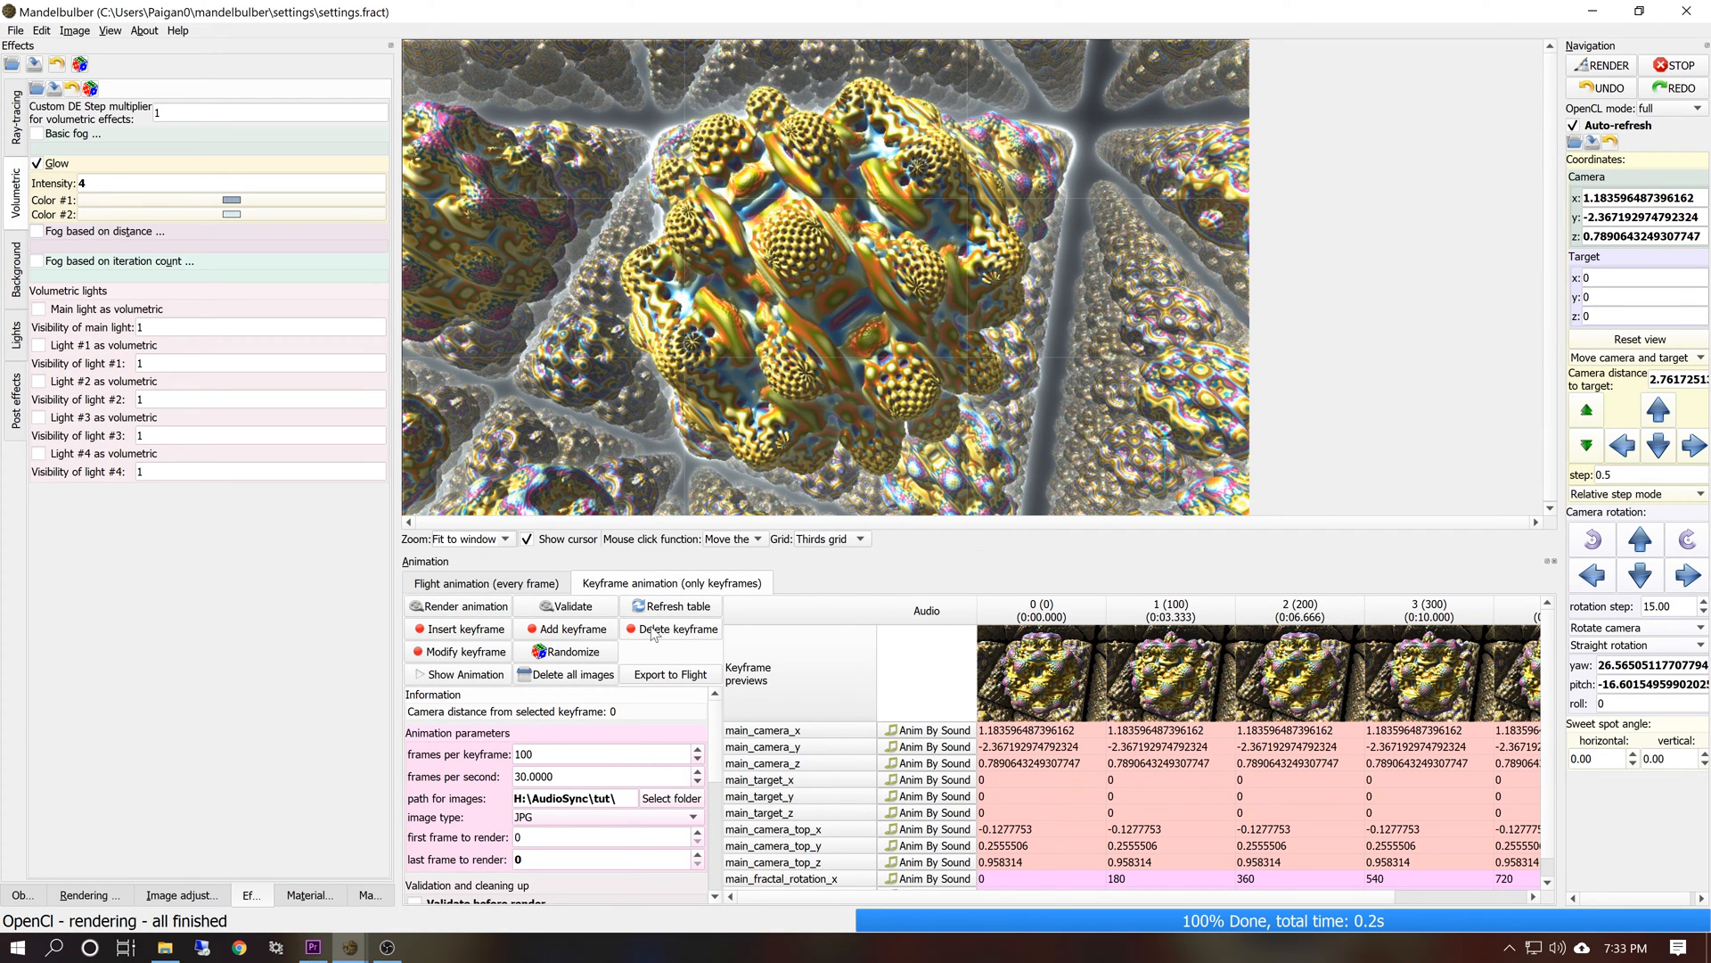
Clear the image folder of the old frames and render the keyframe animation again with the stronger glow
left_click(571, 674)
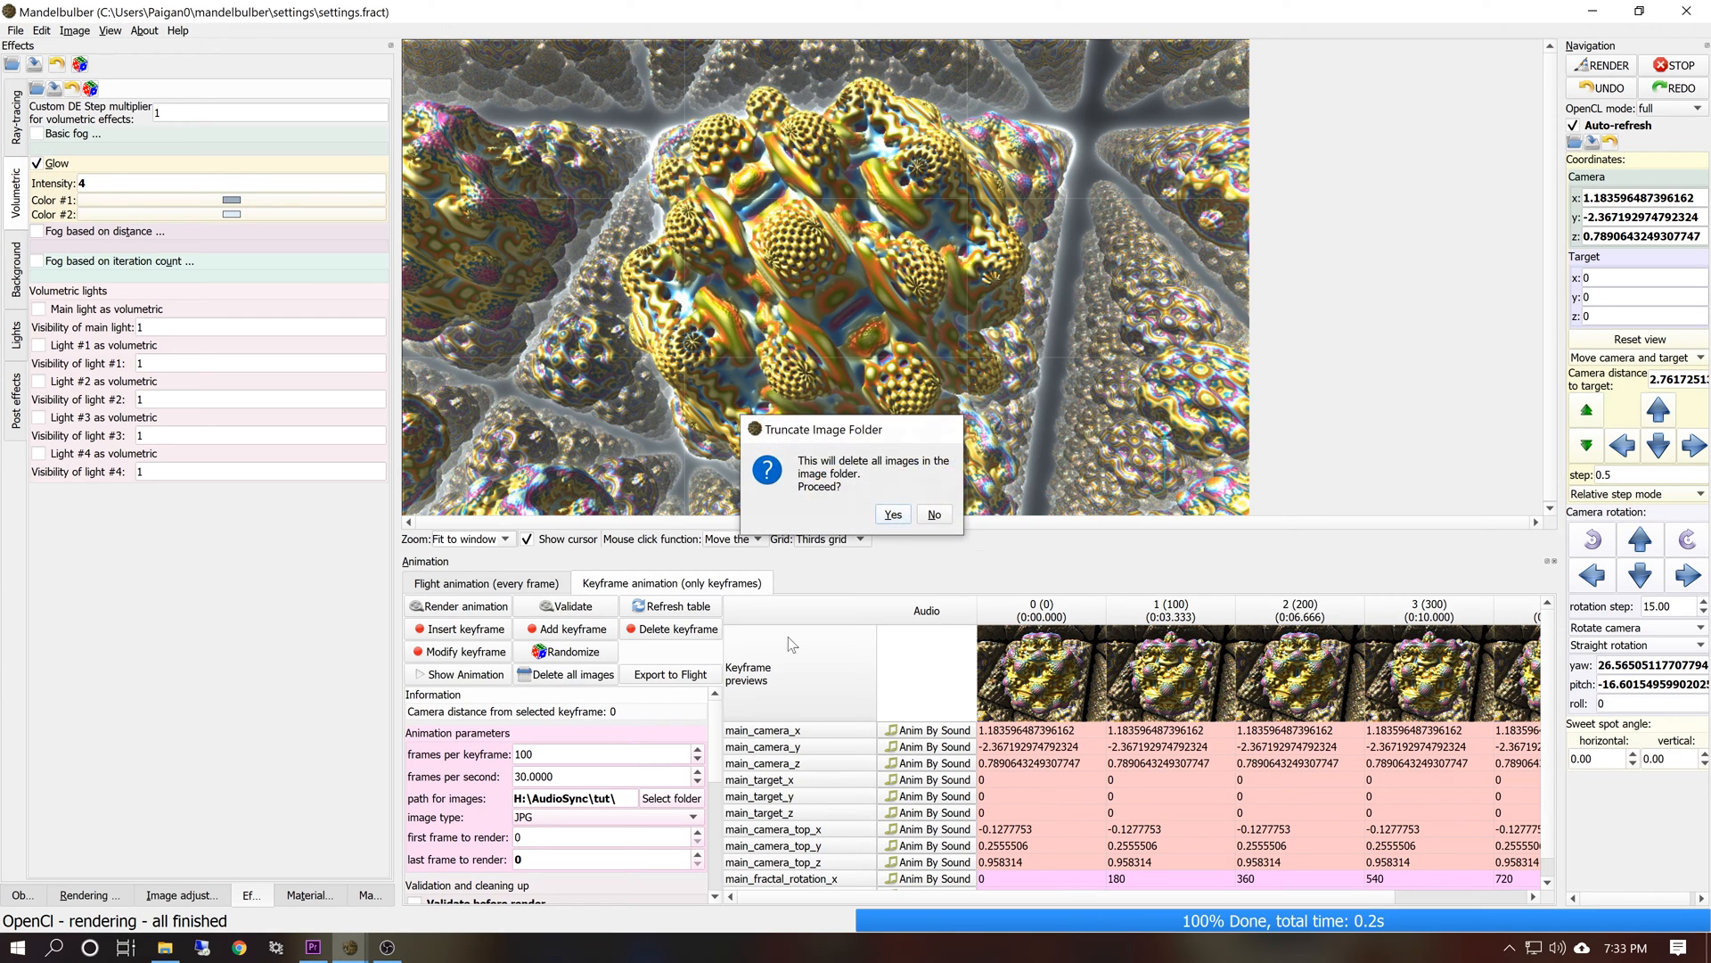
left_click(891, 522)
left_click(100, 895)
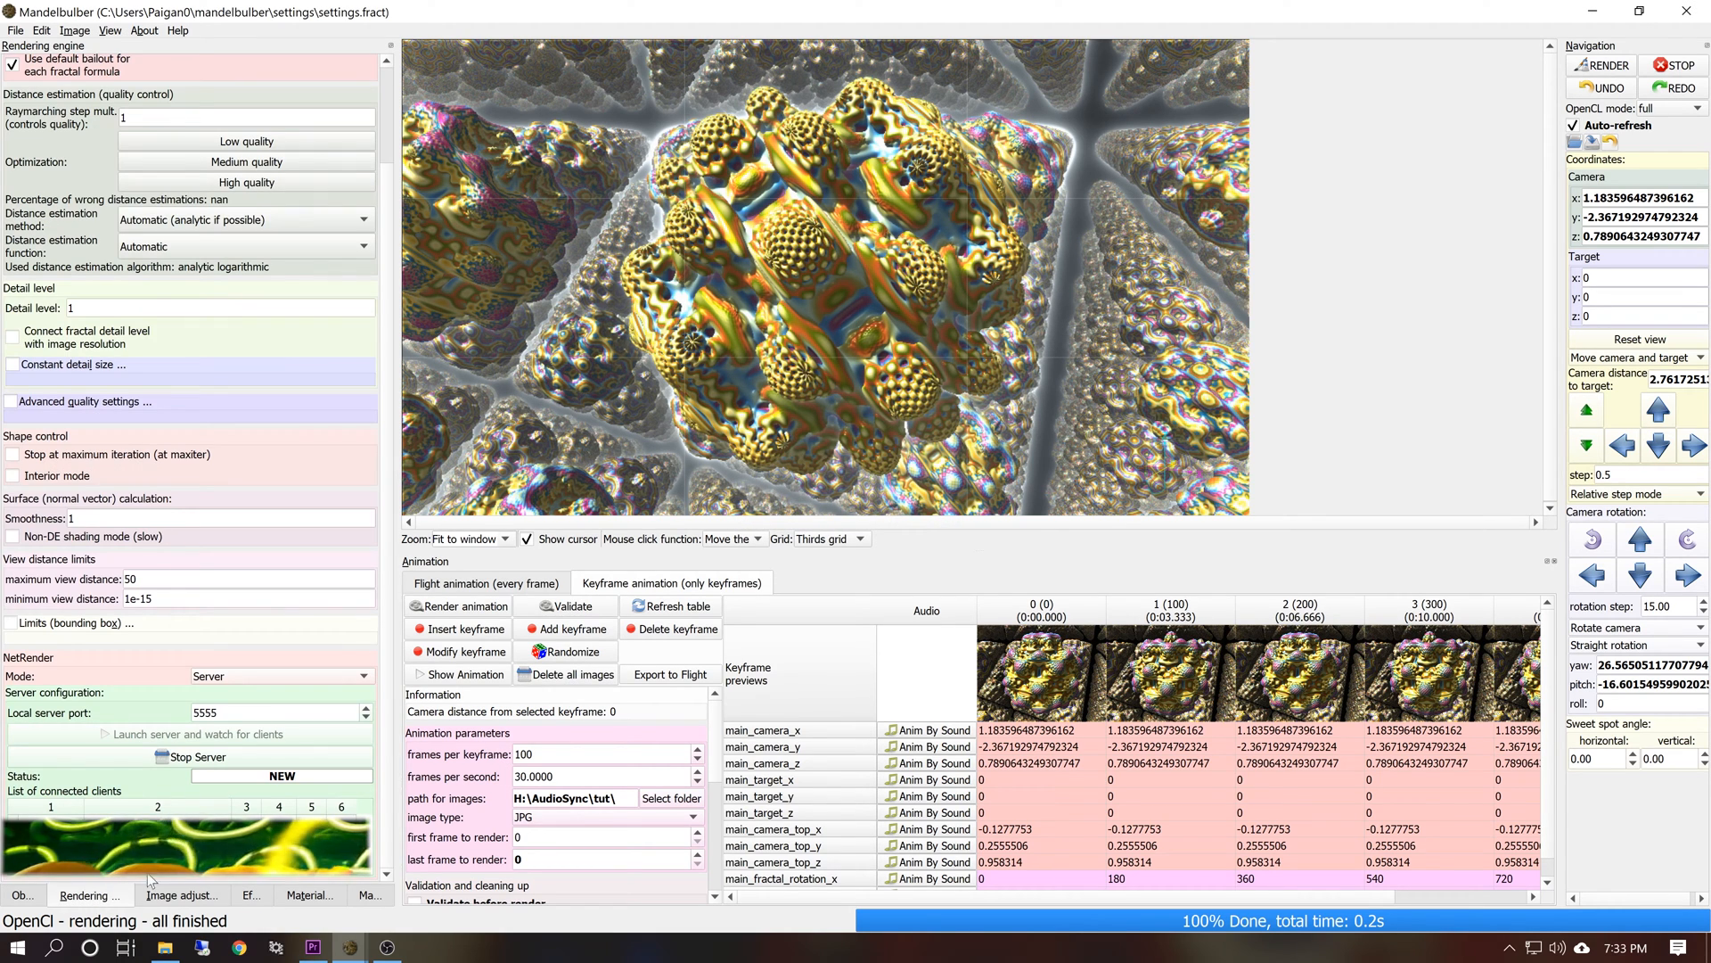
left_click(459, 605)
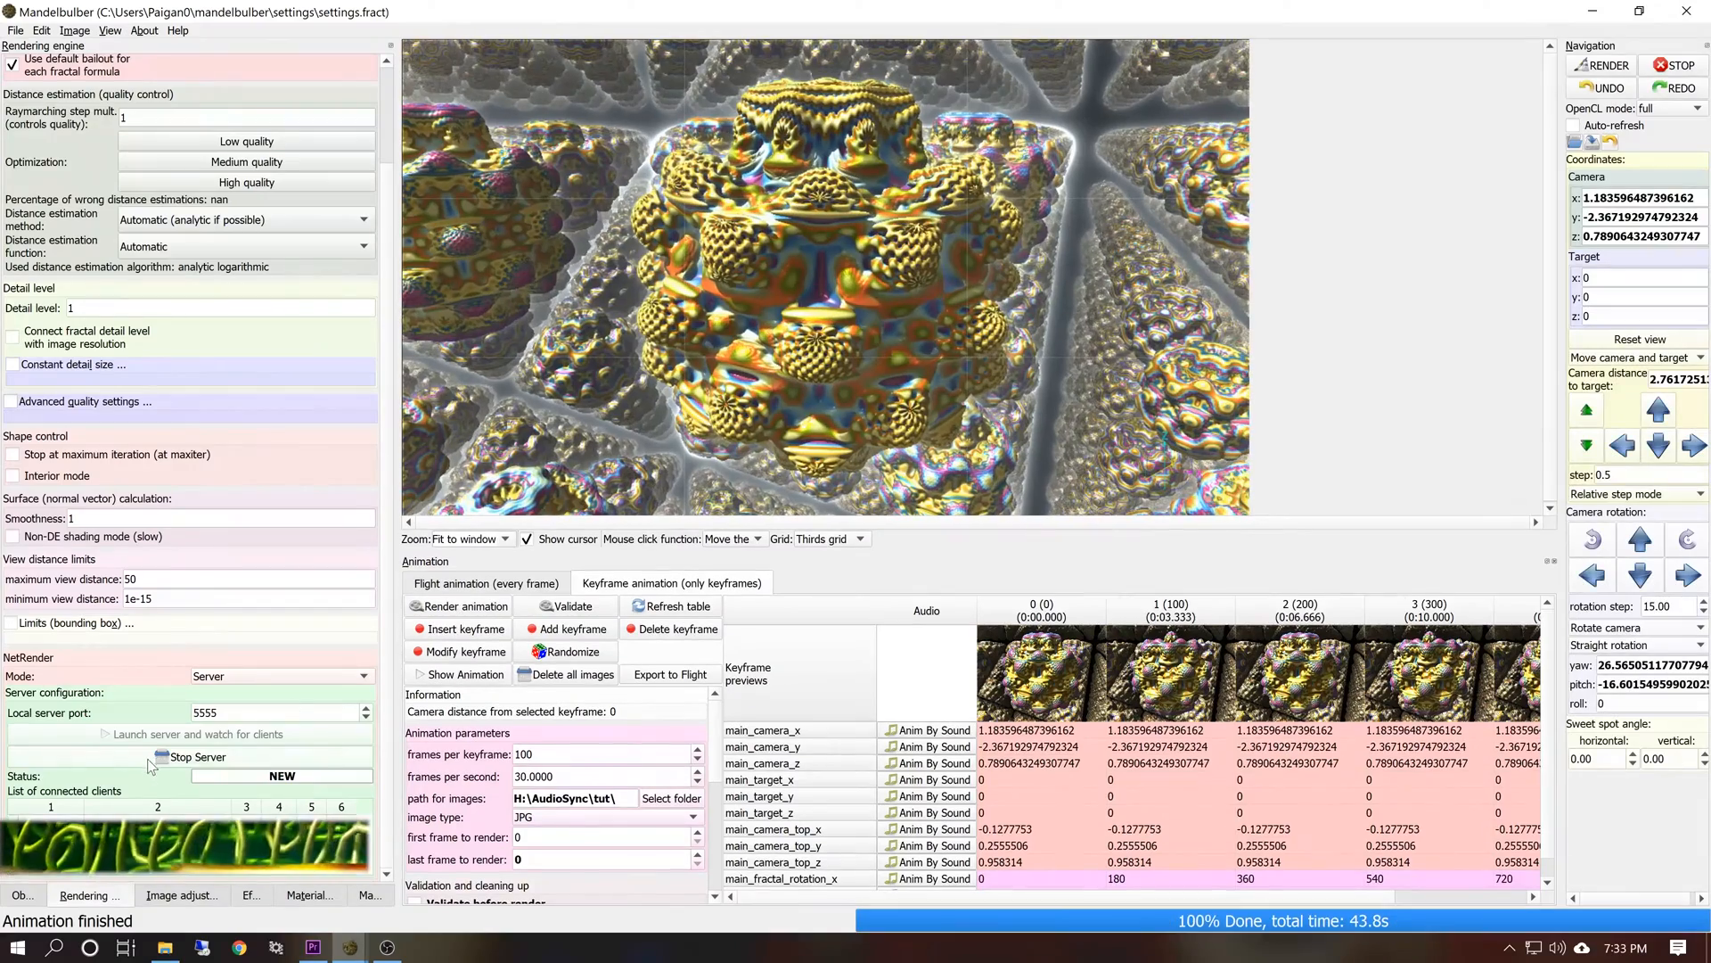
left_click(419, 610)
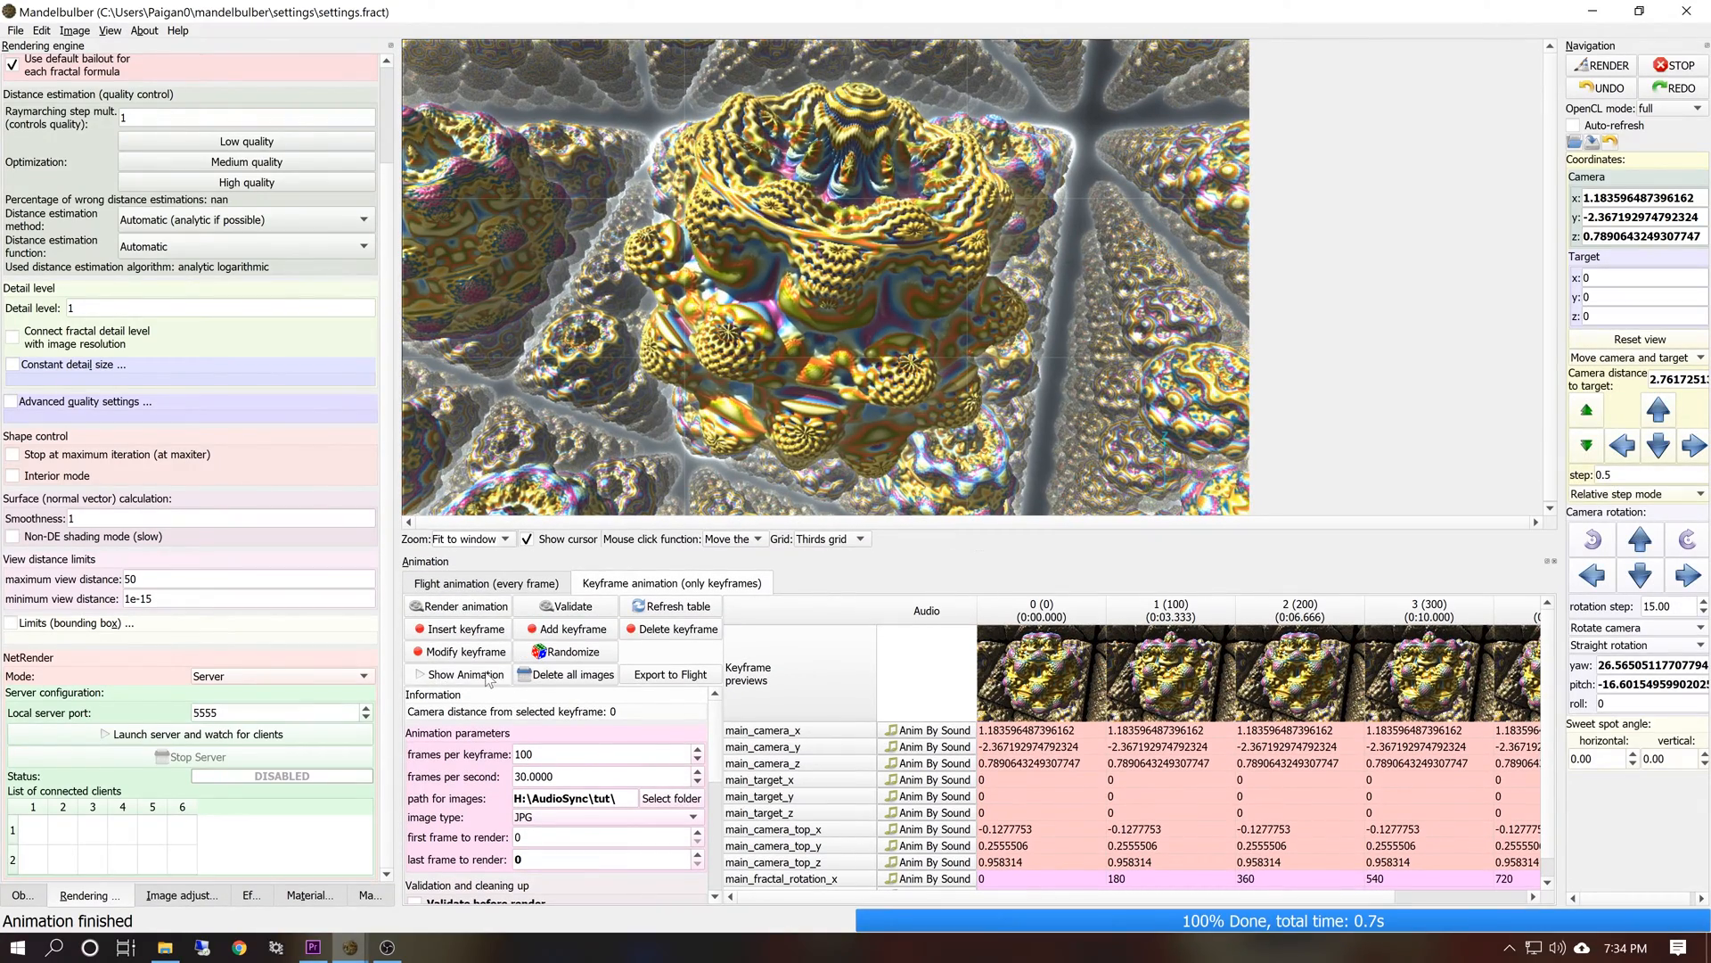
Play the rendered glow animation, pause it partway through, and close the preview
left_click(487, 677)
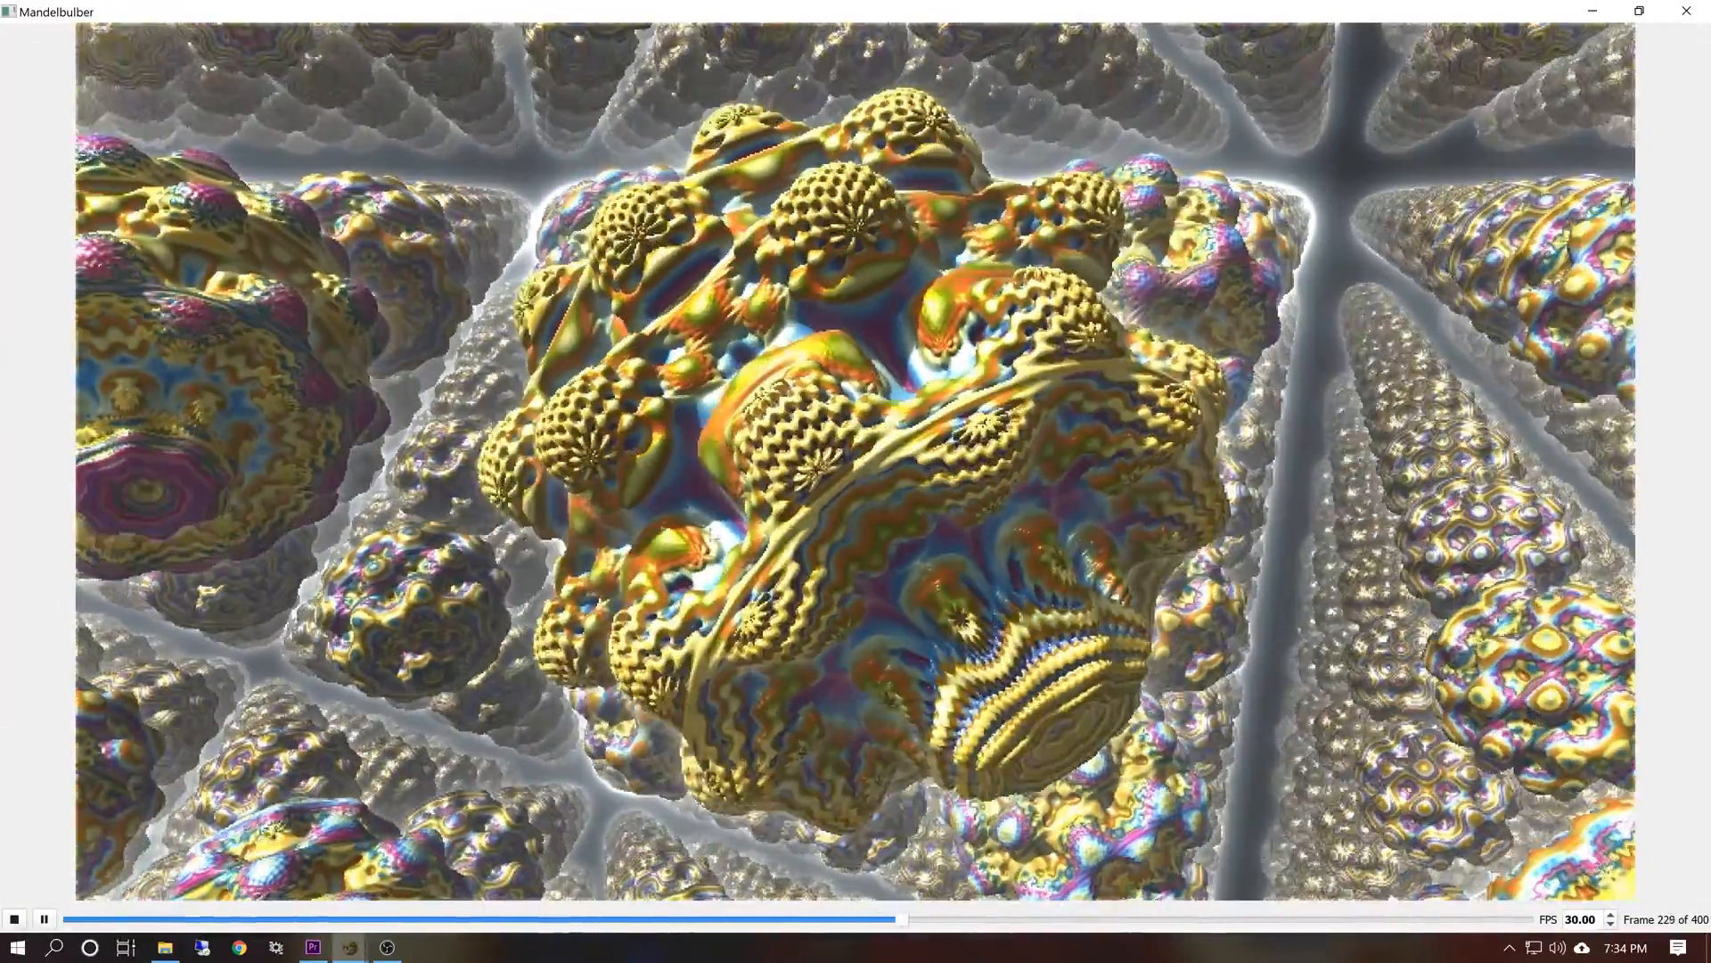
left_click(43, 919)
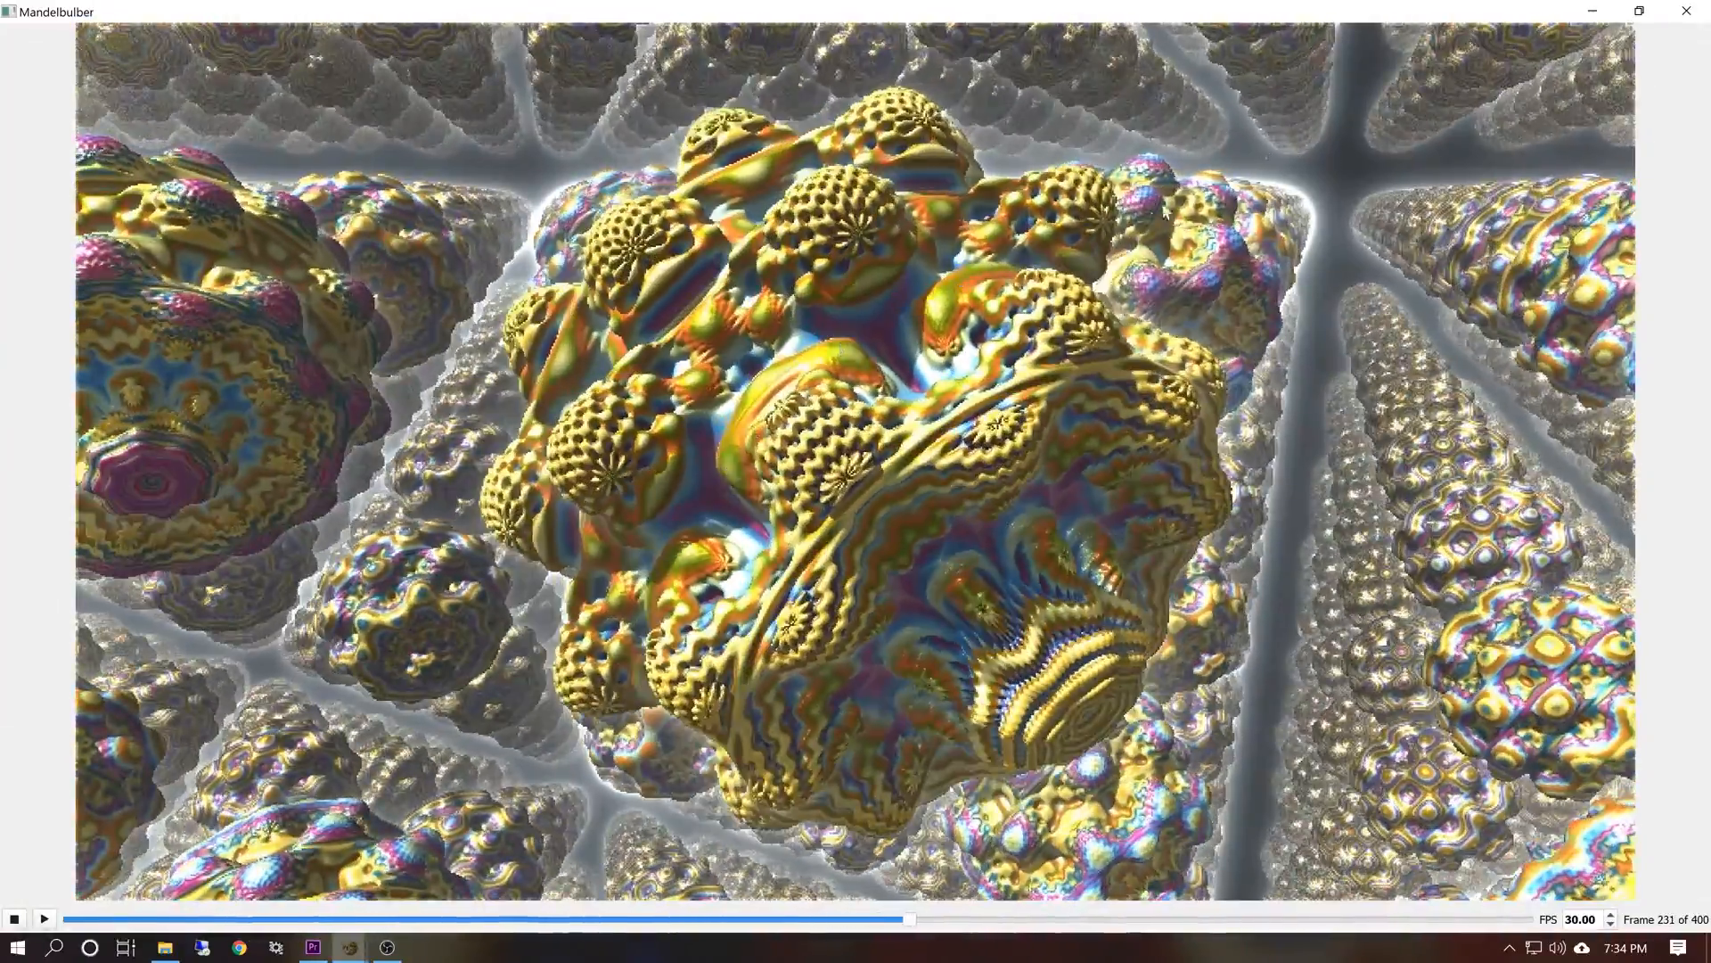
left_click(1686, 10)
Delete all rendered glow frames from the image folder
left_click(587, 674)
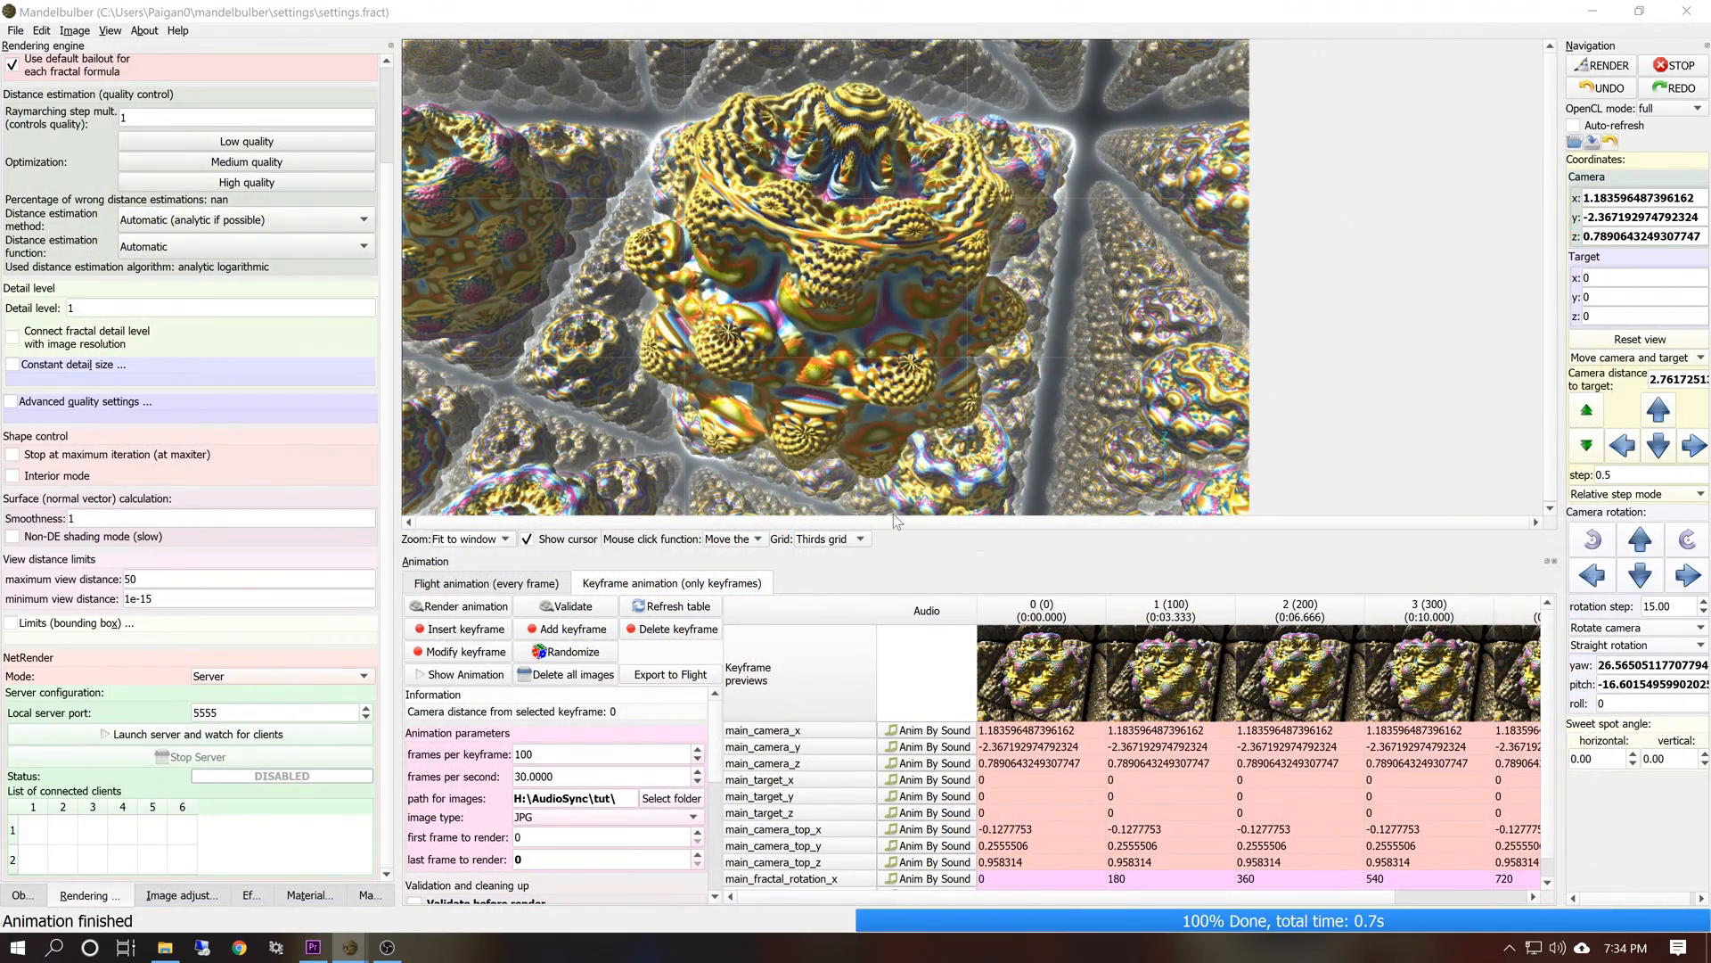
left_click(894, 508)
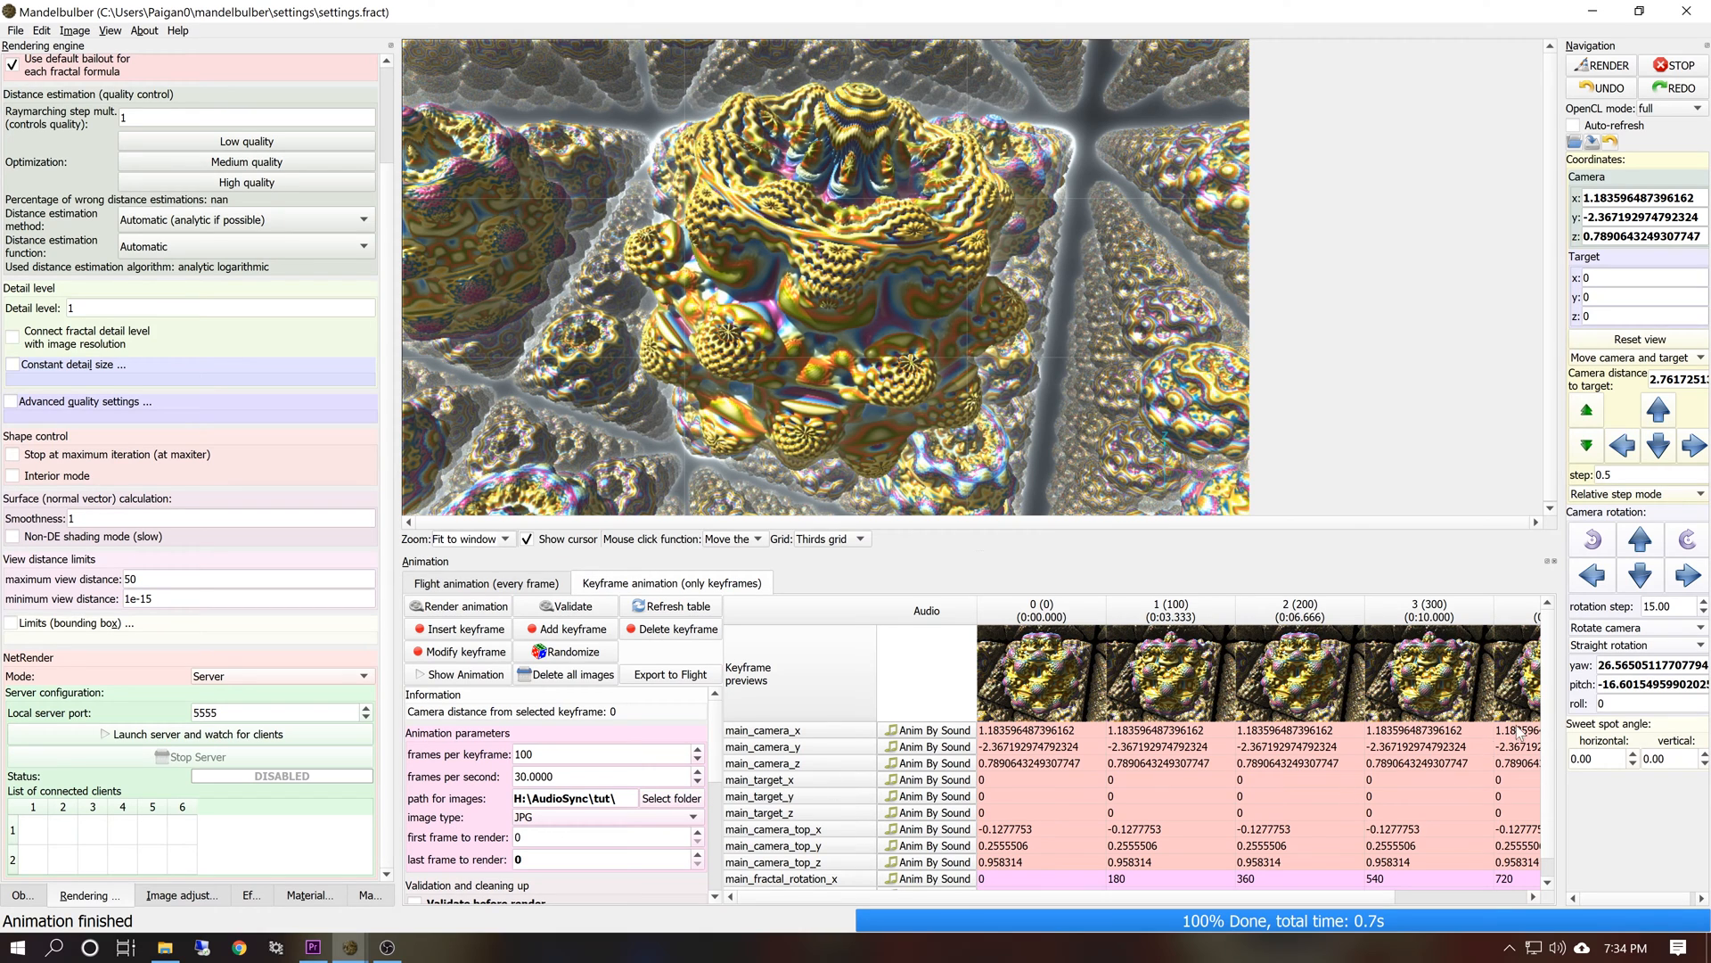
Add the volumetric glow intensity parameter to the keyframe animation
scroll(1558, 699, "down", 1)
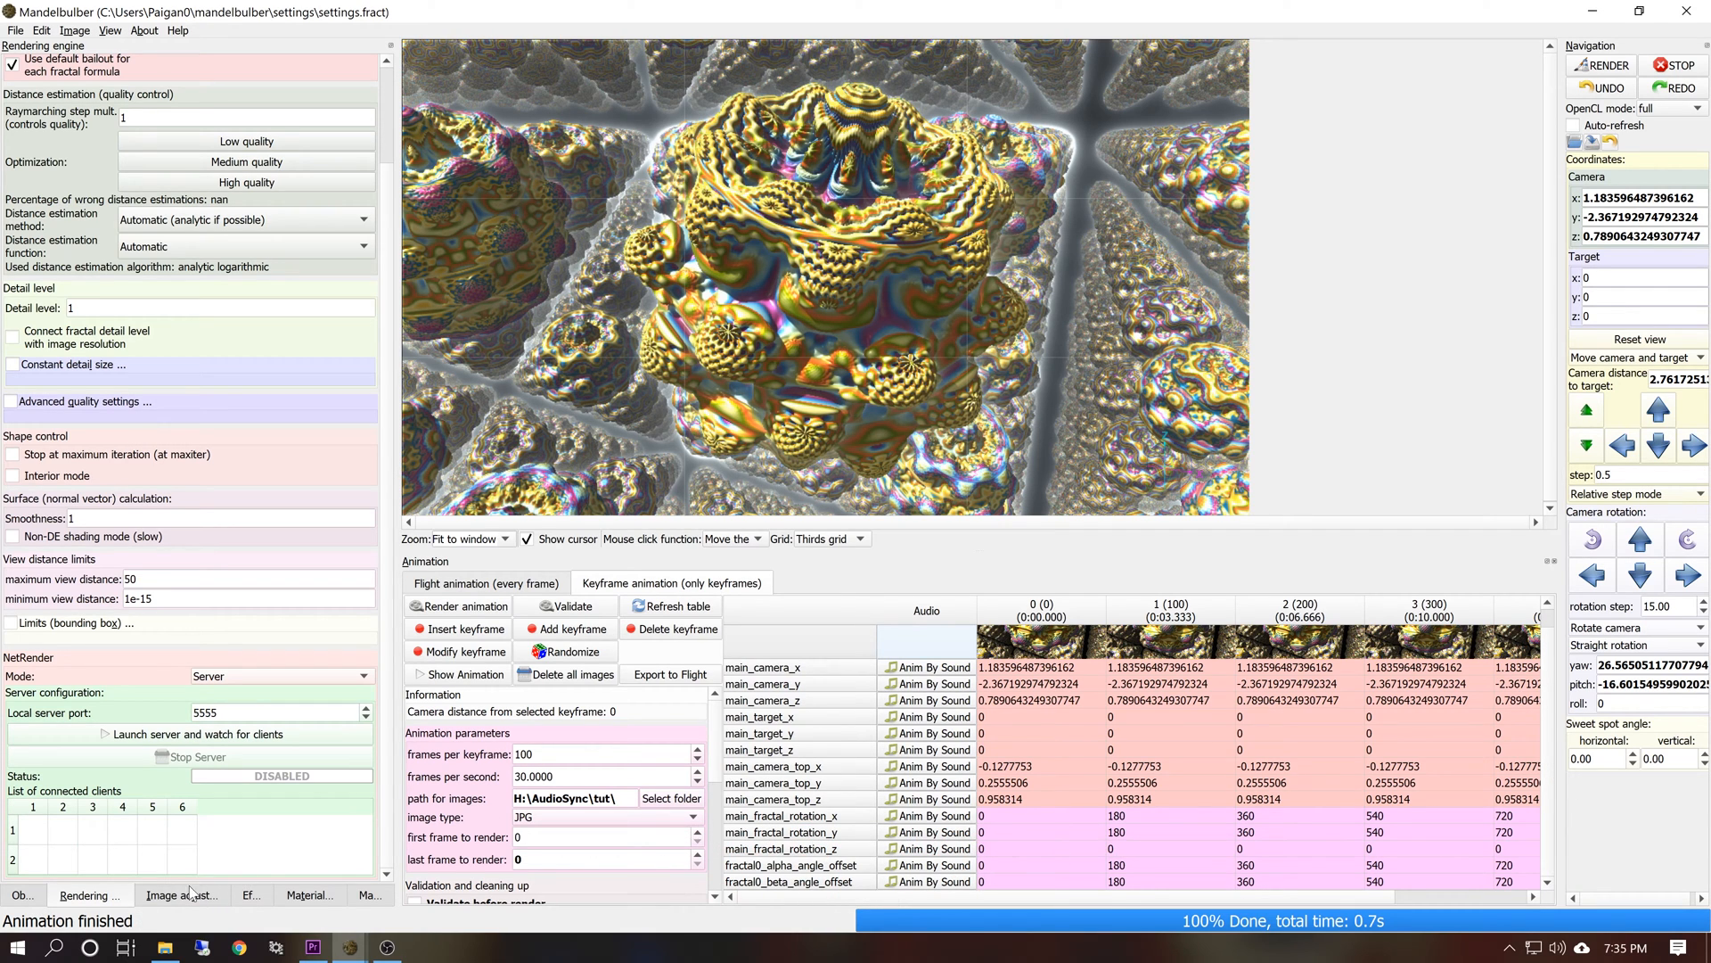
left_click(256, 895)
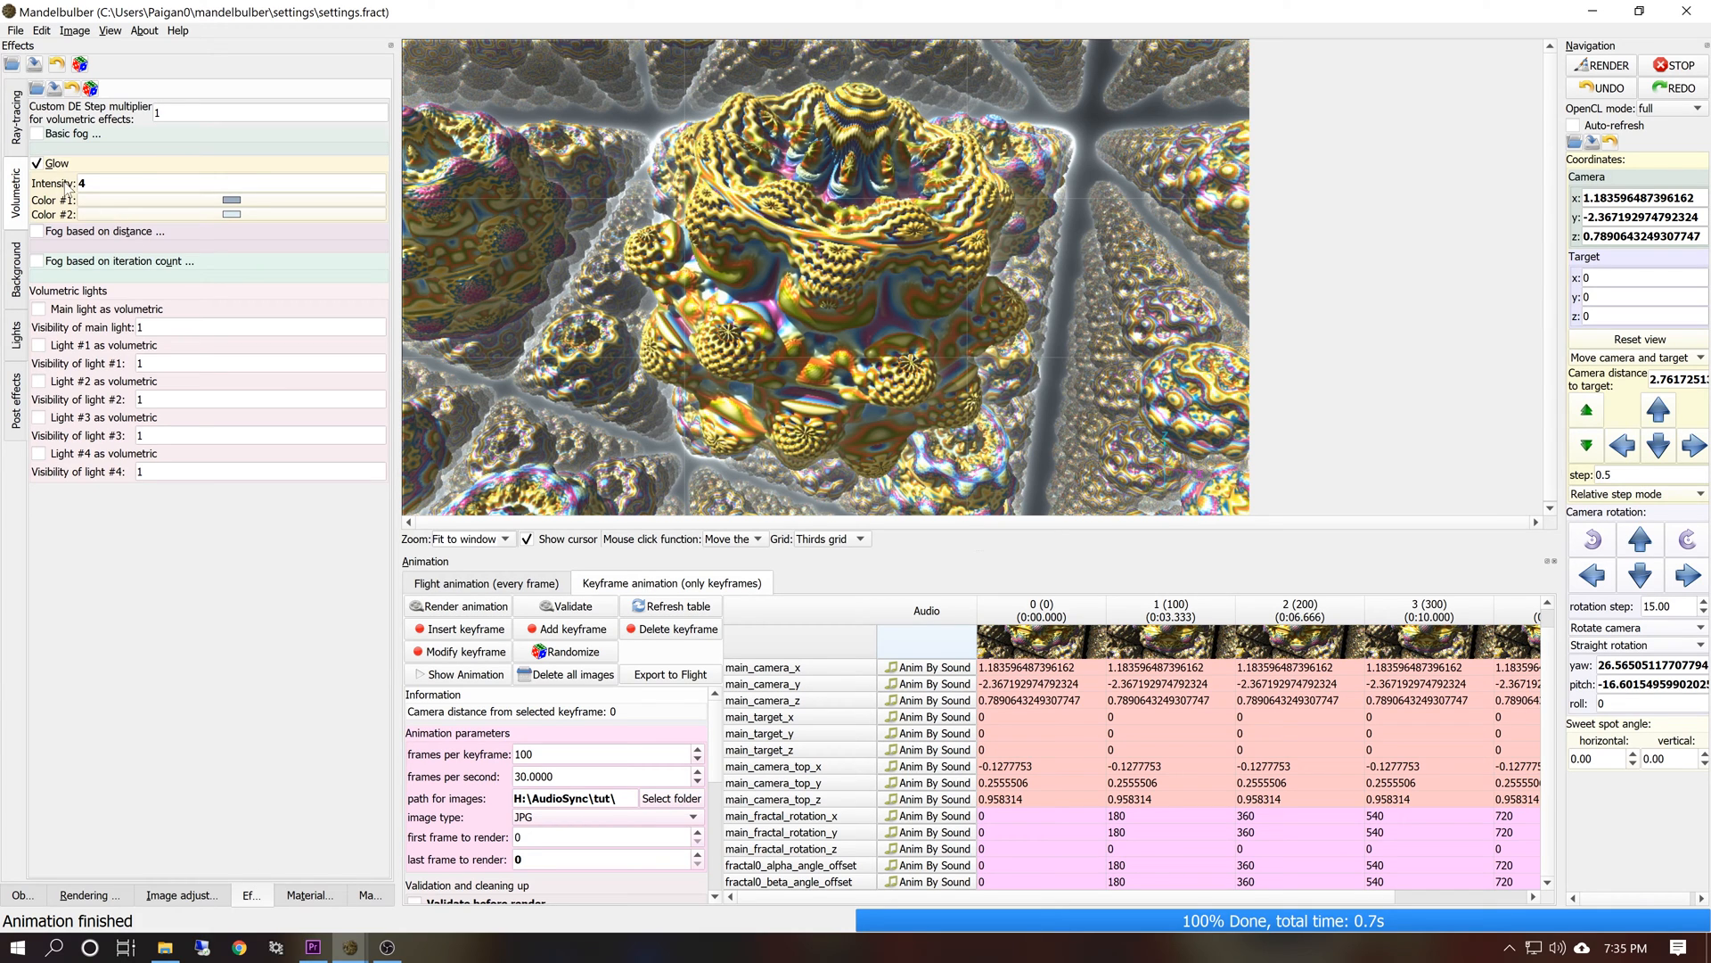
right_click(94, 185)
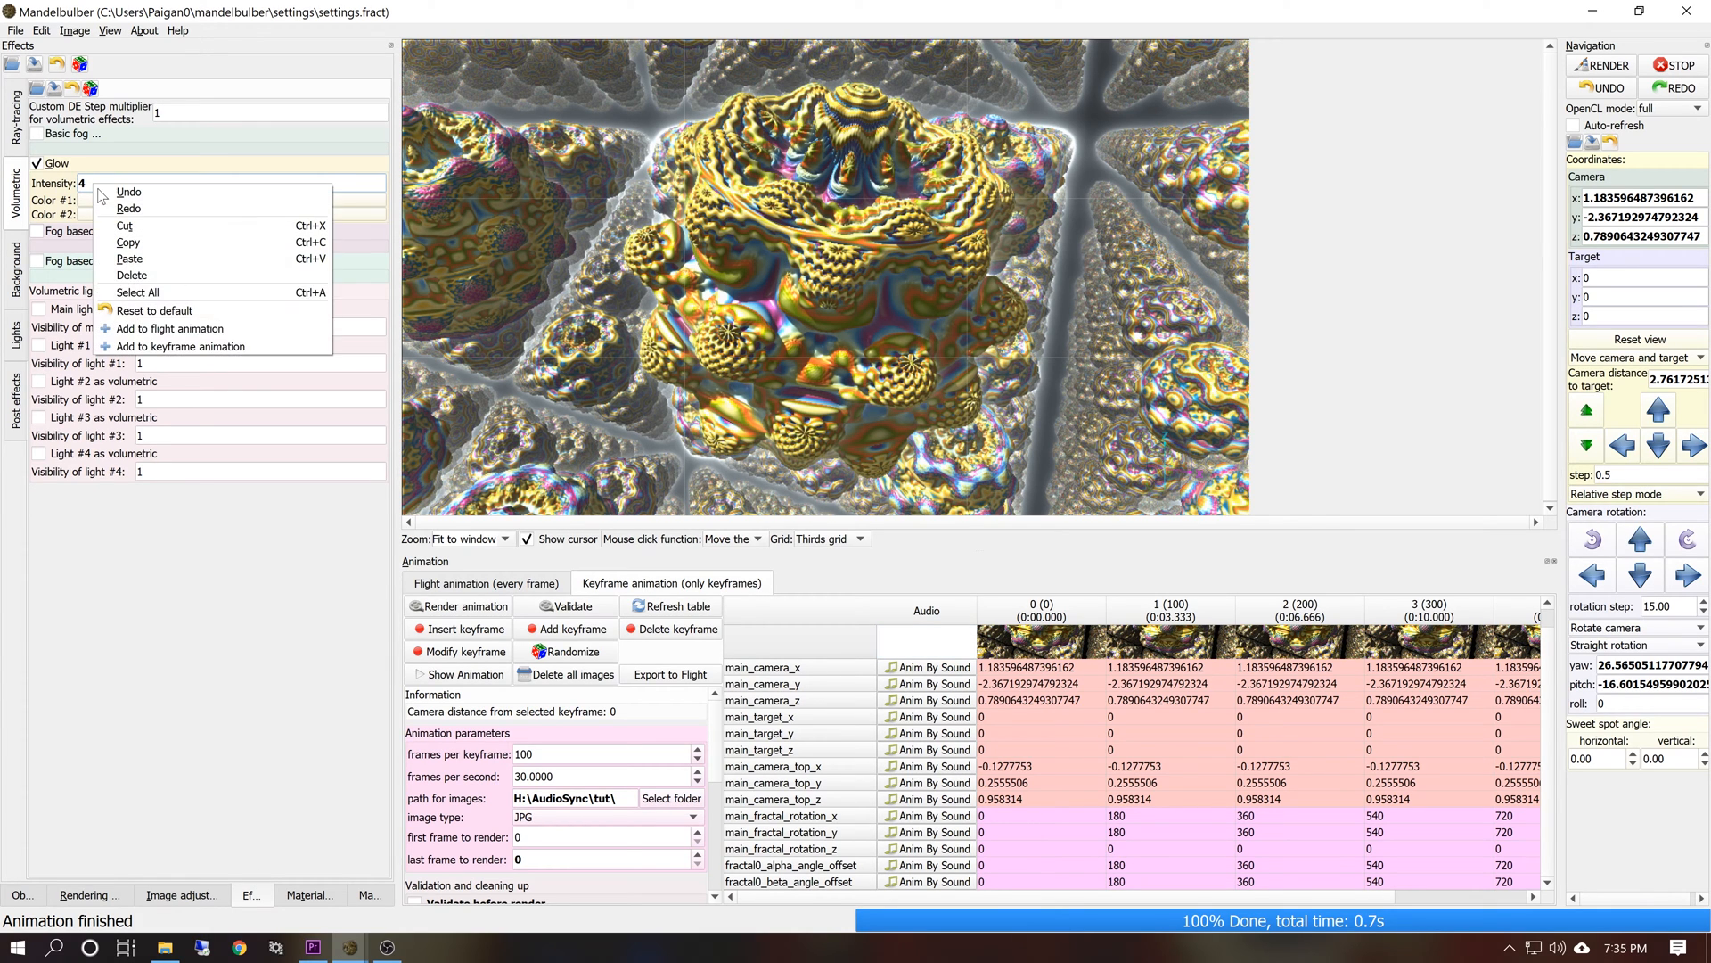
left_click(171, 348)
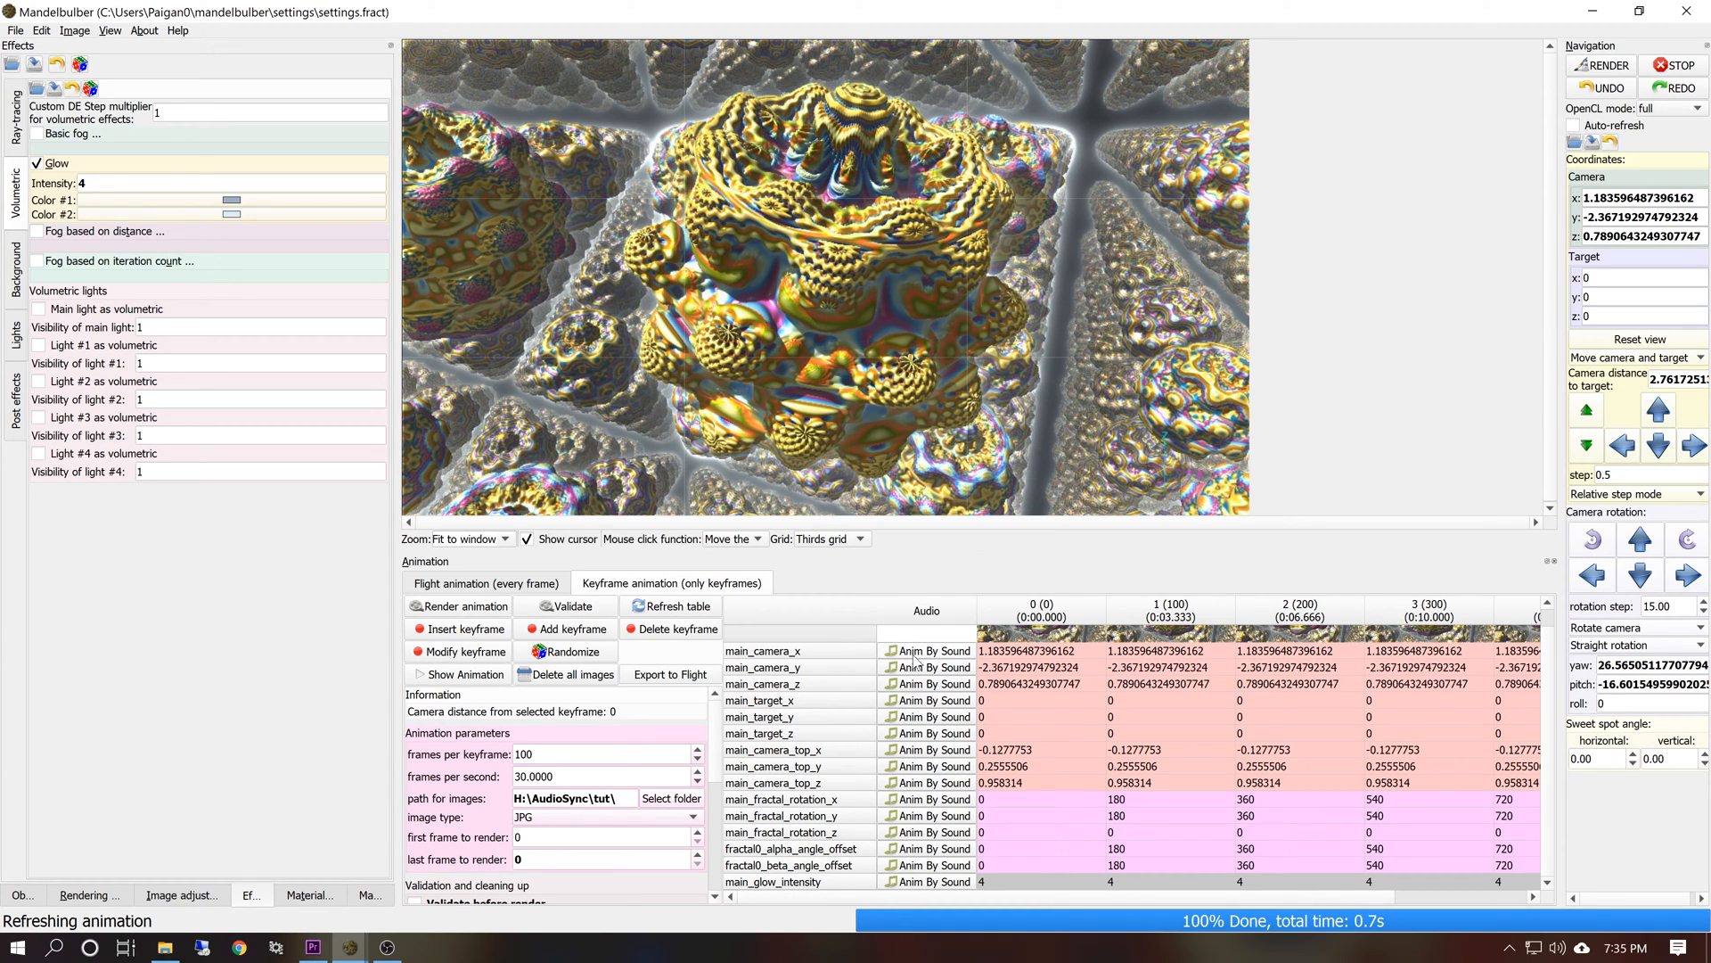
Load 1984 12-17-13.wav from E:\SINKMUSIC Masters as the audio track controlling the main_glow_intensity parameter
left_click(923, 884)
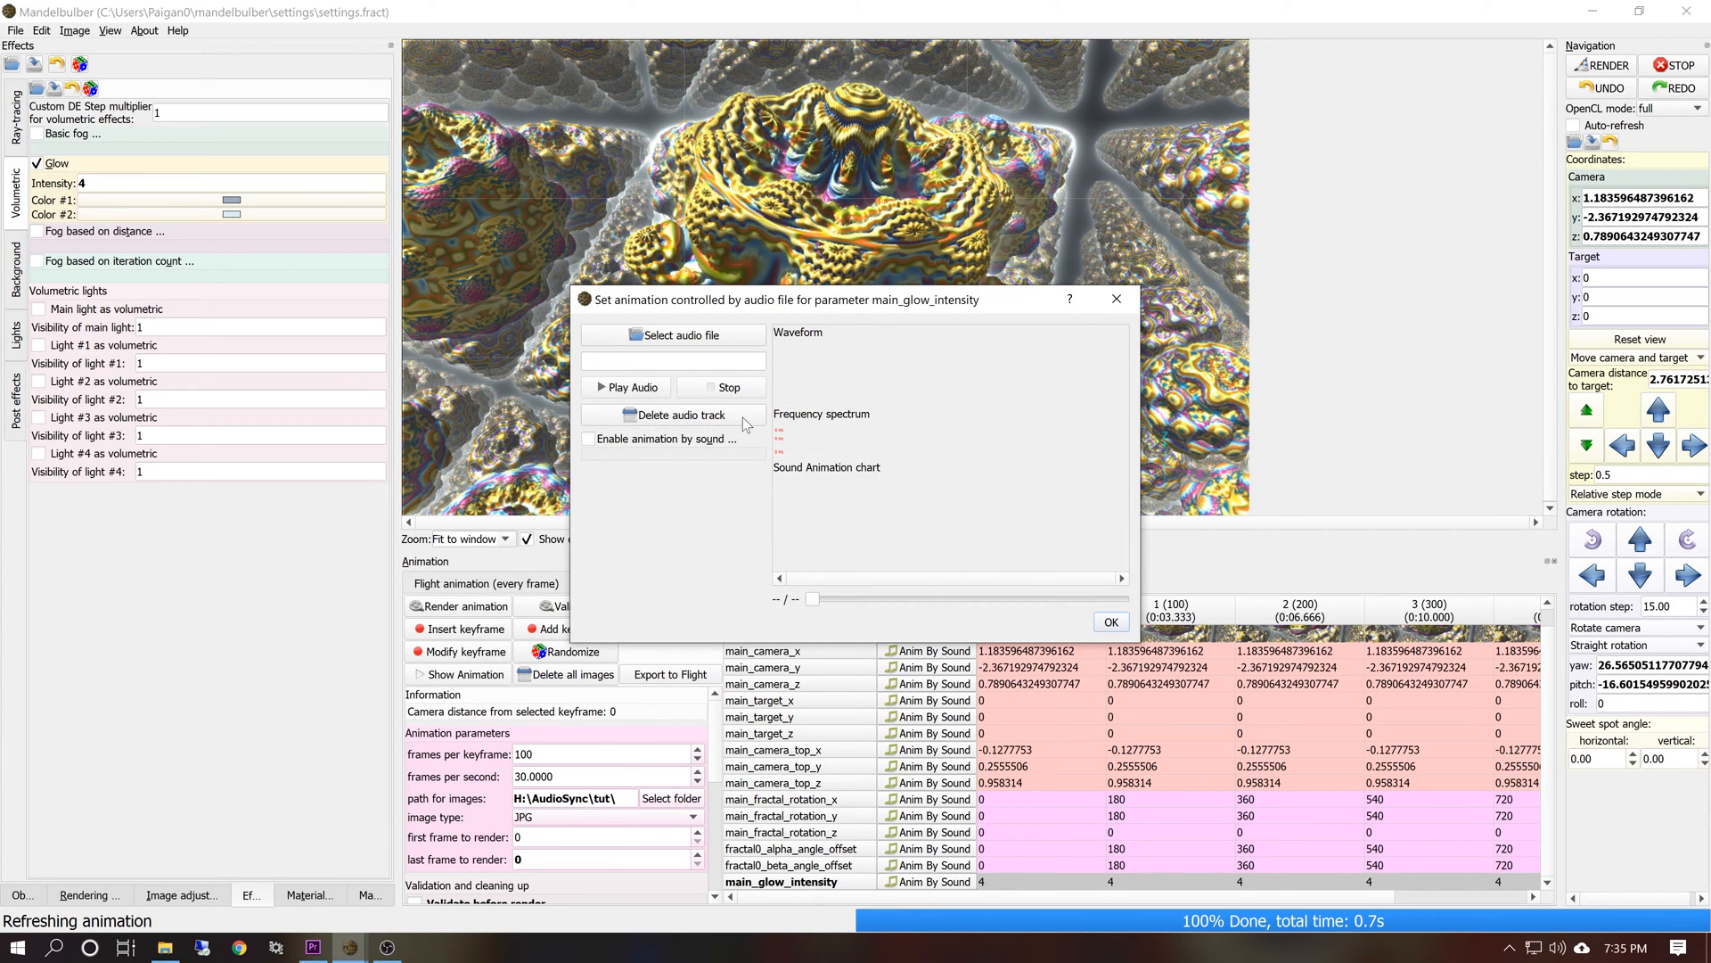
left_click(656, 337)
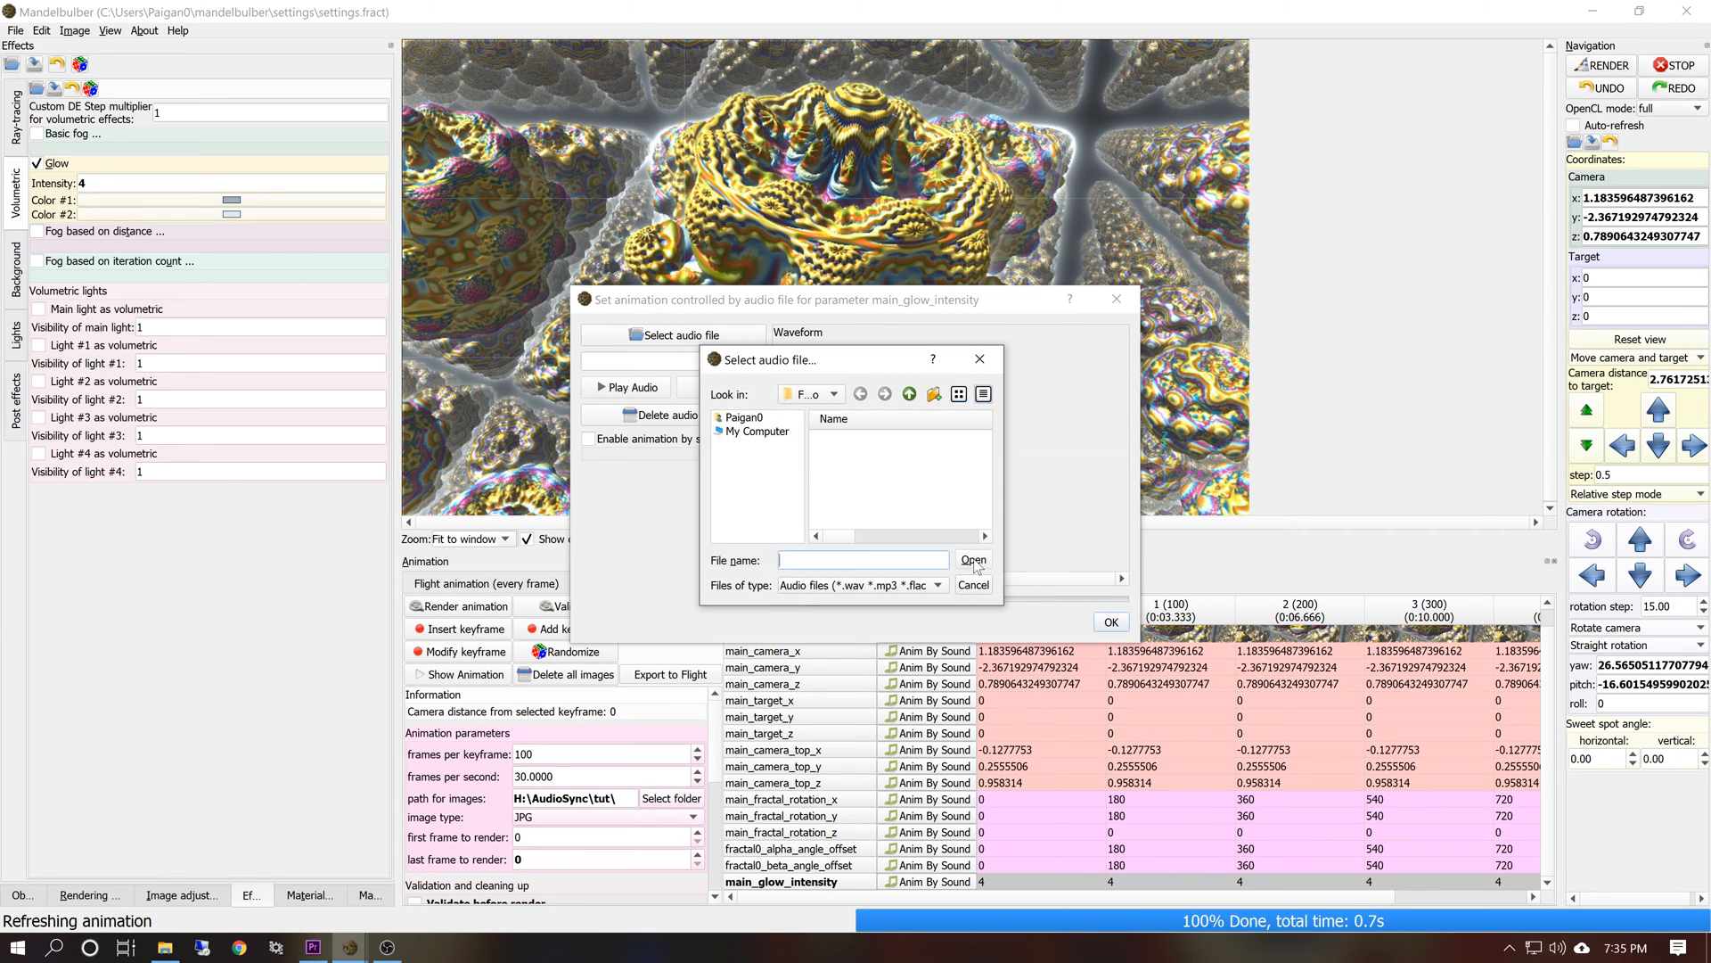
left_click(757, 431)
left_click(842, 475)
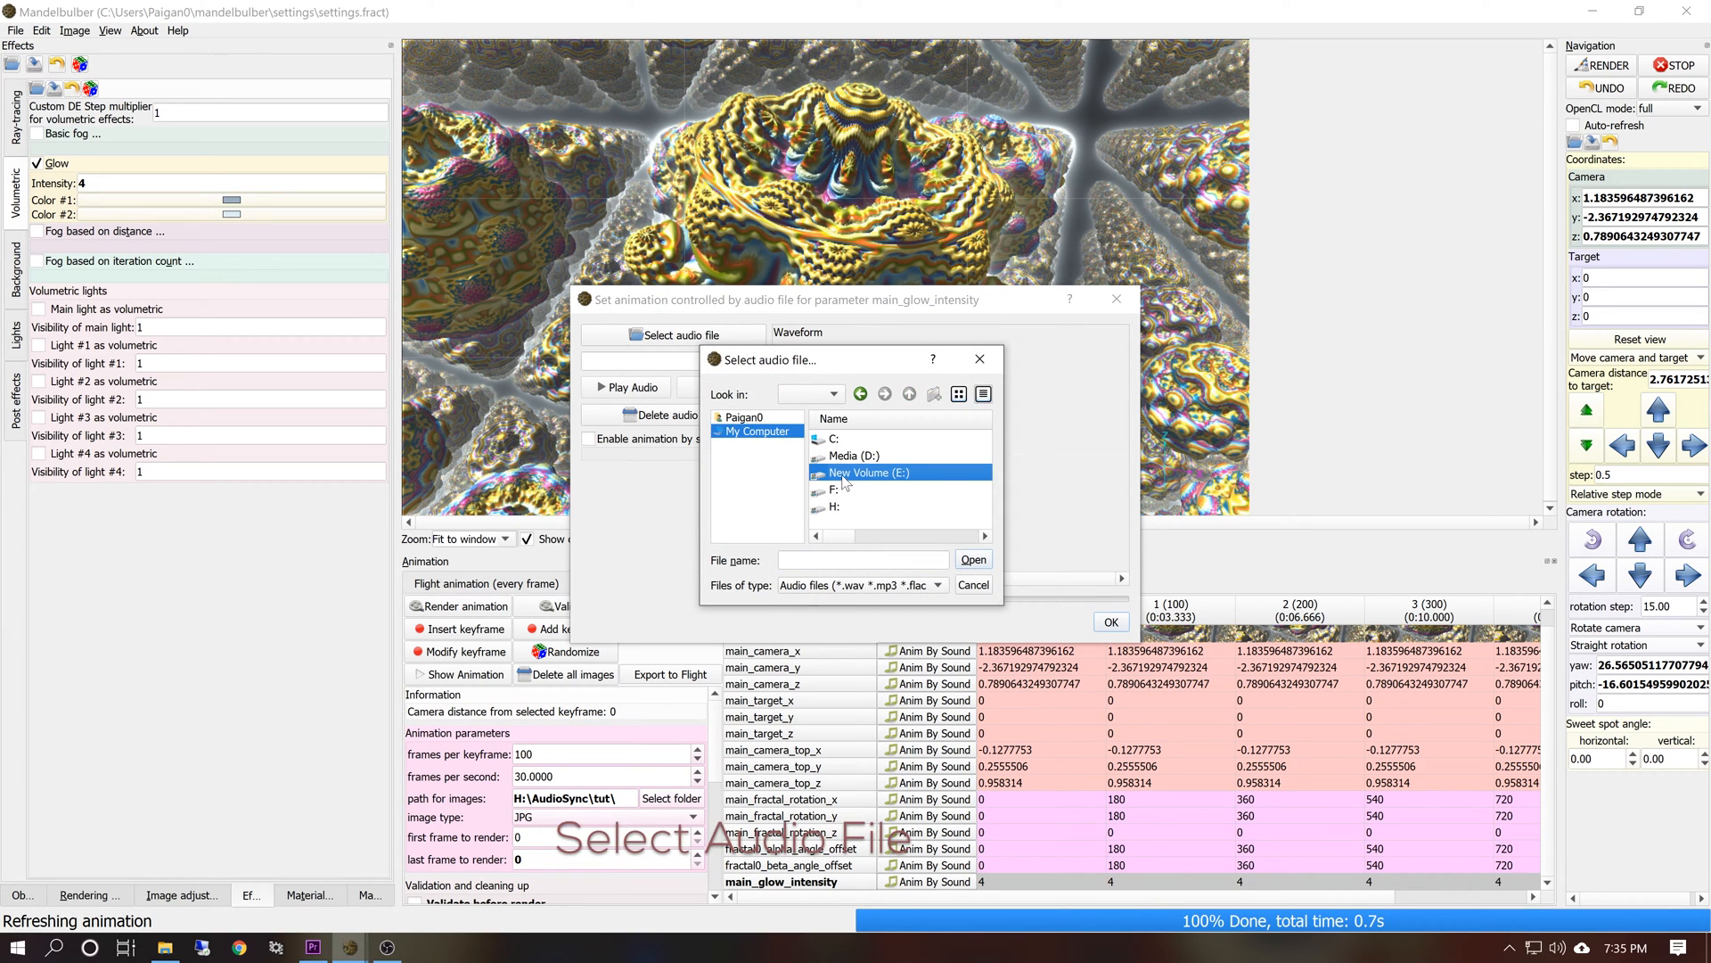
double_click(845, 476)
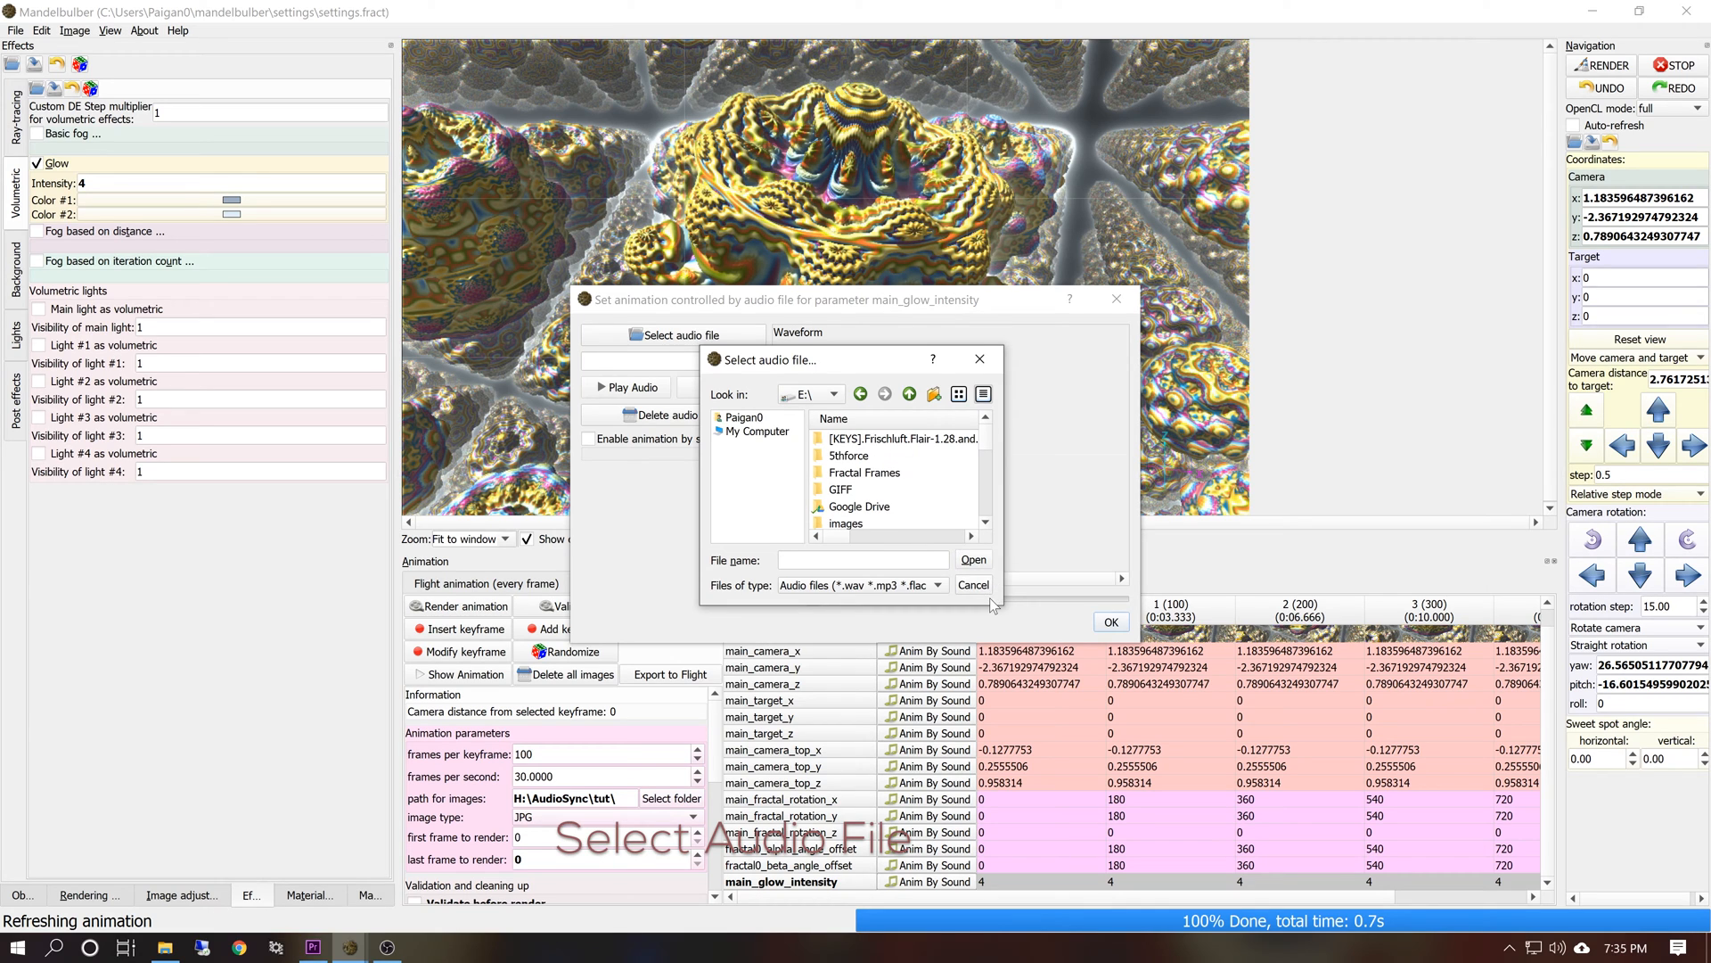
left_click_drag(996, 599, 1127, 813)
double_click(861, 560)
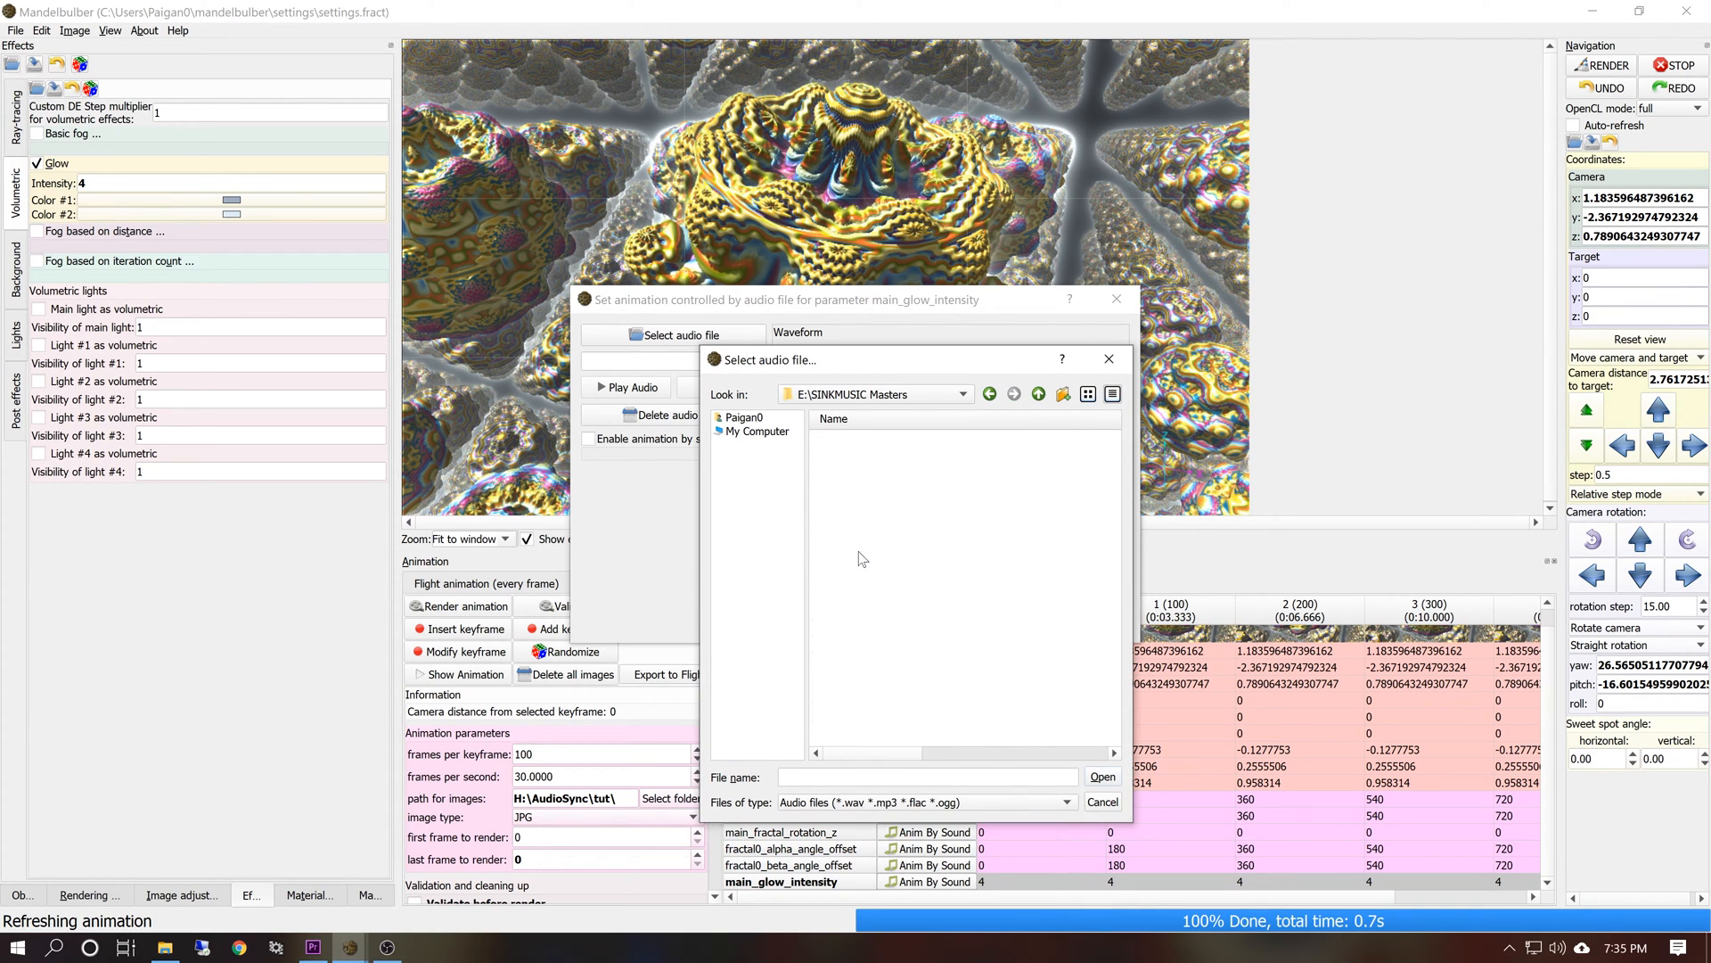
left_click(881, 491)
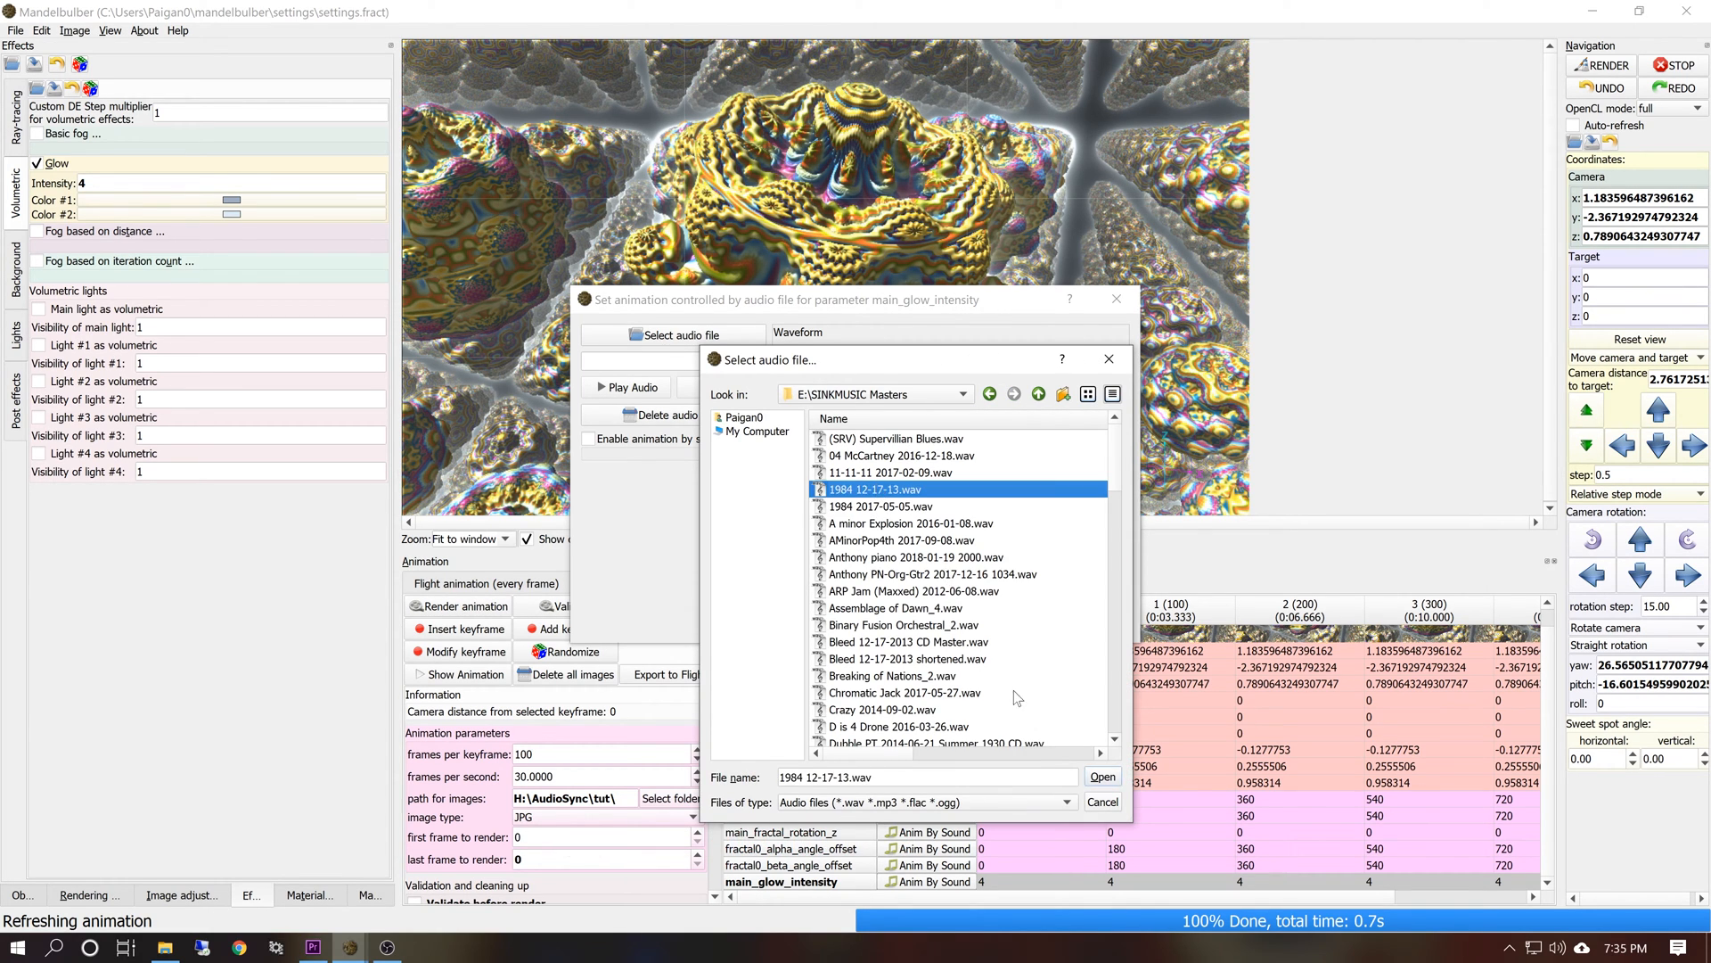
left_click(1102, 779)
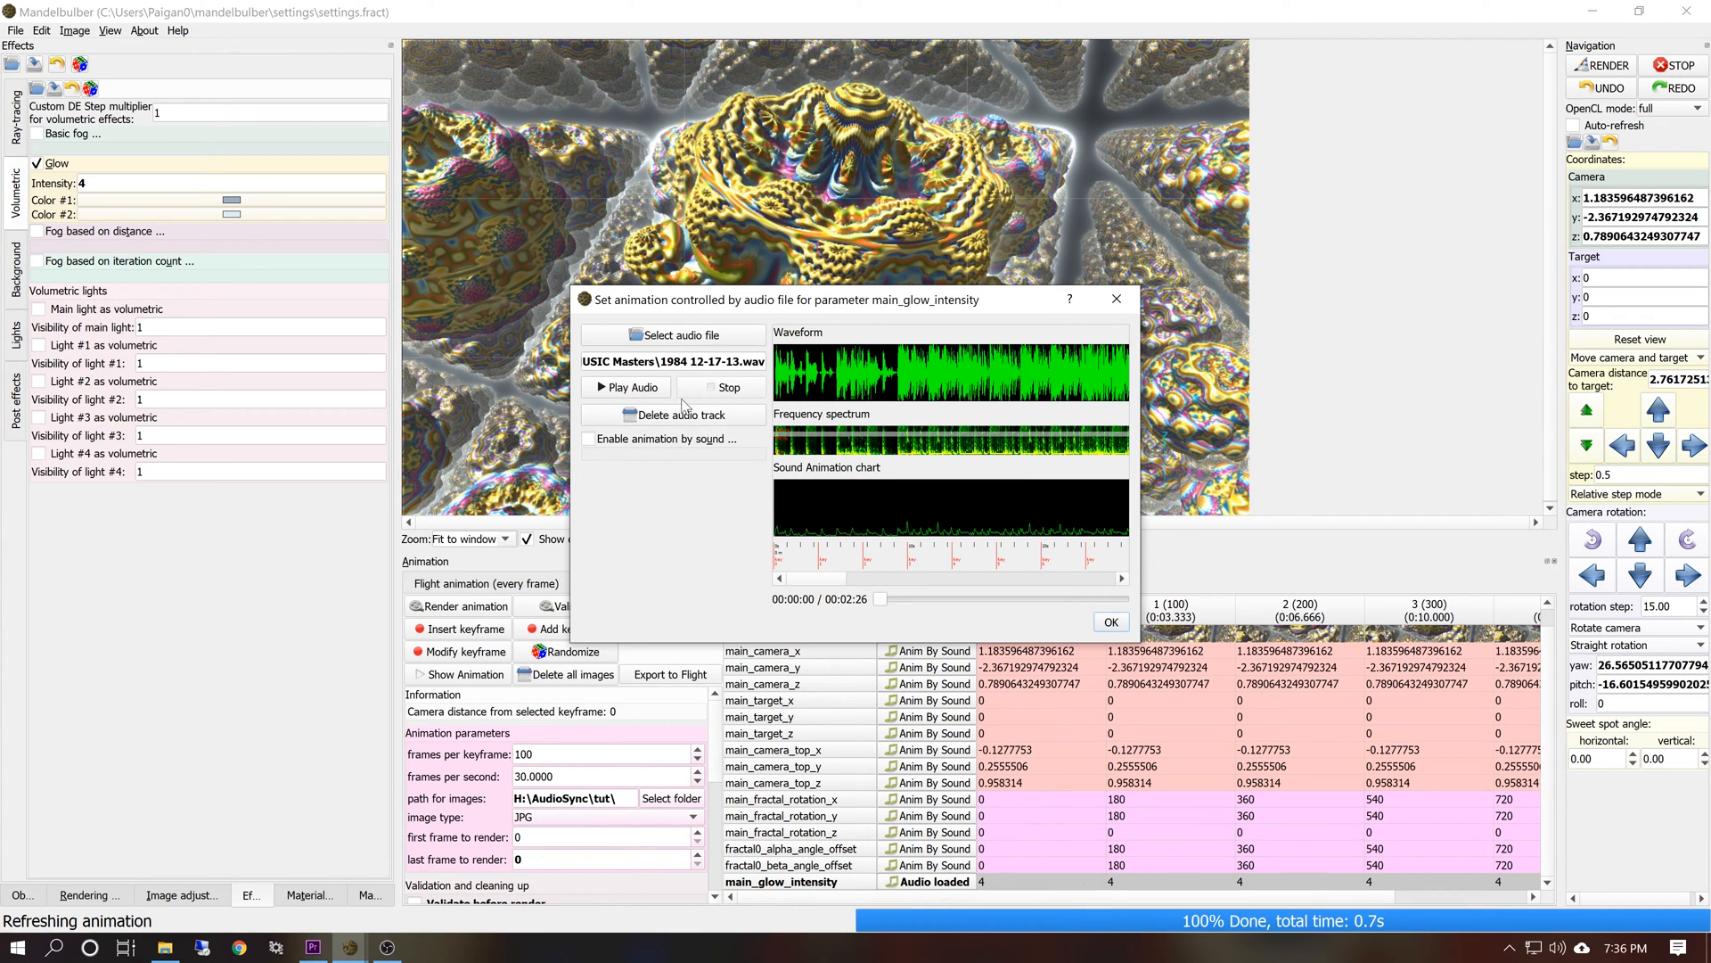
Play a short preview of the loaded audio and enlarge the sound animation window to inspect the full frequency spectrum
left_click(638, 389)
left_click(638, 389)
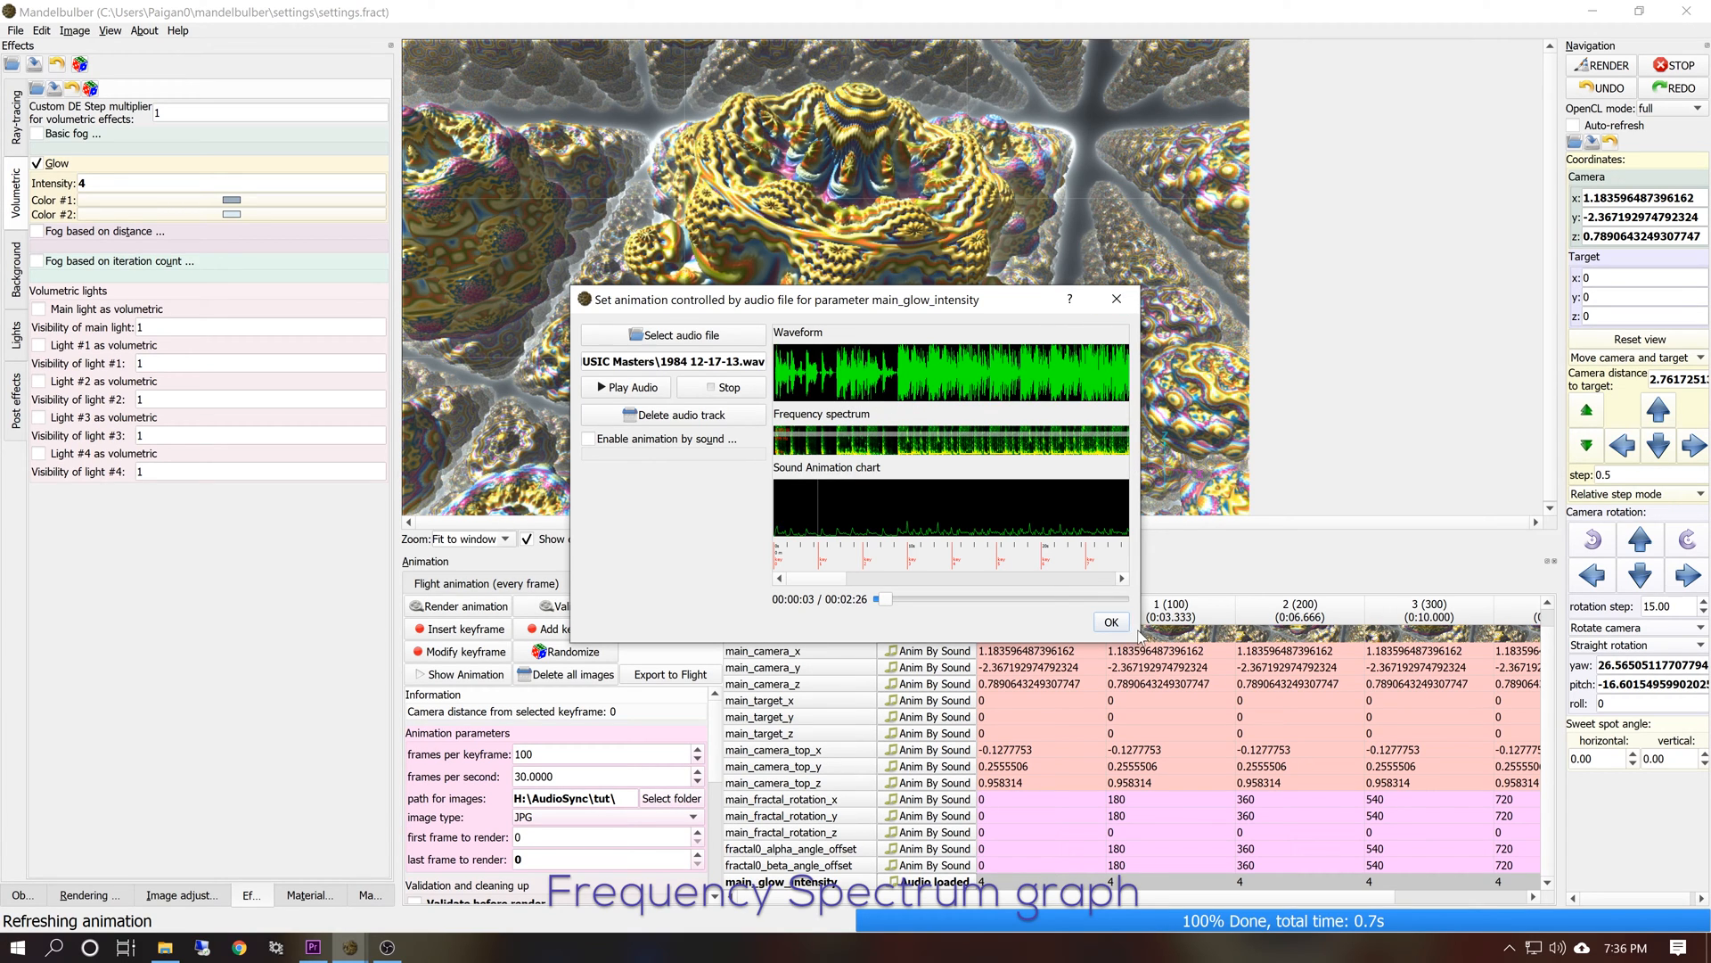
left_click_drag(1134, 640, 1637, 906)
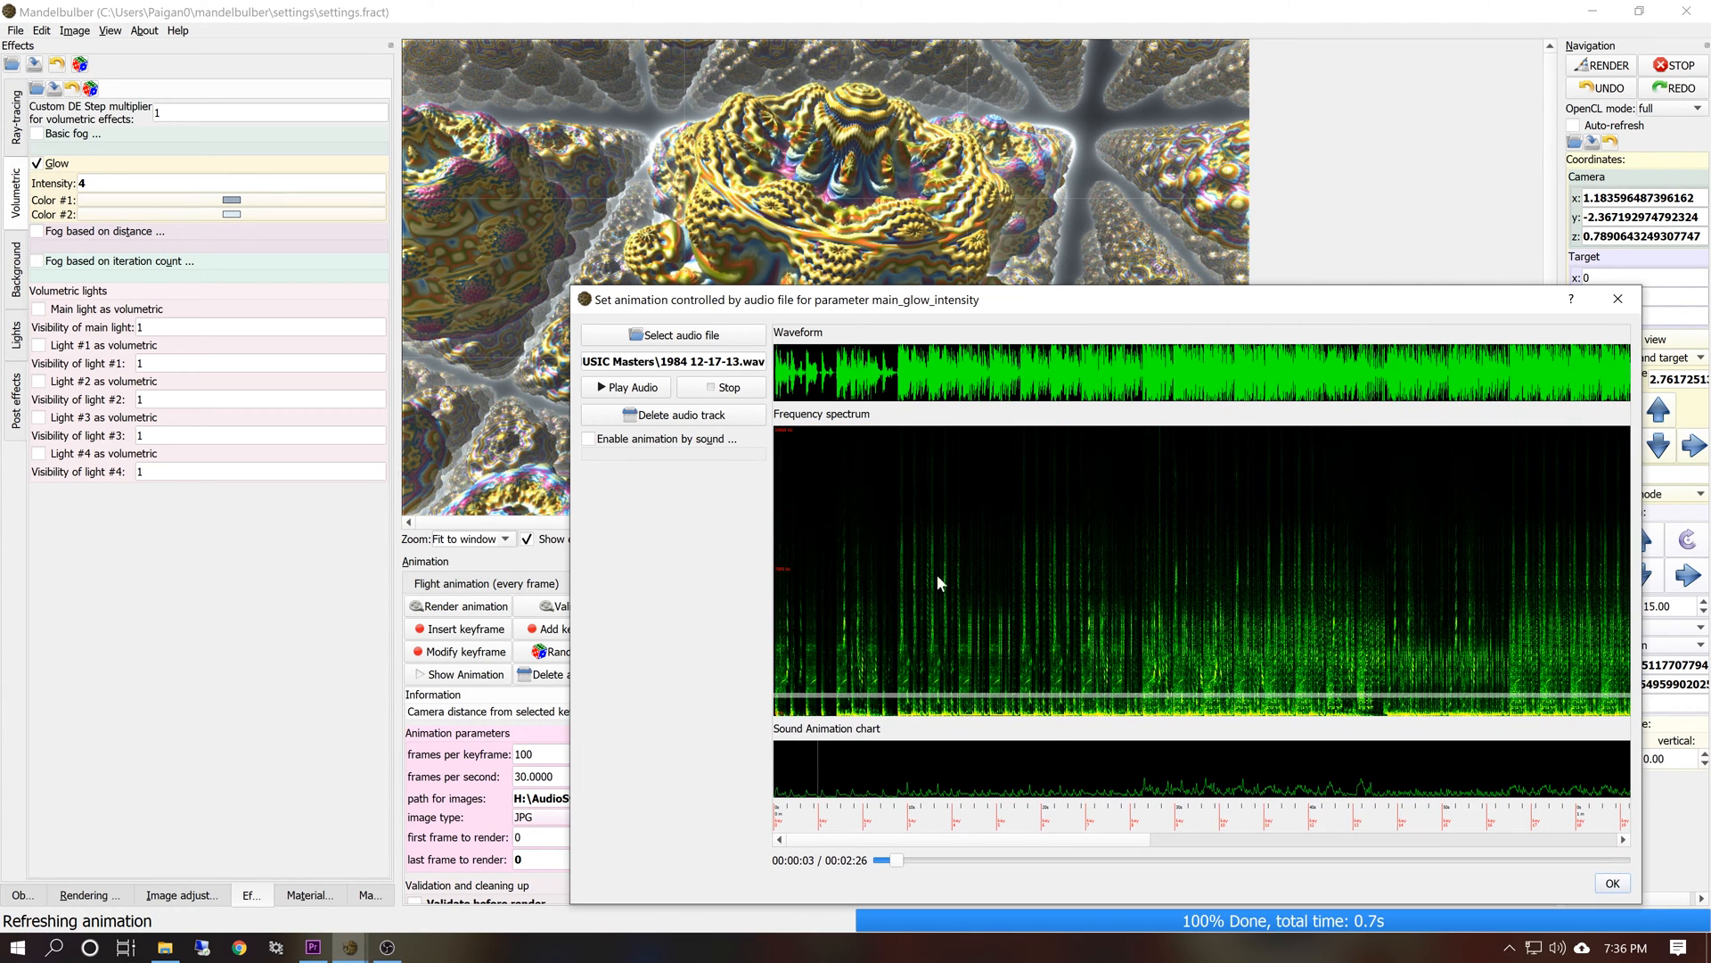
left_click_drag(564, 398, 53, 399)
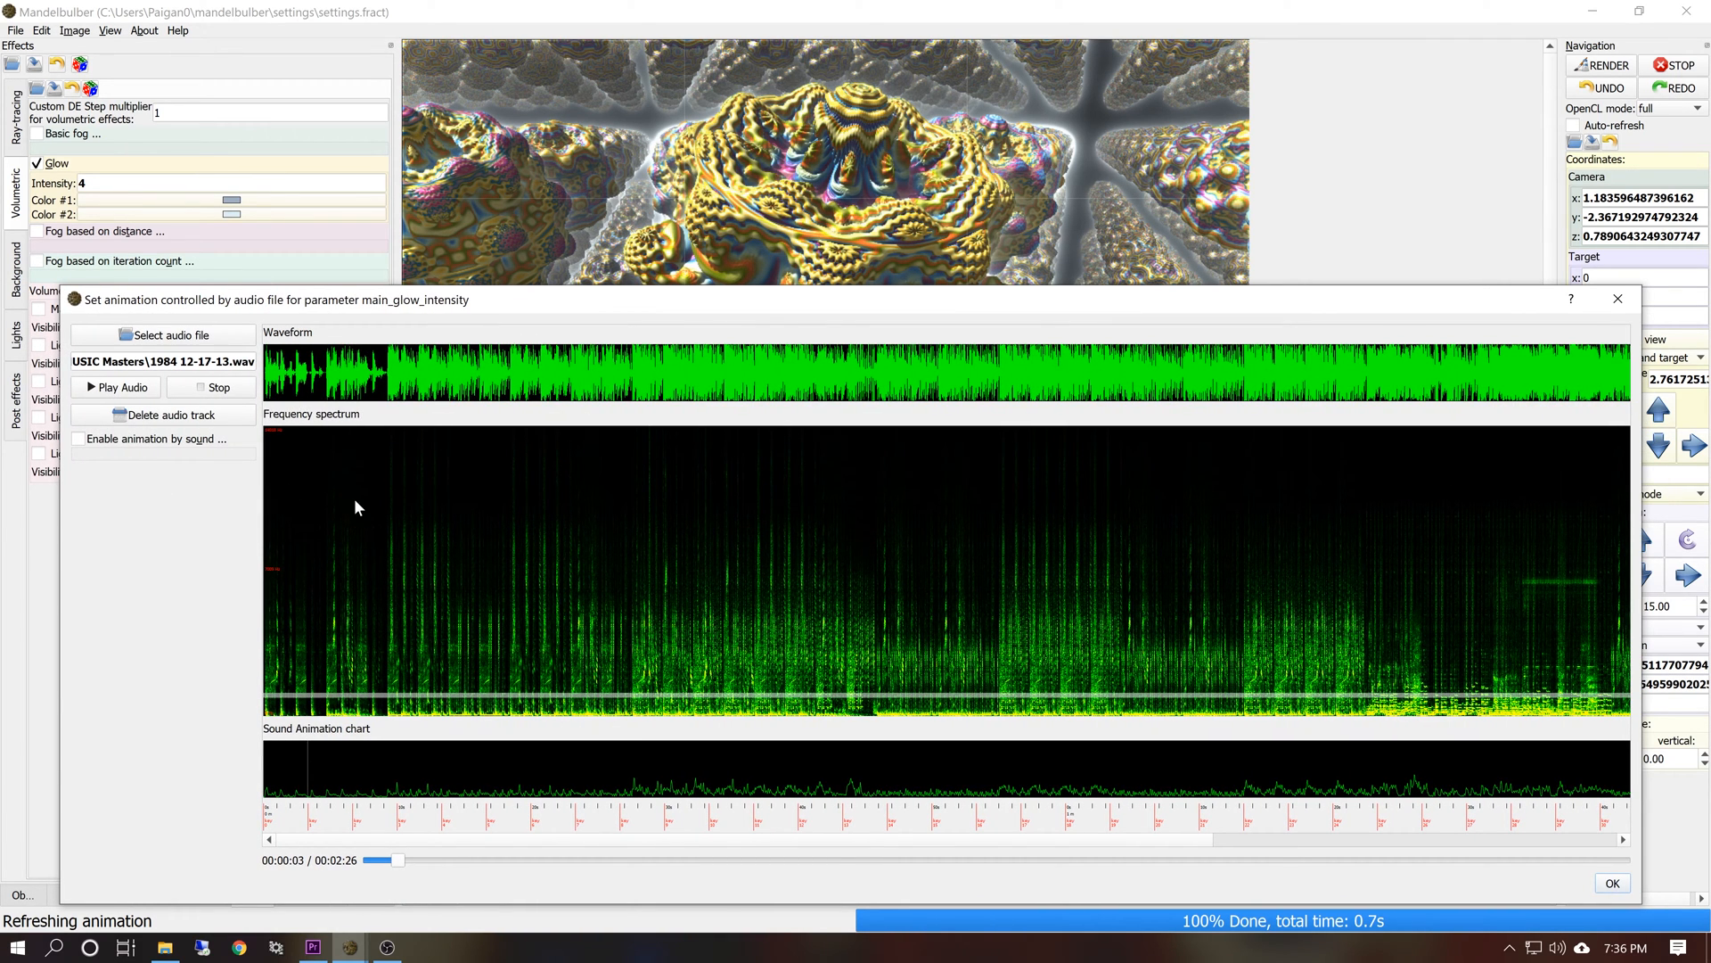
Try several frequencies of interest directly on the frequency spectrum, ending at 5168
left_click(475, 539)
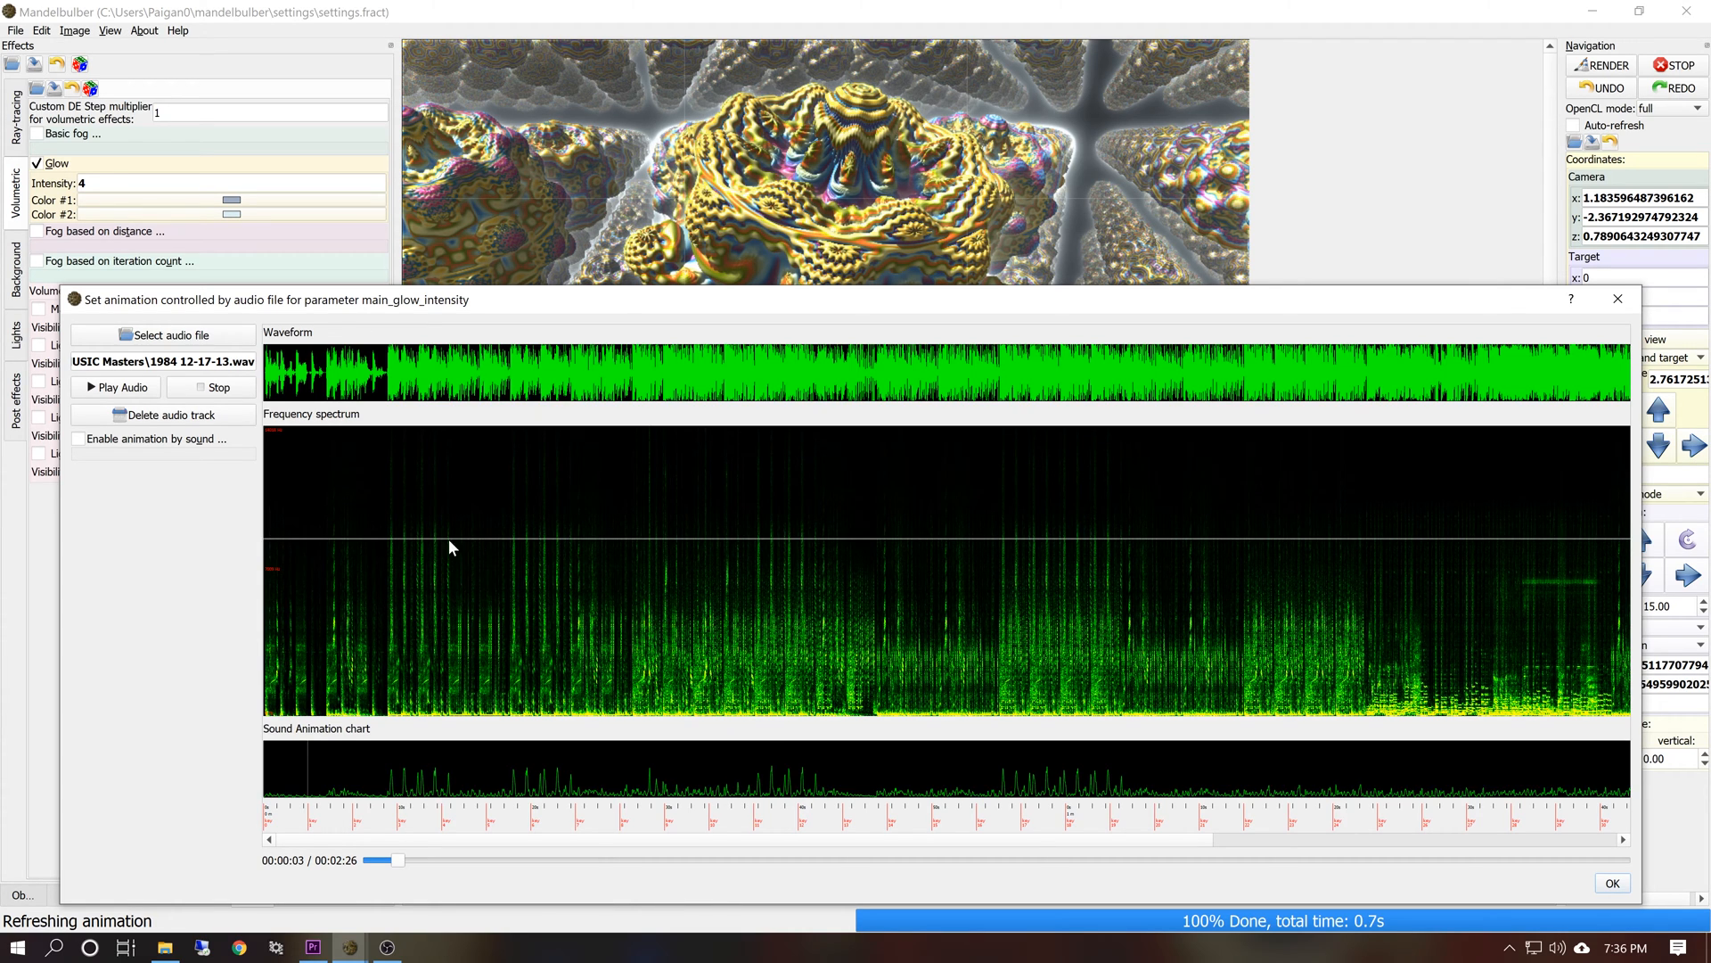
left_click(433, 519)
left_click(439, 532)
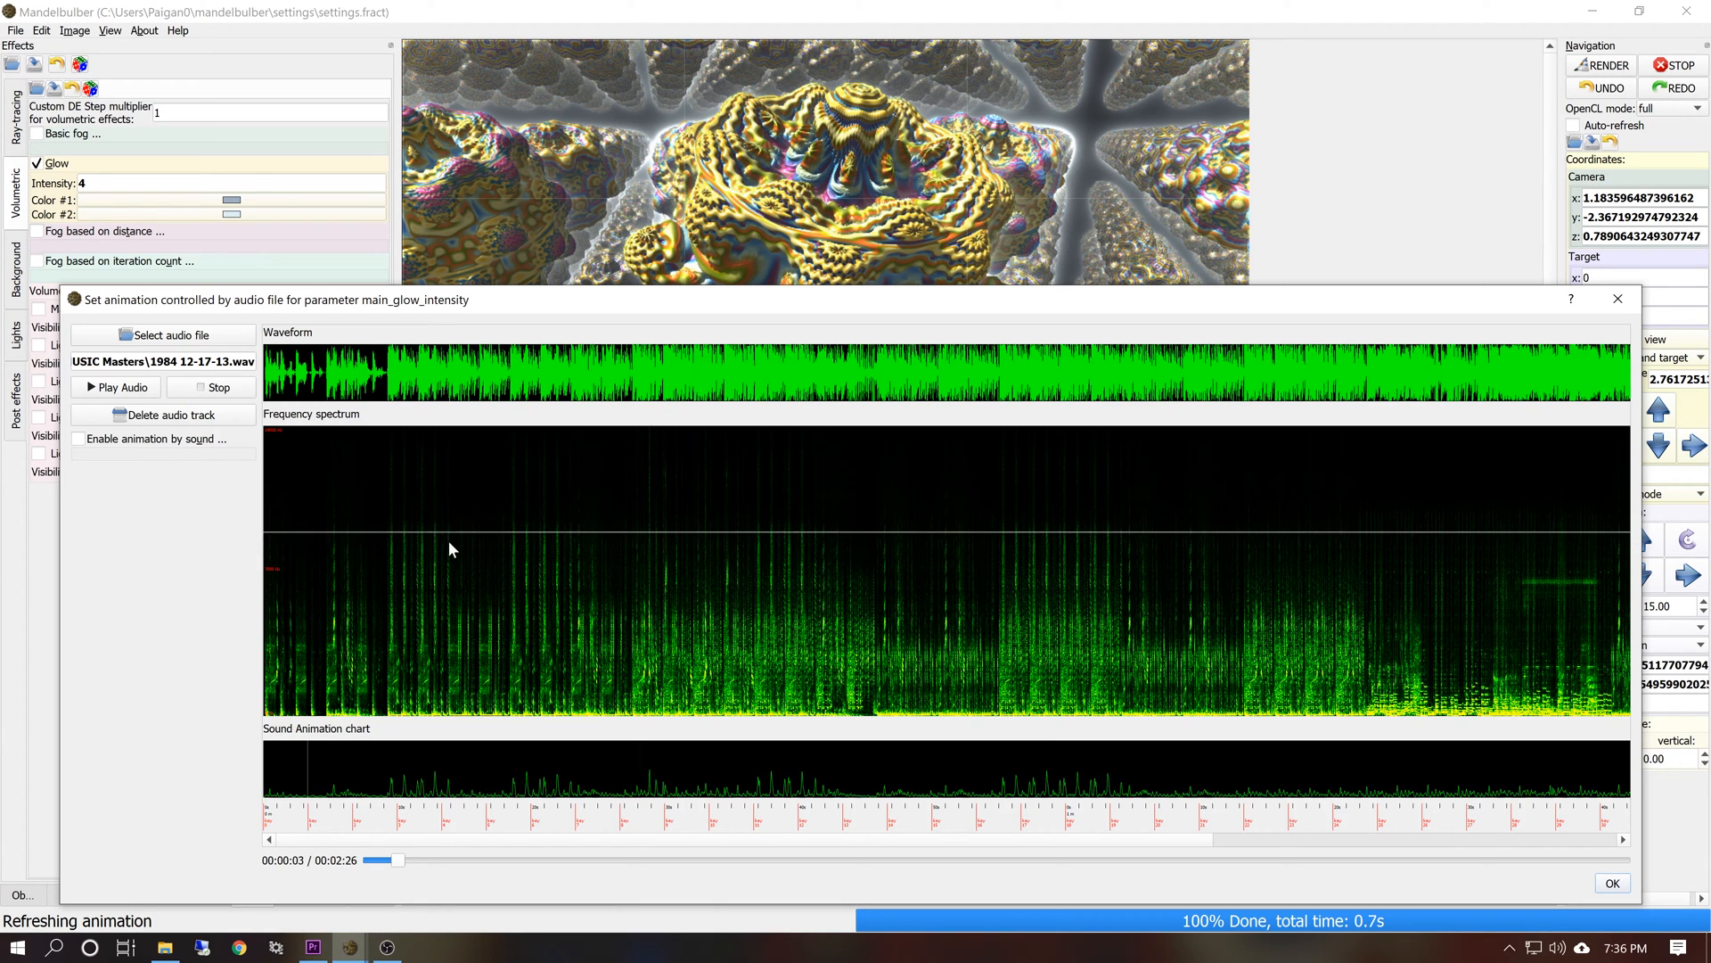
left_click(455, 524)
left_click(503, 564)
left_click(522, 609)
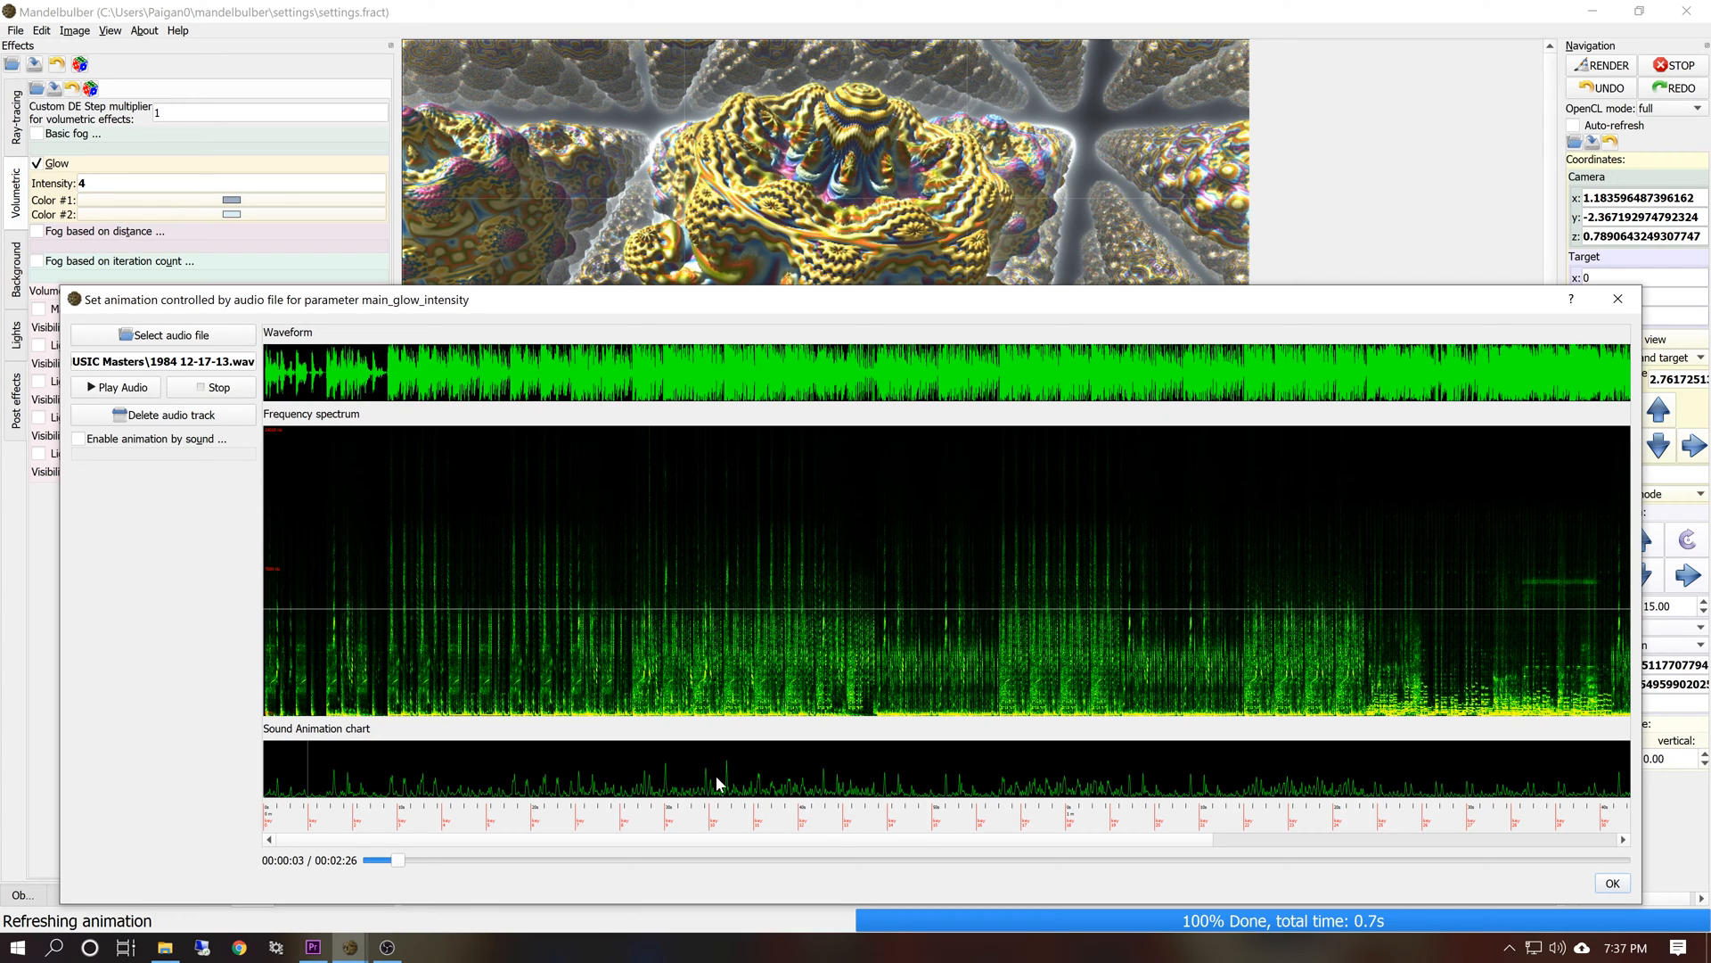
Enable animation by sound for the glow intensity with a frequency of interest of 20000 and a bandwidth of 52
left_click(78, 439)
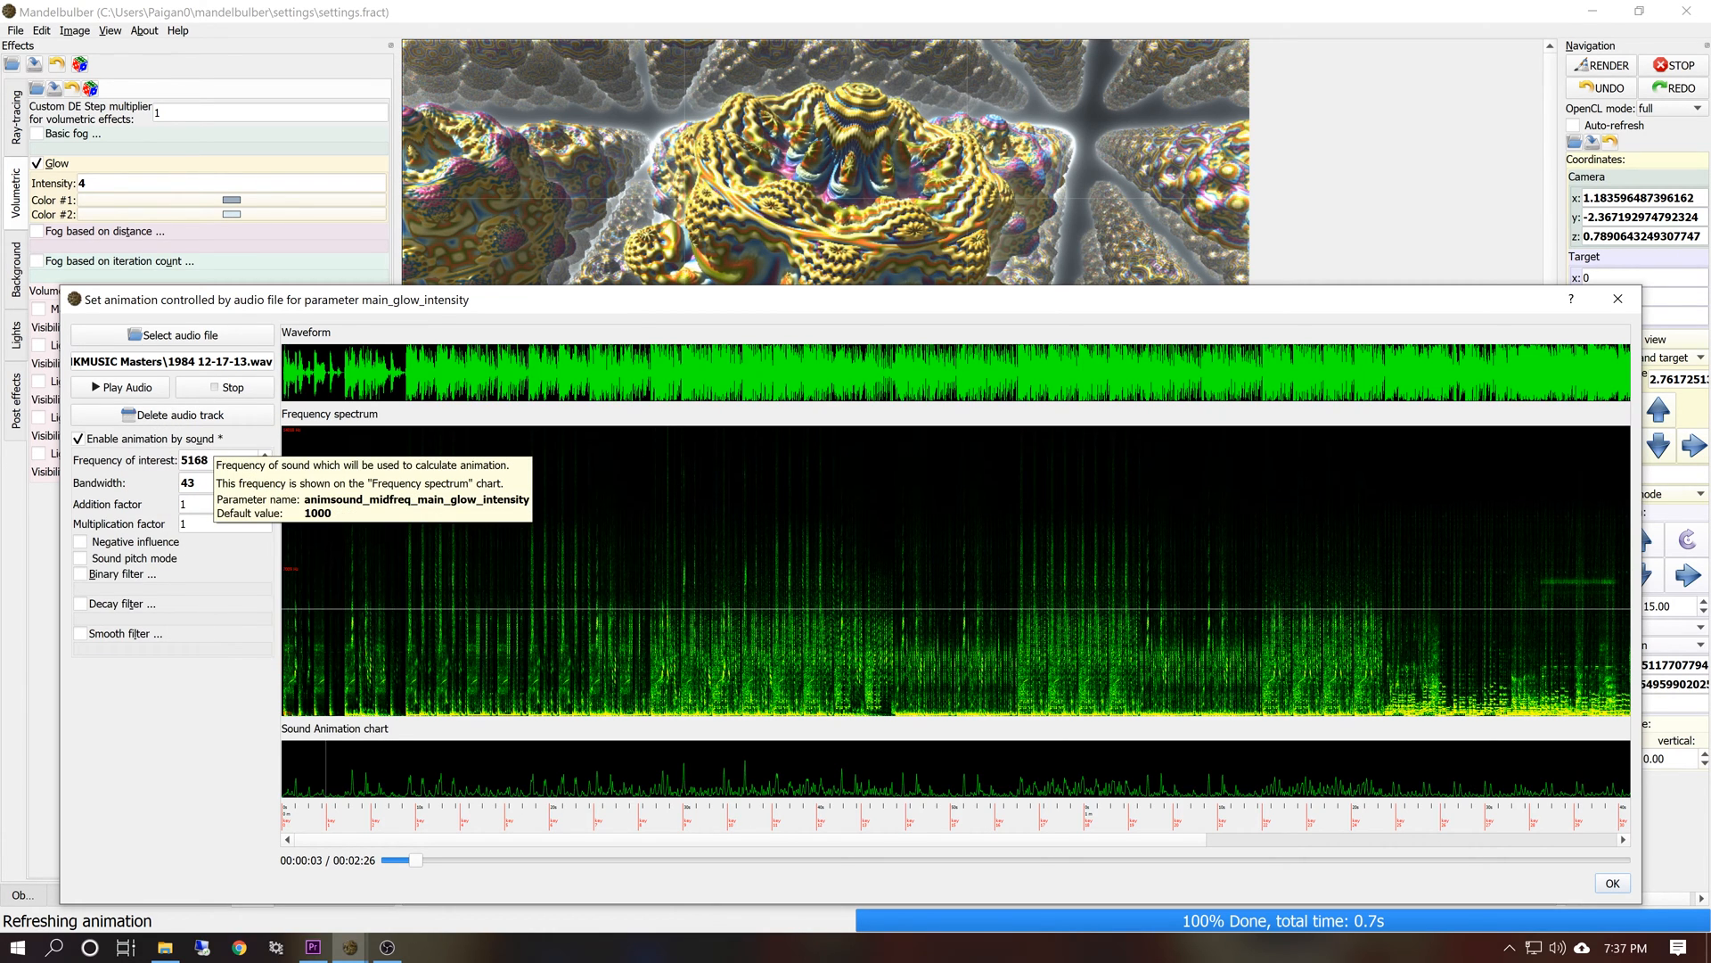
left_click(231, 486)
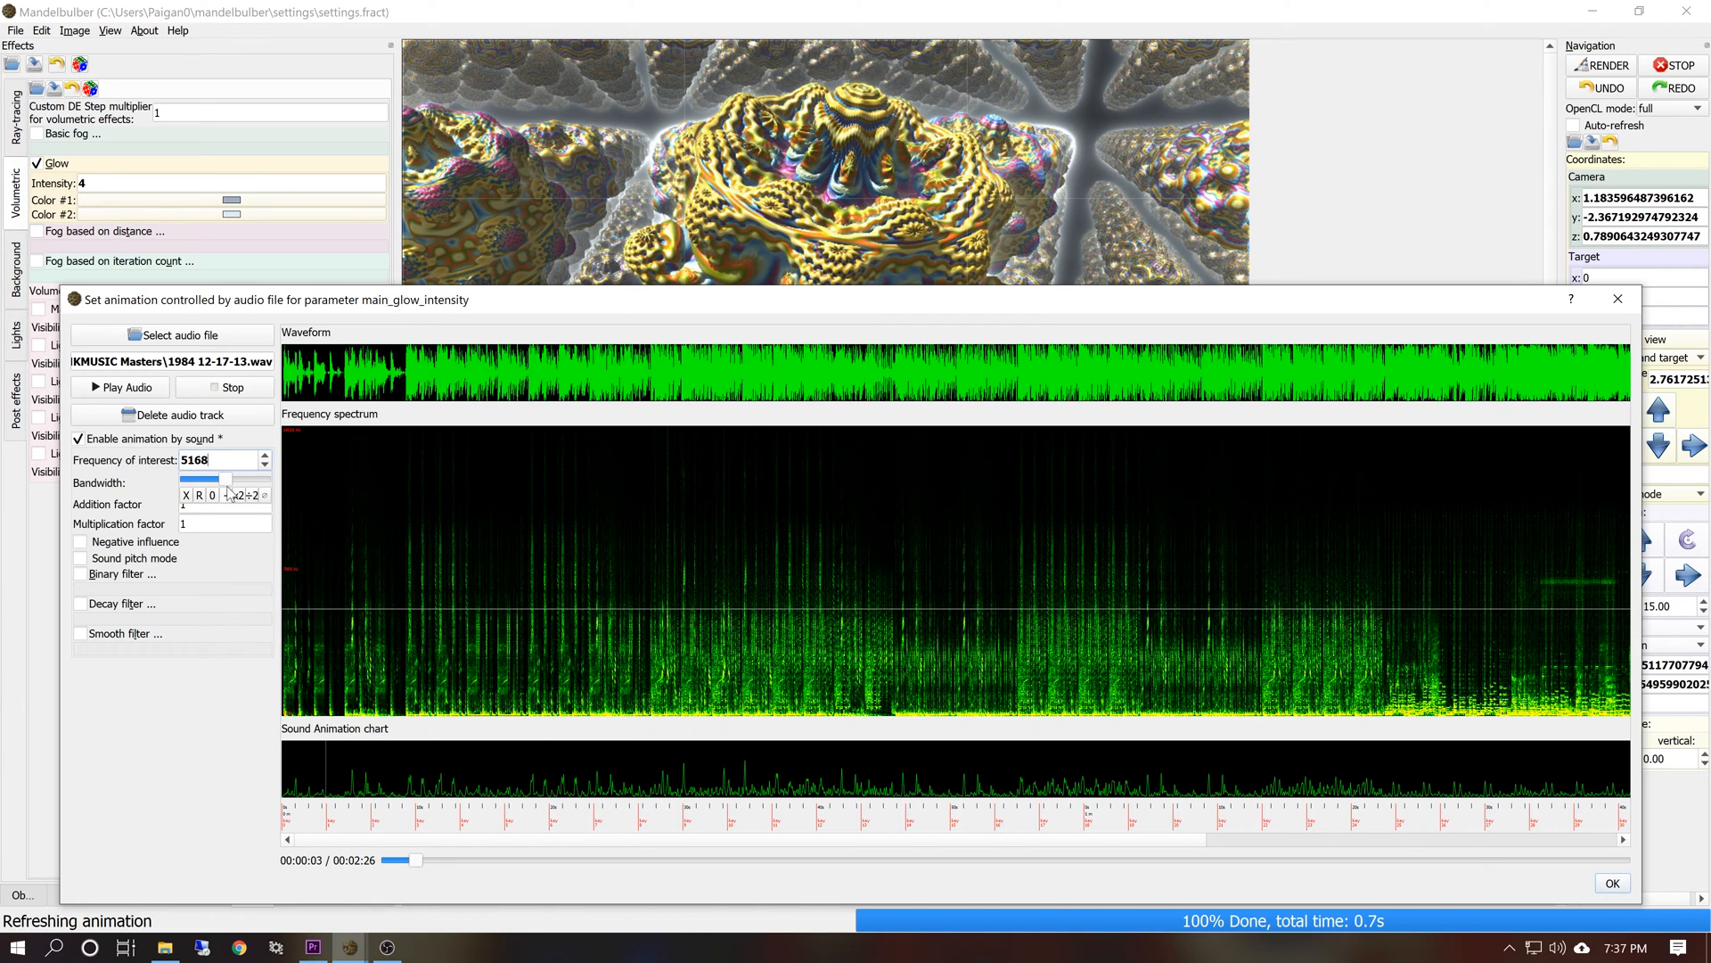
left_click_drag(226, 480, 398, 506)
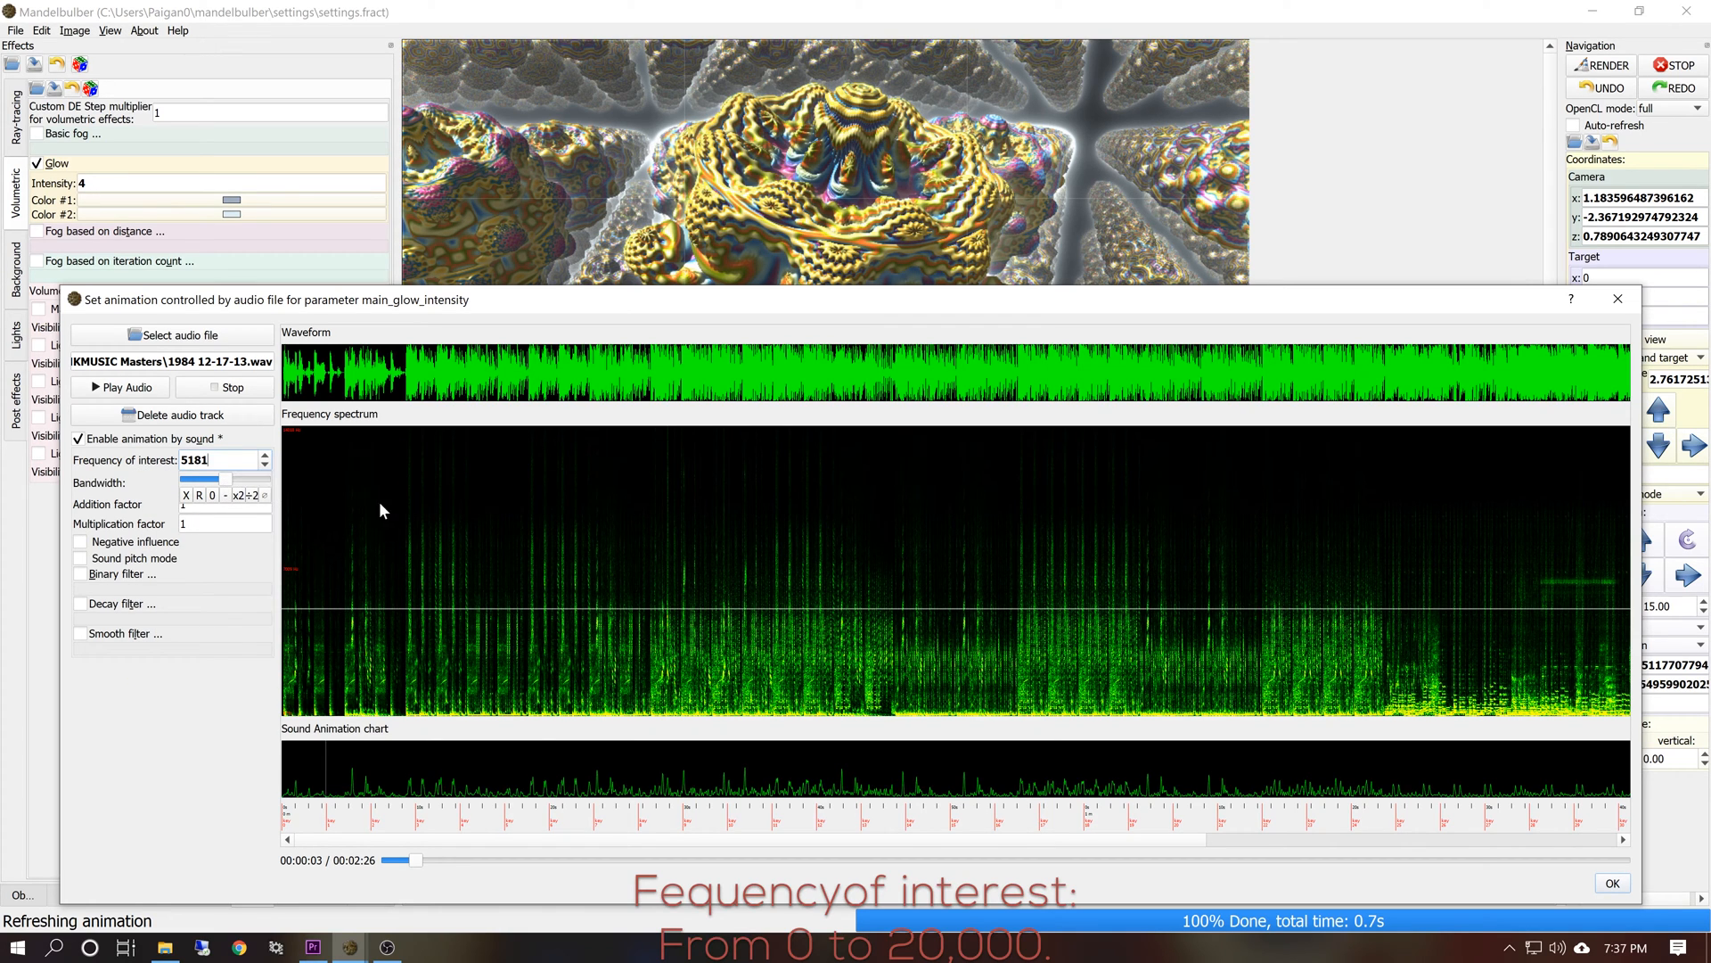
left_click(239, 496)
left_click(239, 496)
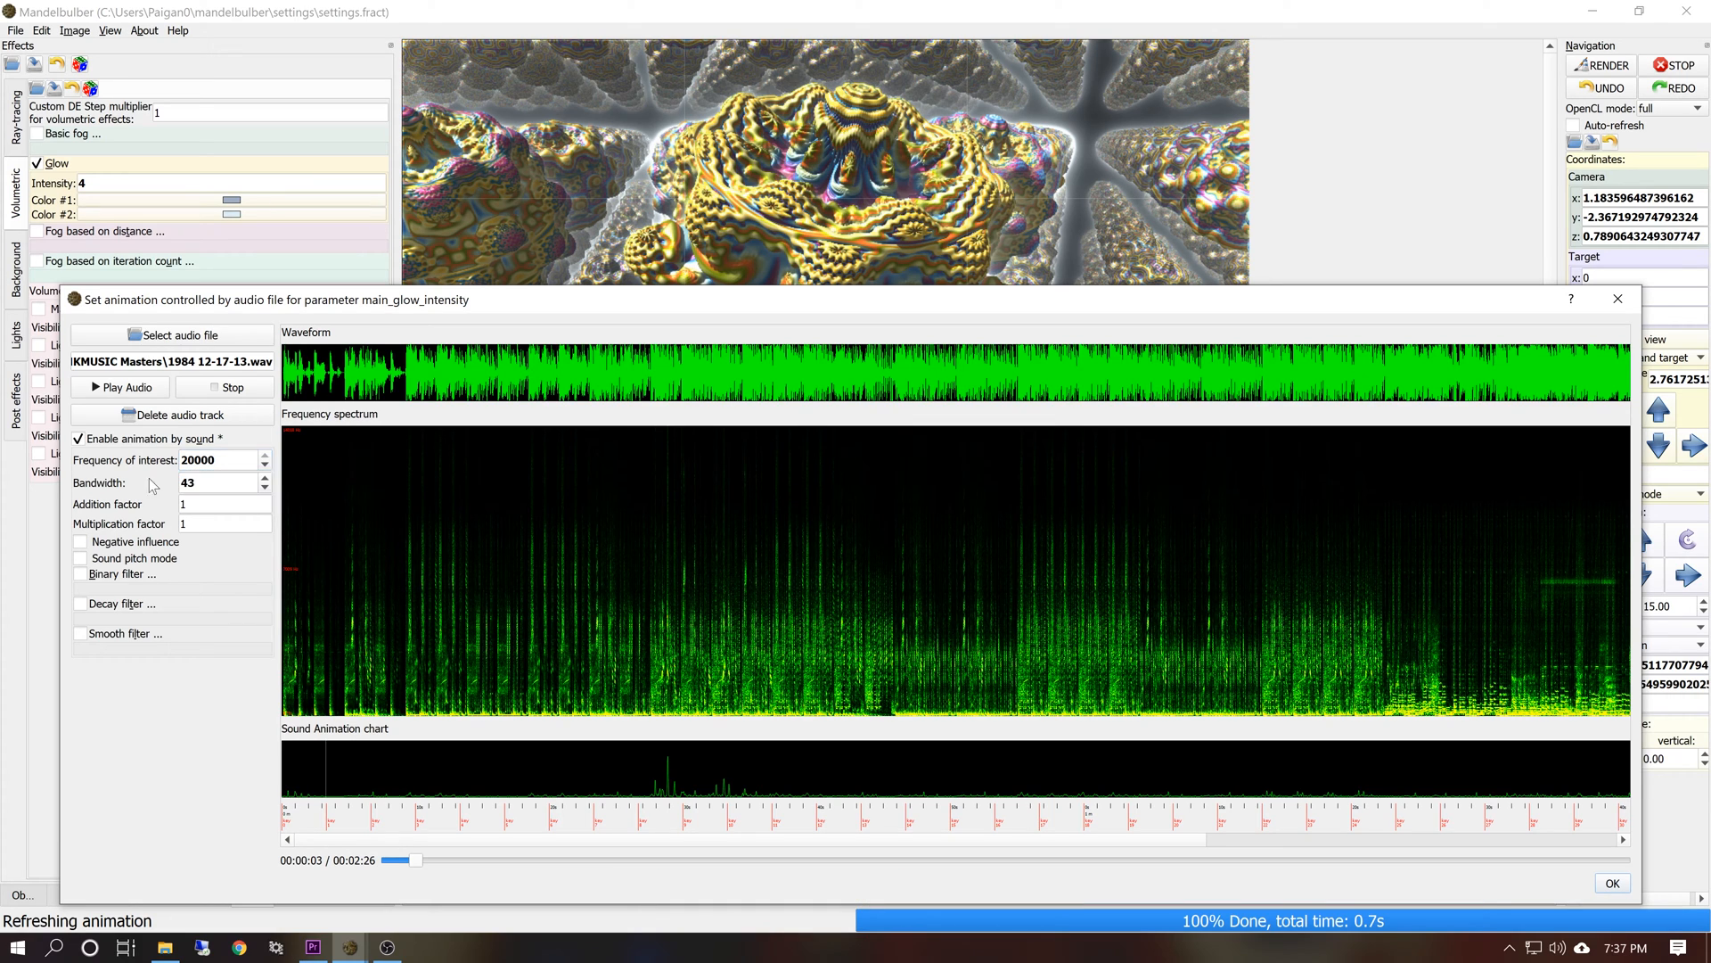
left_click(205, 484)
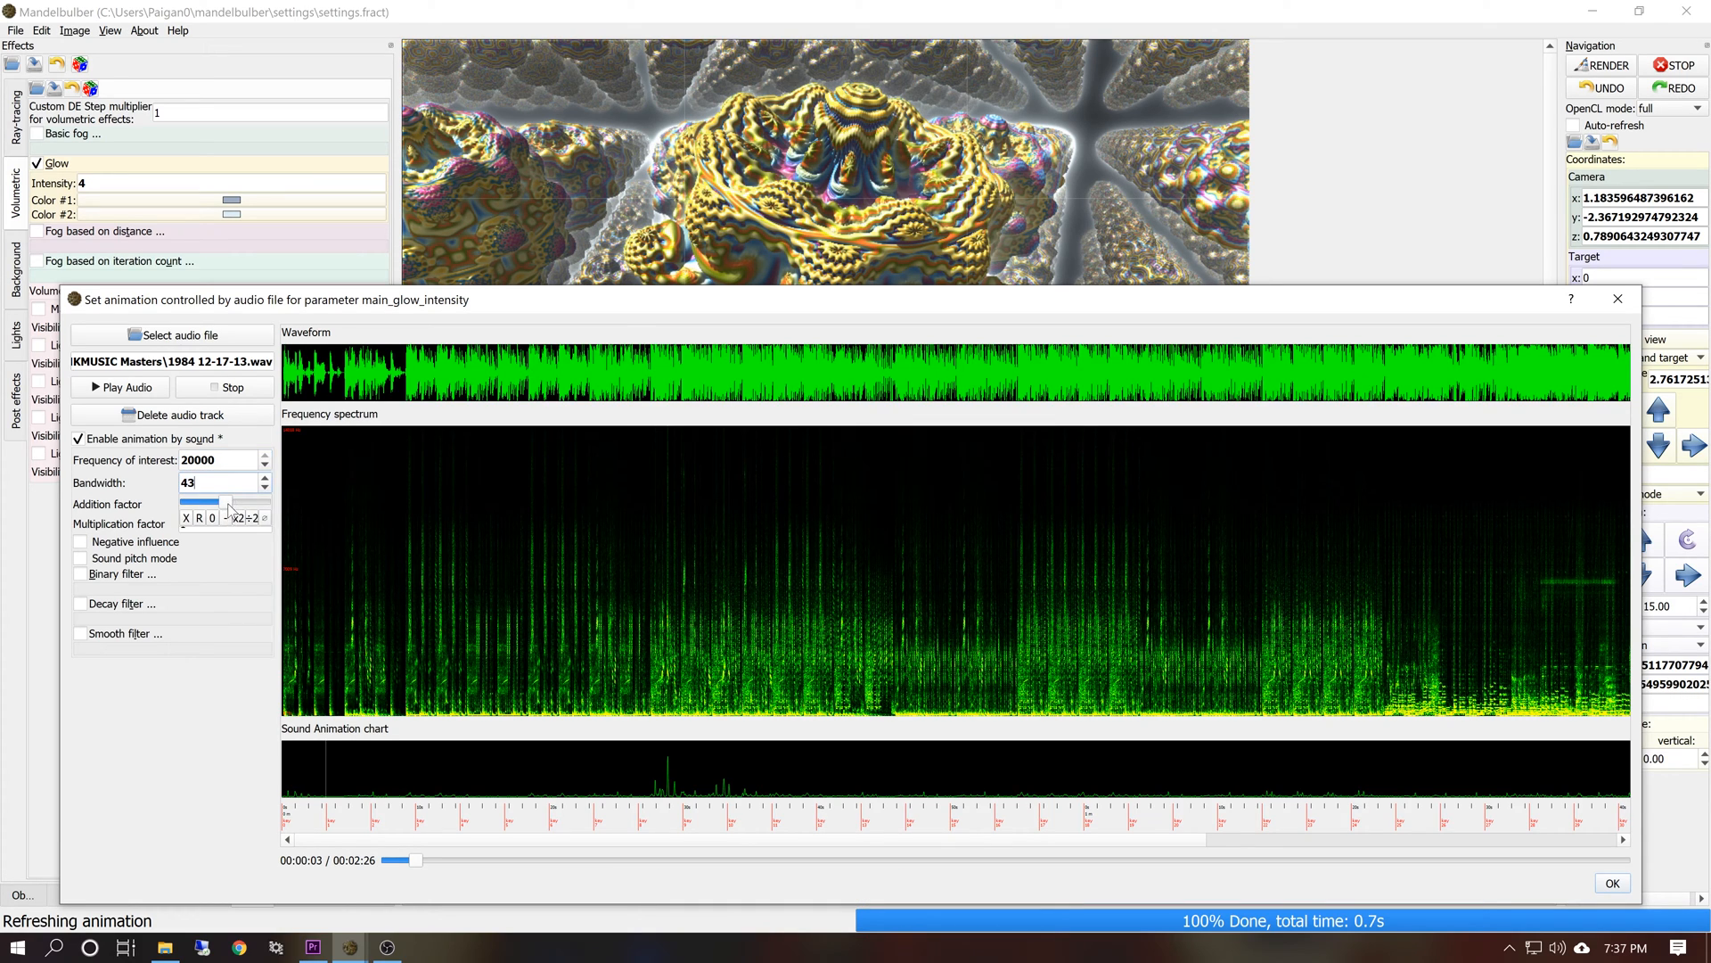
left_click_drag(230, 509, 303, 520)
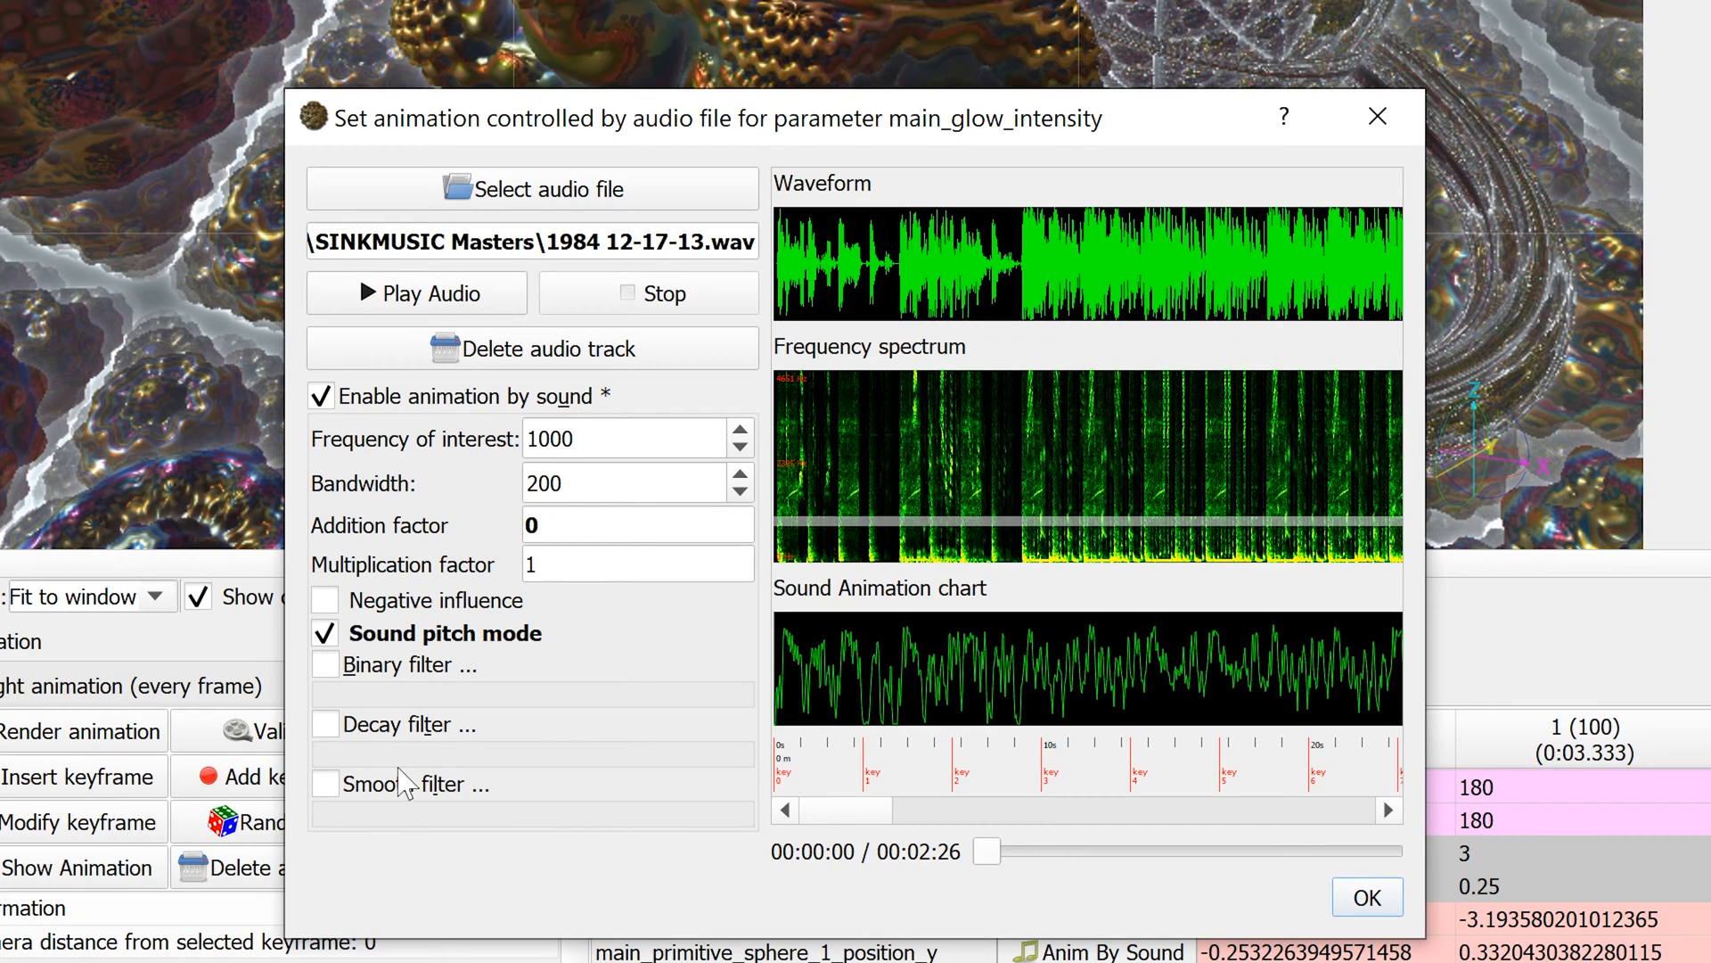
Enable the decay filter and the smooth filter for the sound-driven glow intensity
mouse_move(414, 747)
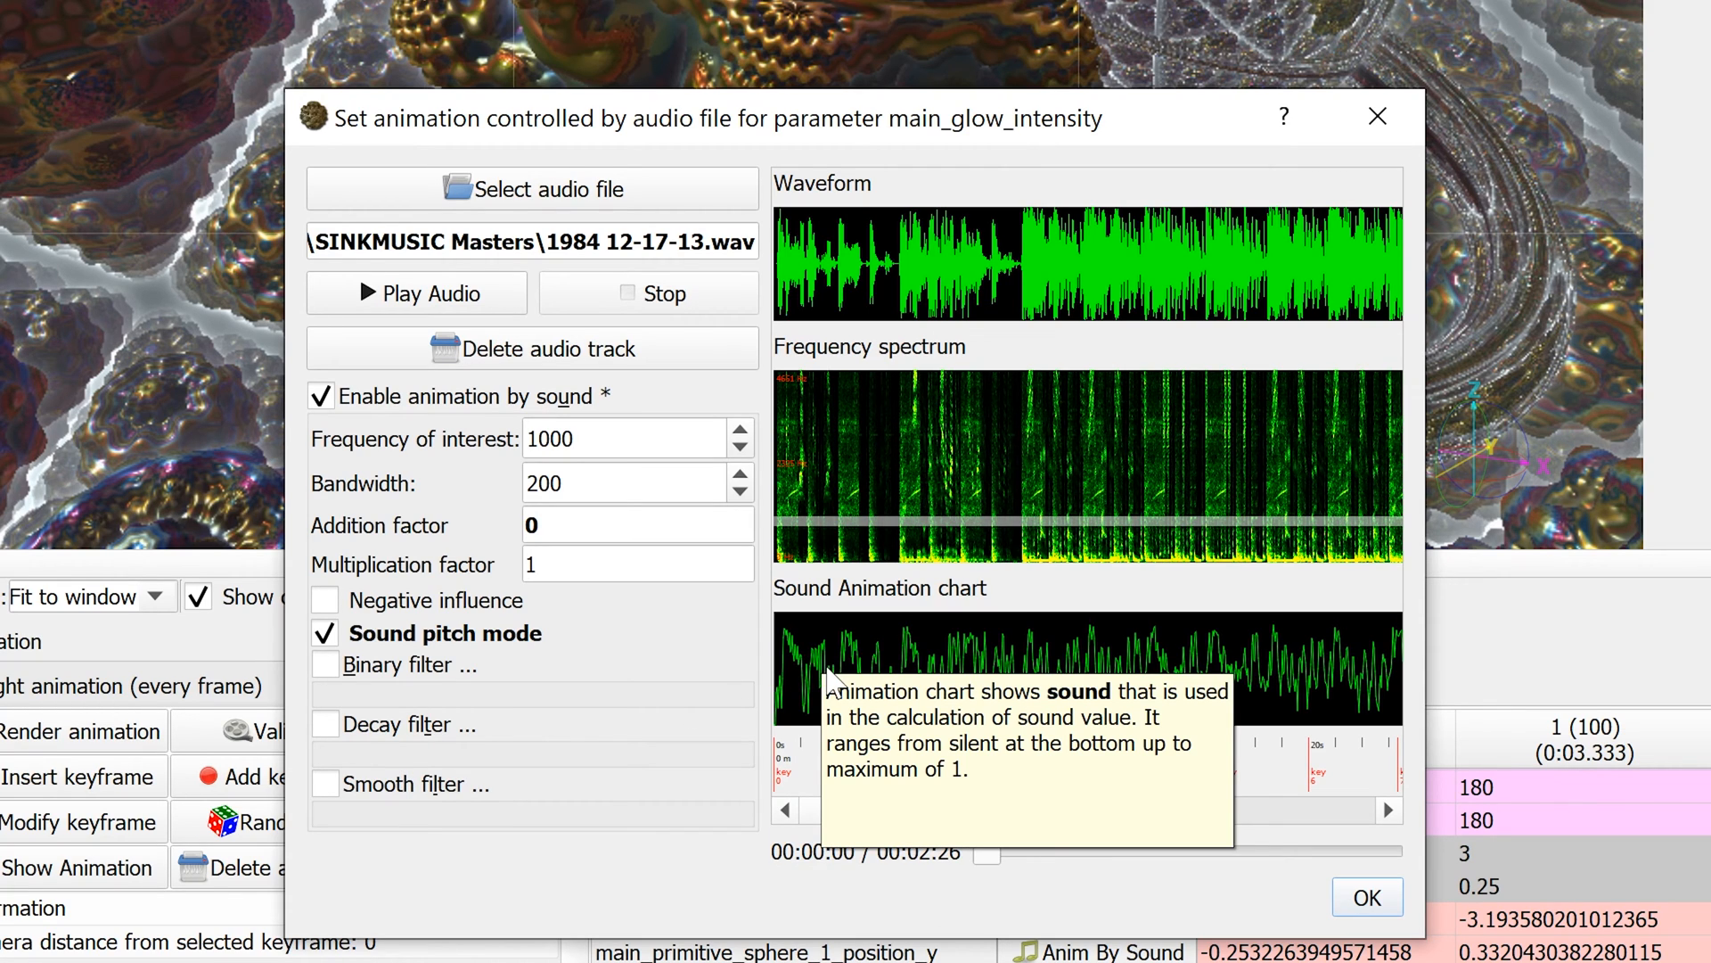
left_click(332, 726)
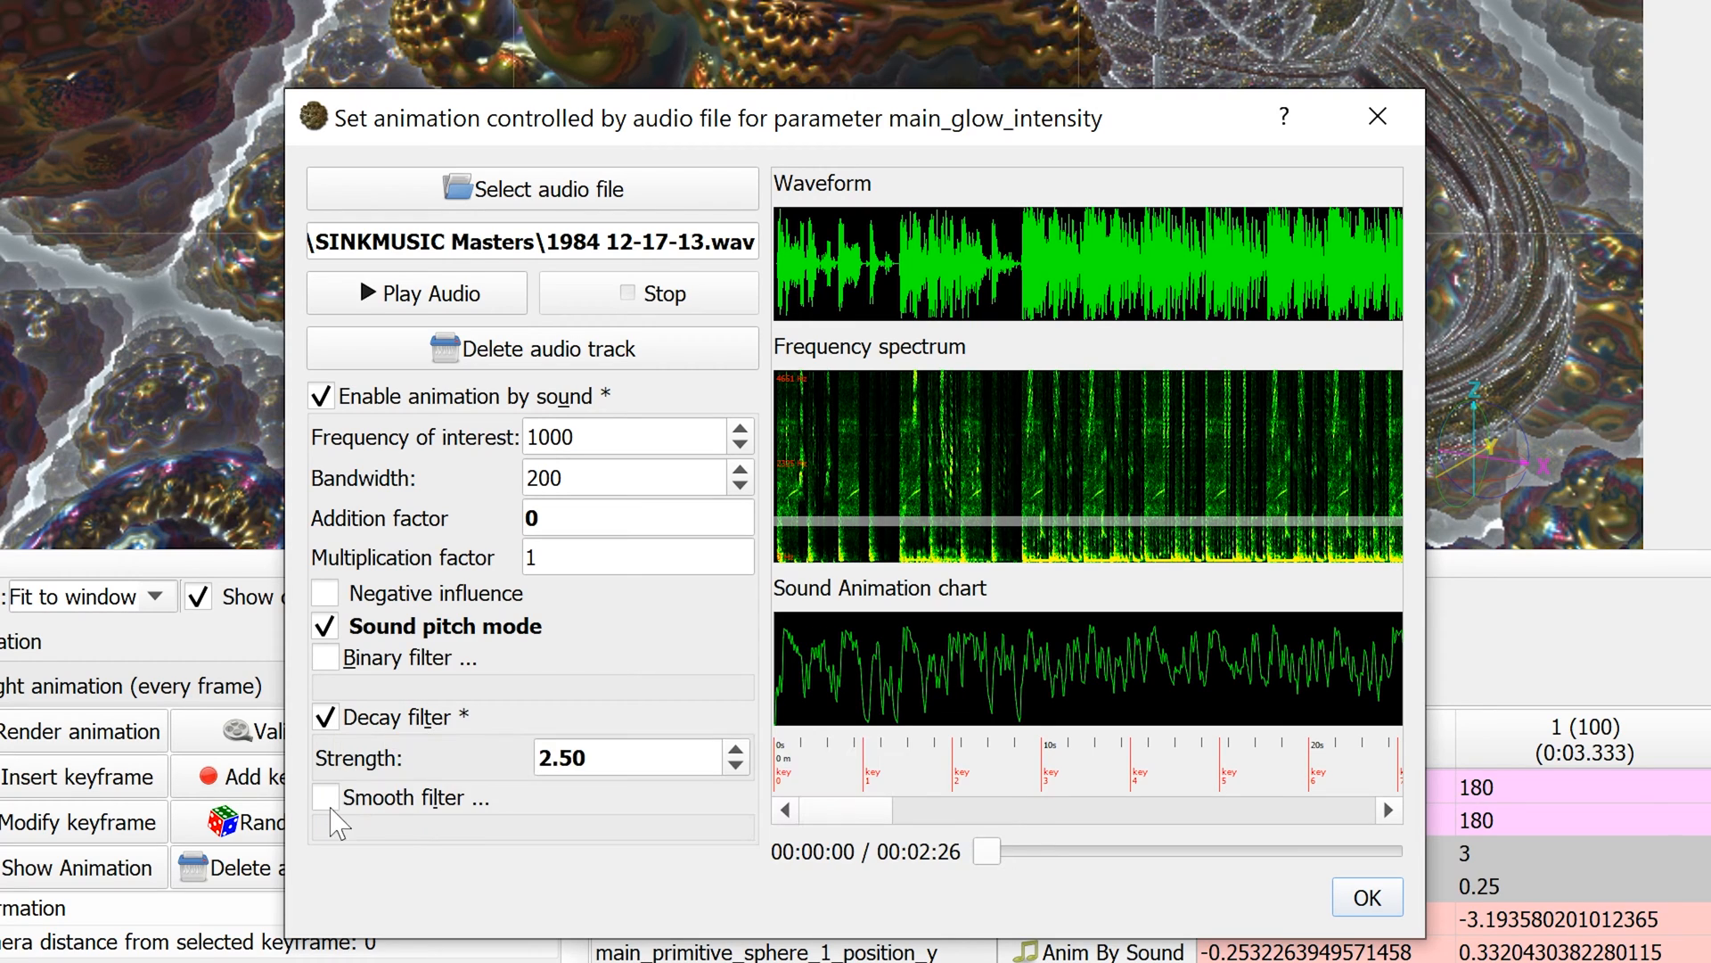
left_click(328, 799)
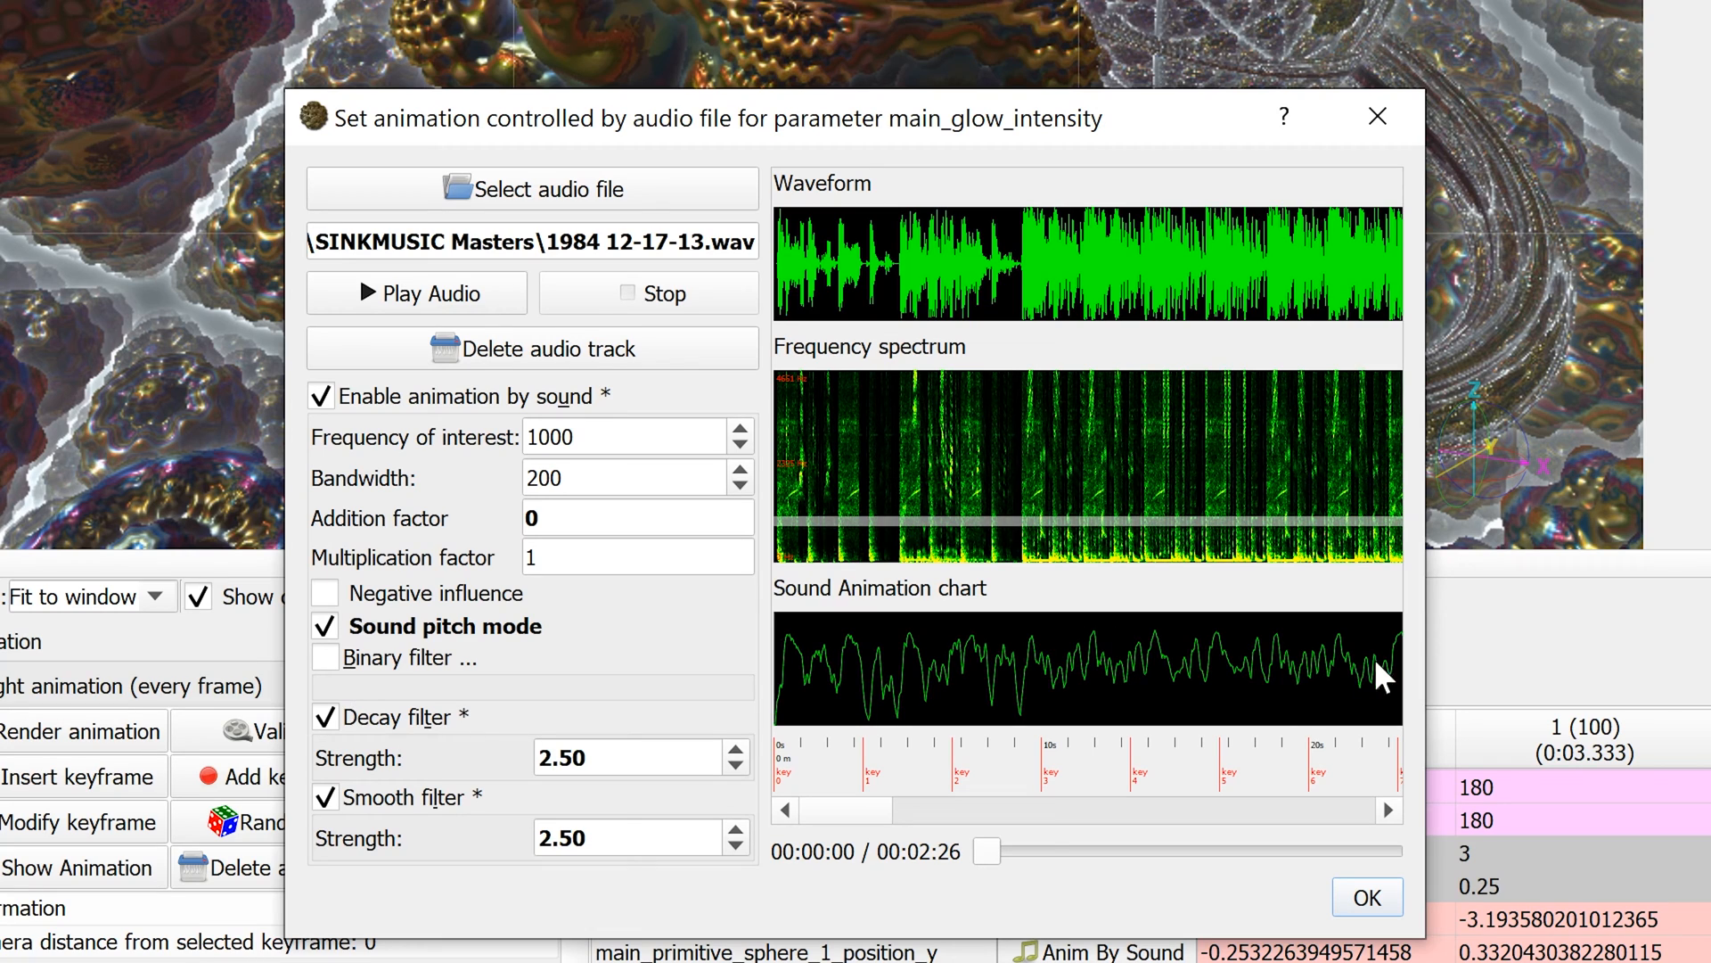
Set the decay filter and smooth filter strengths to 5.00 each, toggling the smooth filter off and on between them
left_click(606, 759)
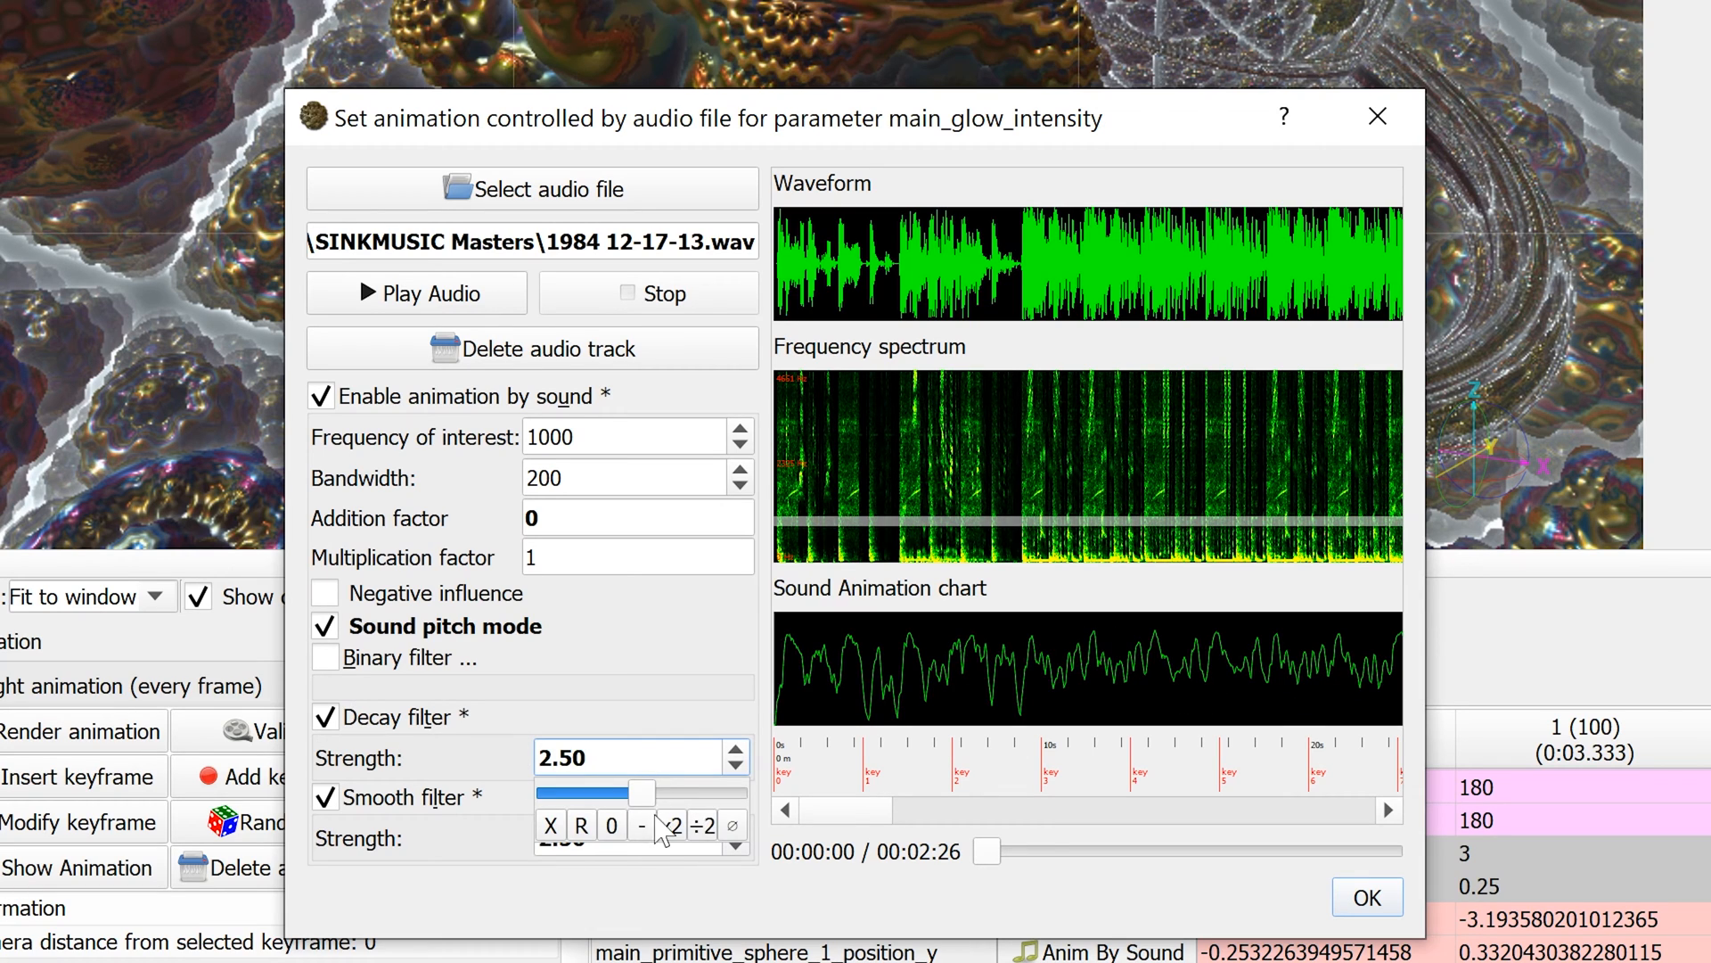
left_click(670, 827)
left_click(472, 798)
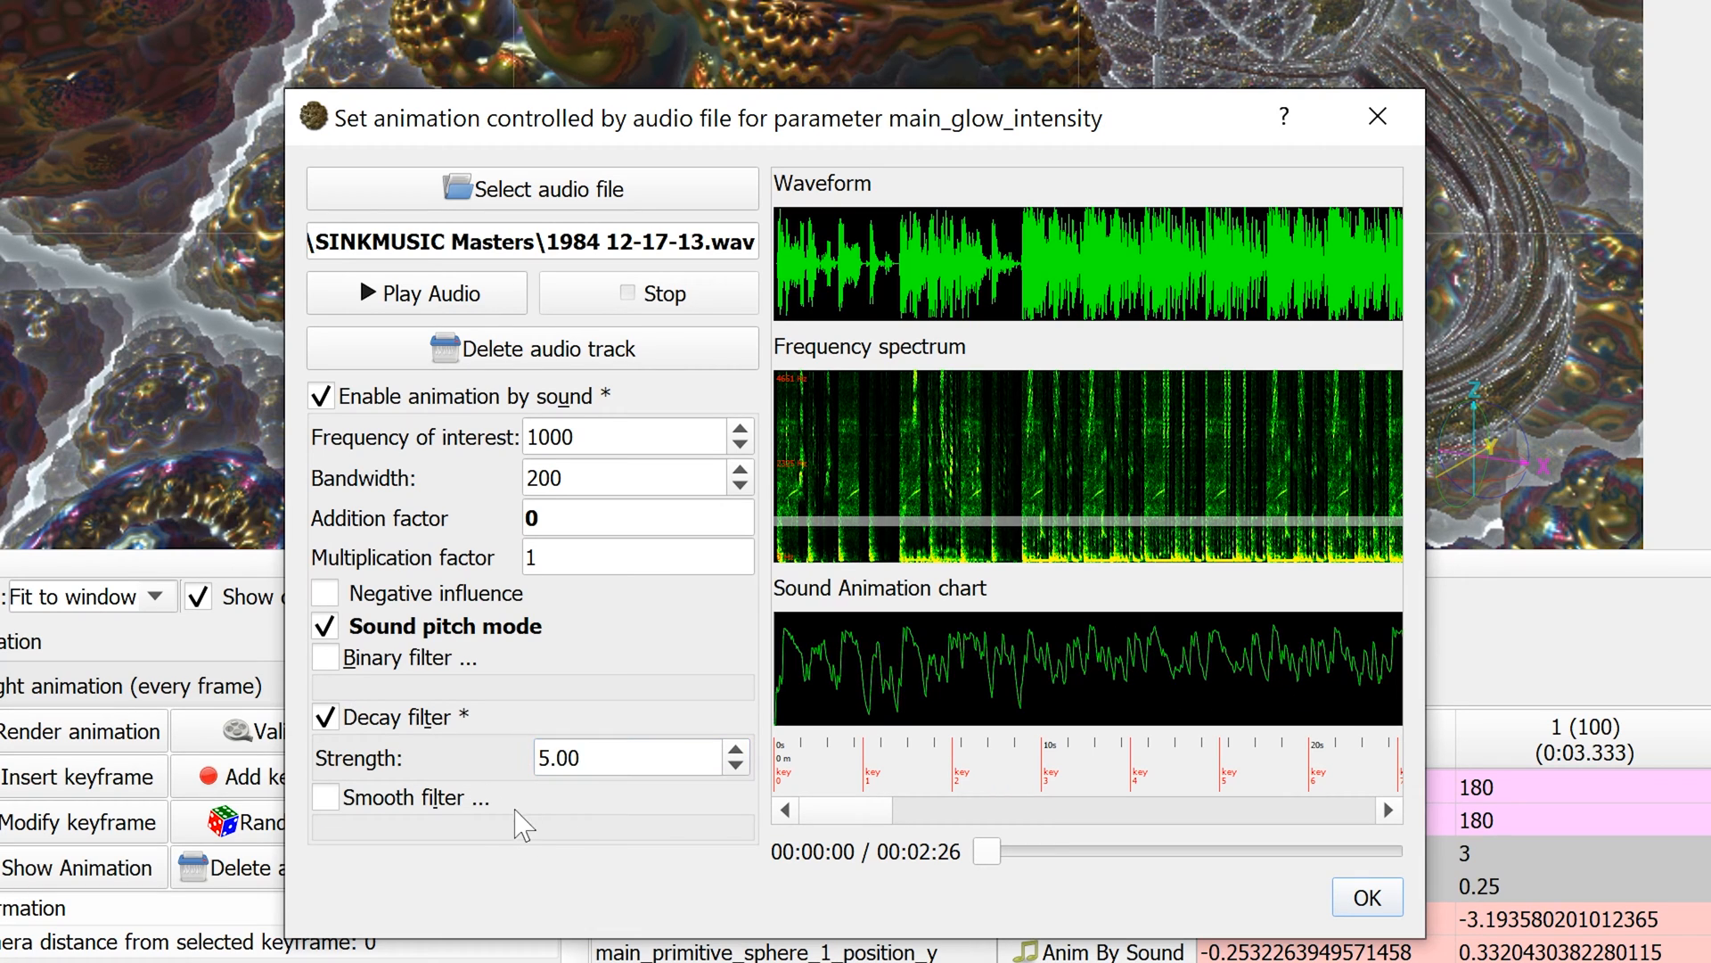
left_click(350, 798)
left_click(588, 838)
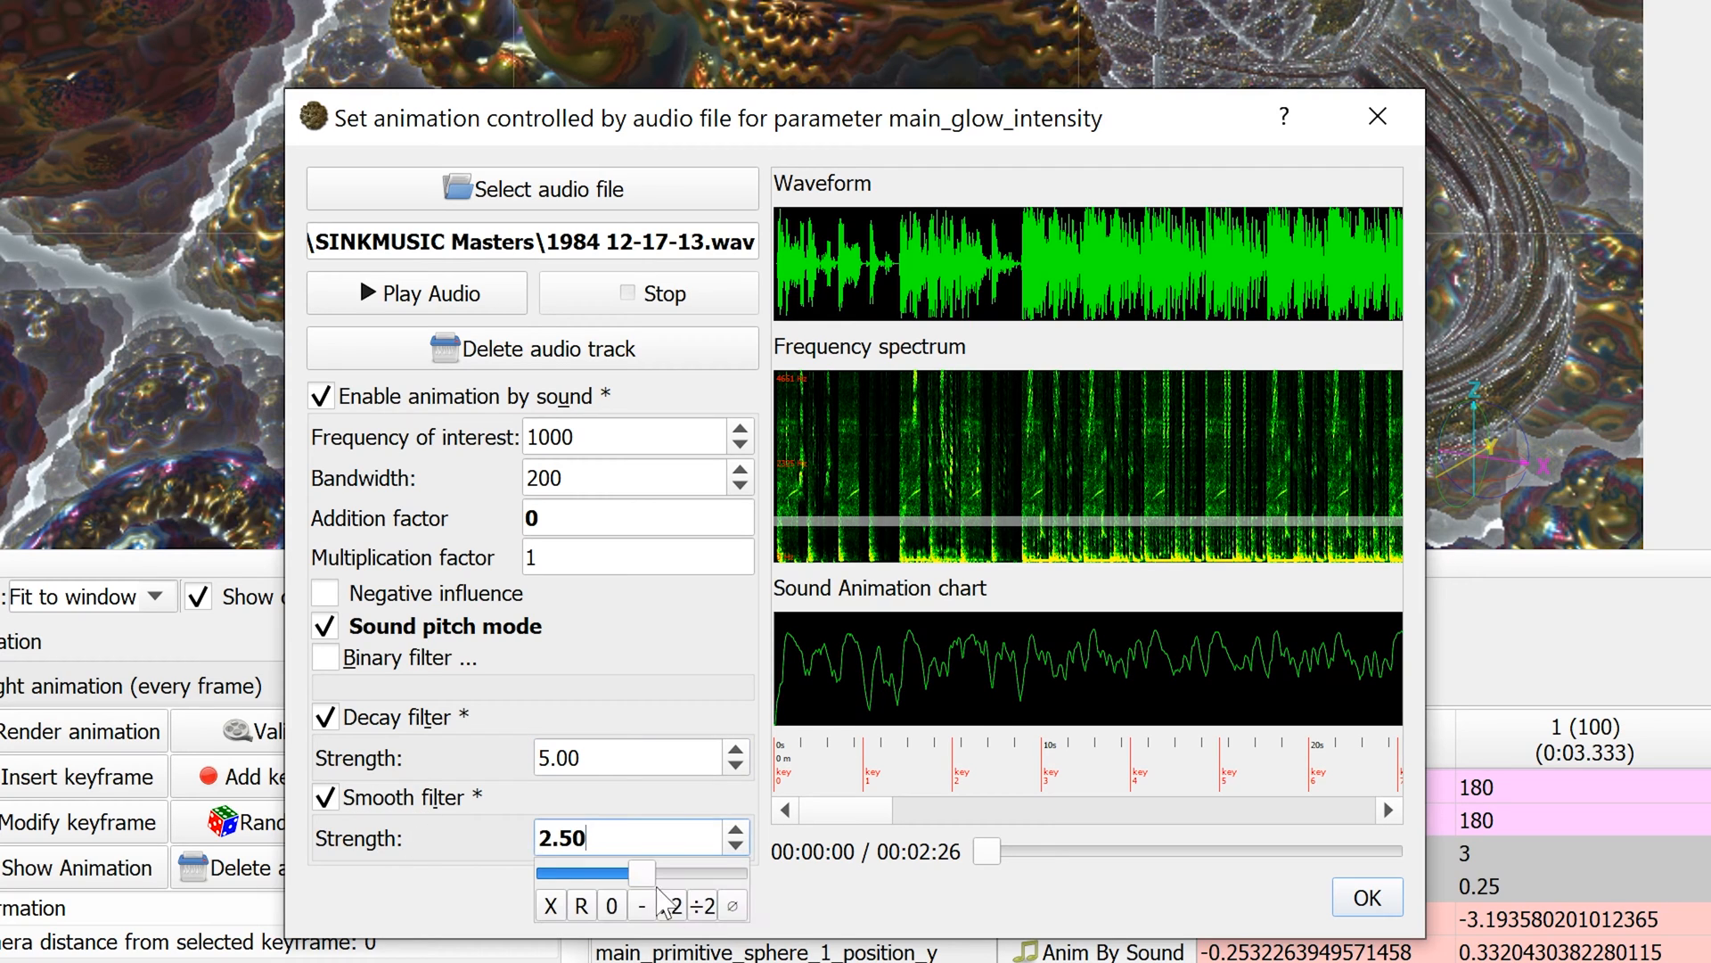
left_click(671, 906)
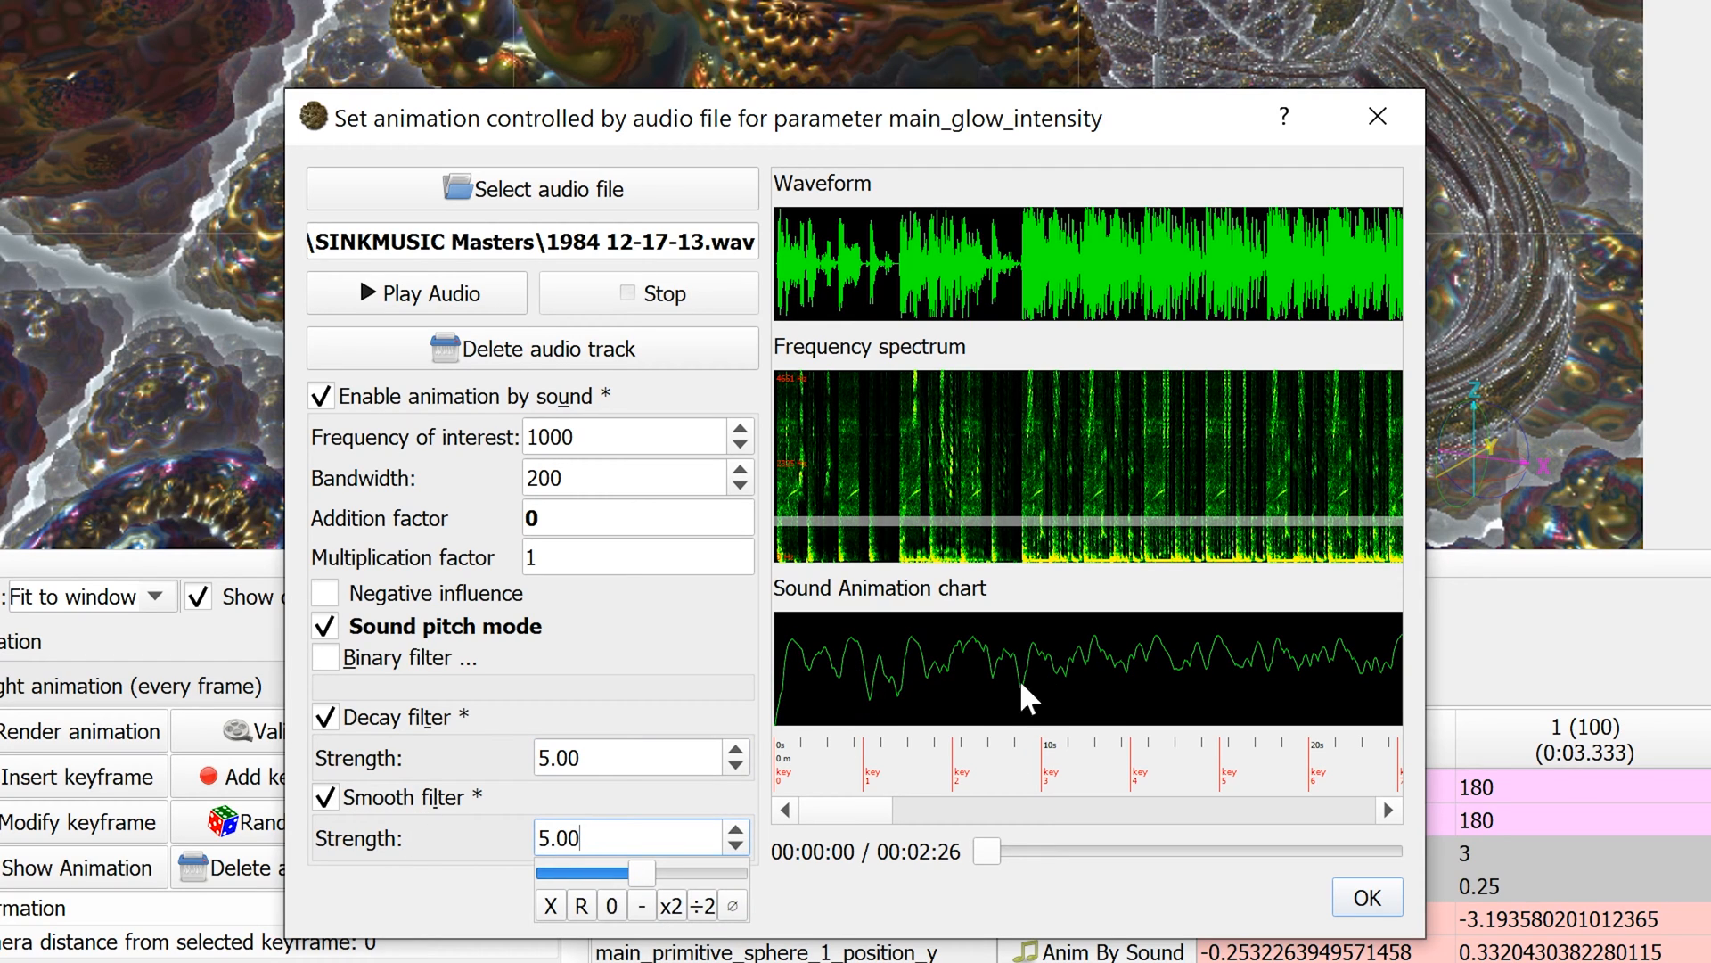
Set the decay filter strength to 10.00 and compare the animation chart with the smooth filter off and on
left_click(624, 758)
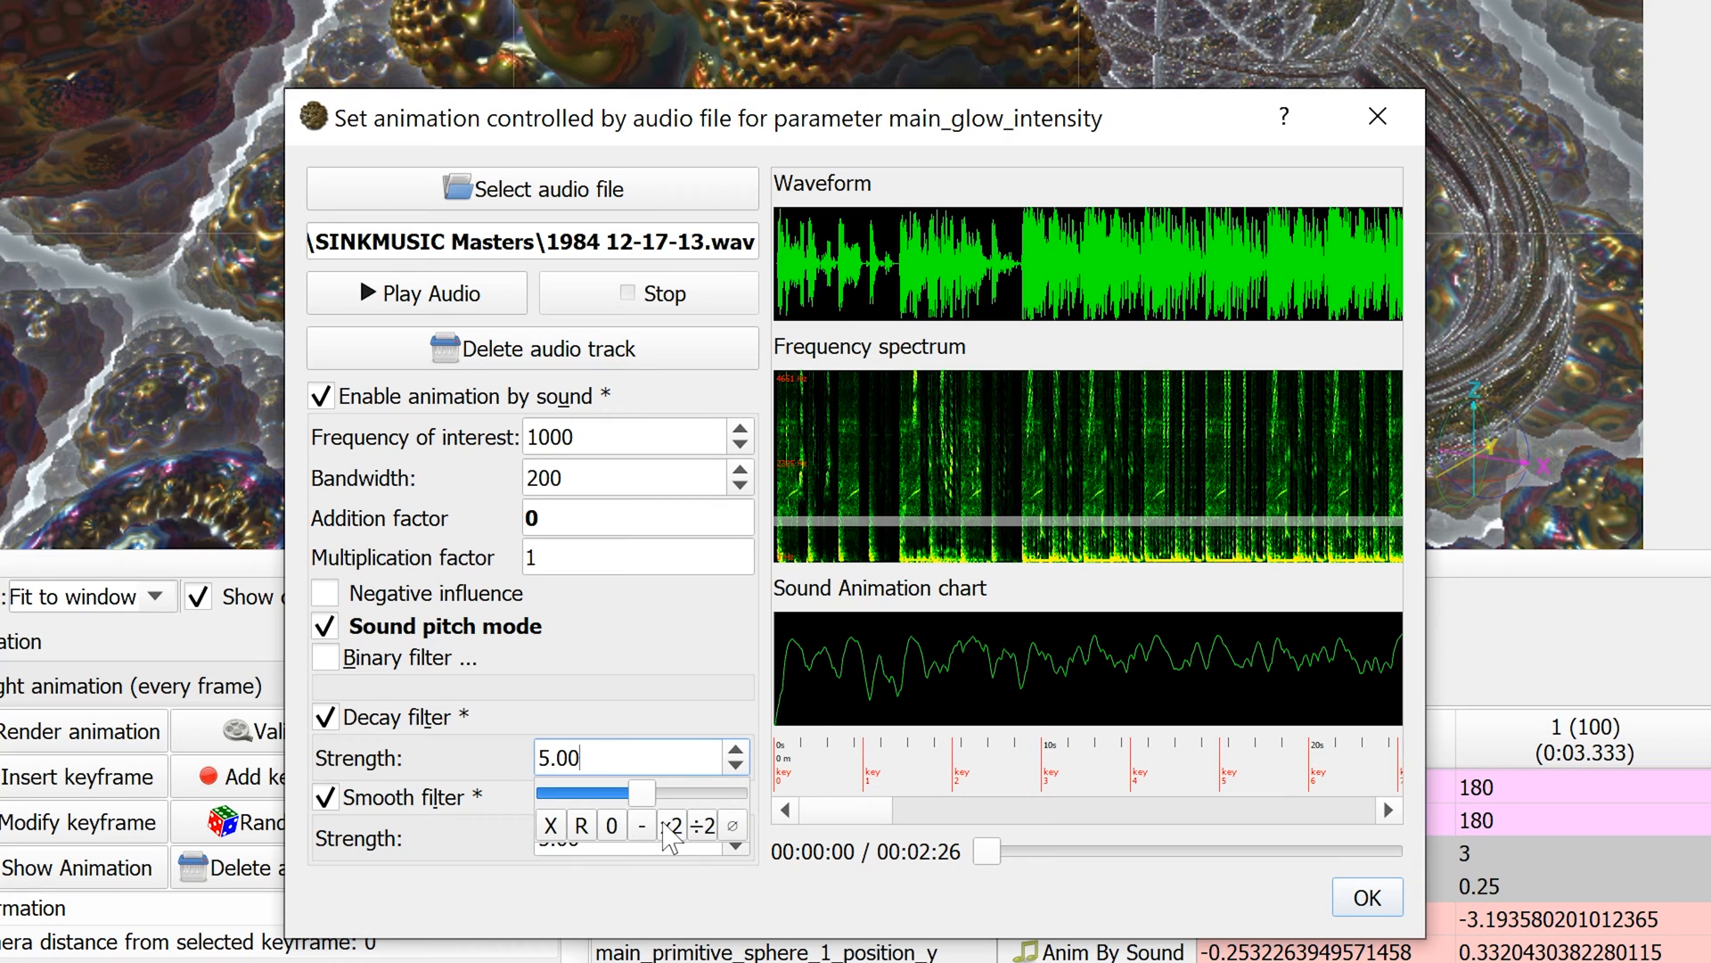
left_click(670, 825)
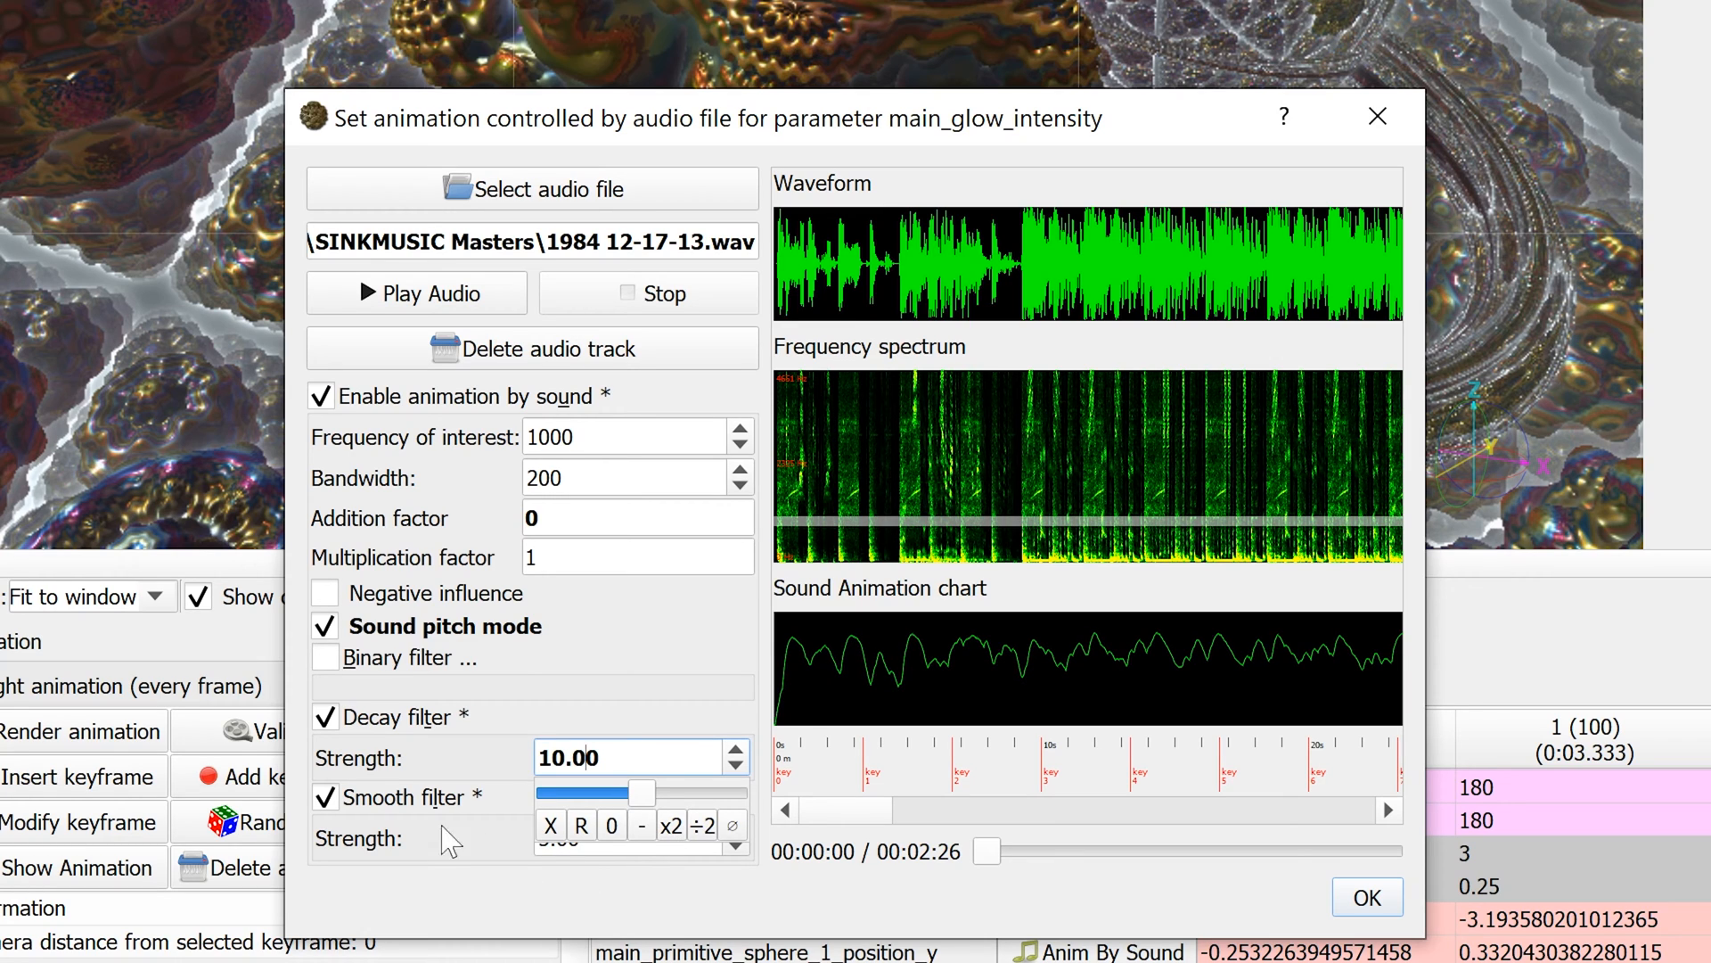
left_click(455, 803)
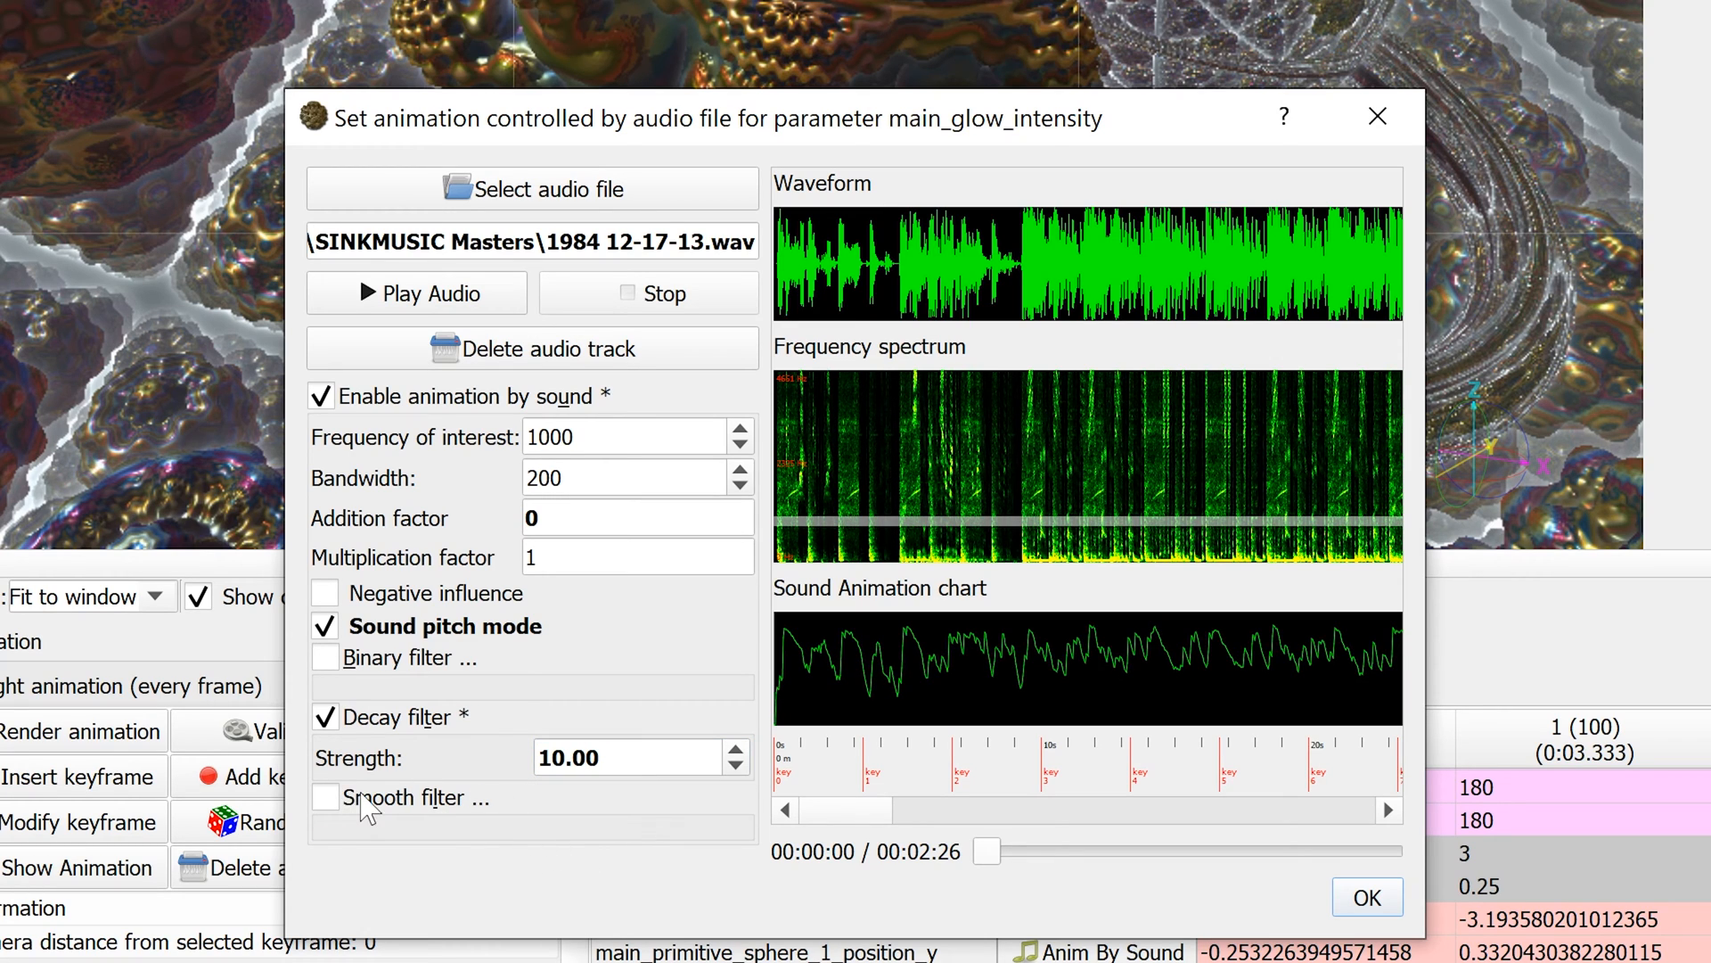
left_click(363, 798)
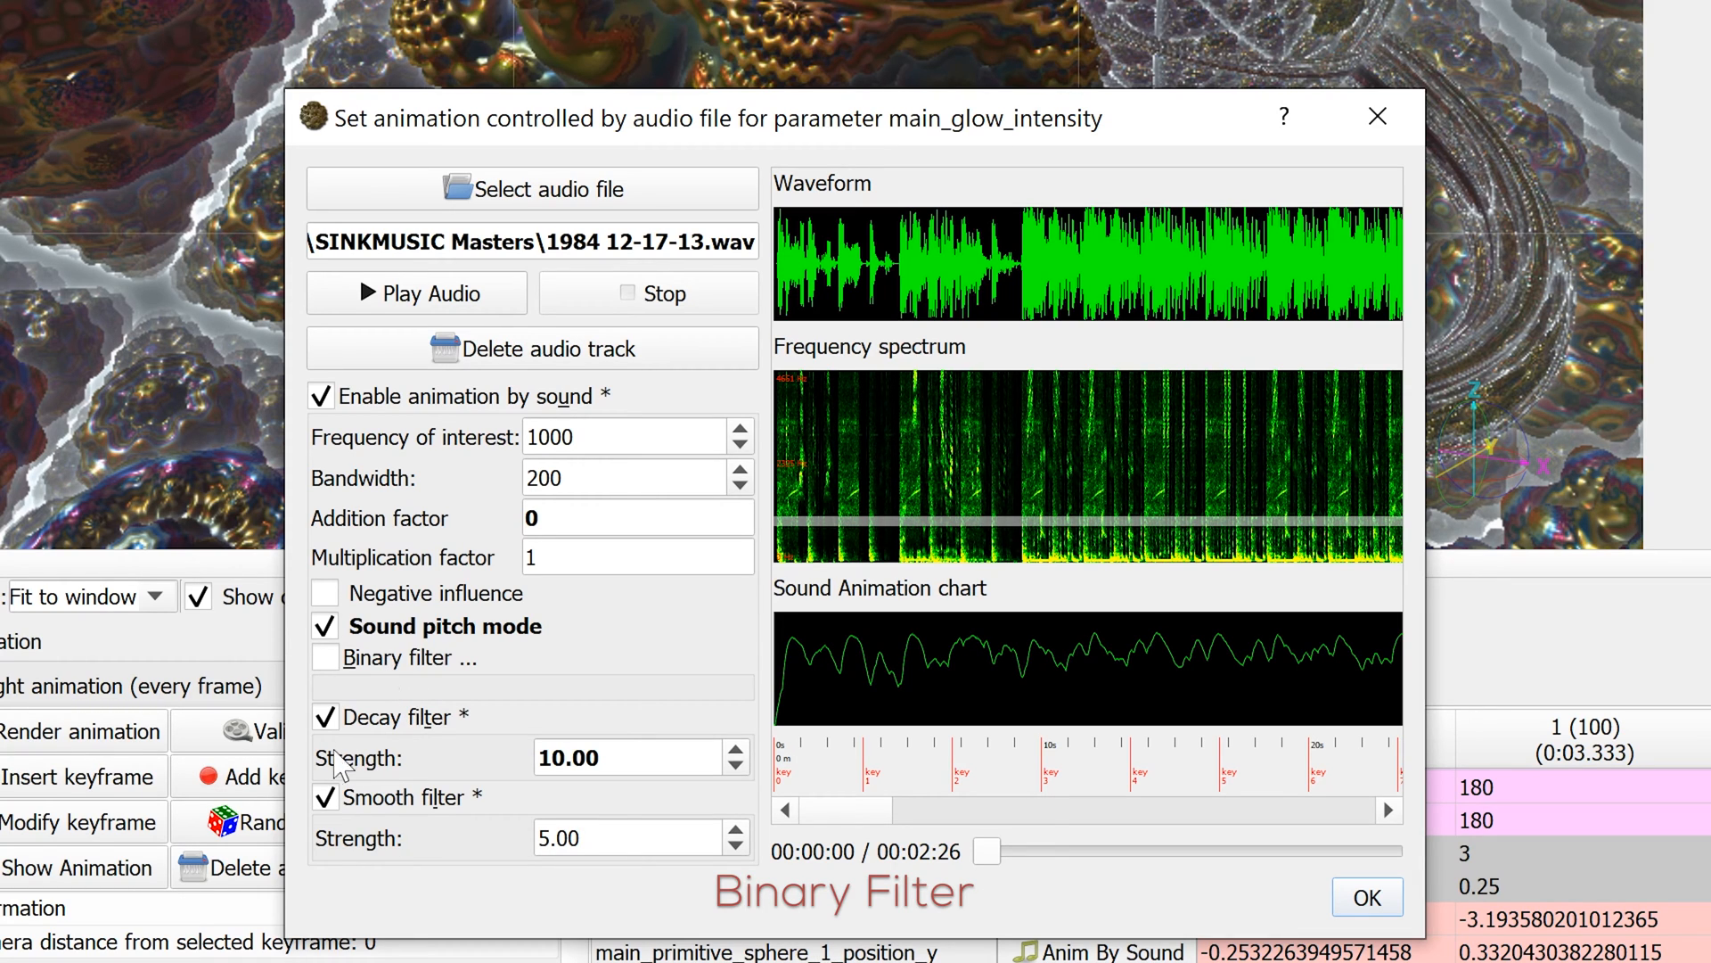
Disable the decay and smooth filters and enable the binary filter with threshold 0.500 and minimum duration 1
left_click(322, 719)
left_click(326, 777)
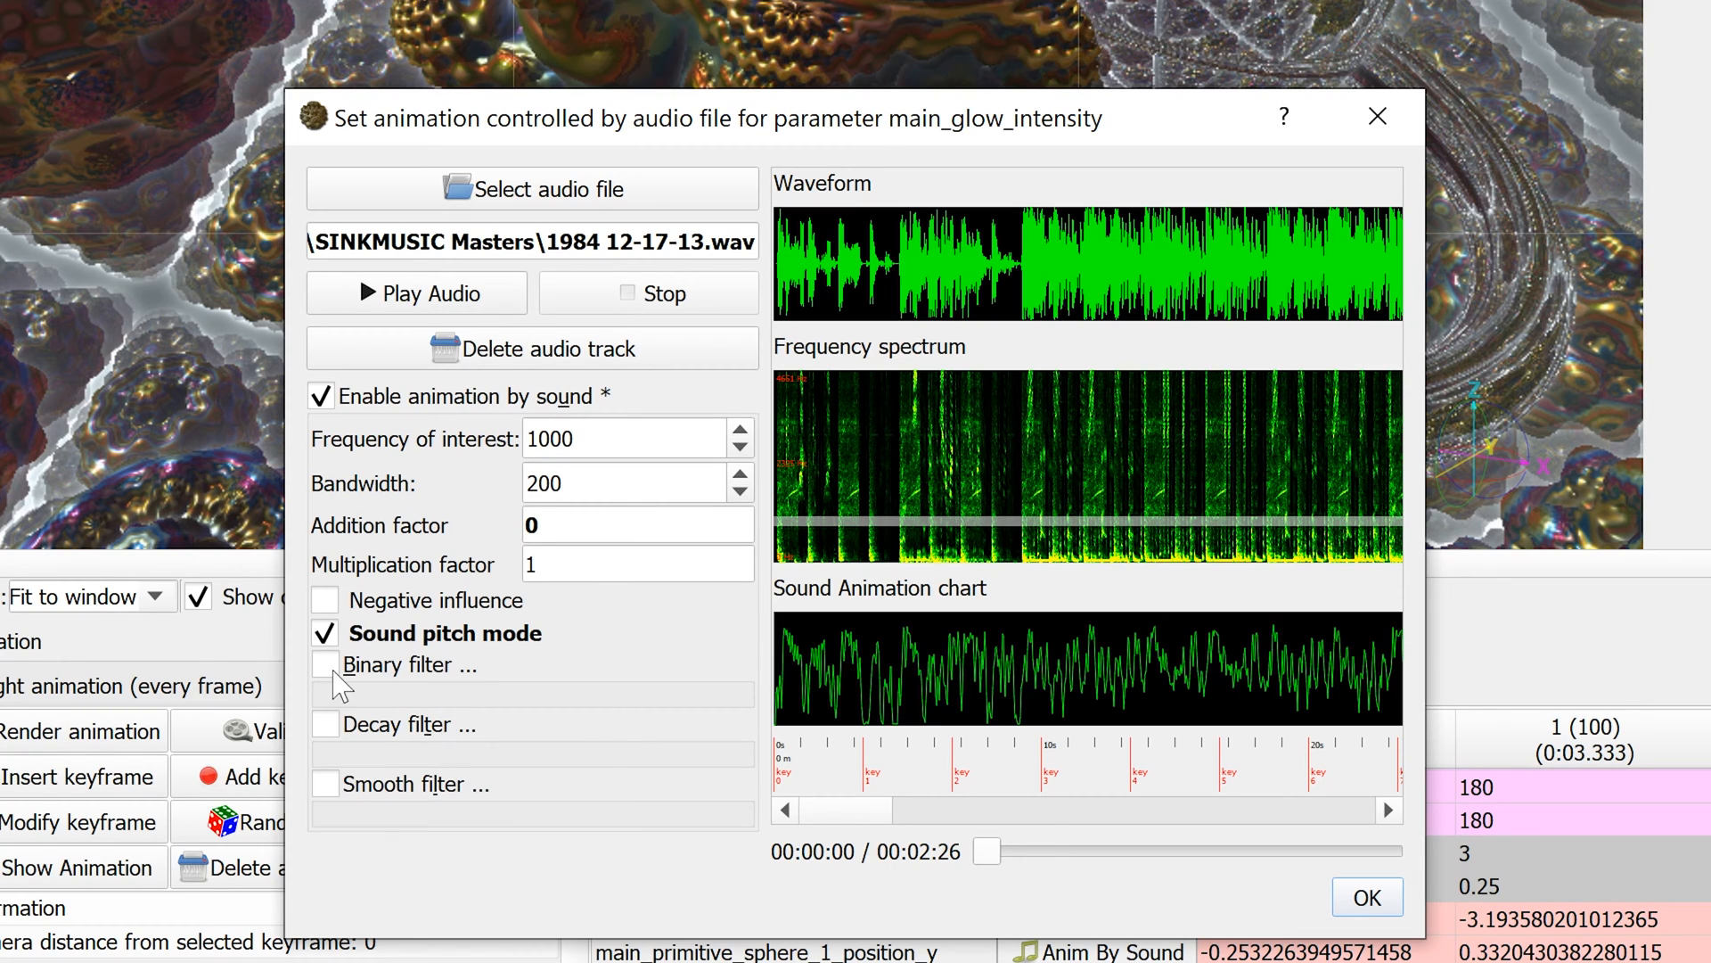
left_click(326, 661)
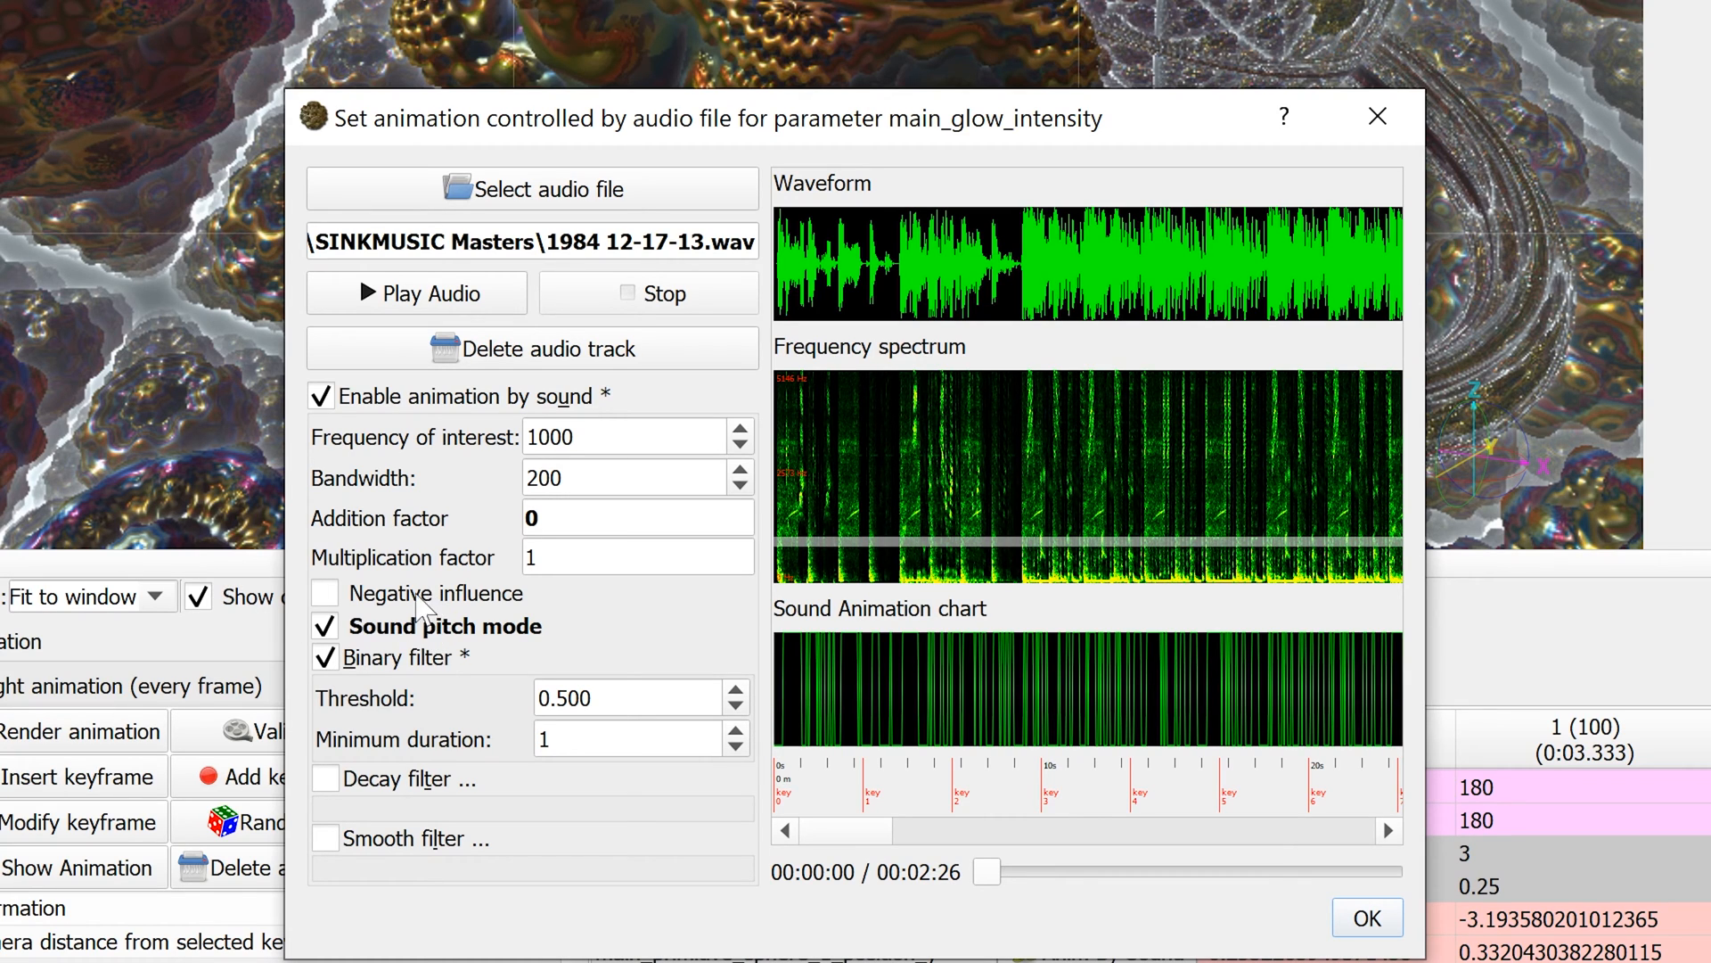
mouse_move(437, 620)
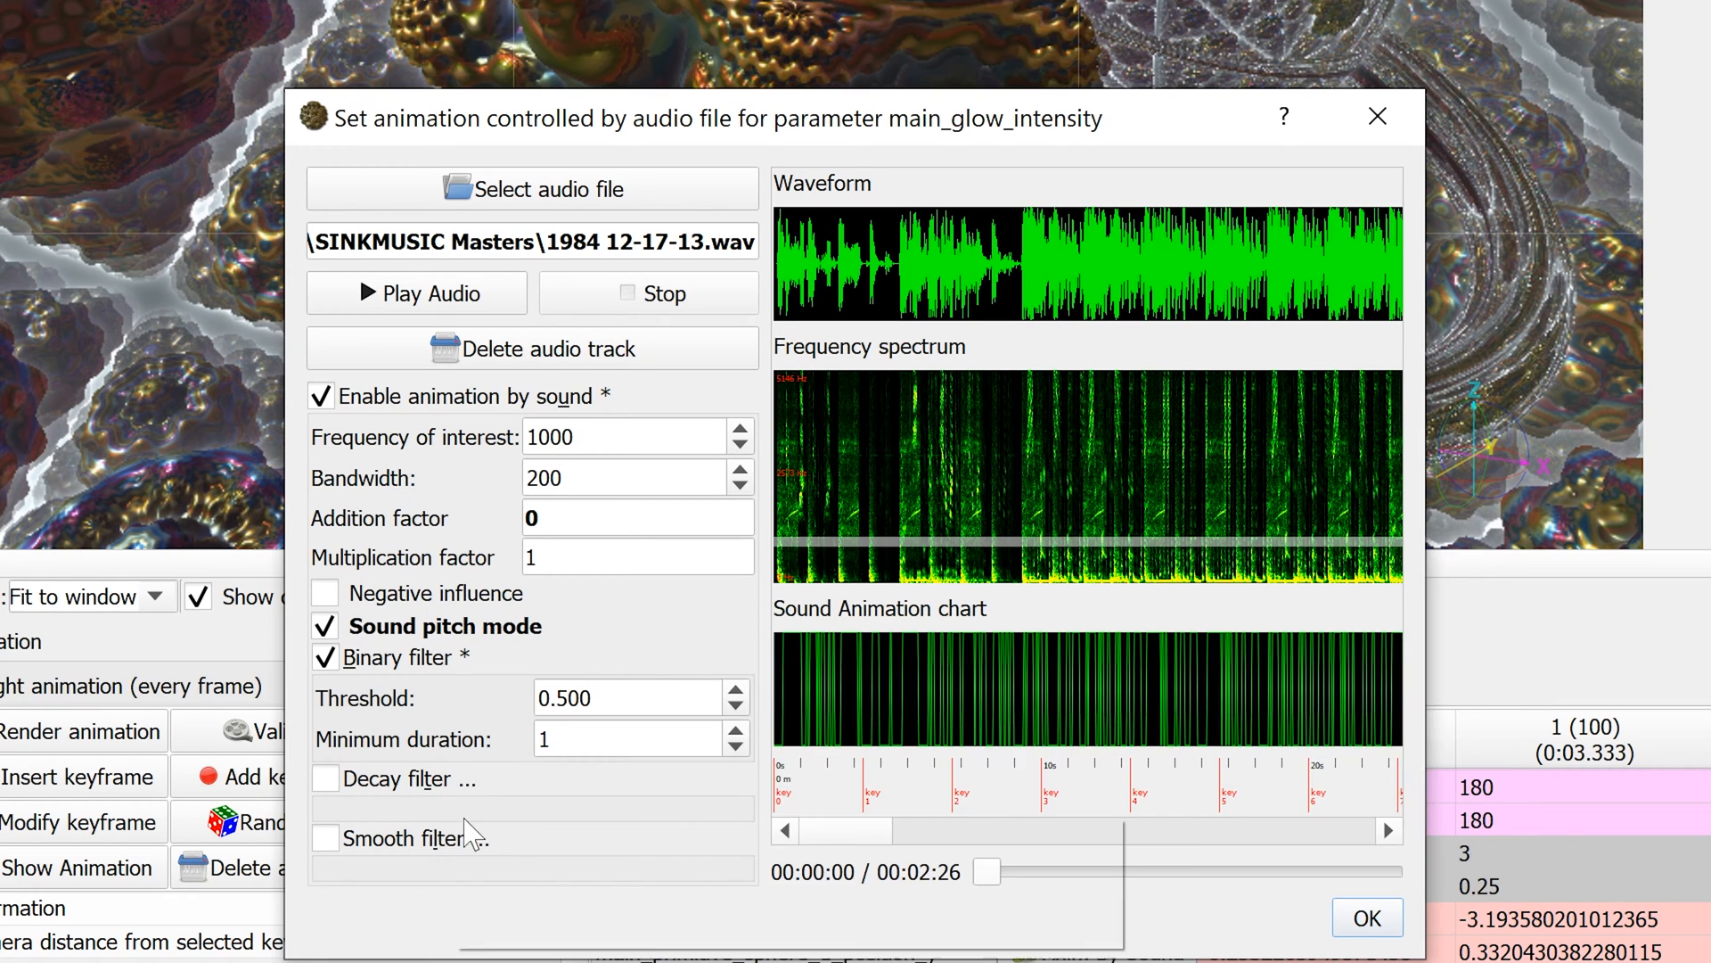
mouse_move(466, 833)
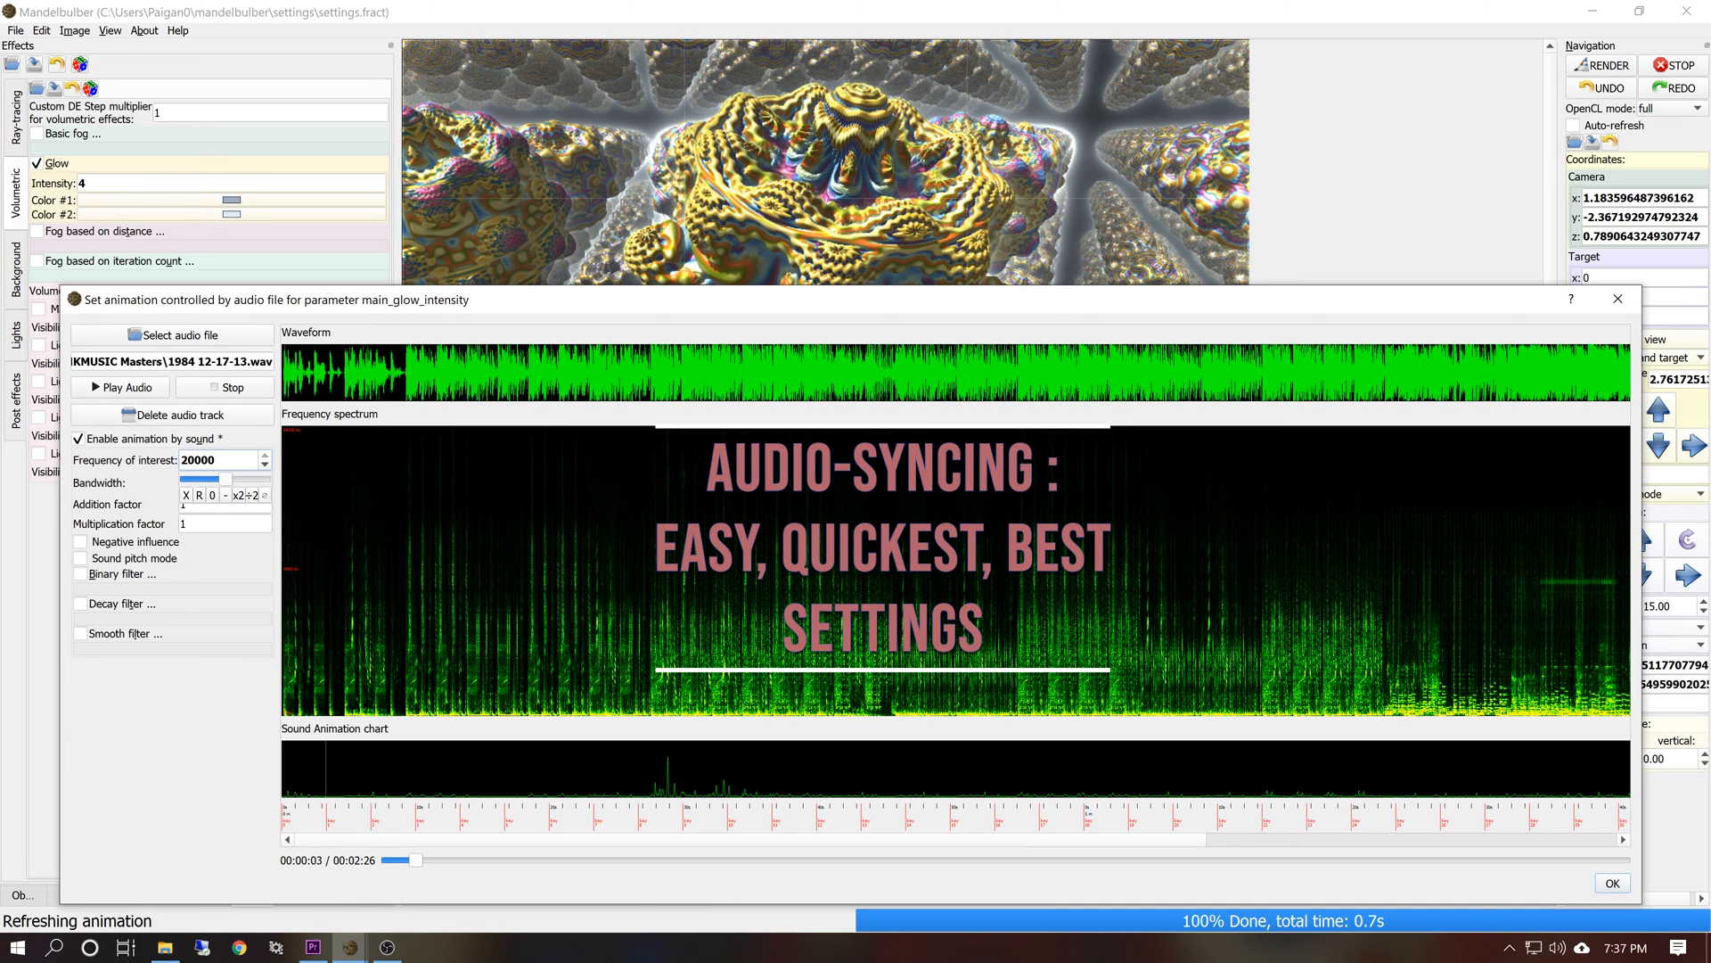
Reset the frequency of interest to its default of 1000
left_click(201, 496)
key("Tab")
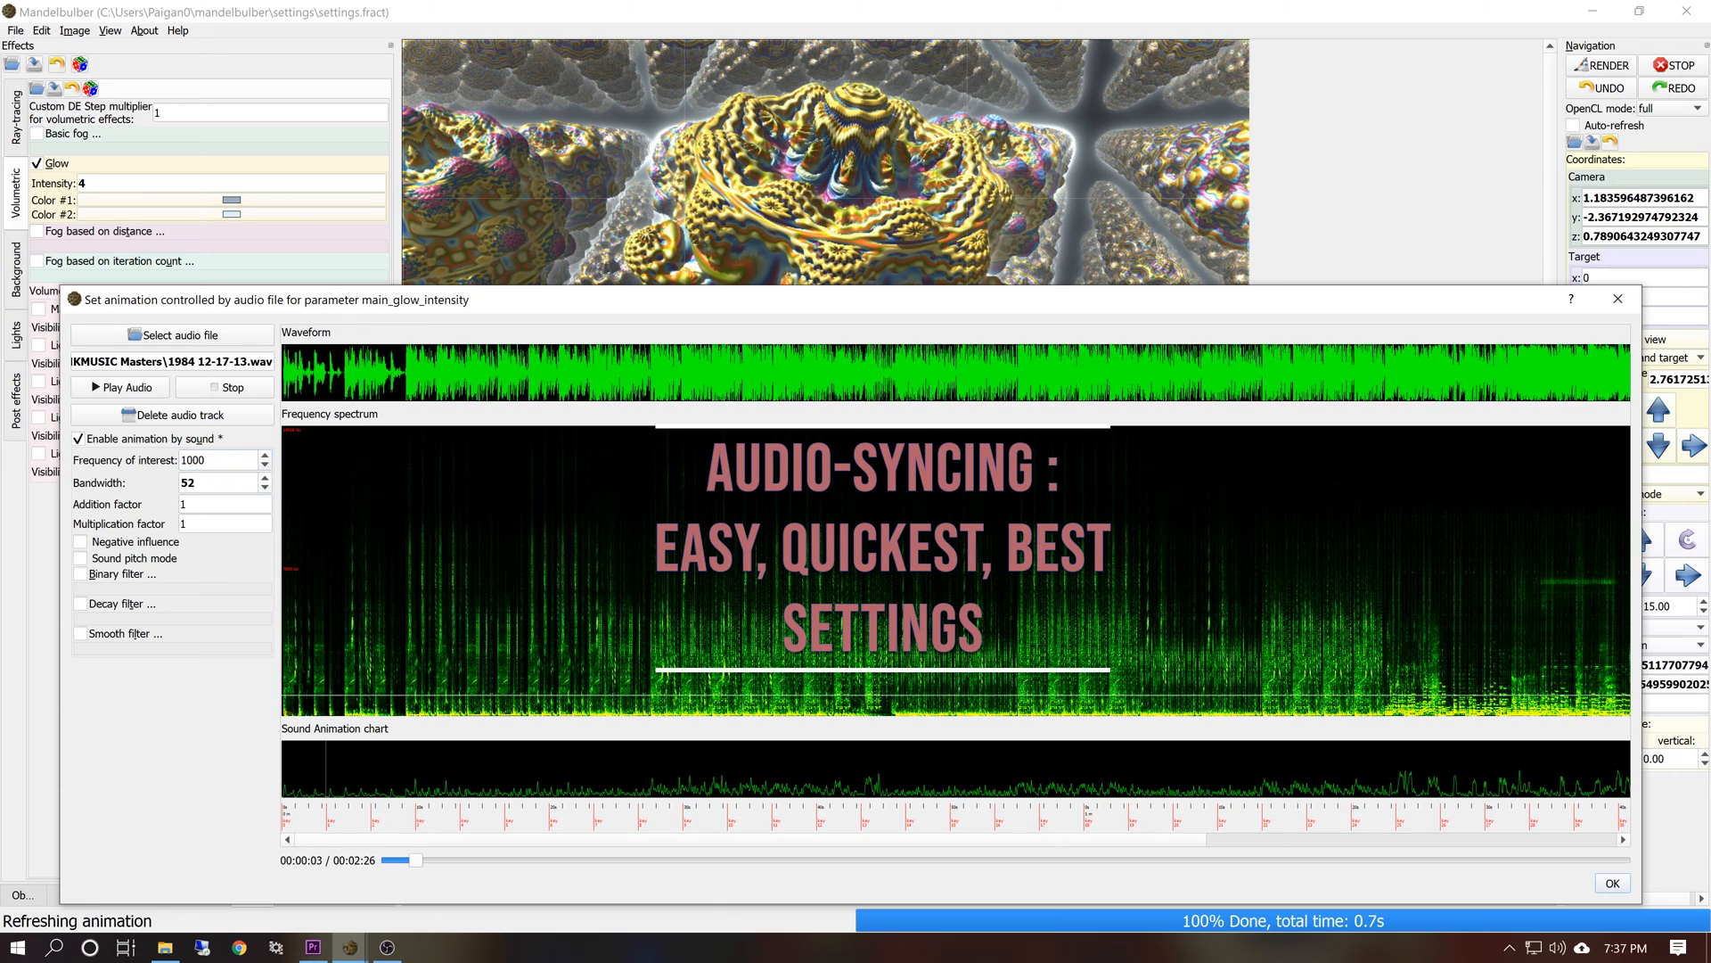
Reset the bandwidth to its default of 200 and enable sound pitch mode for the glow intensity audio
left_click(199, 520)
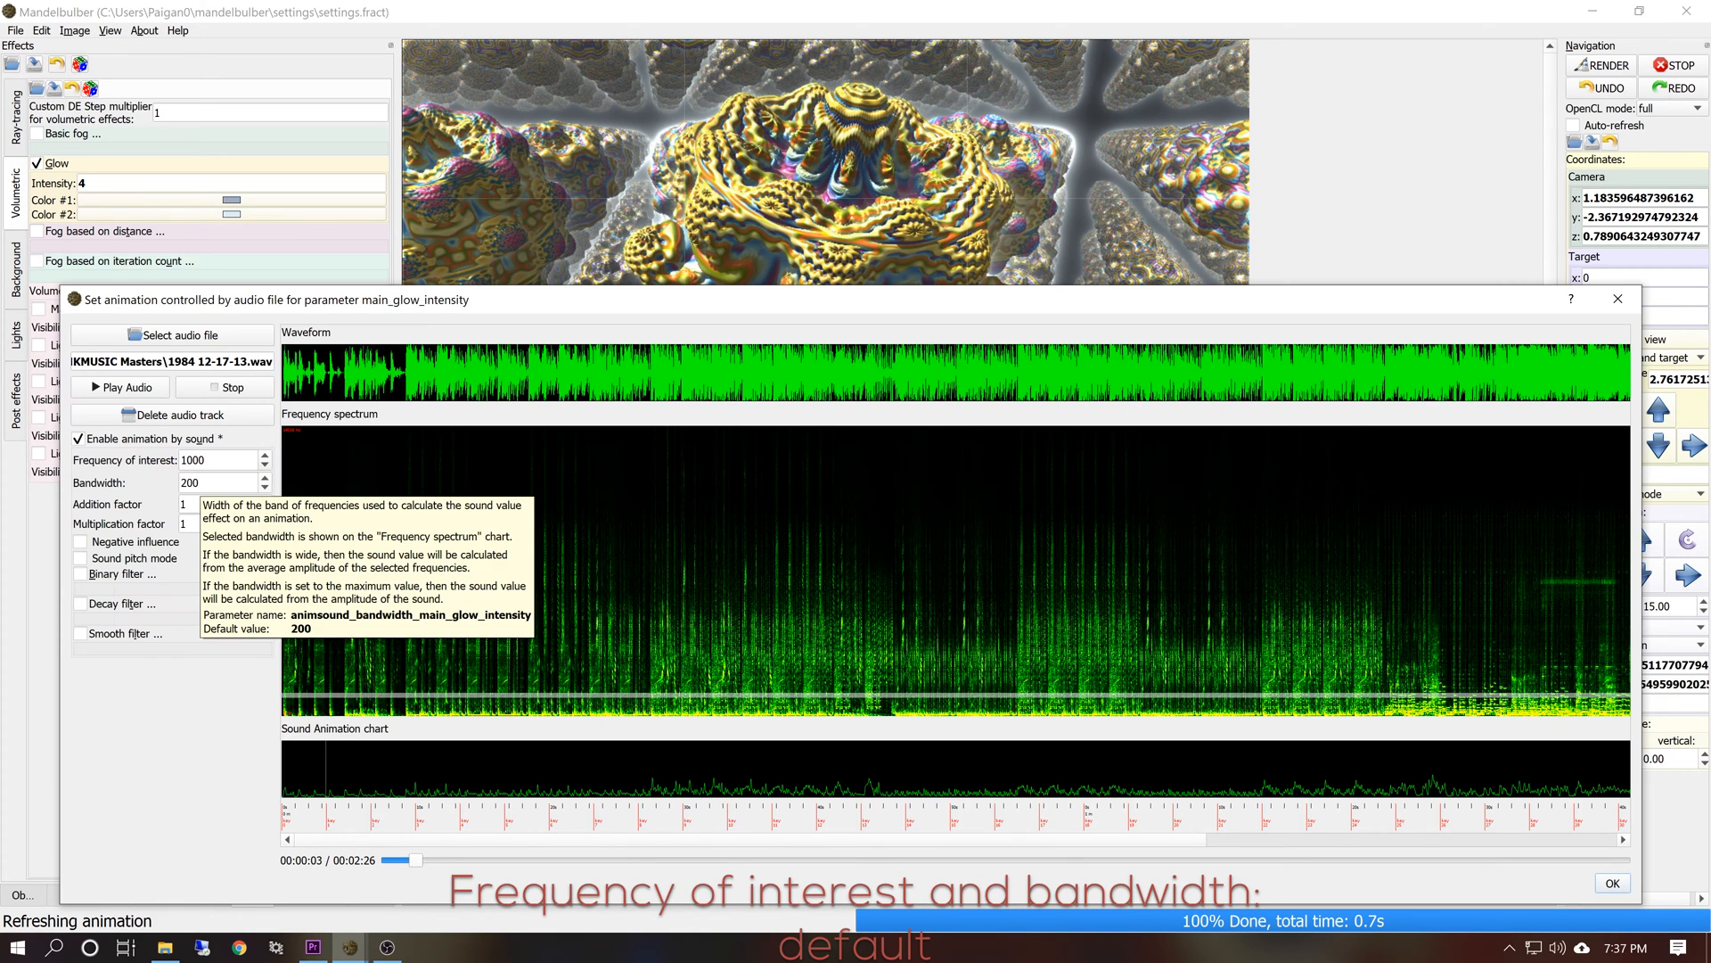
left_click(110, 562)
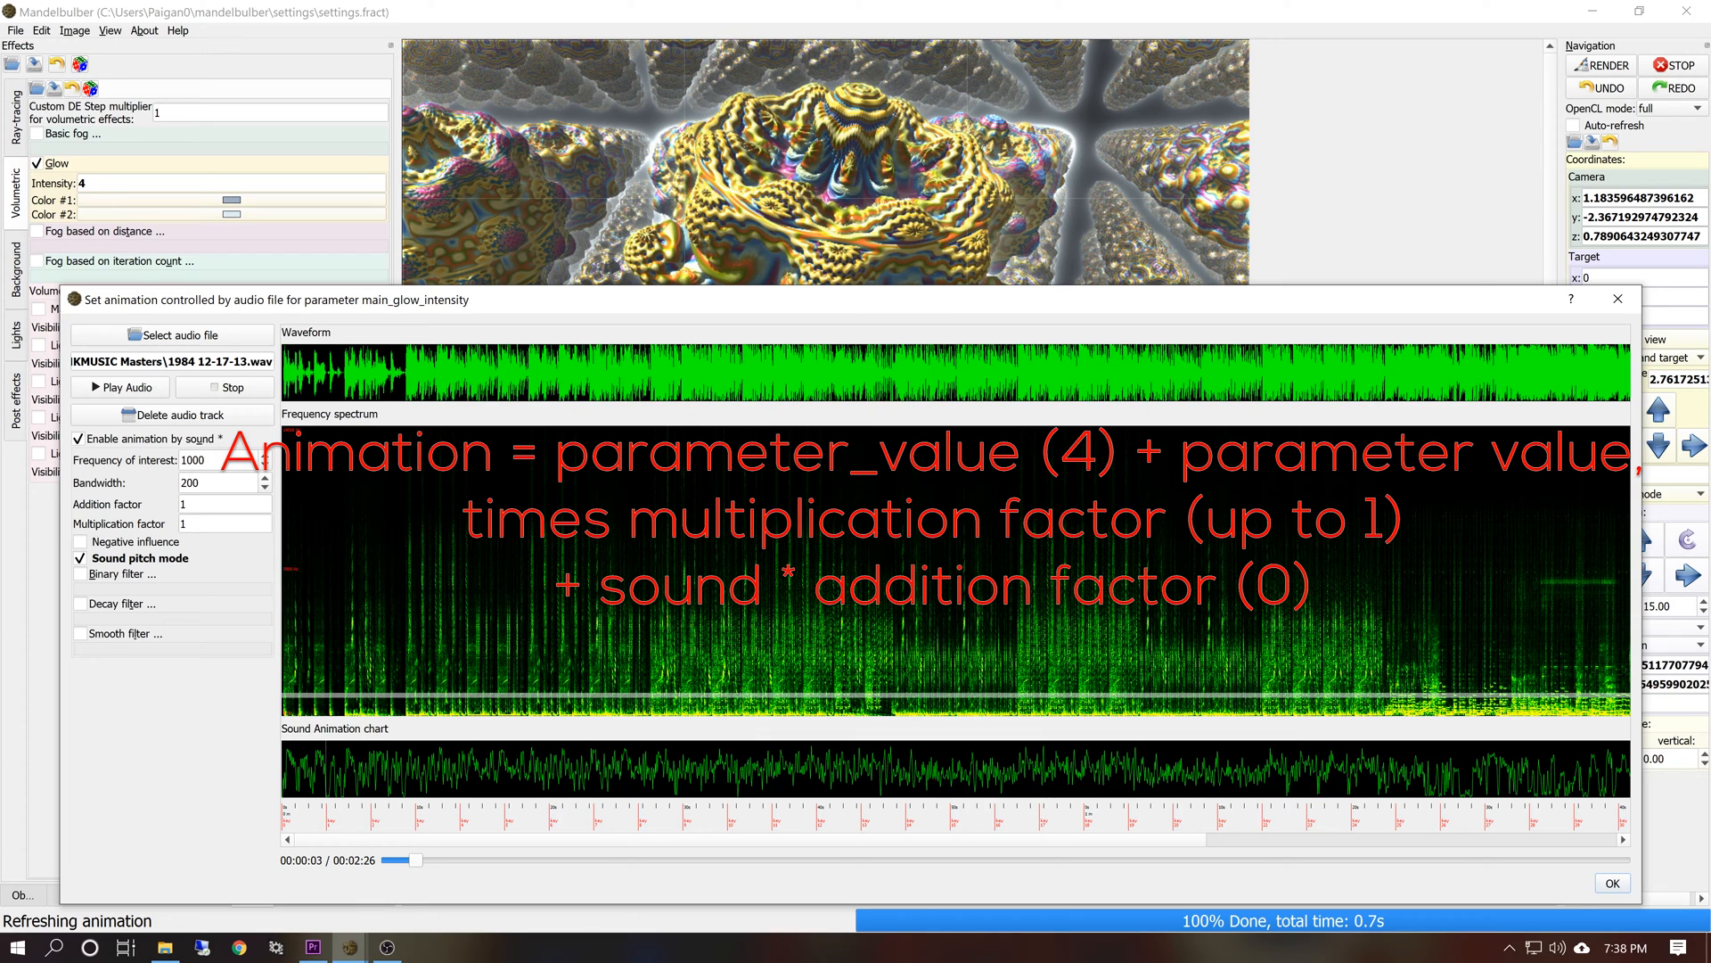
Set the addition factor of the glow intensity's sound animation to 0
double_click(189, 504)
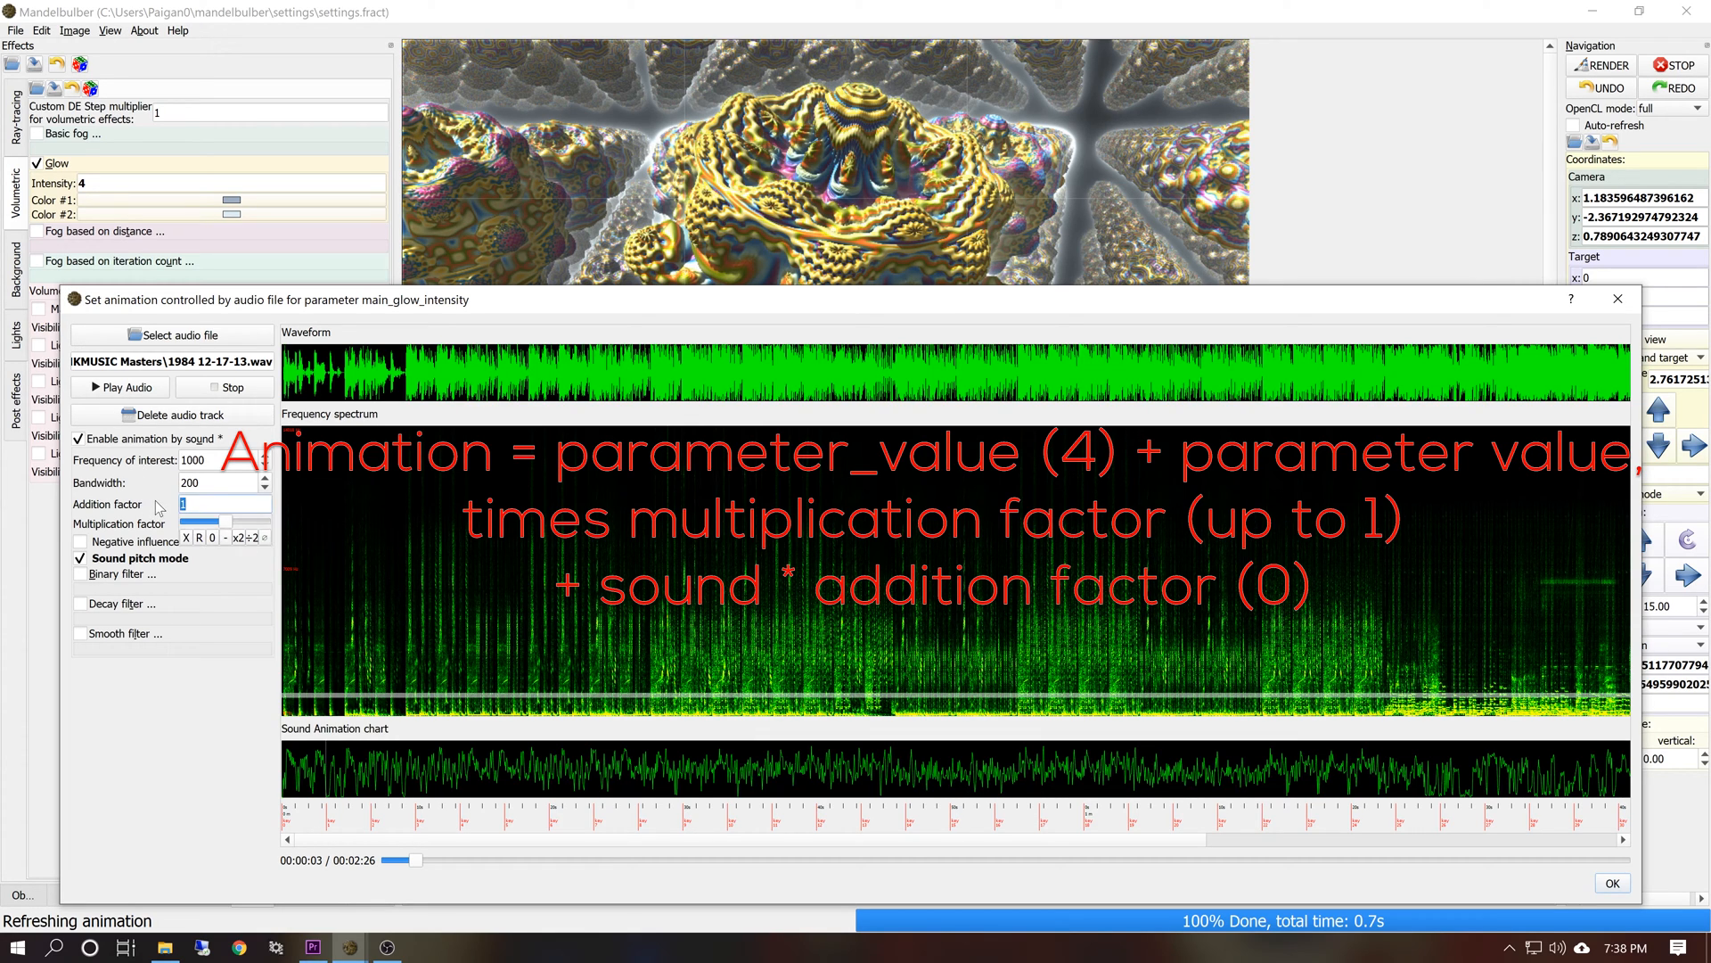
type("0")
left_click(129, 525)
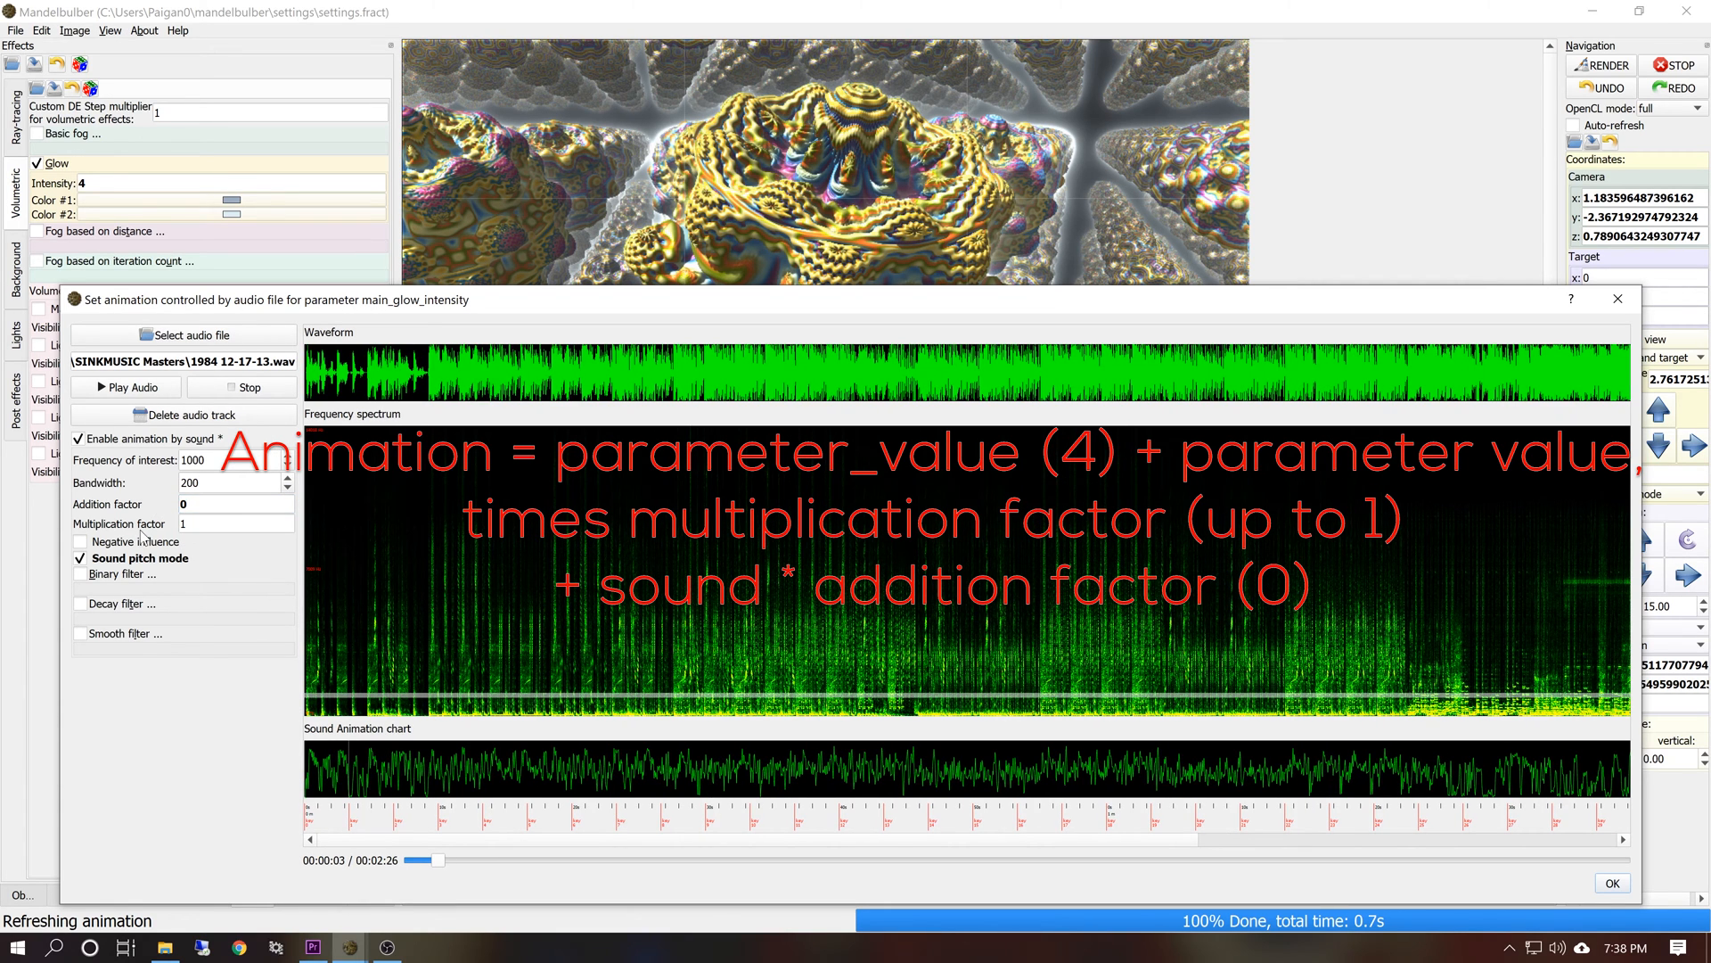
Enable the decay filter and the smooth filter, each with a strength of 2.50
left_click(121, 605)
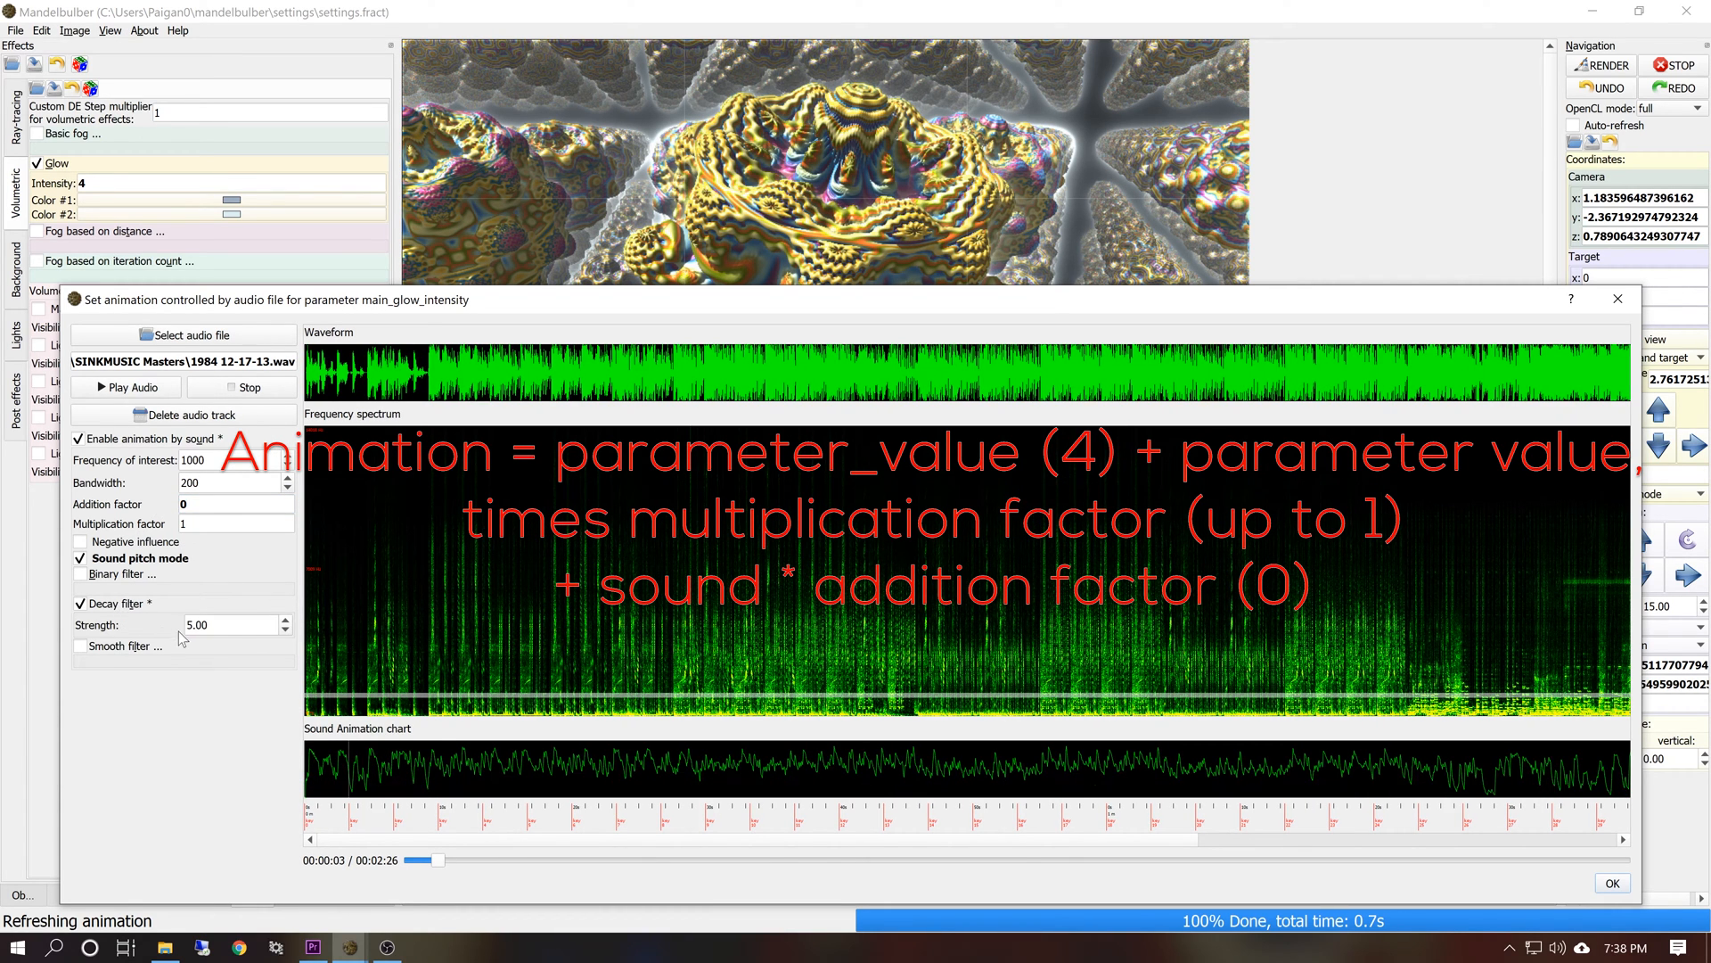
left_click(238, 631)
left_click(269, 659)
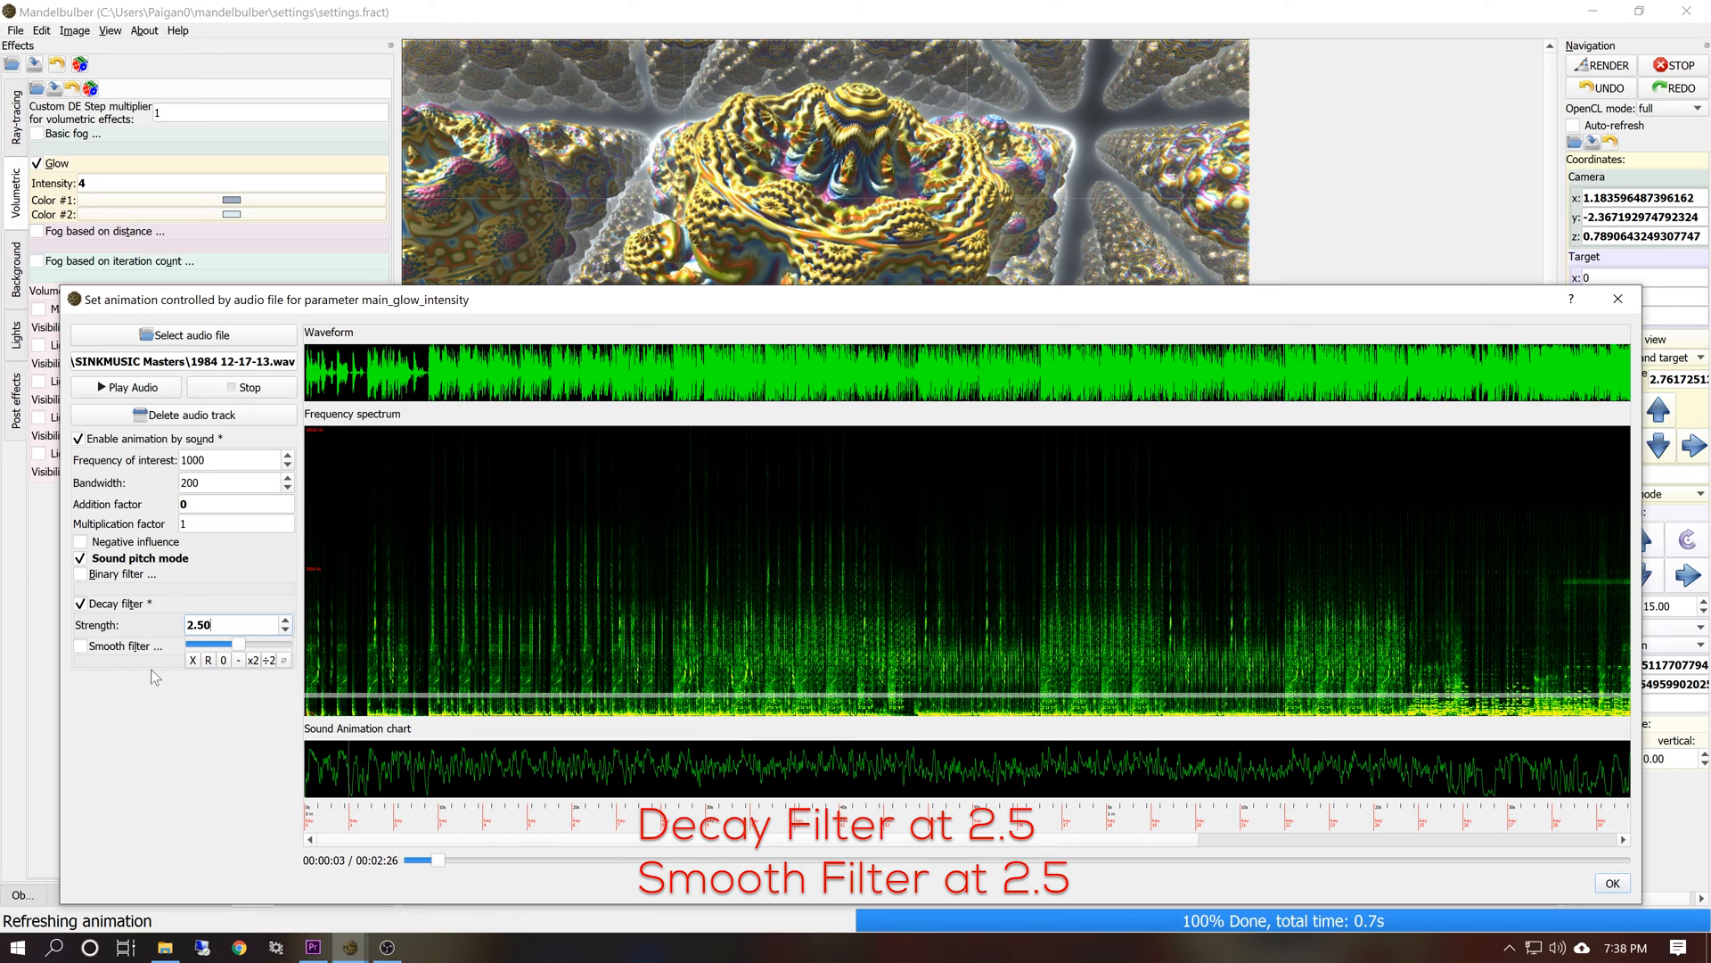
left_click(114, 648)
left_click(232, 666)
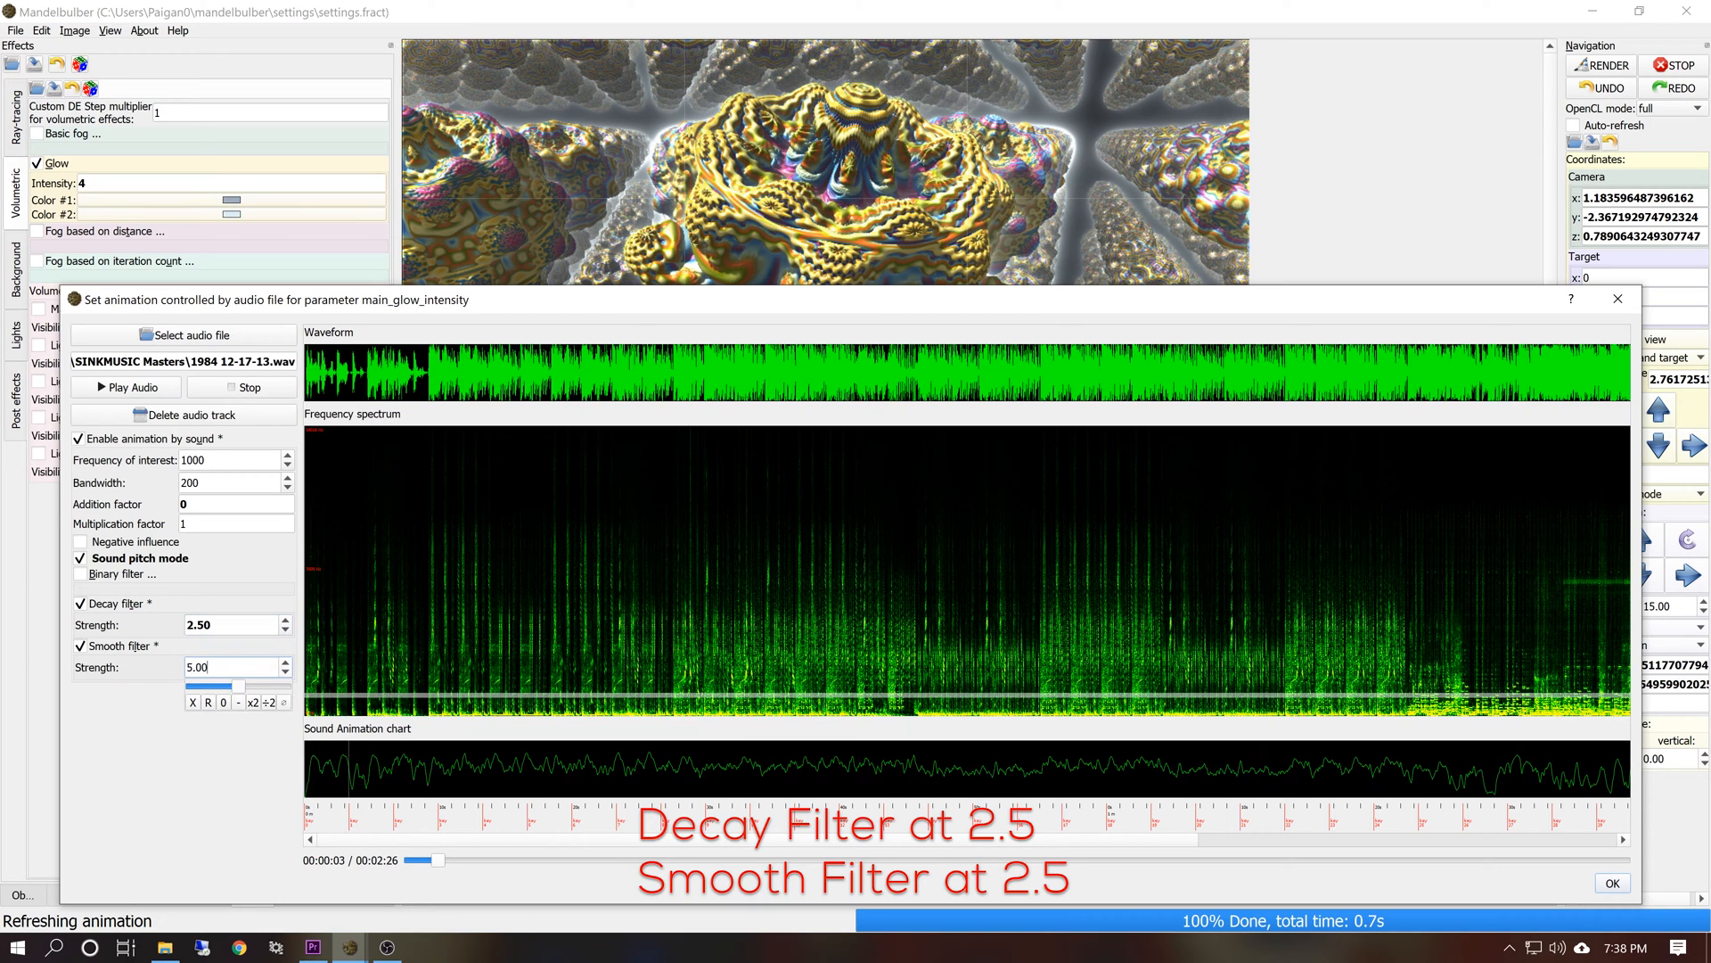
left_click(269, 702)
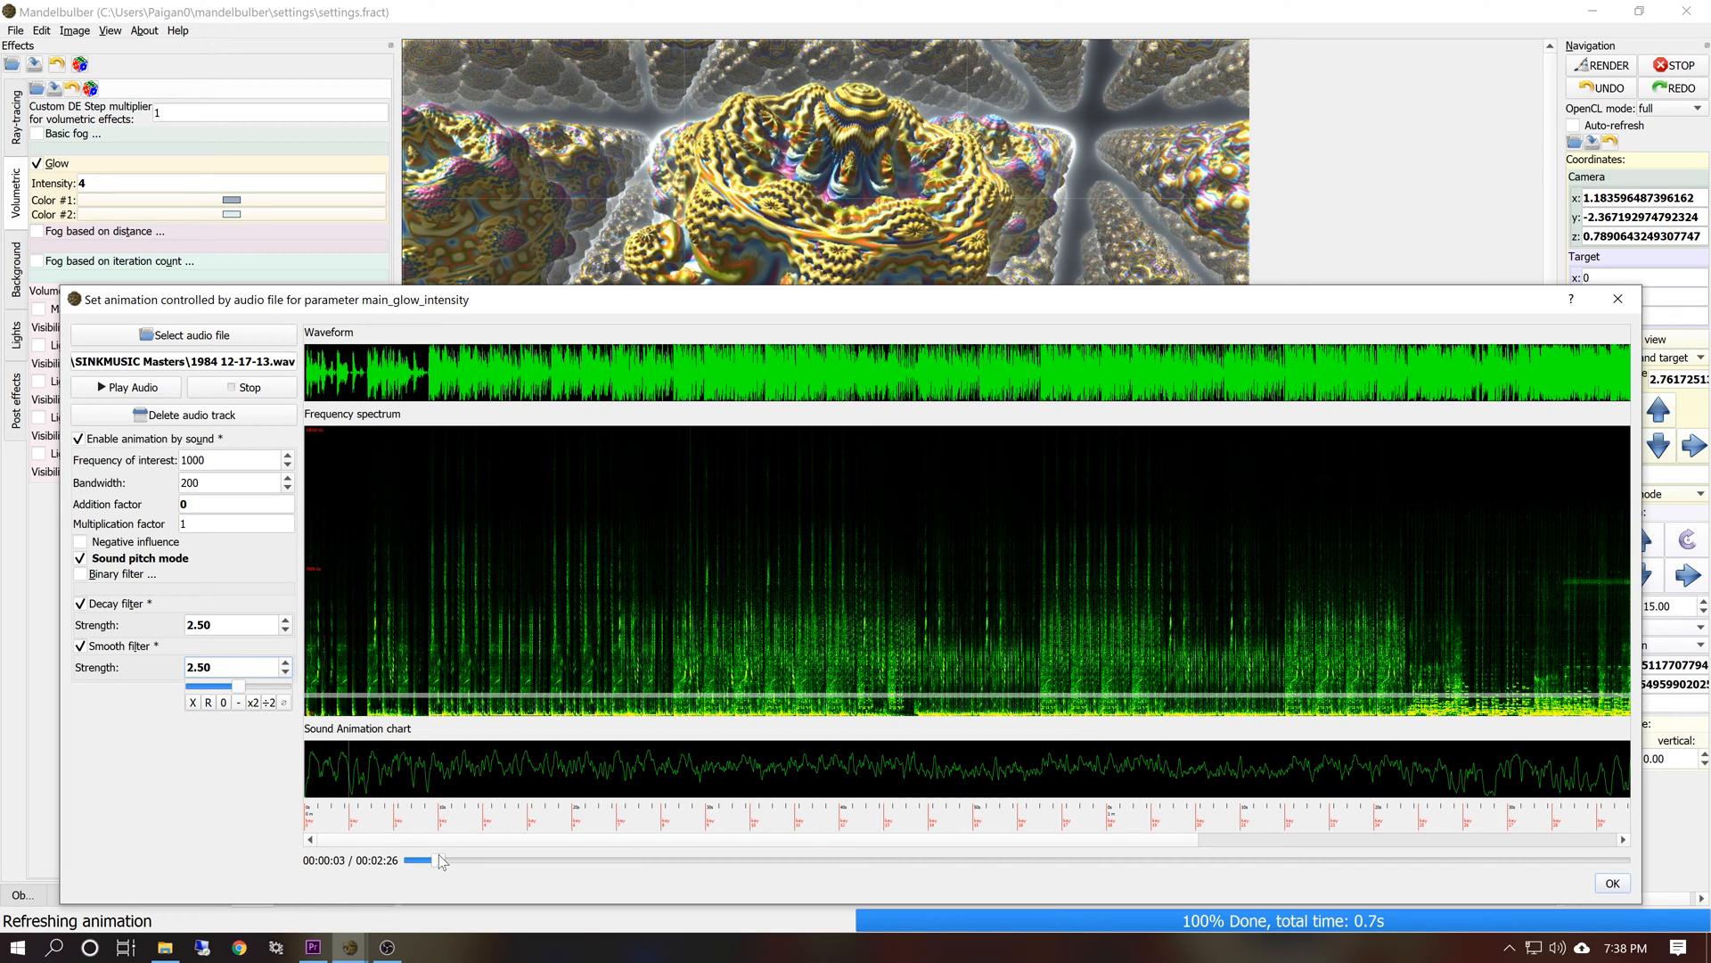
Scrub the audio position to the start, the end and 00:01:00, and accept the glow intensity audio settings
left_click_drag(441, 860, 251, 890)
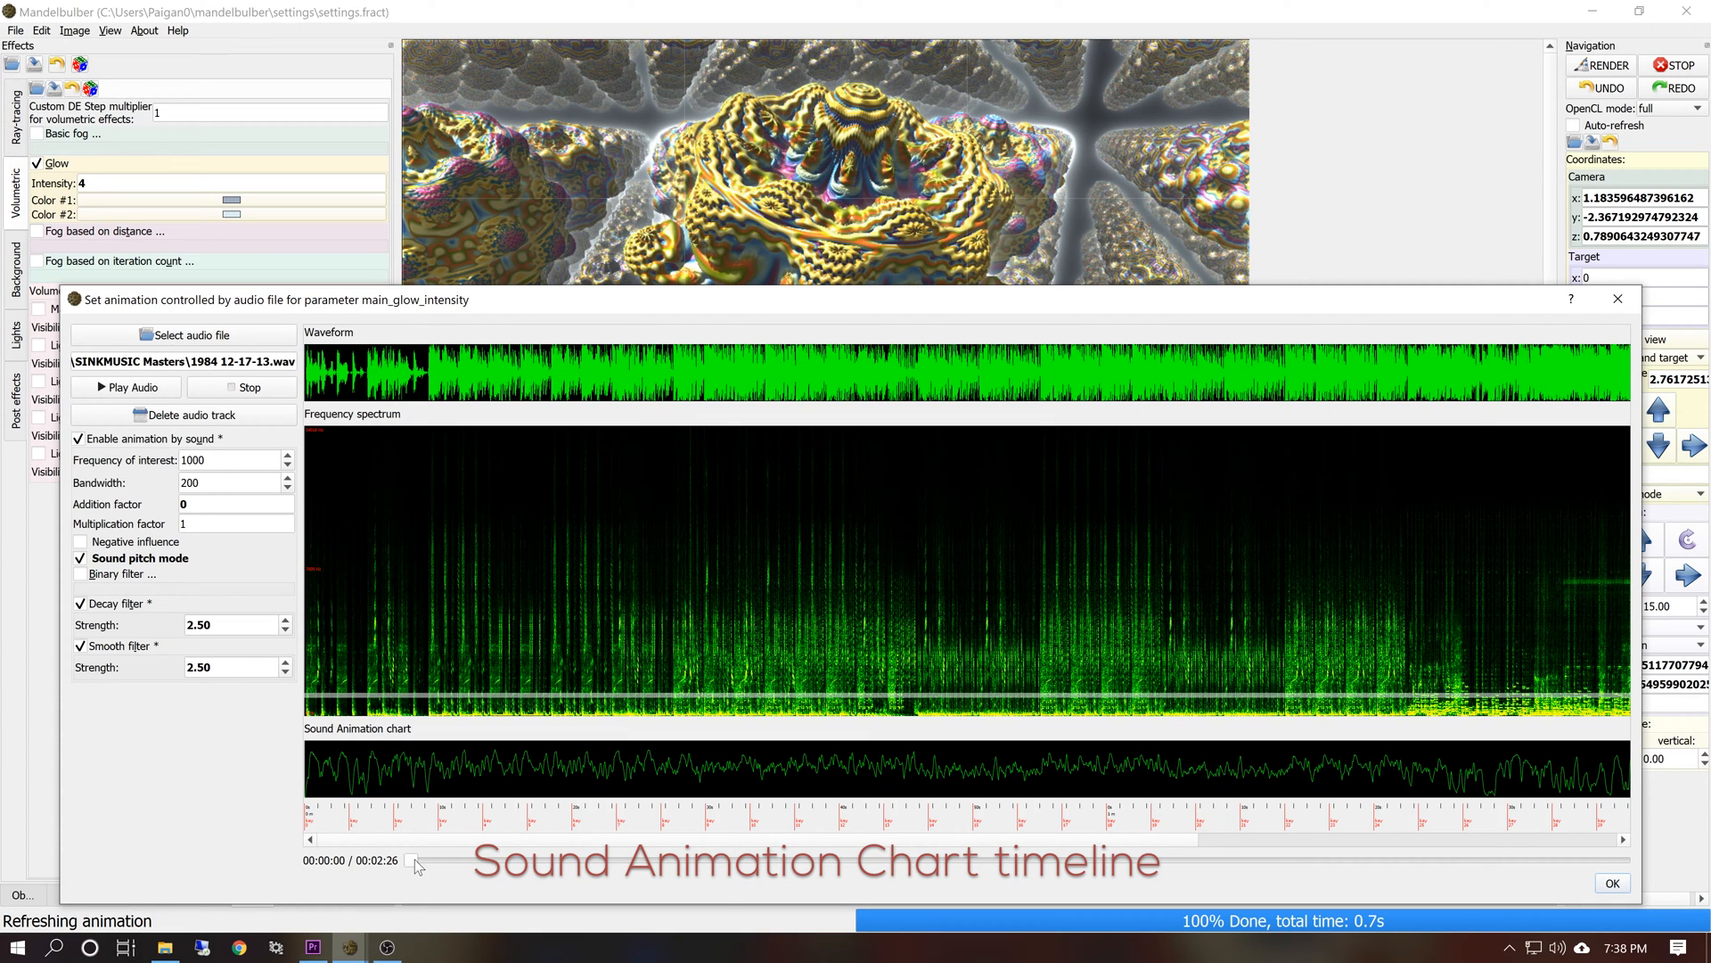
mouse_move(412, 861)
left_mouse_down()
mouse_move(1203, 861)
mouse_move(1640, 802)
left_mouse_up()
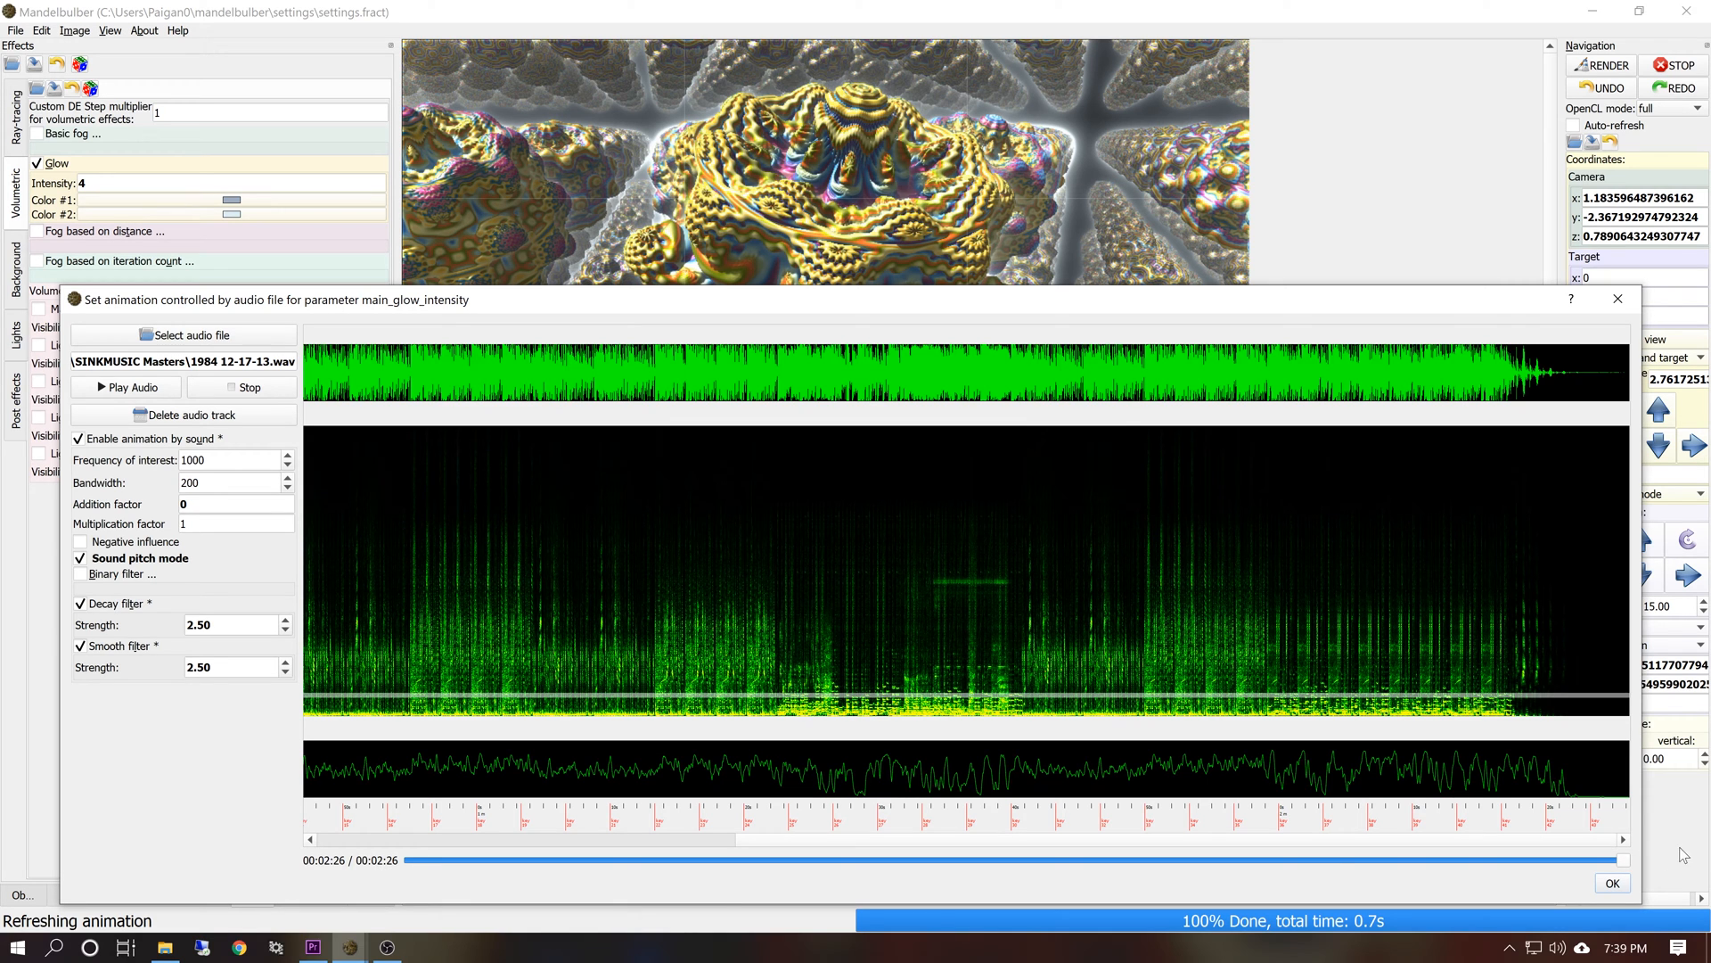
left_click_drag(1624, 863, 912, 932)
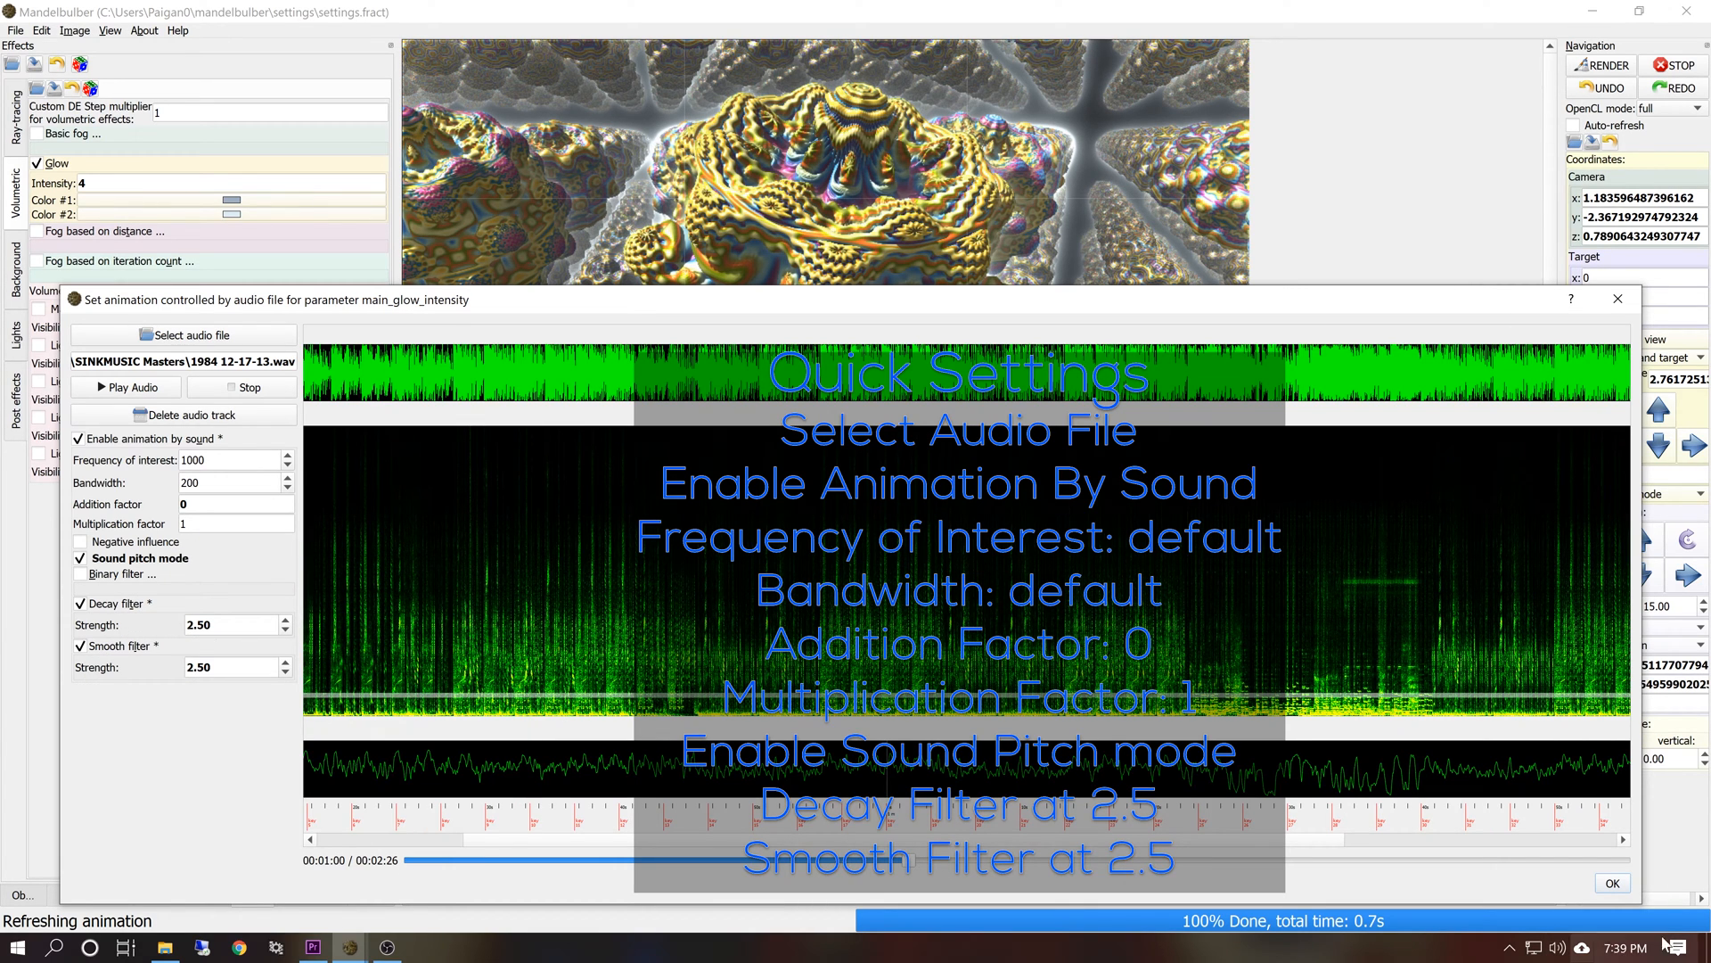
left_click(1612, 883)
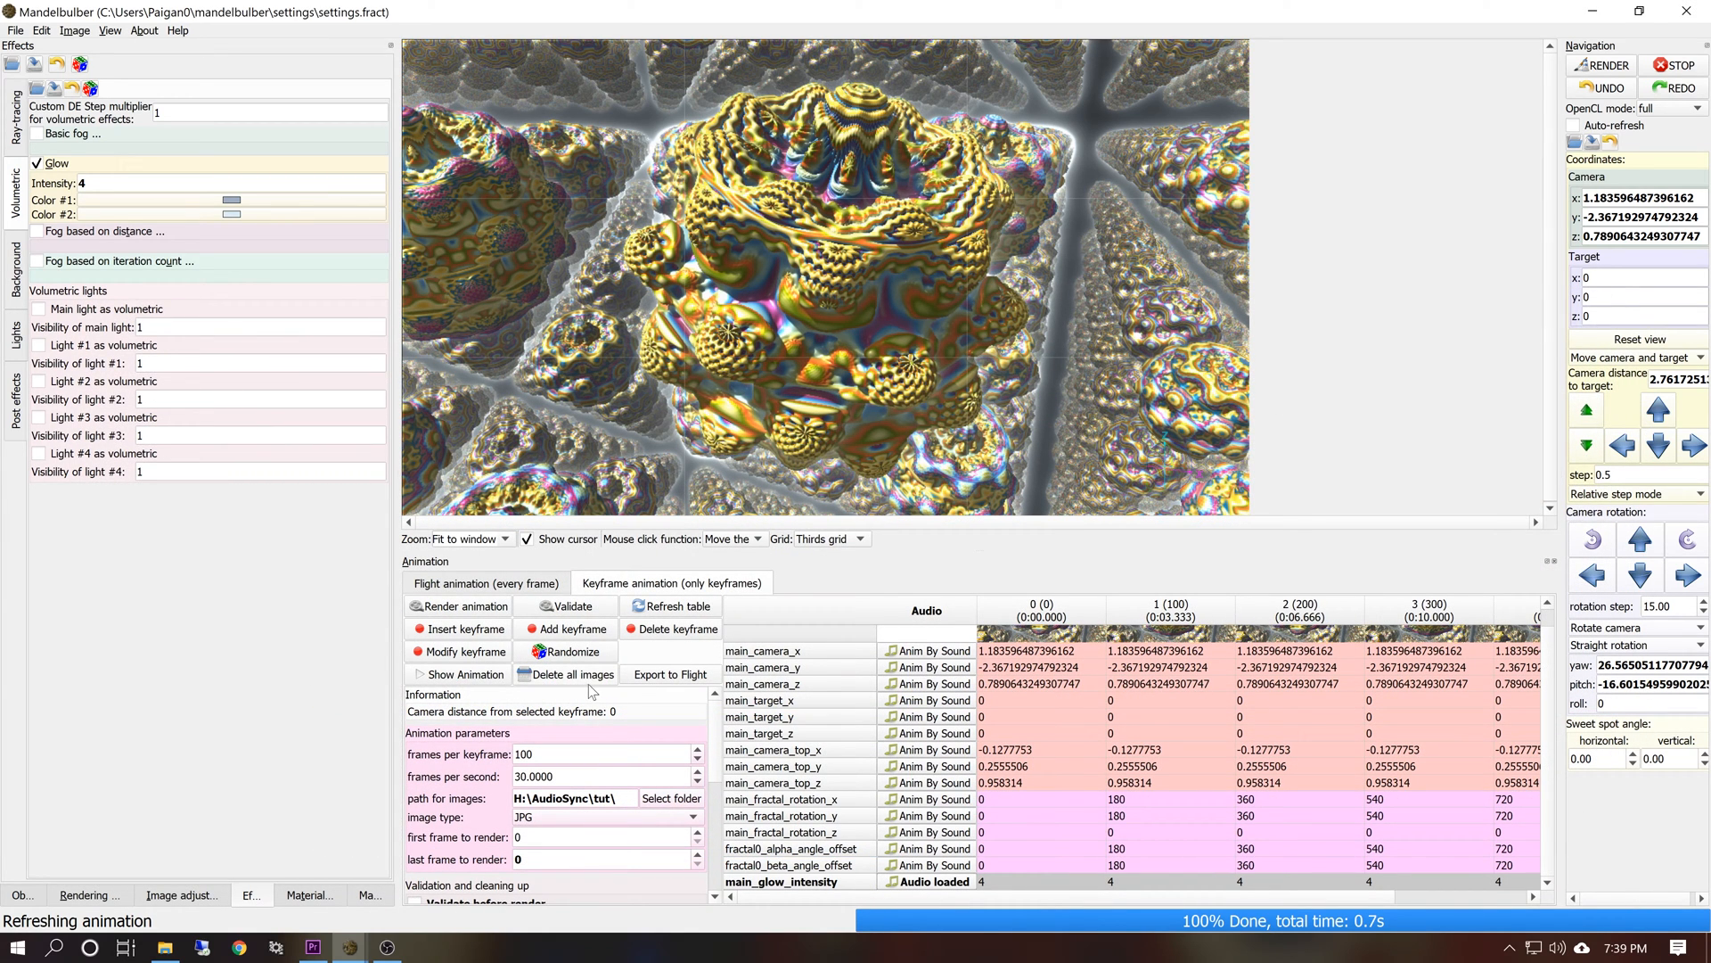
Delete all previously rendered animation images and launch the NetRender server
left_click(583, 678)
left_click(893, 513)
left_click(87, 896)
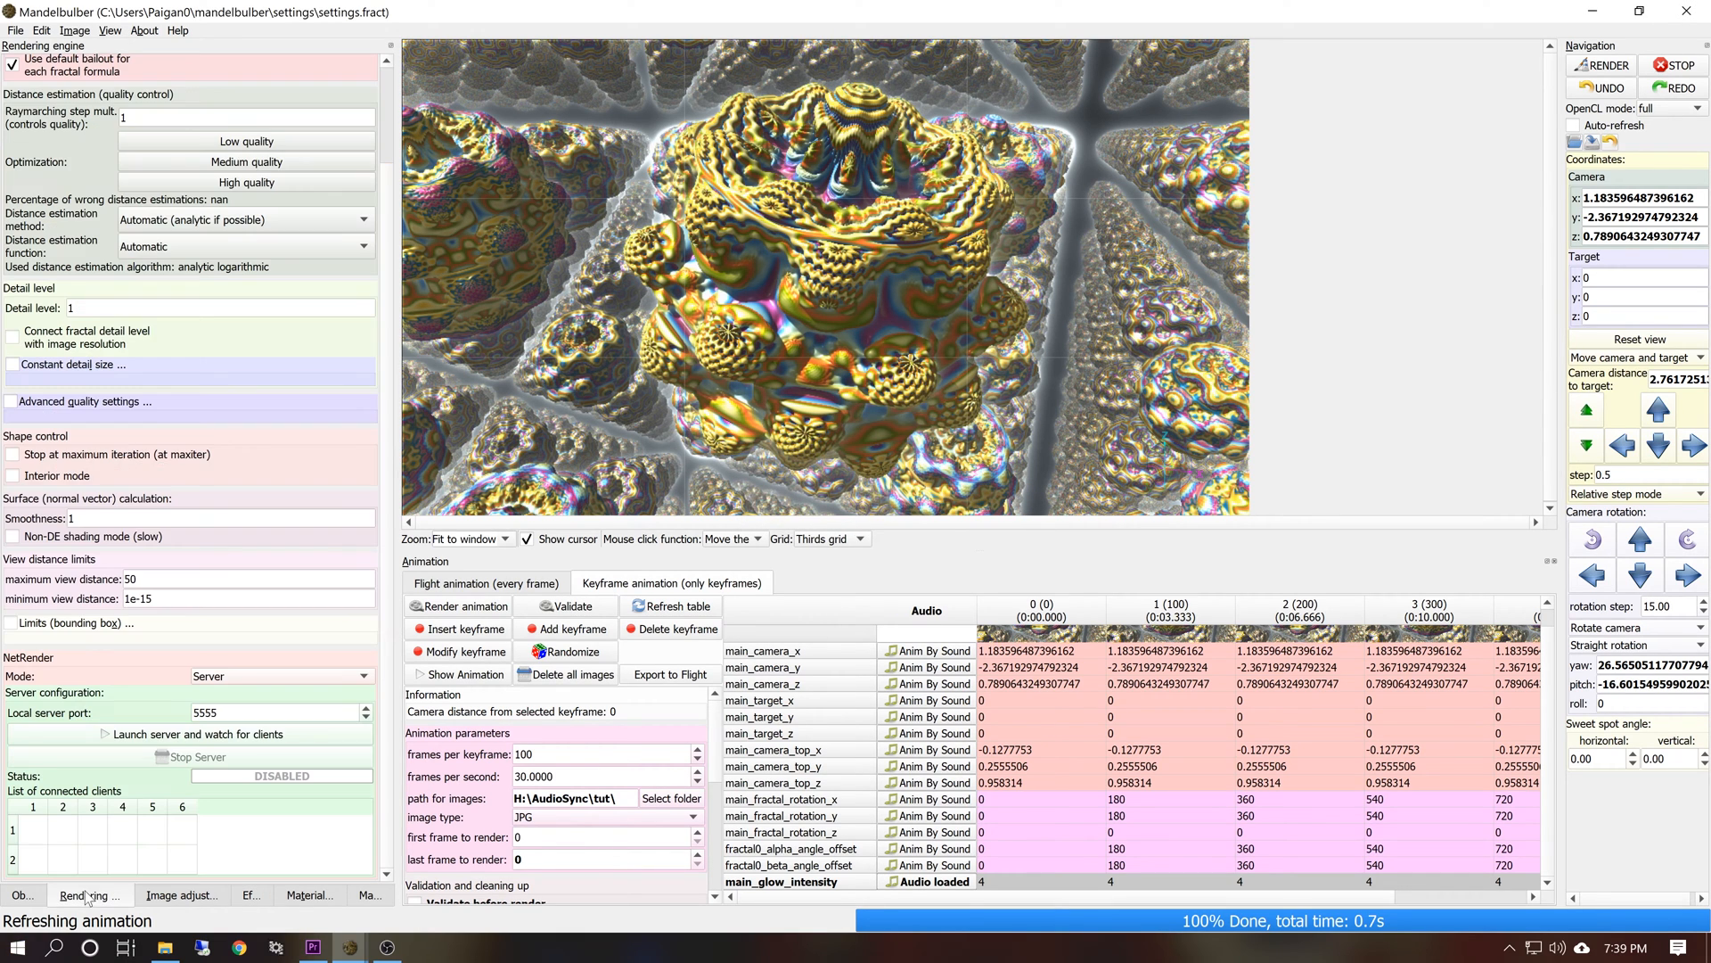
left_click(130, 737)
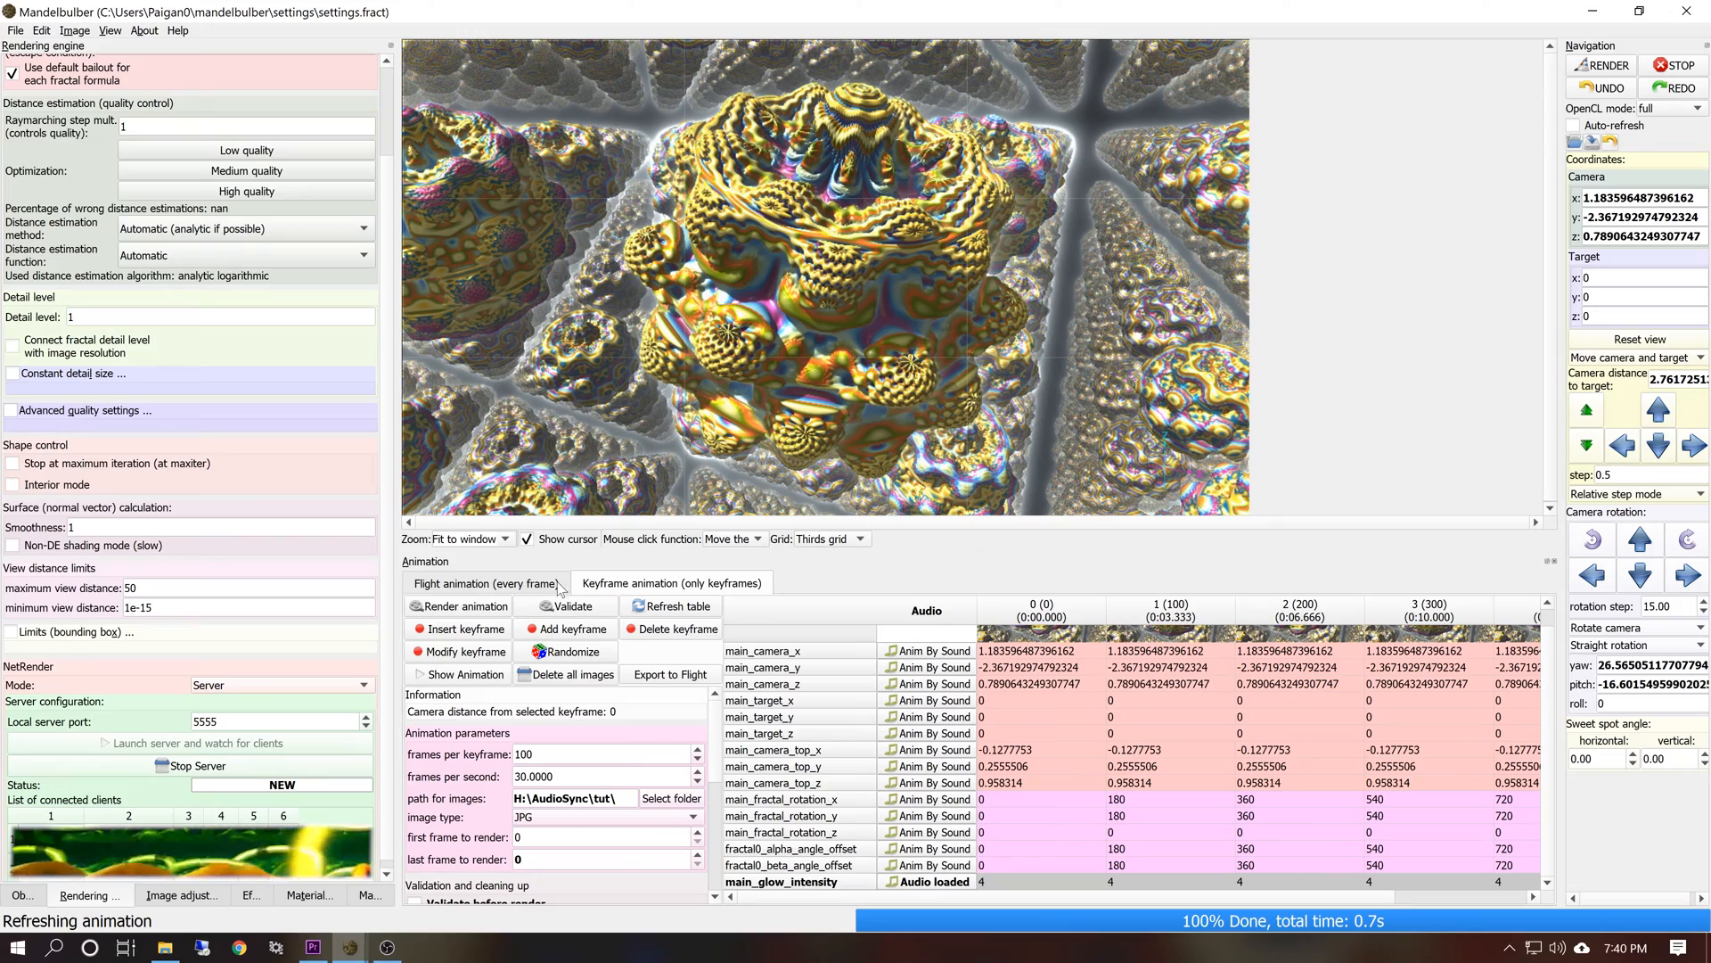
Try rendering the keyframe animation while watching the volumetric glow settings, and discard all its rendered images
left_click(453, 608)
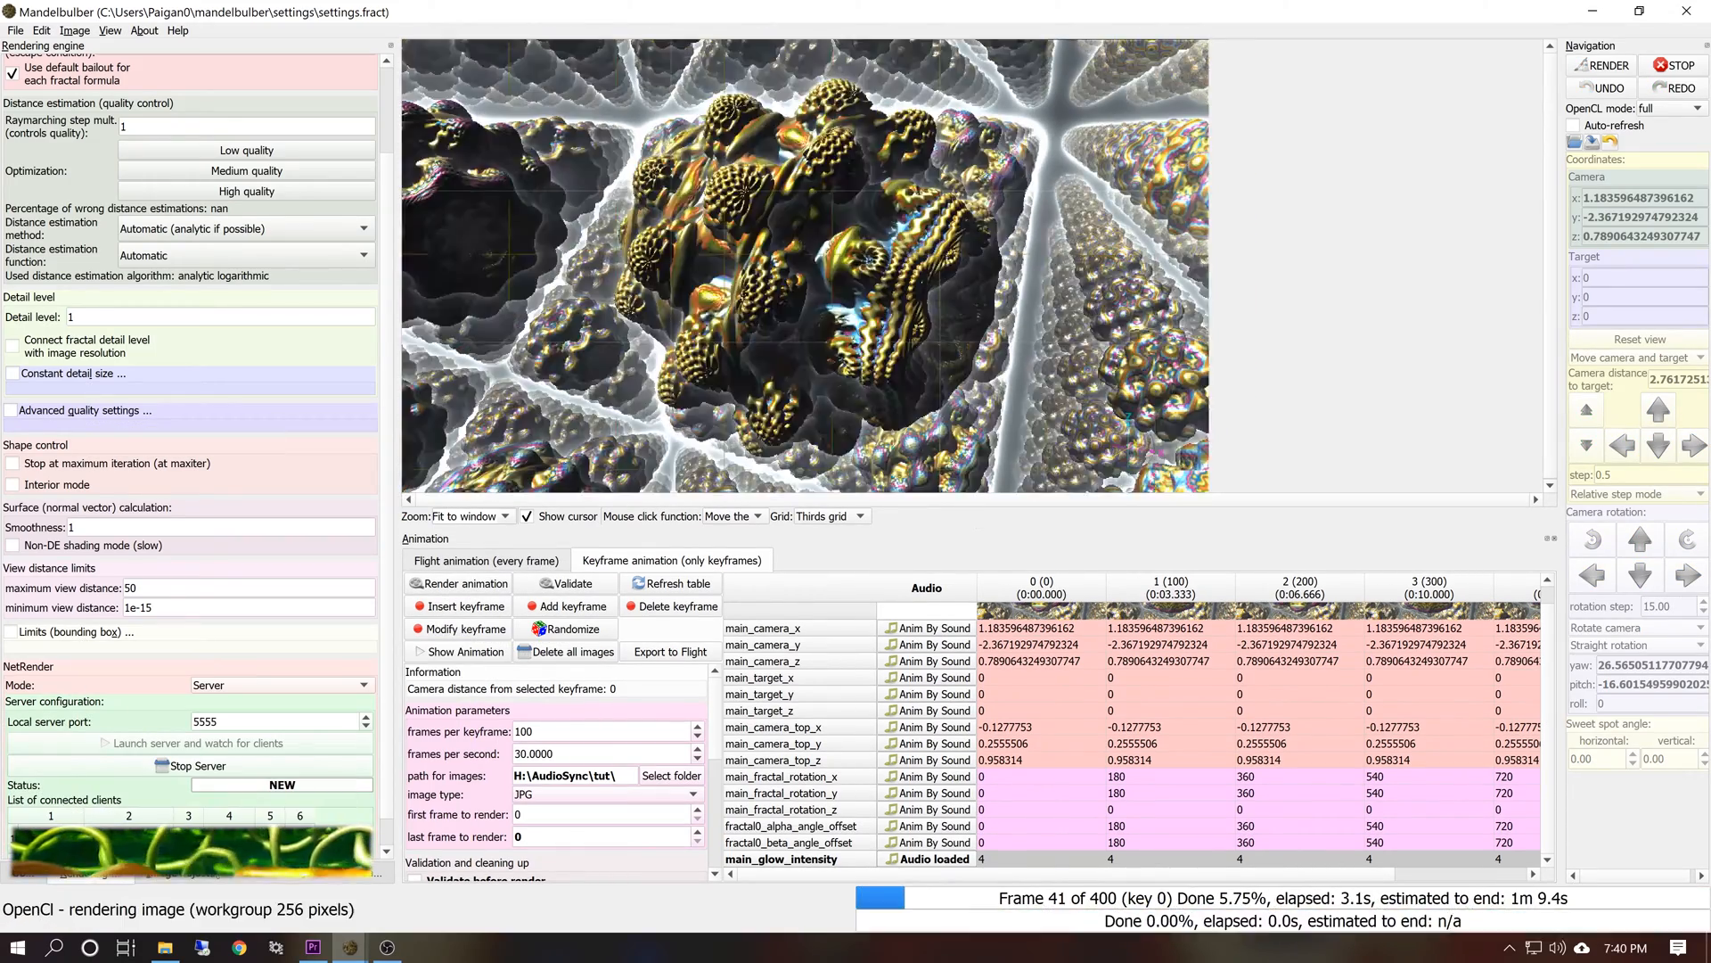
left_click(252, 875)
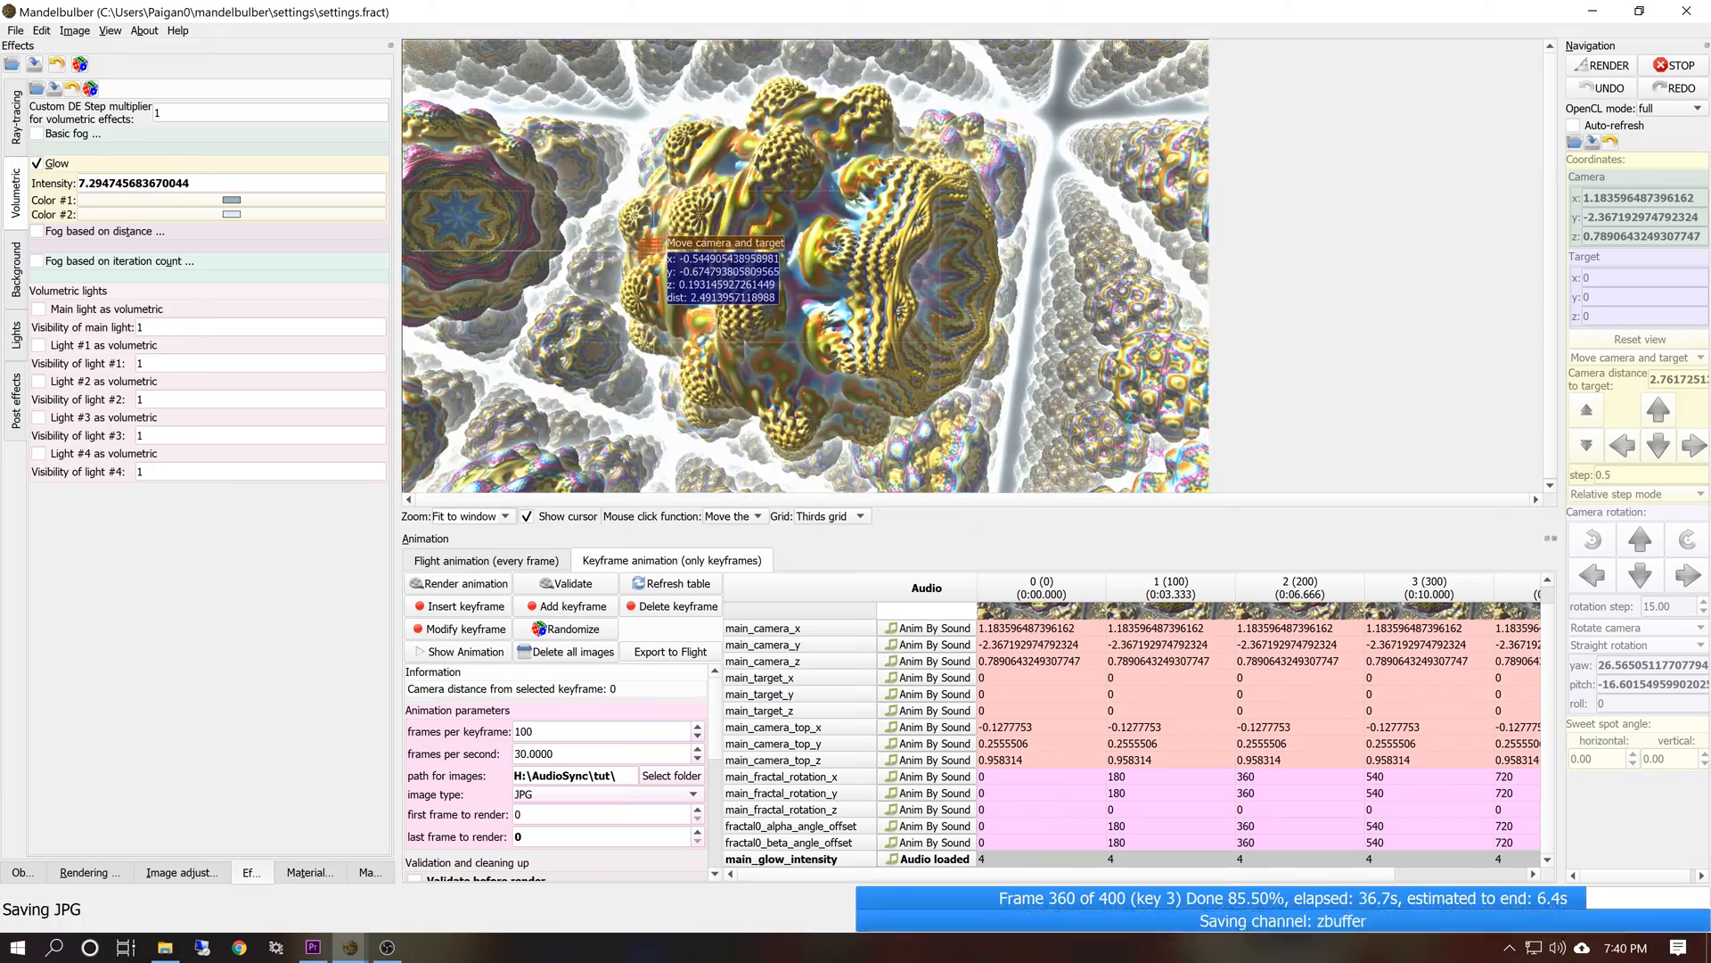
left_click(1673, 66)
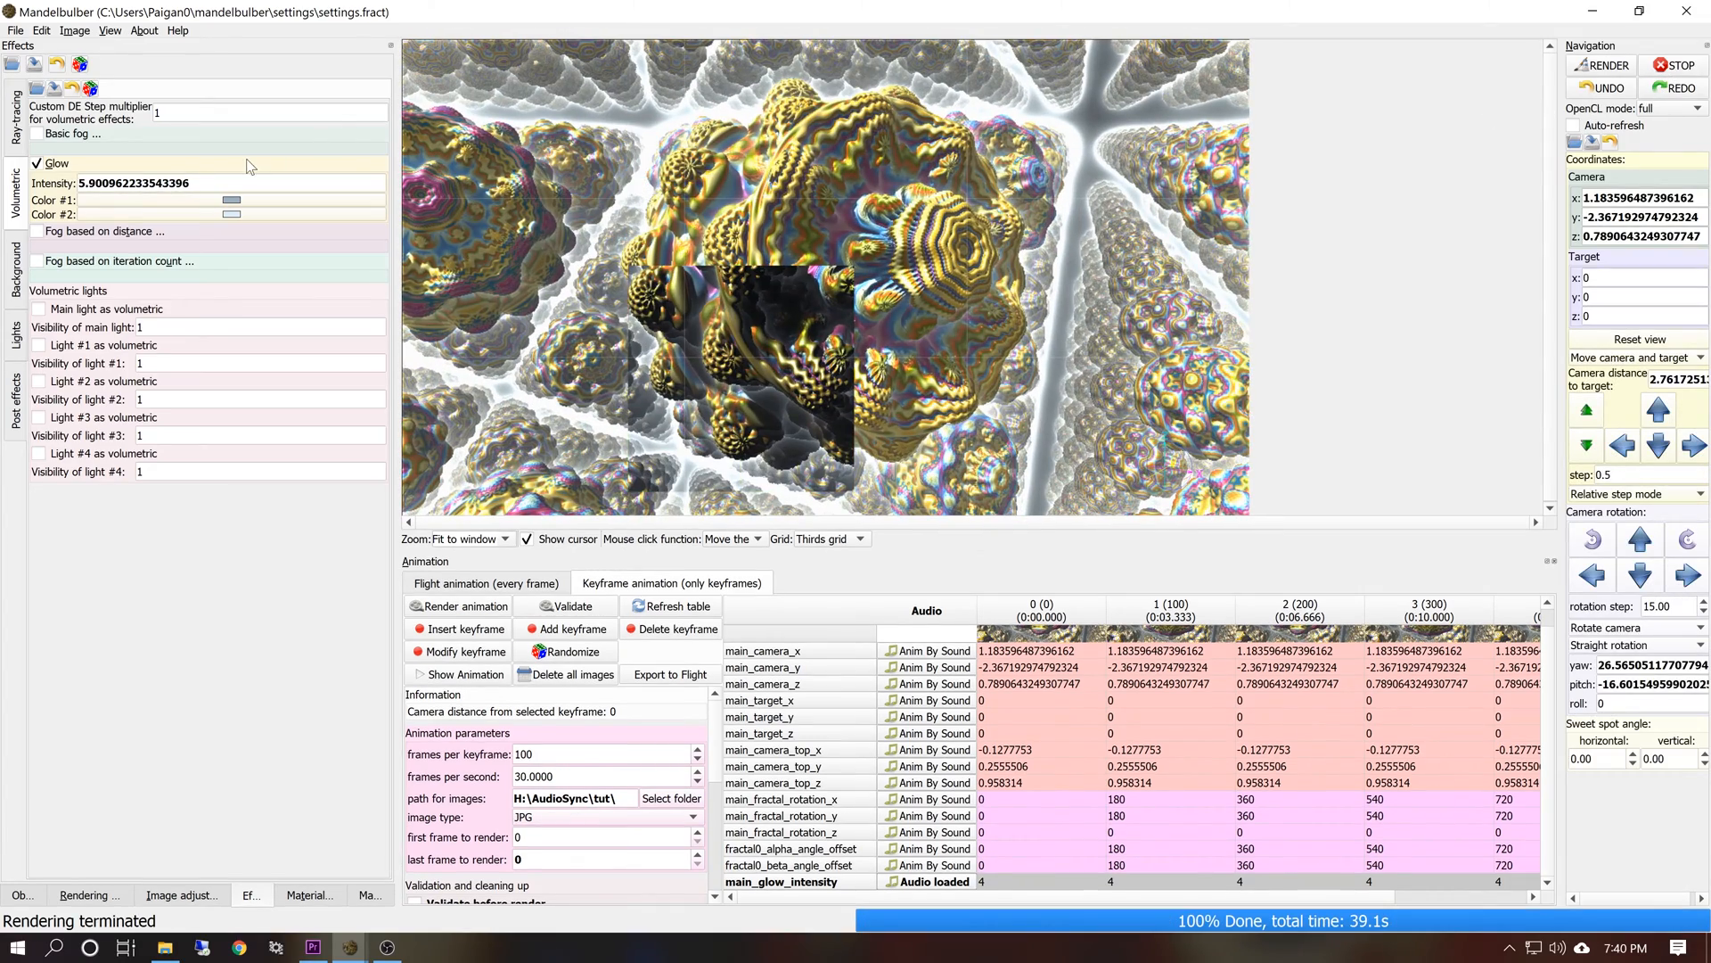
left_click(554, 674)
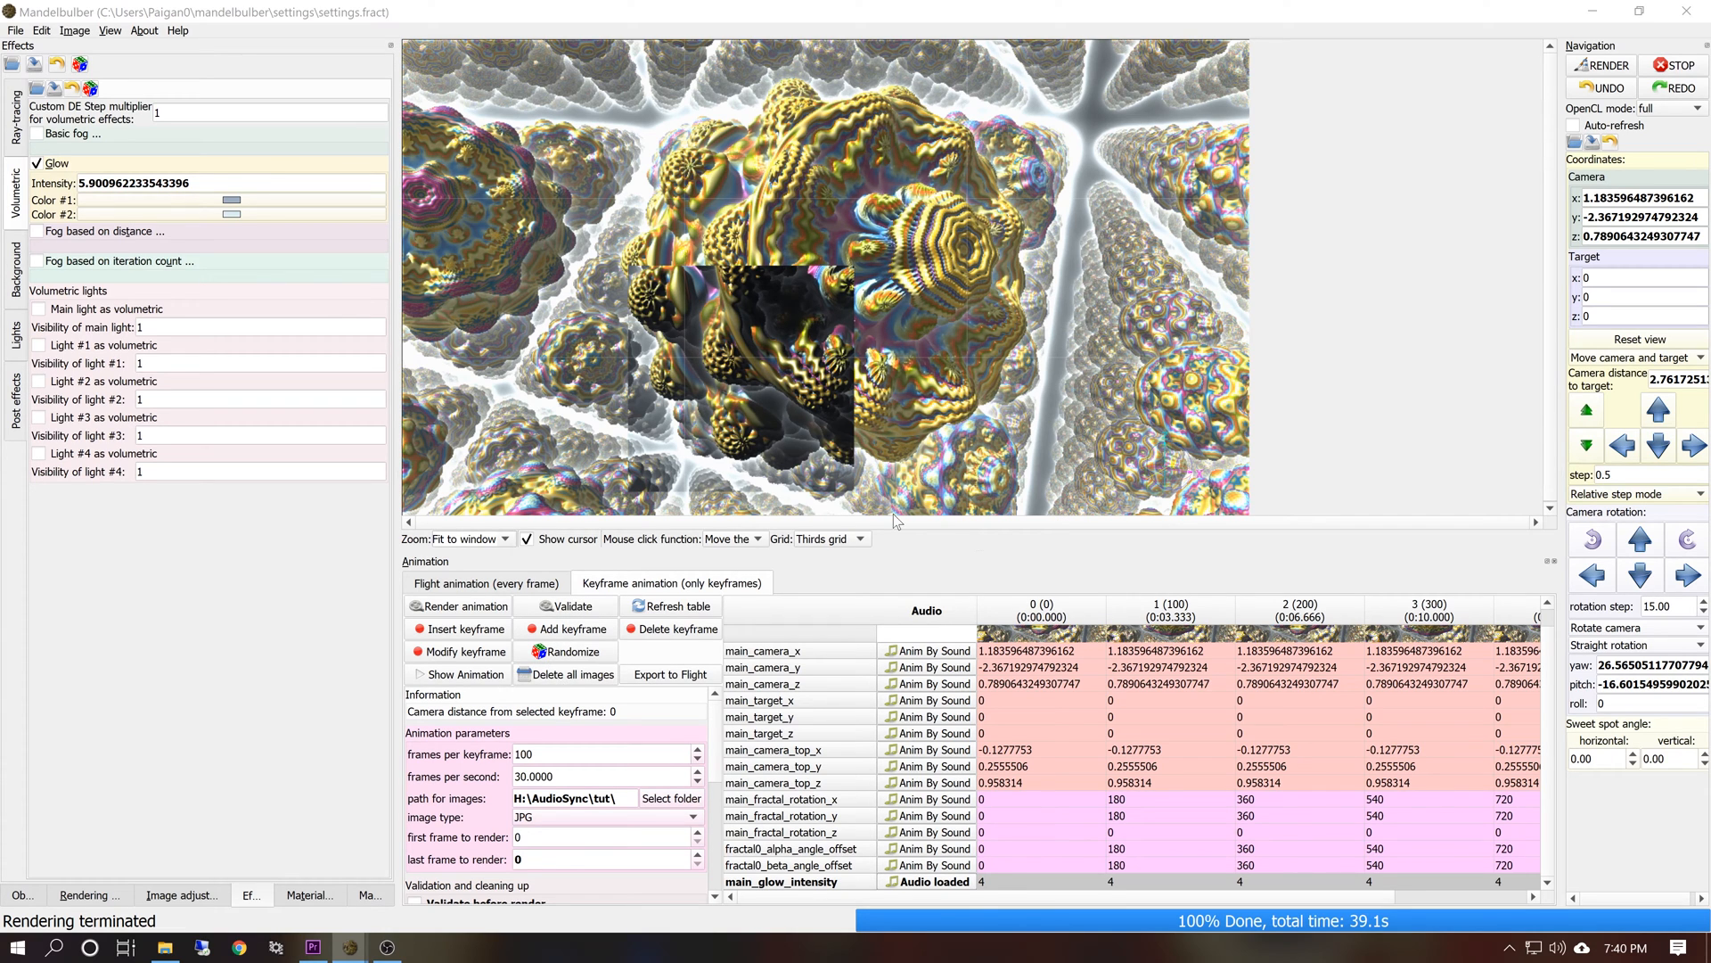
left_click(893, 516)
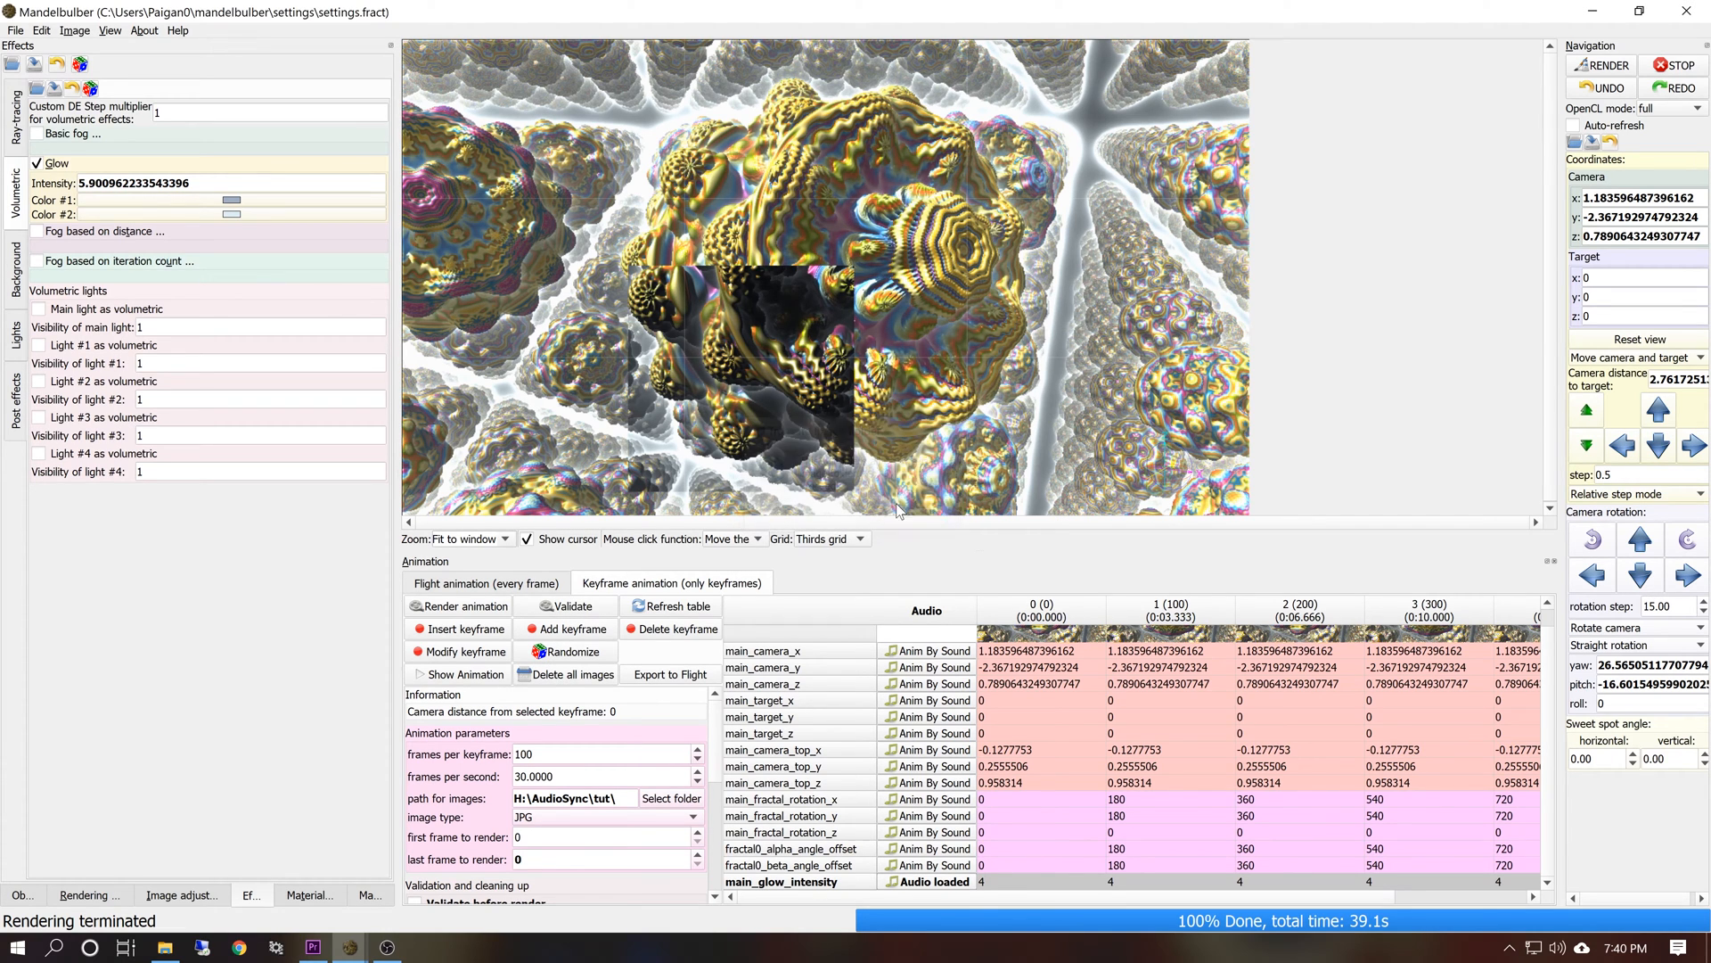
Set main_glow_intensity to 3 at keyframe 0 and interpolate the next keyframes up to keyframe 4
double_click(987, 880)
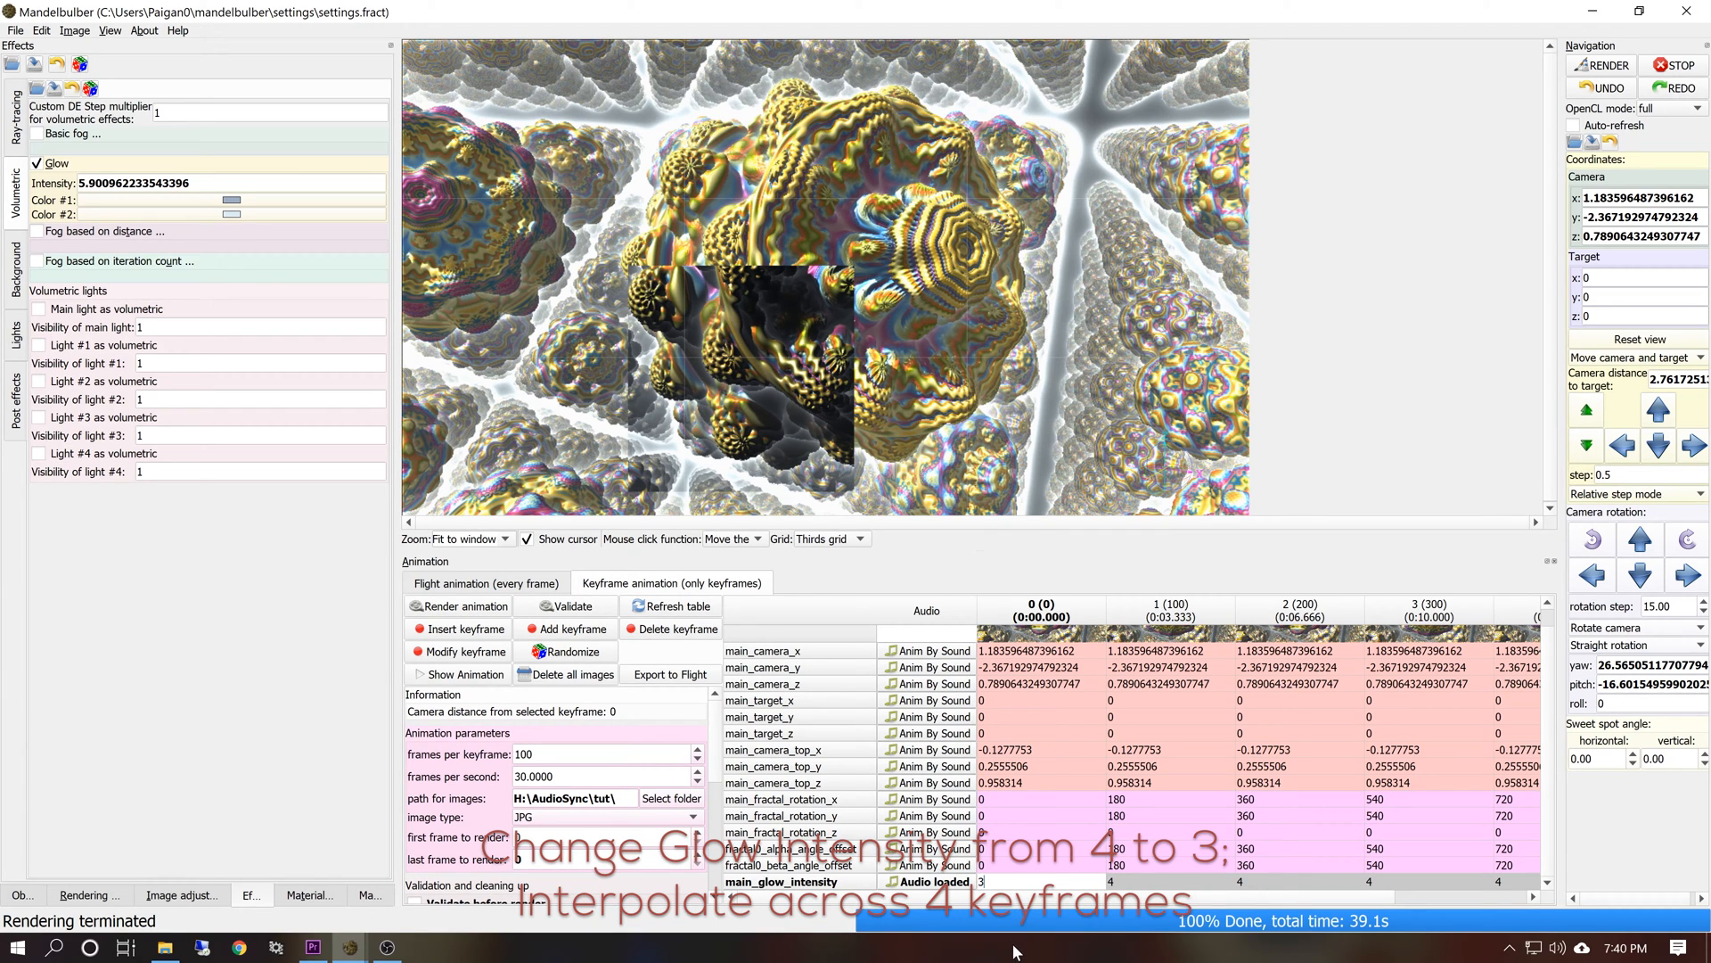
key("Return")
right_click(1002, 887)
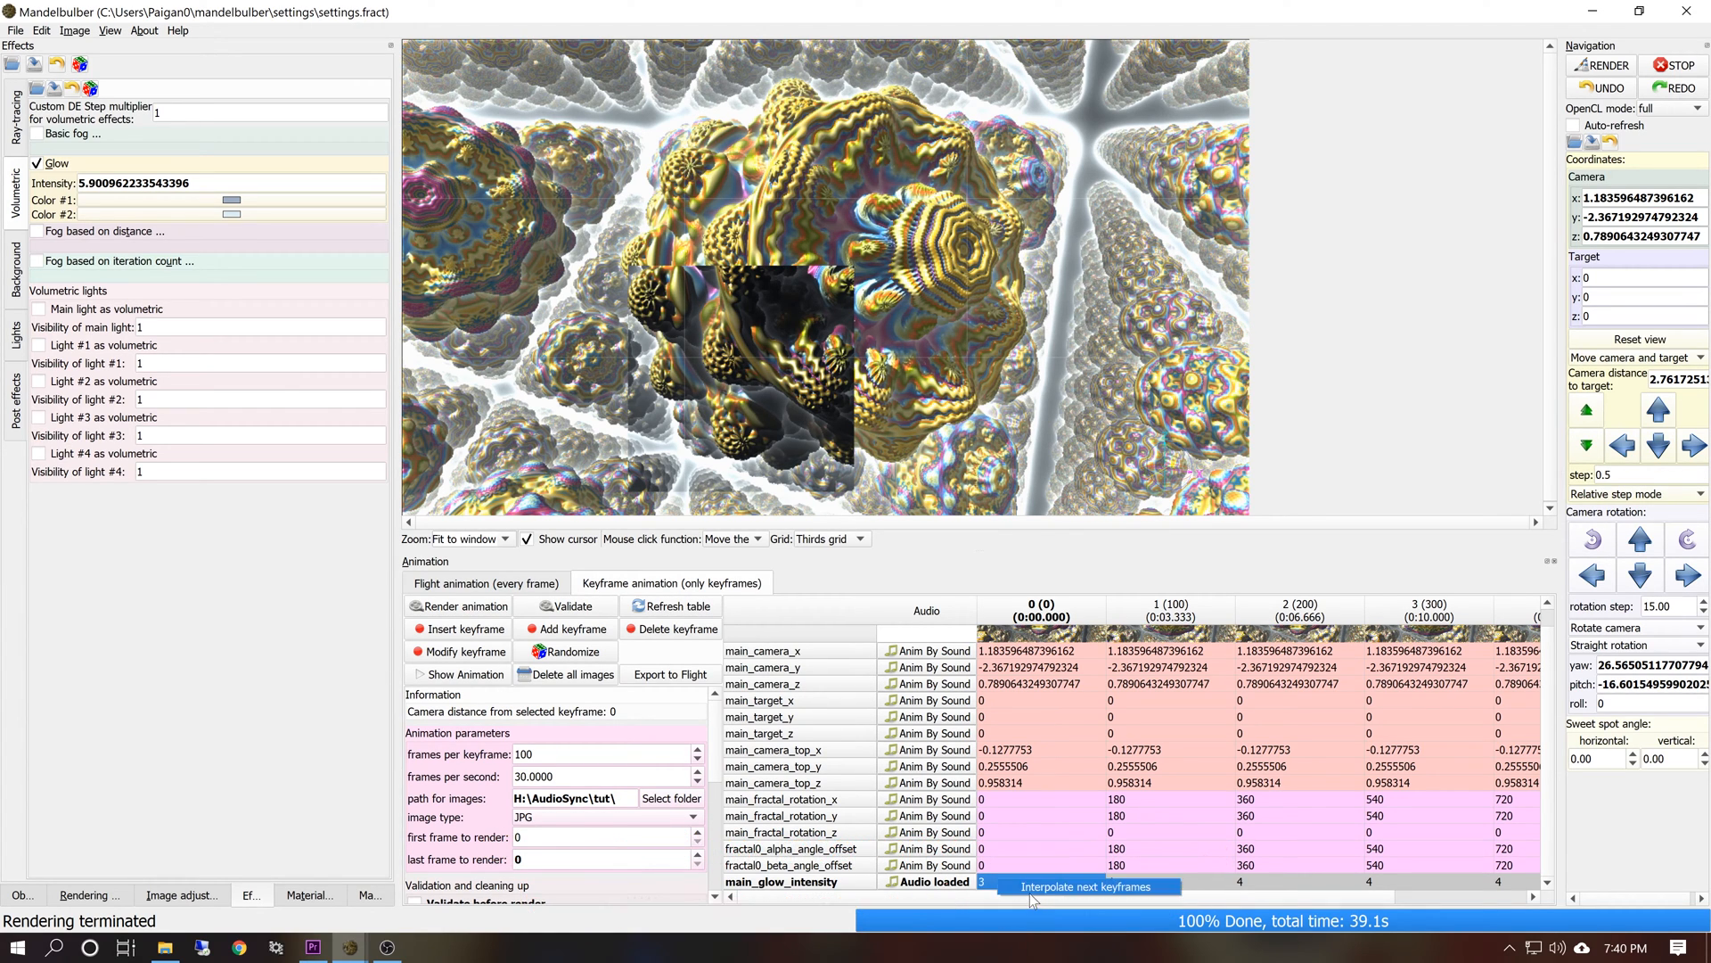
left_click(1029, 894)
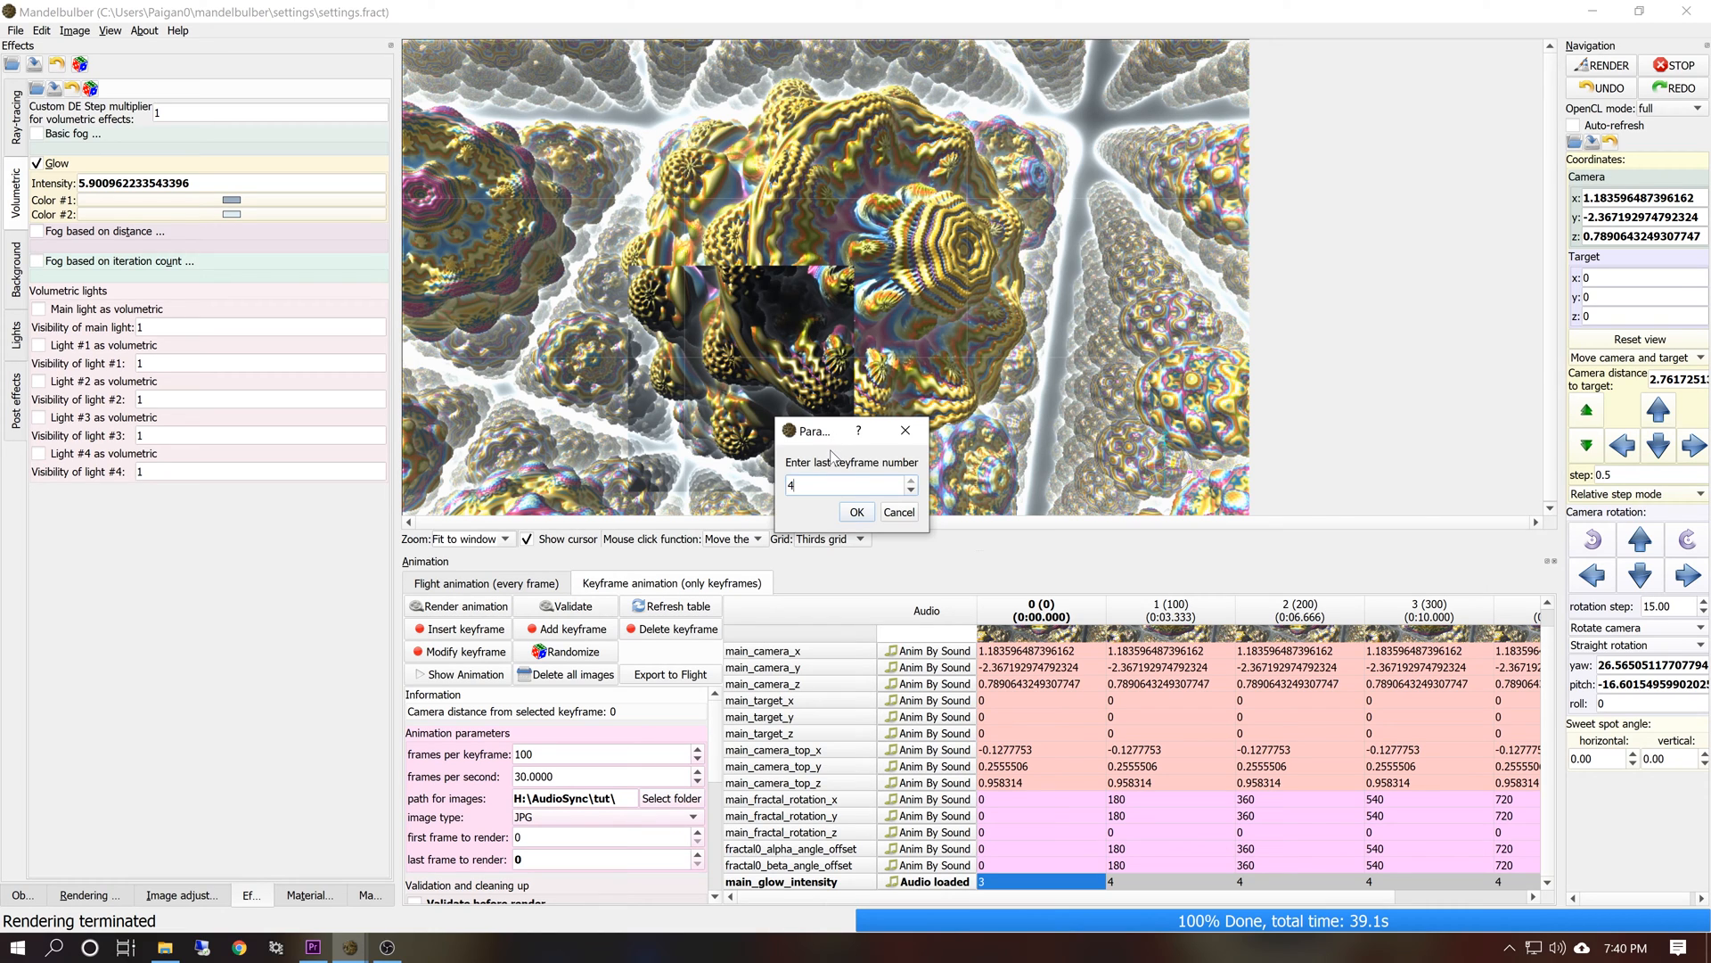
left_click(858, 510)
left_click(859, 510)
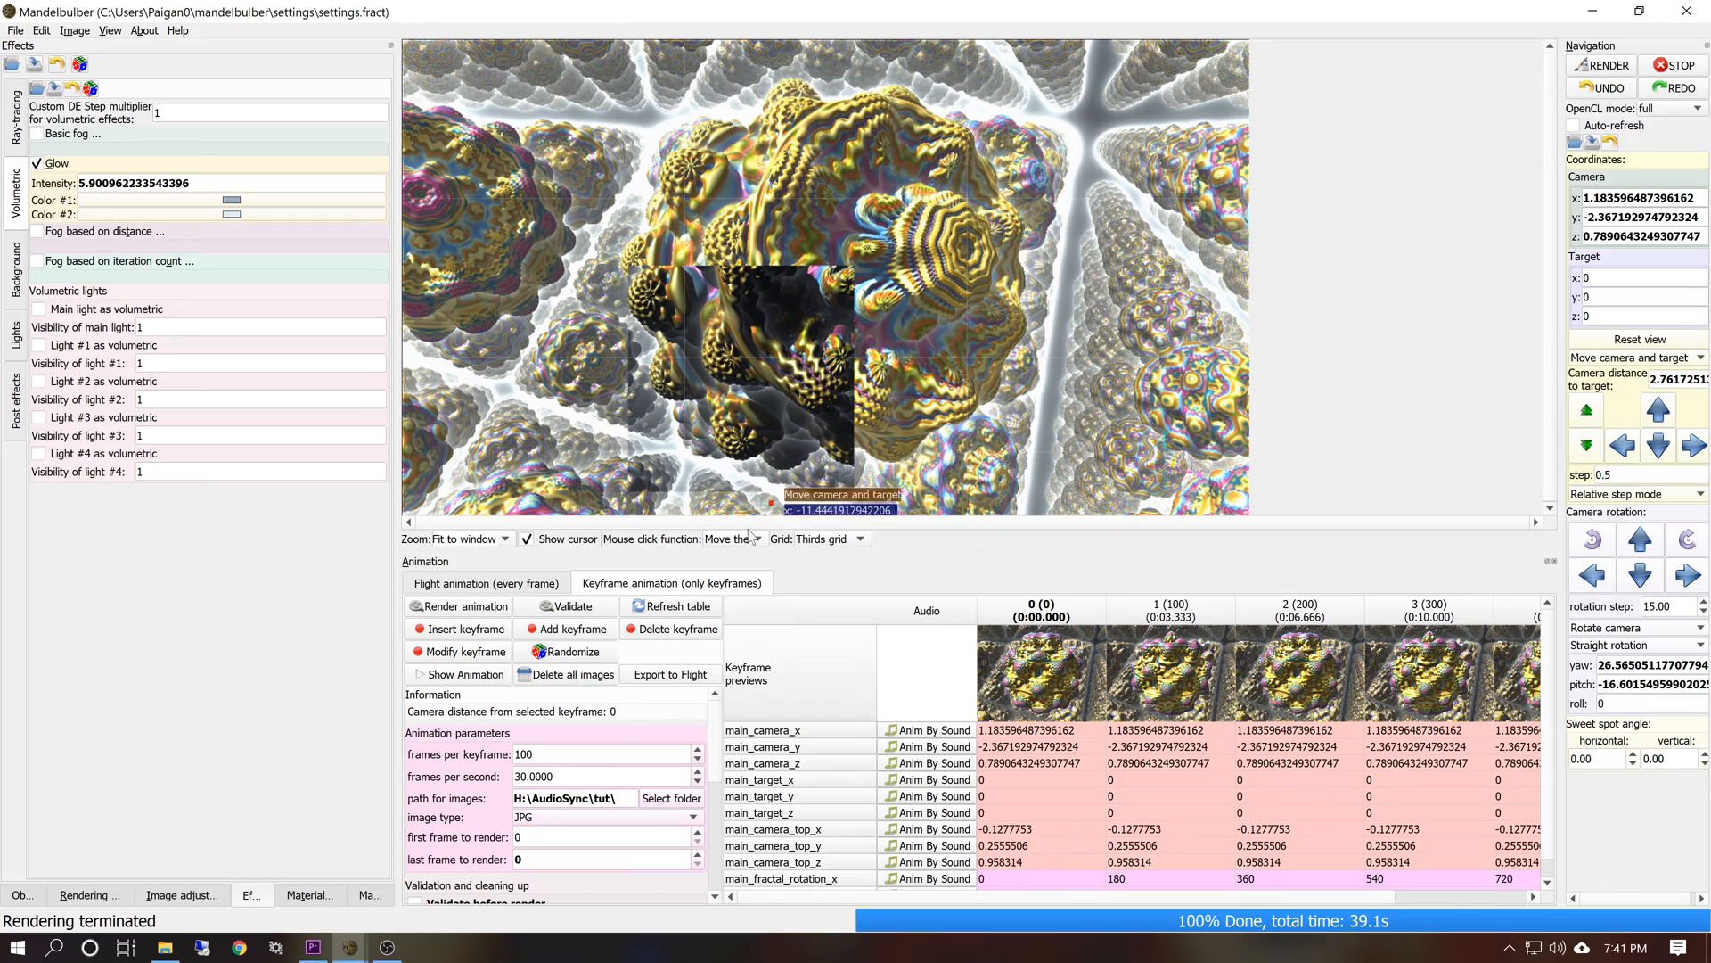
Render the keyframe animation and play back its frames in the animation viewer
left_click(456, 606)
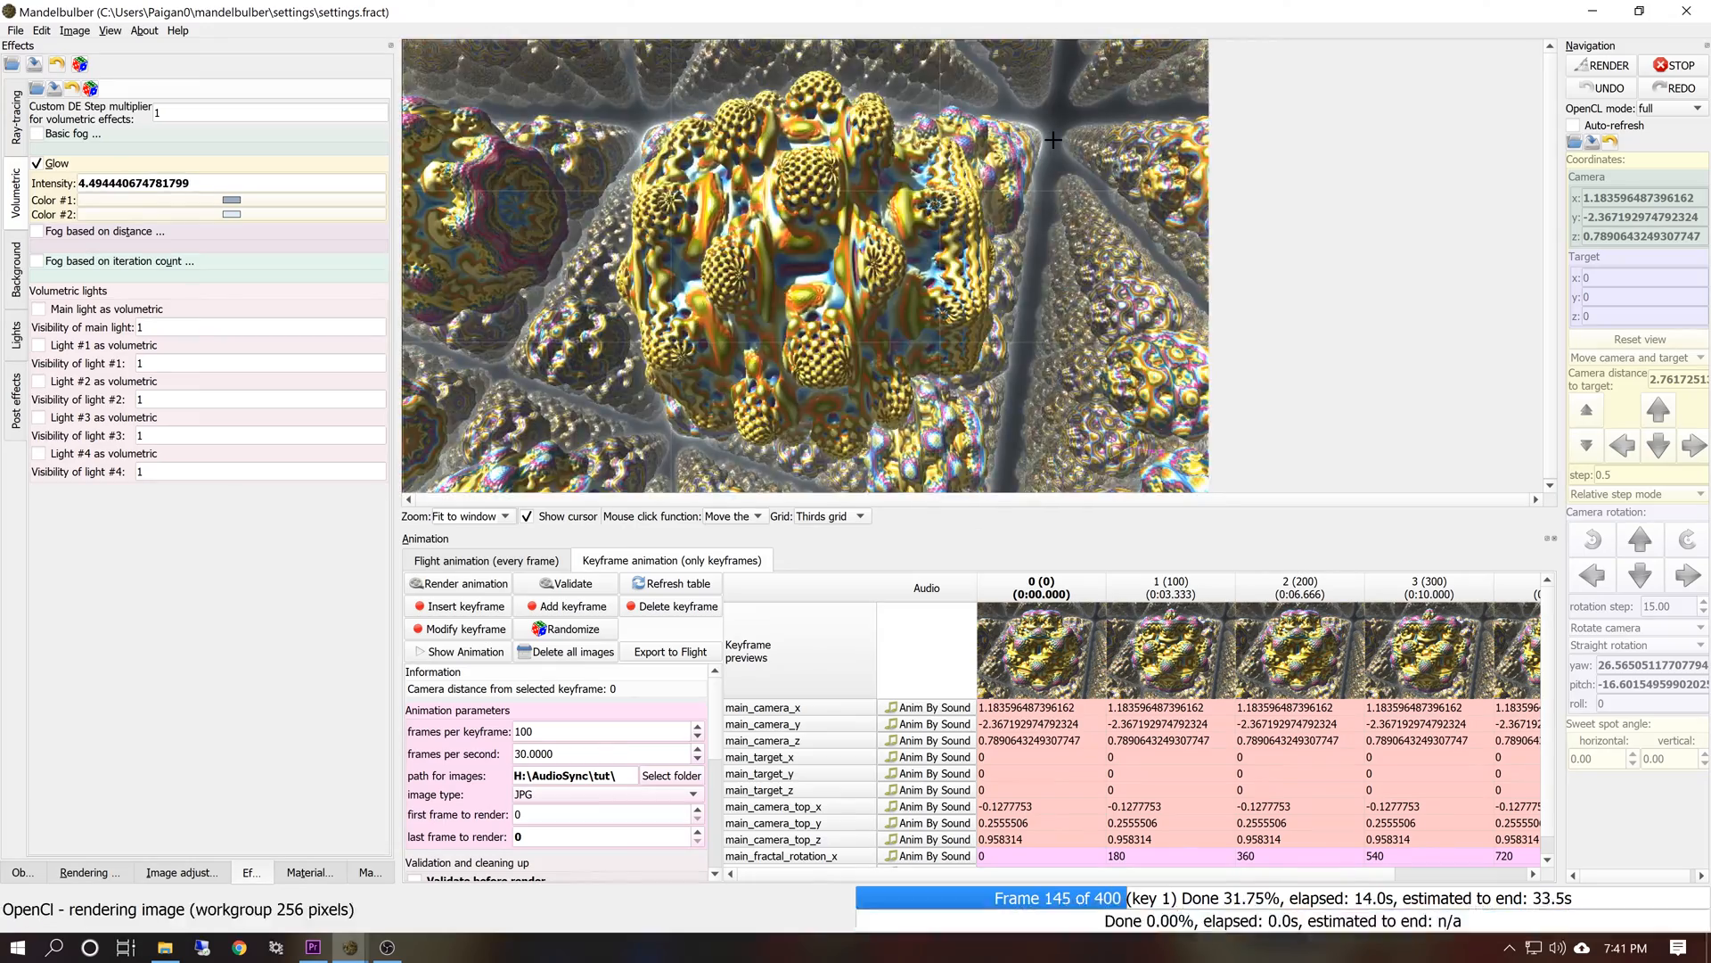
left_click(450, 651)
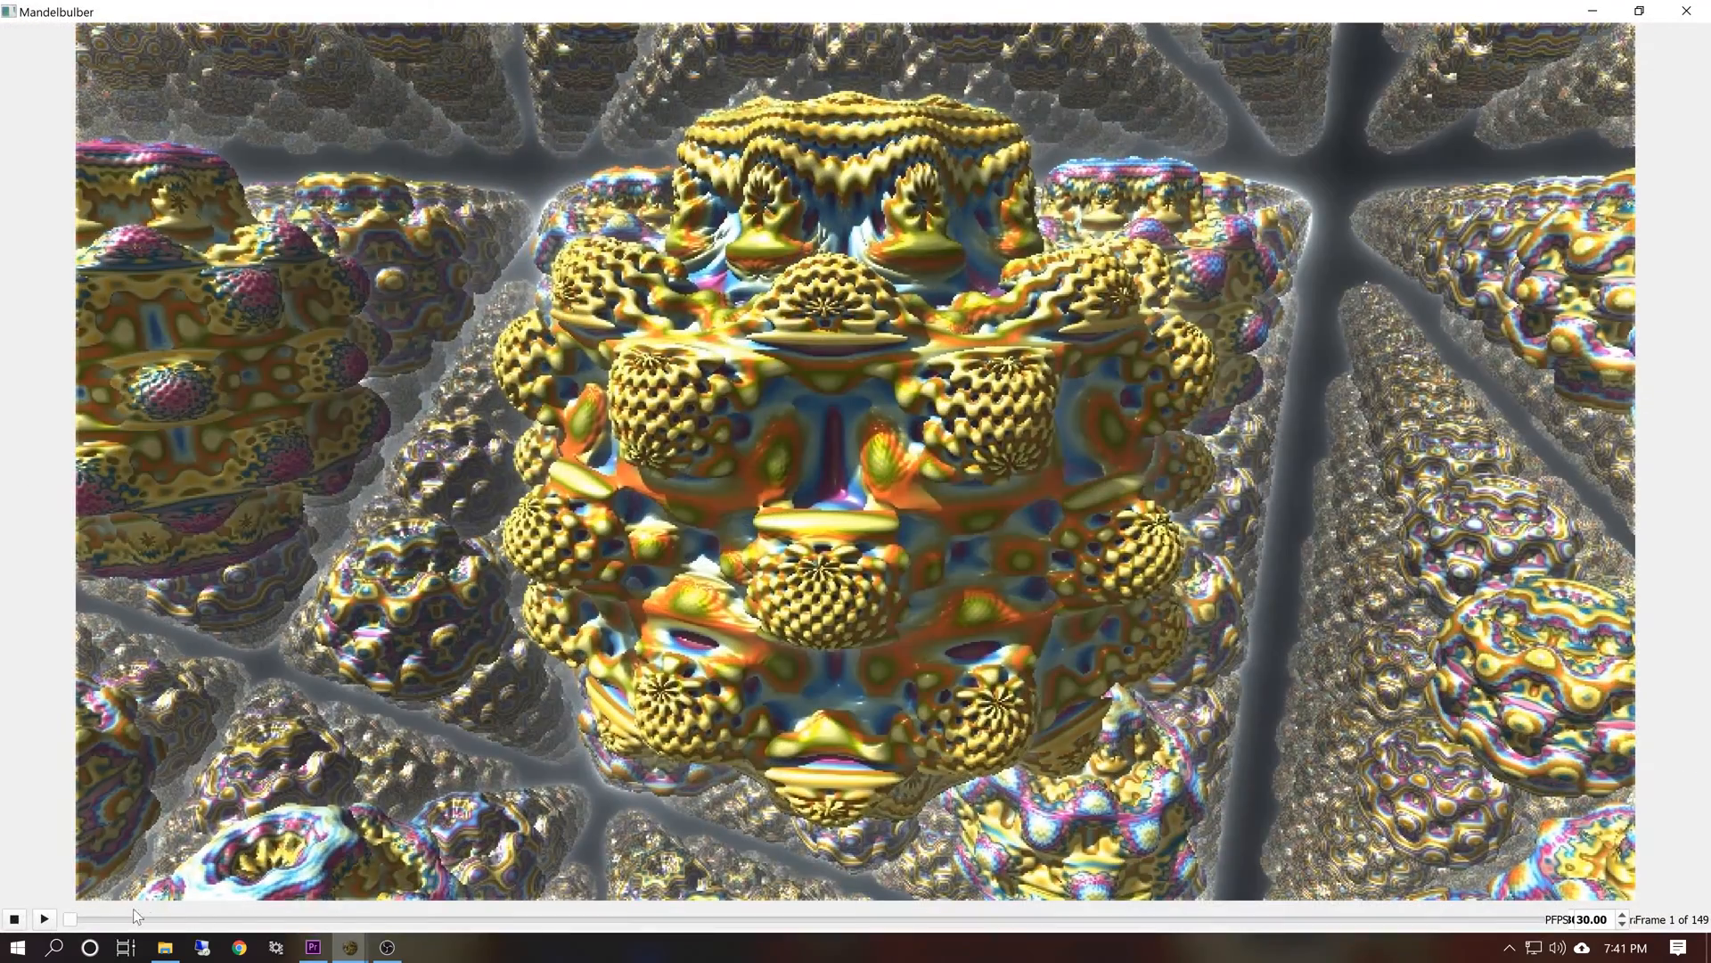
left_click(49, 923)
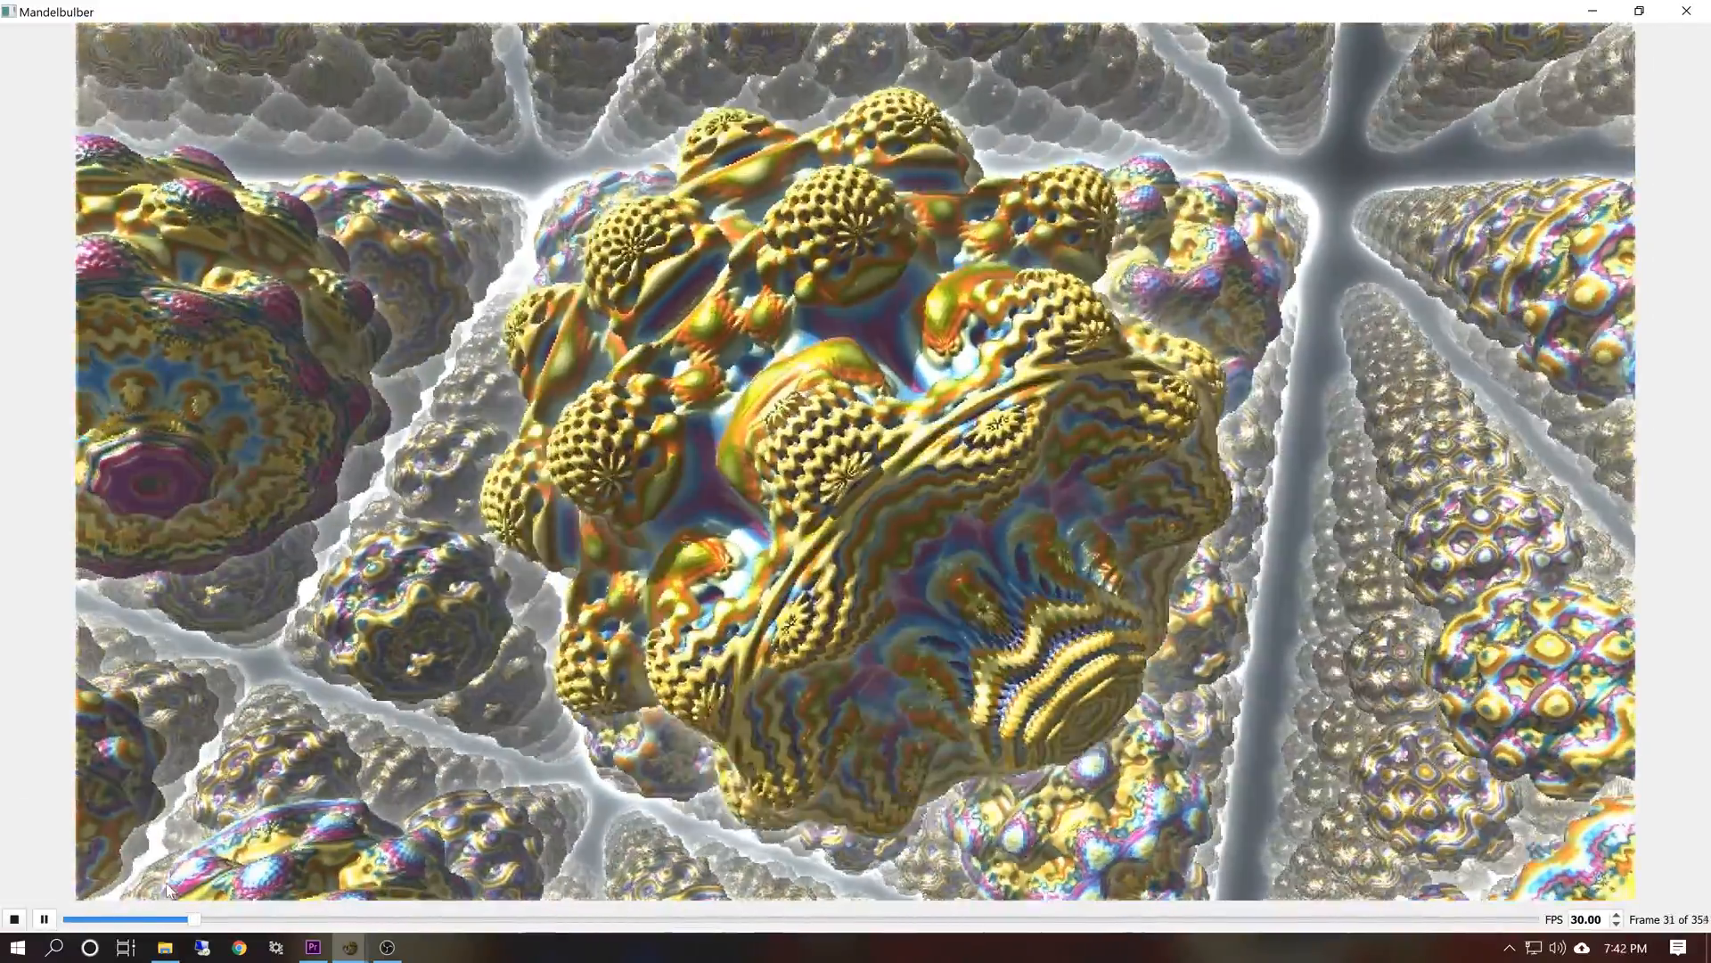
left_click(44, 920)
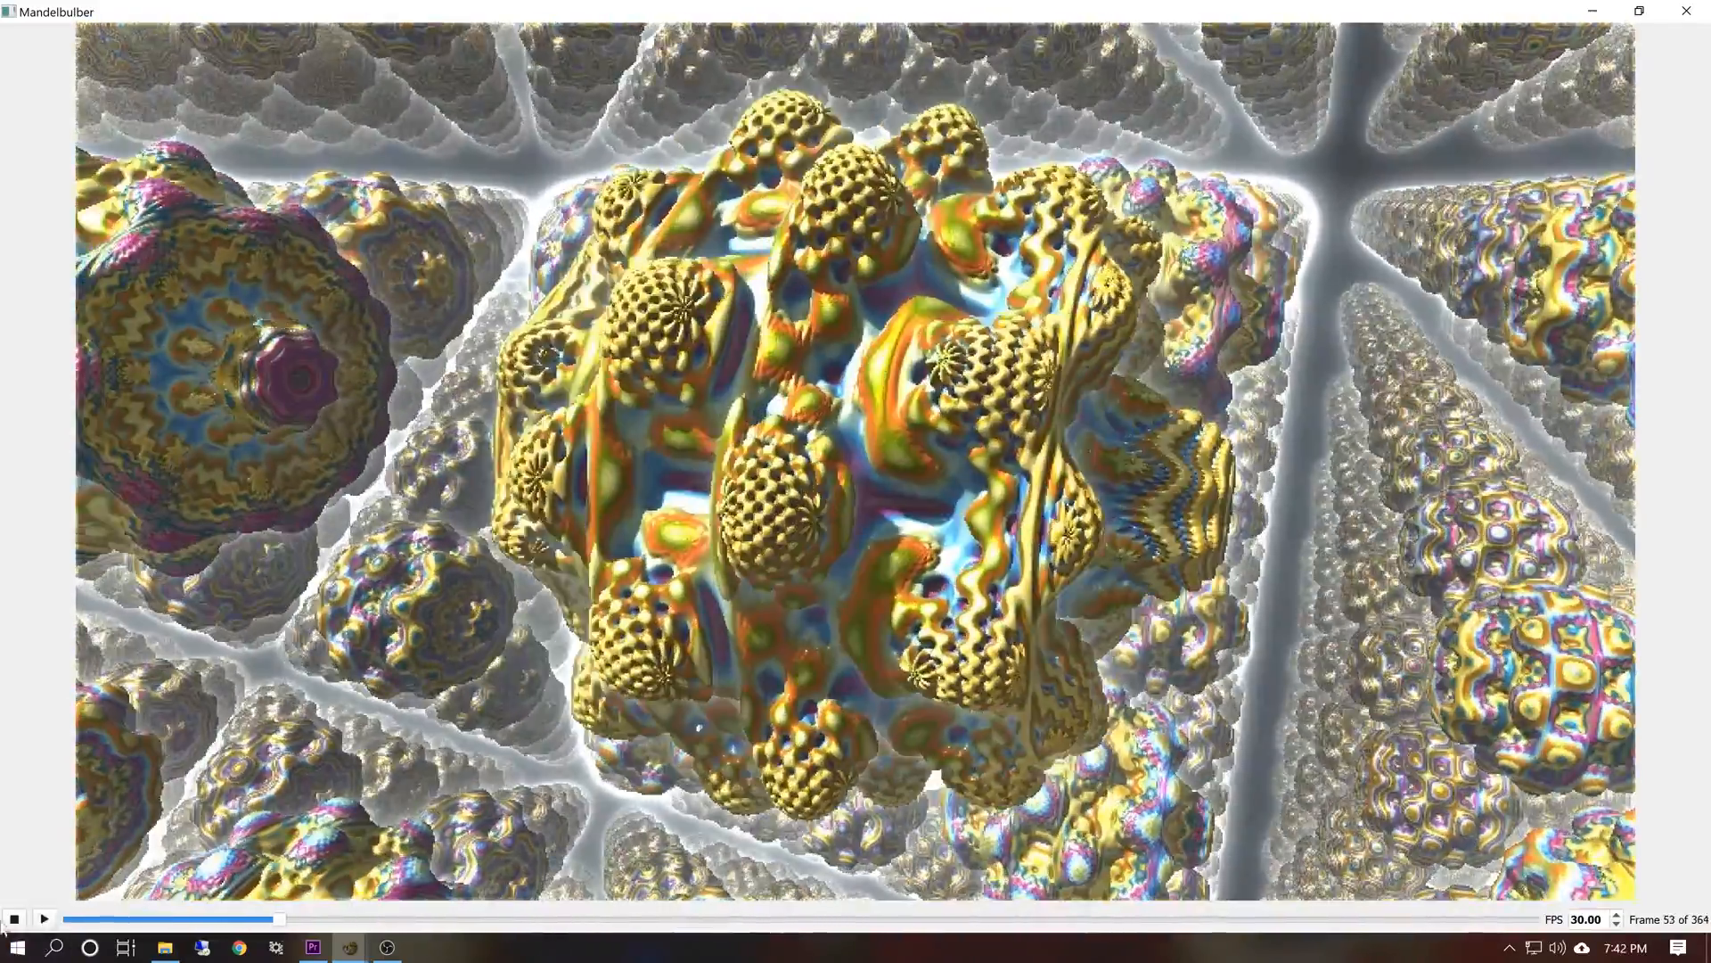
left_click(1684, 9)
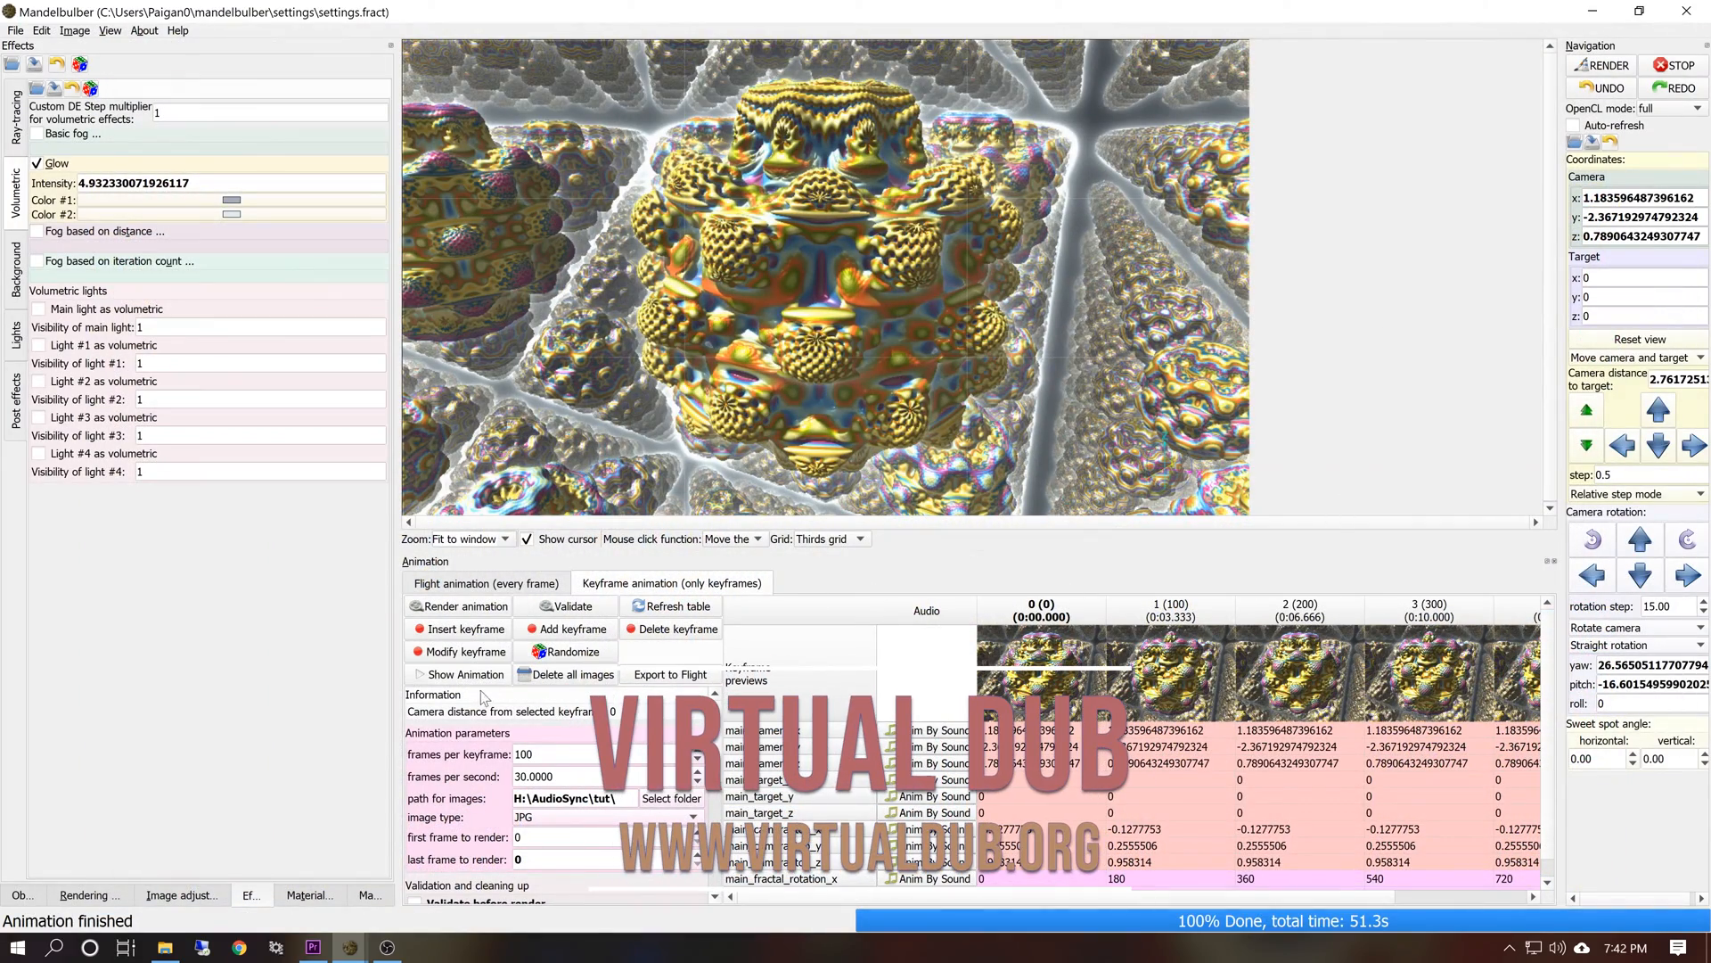
Stop the NetRender server and show the rendered animation
left_click(83, 895)
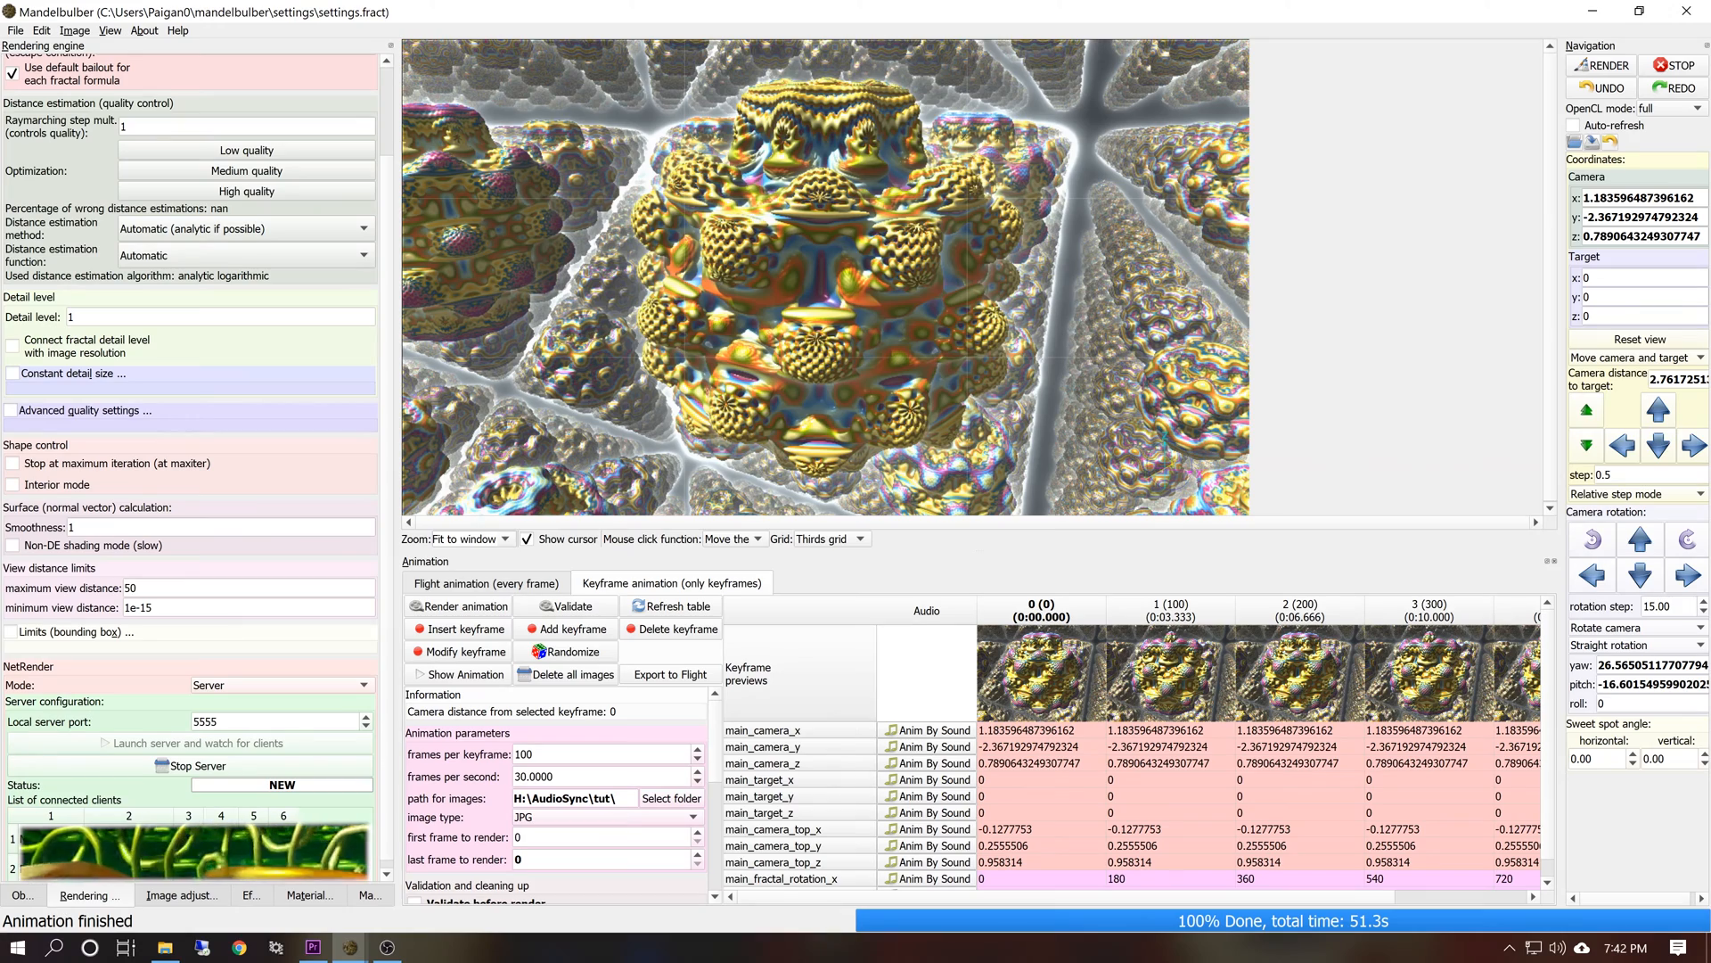
left_click(450, 606)
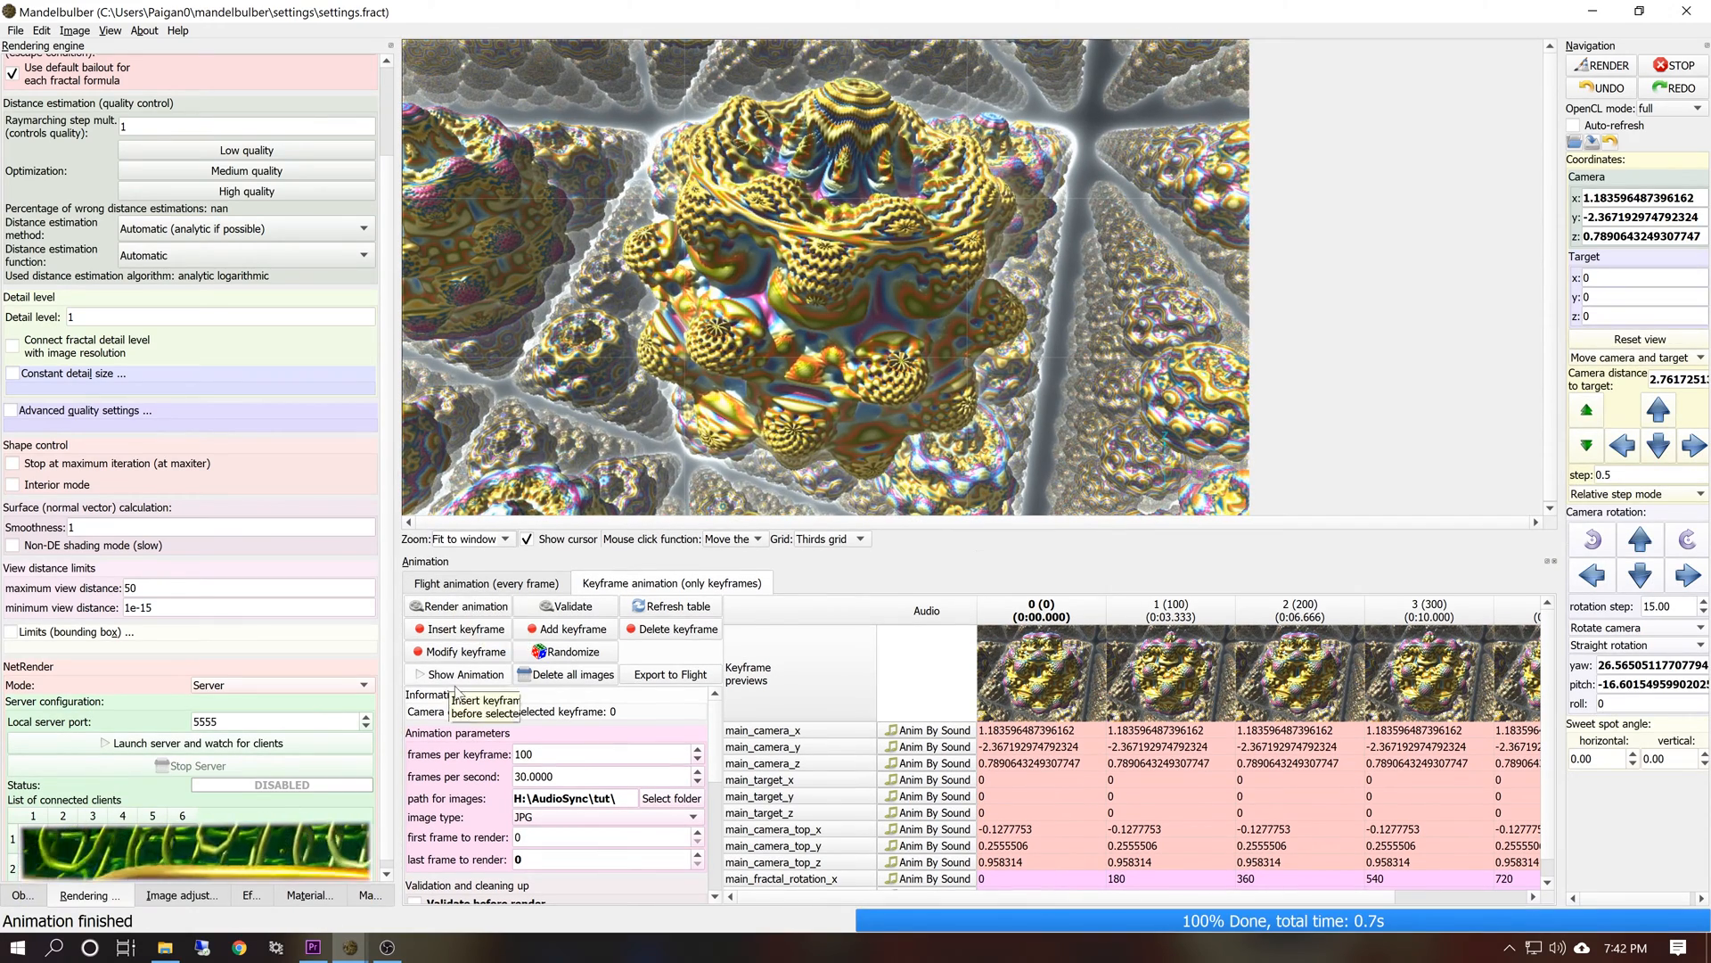
left_click(465, 674)
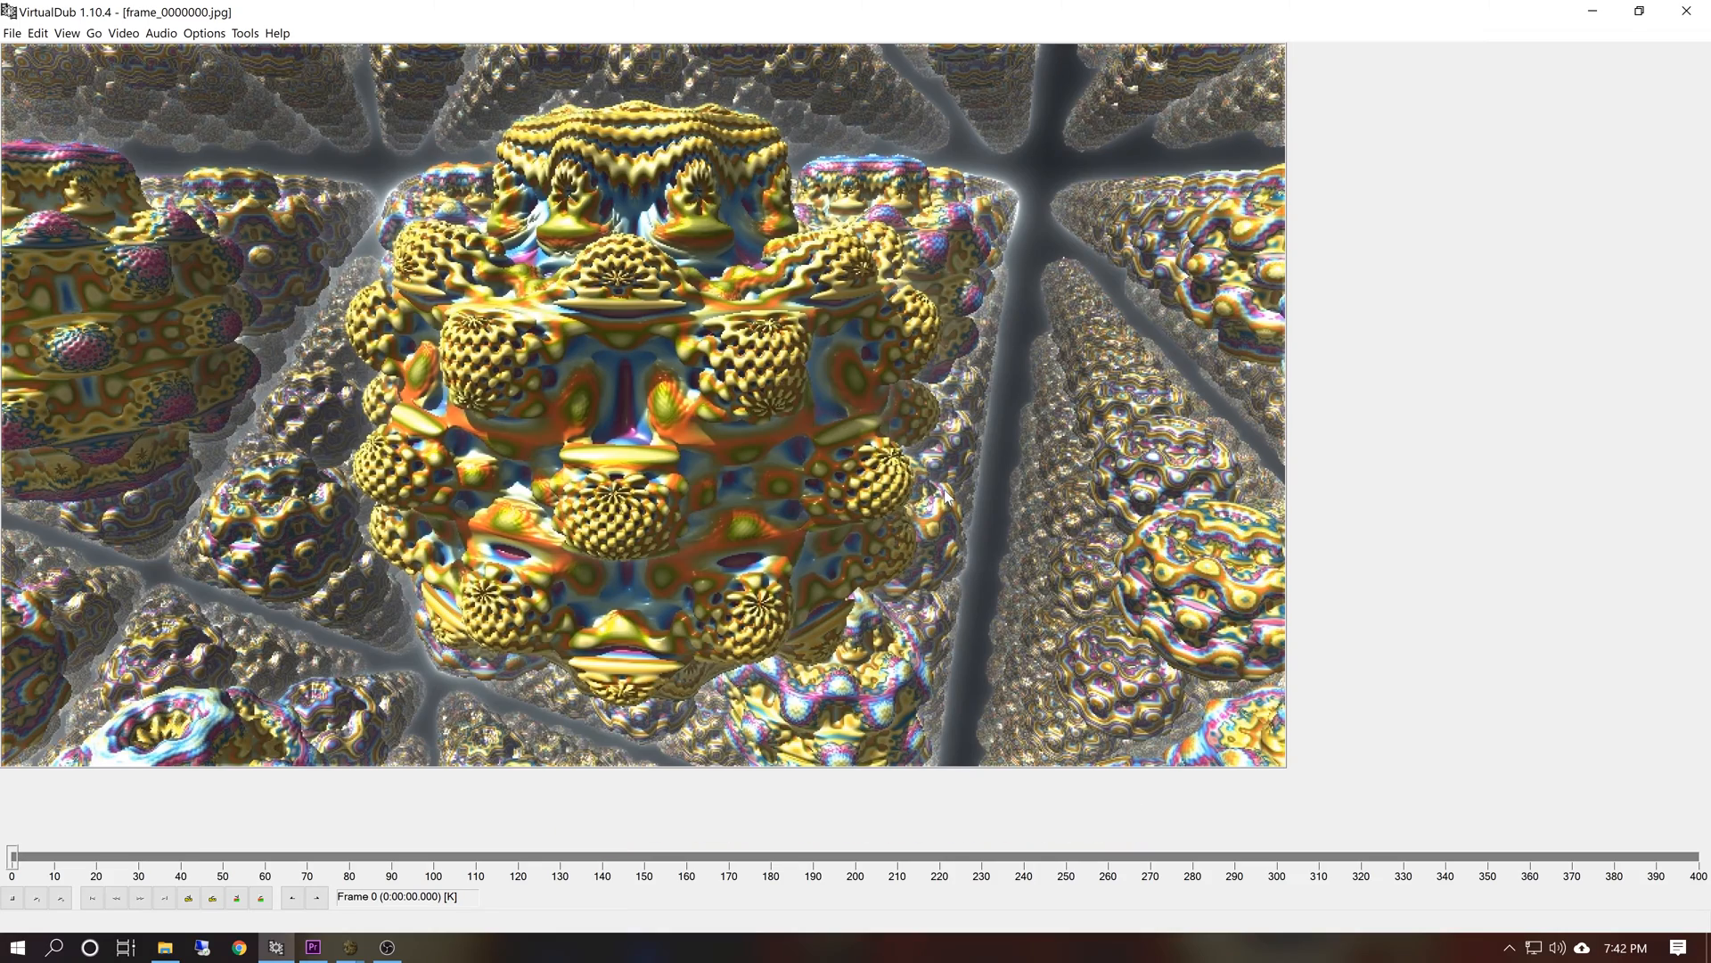
Play the frame_0000000.jpg image sequence in VirtualDub, return to frame 0 and replay its beginning
key("space")
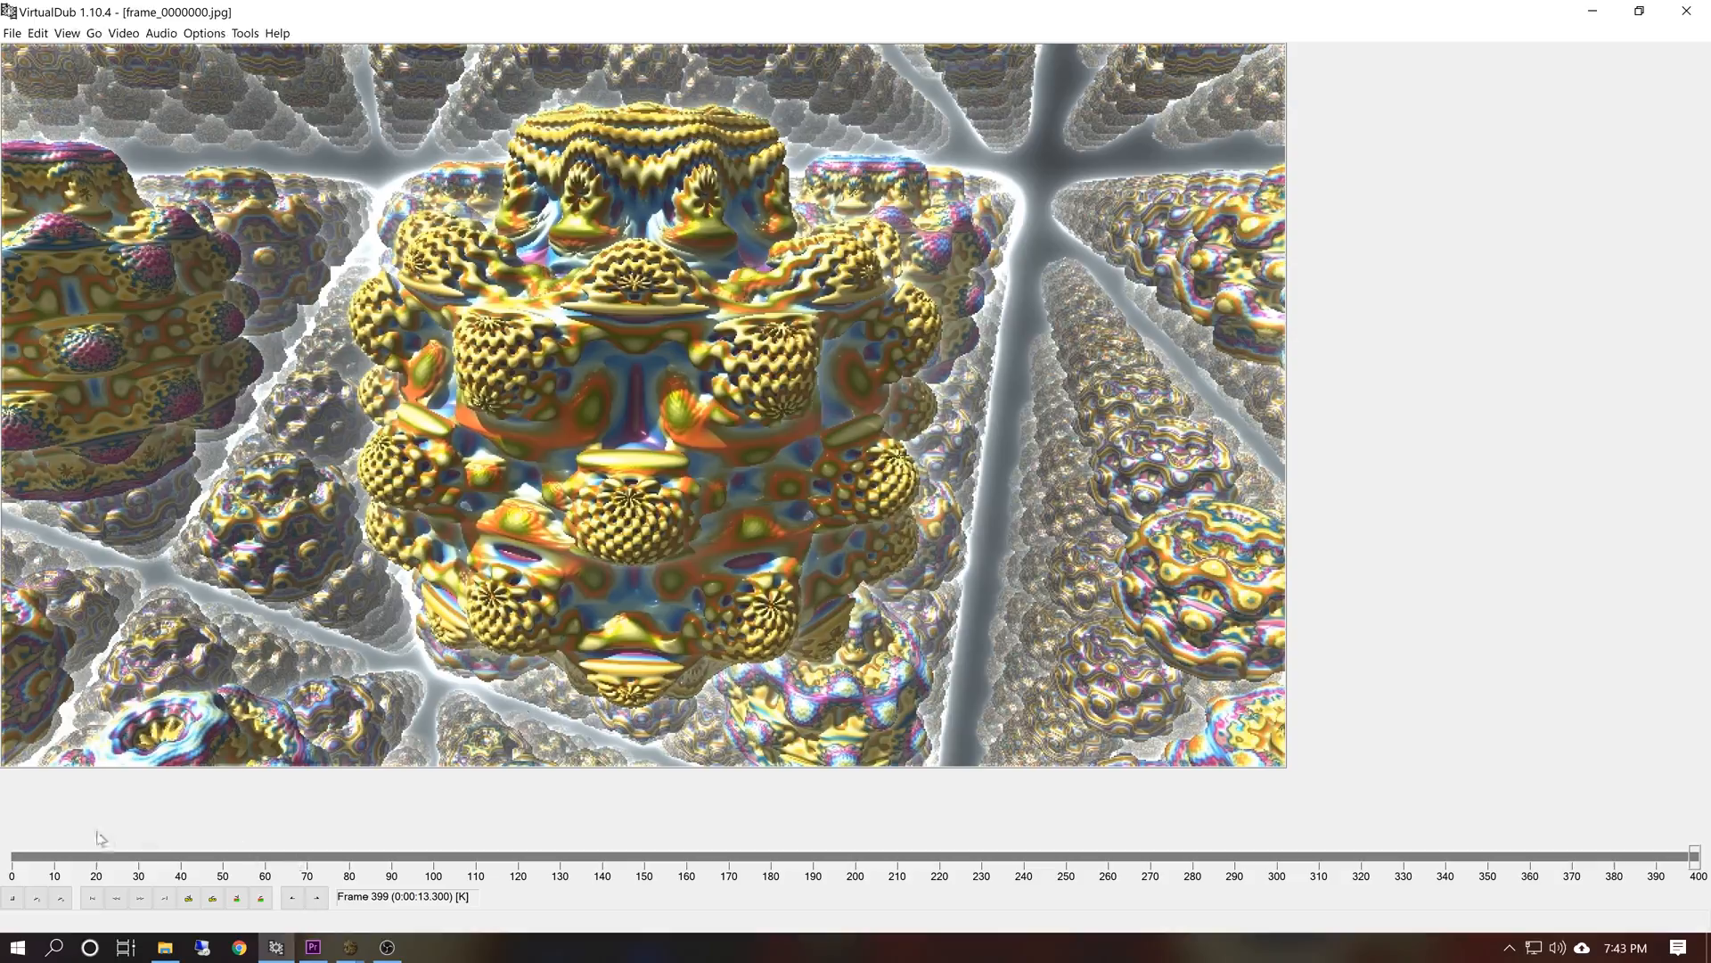
left_click(67, 856)
left_click_drag(66, 856, 11, 842)
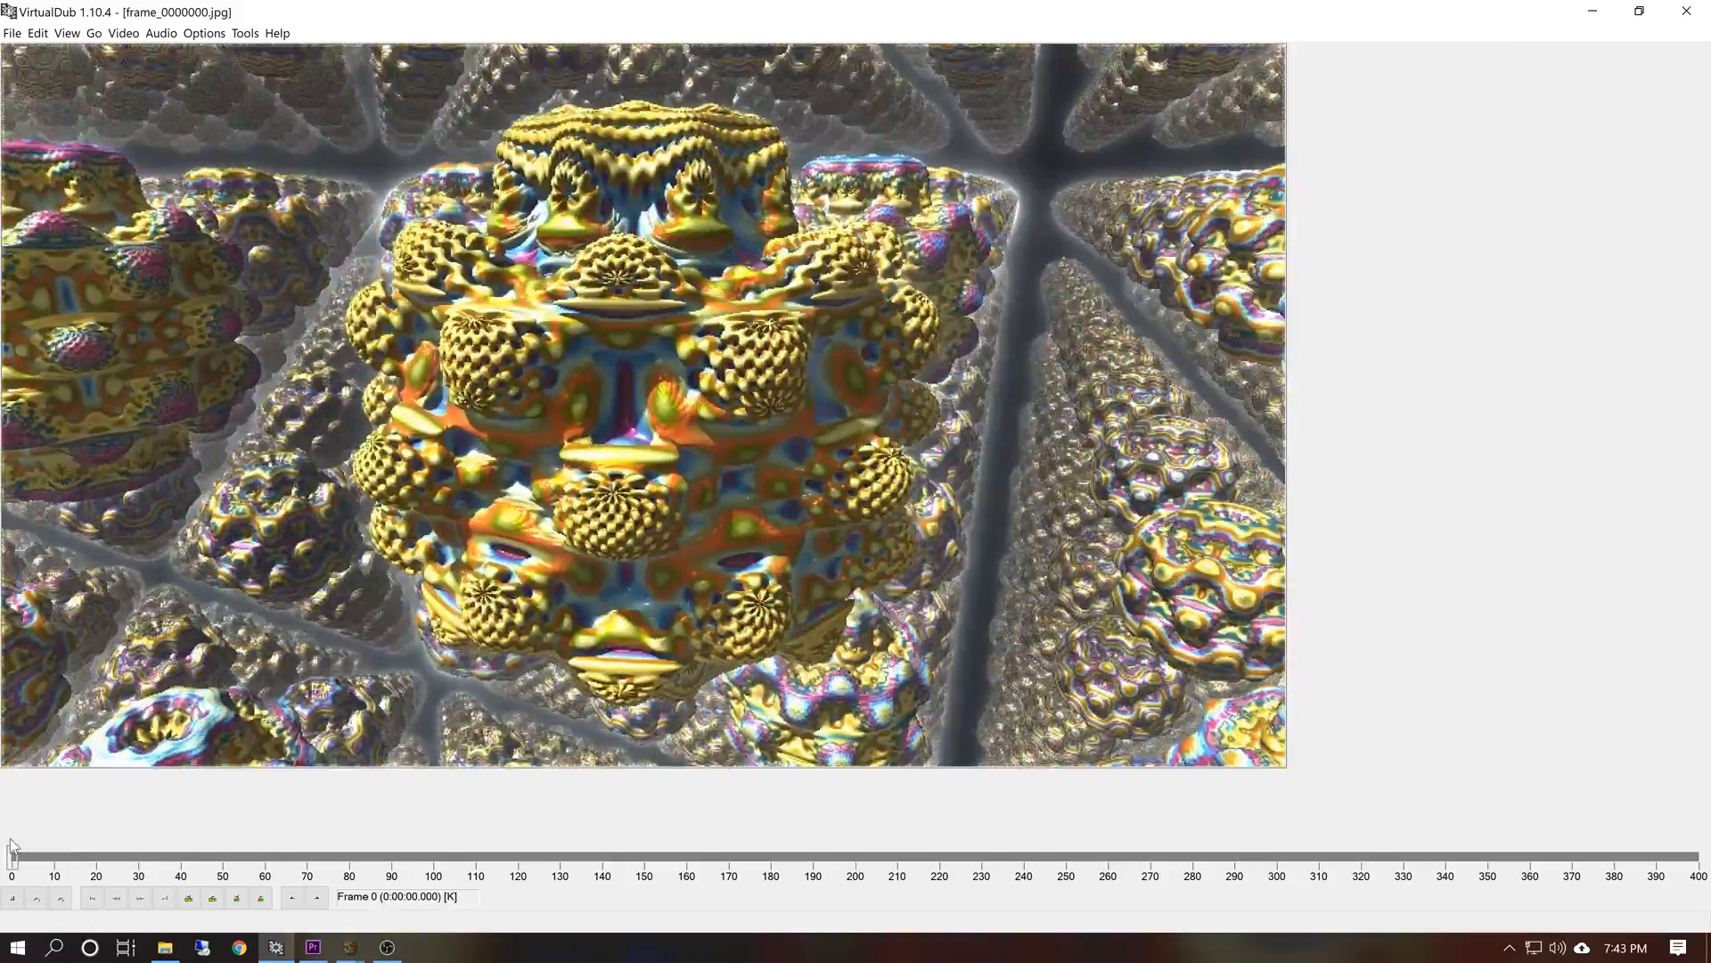
key("space")
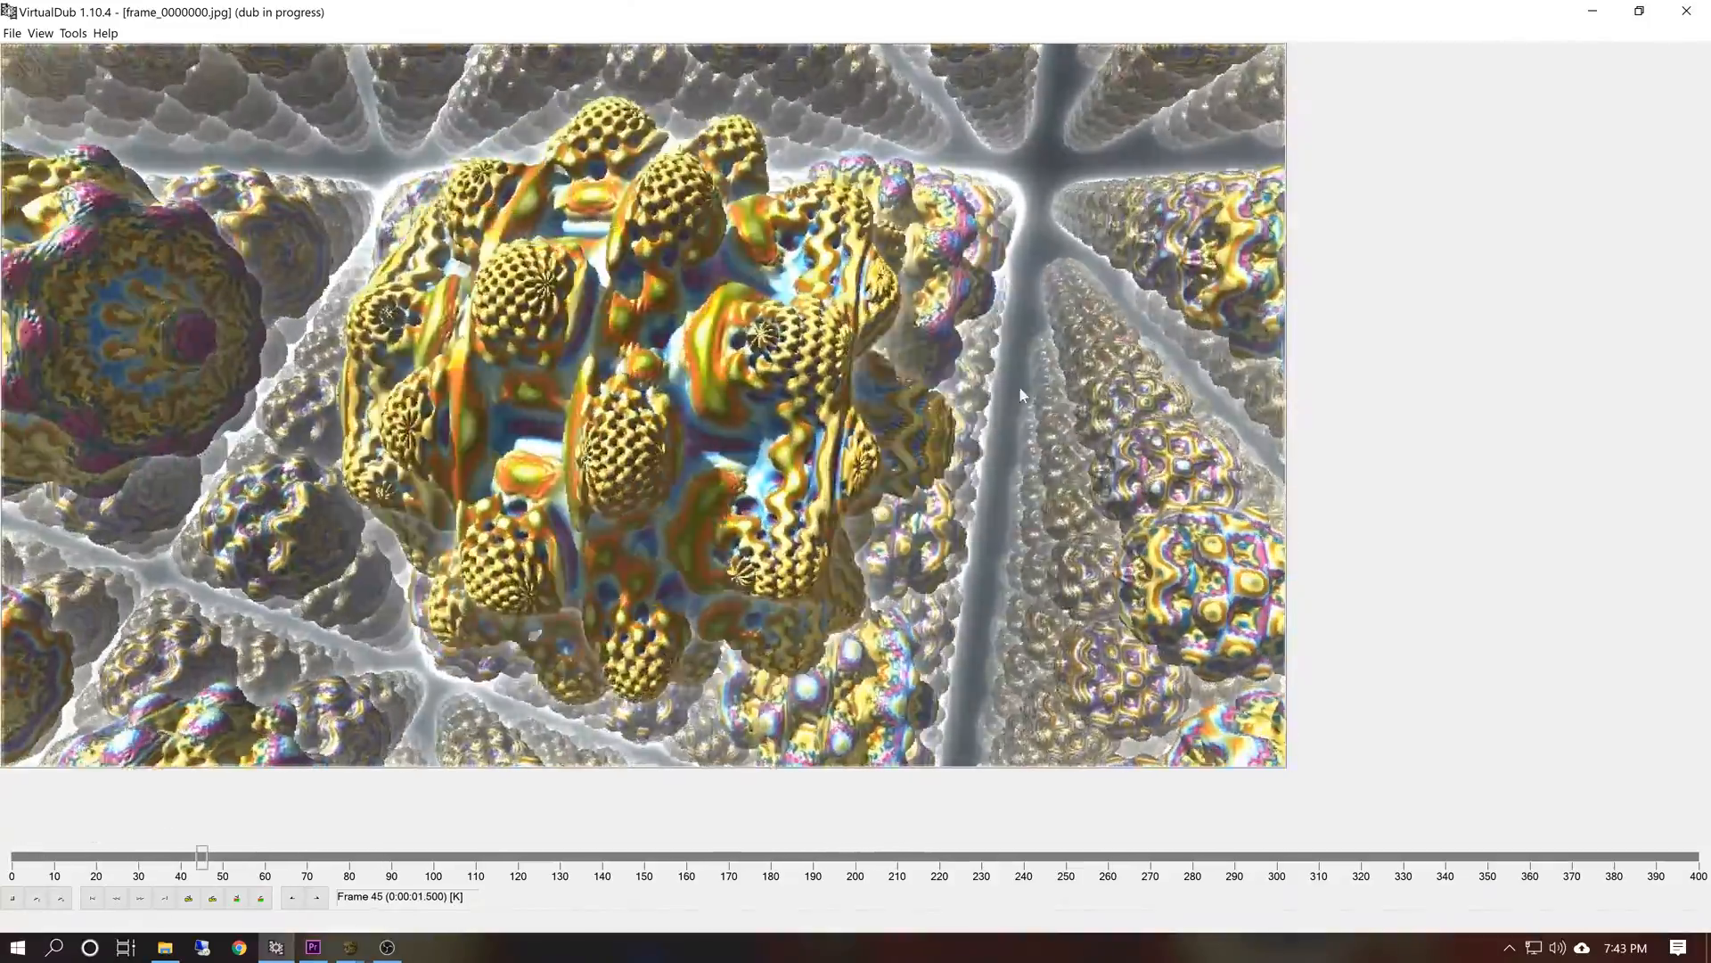
key("space")
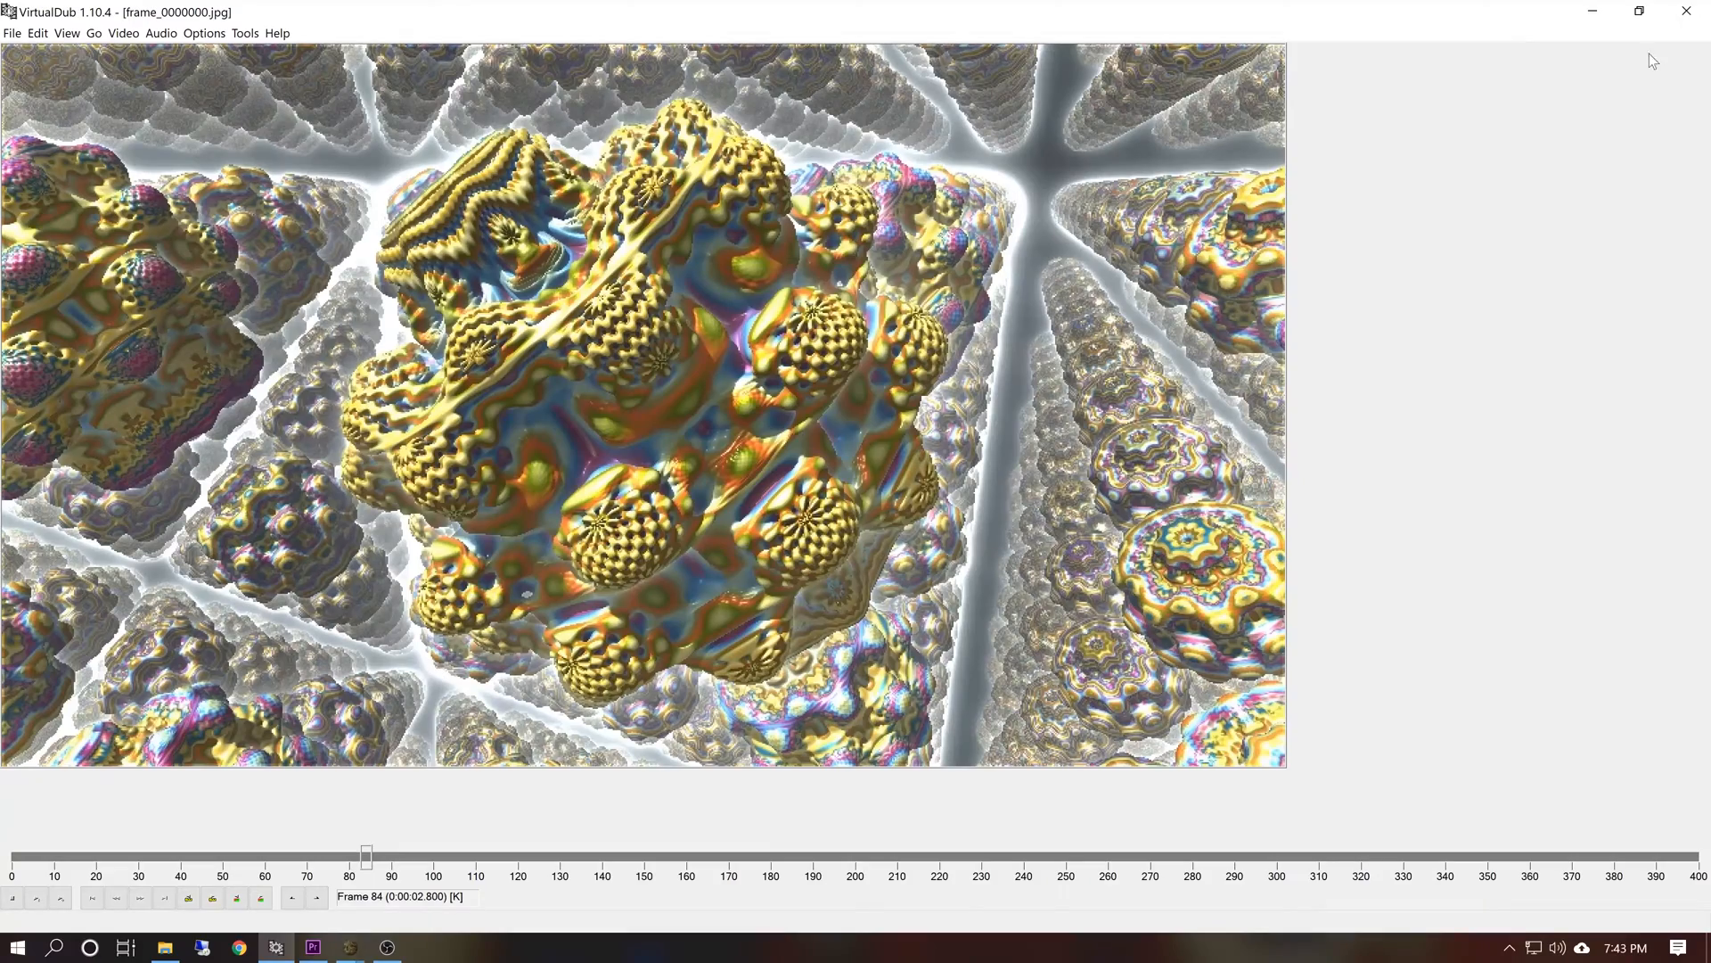
Close VirtualDub, return to Mandelbulber, set the main light source's intensity to 0.25 and render the image
left_click(1684, 12)
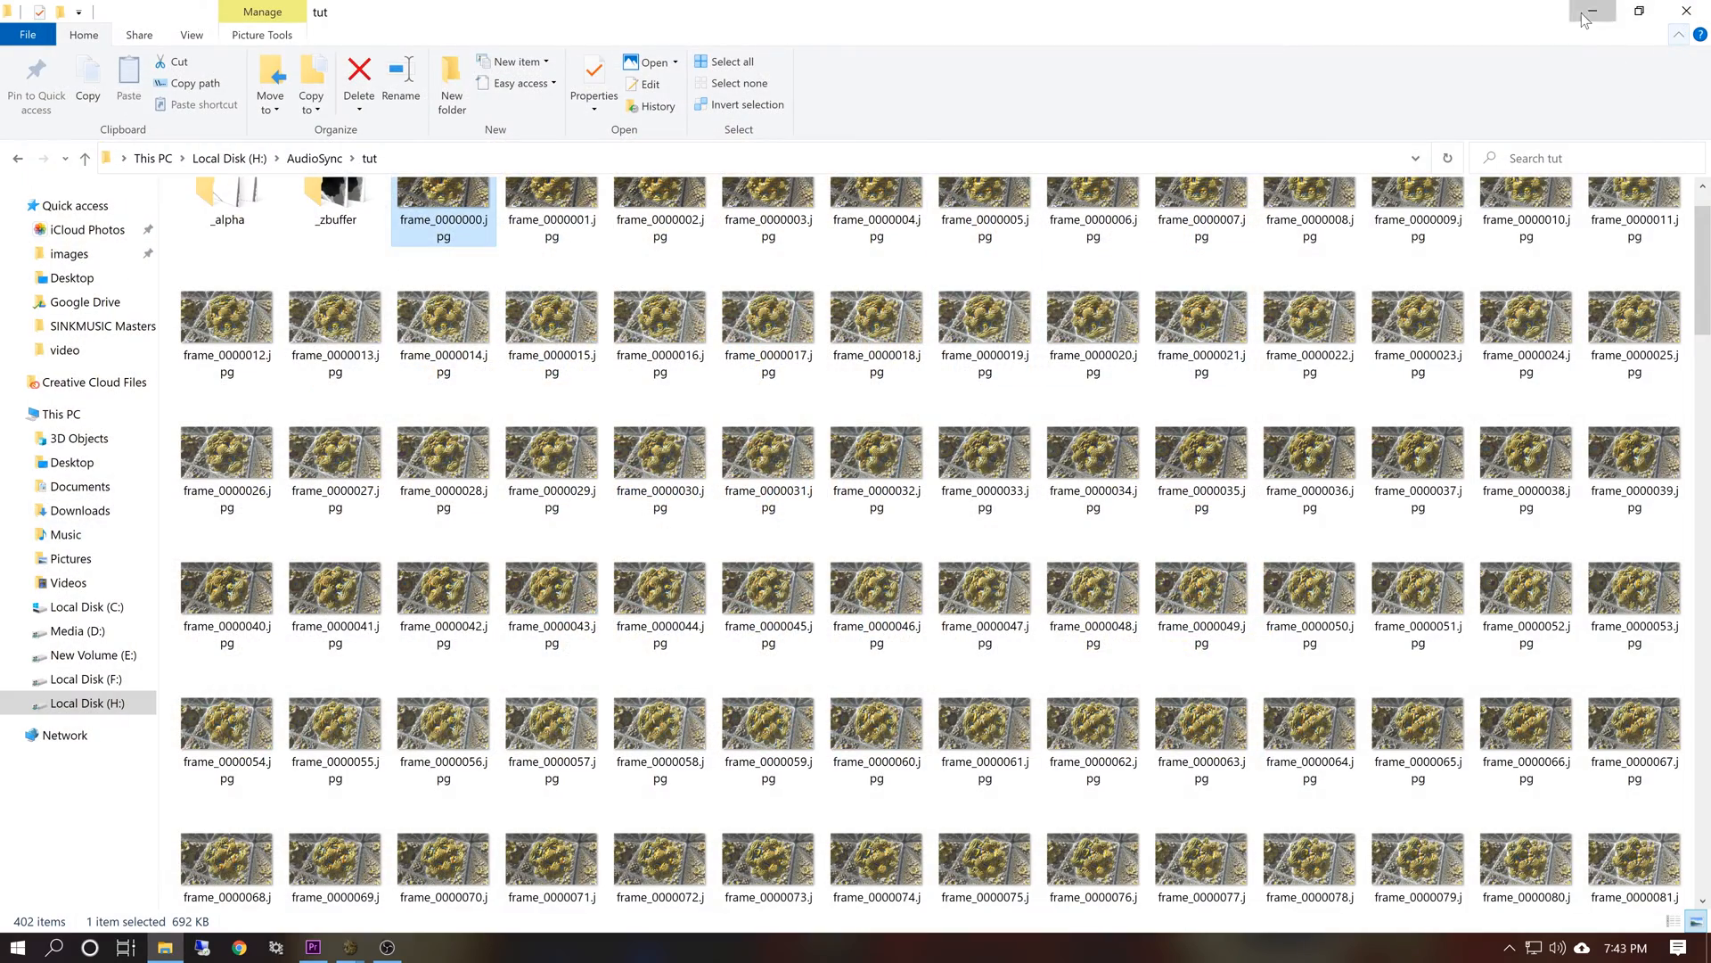
left_click(1585, 20)
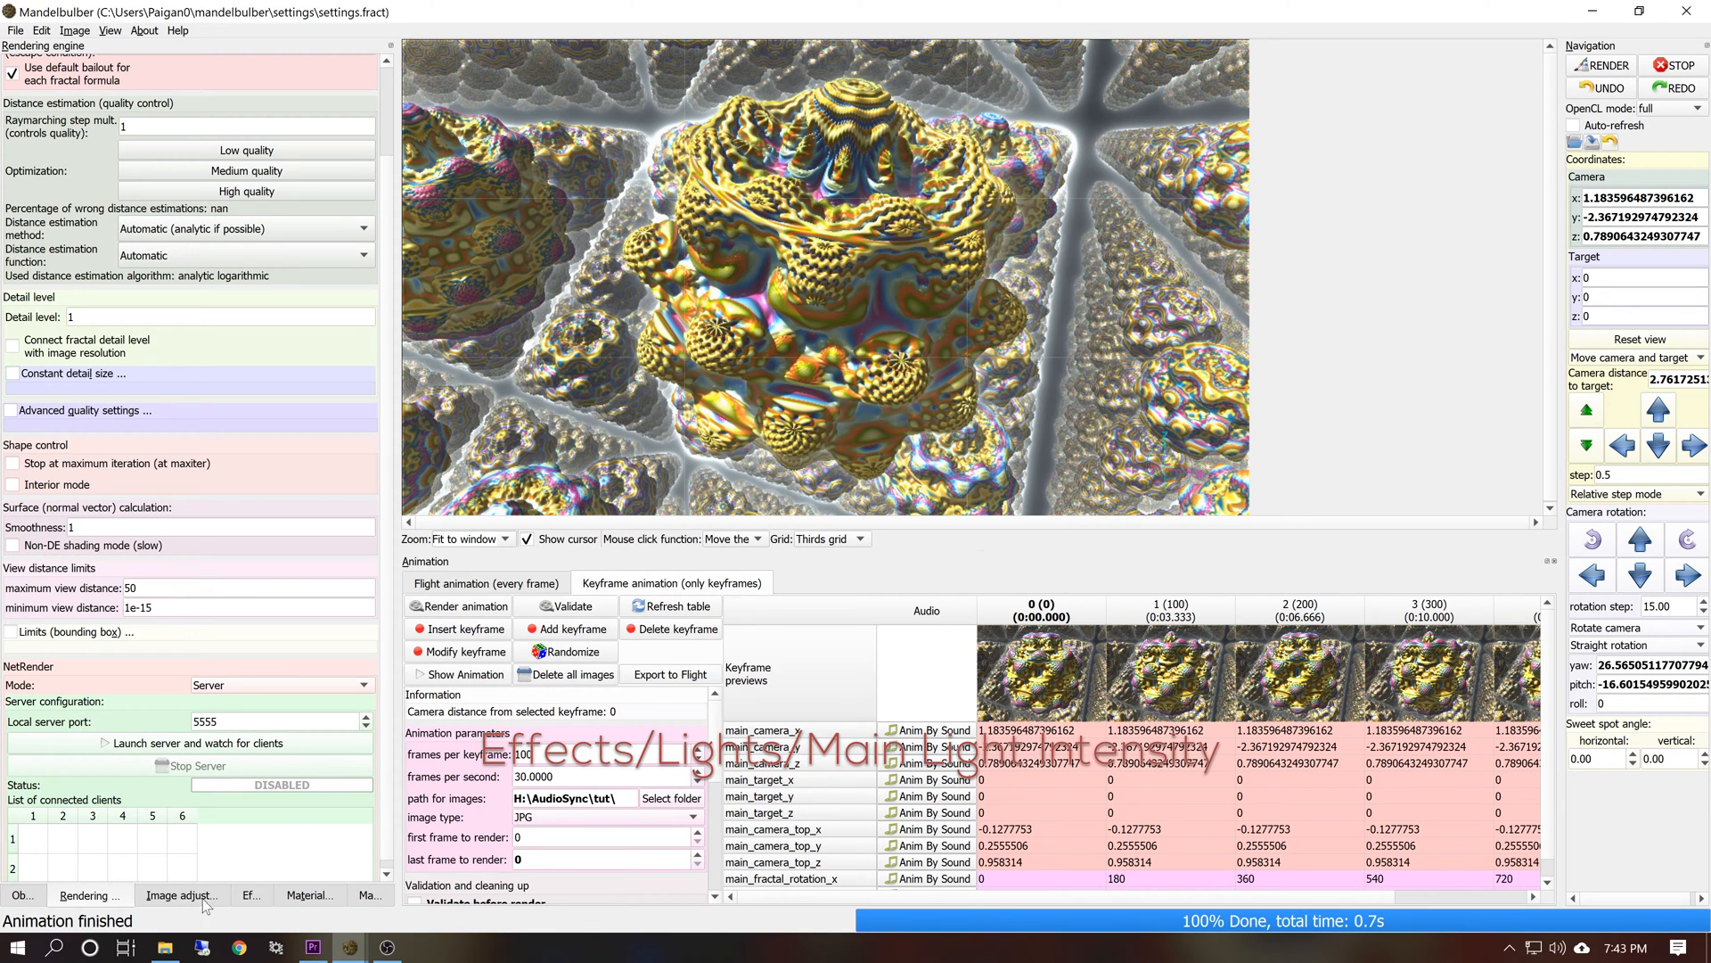
left_click(250, 895)
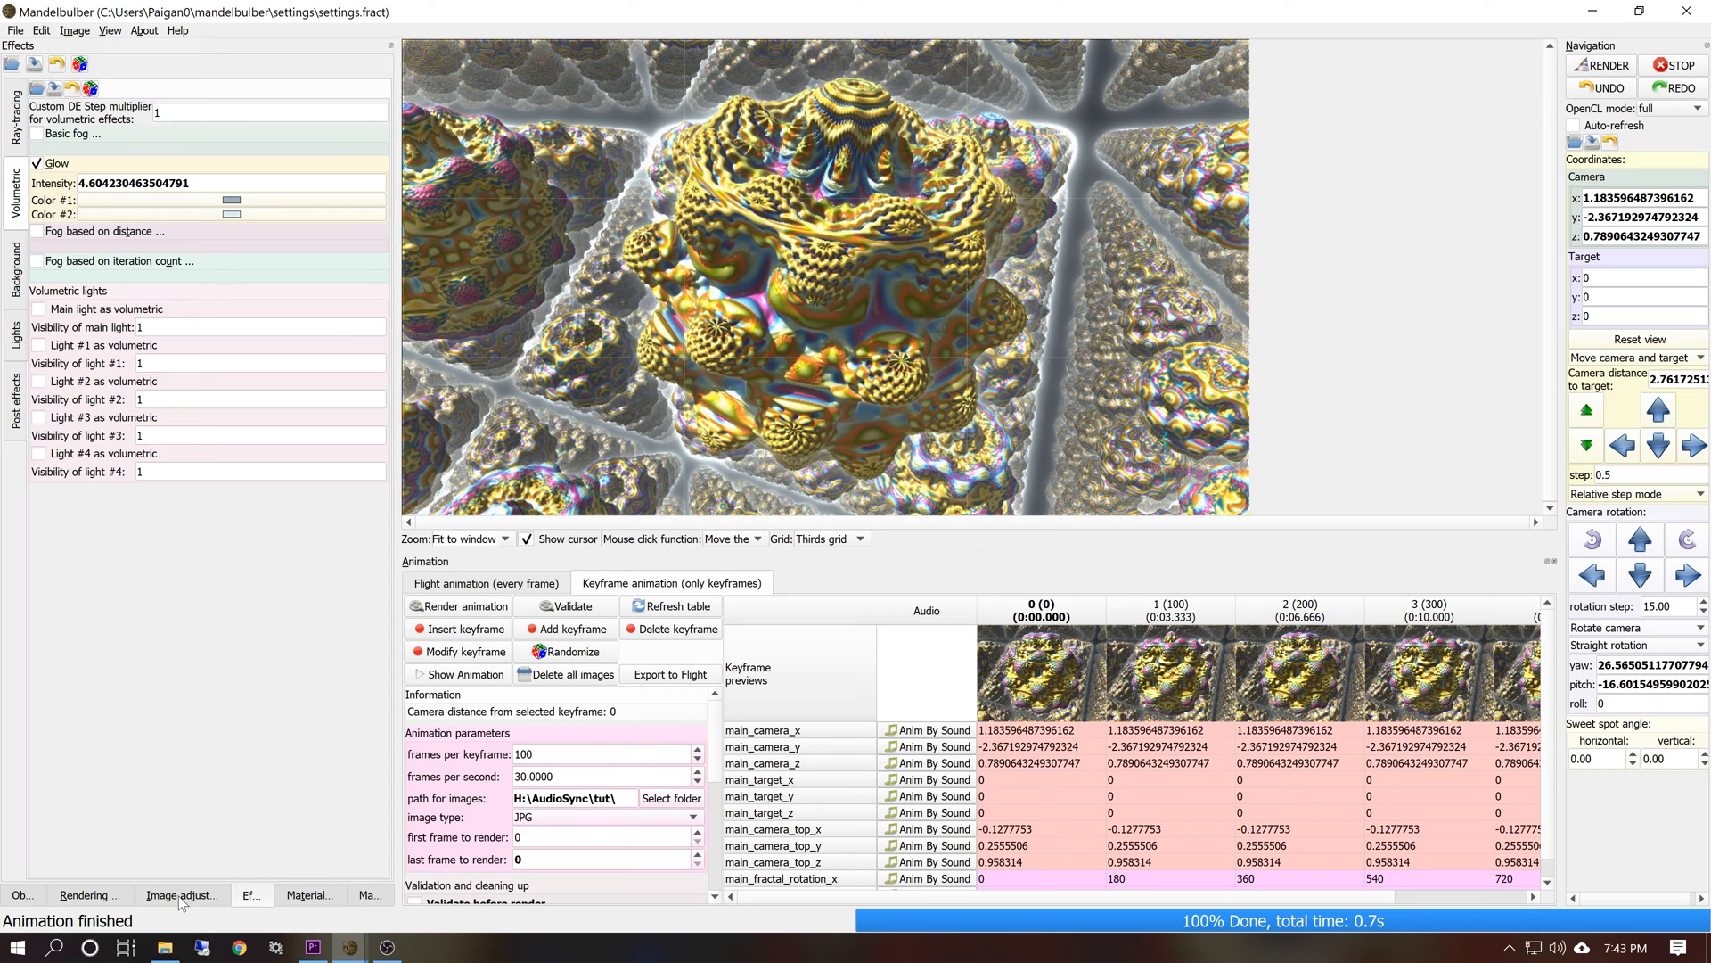
left_click(15, 334)
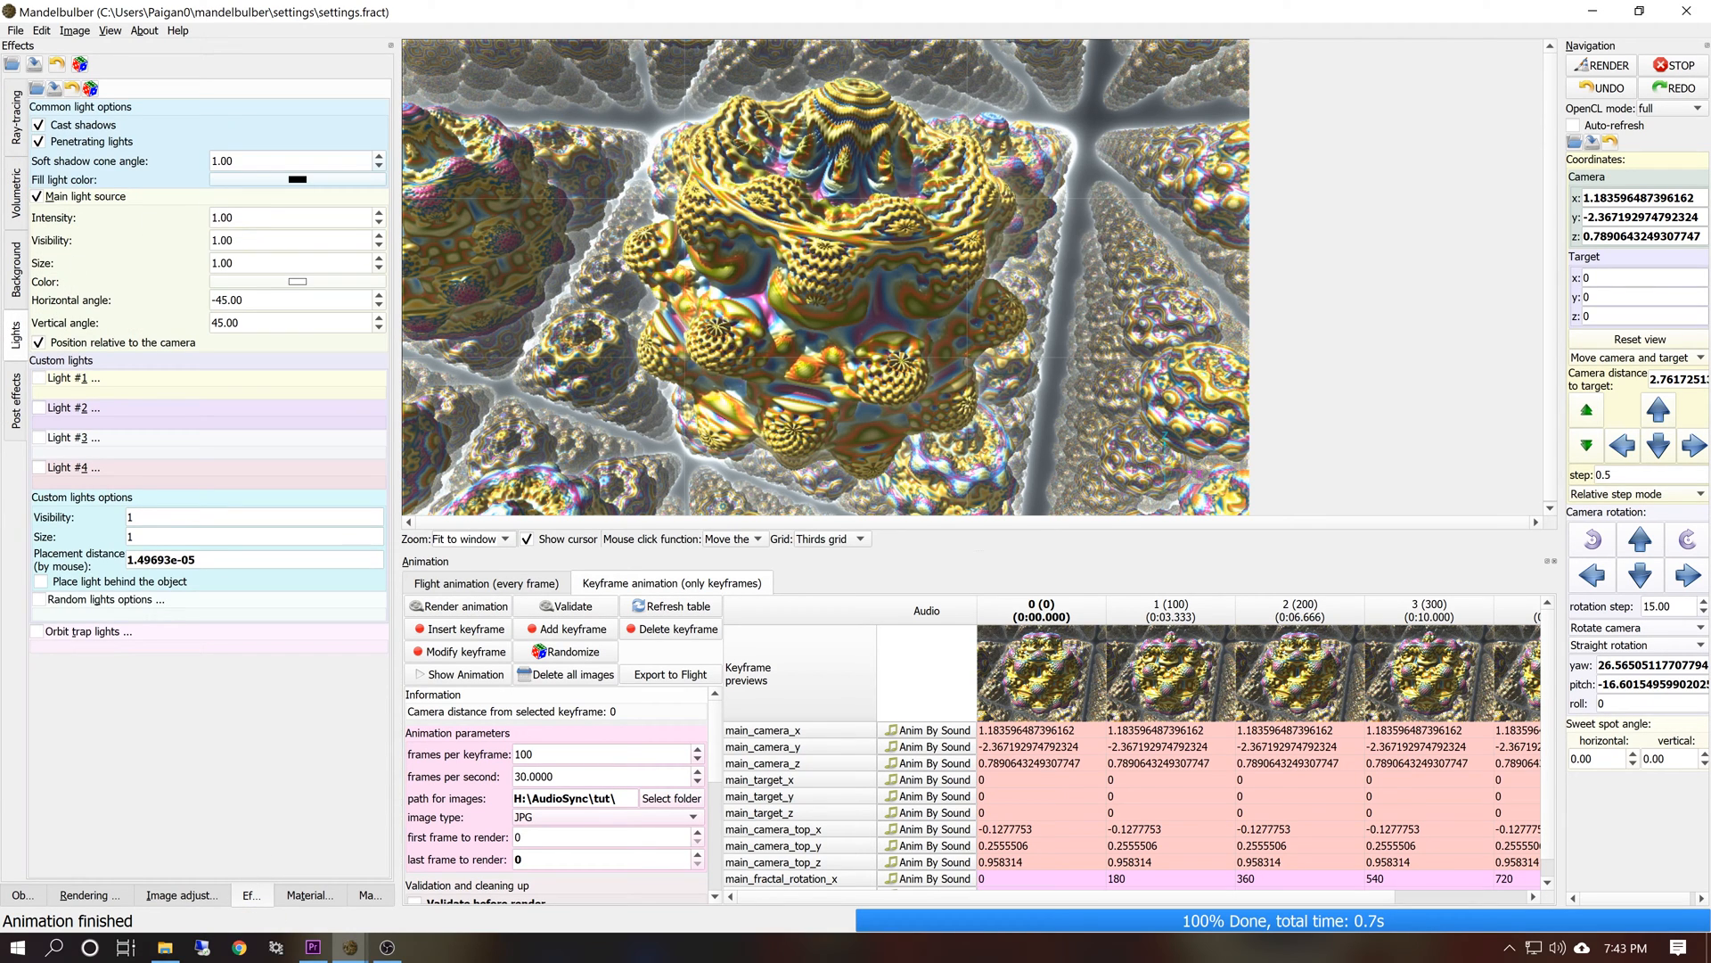
left_click_drag(253, 218, 83, 202)
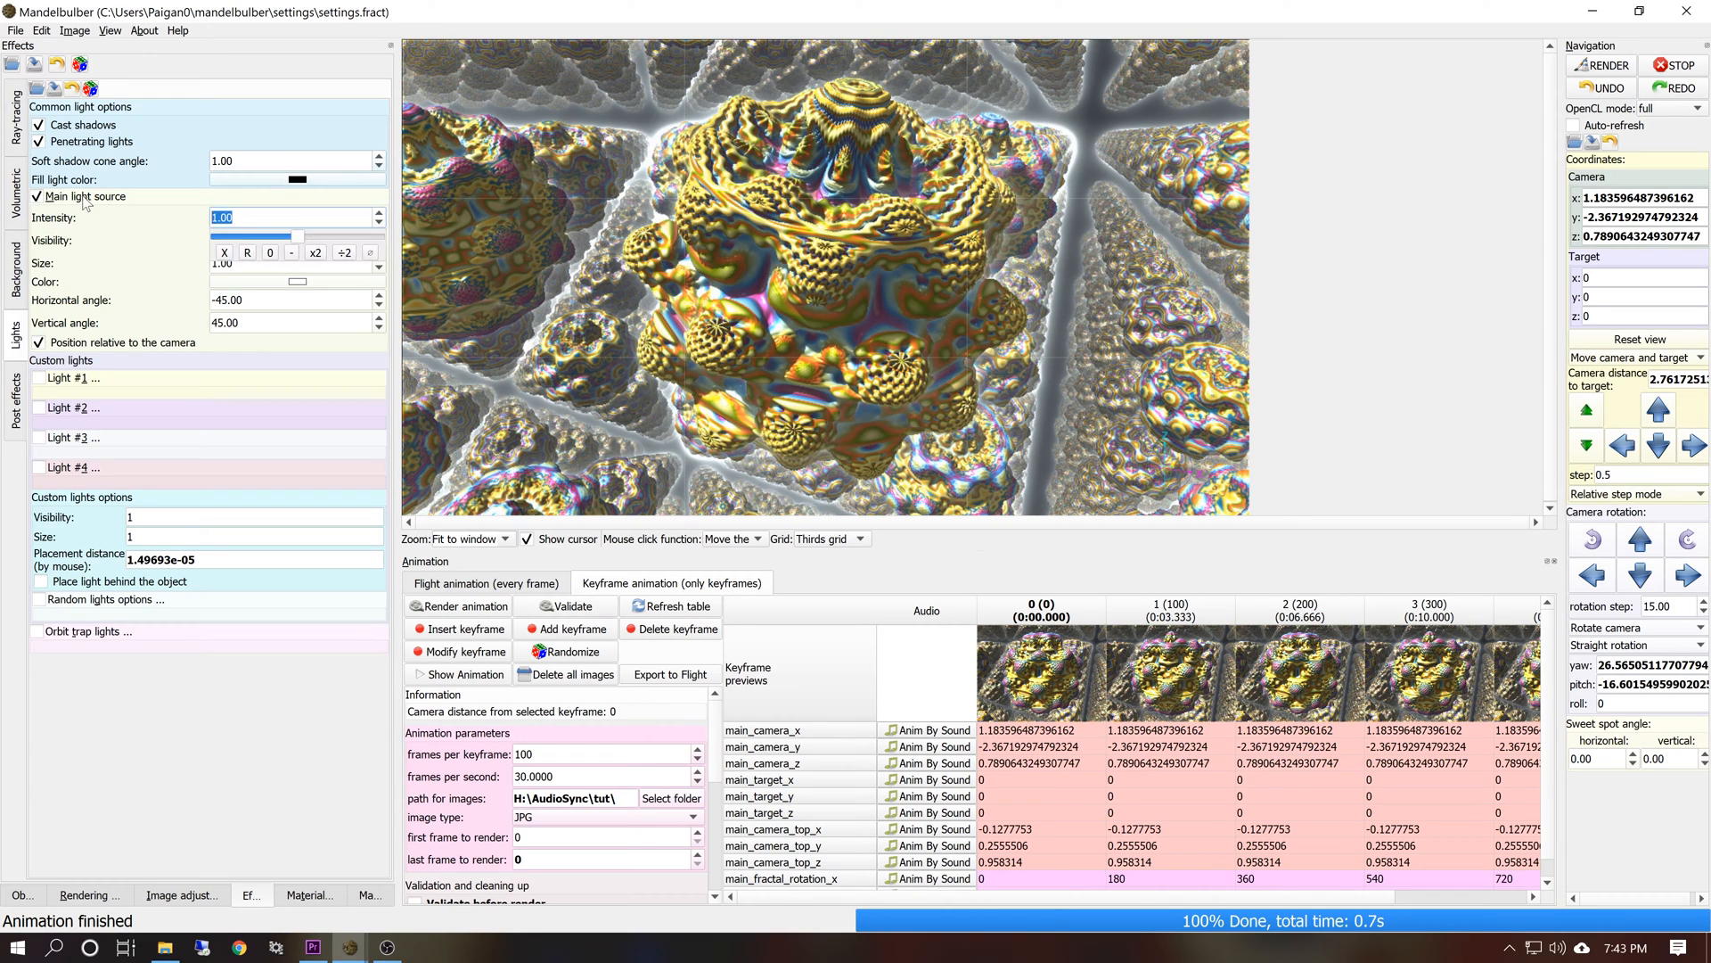
type(".25")
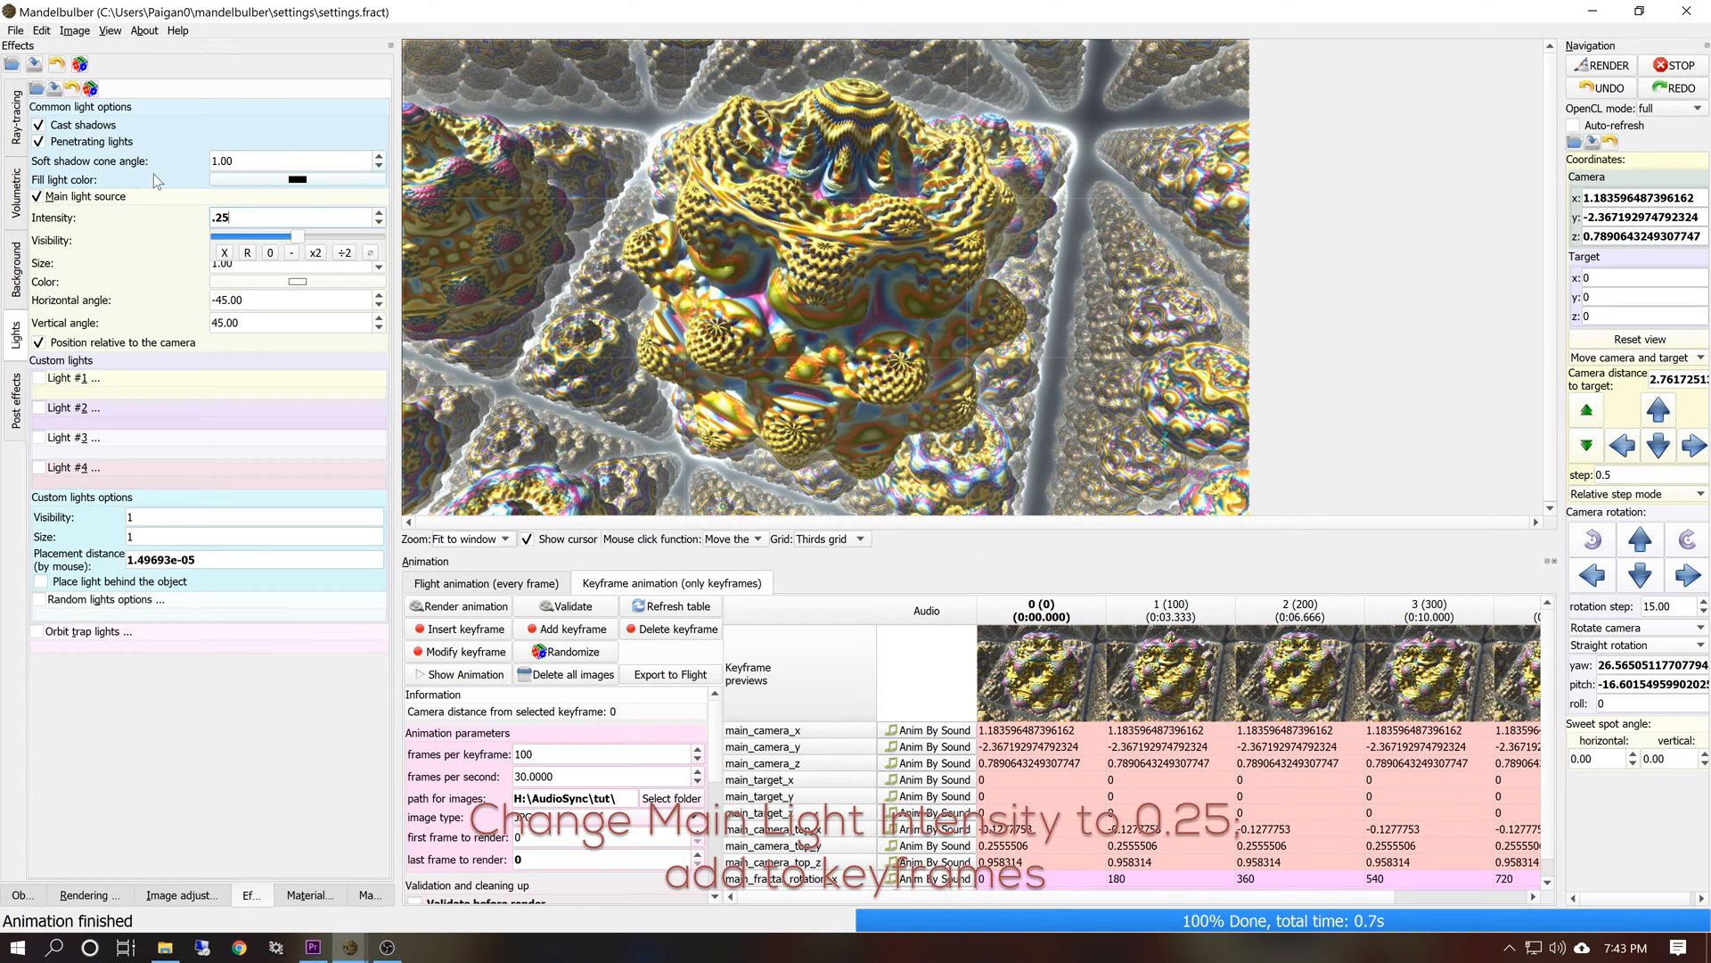
key("Return")
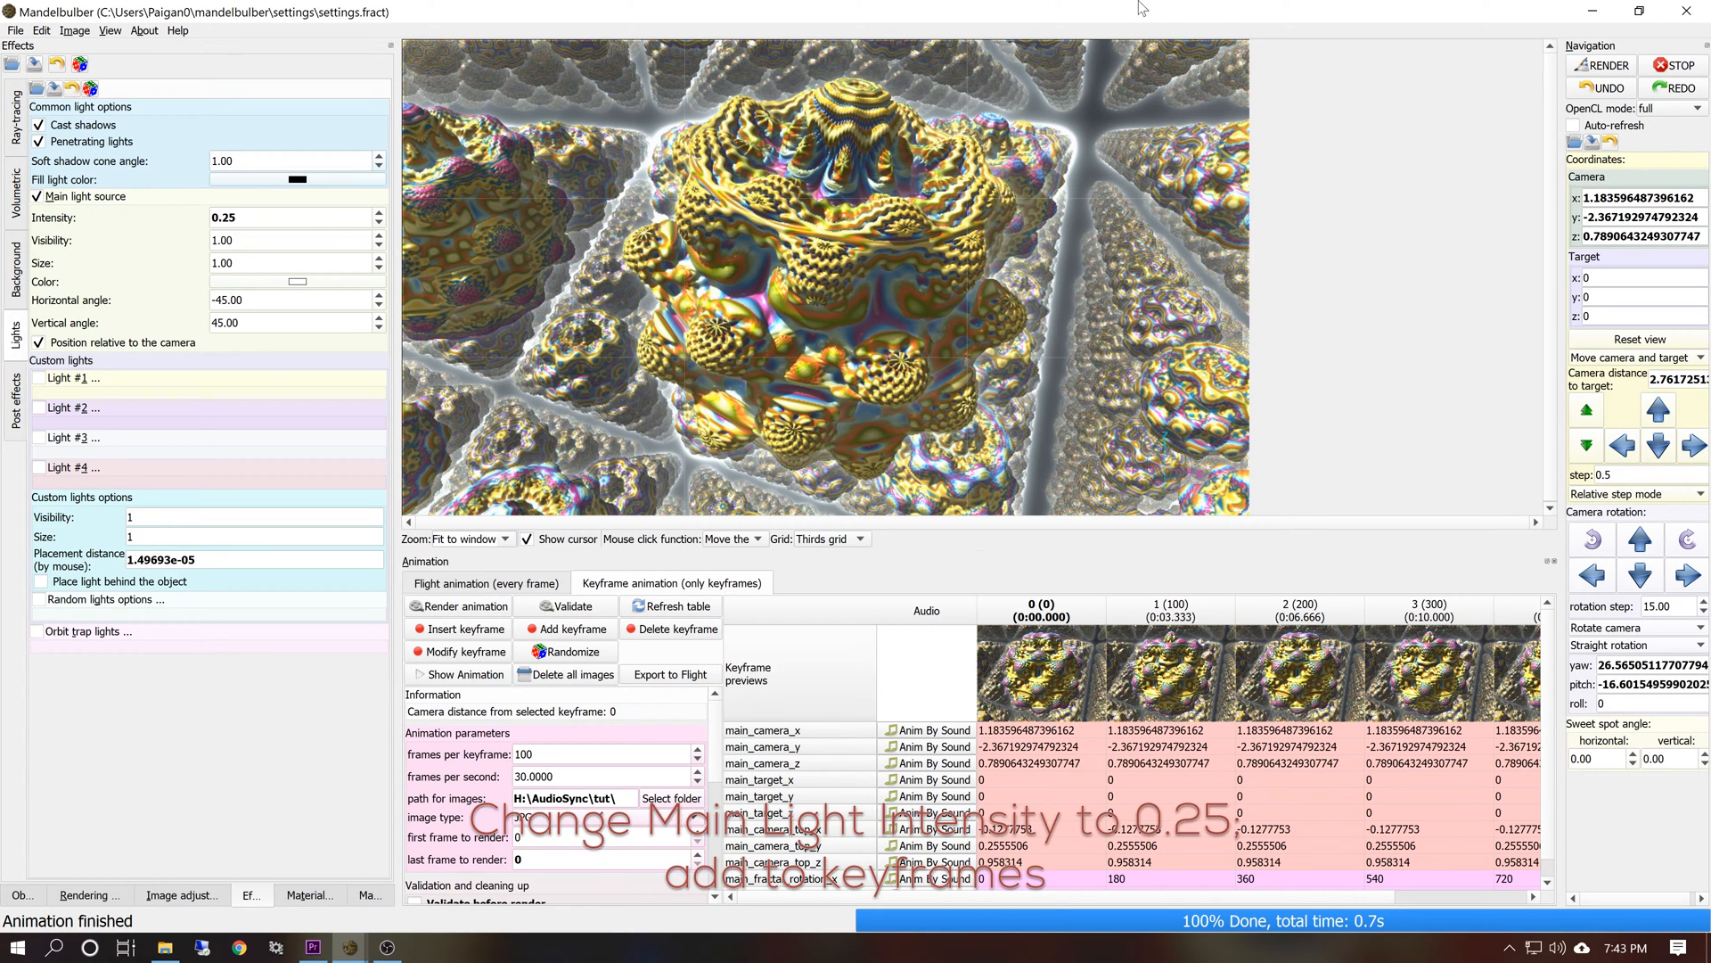
left_click(1605, 66)
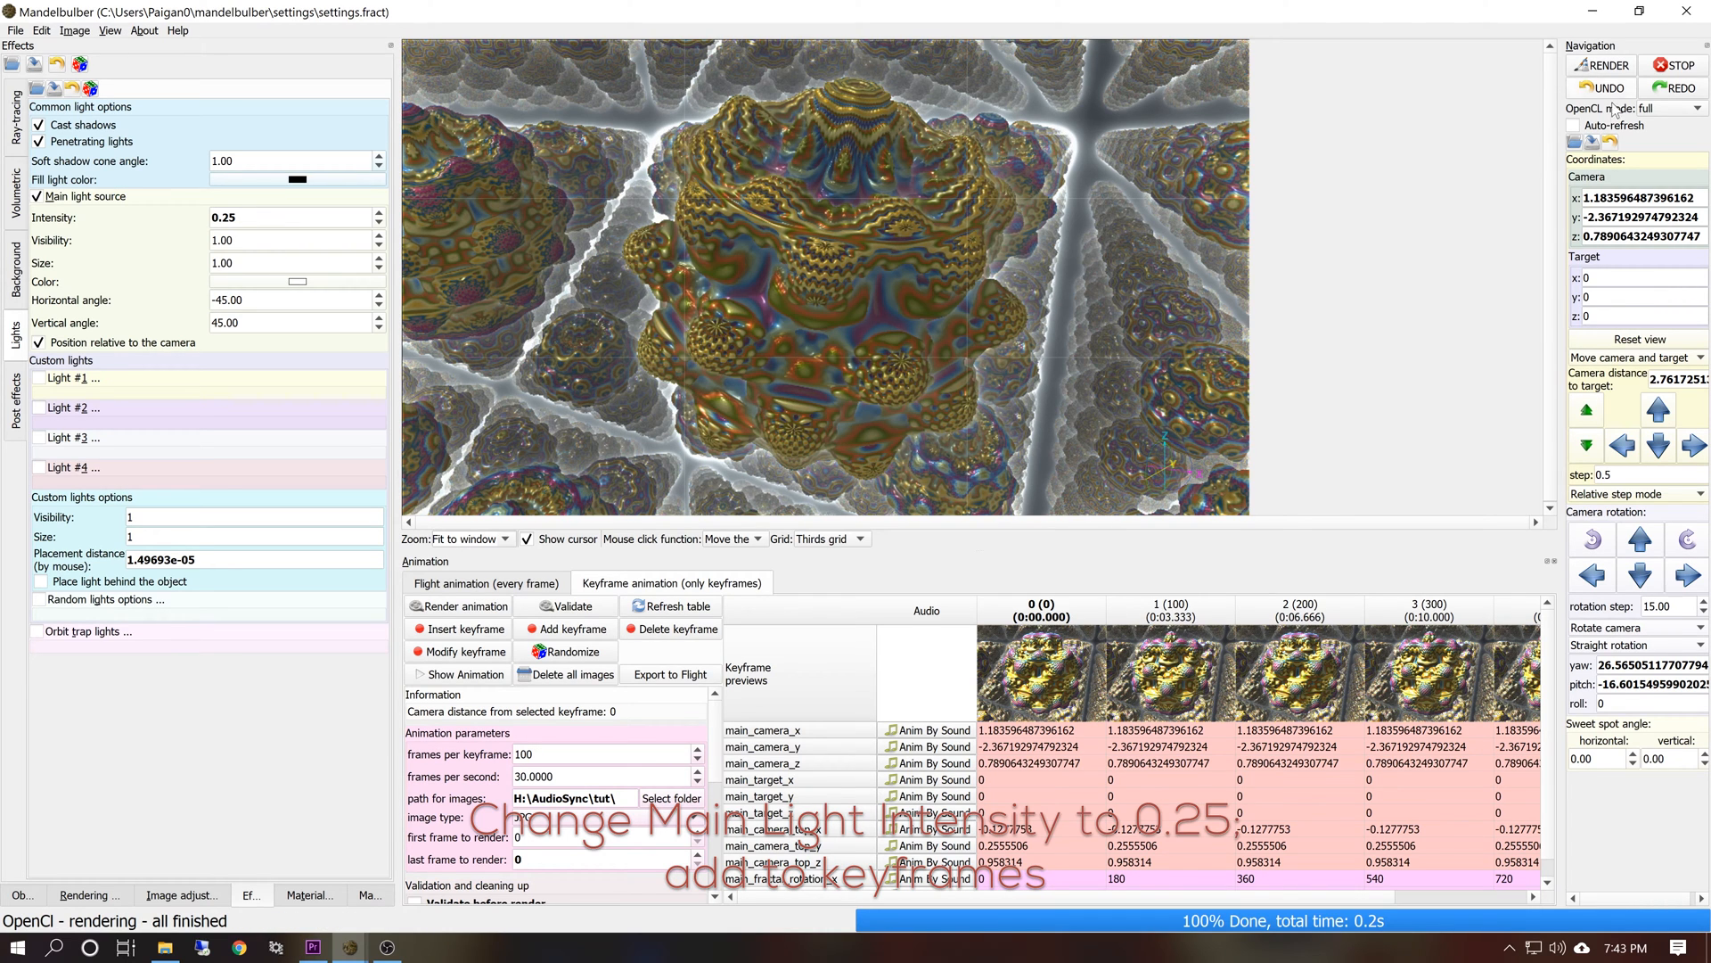
Enable Auto-refresh and add the main light intensity to the keyframe animation
left_click(1615, 127)
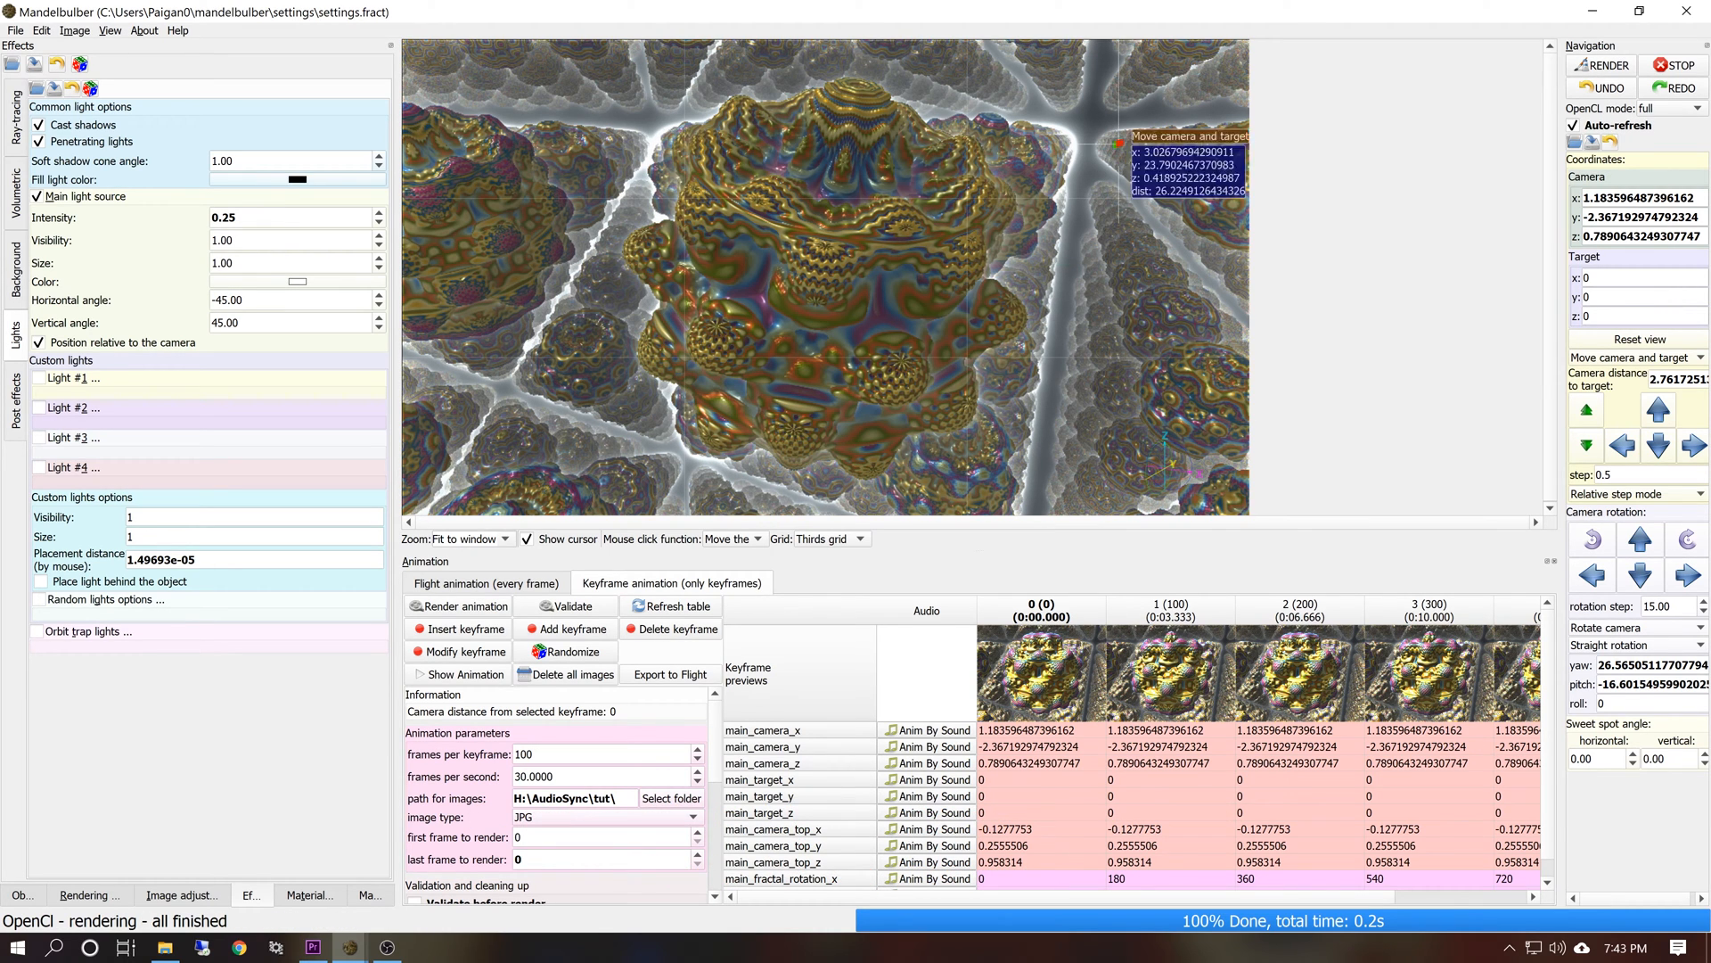
right_click(220, 215)
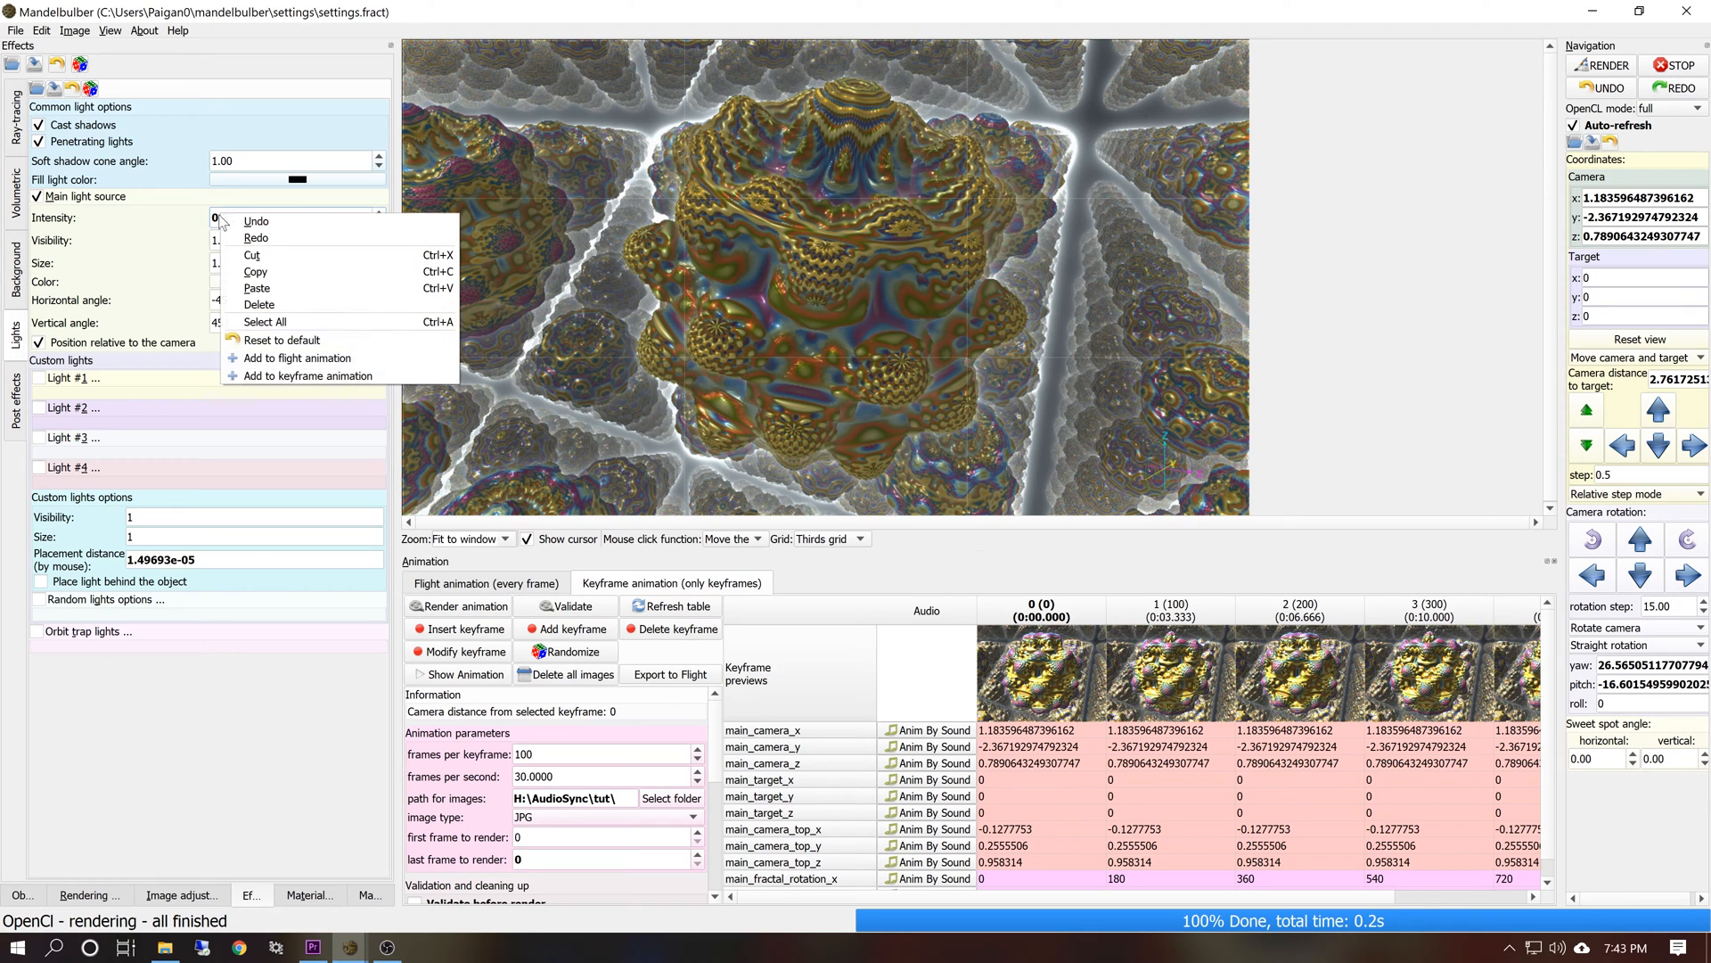
left_click(296, 376)
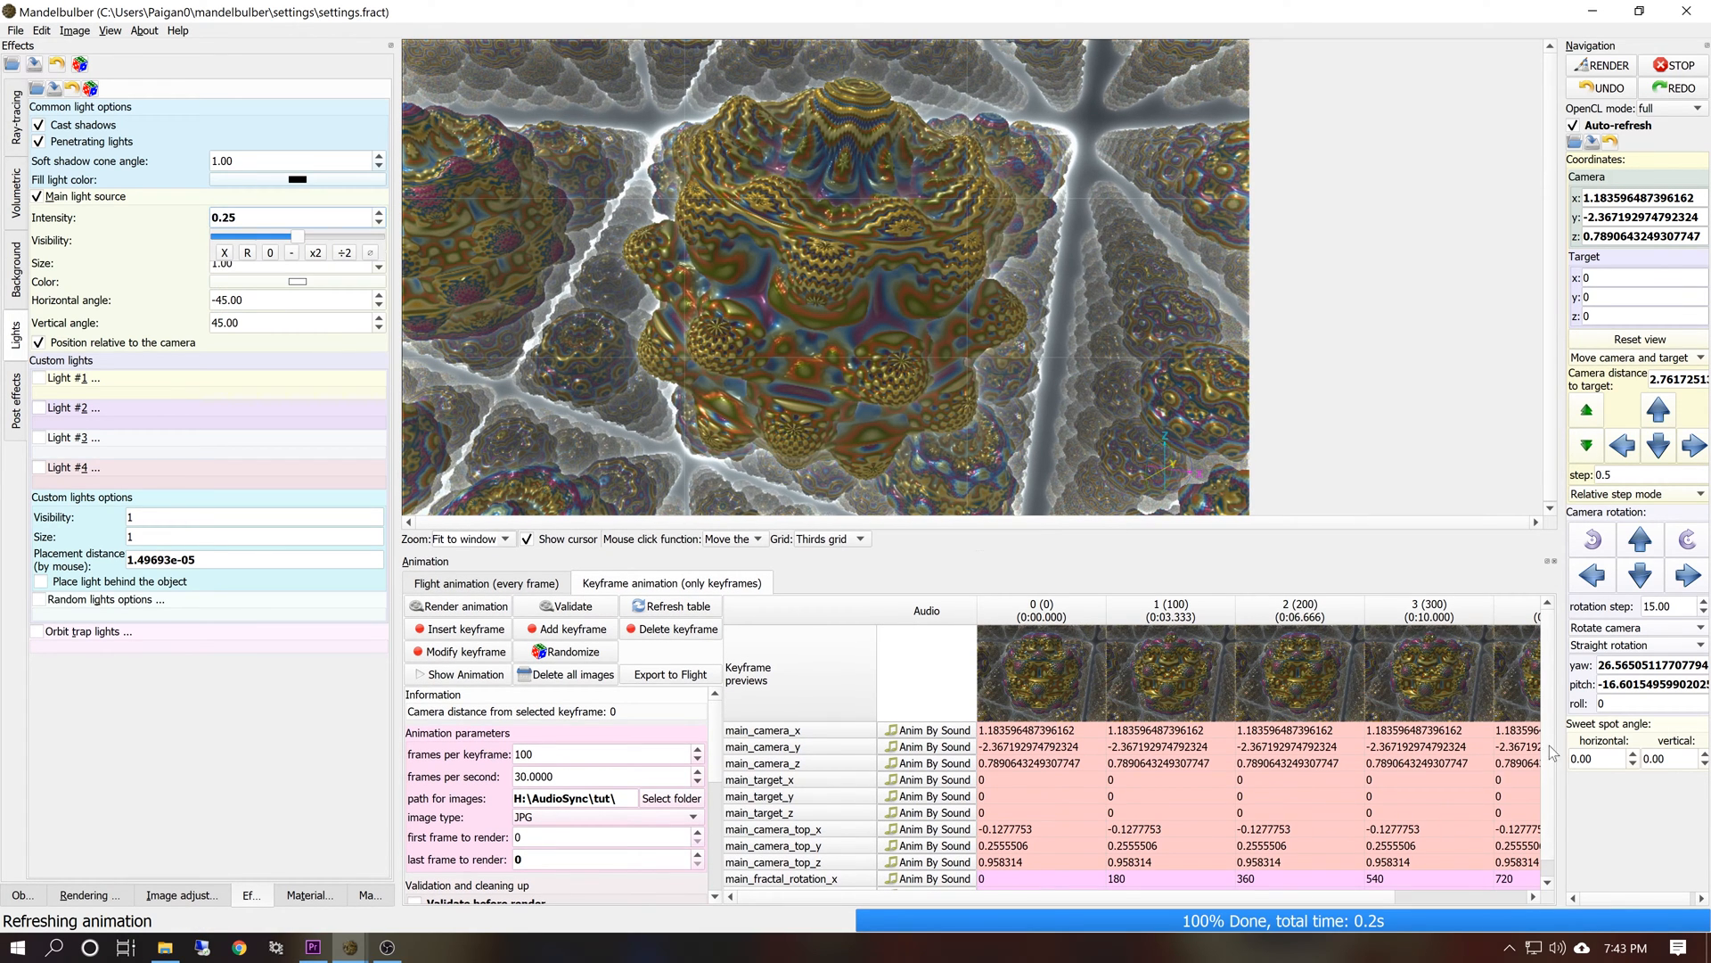
Load 1984 12-17-13.wav as the audio file controlling main_main_light_intensity
left_click_drag(1549, 745, 1530, 904)
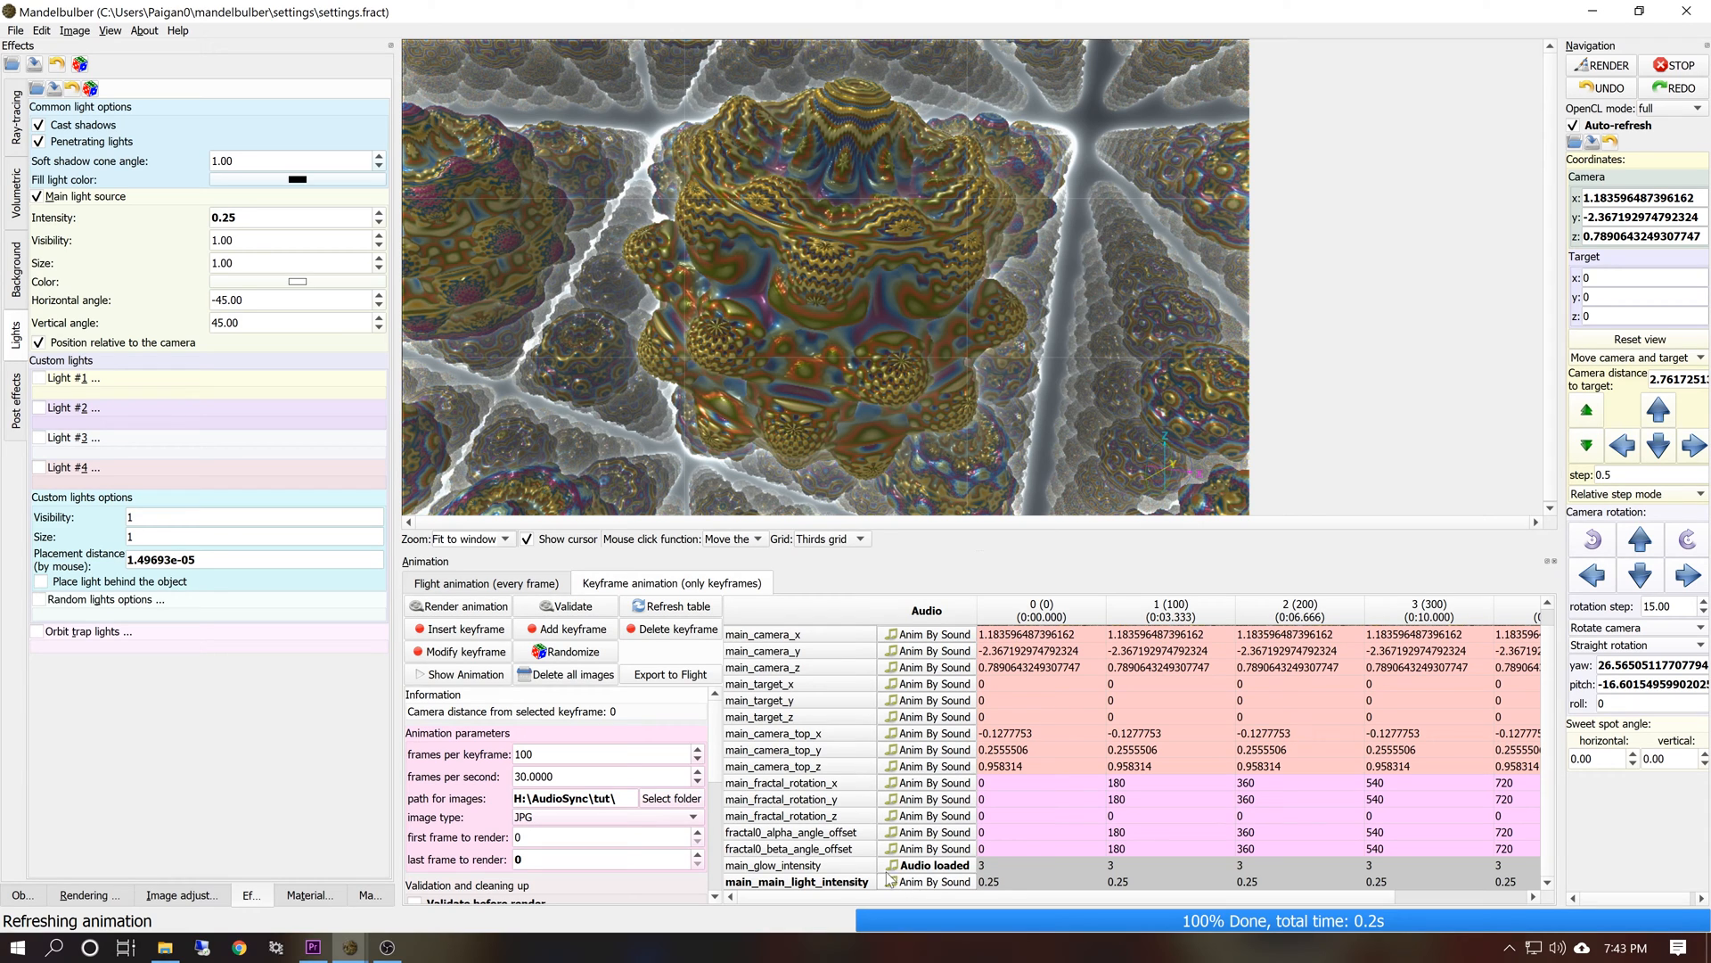
left_click(944, 882)
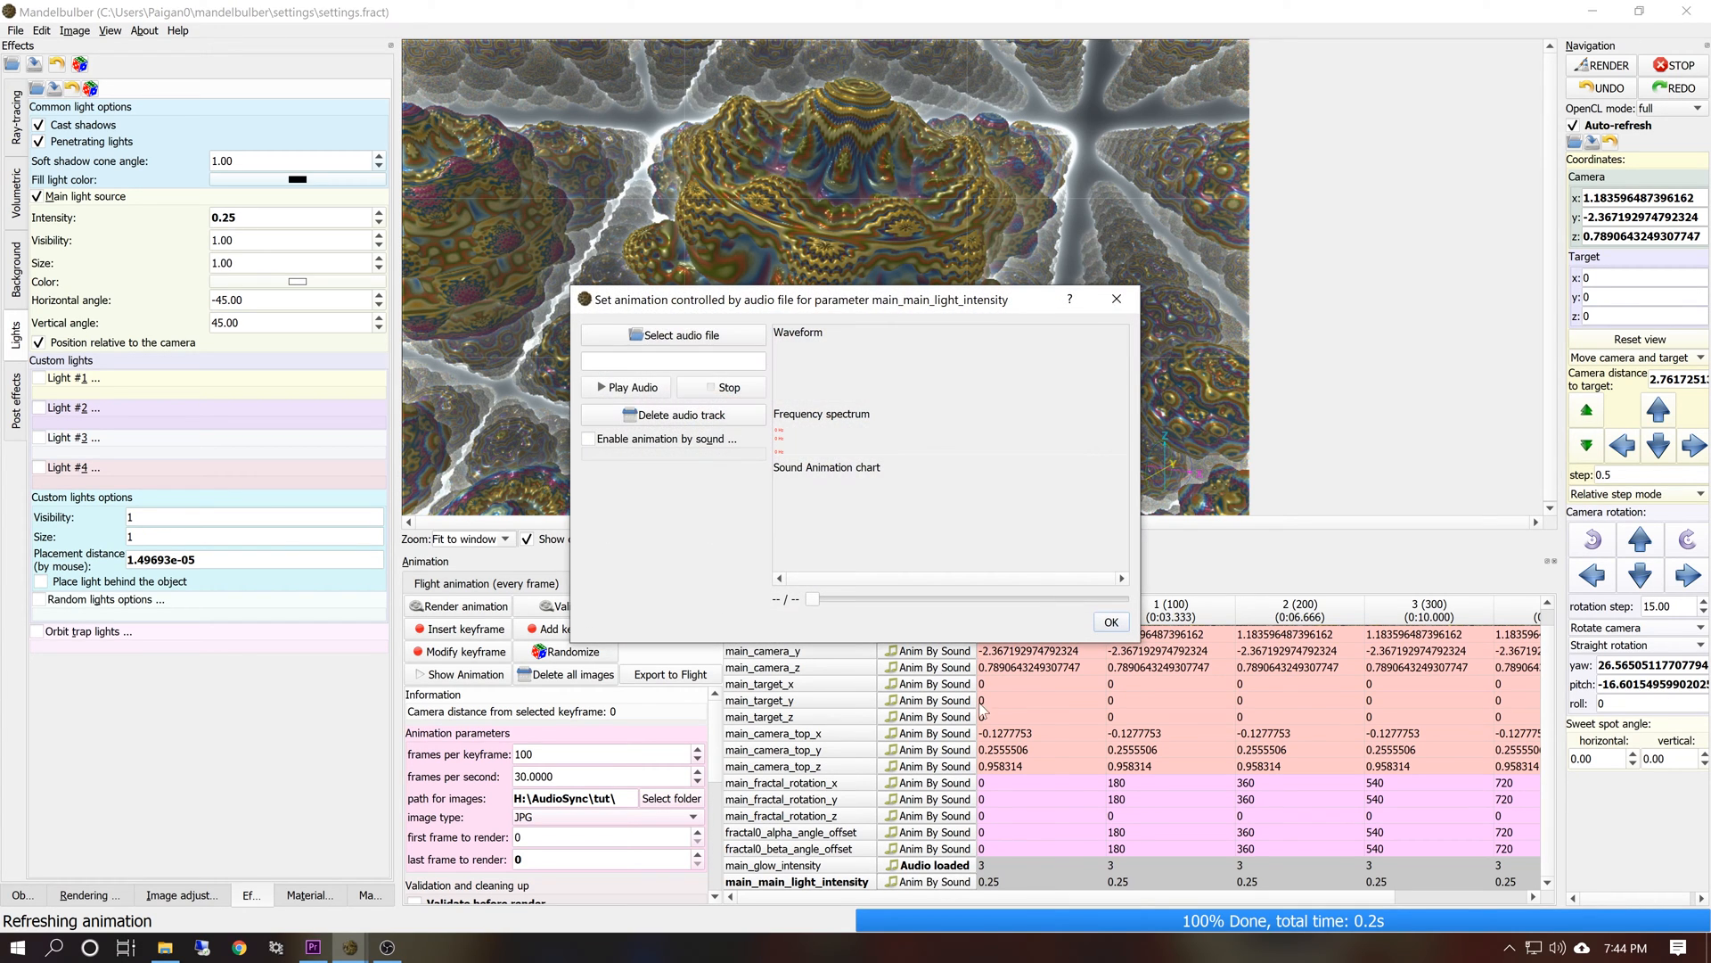
left_click(627, 334)
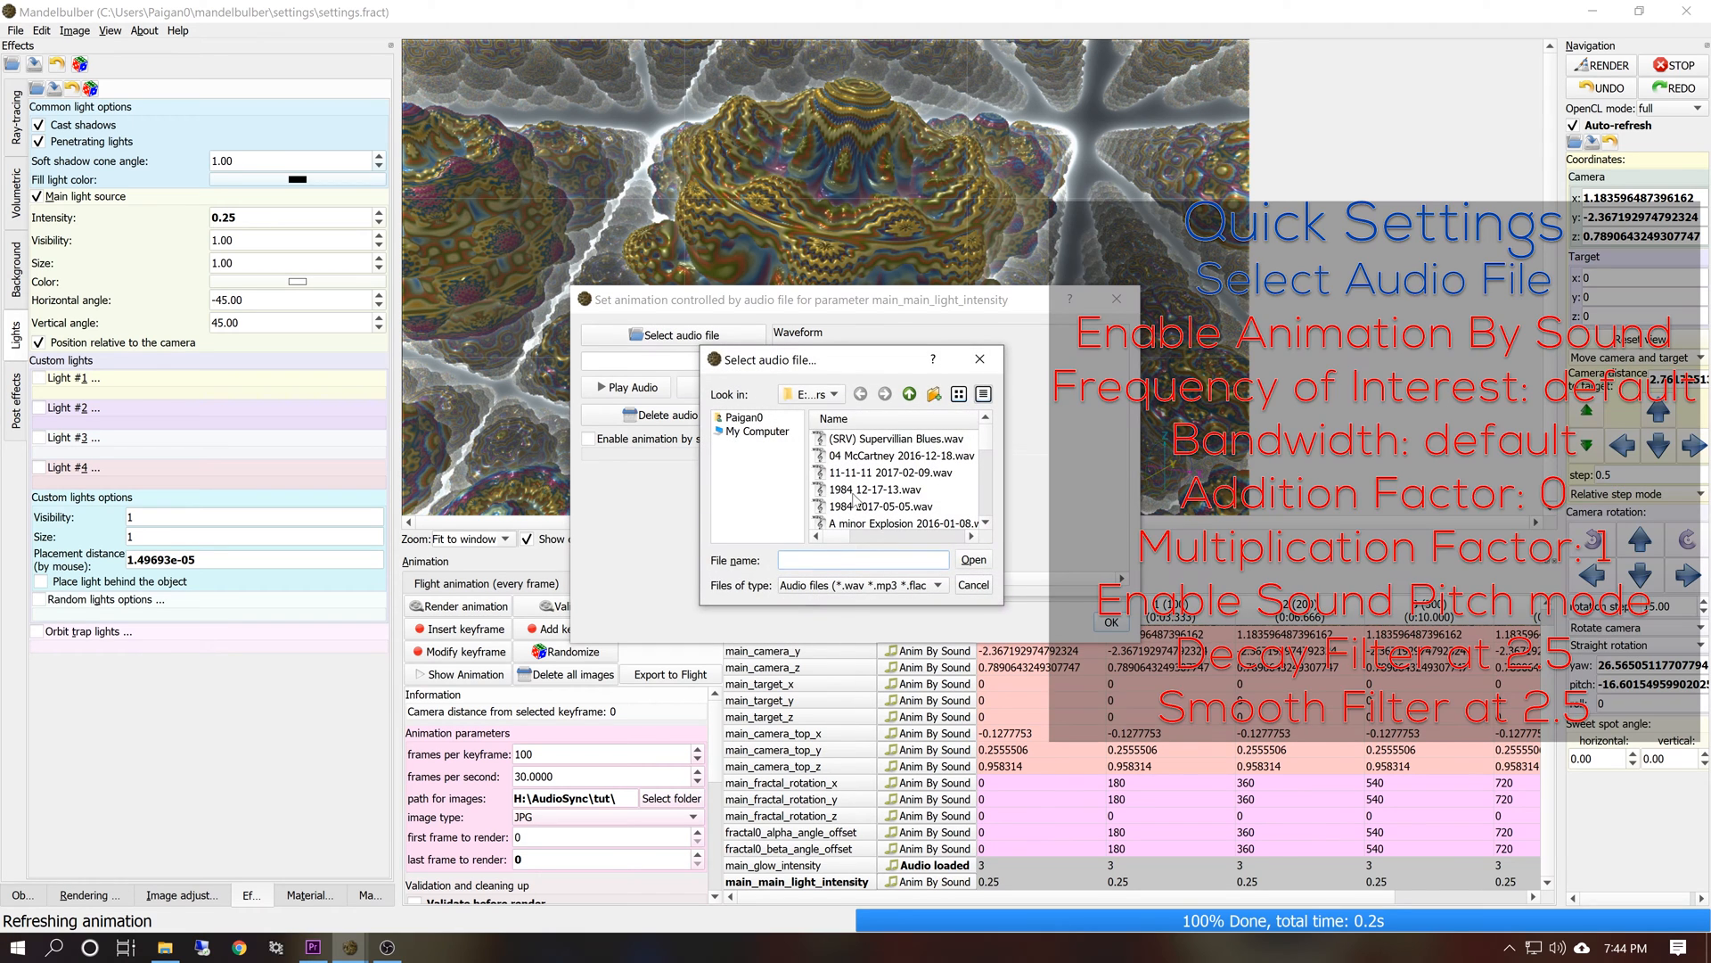
double_click(861, 490)
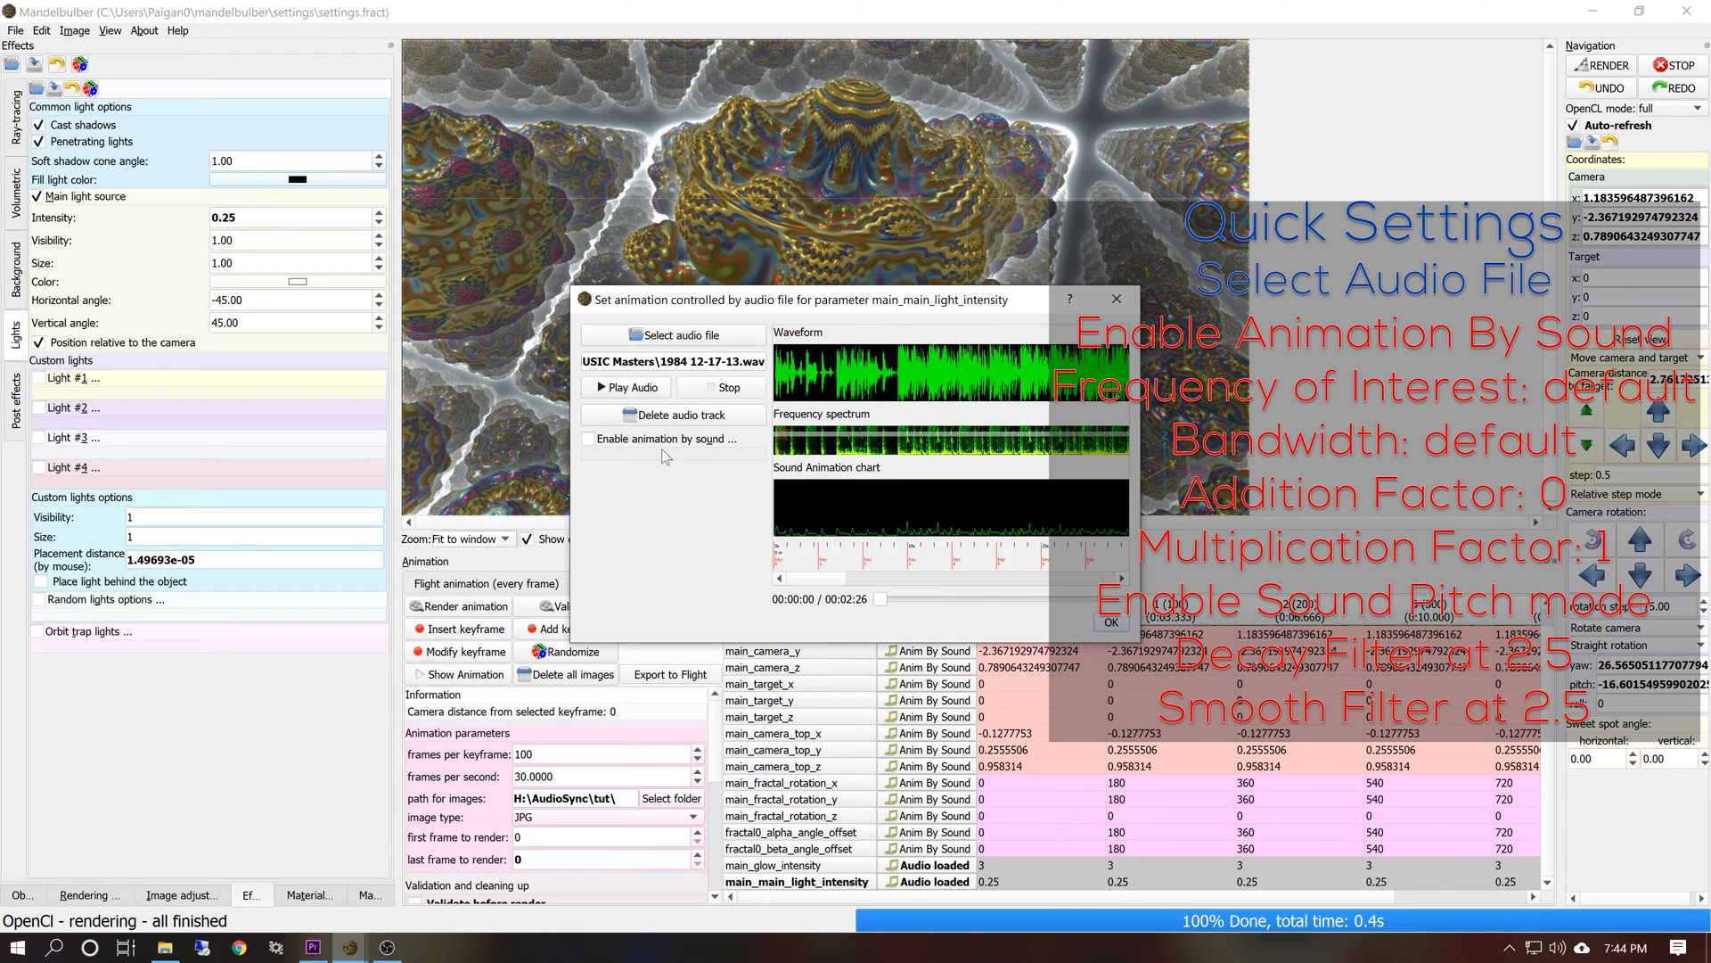
Enable animation by sound for main_main_light_intensity, with addition factor 0 and Sound pitch mode on
left_click(589, 438)
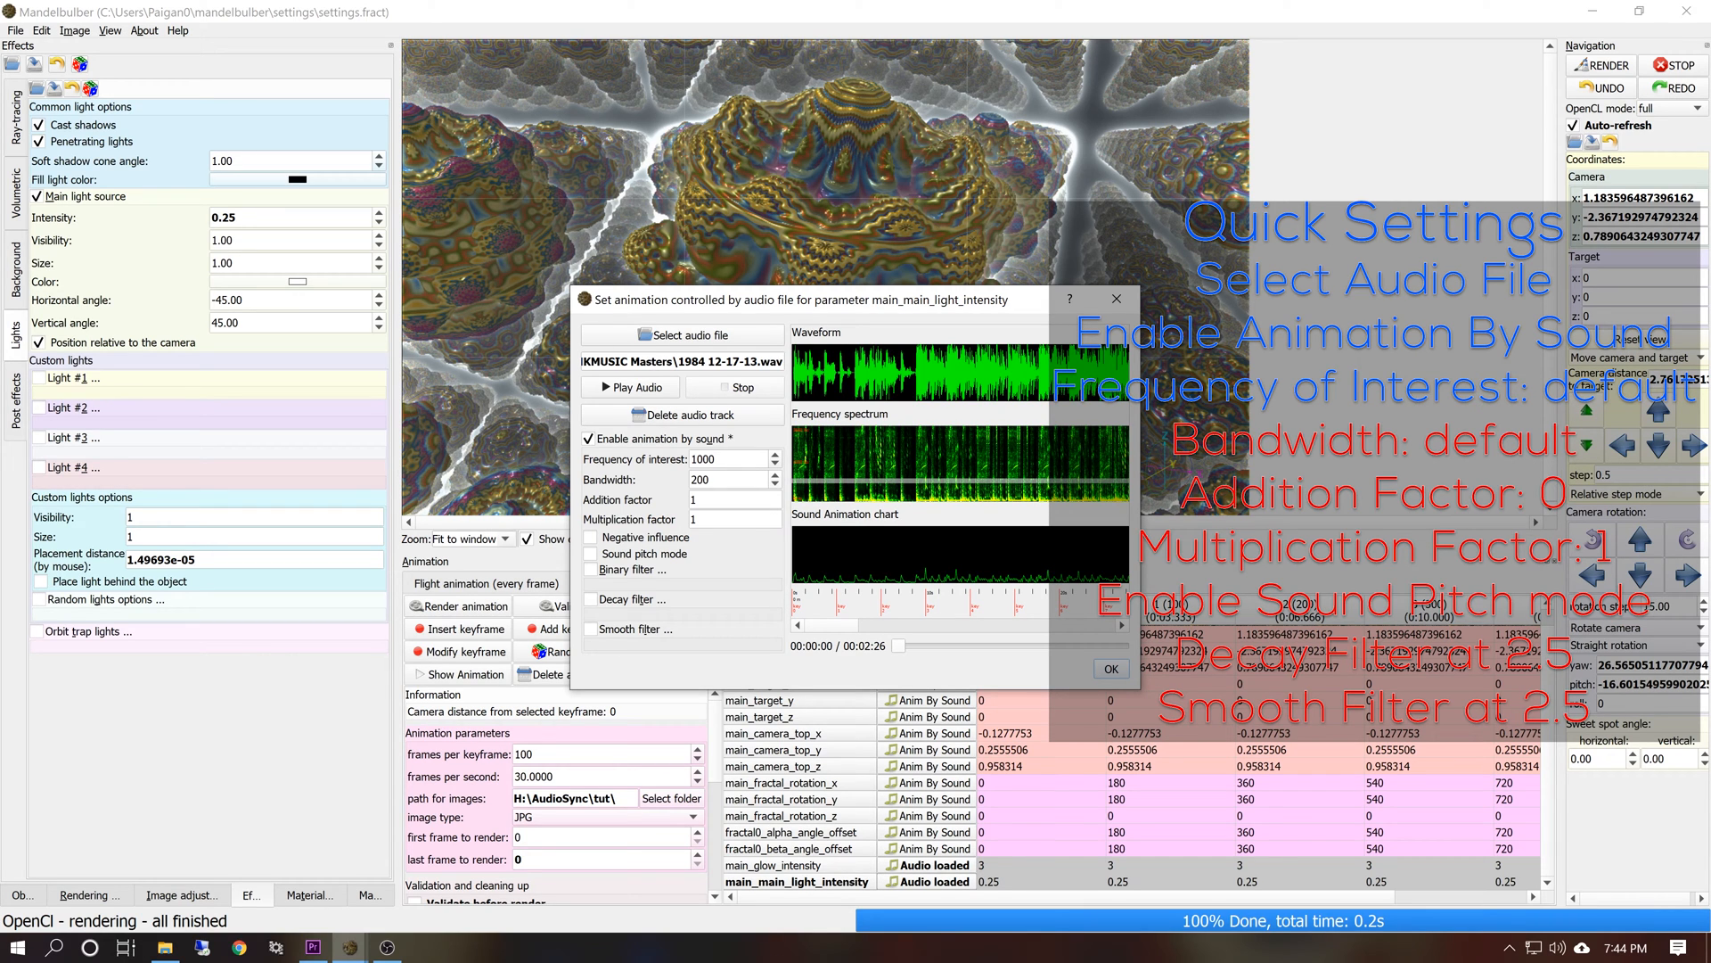
left_click(715, 500)
type("0")
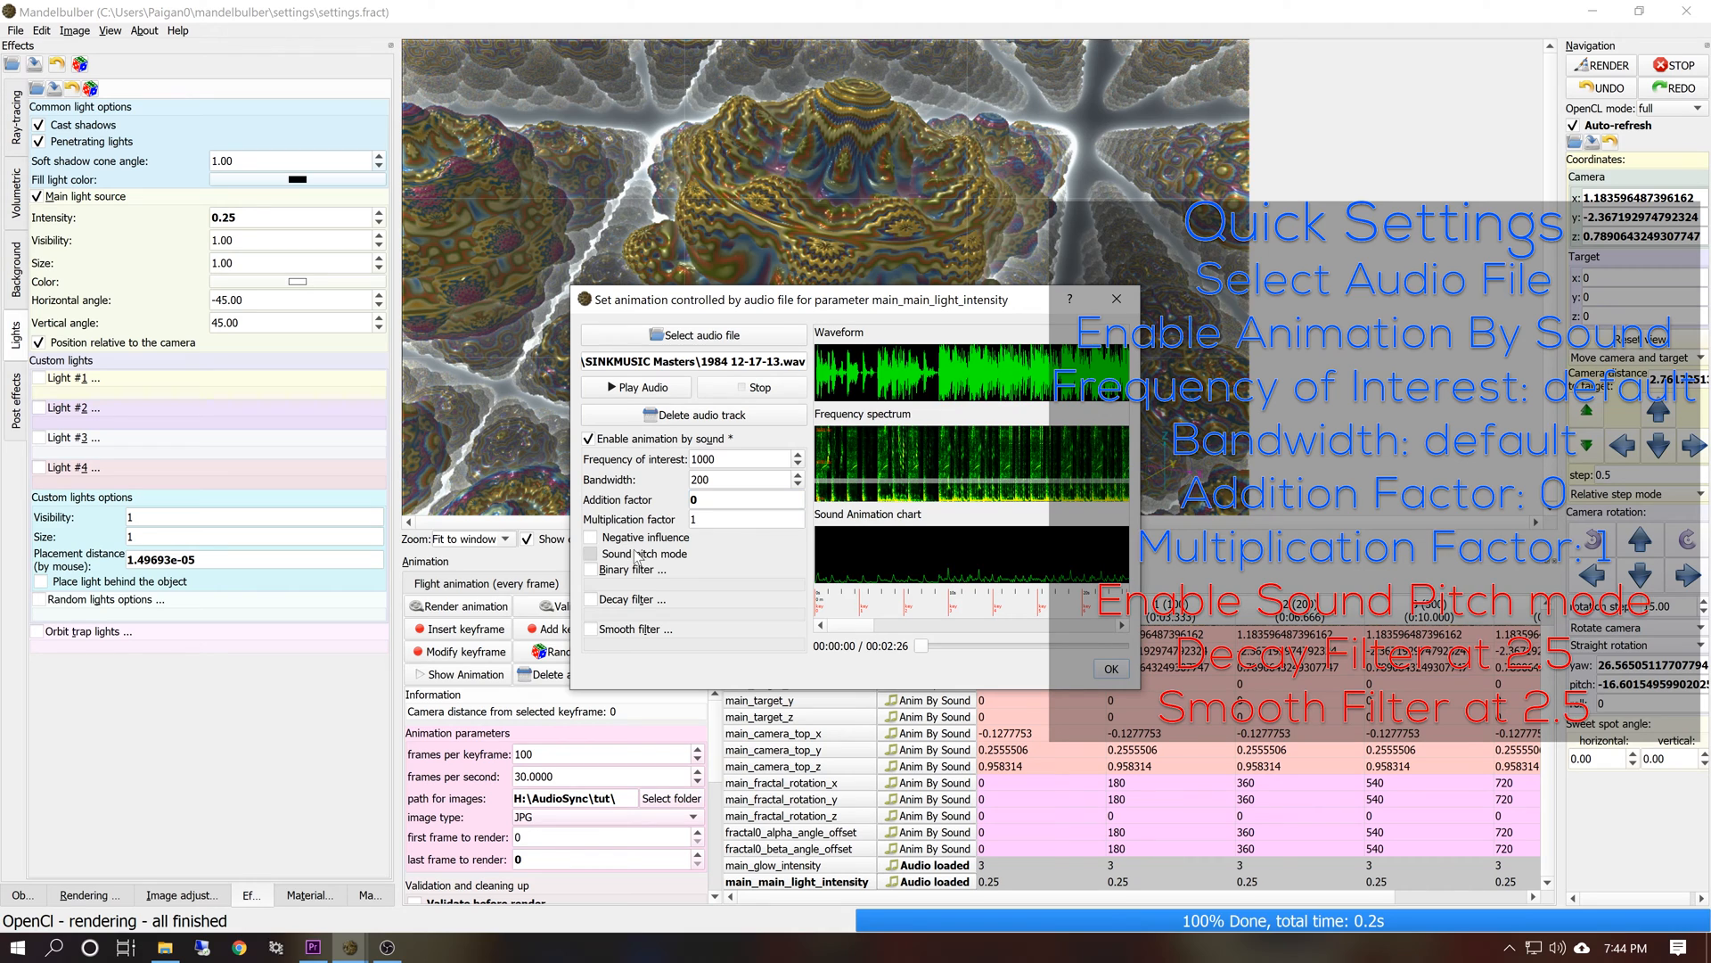
left_click(591, 554)
Enable the decay and smooth filters at strength 2.50 each and accept the main light's audio settings
left_click(645, 603)
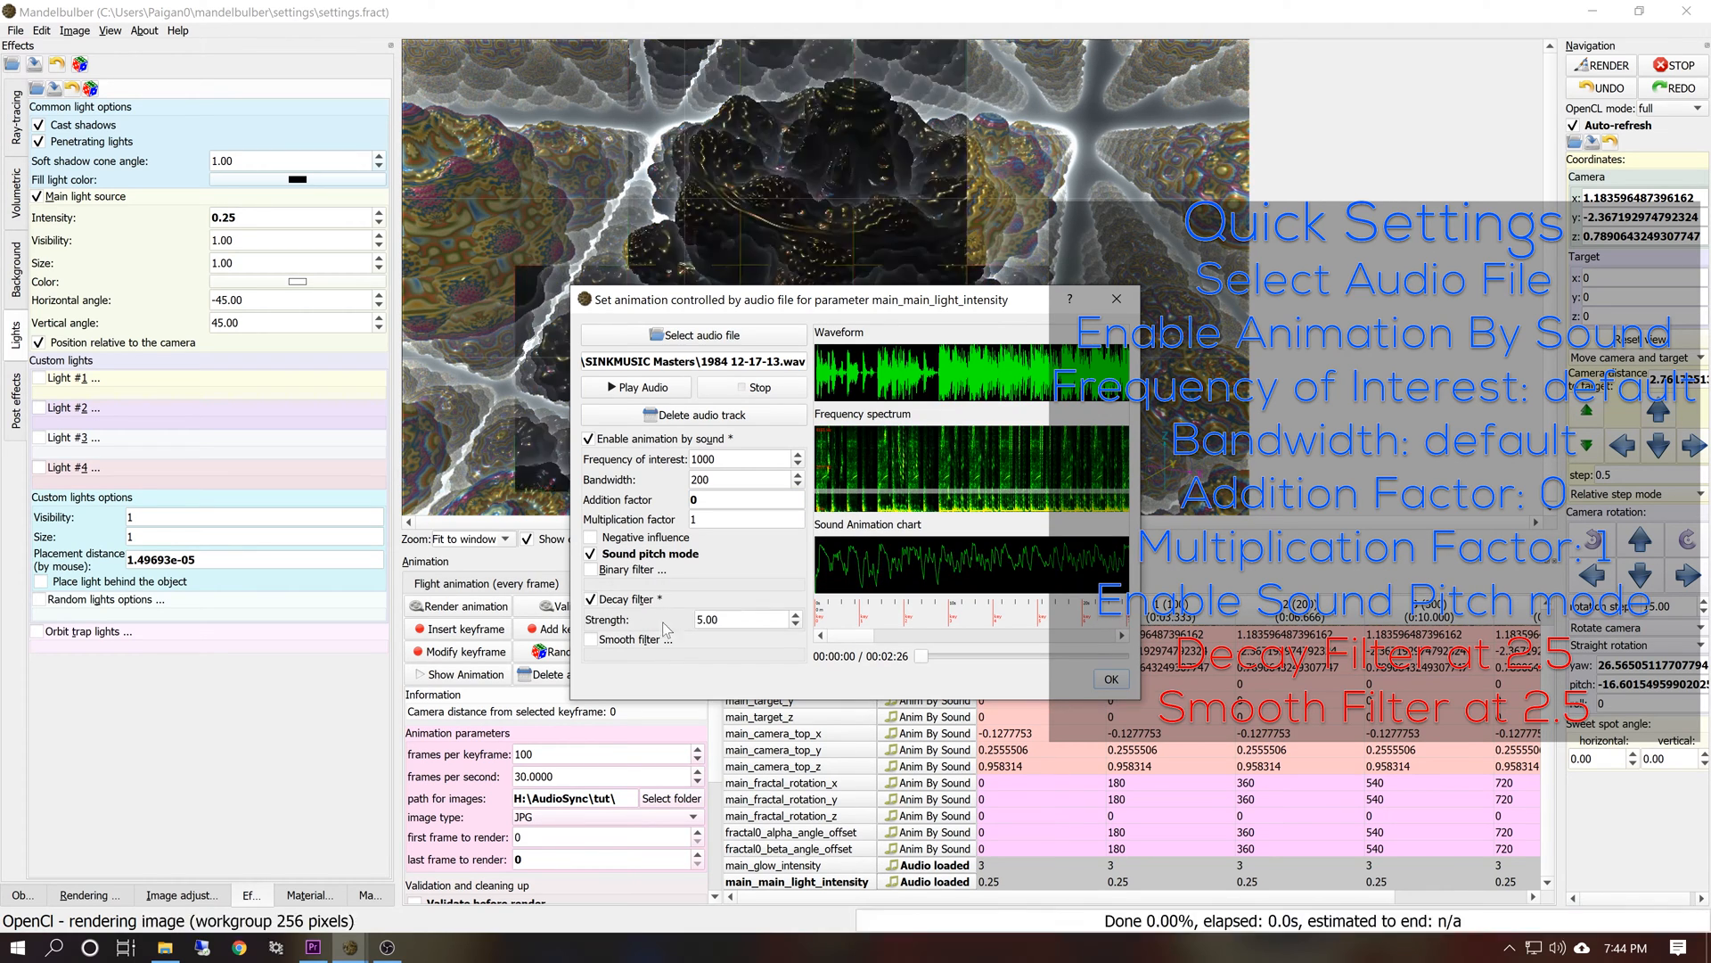
left_click(781, 654)
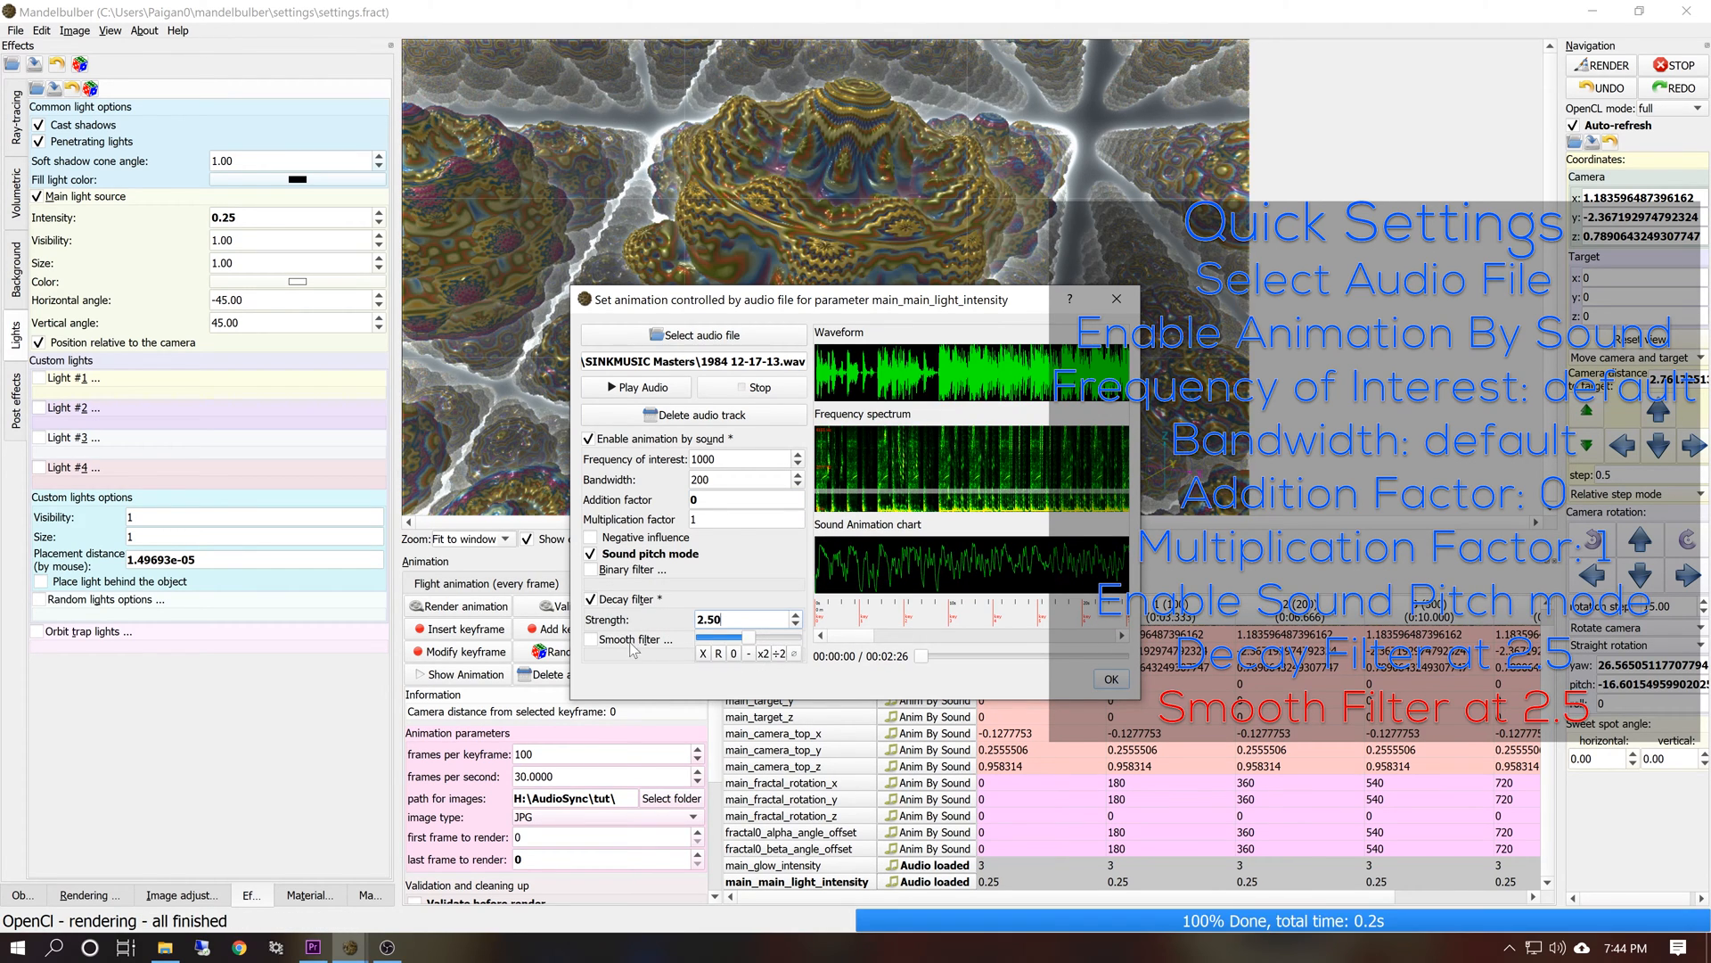
left_click(592, 640)
left_click(718, 659)
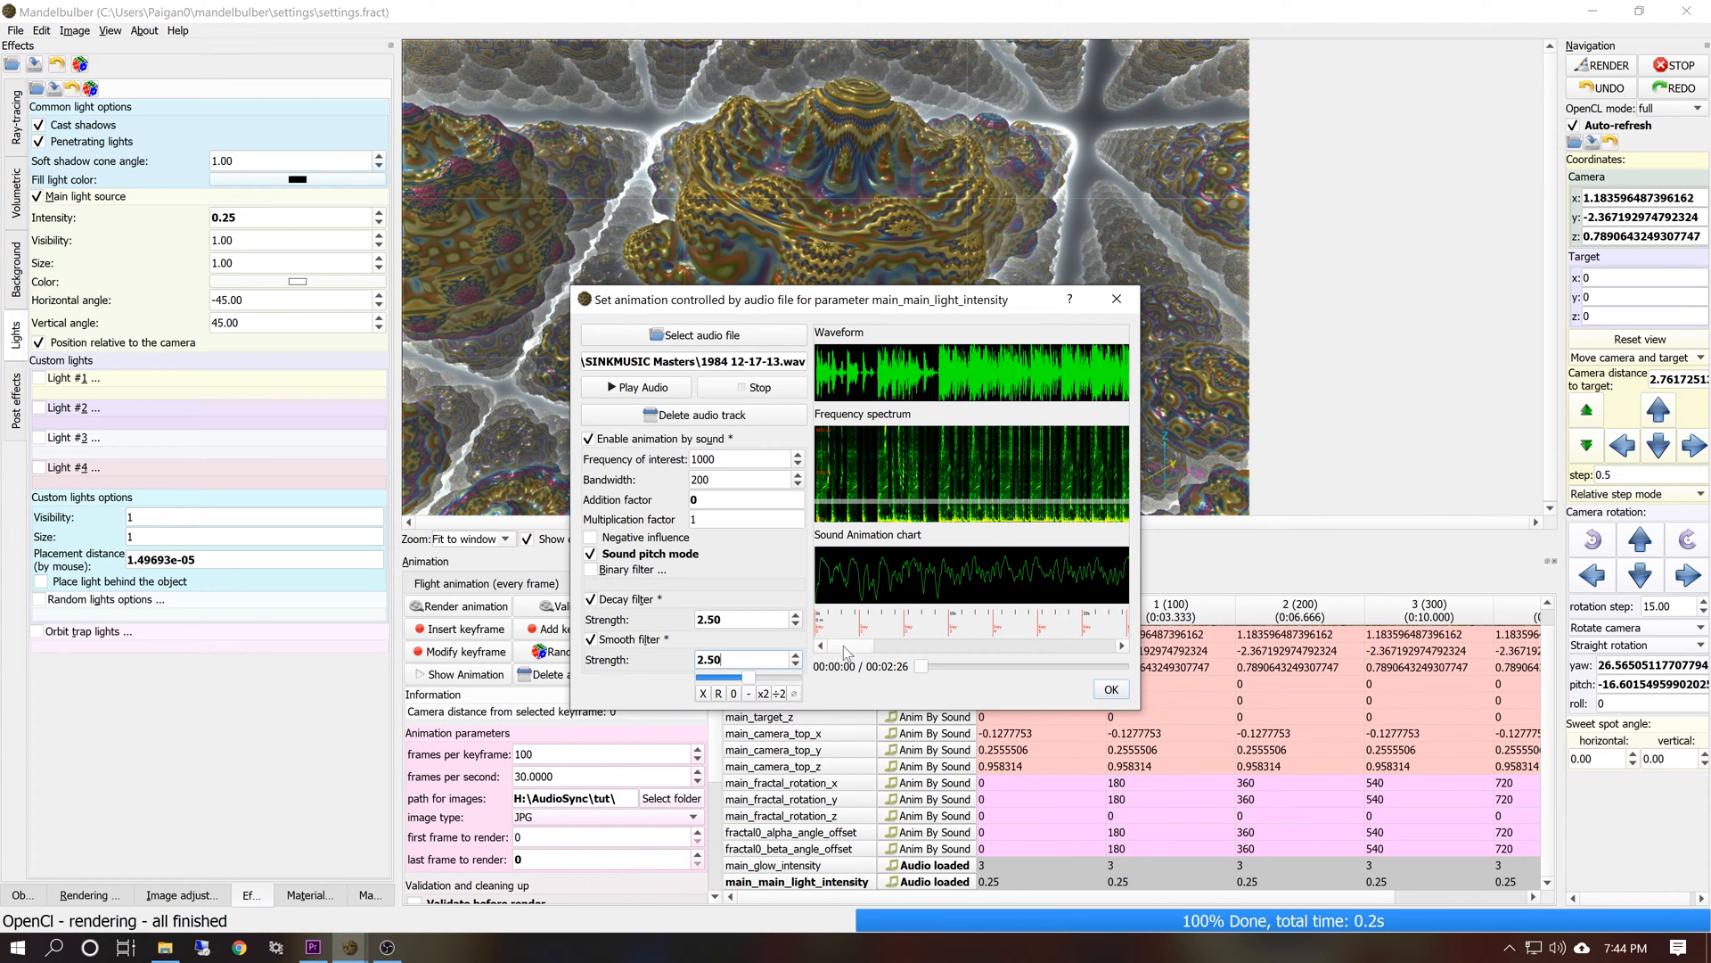
left_click_drag(847, 654, 705, 648)
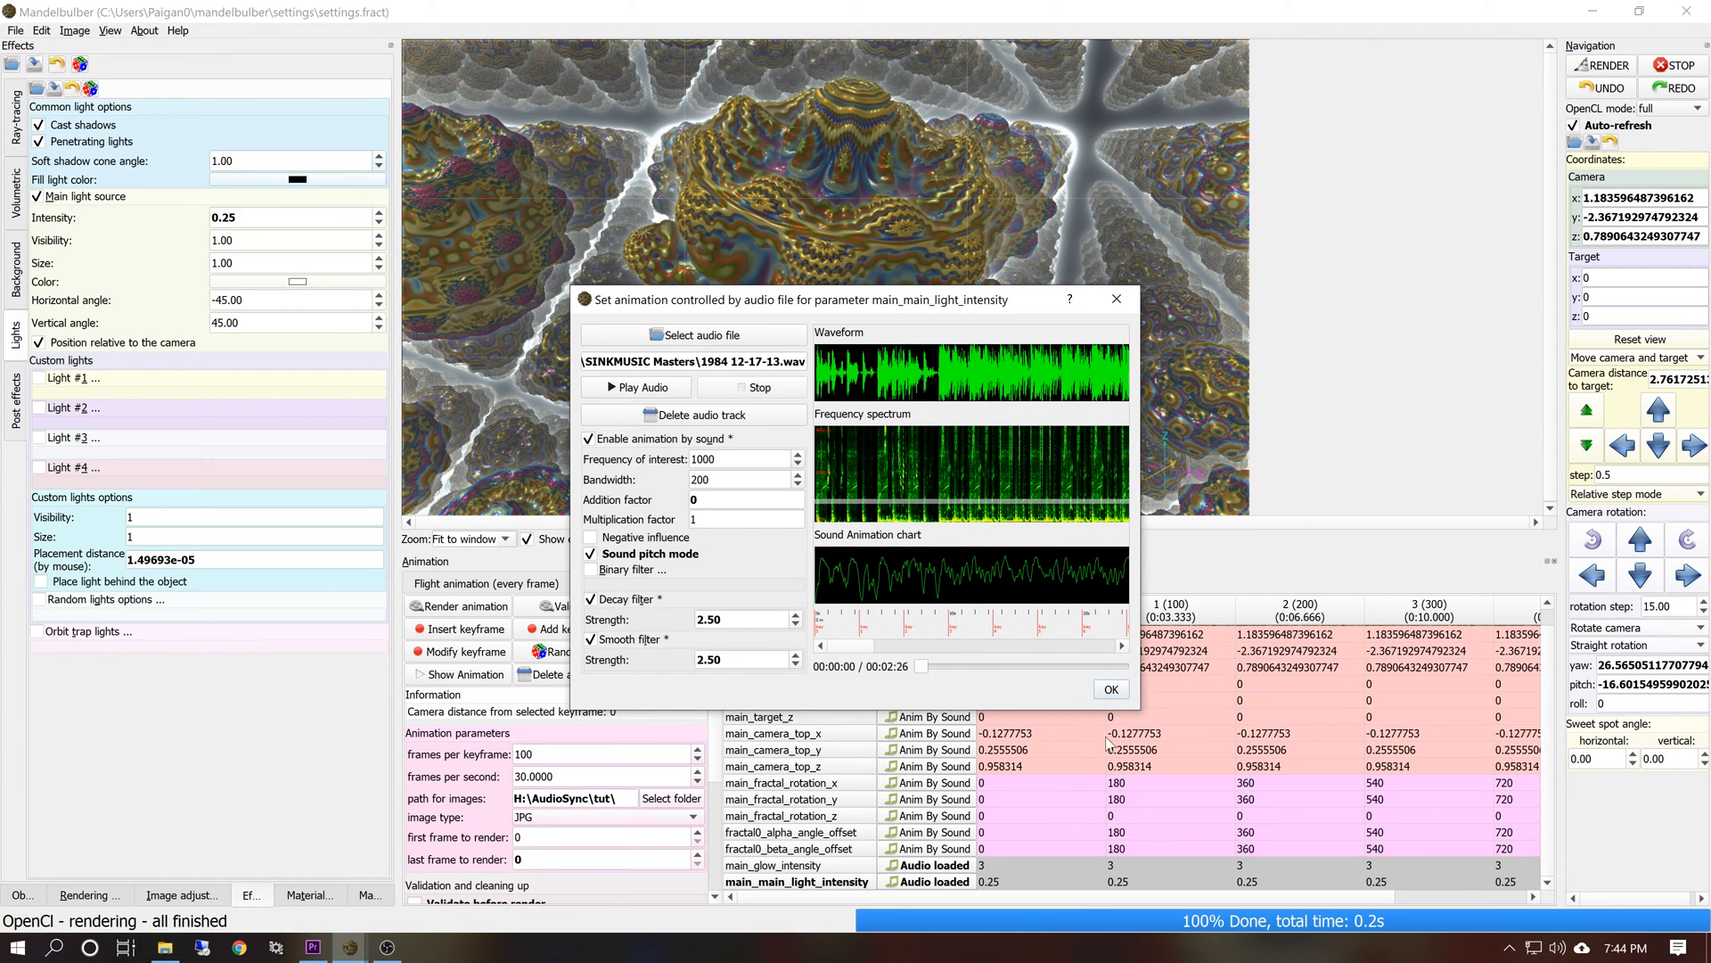
left_click(1110, 690)
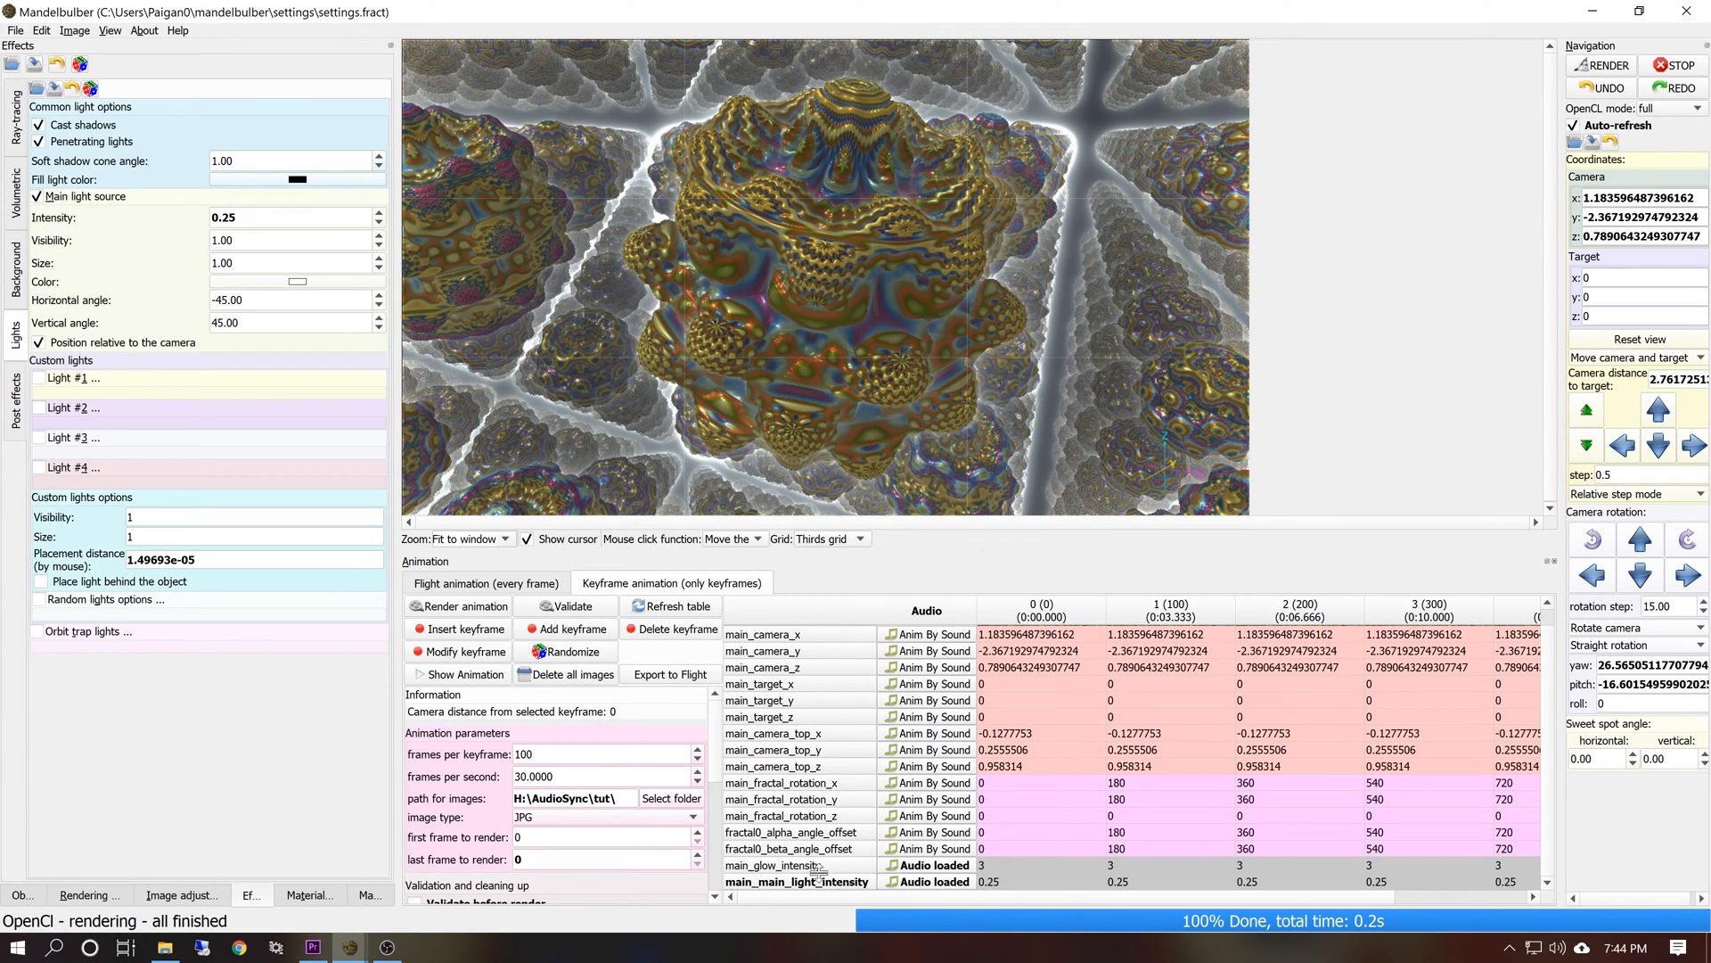
Delete all previously rendered animation images and launch the NetRender server to watch for clients
left_click(547, 677)
left_click(894, 515)
left_click(85, 894)
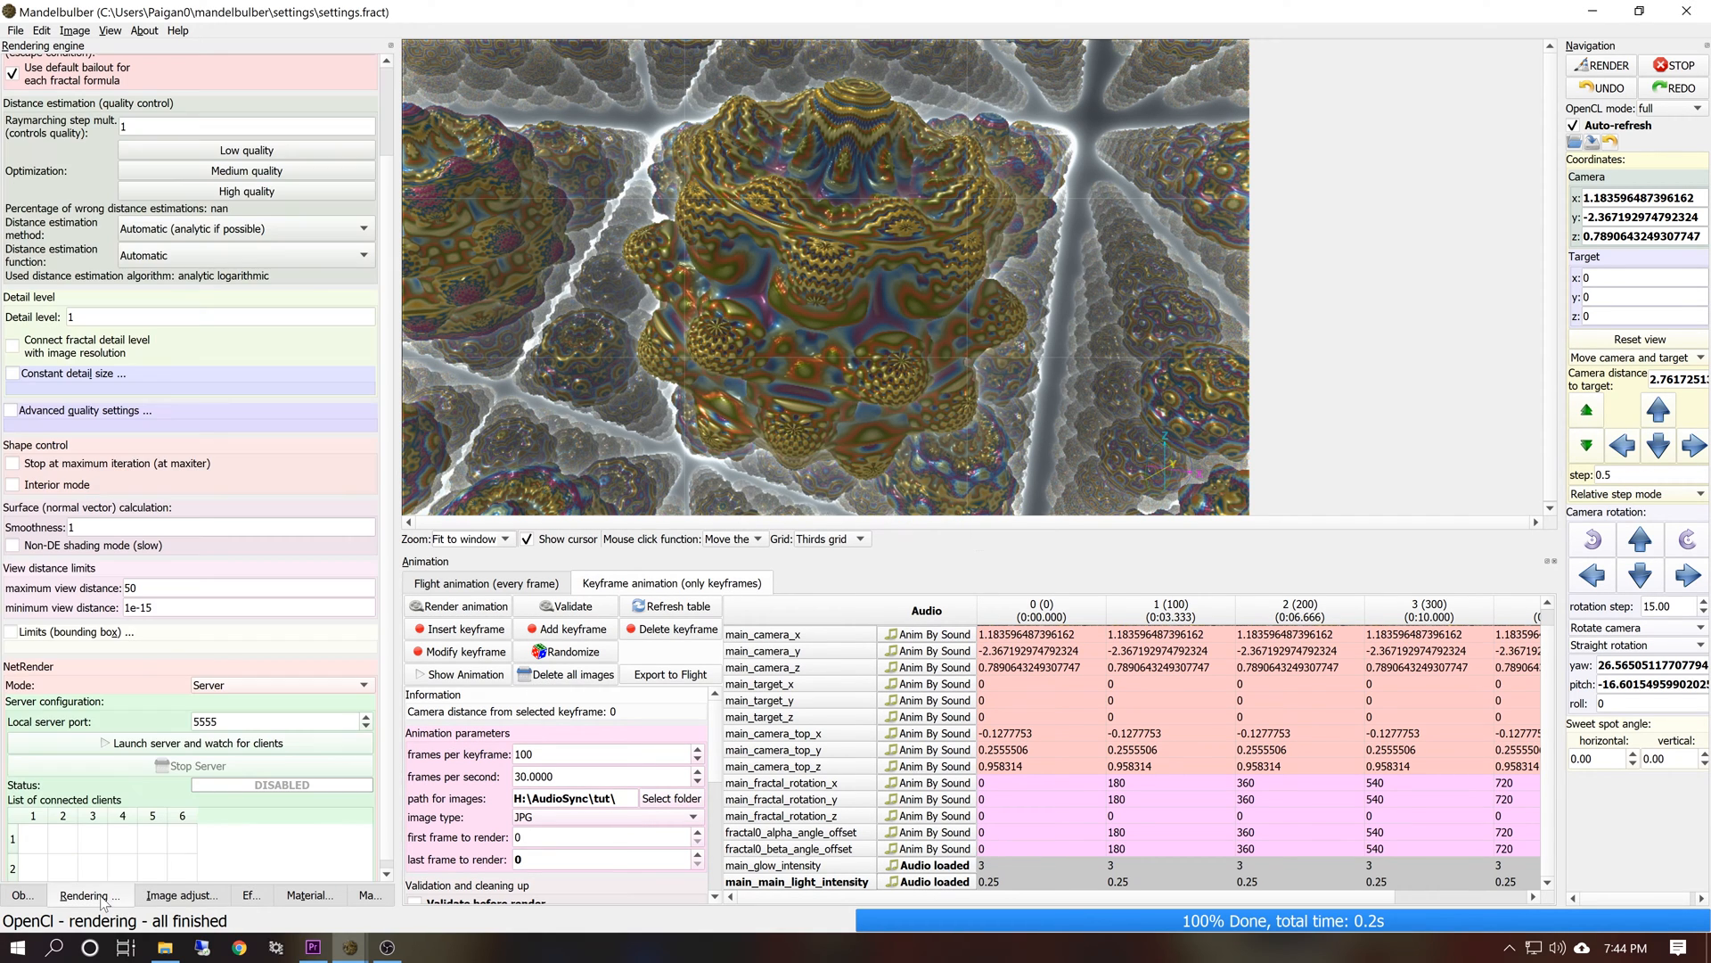
left_click(127, 750)
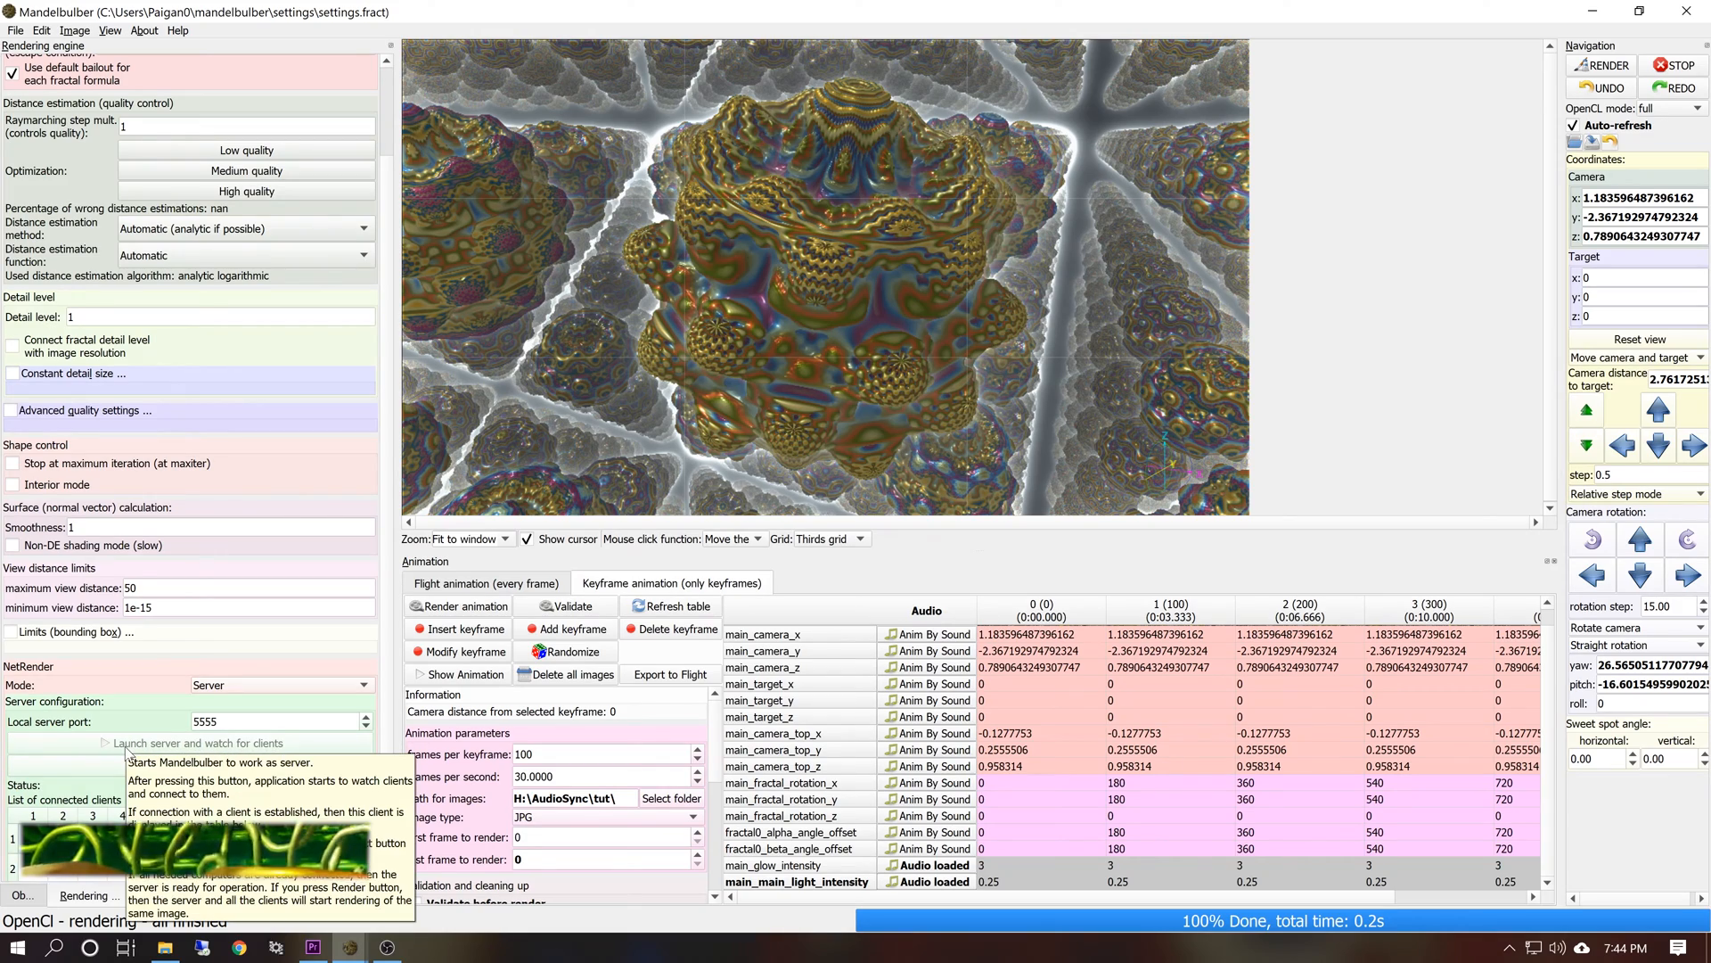
Render the keyframe animation and review the main light intensity and its audio settings during rendering
left_click(463, 609)
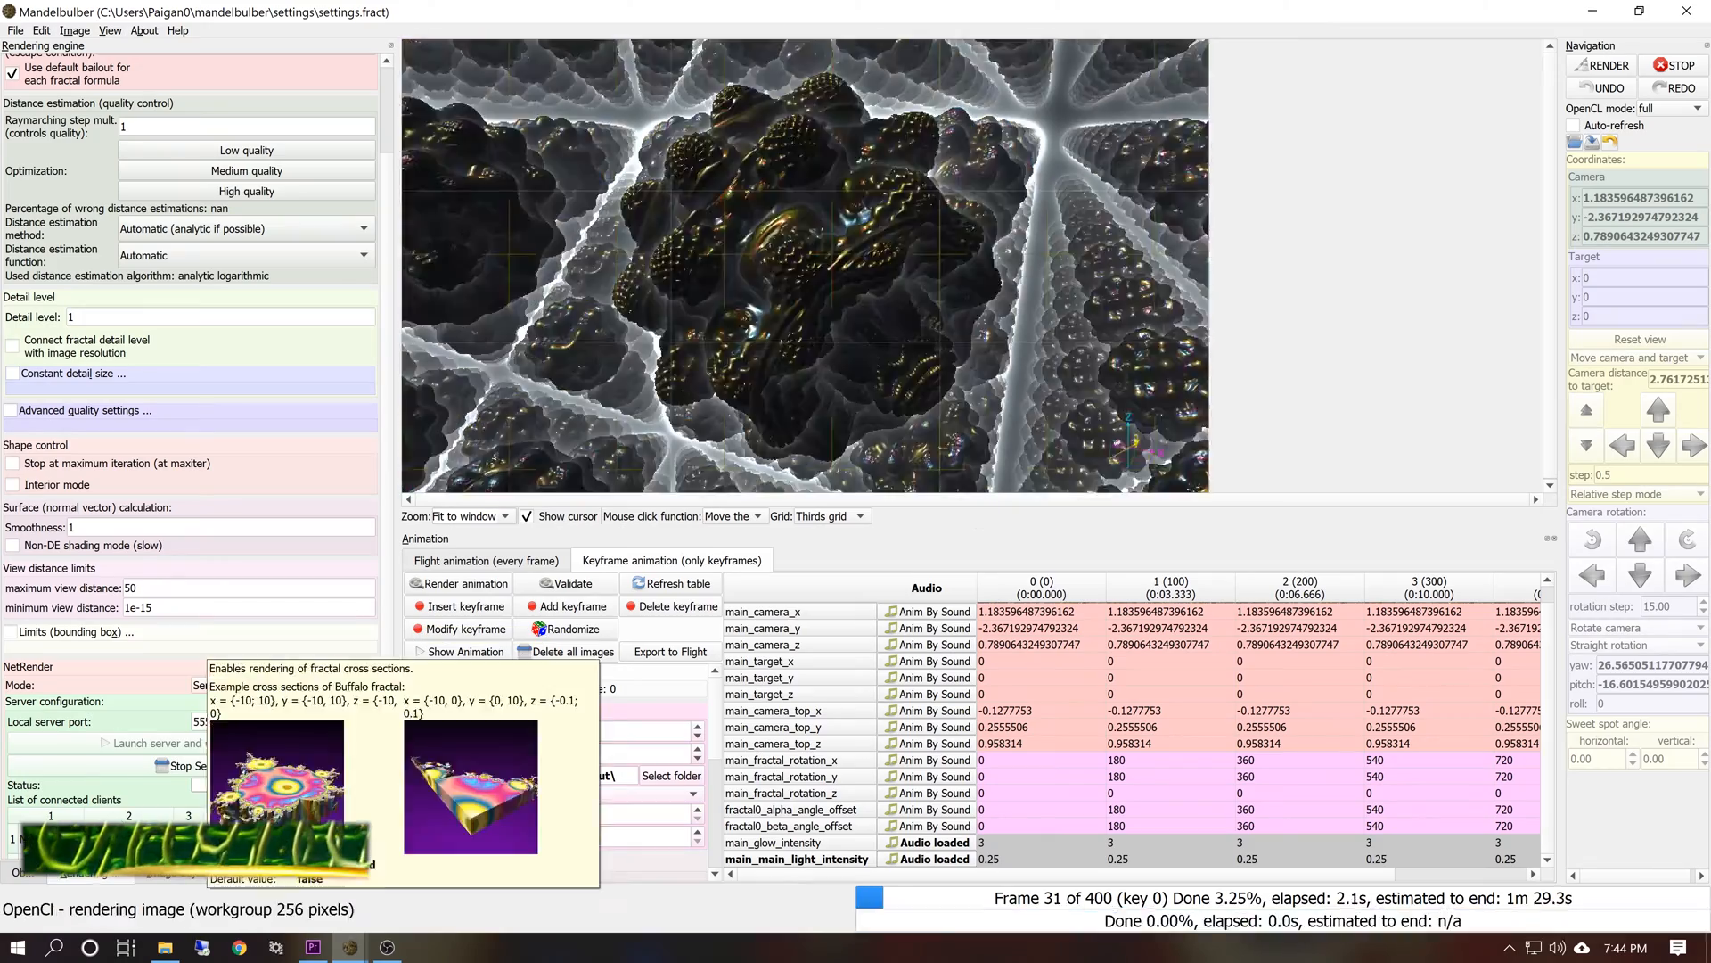
left_click(182, 874)
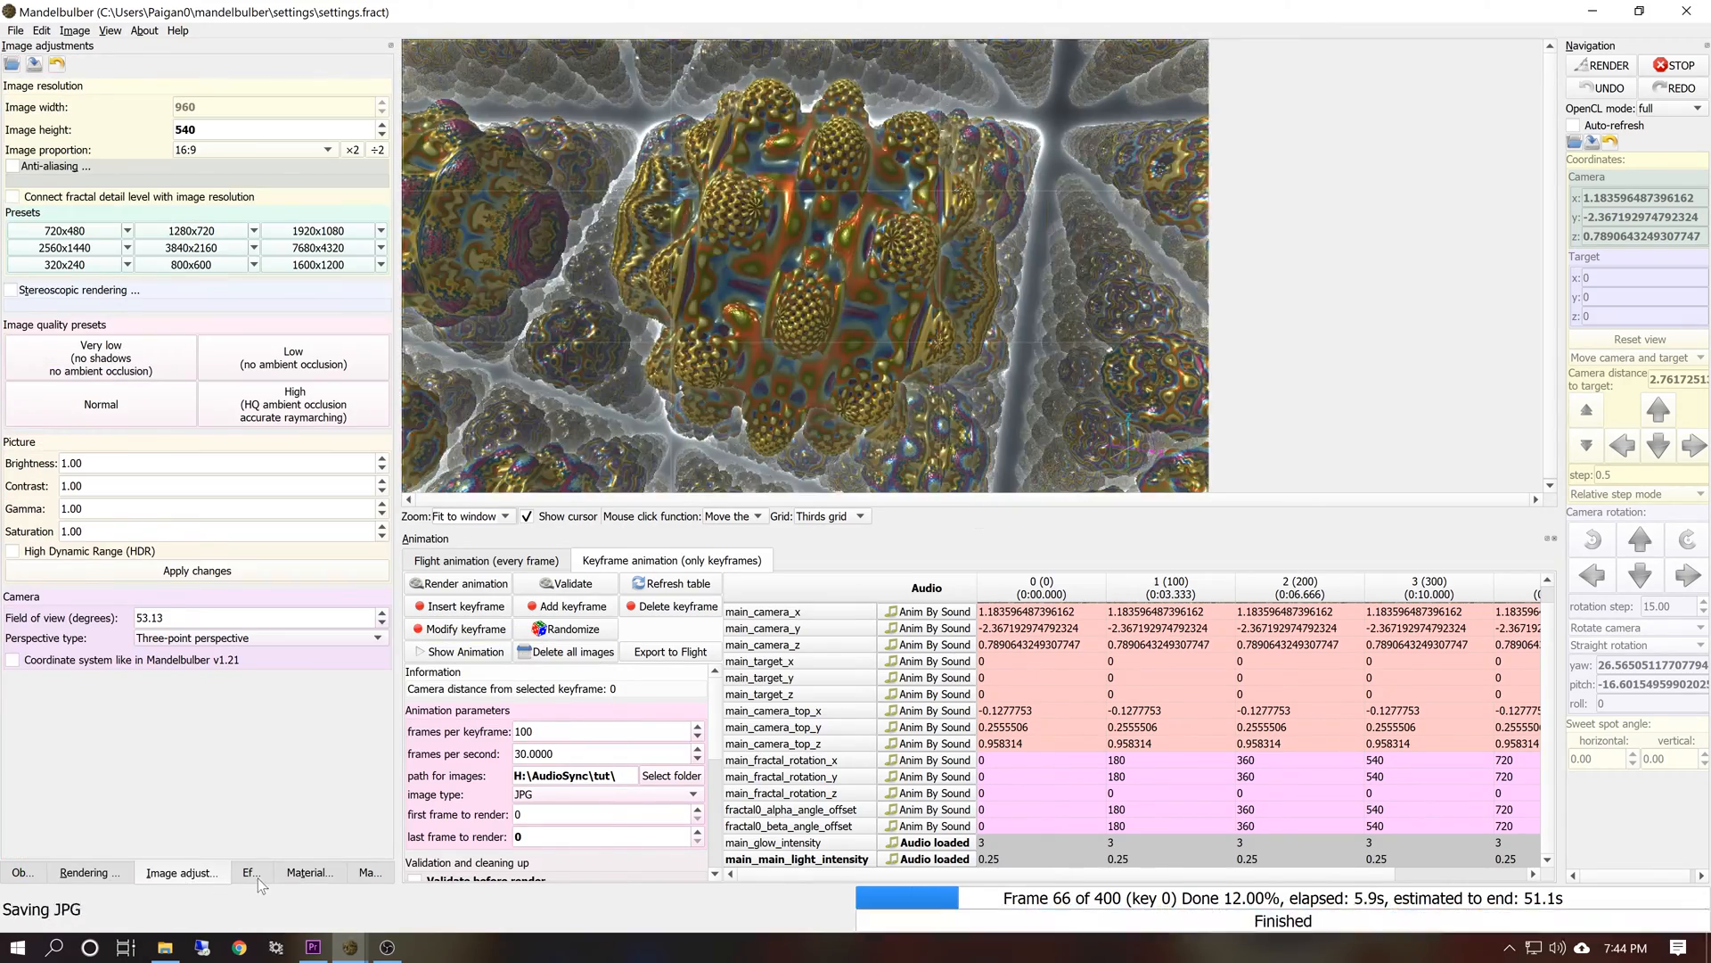
left_click(252, 871)
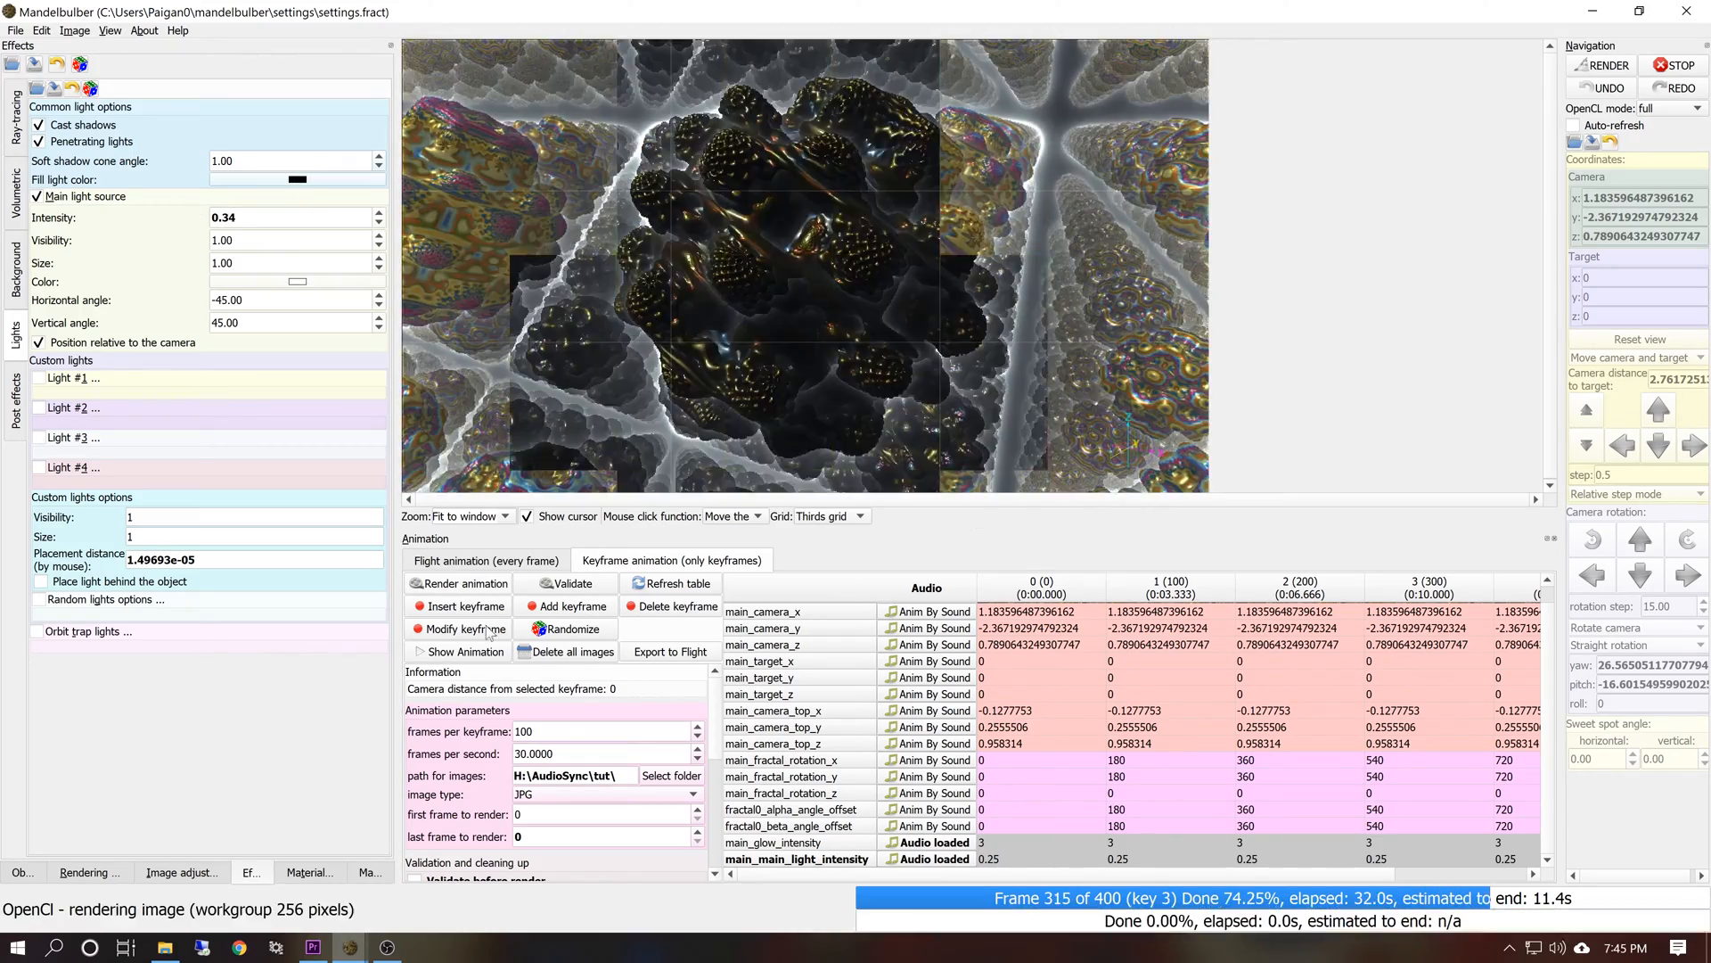
left_click(934, 859)
left_click(1099, 688)
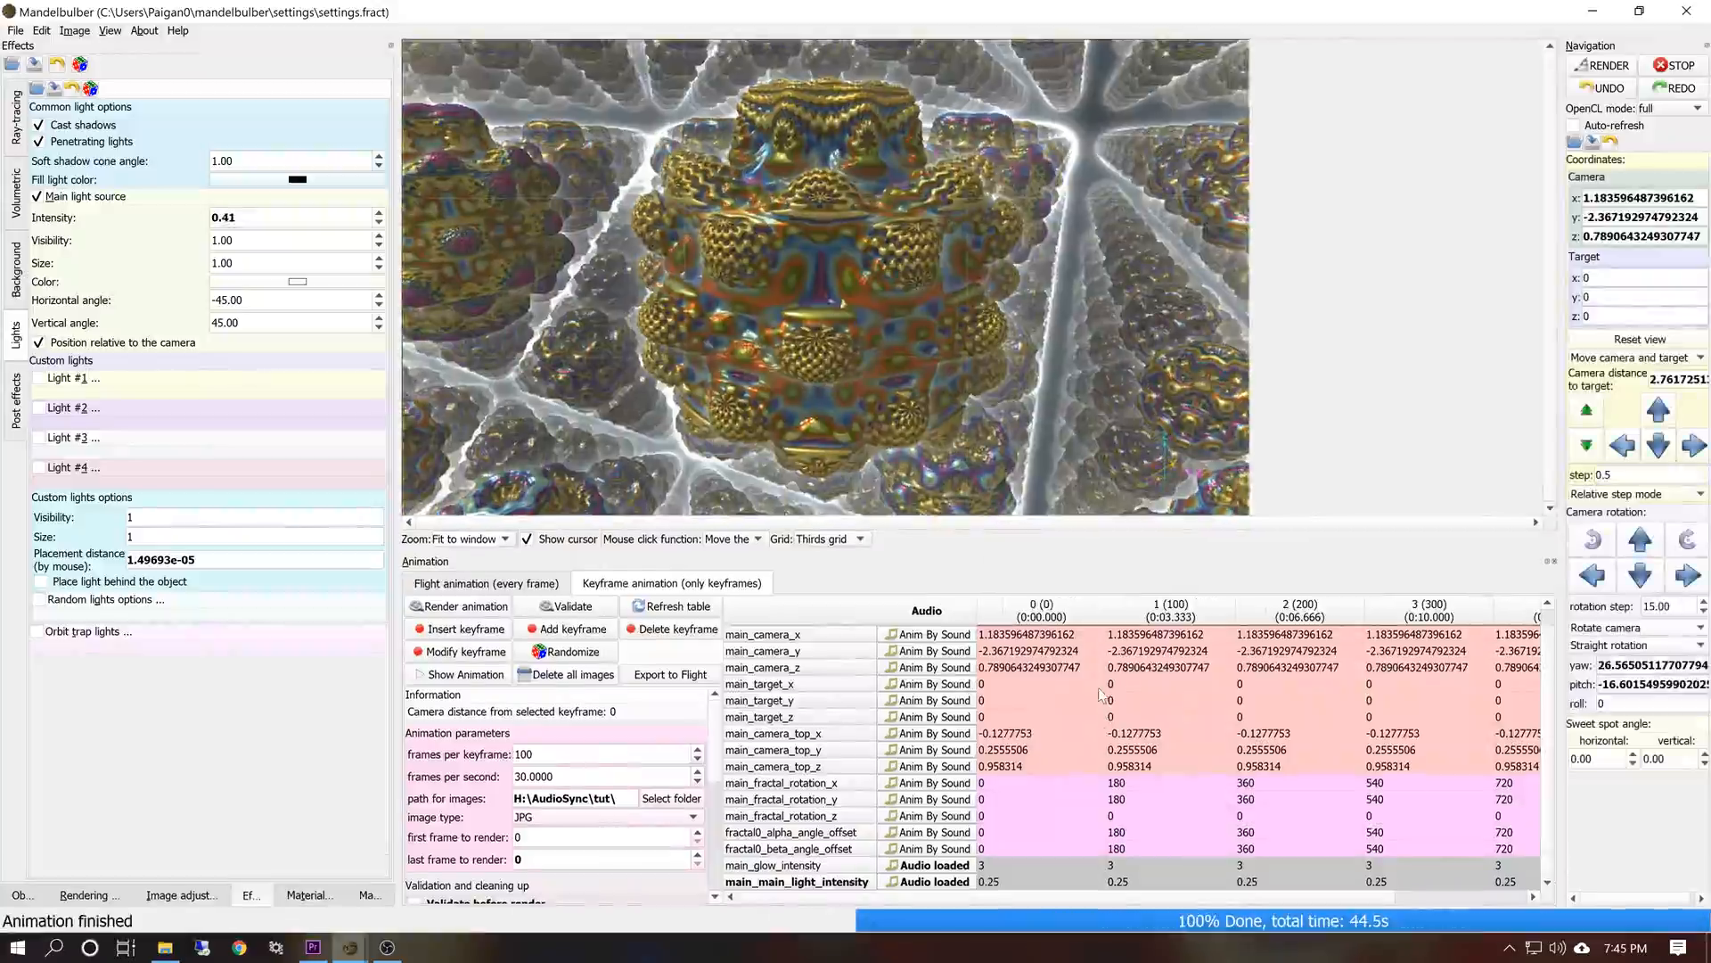
Play back the rendered animation, pause it and close the animation viewer
left_click(462, 674)
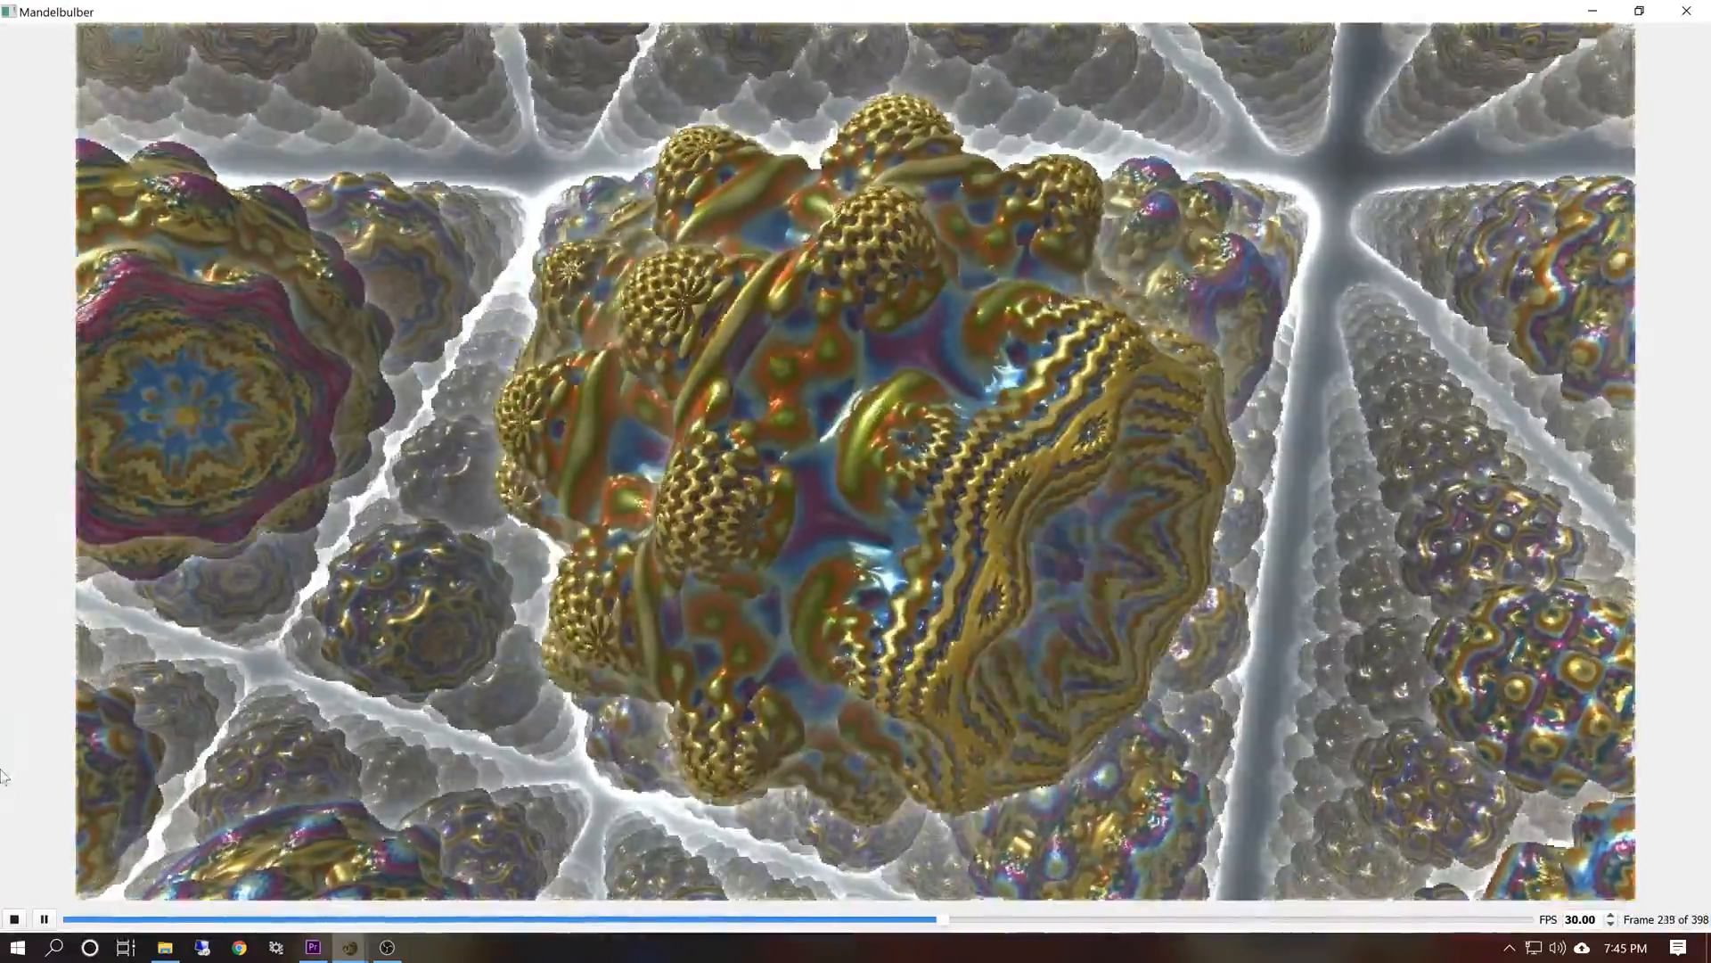
left_click(44, 919)
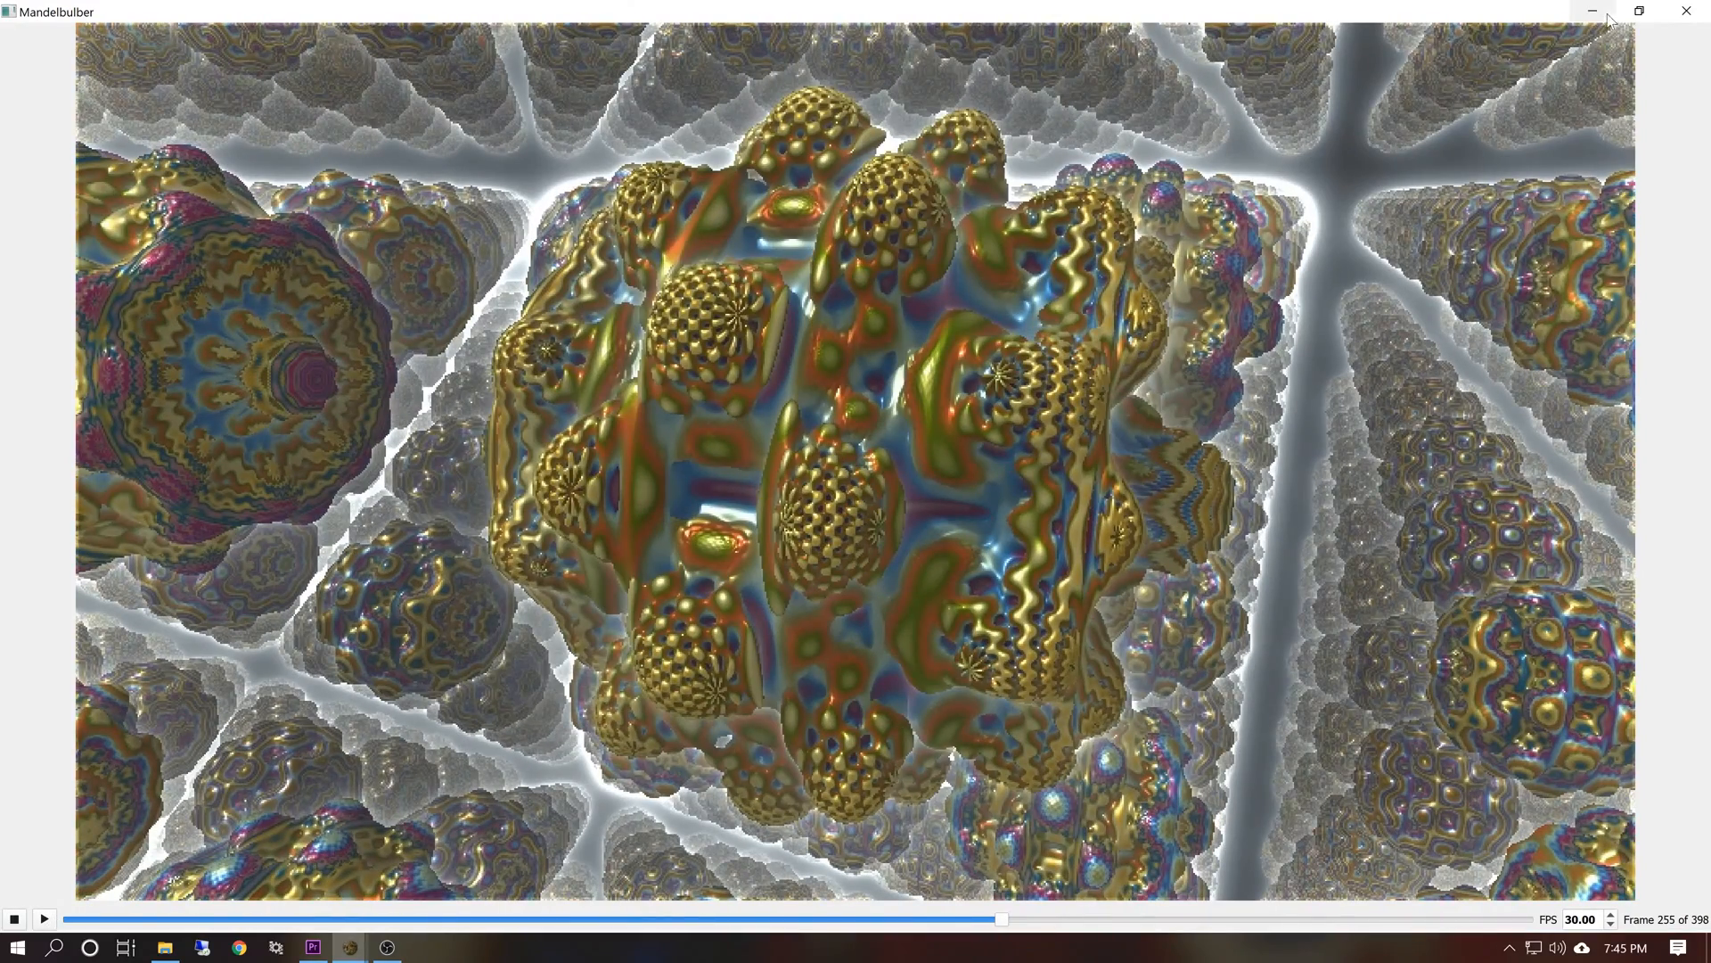
left_click(1687, 12)
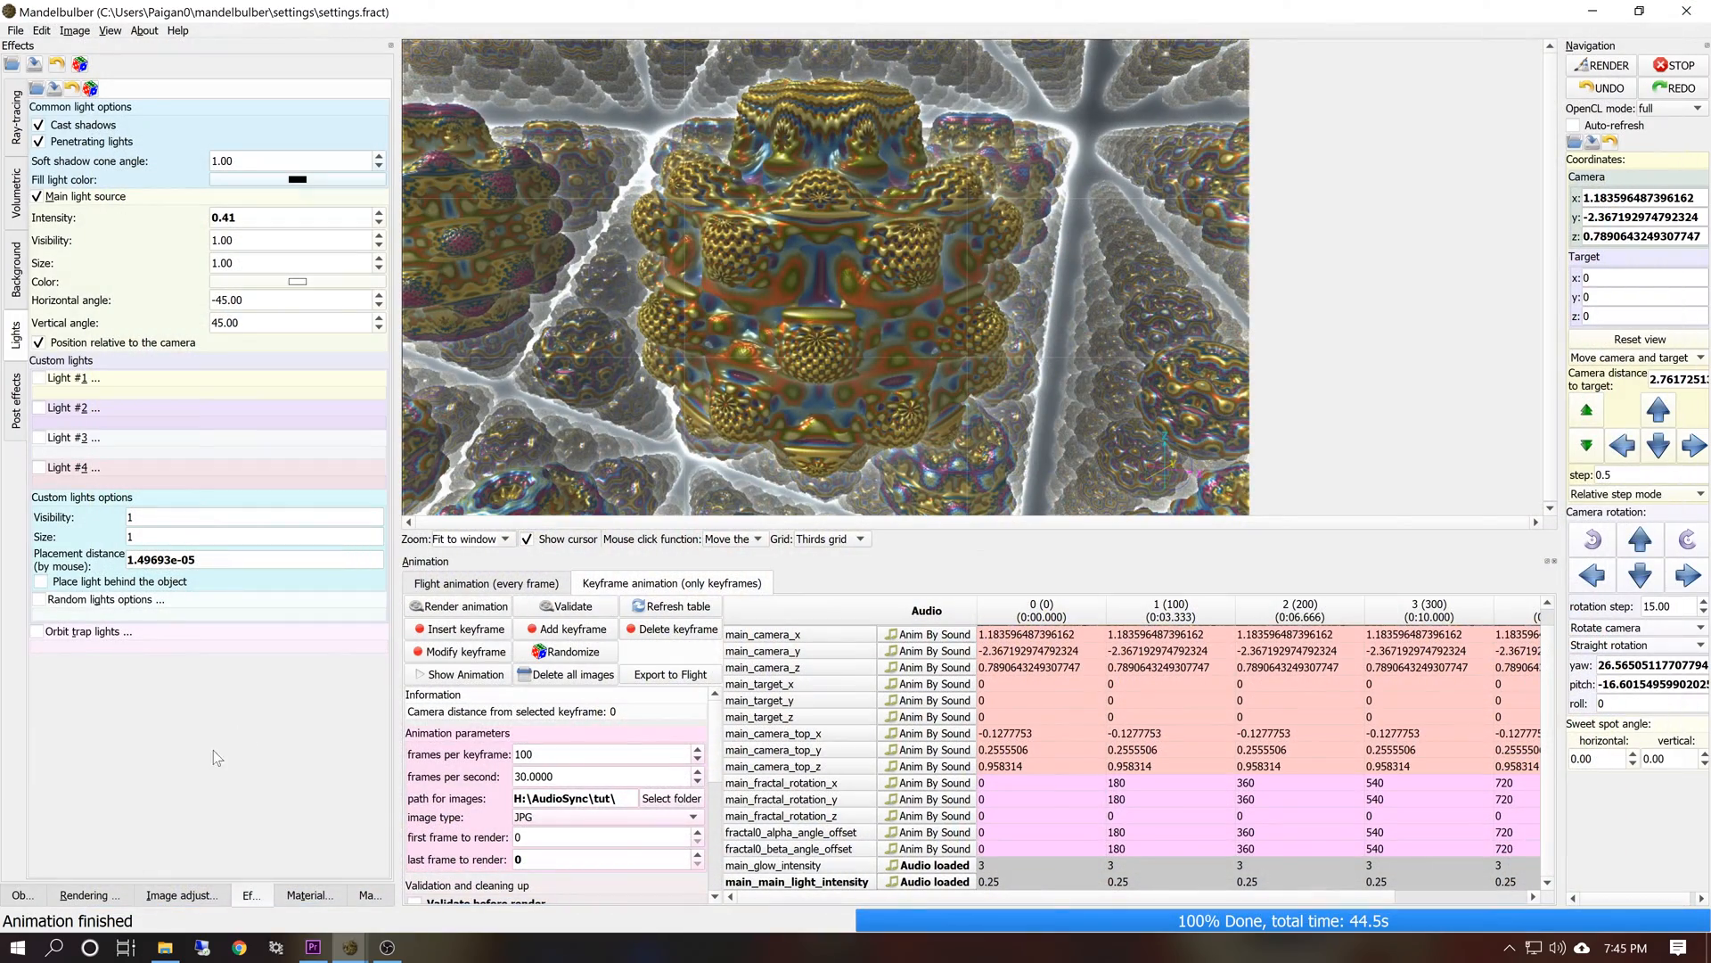
Set the ambient occlusion type to Multiple rays with light map with quality 1 and render the image
left_click(182, 896)
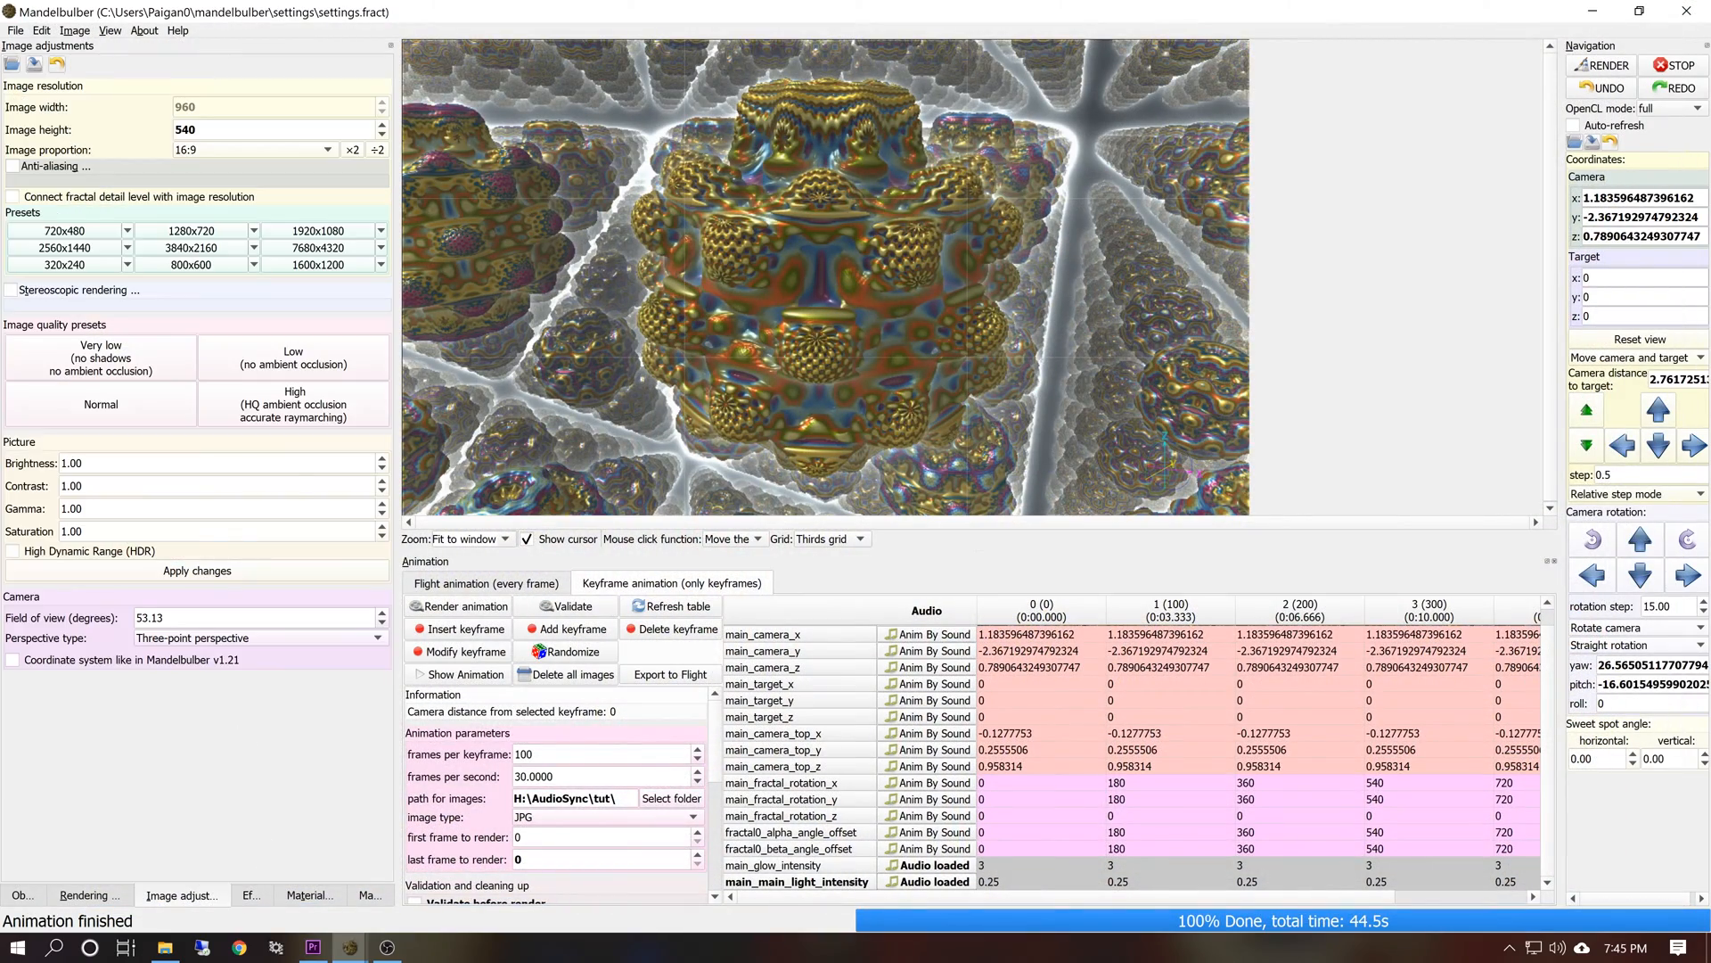
left_click(263, 898)
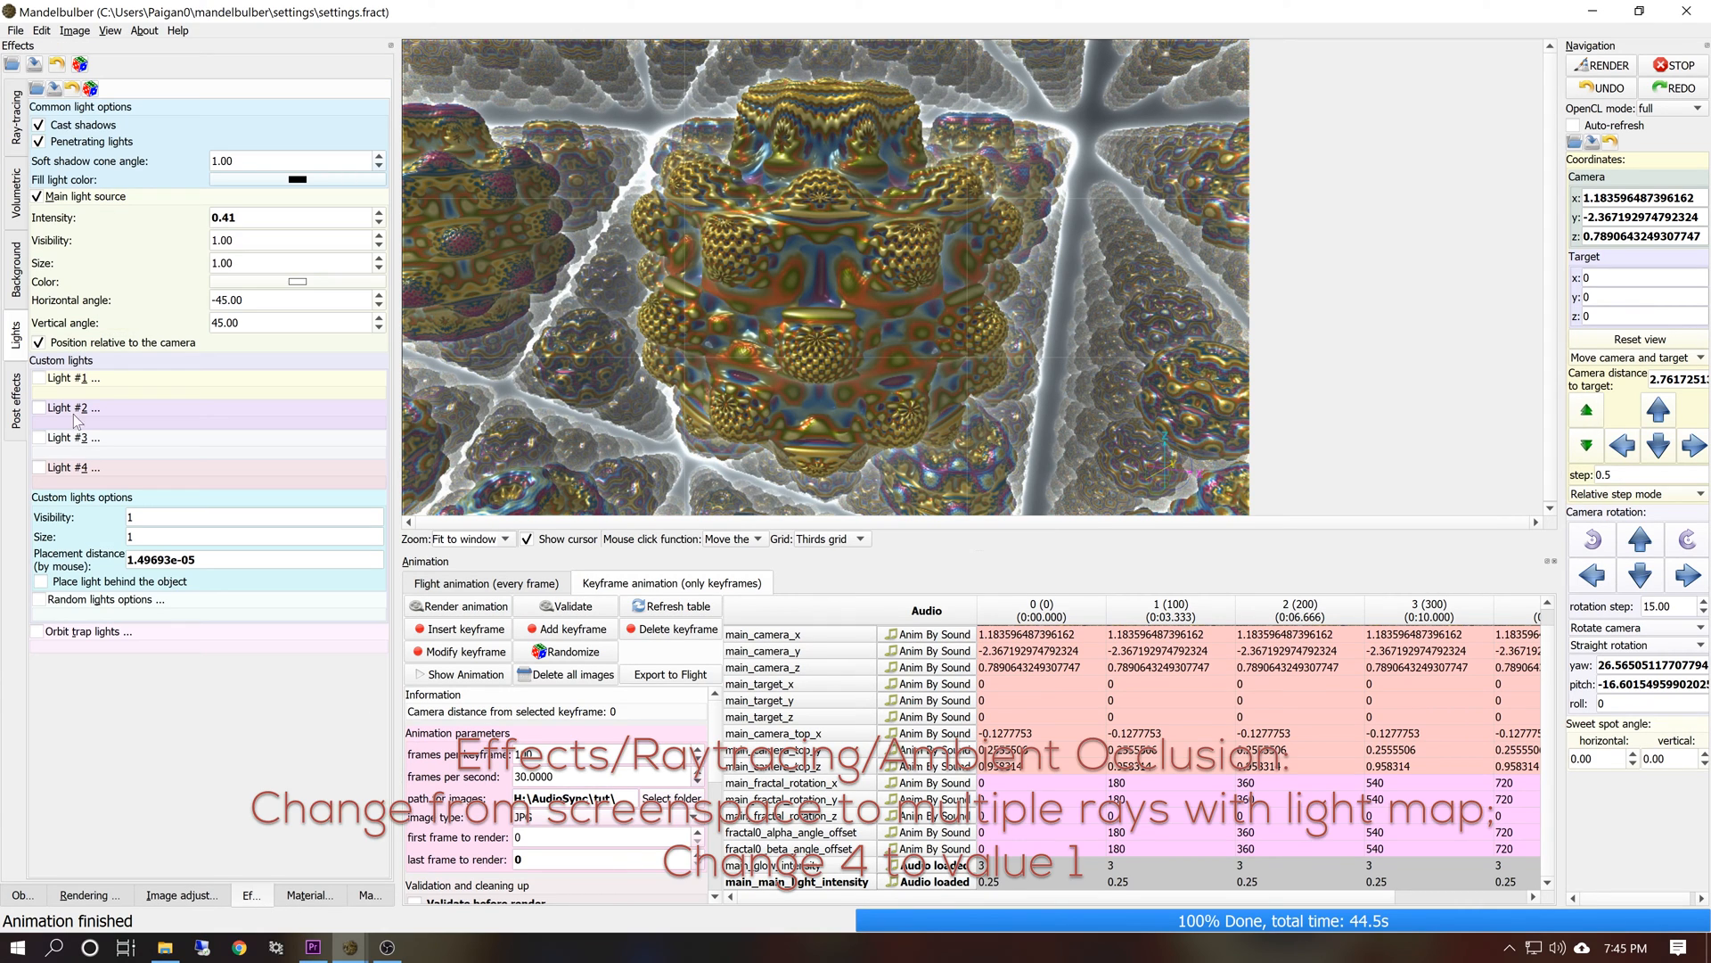
left_click(15, 138)
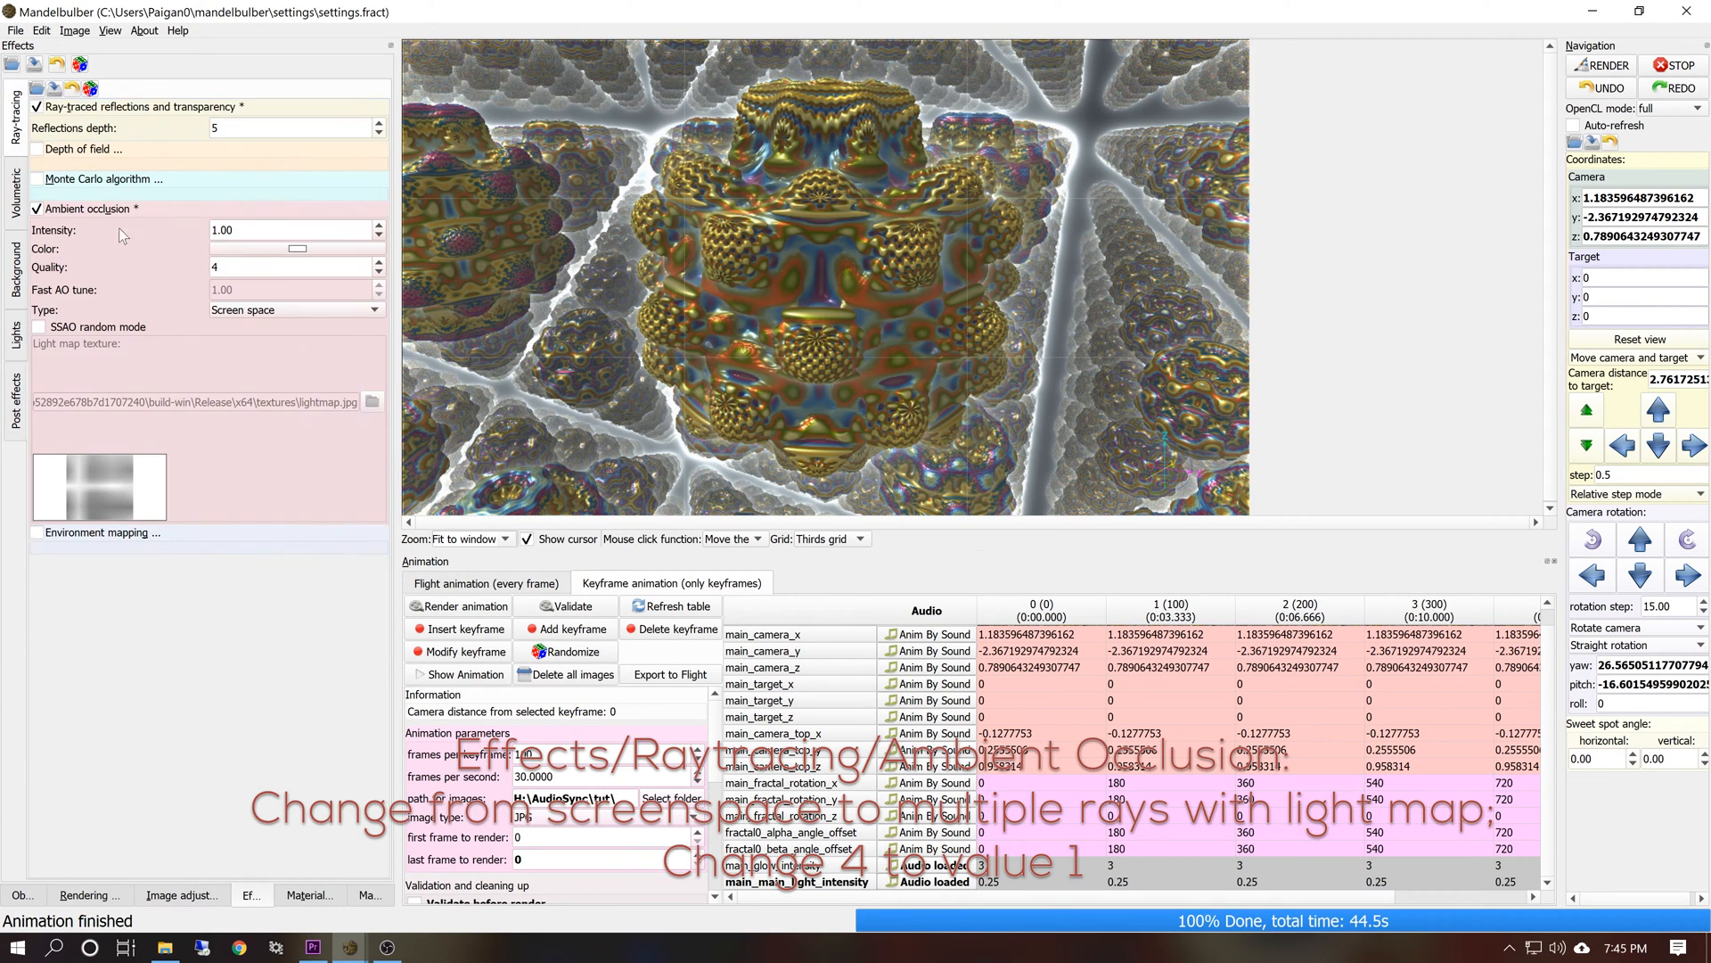
left_click(227, 308)
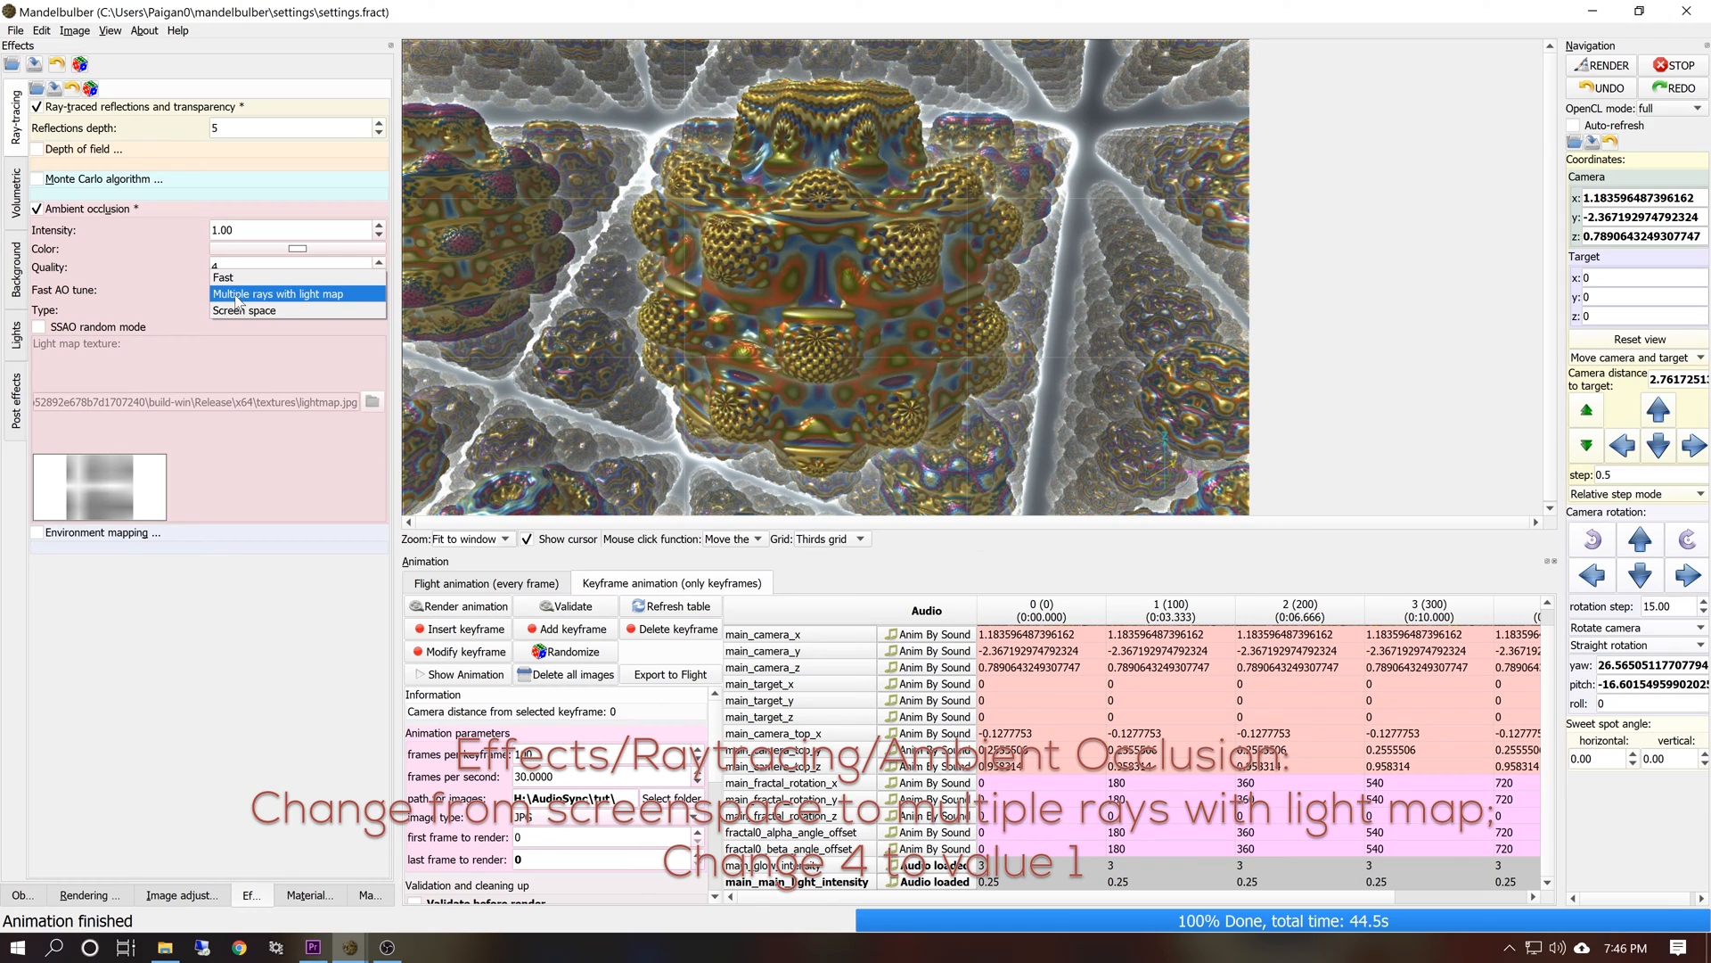
left_click(239, 297)
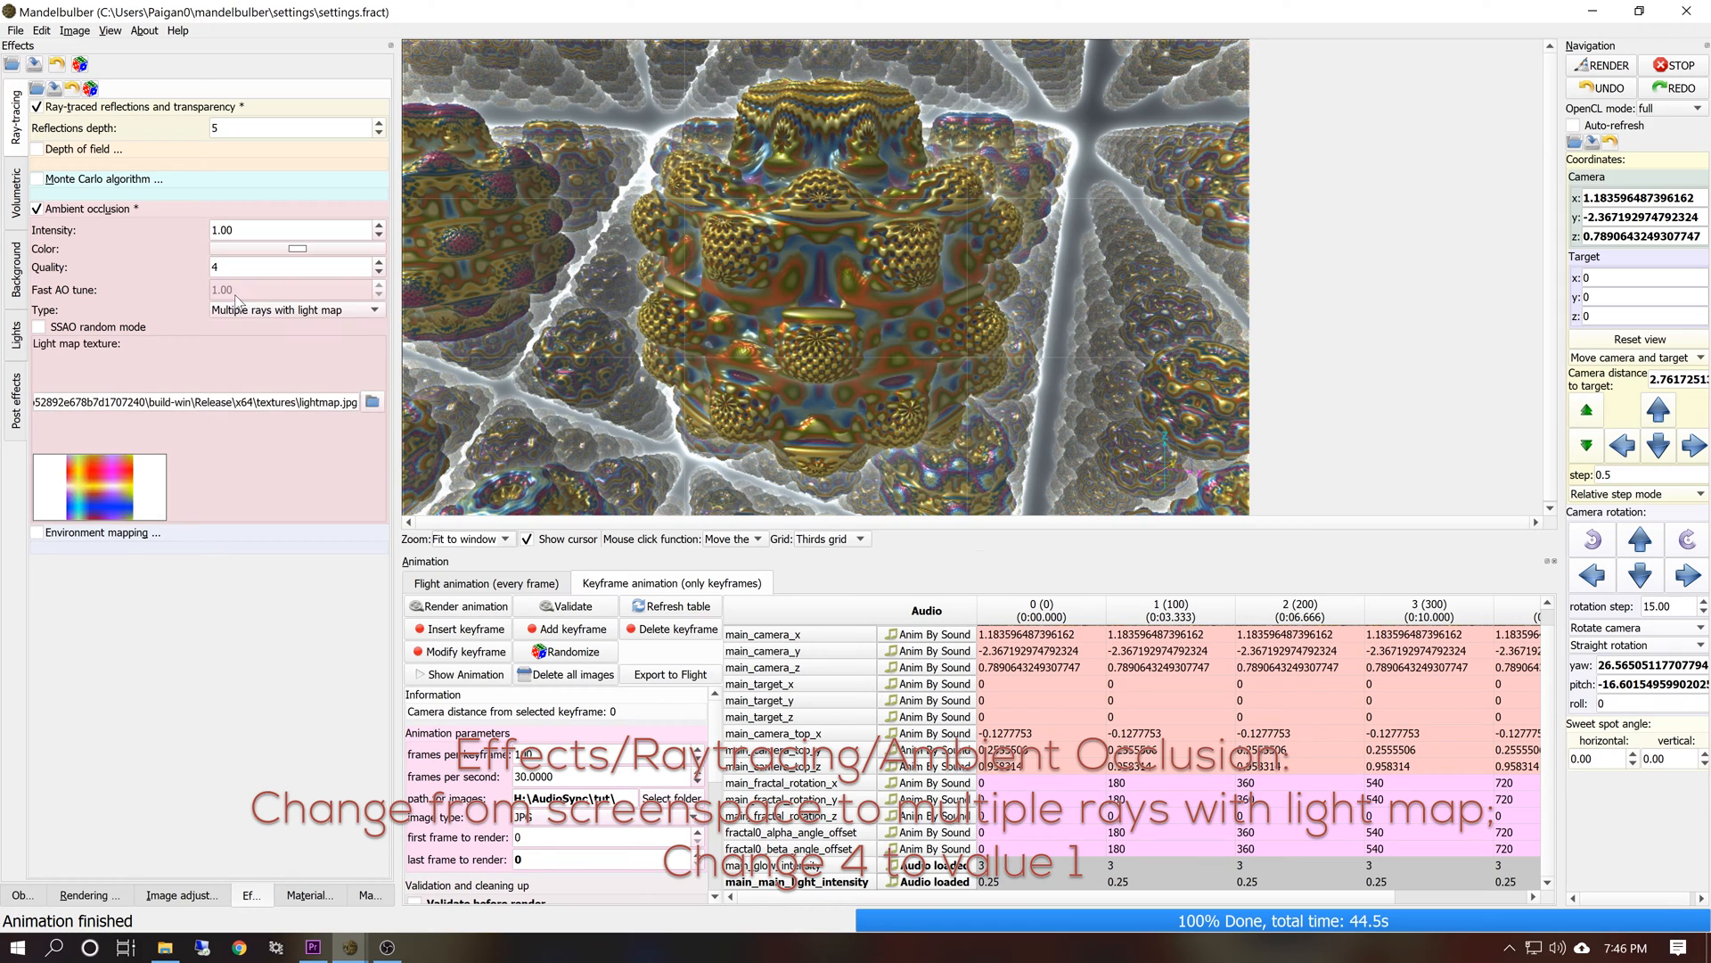
double_click(380, 271)
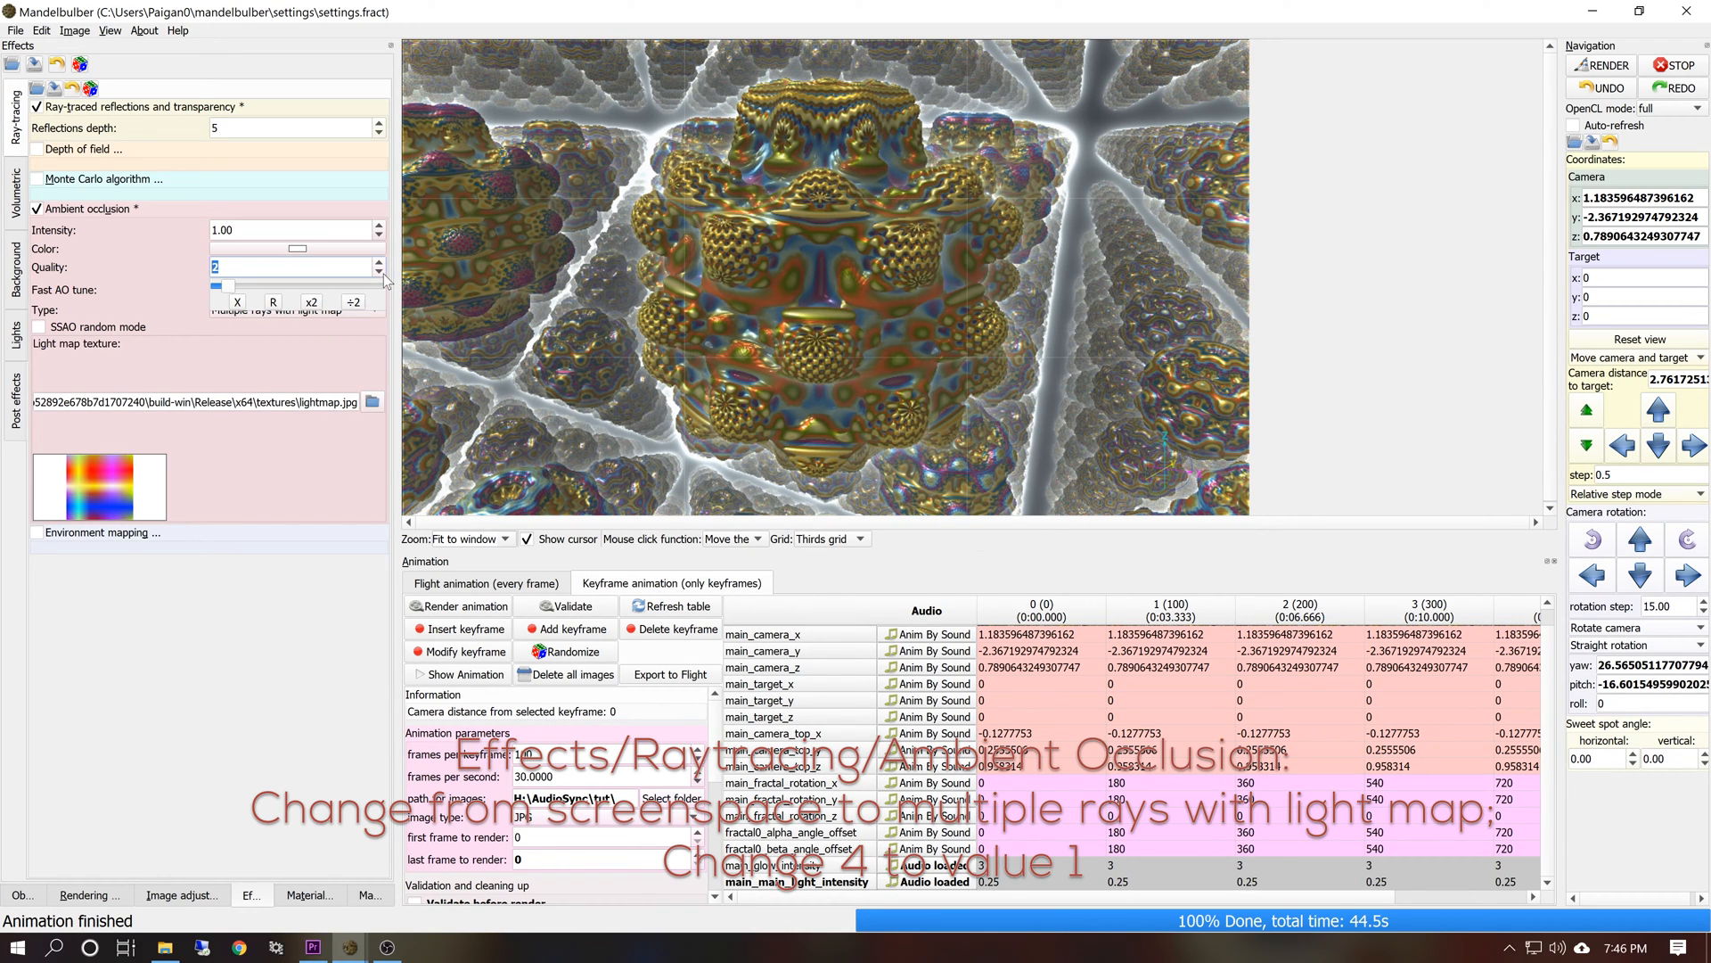
left_click(1628, 65)
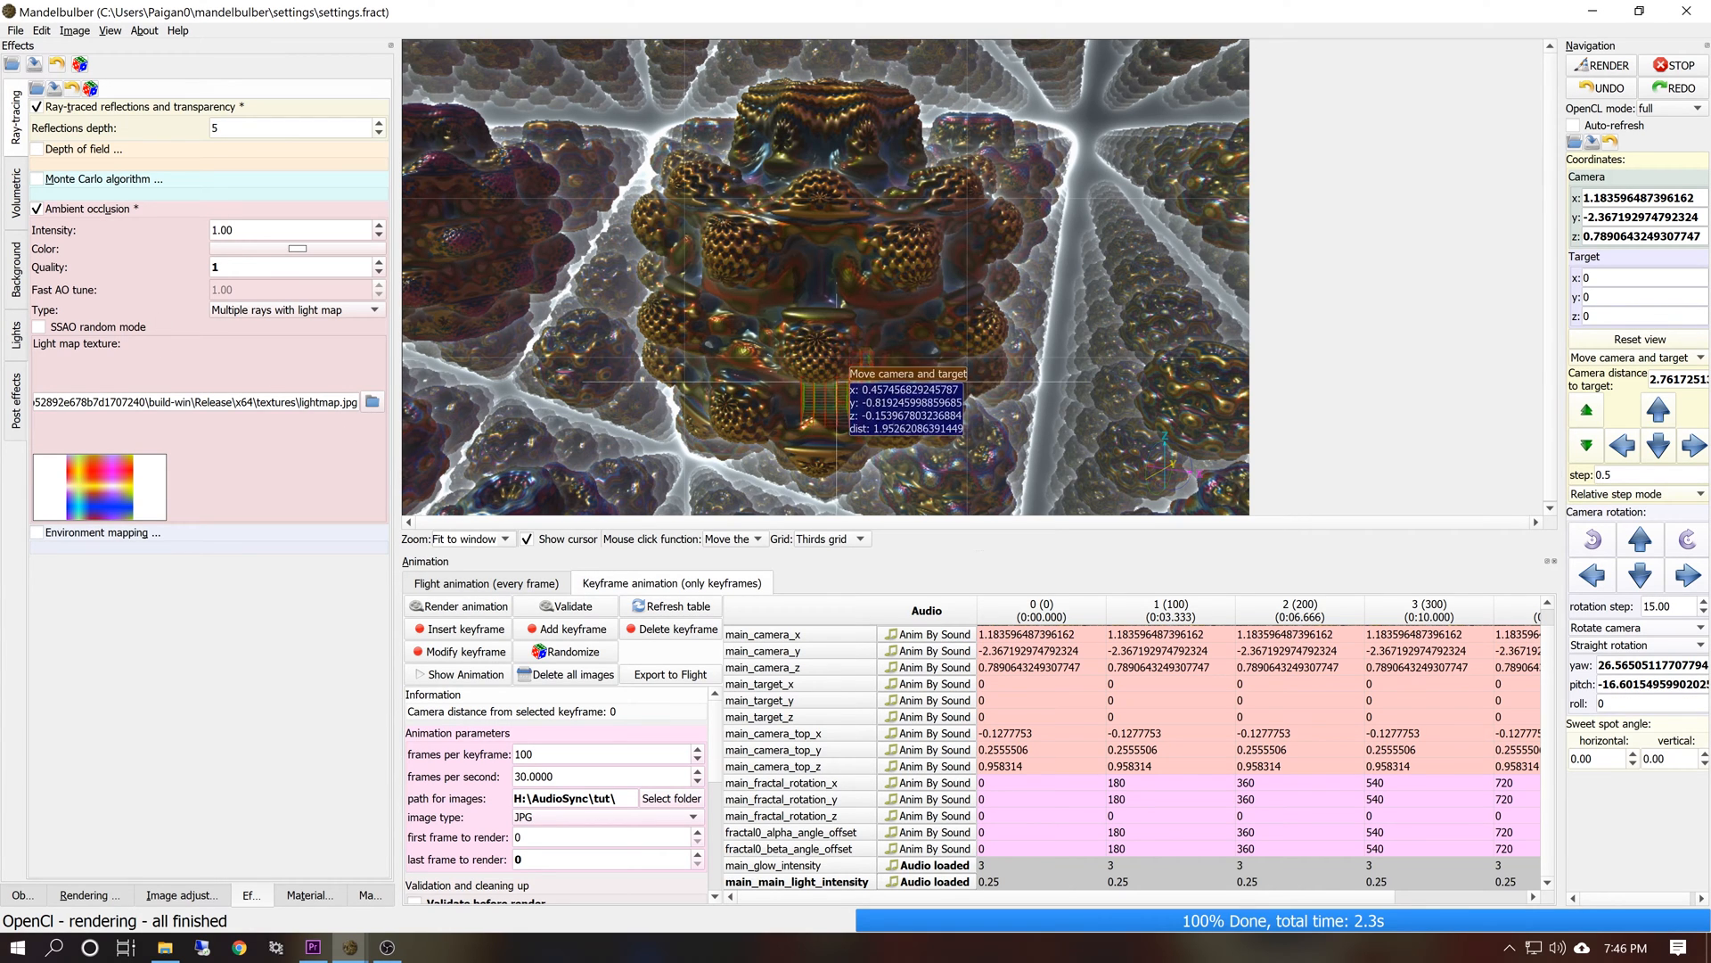
Delete all previously rendered images and render the keyframe animation with the new ambient occlusion
left_click(553, 681)
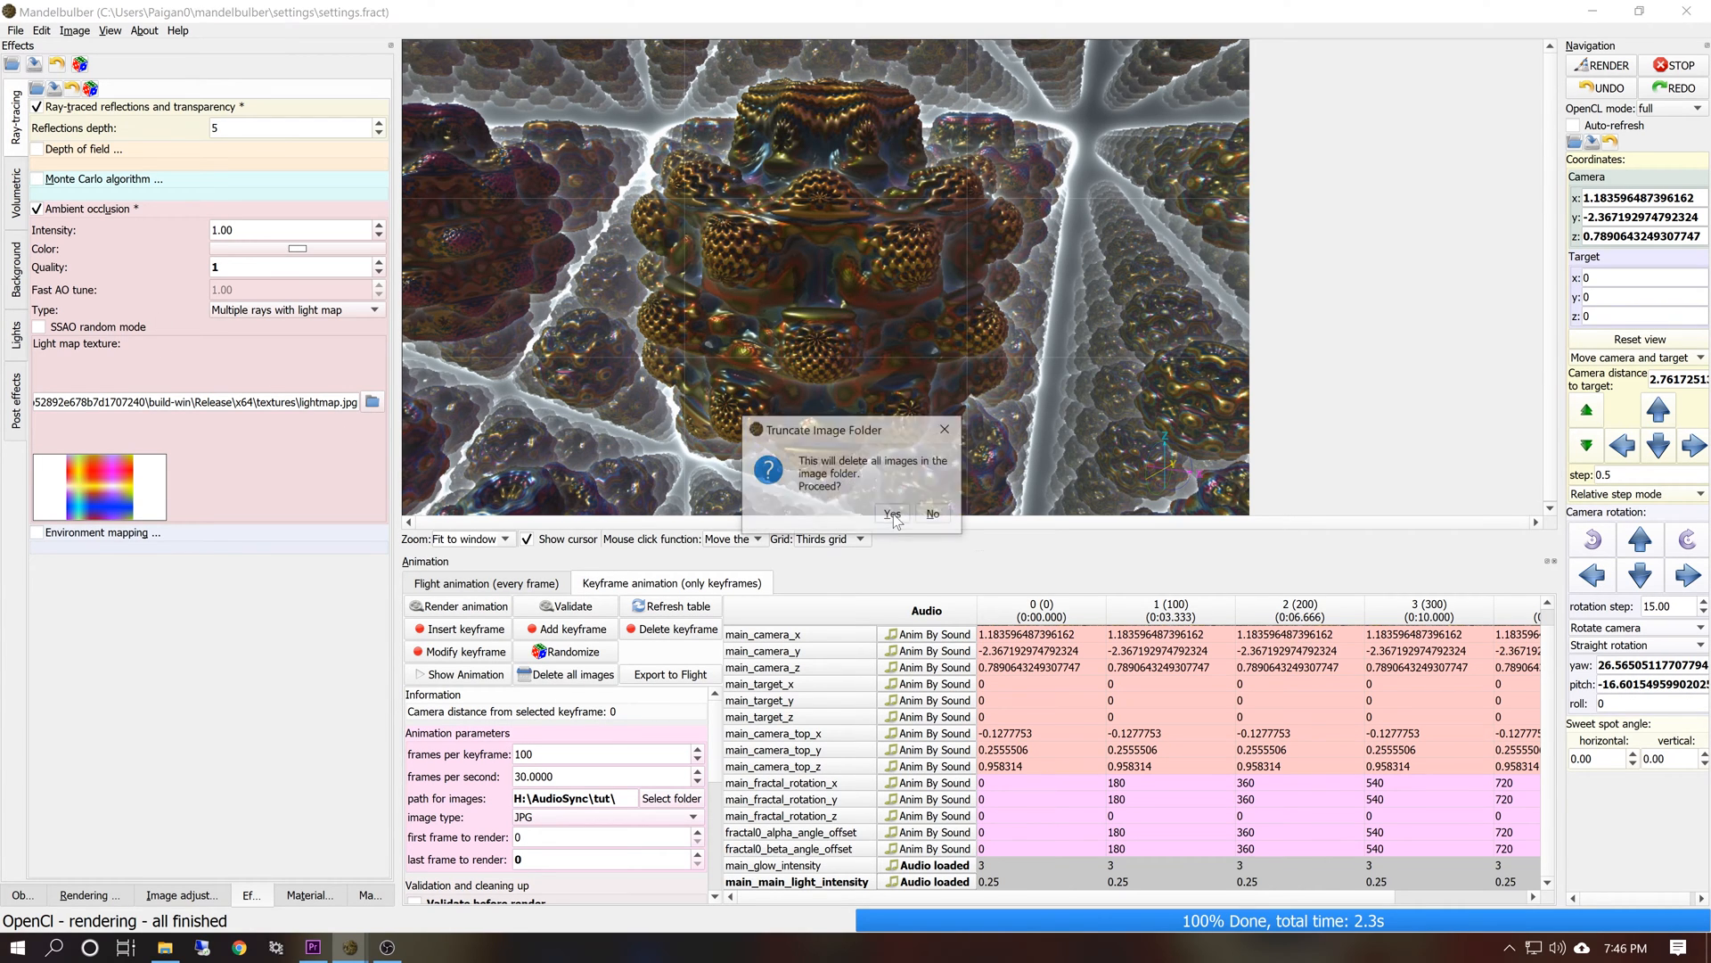
left_click(894, 516)
left_click(100, 892)
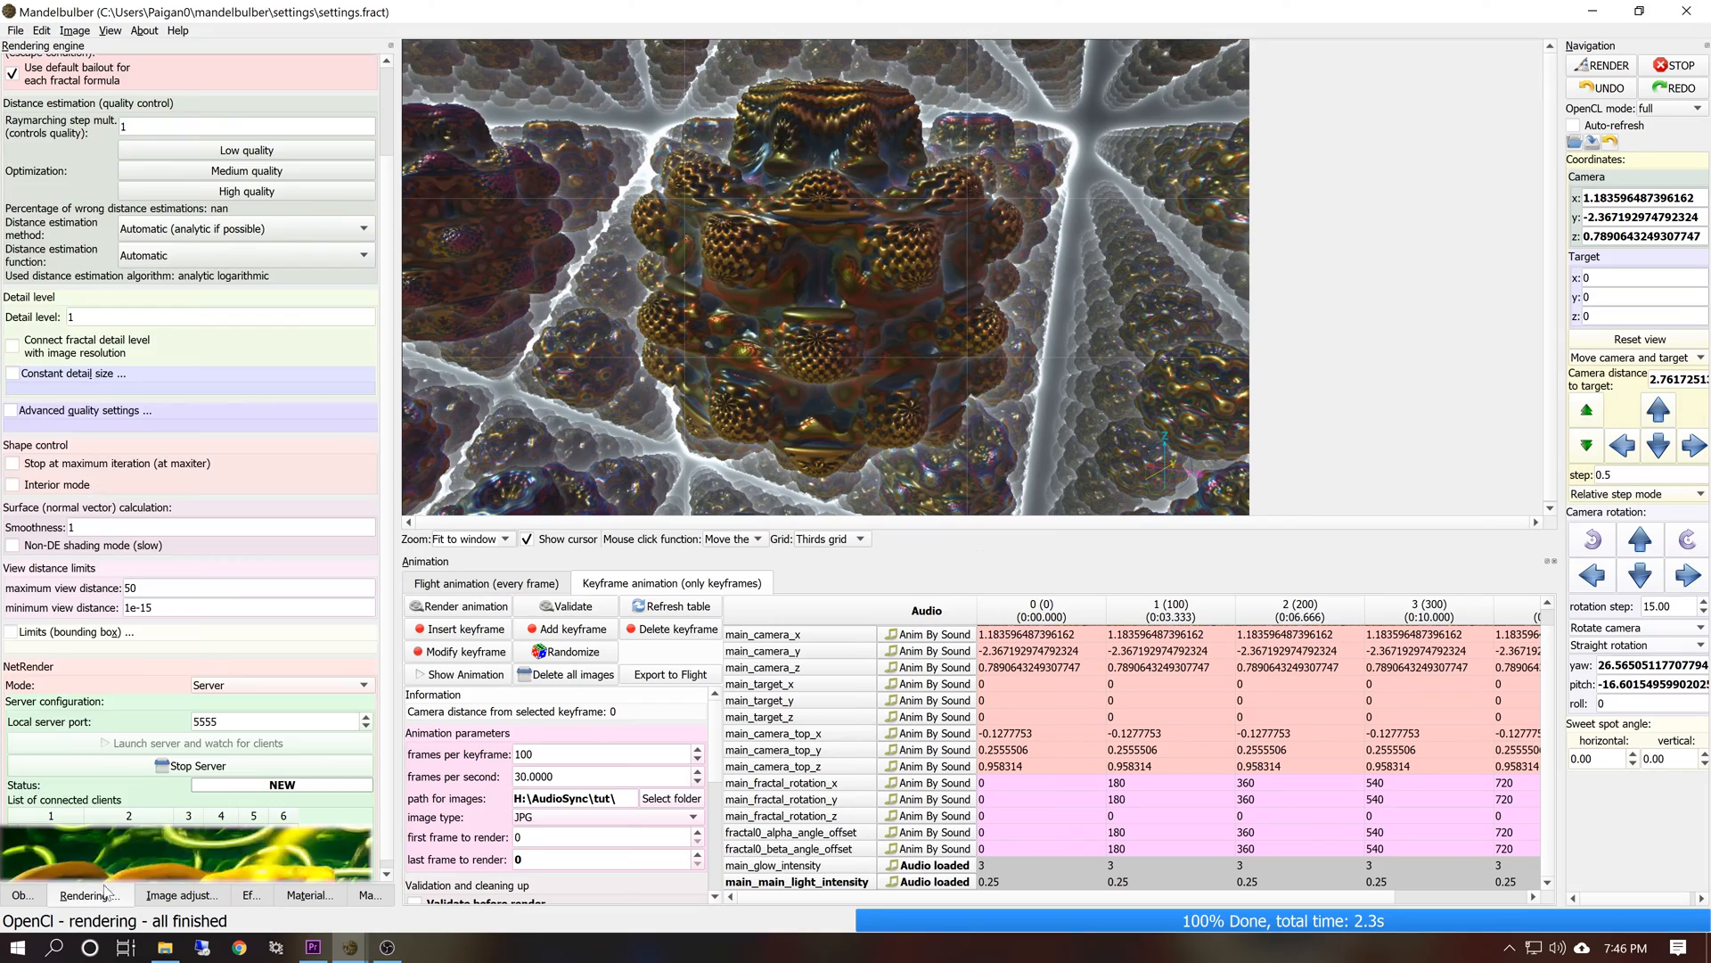
left_click(482, 614)
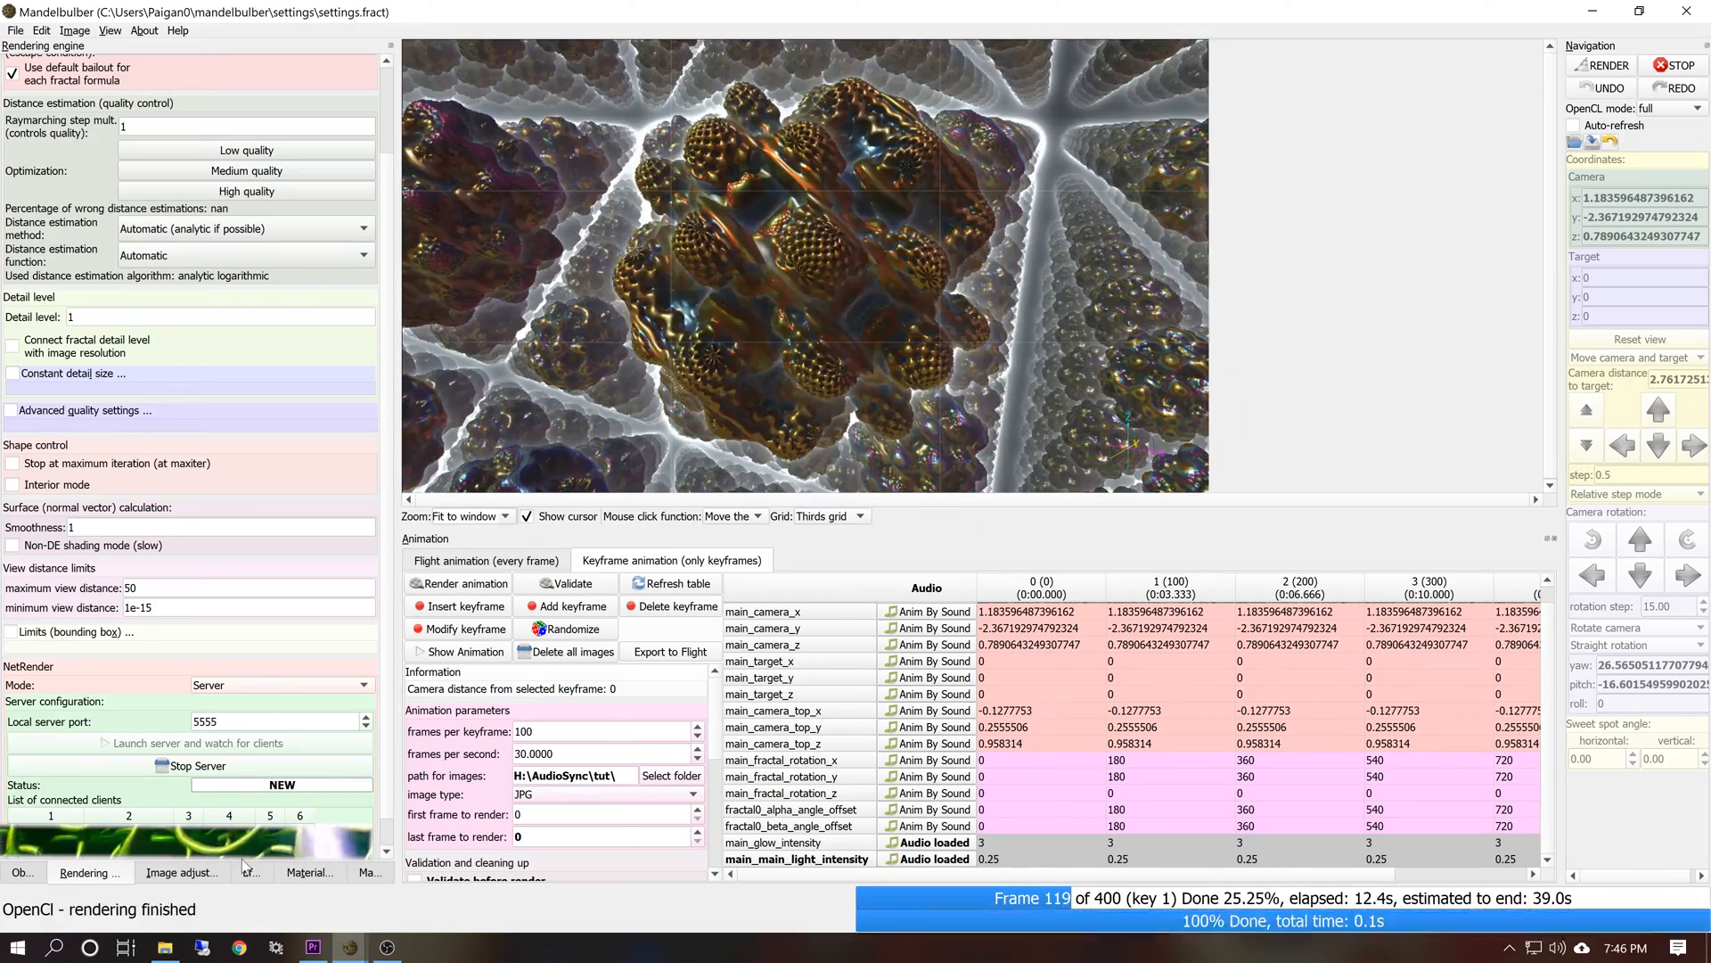
Examine the ambient occlusion settings and main light intensity during rendering, and stop the render
left_click(178, 874)
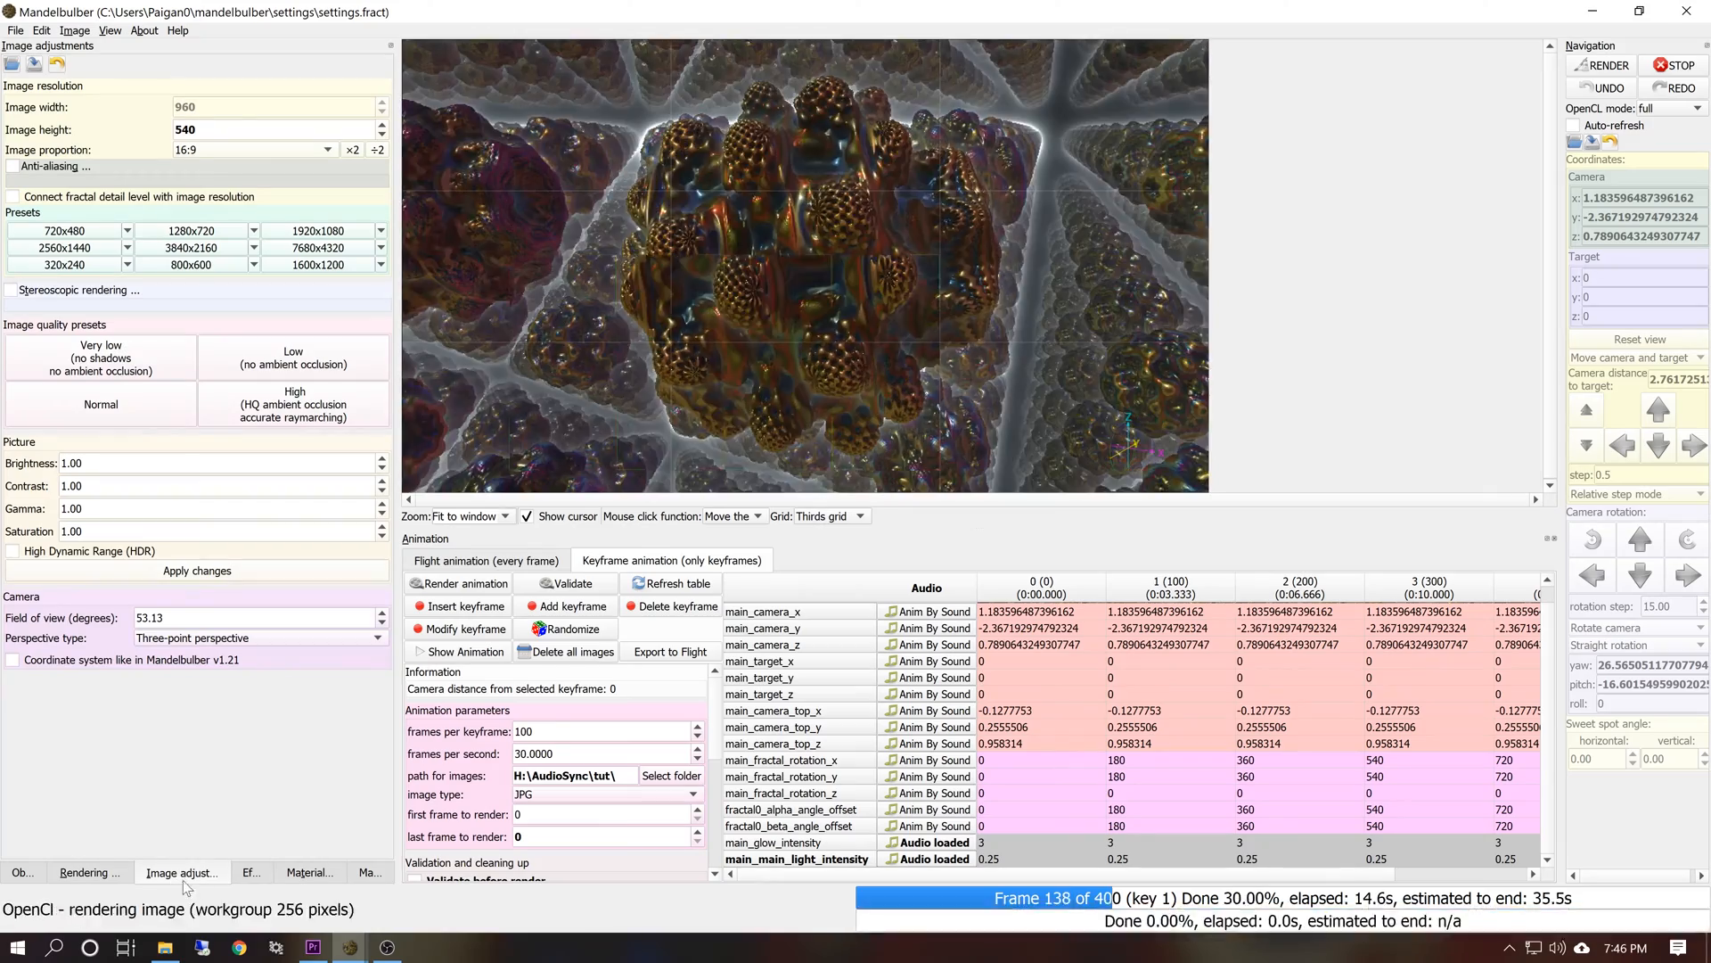
left_click(249, 874)
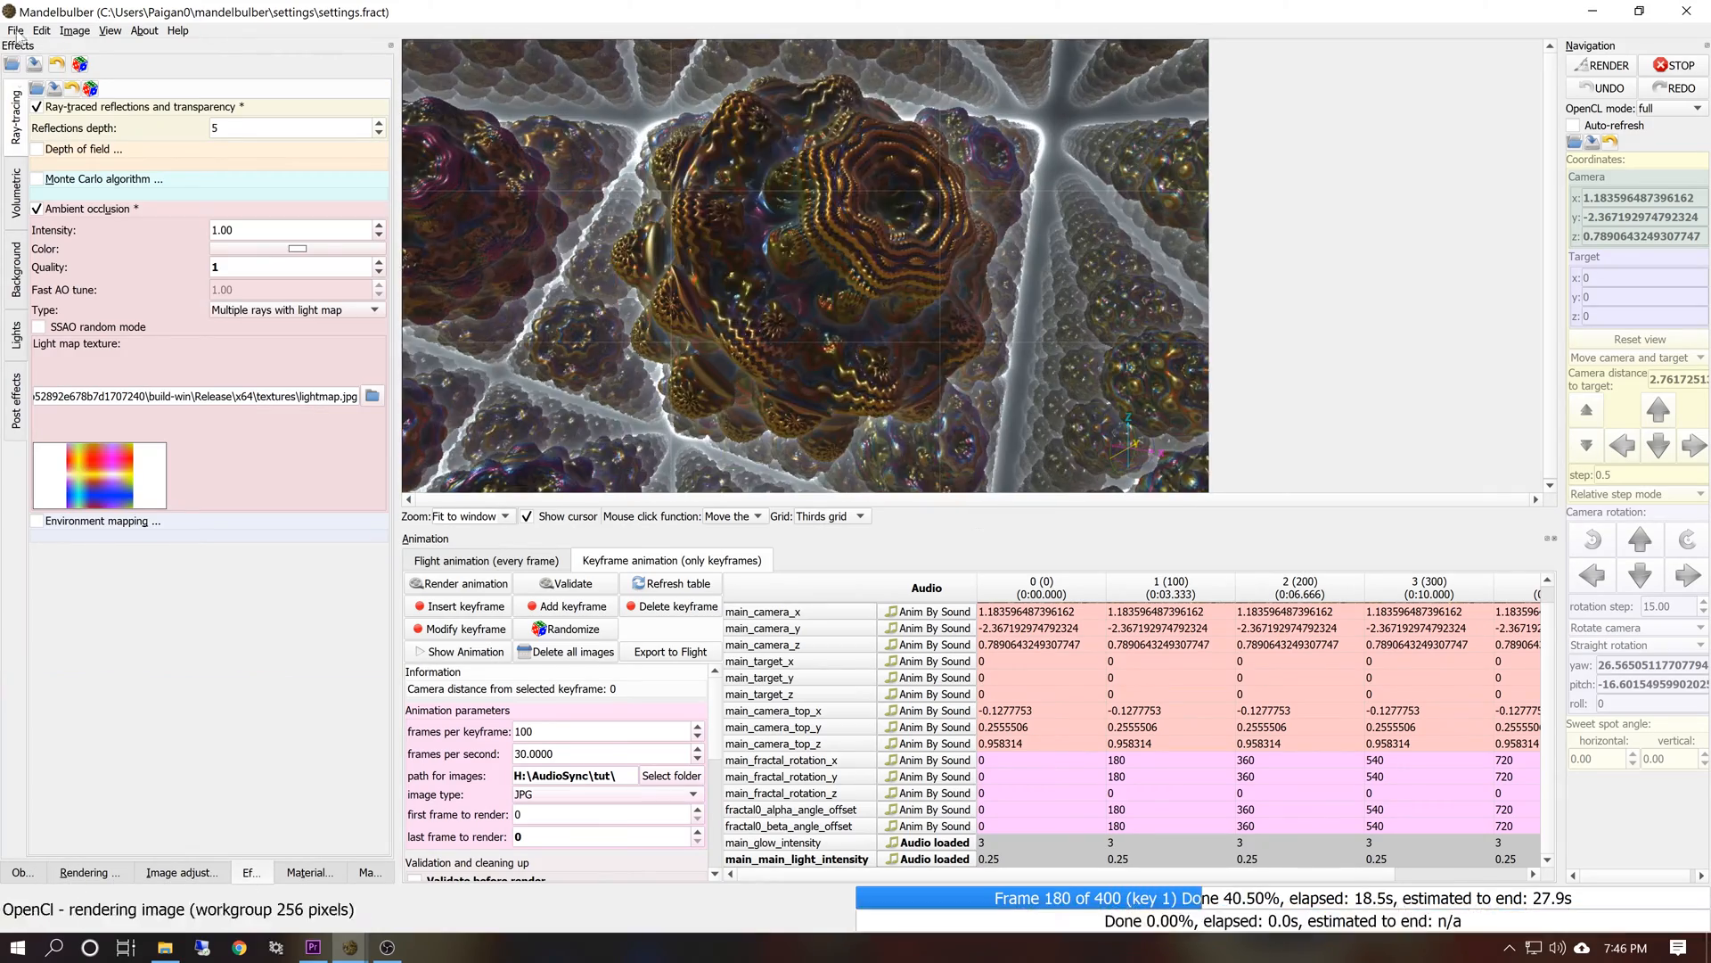
left_click(15, 336)
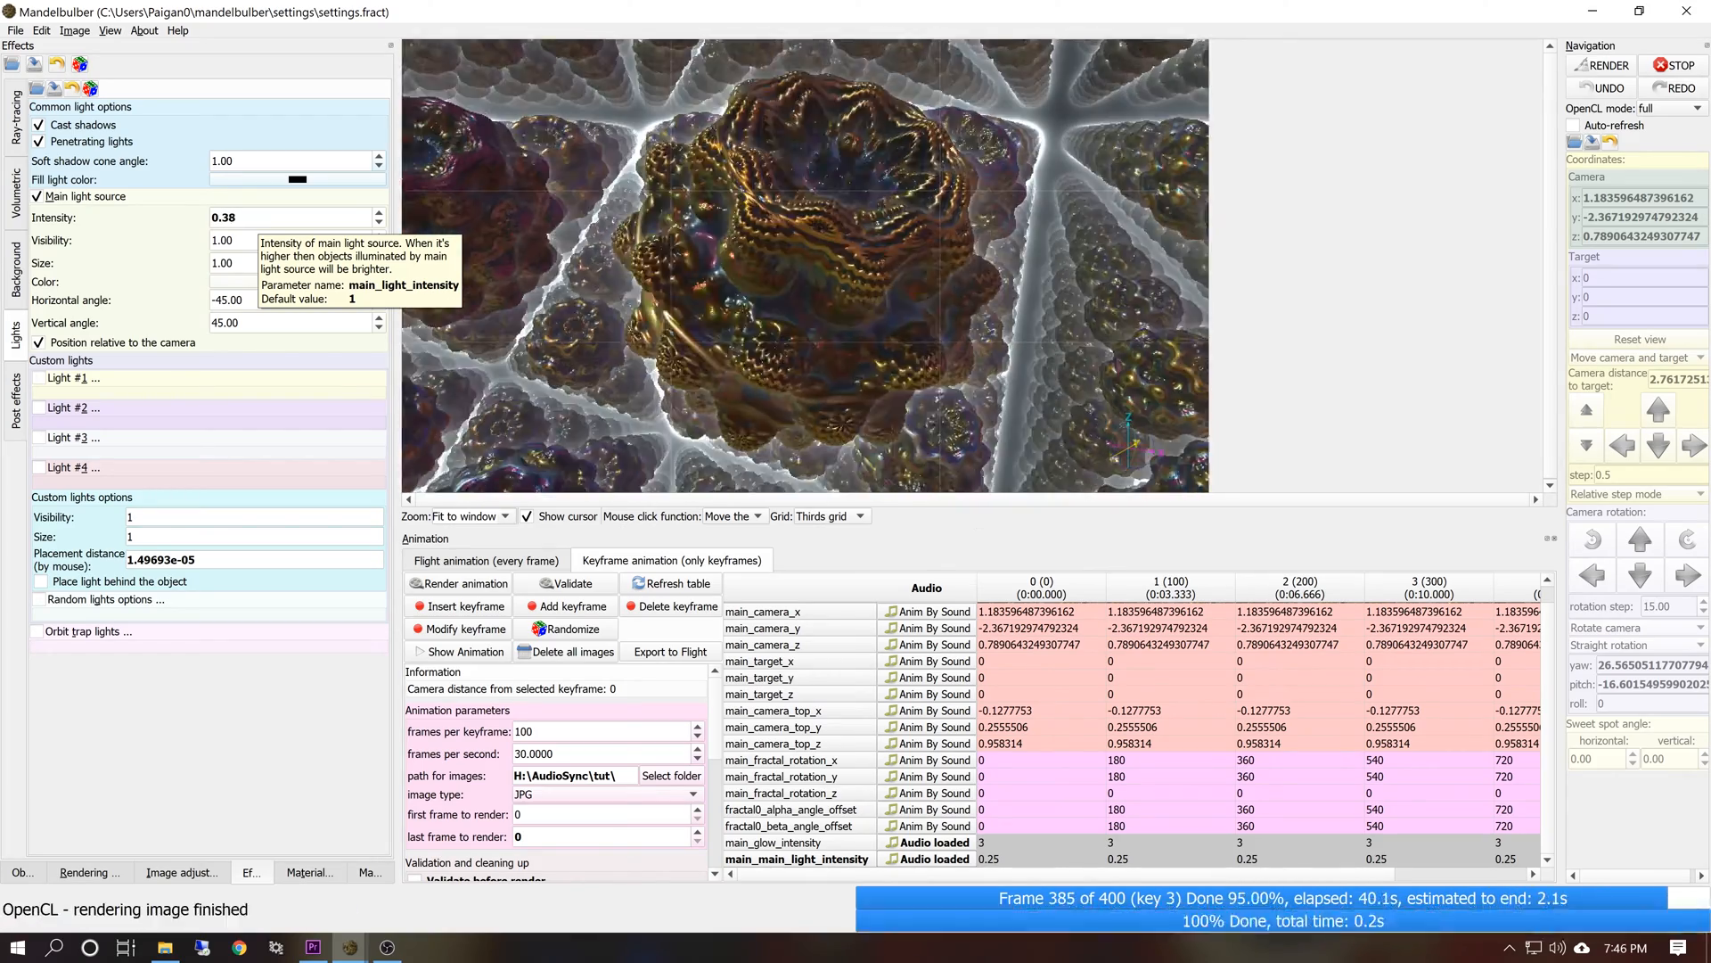
left_click(1687, 73)
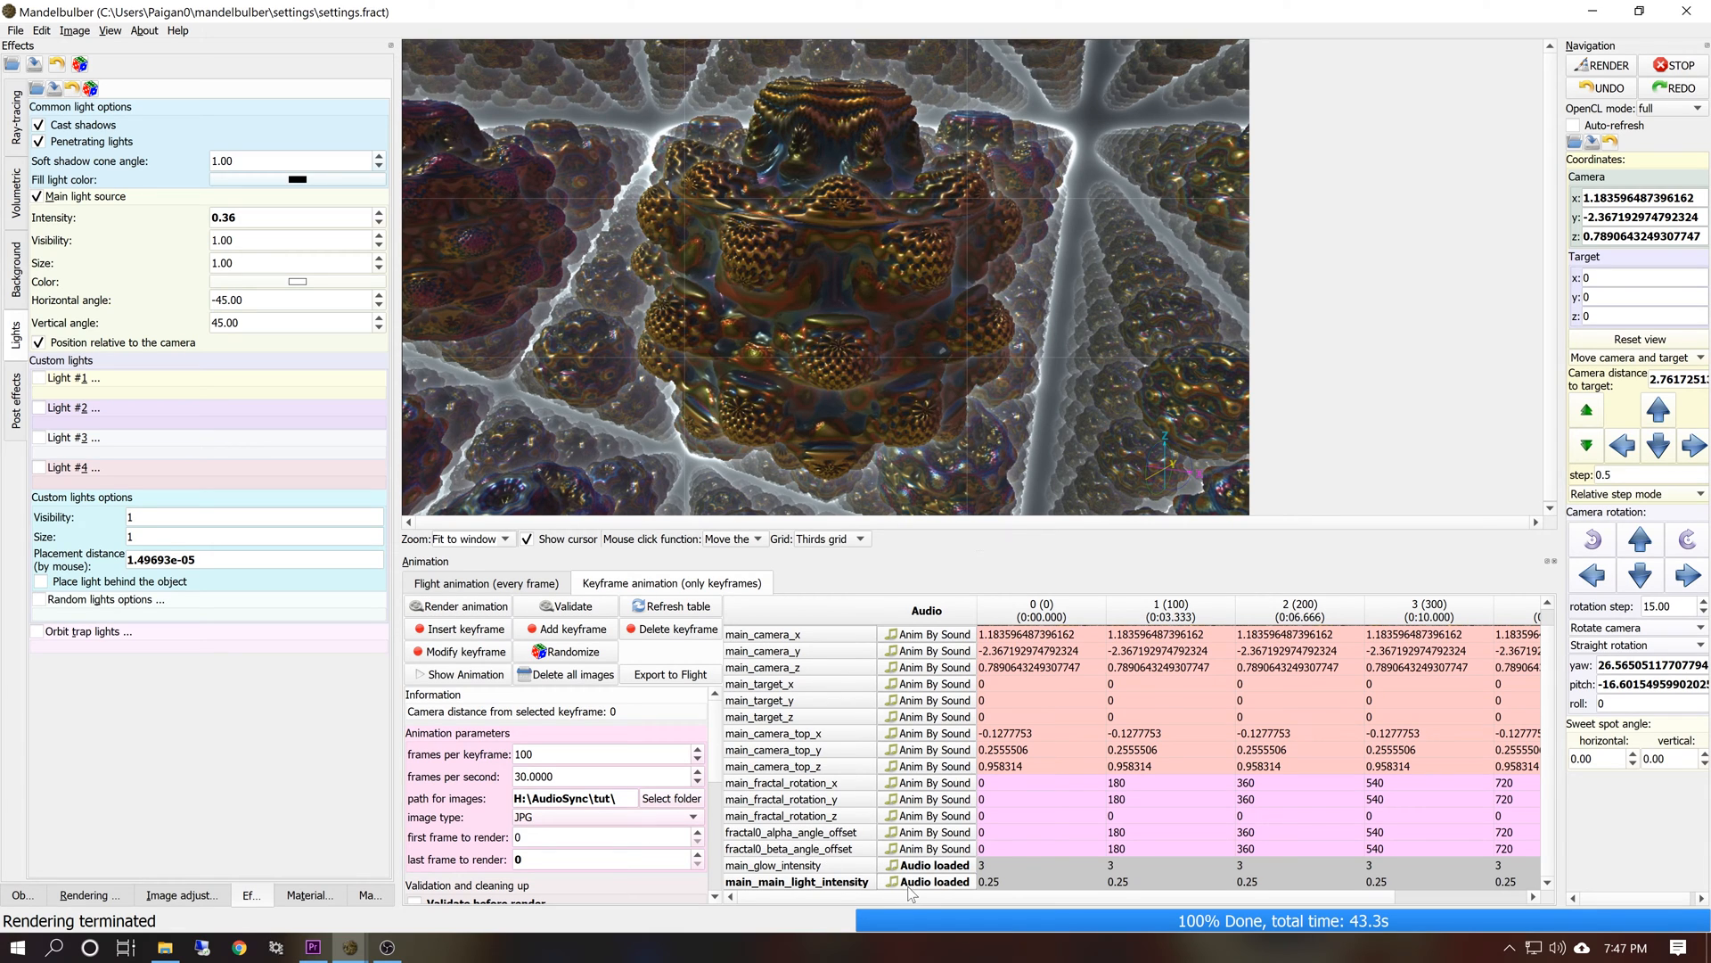
Set the multiplication factor in the main light intensity's audio settings to 2 and accept them
left_click(910, 883)
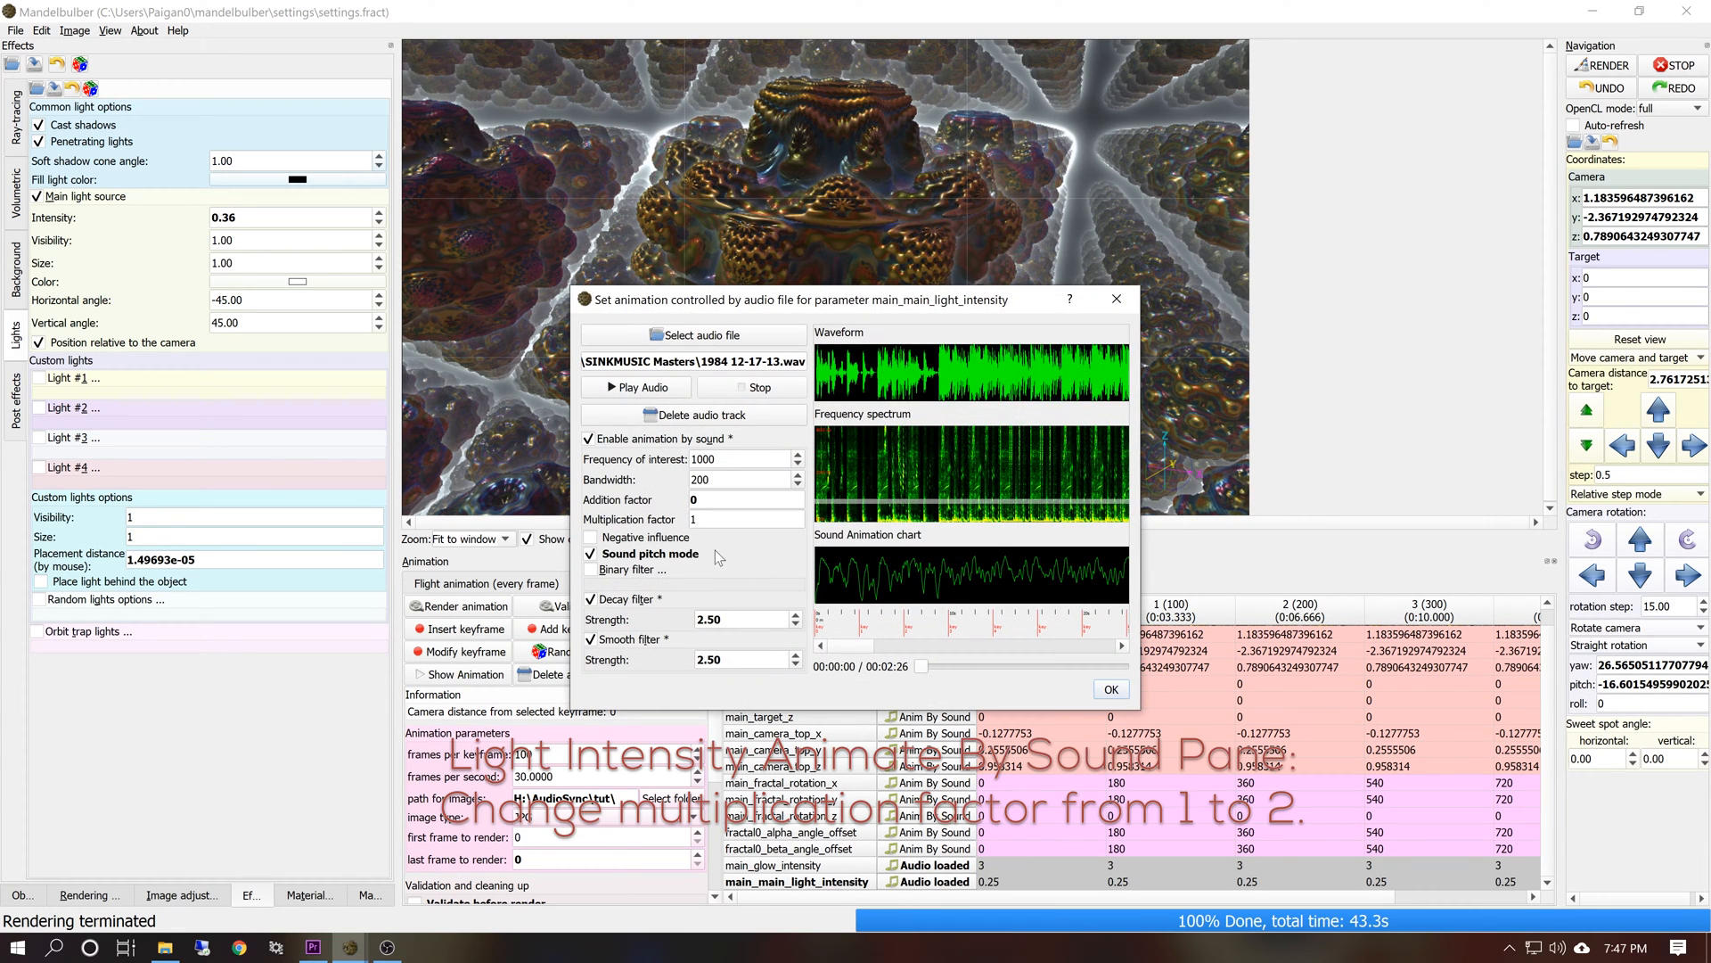
left_click(698, 519)
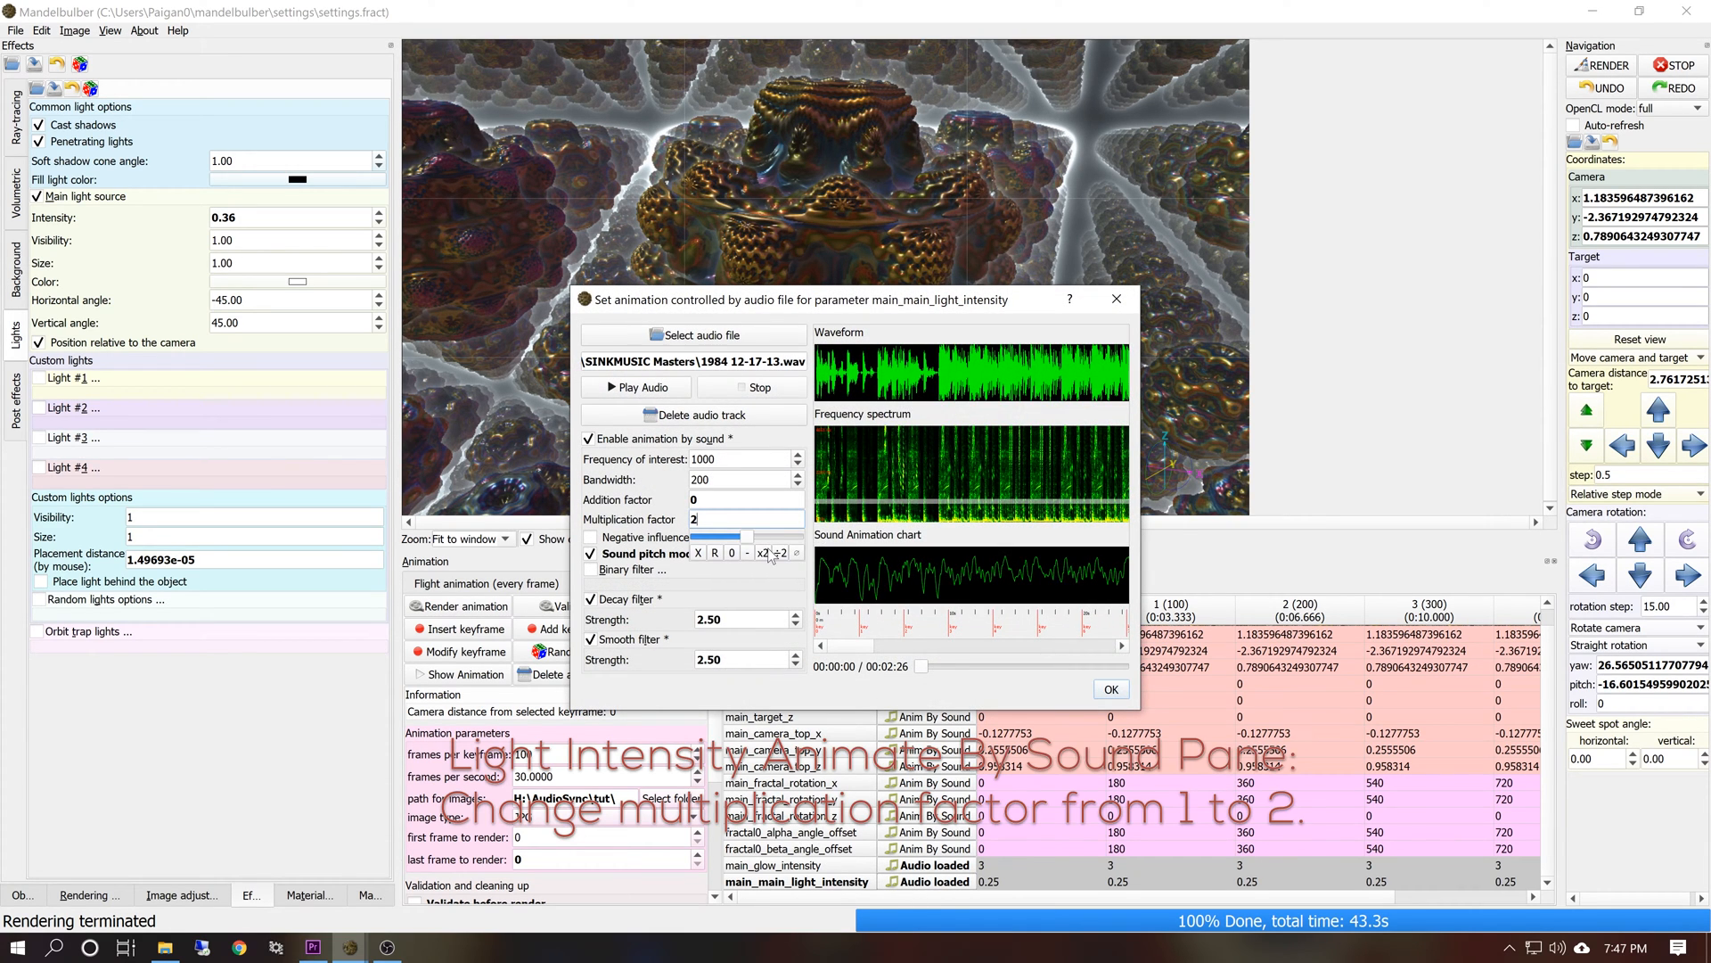
left_click(642, 517)
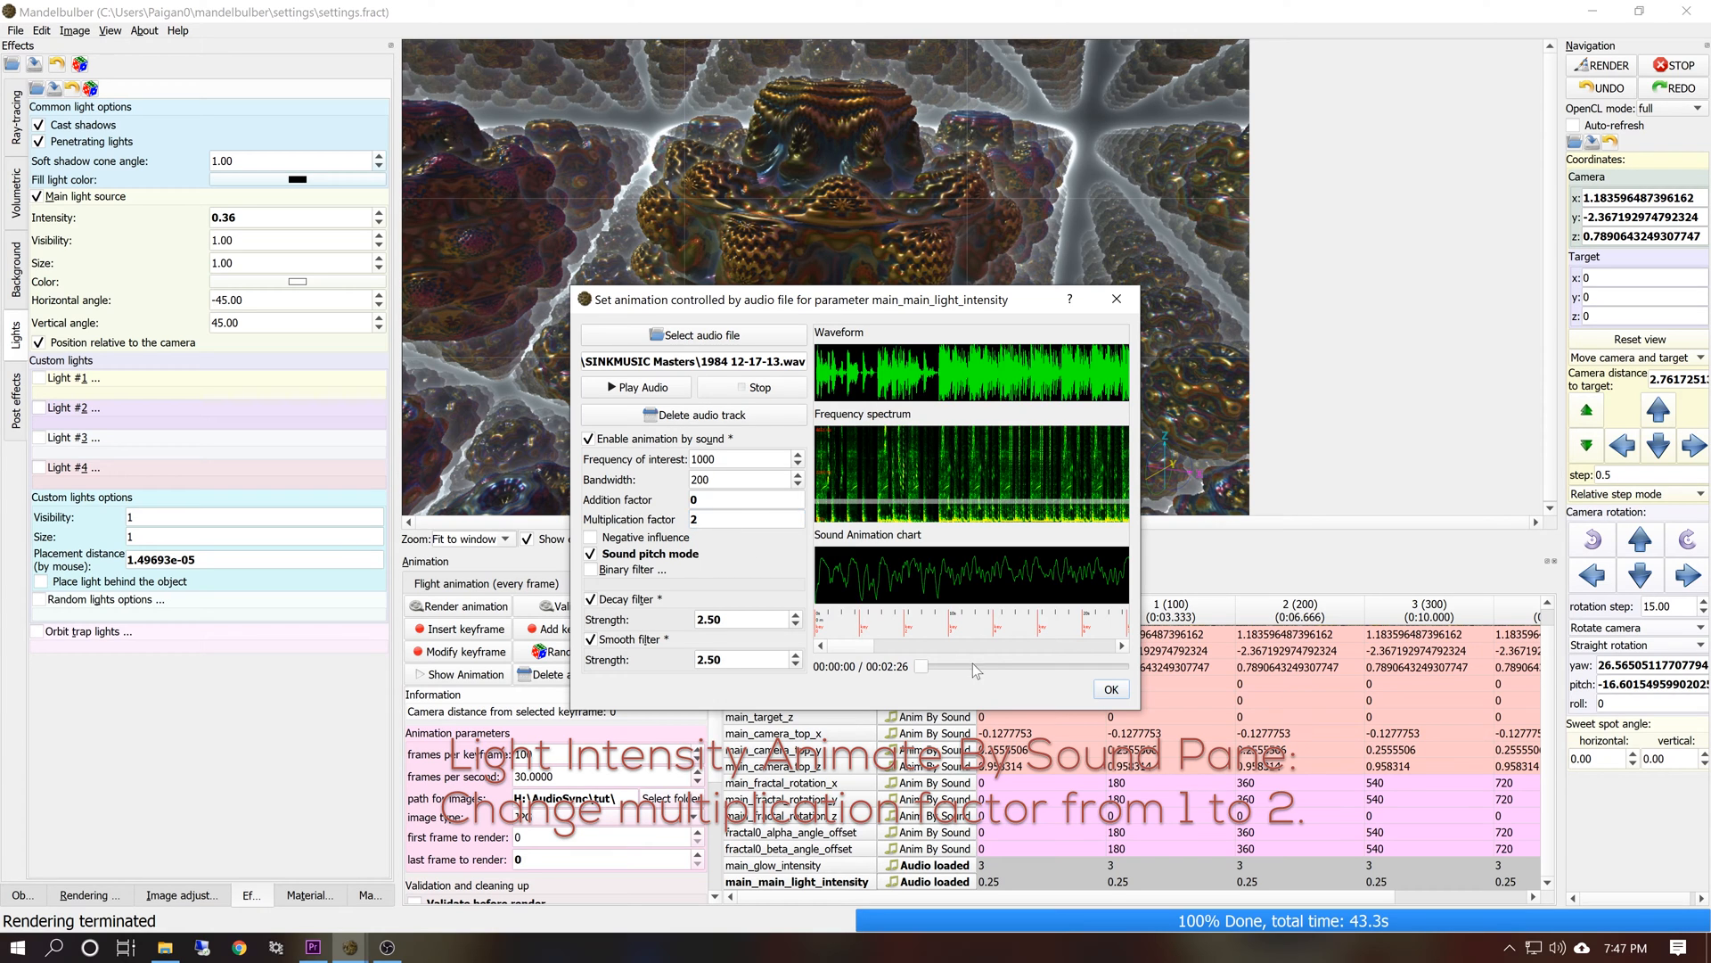
left_click(1110, 690)
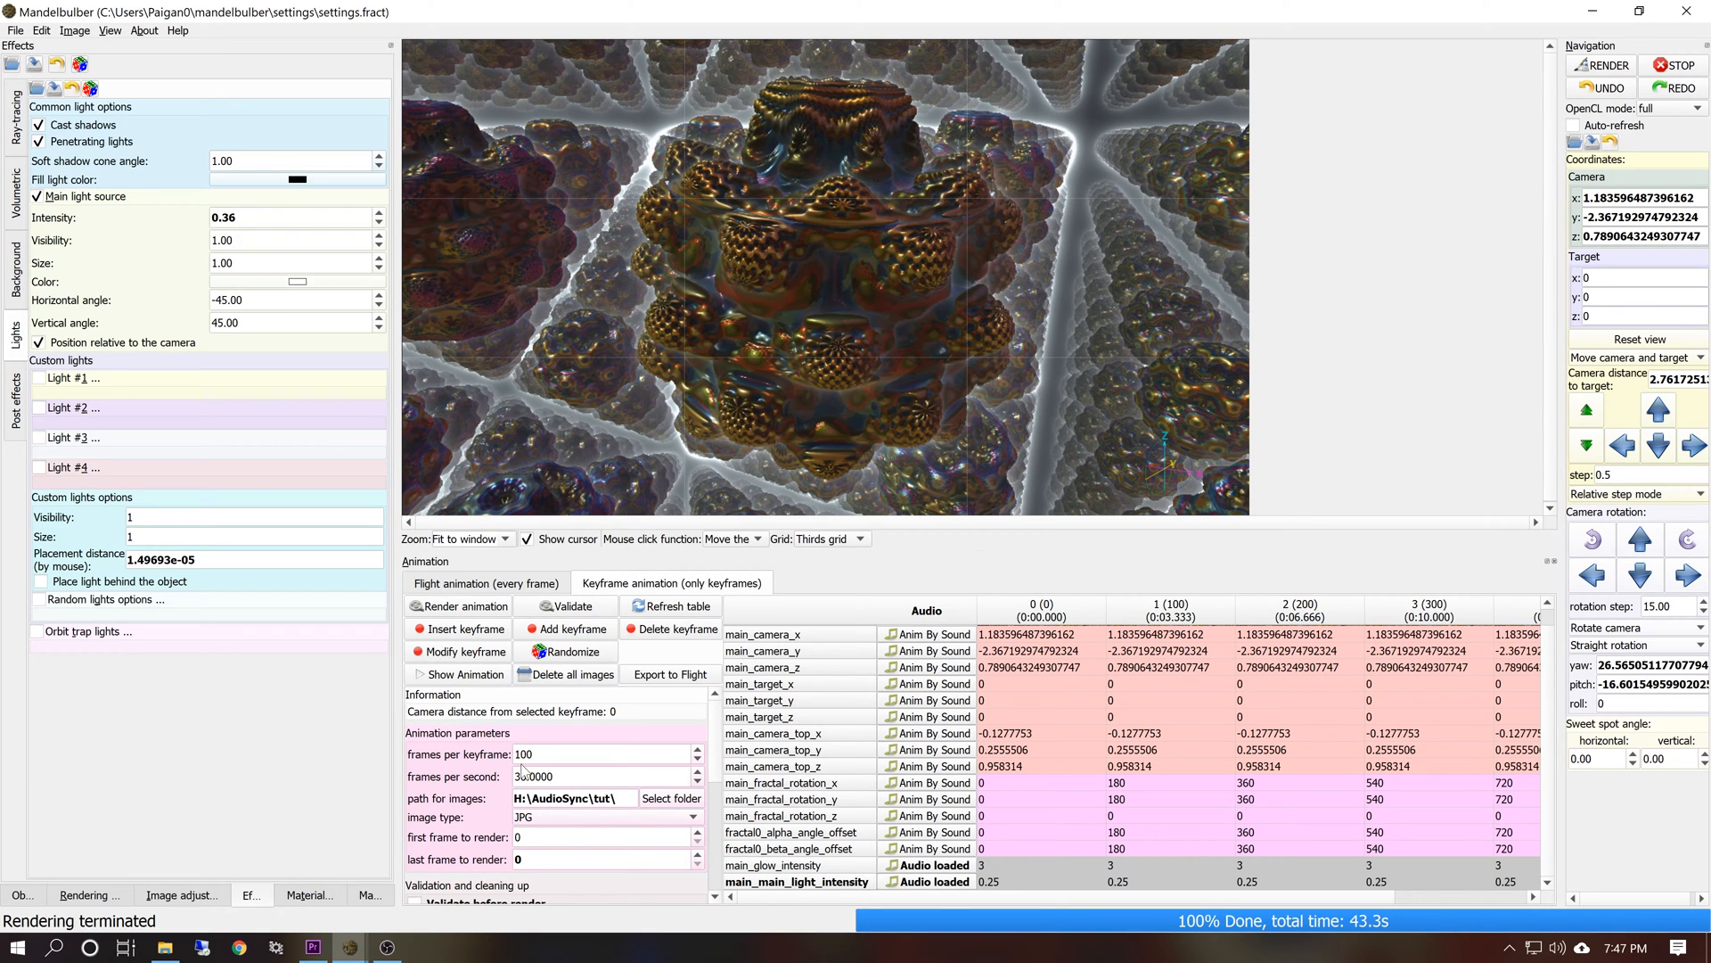
Clear the image folder and render the keyframe animation, checking the main light's audio settings during rendering
left_click(550, 675)
left_click(893, 515)
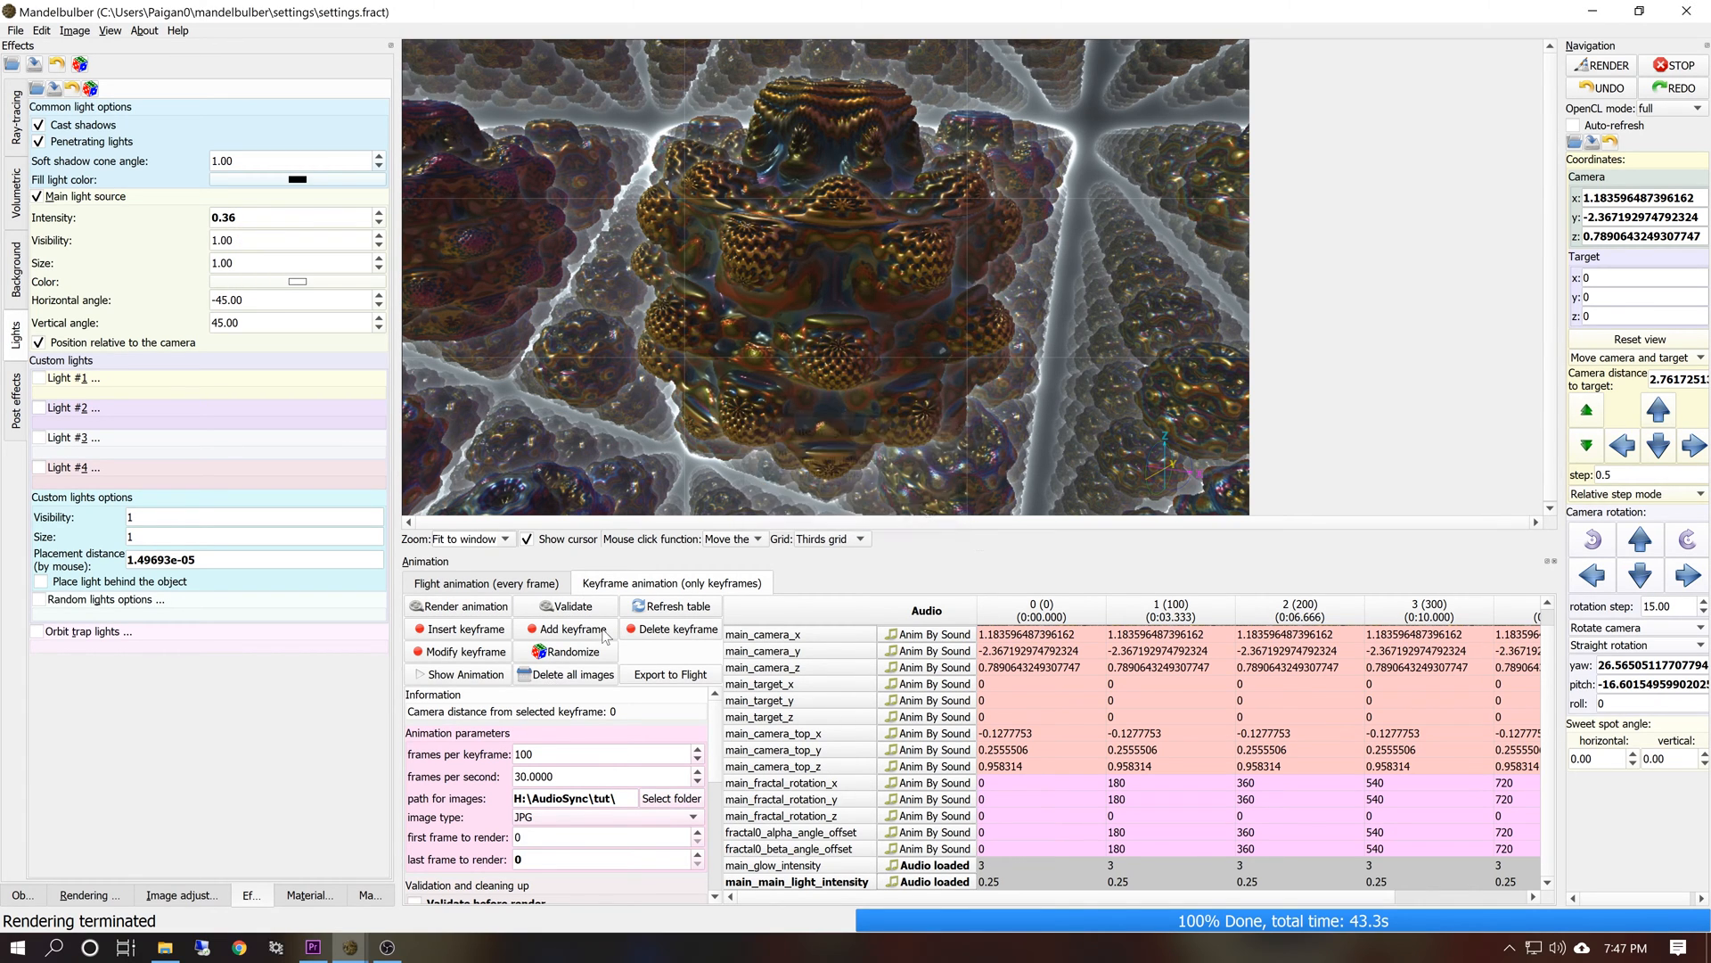
left_click(434, 607)
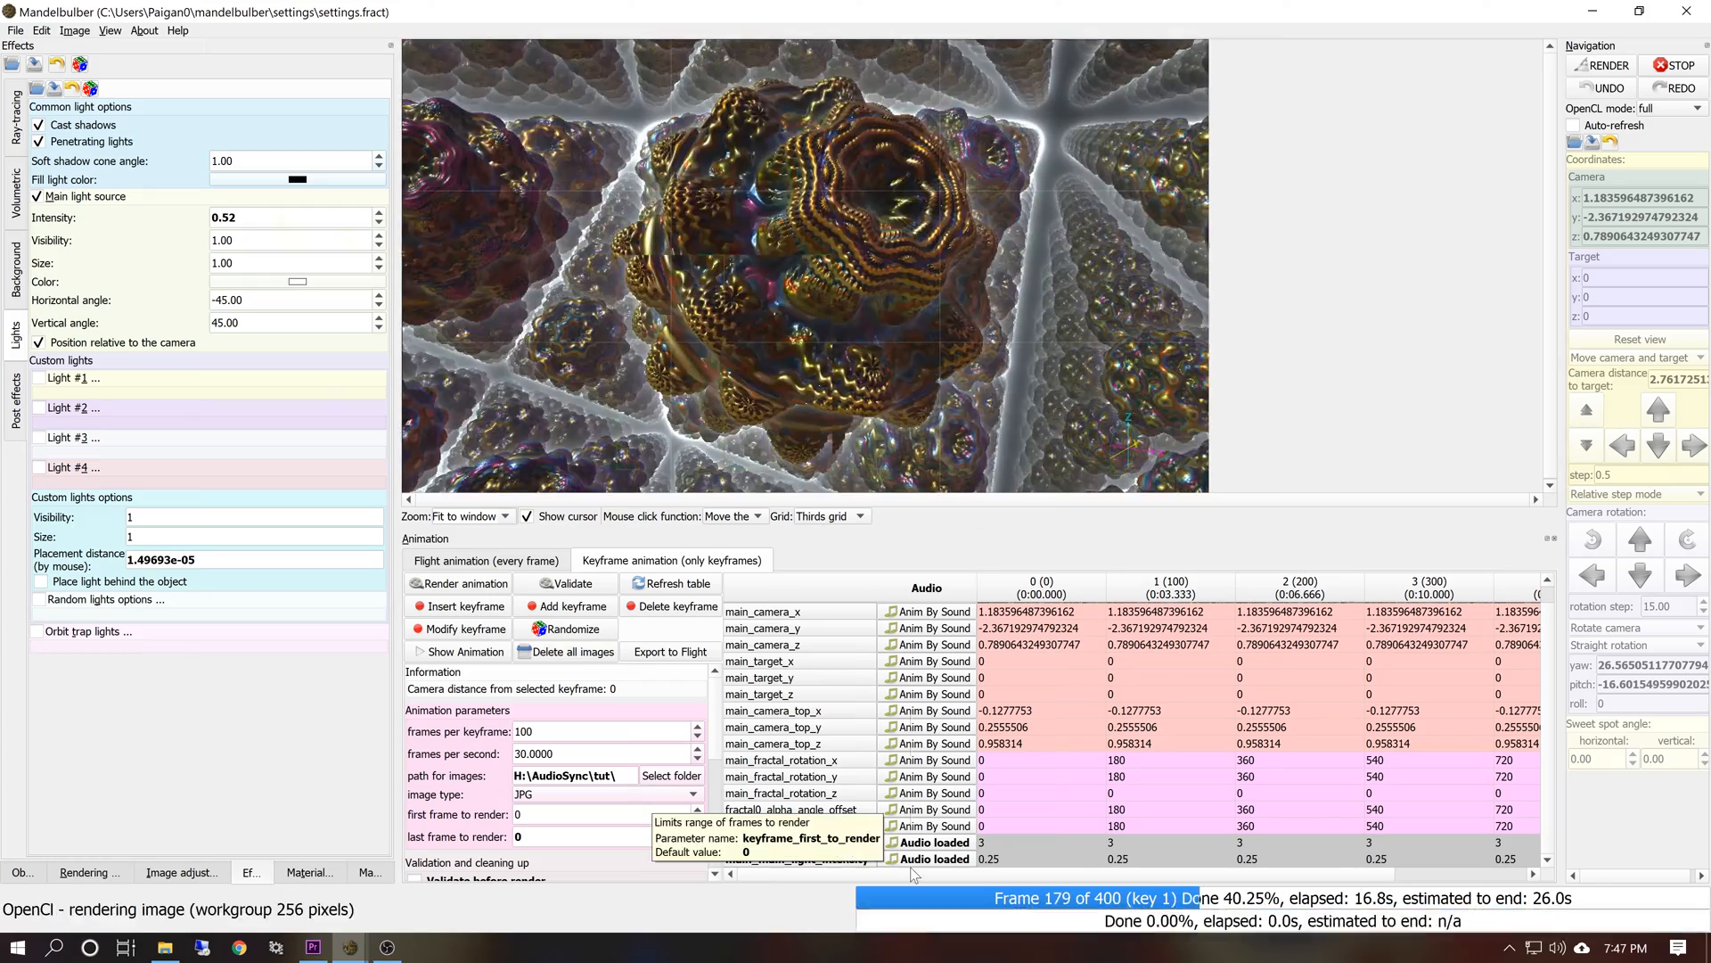
left_click(936, 859)
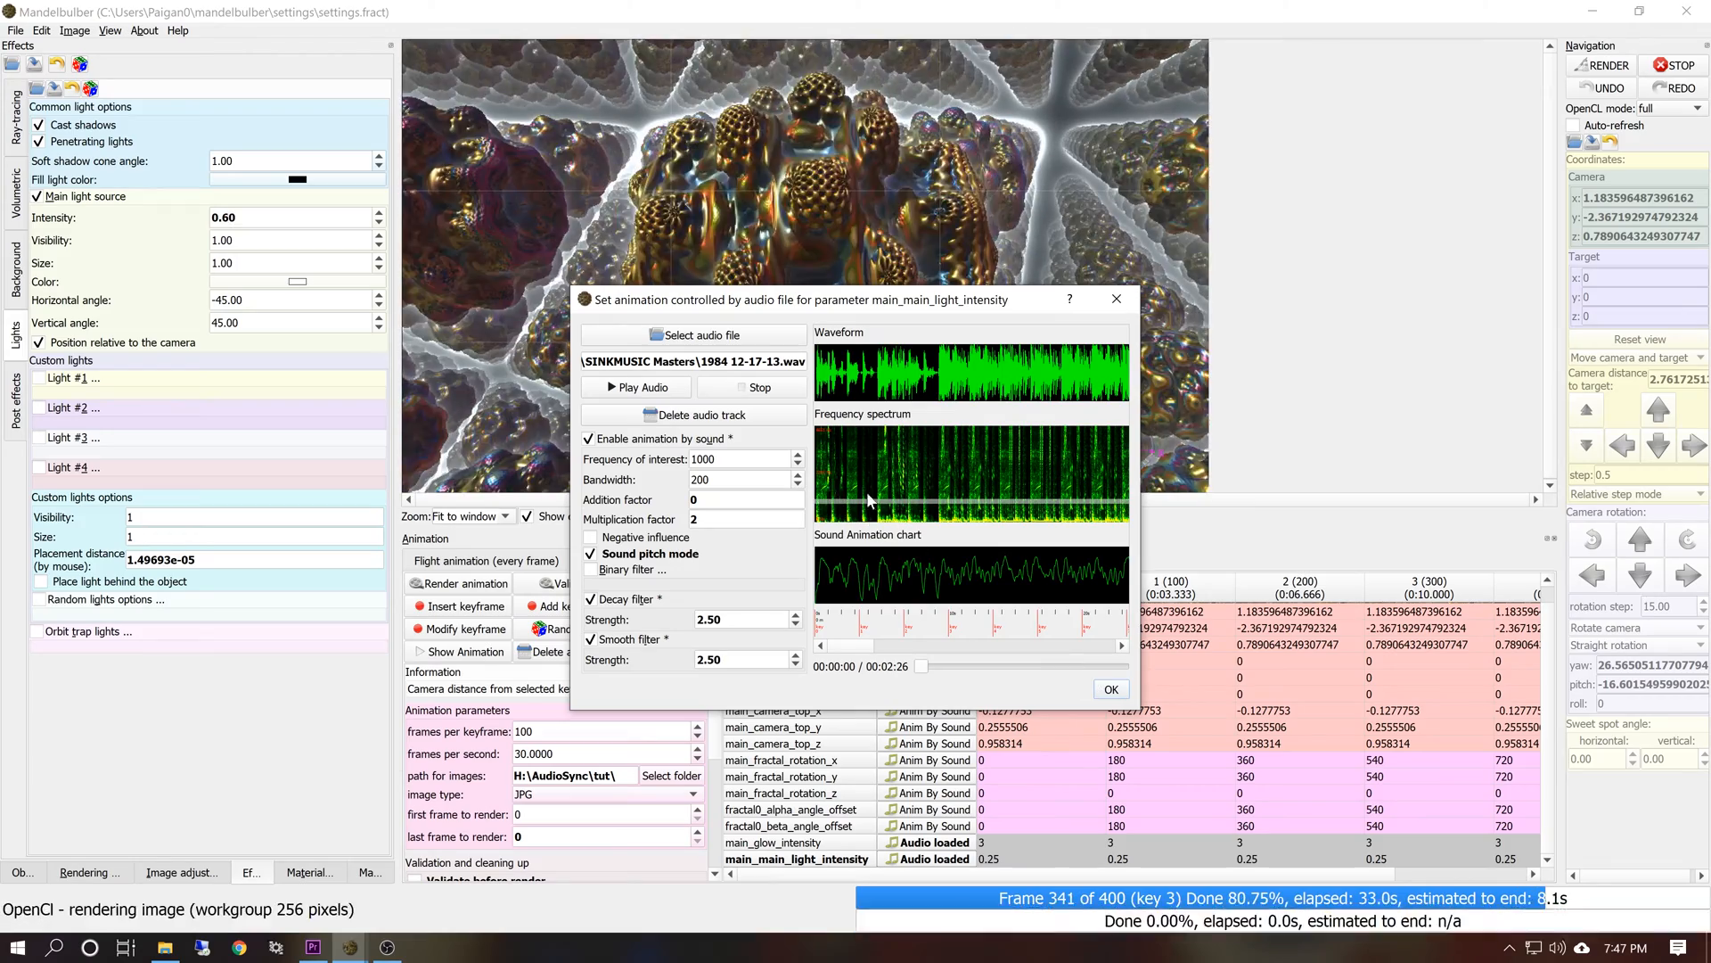
left_click(1111, 690)
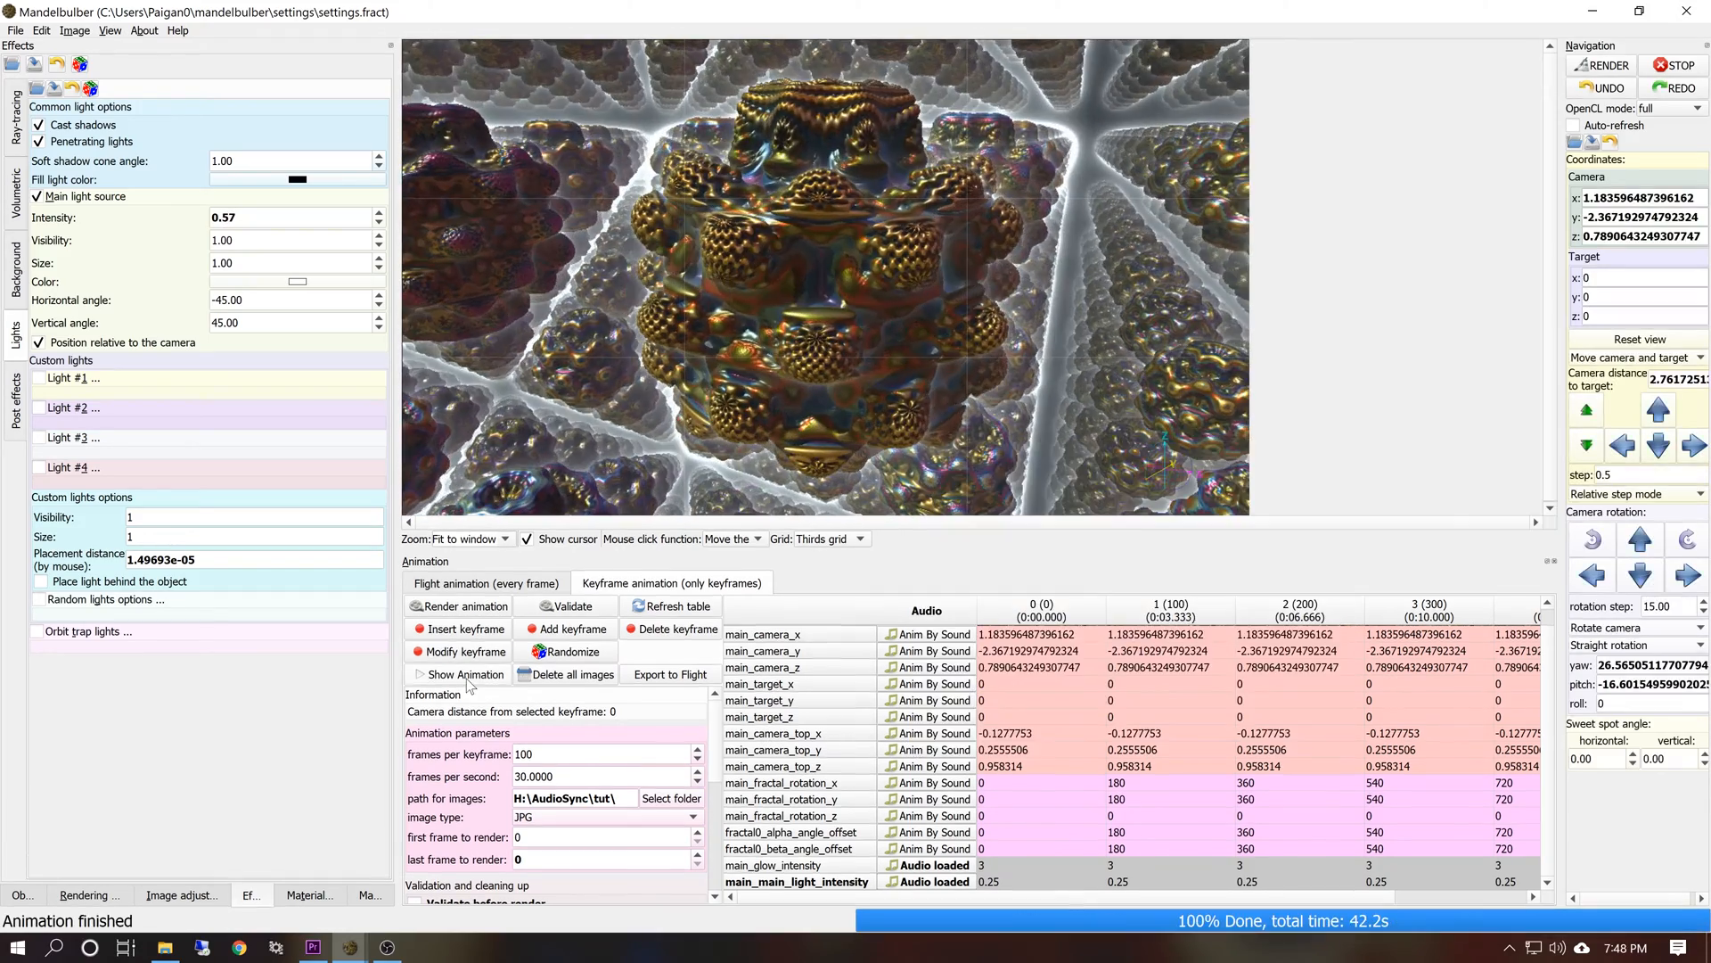
Play the newly rendered animation, pause it and close the animation viewer
left_click(508, 656)
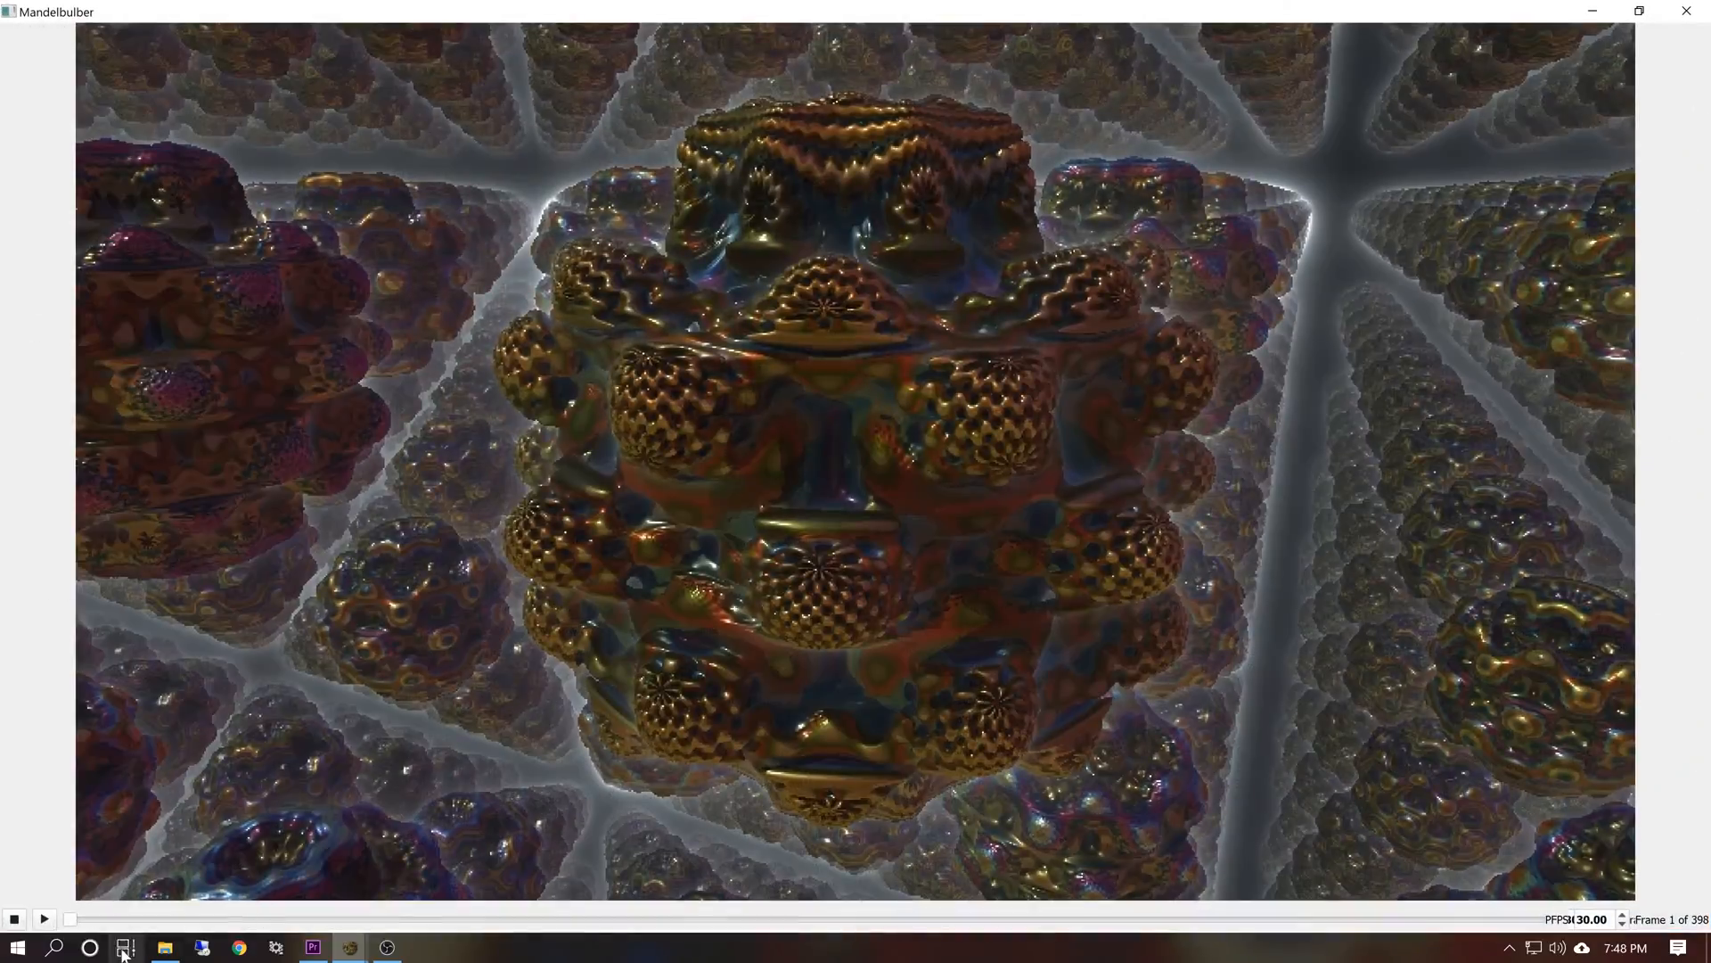
left_click(38, 920)
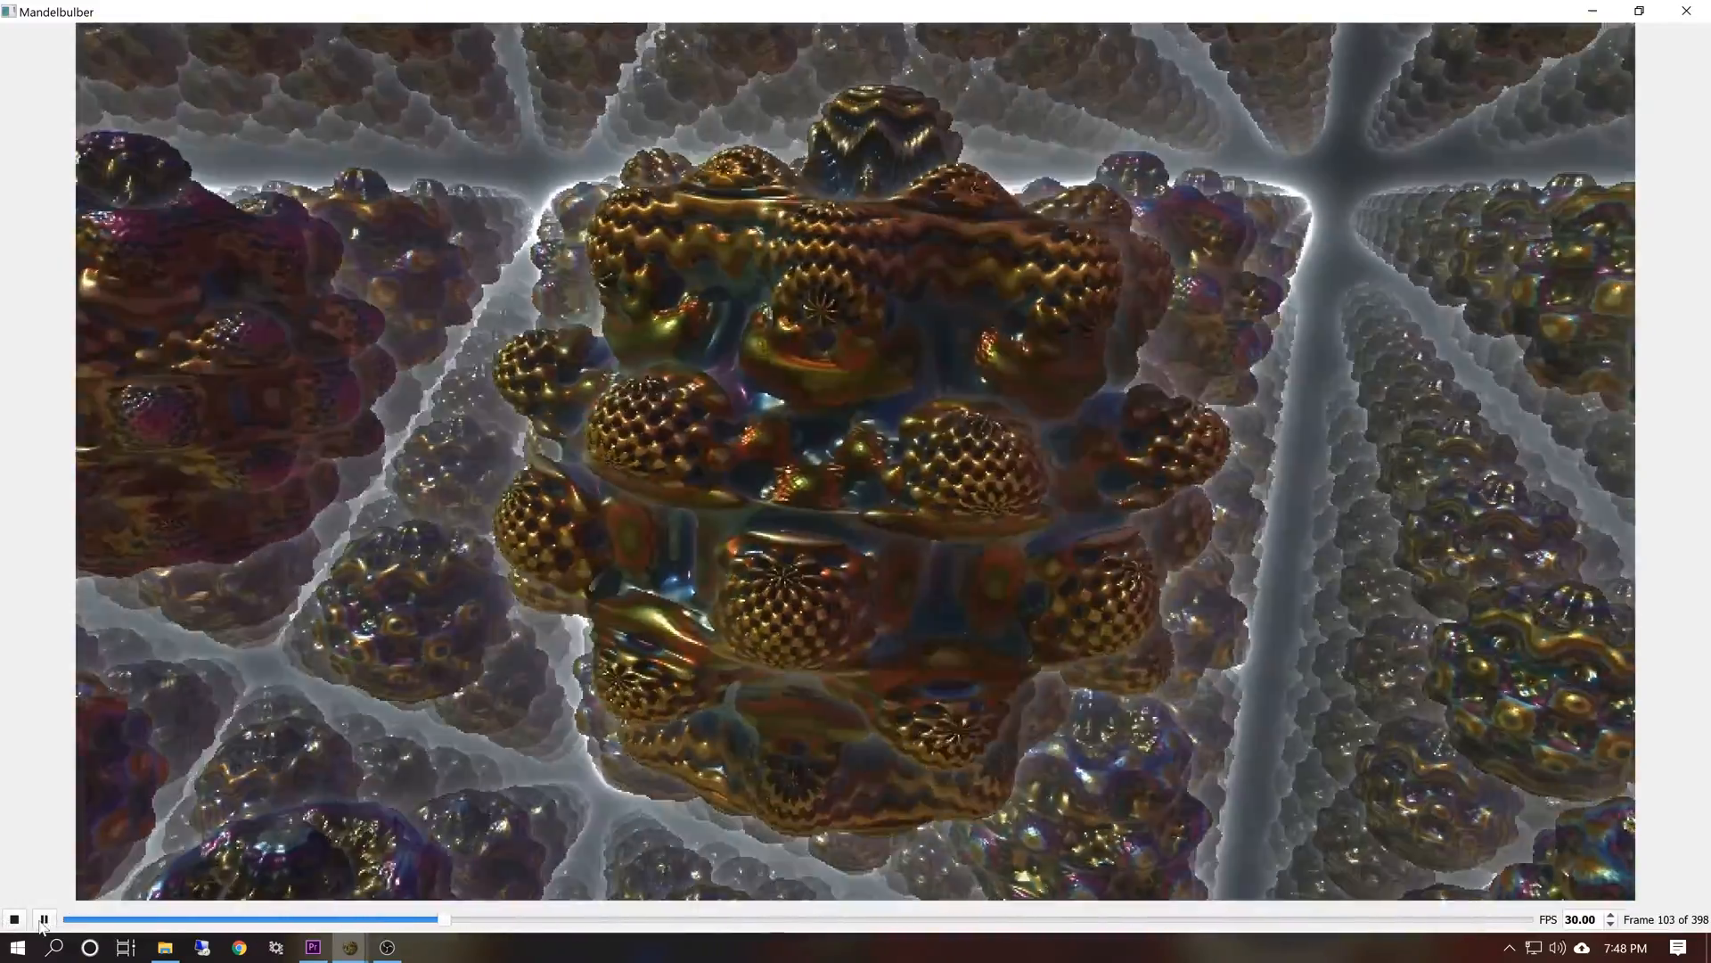
left_click(43, 926)
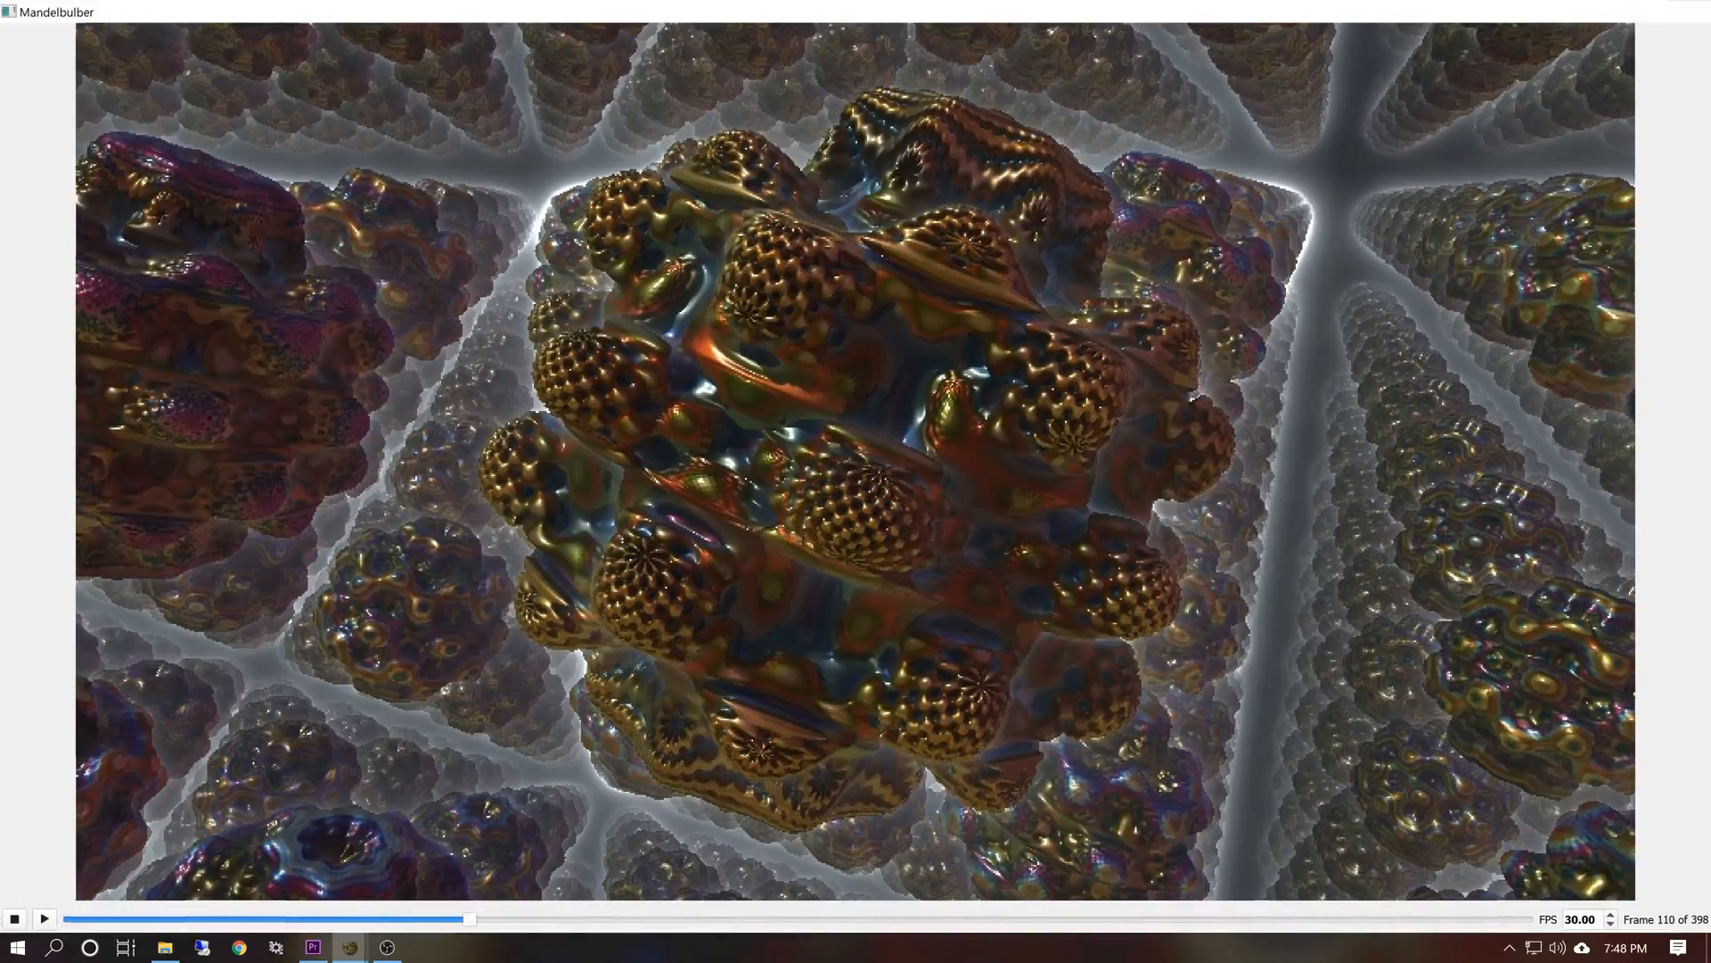
left_click(1687, 11)
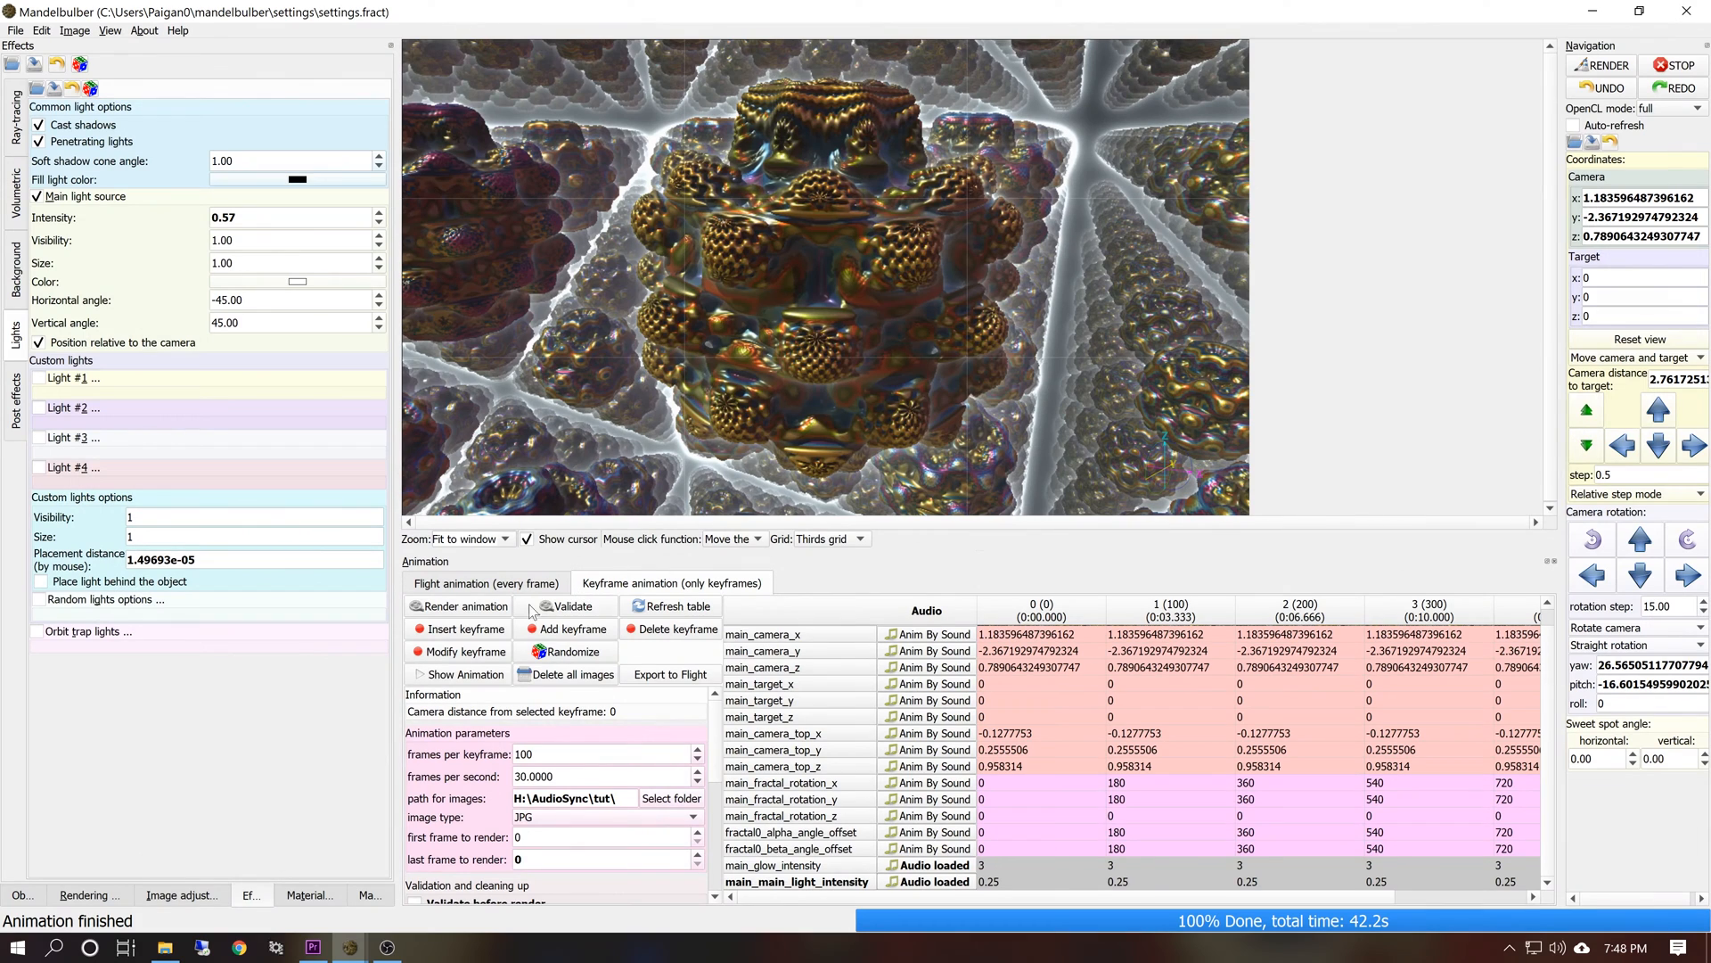
Run the keyframe animation render once more and browse the frames in H:\AudioSync\tut in File Explorer
left_click(89, 899)
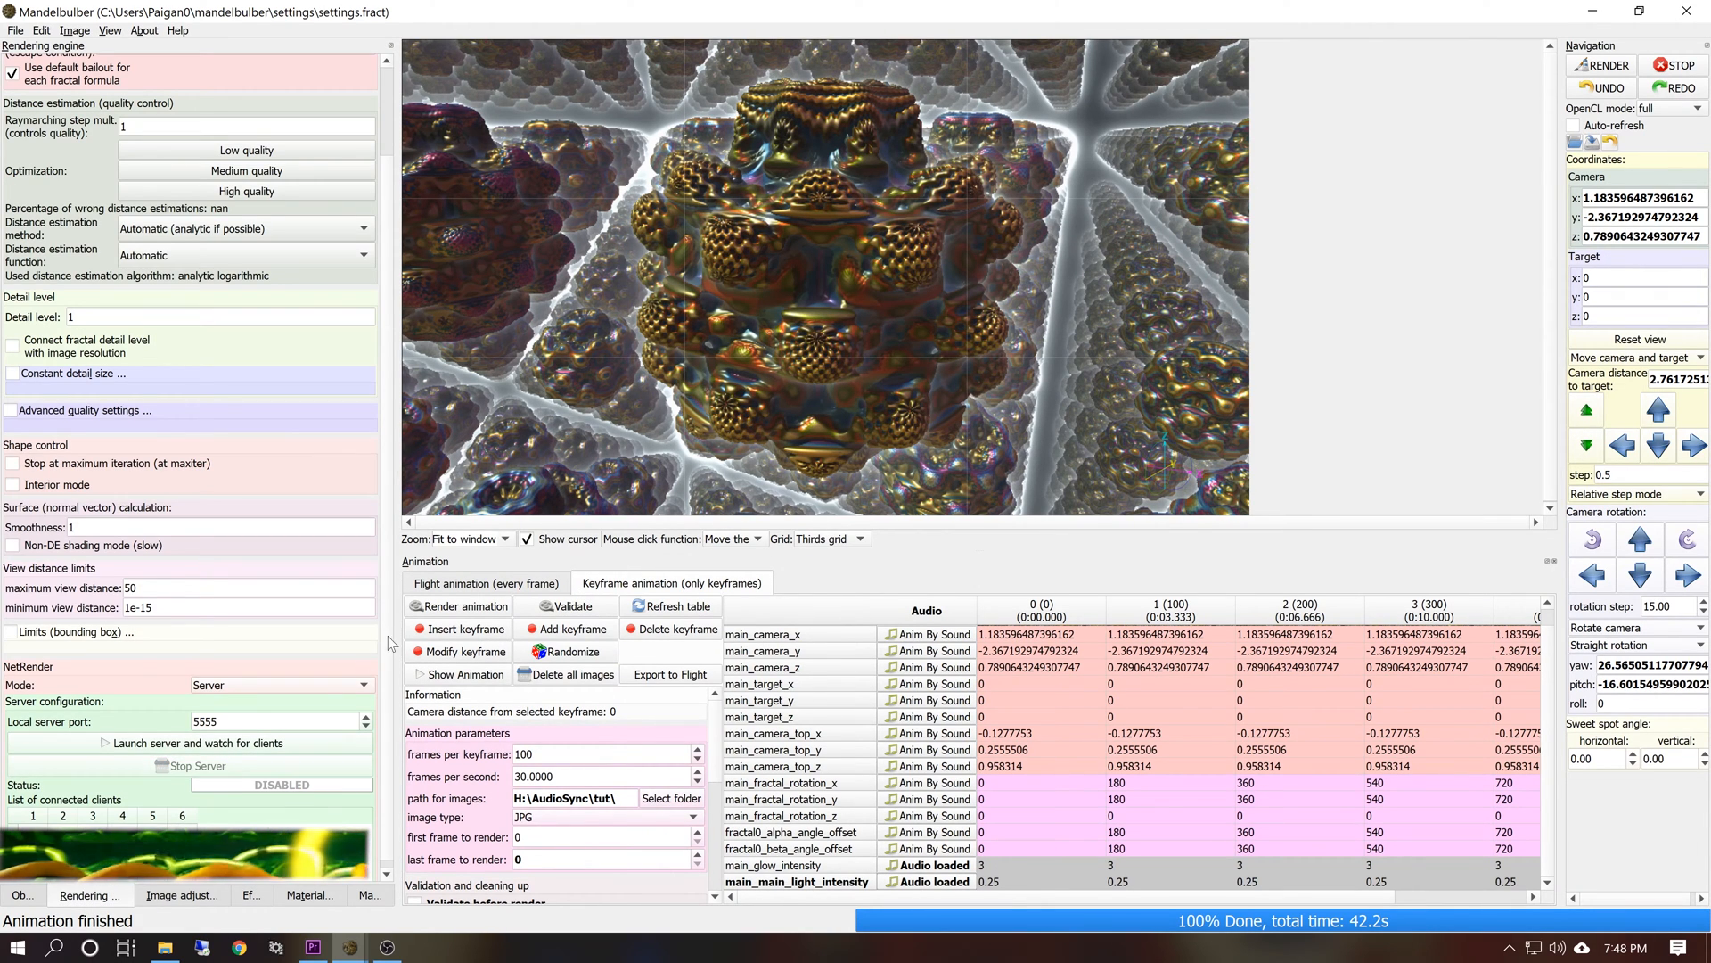
left_click(443, 608)
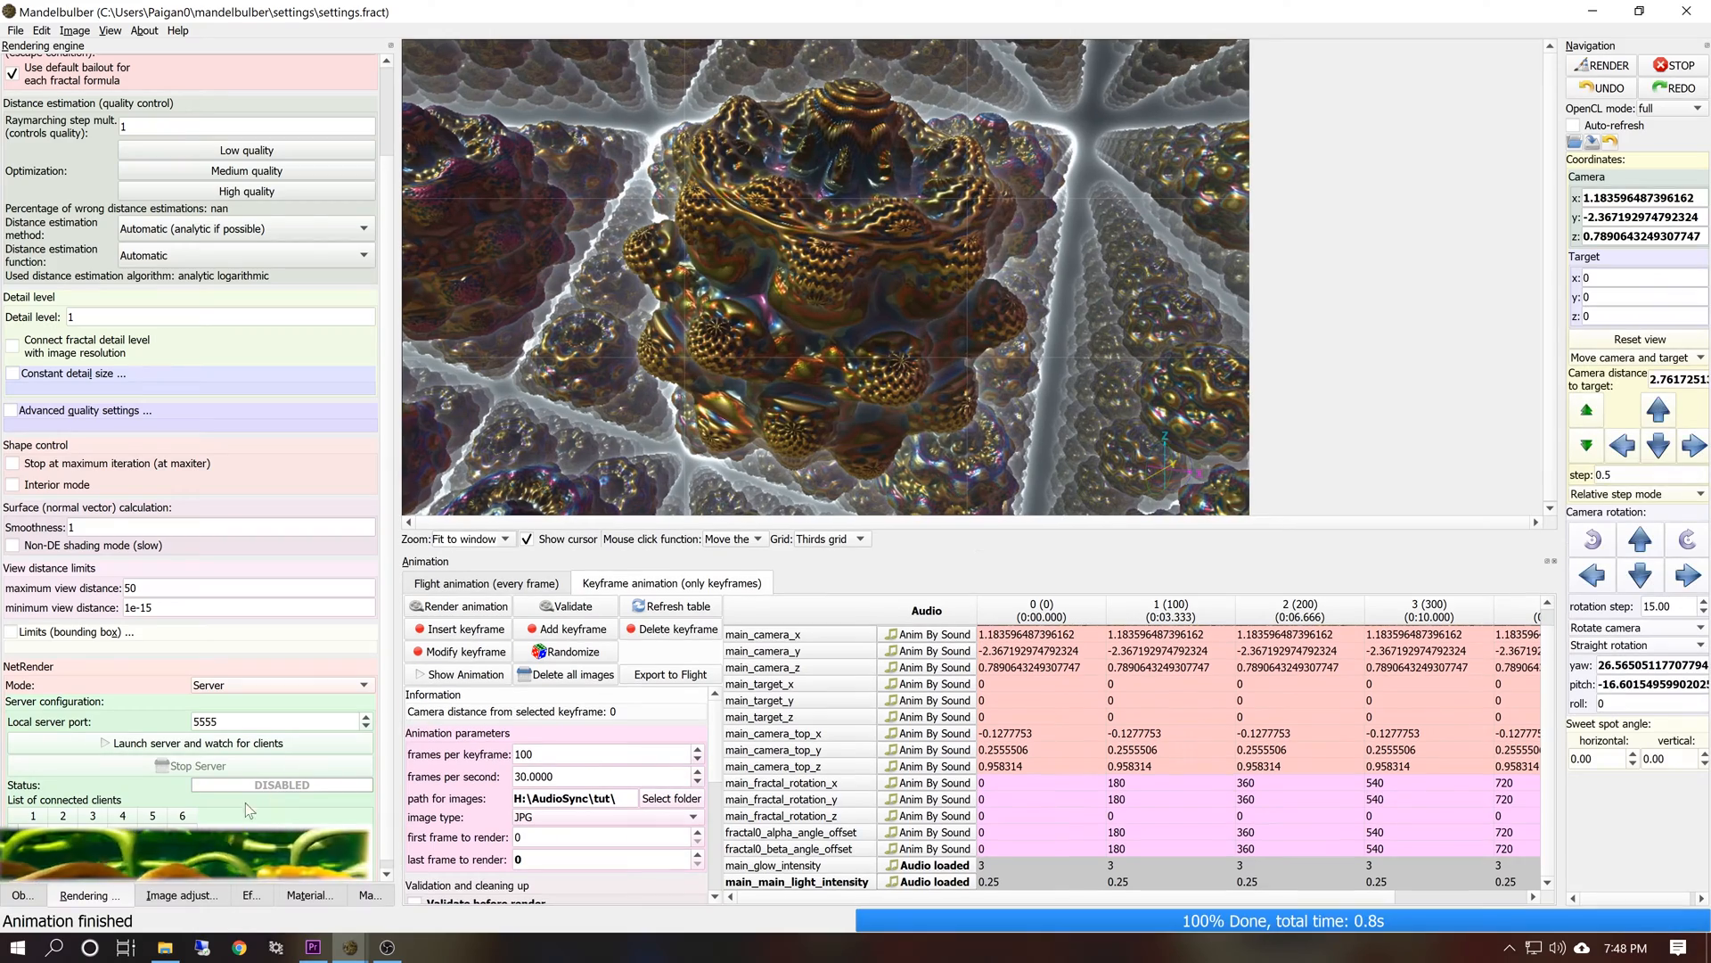
left_click(178, 954)
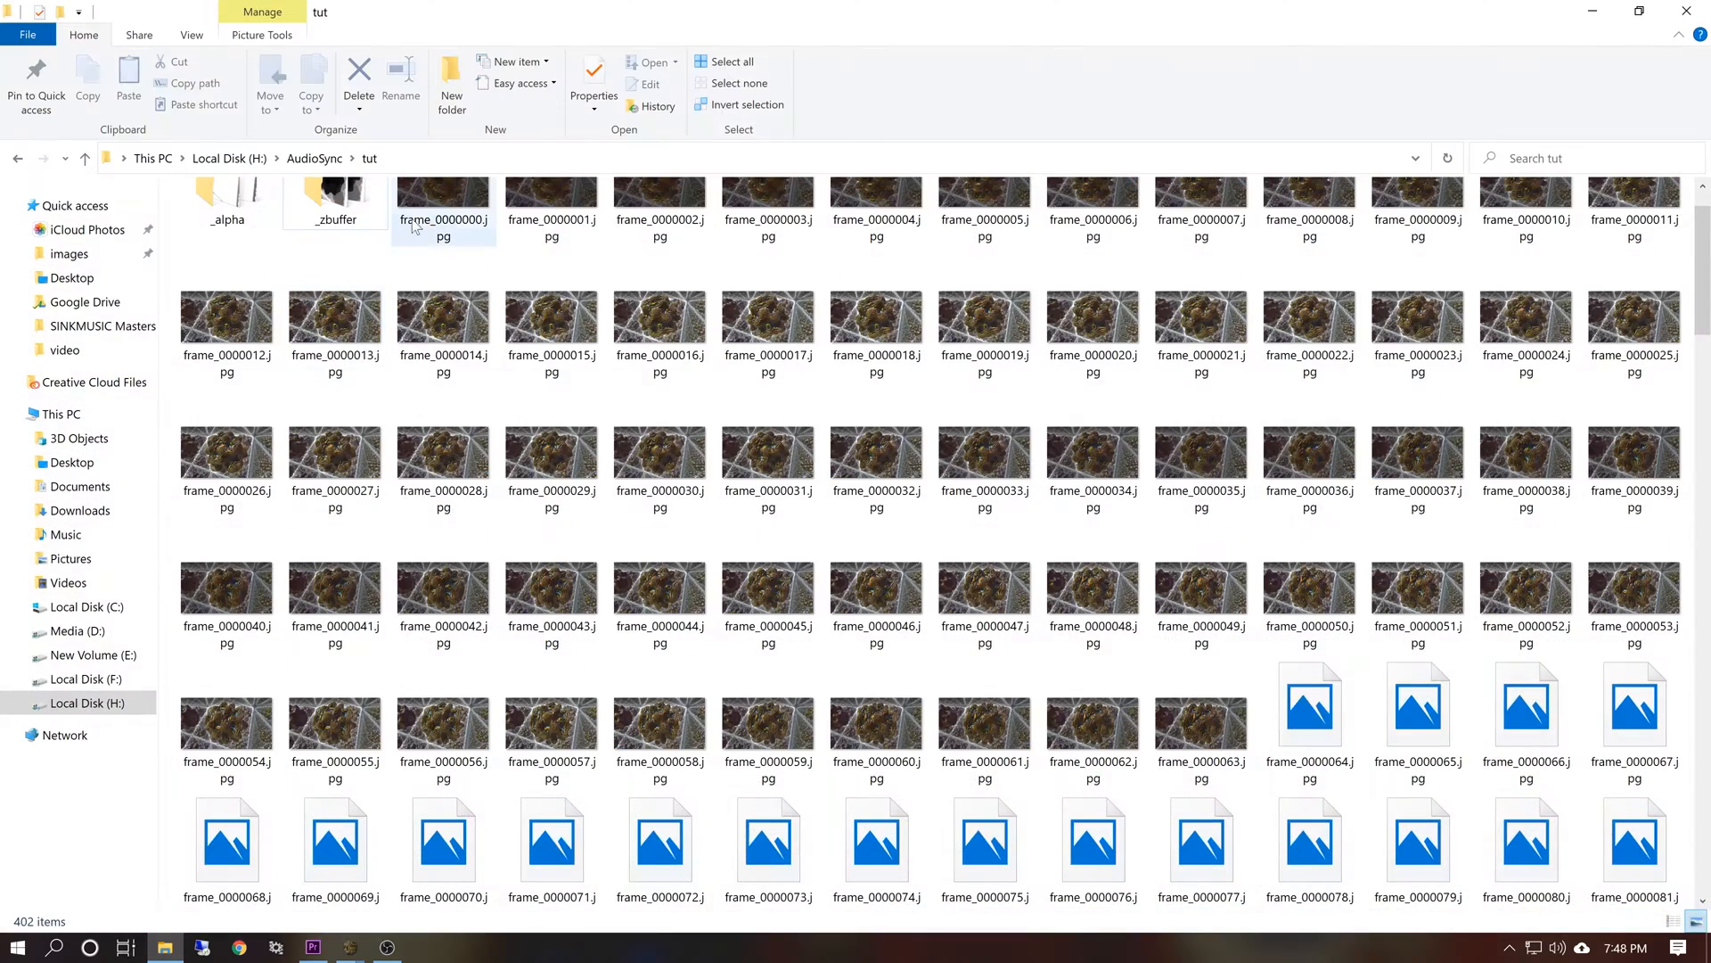
left_click_drag(421, 243, 415, 497)
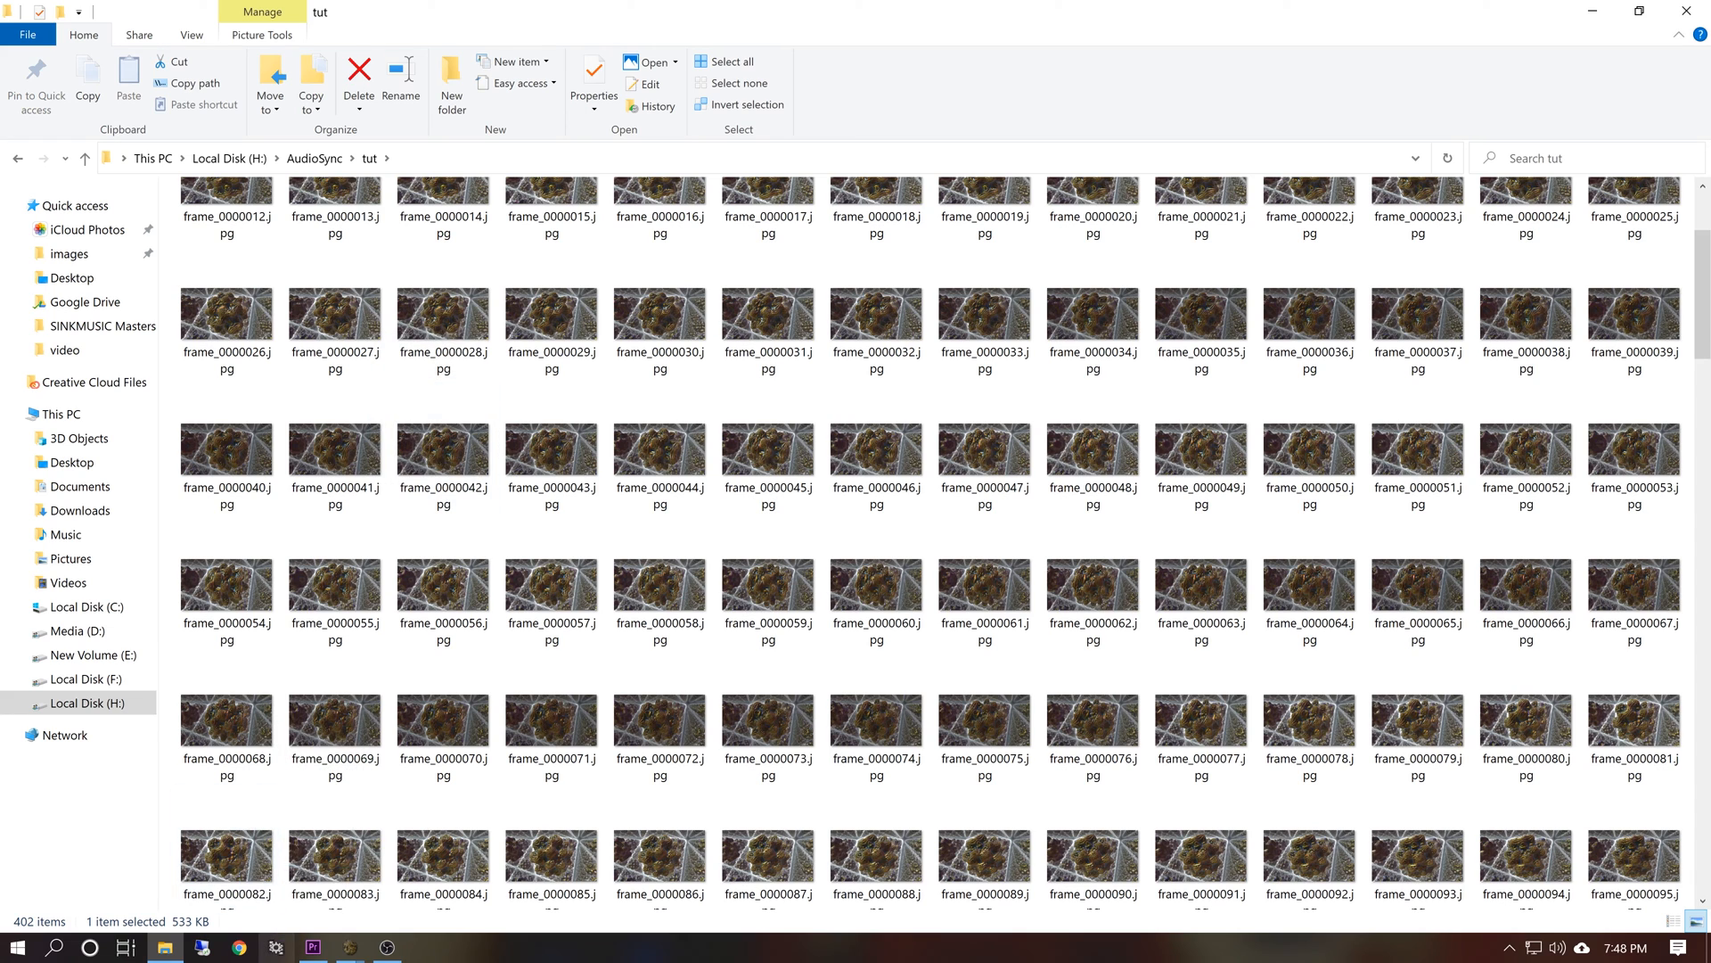
Launch VirtualDub and load the image sequence starting with frame_0000000.jpg from the tut folder
left_click(277, 949)
double_click(459, 3)
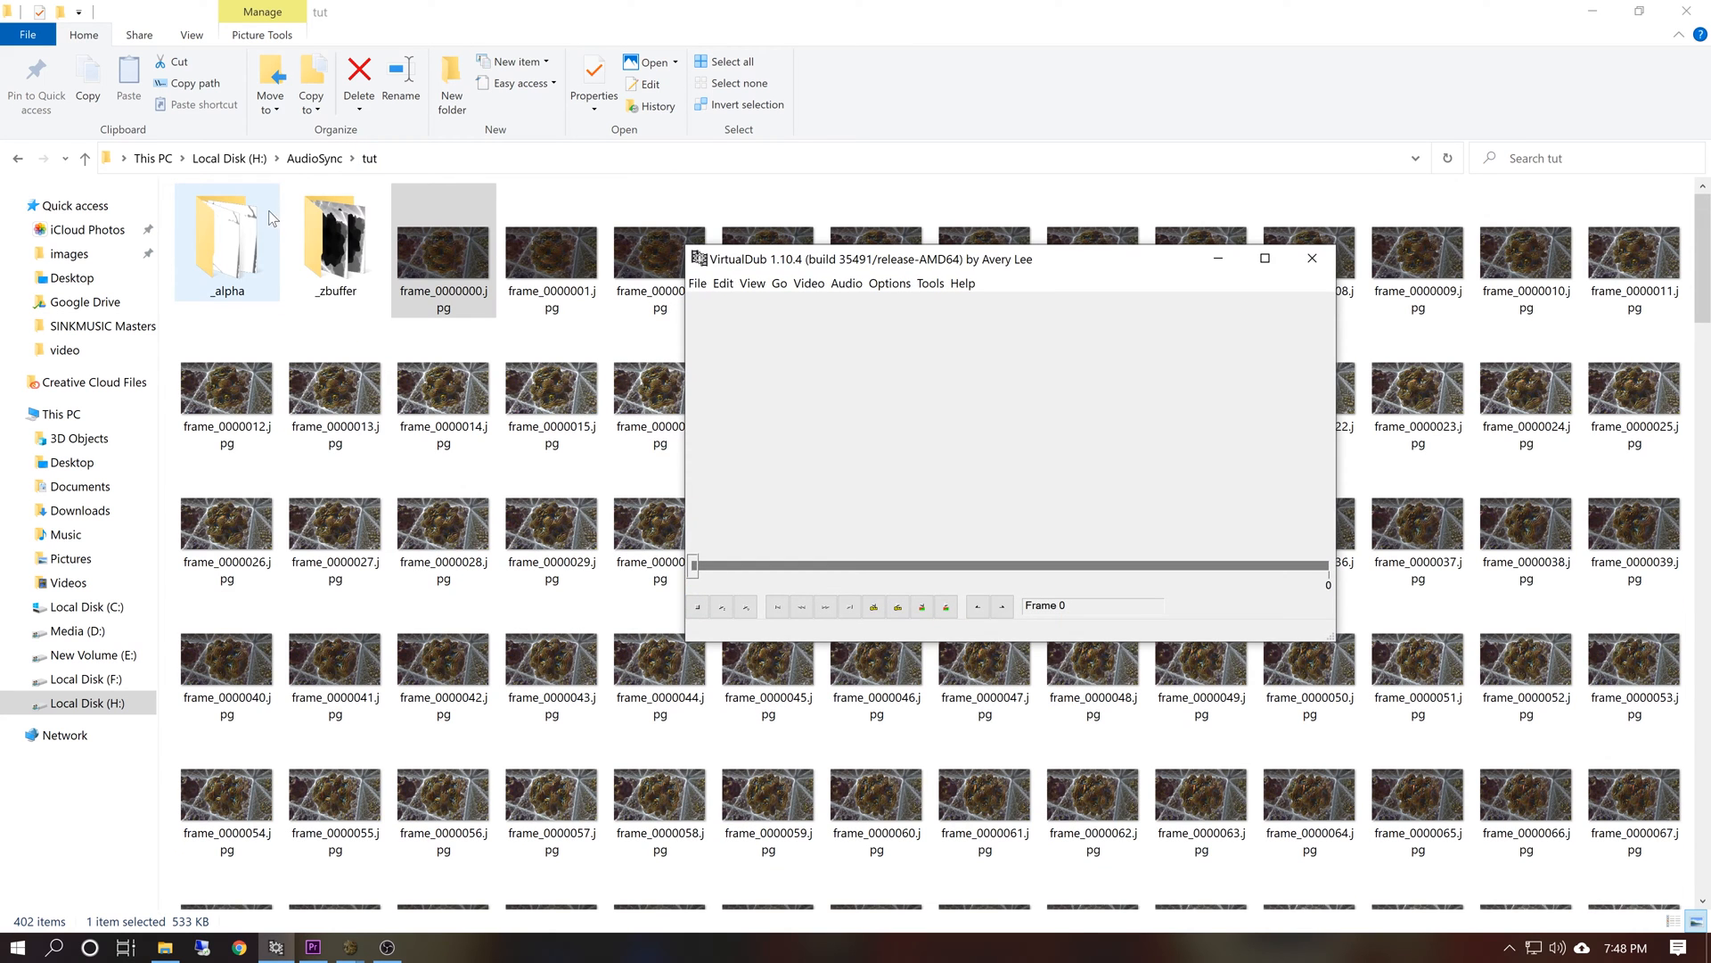
left_click_drag(412, 258, 864, 485)
Add 1984 12-17-13.wav from the SINKMUSIC Masters folder as the sequence's audio from another file
left_click(846, 284)
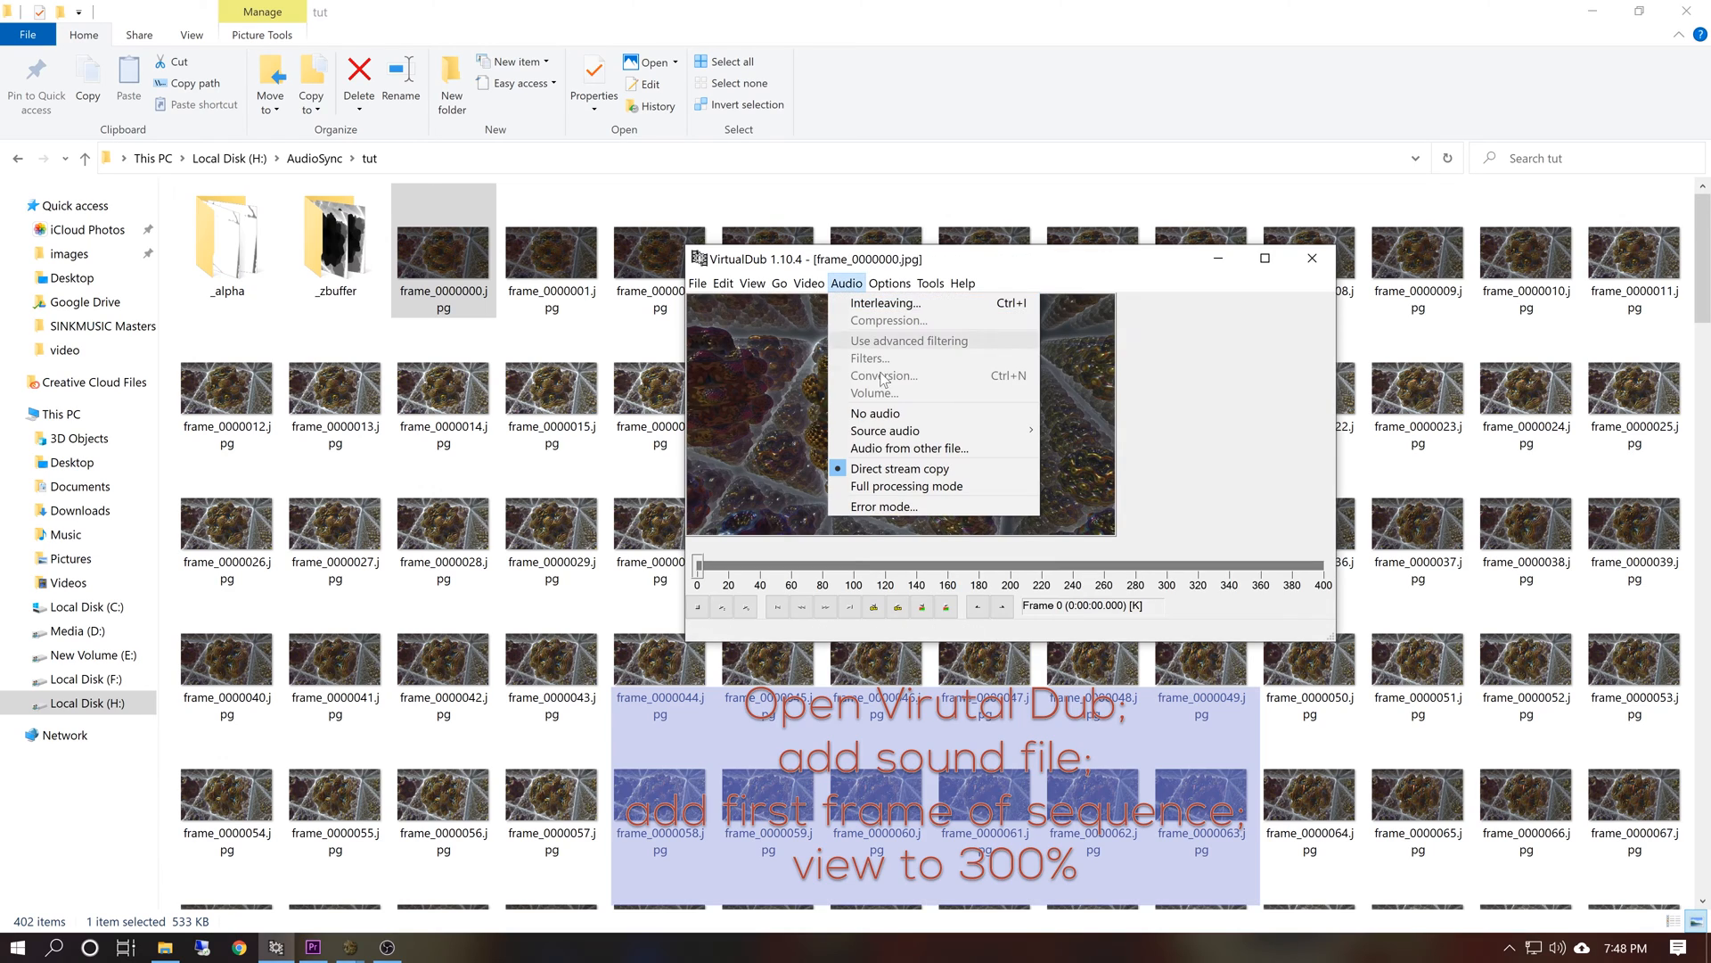
left_click(882, 447)
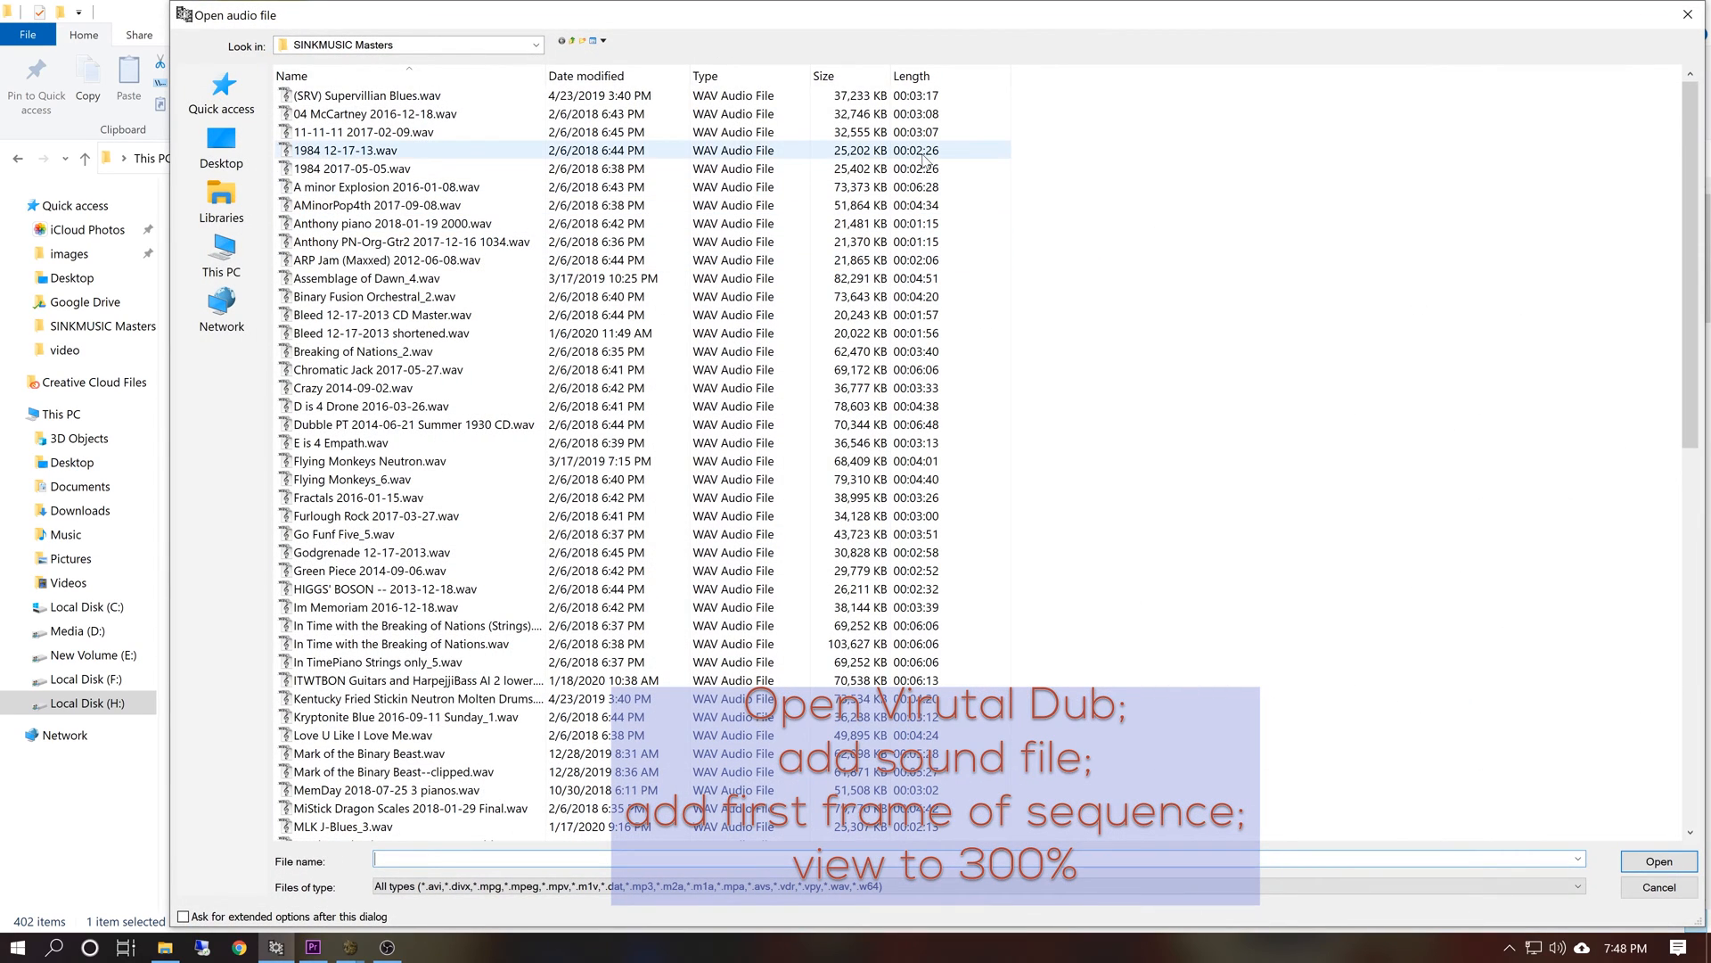
double_click(445, 150)
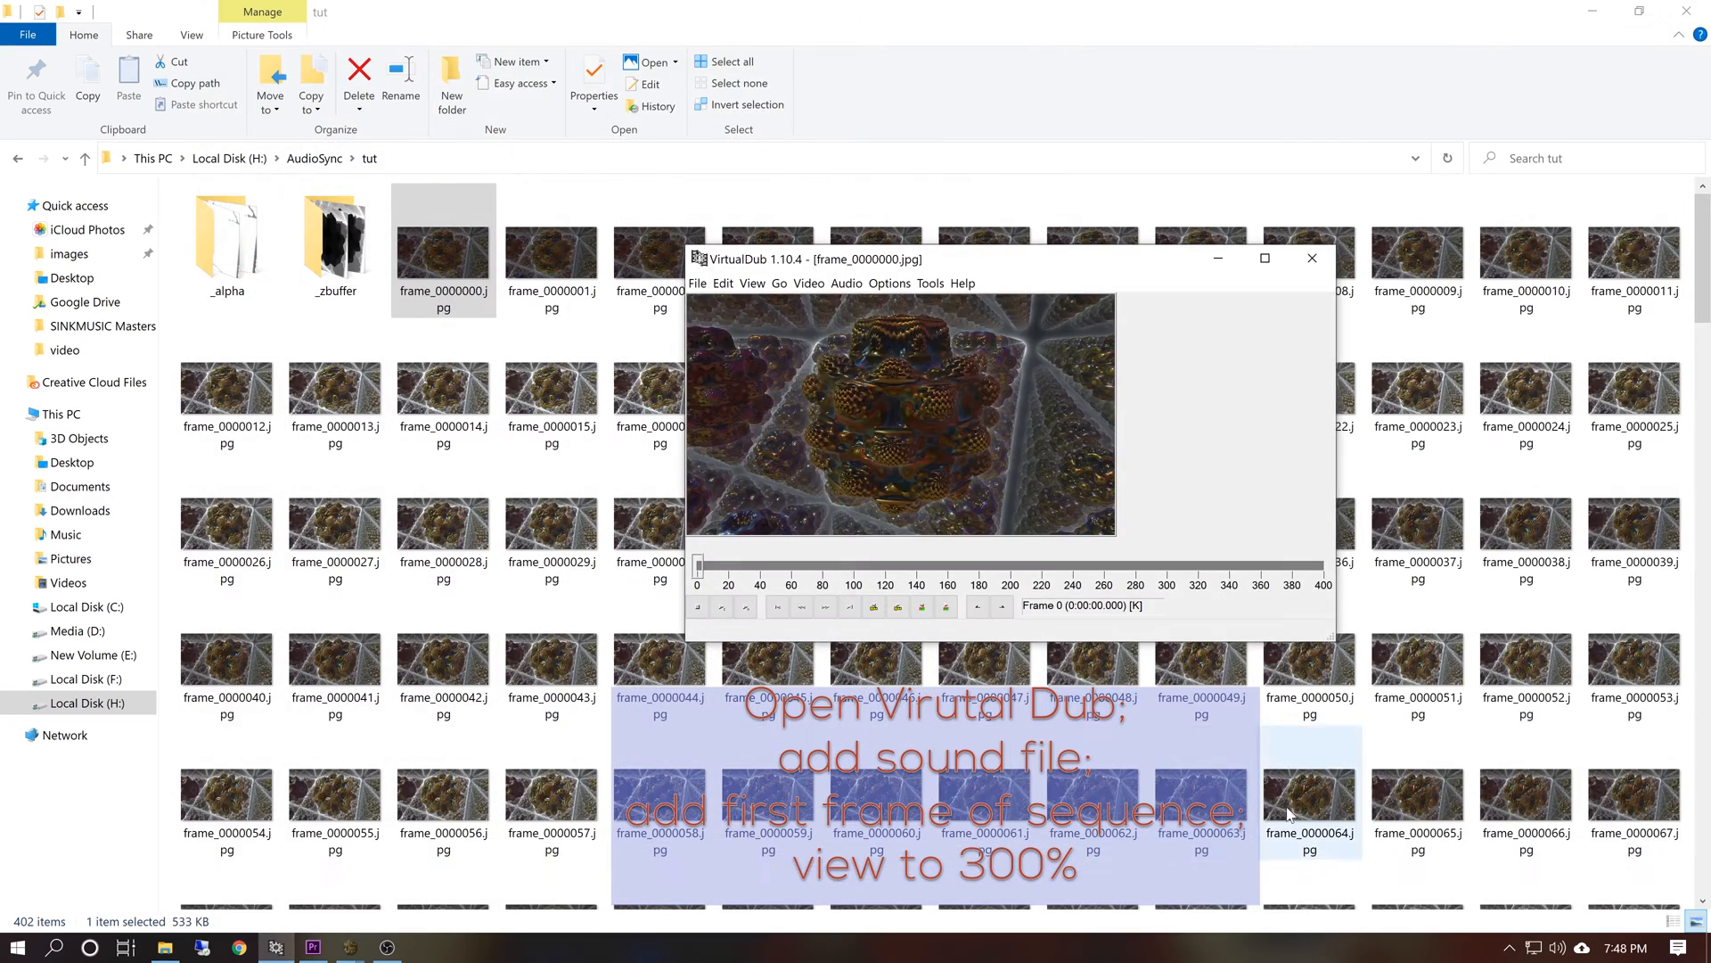
Maximize the VirtualDub window, view the sequence at 300% and play it through to the end
left_click(1265, 258)
right_click(141, 194)
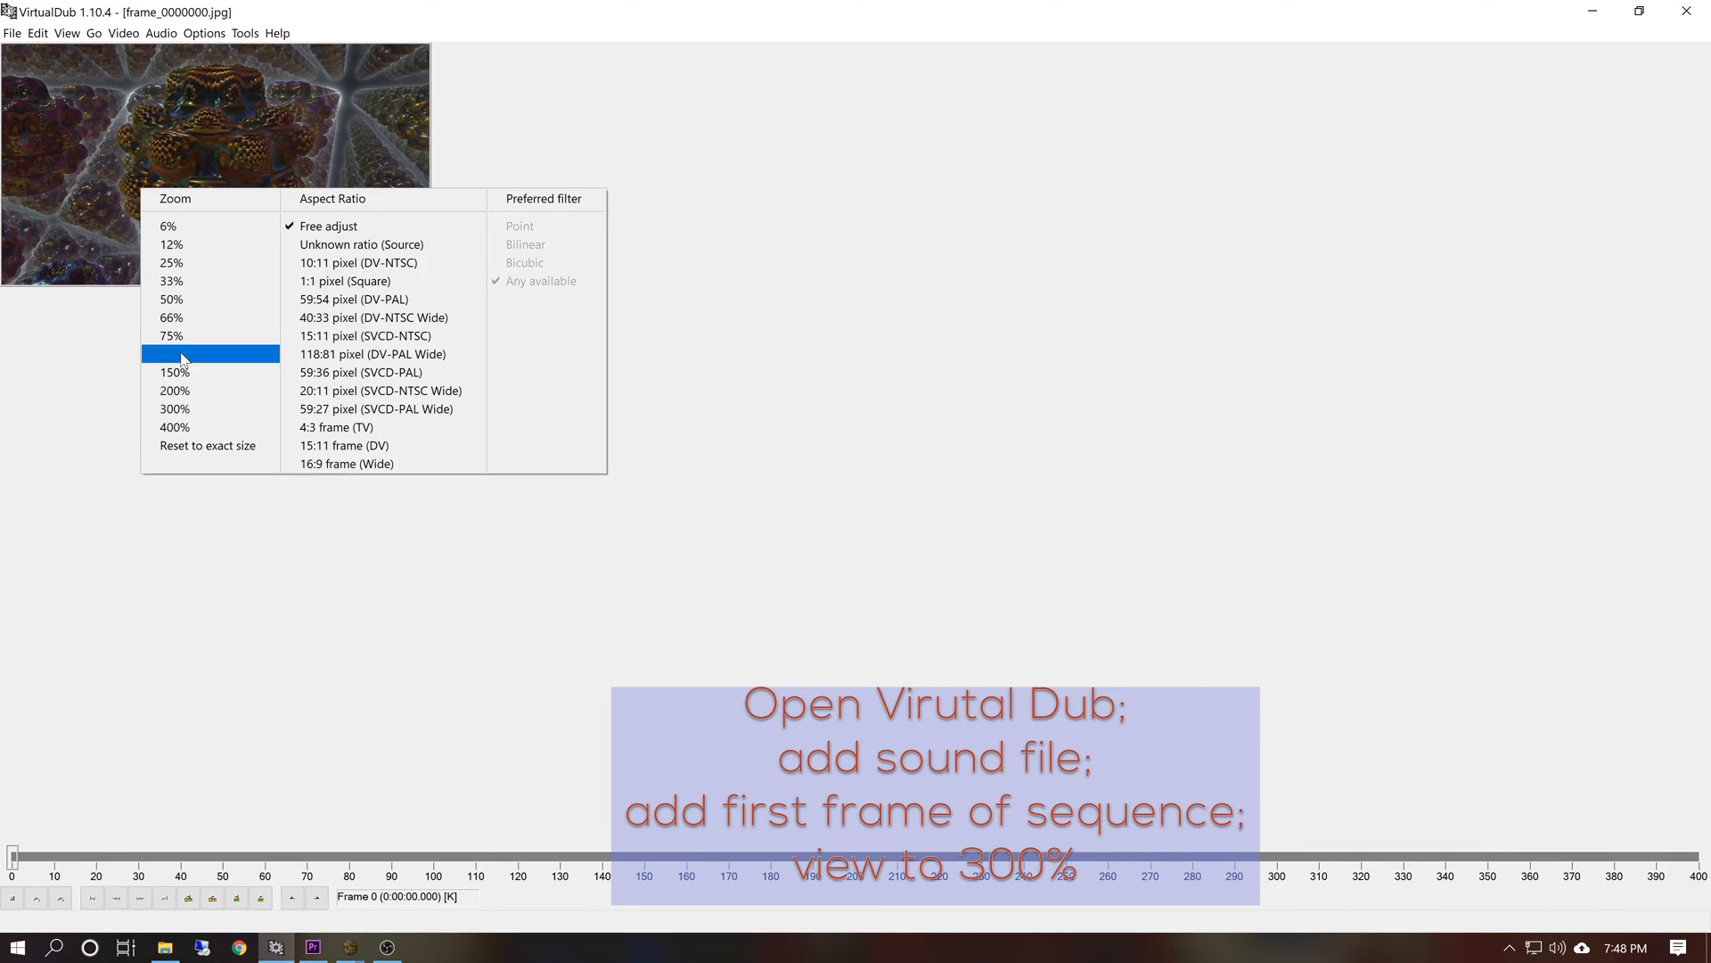
left_click(171, 411)
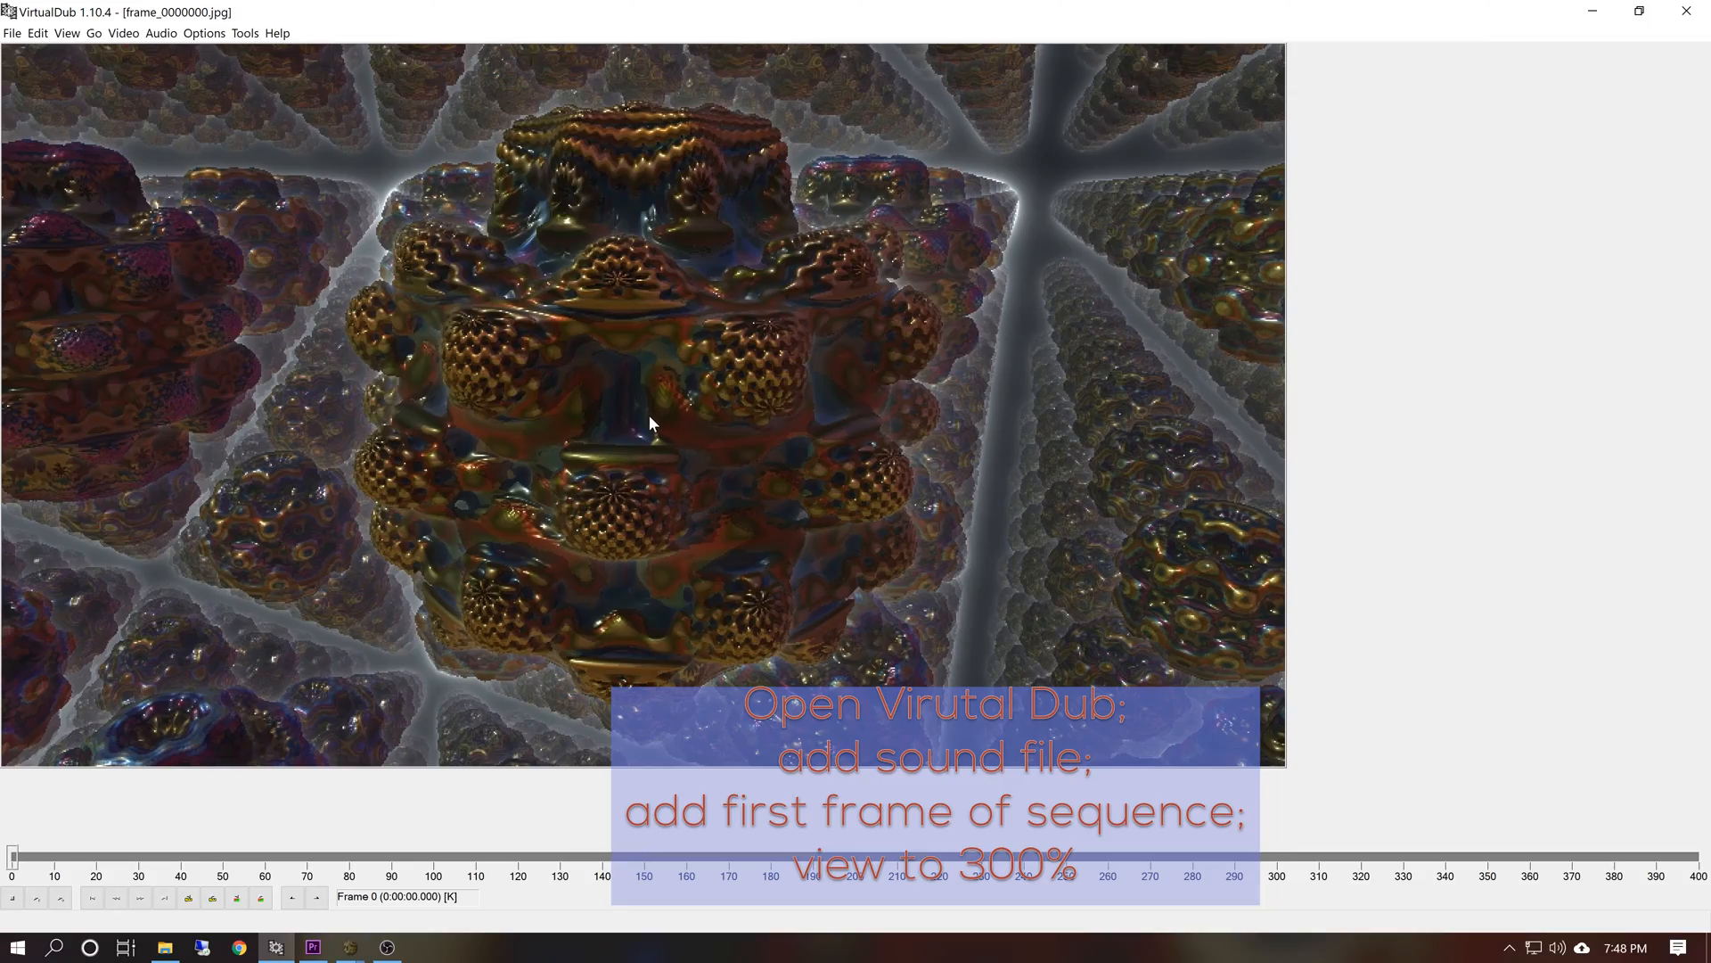
key("space")
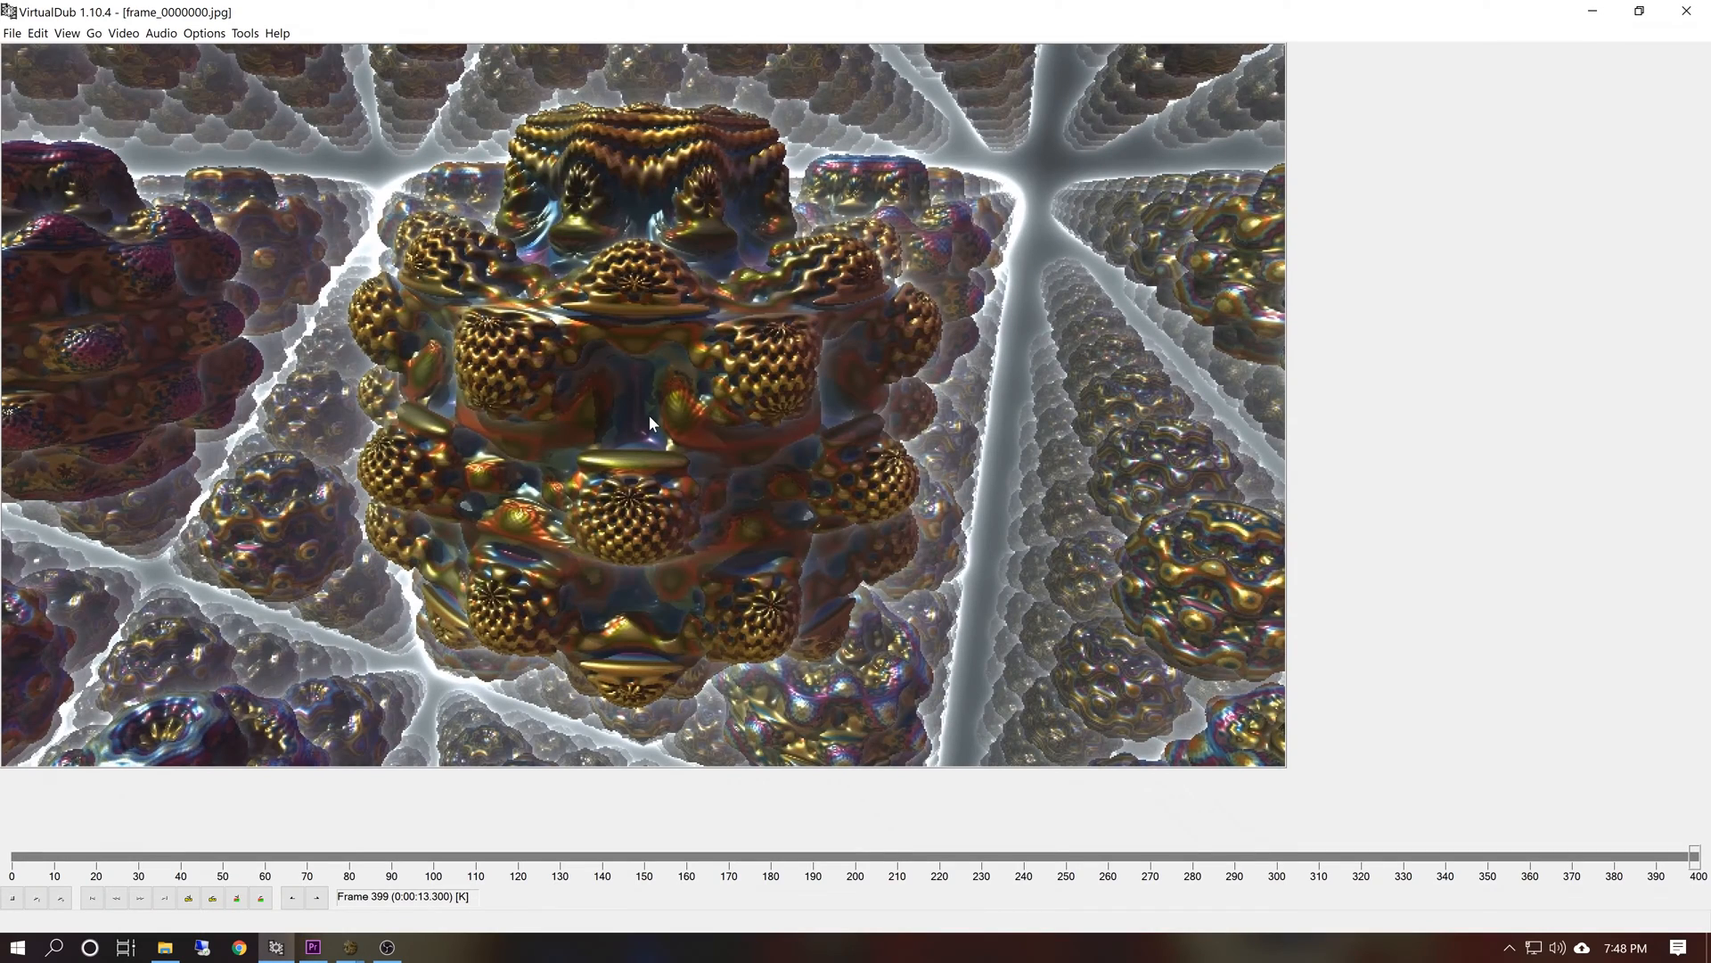
left_click(1592, 11)
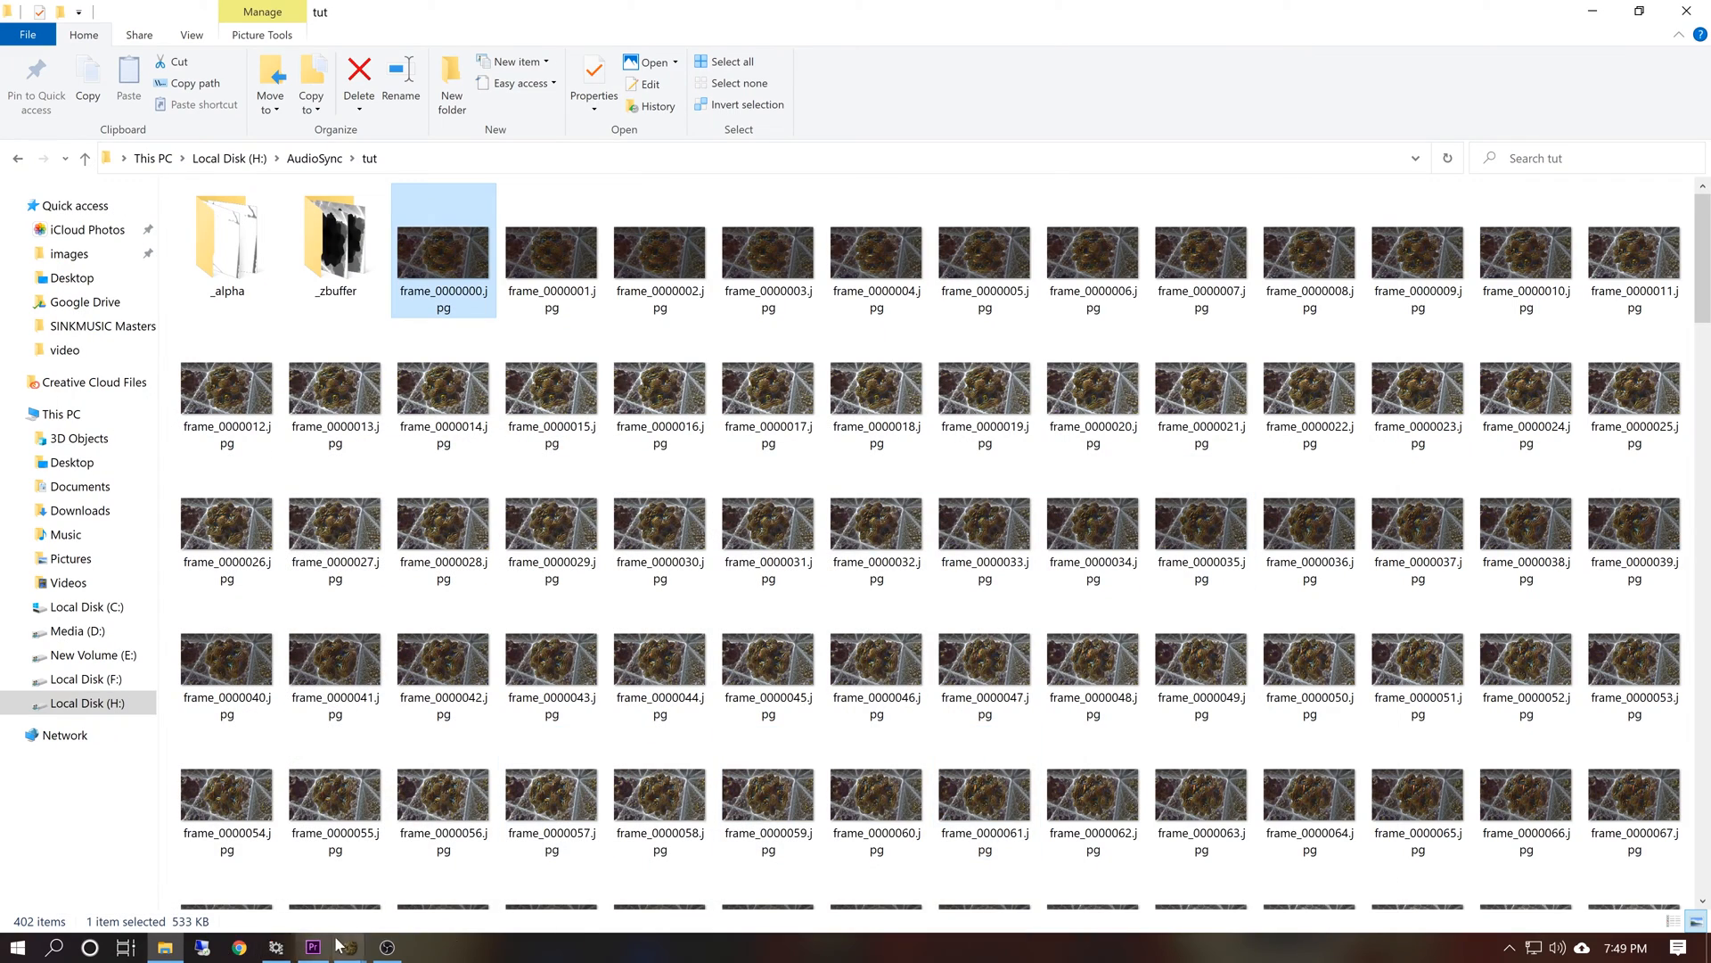
Switch back to Mandelbulber and add a sphere primitive to the Mandelbulb scene
mouse_move(349, 947)
left_click(425, 886)
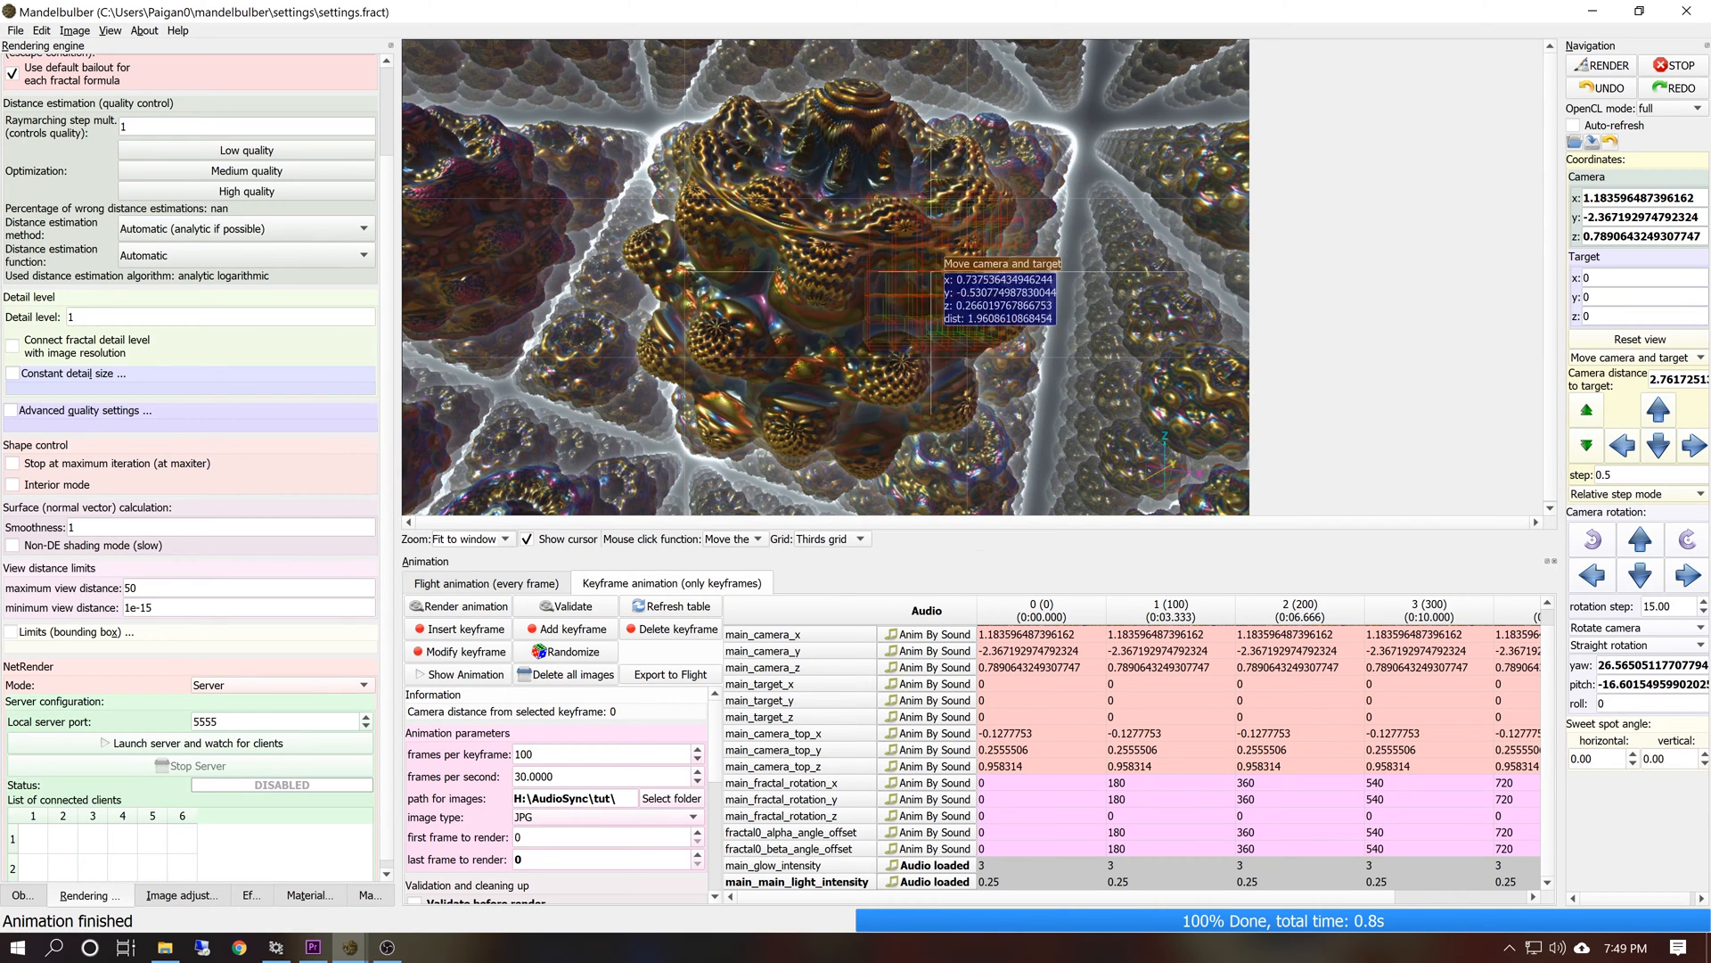
left_click(20, 896)
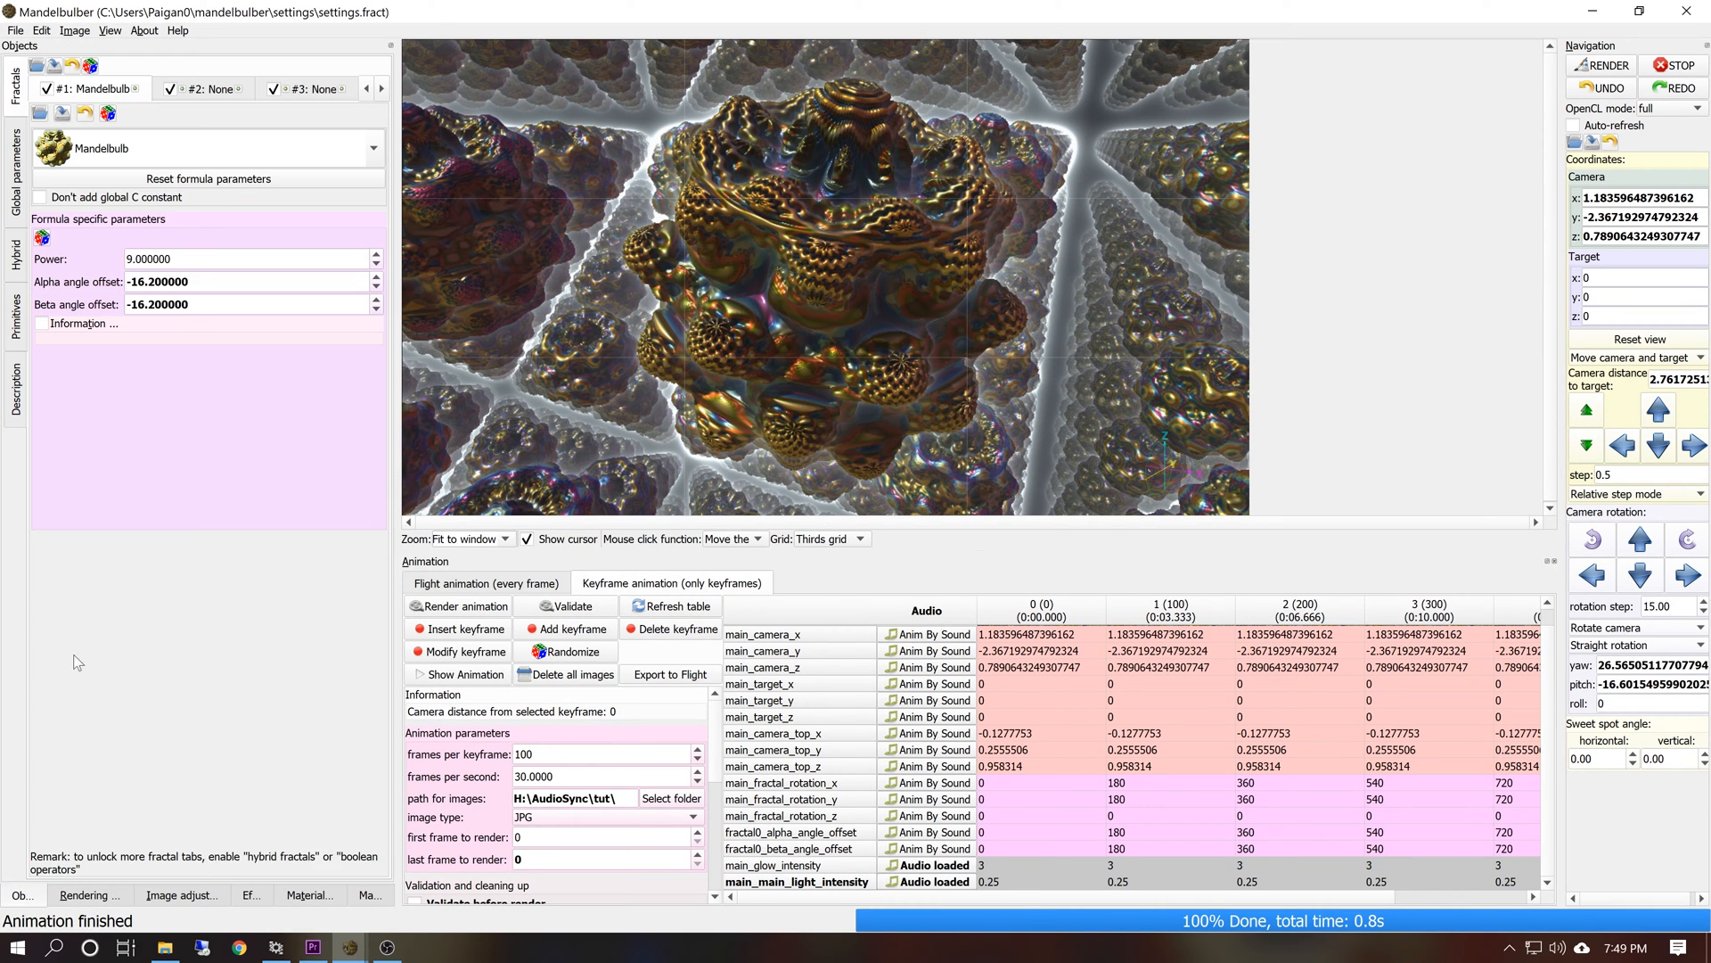
left_click(16, 328)
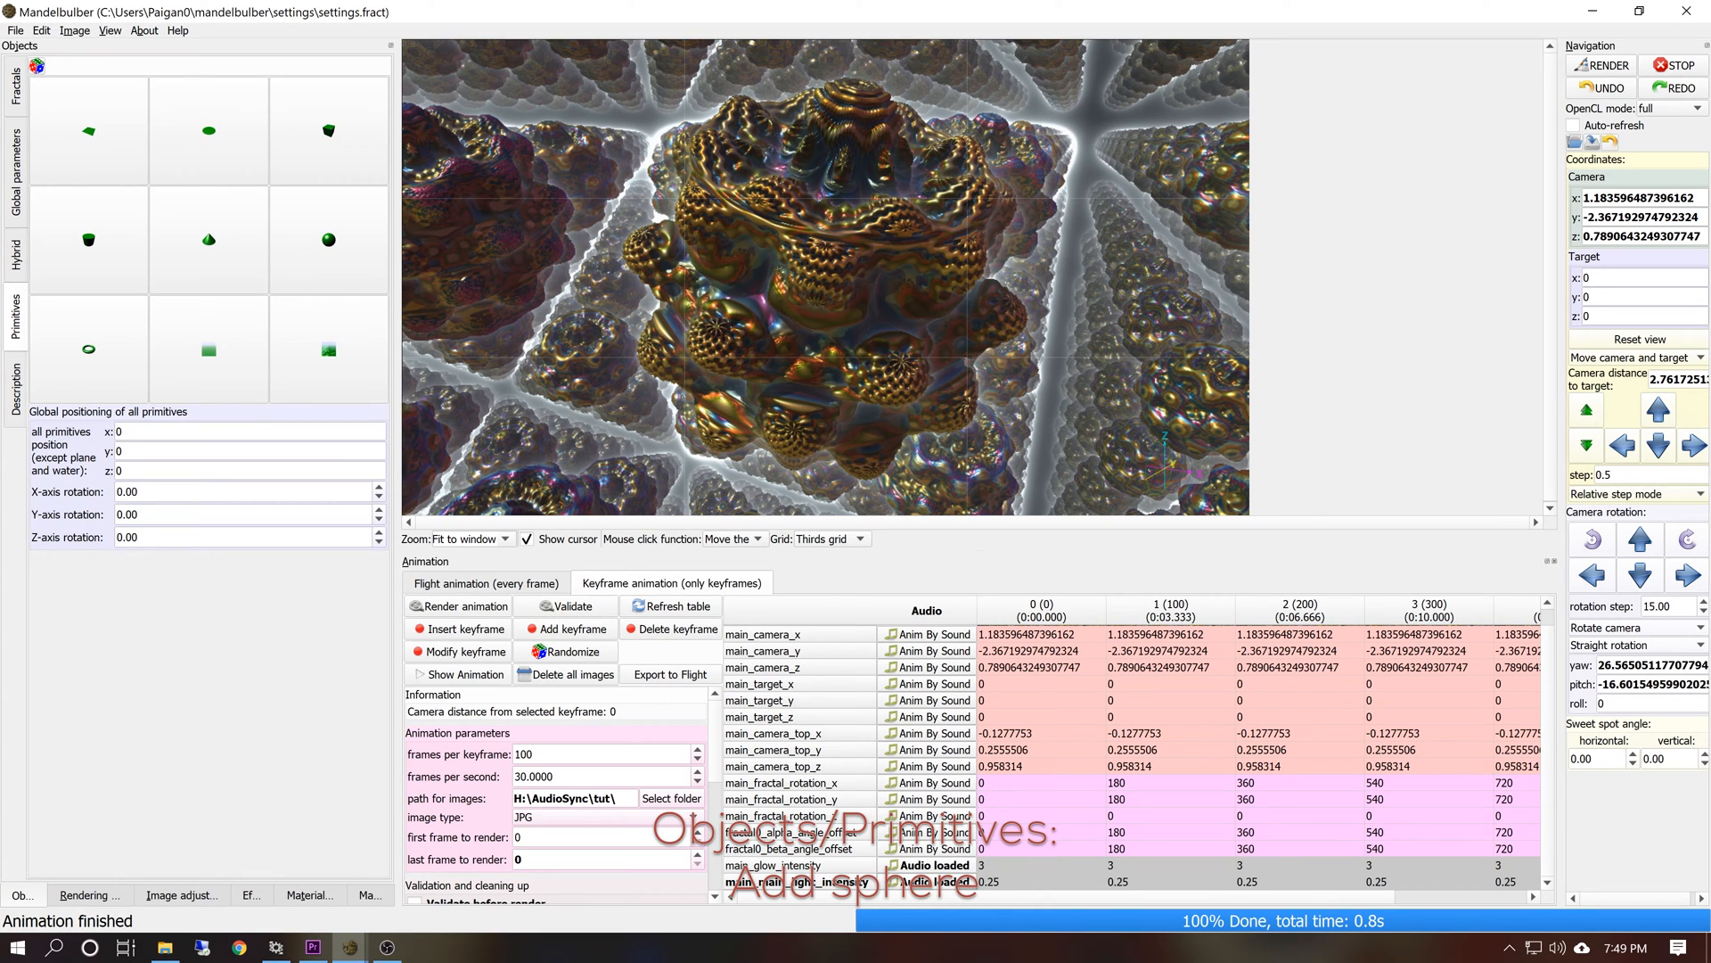
left_click(326, 267)
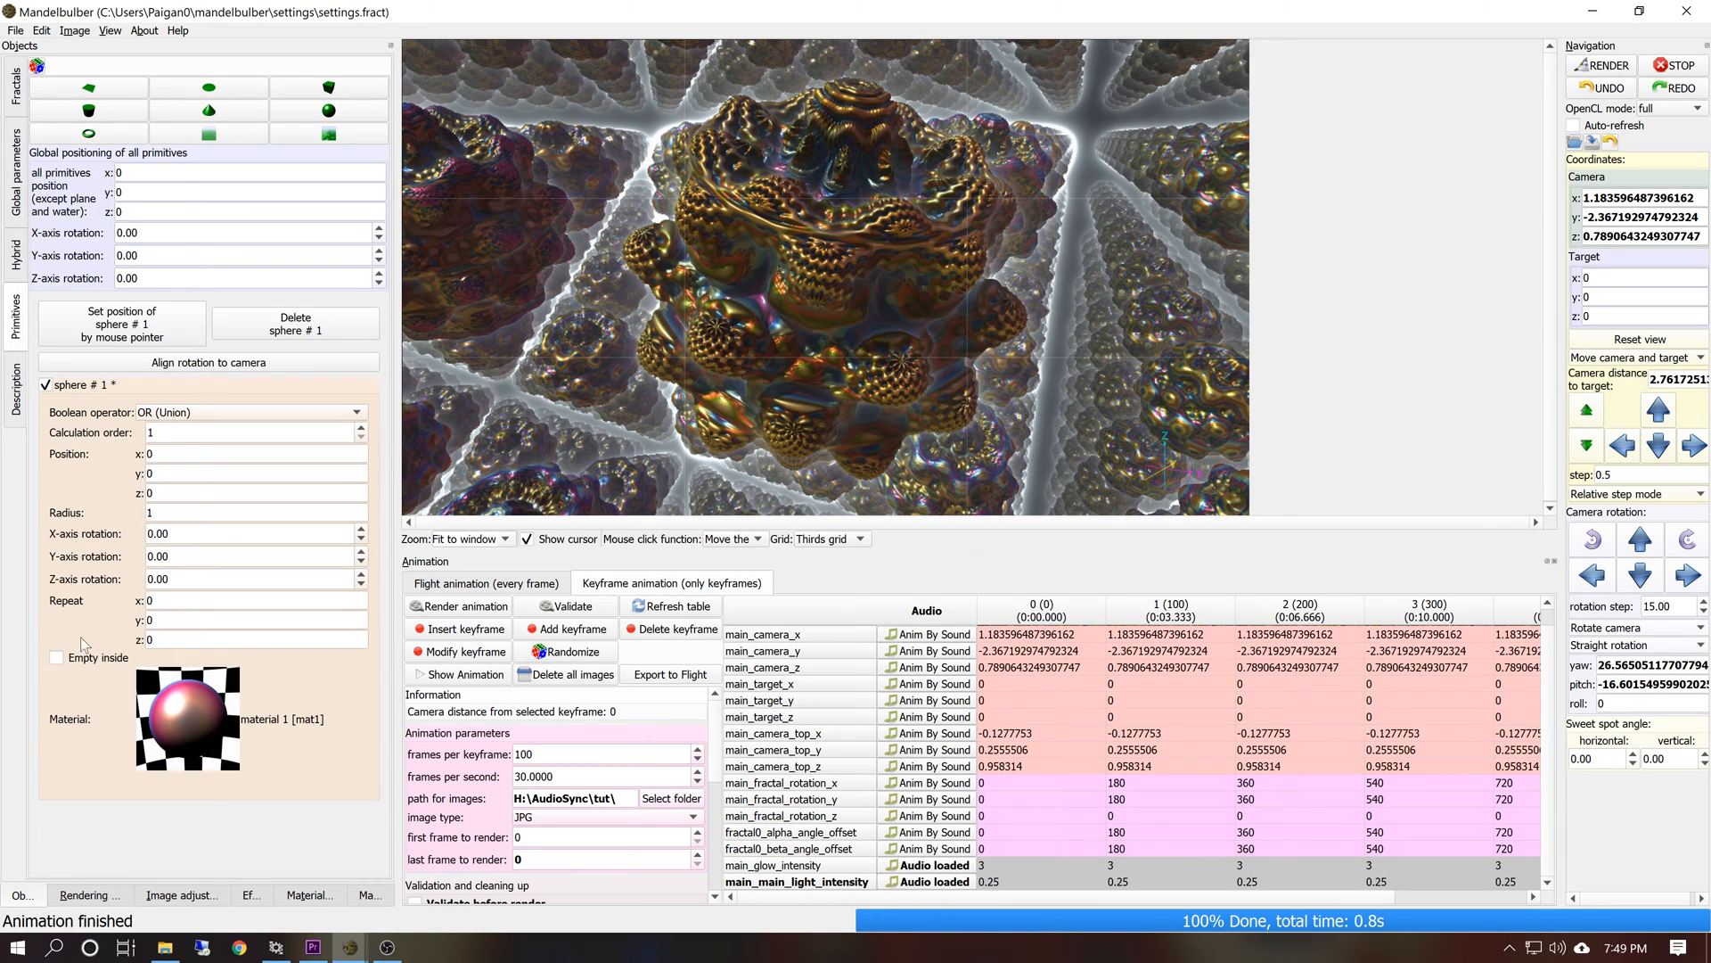
With auto-refresh enabled, place sphere #1 on the Mandelbulb's upper right side and set its radius to 0.25
left_click(116, 331)
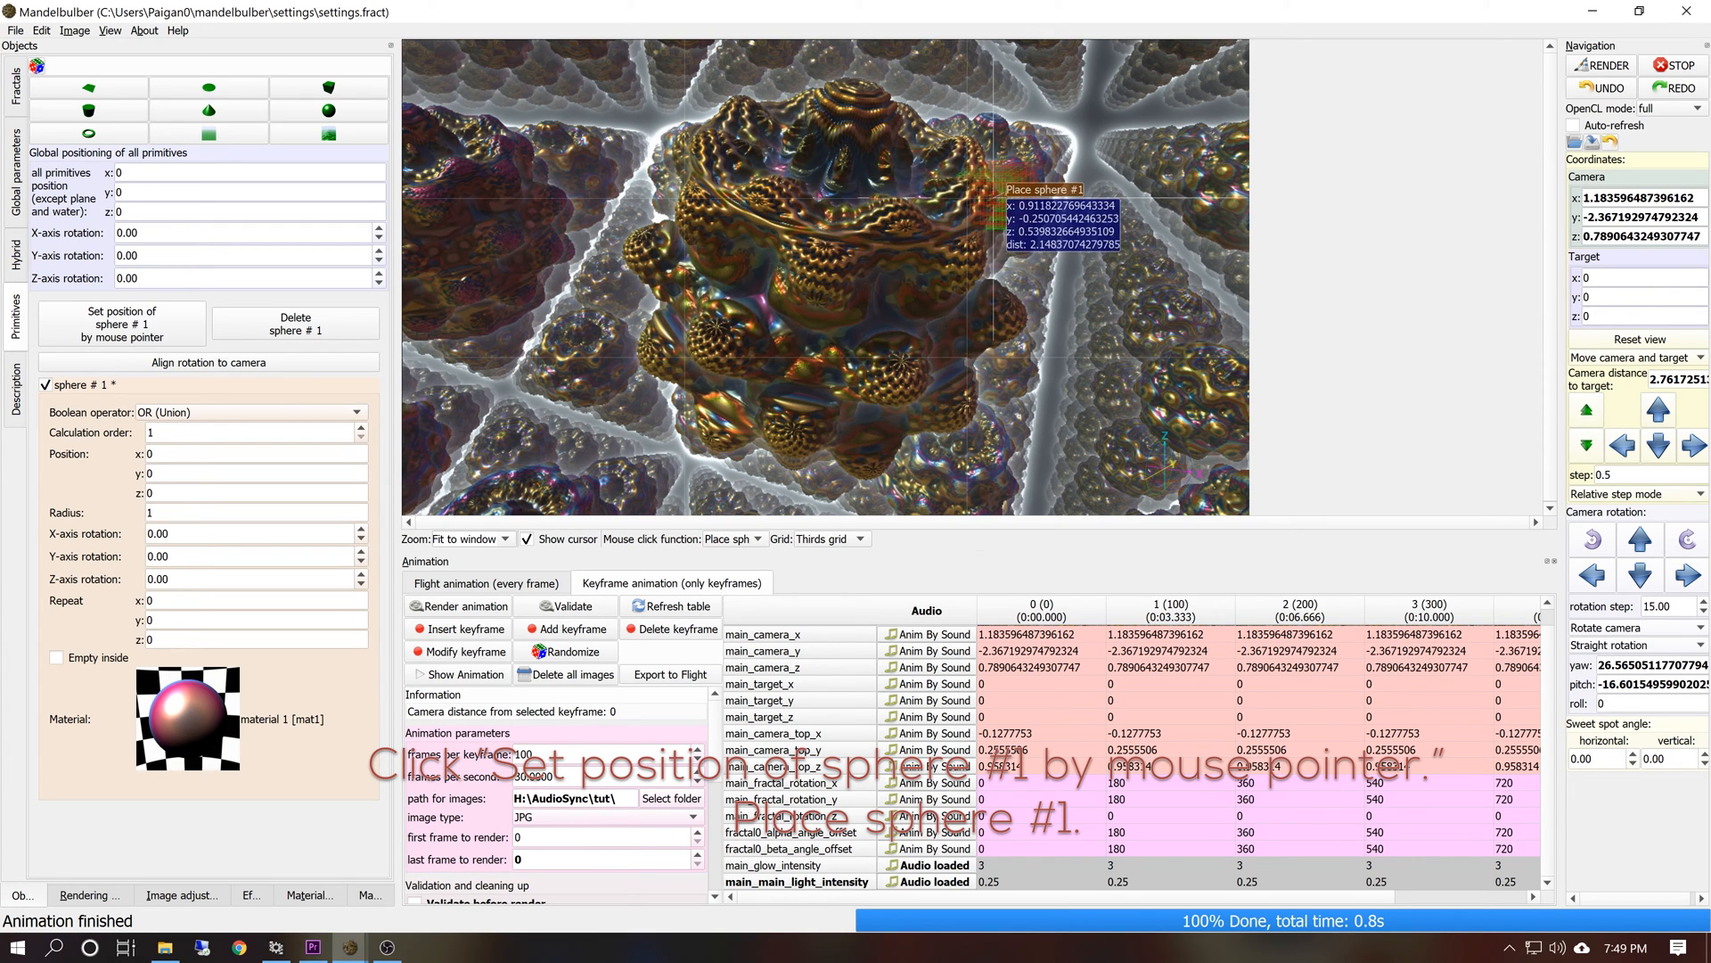
left_click(1613, 127)
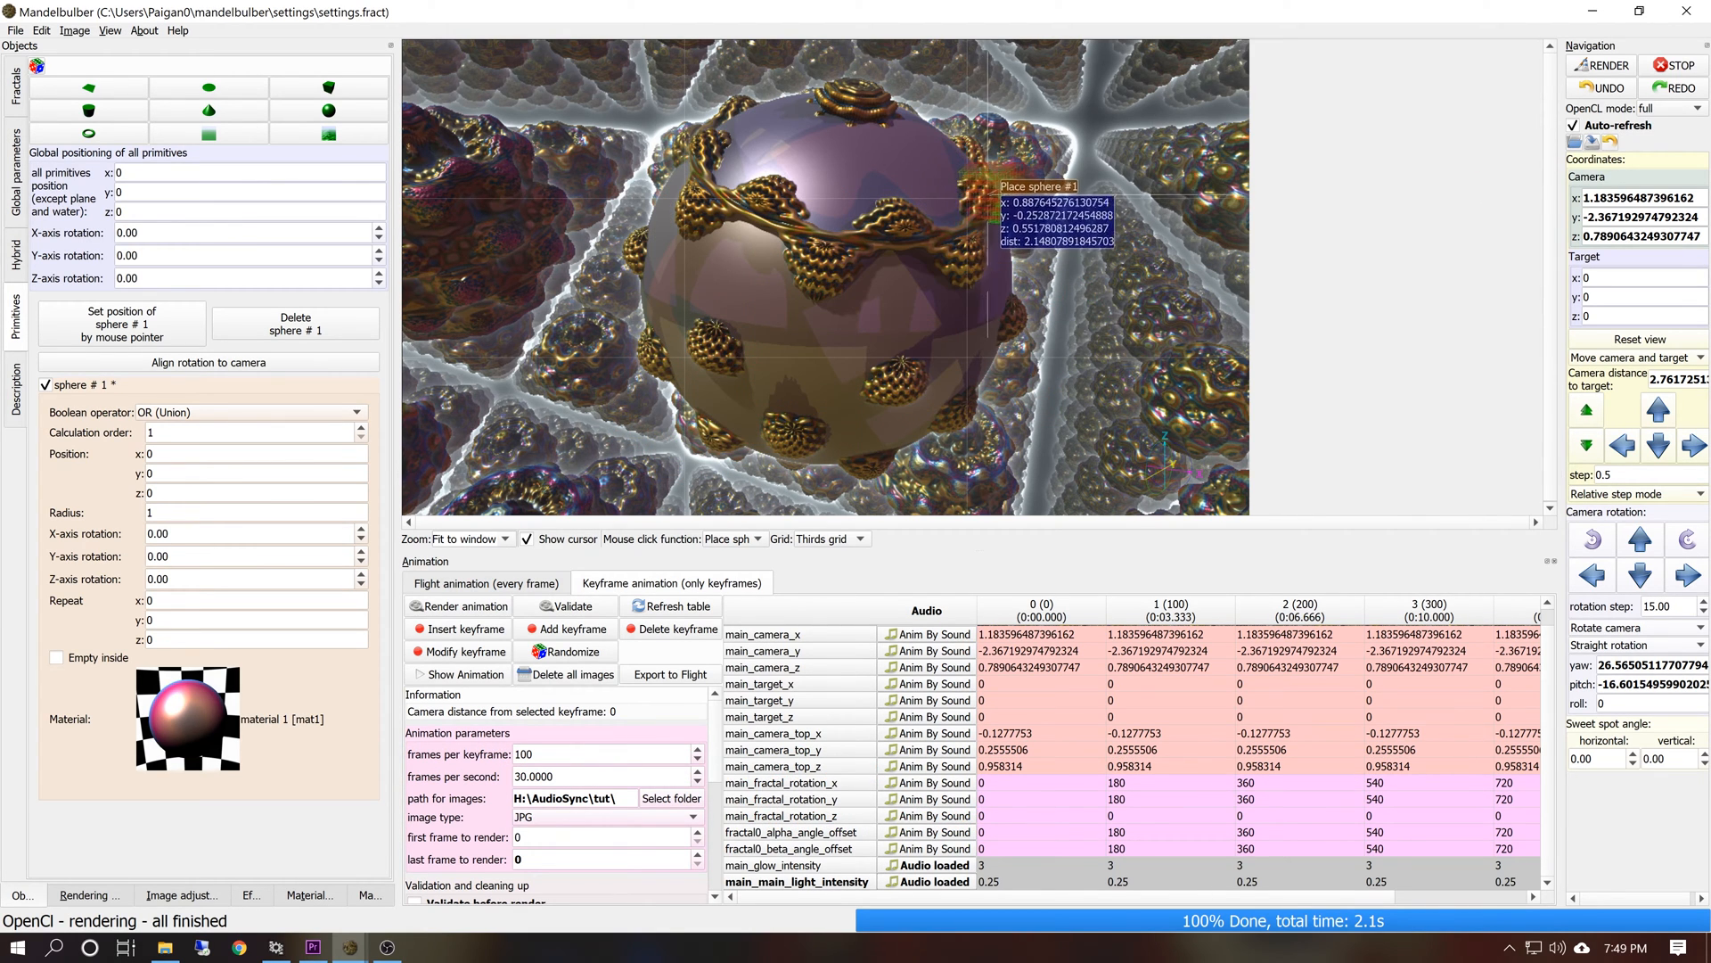
left_click(980, 187)
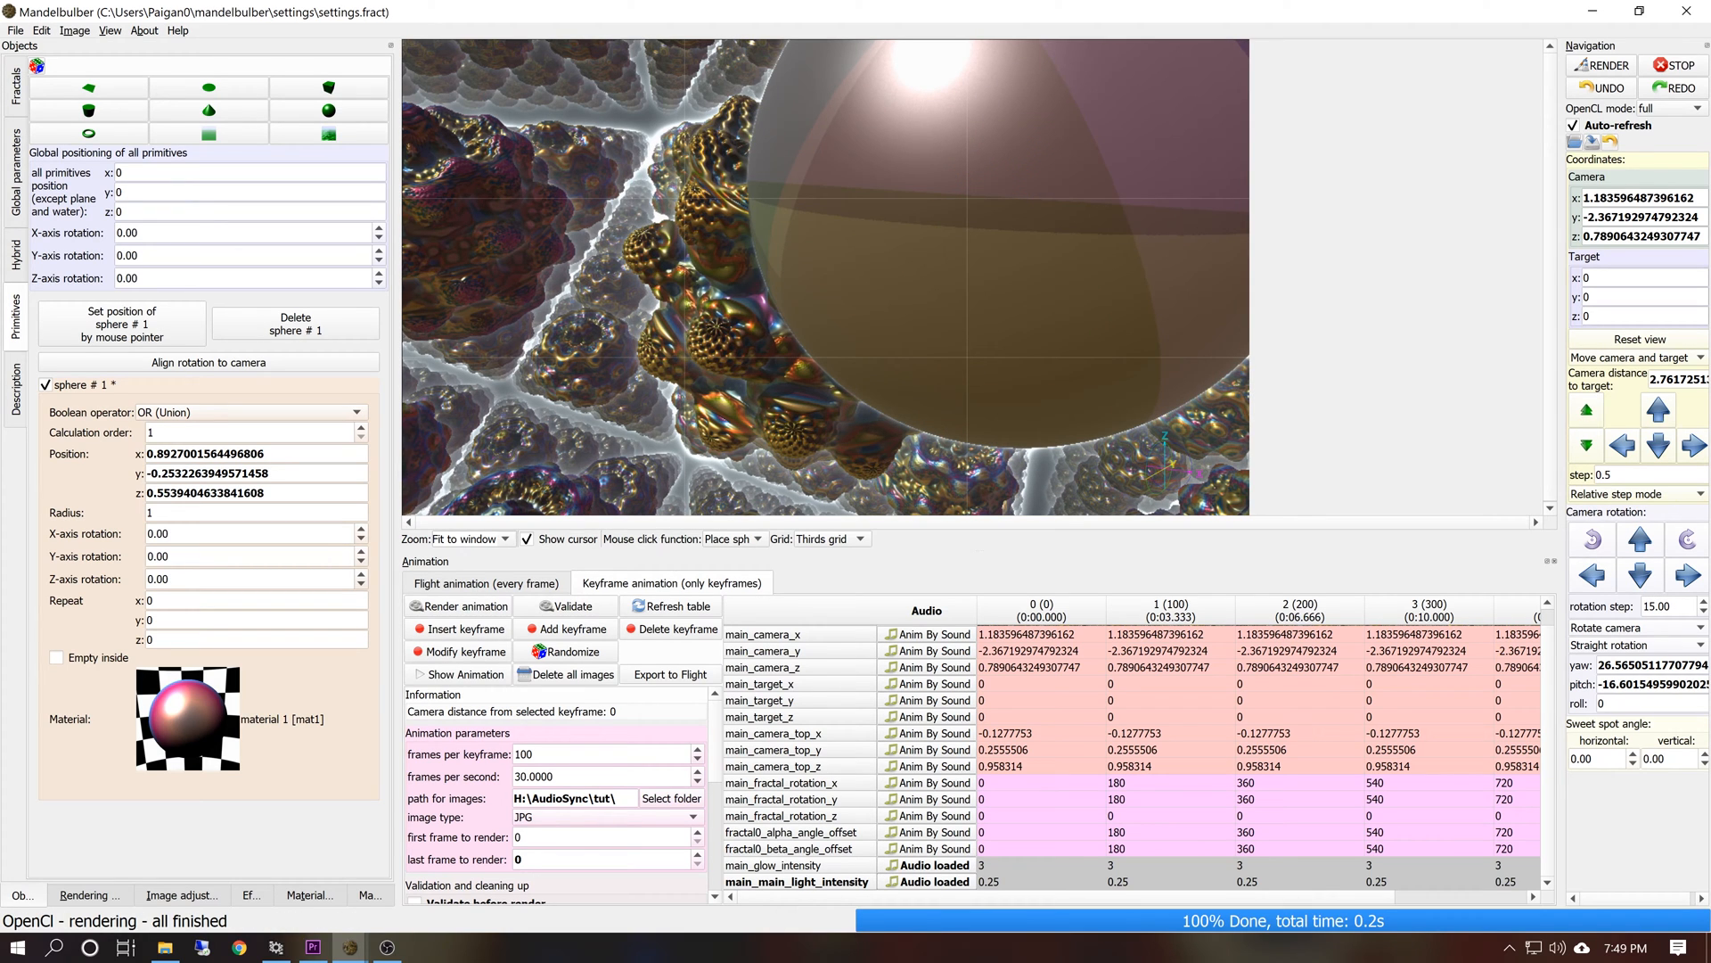
left_click(209, 513)
left_click(315, 546)
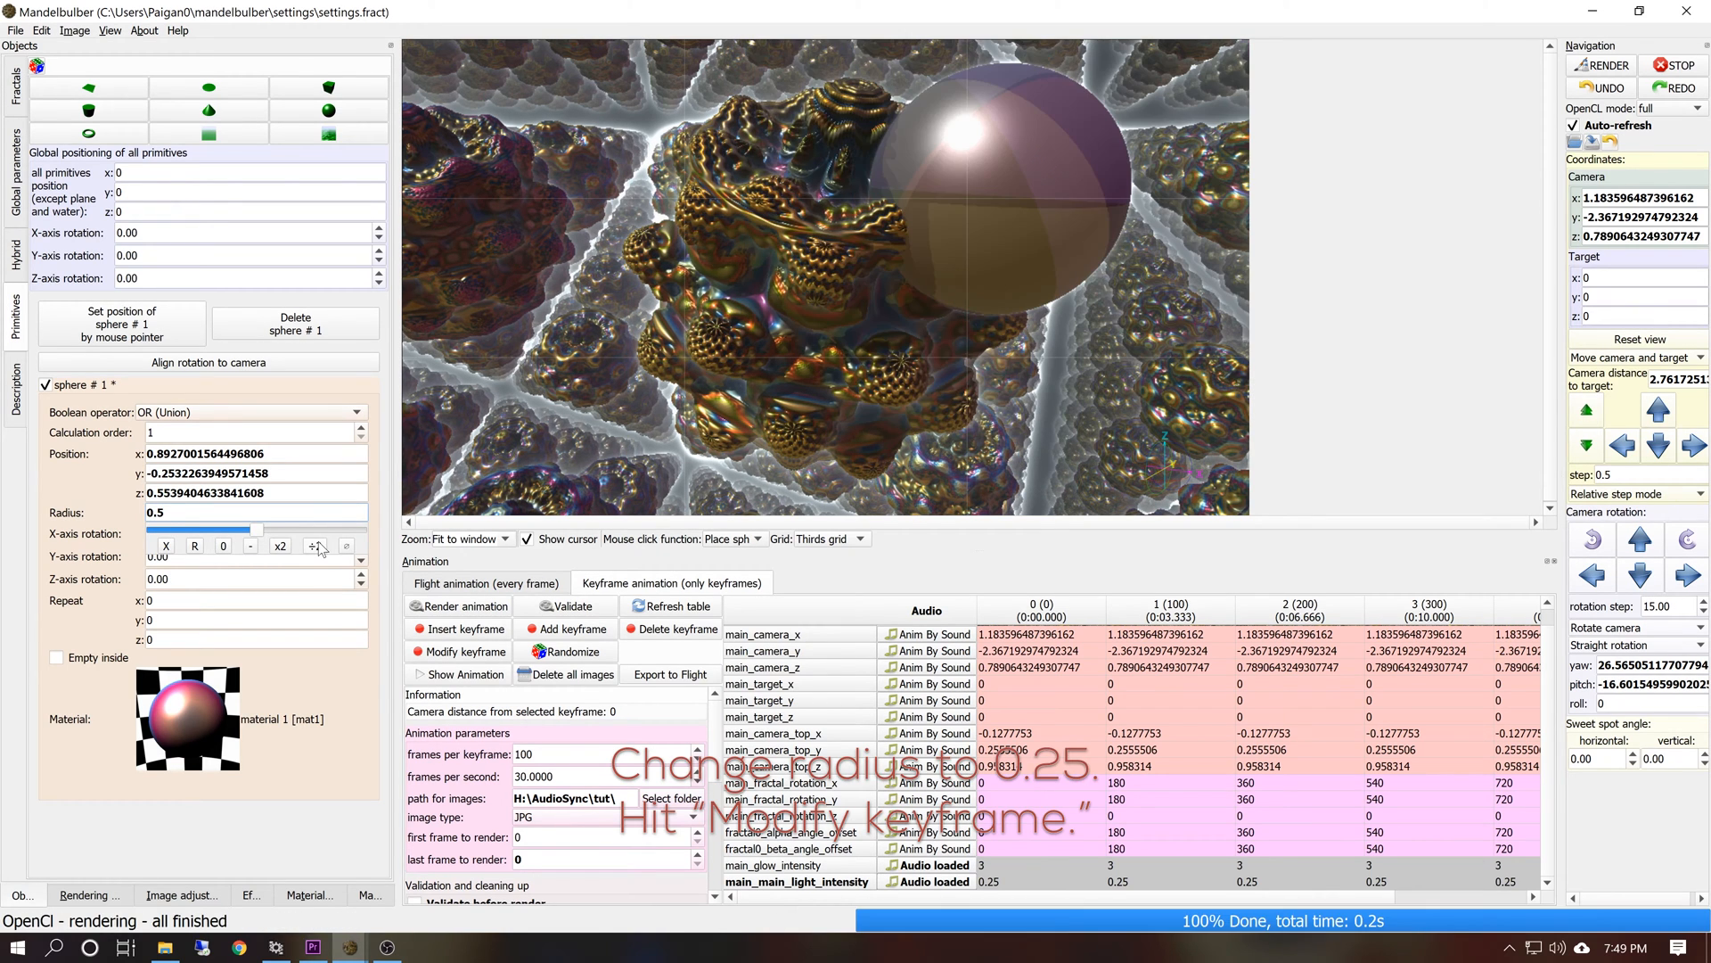
left_click(315, 546)
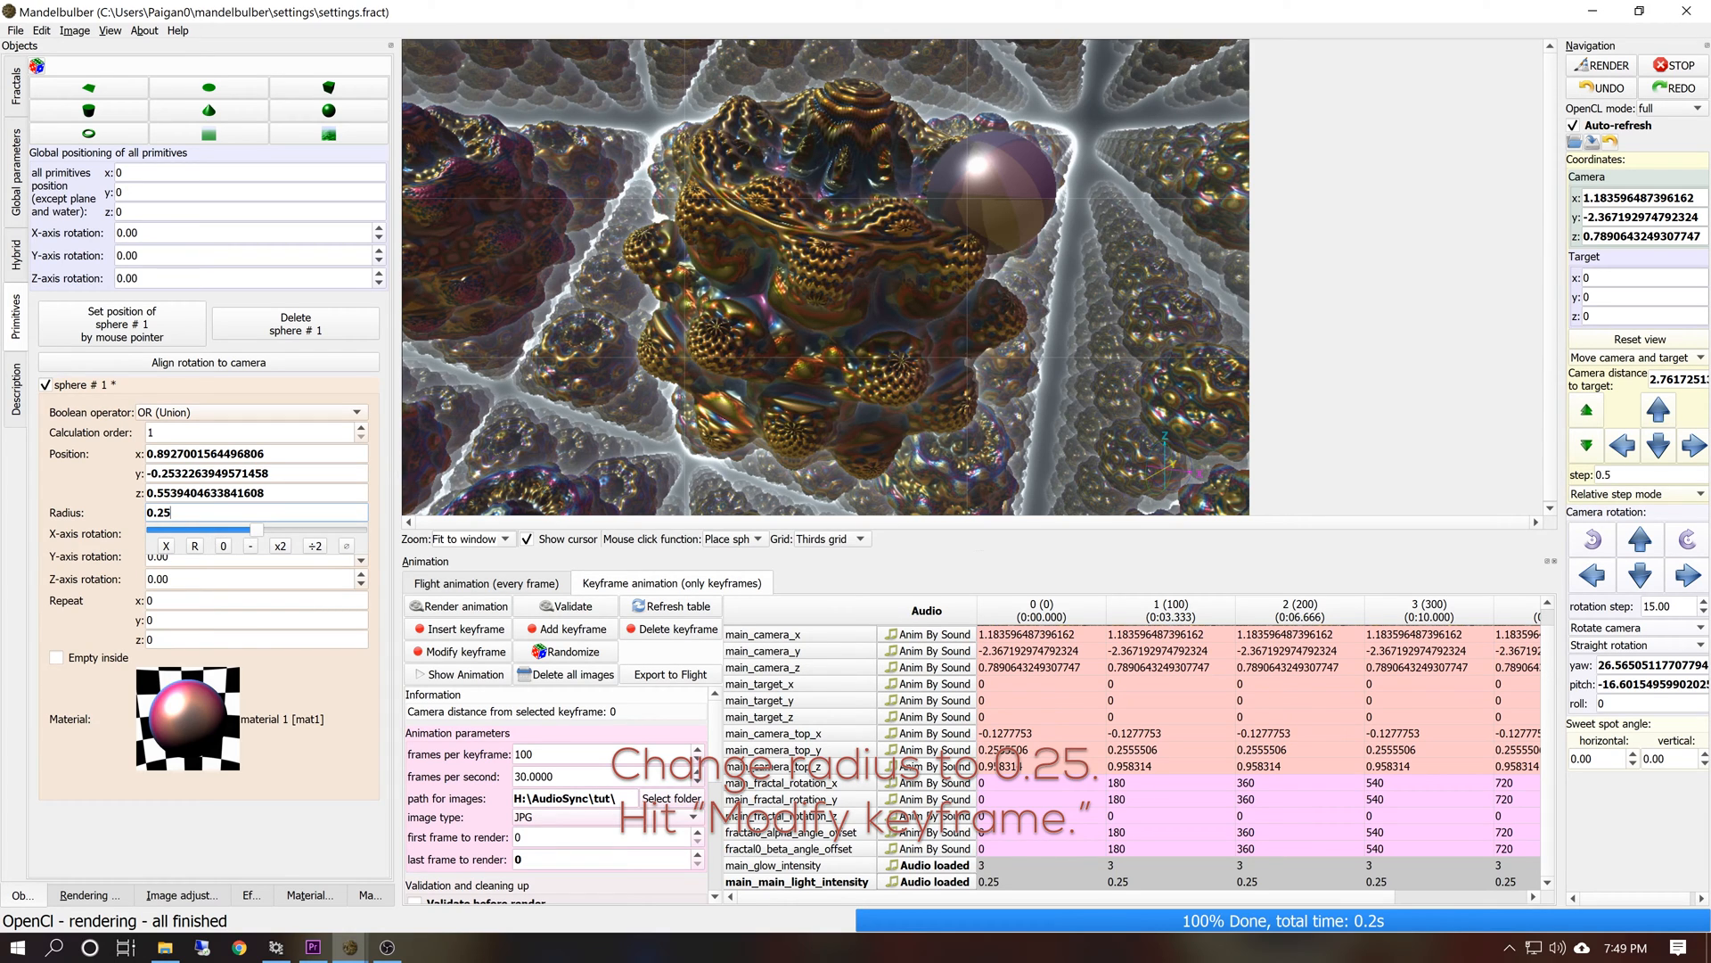
Add the position and radius of sphere #1 to the keyframe animation
right_click(200, 474)
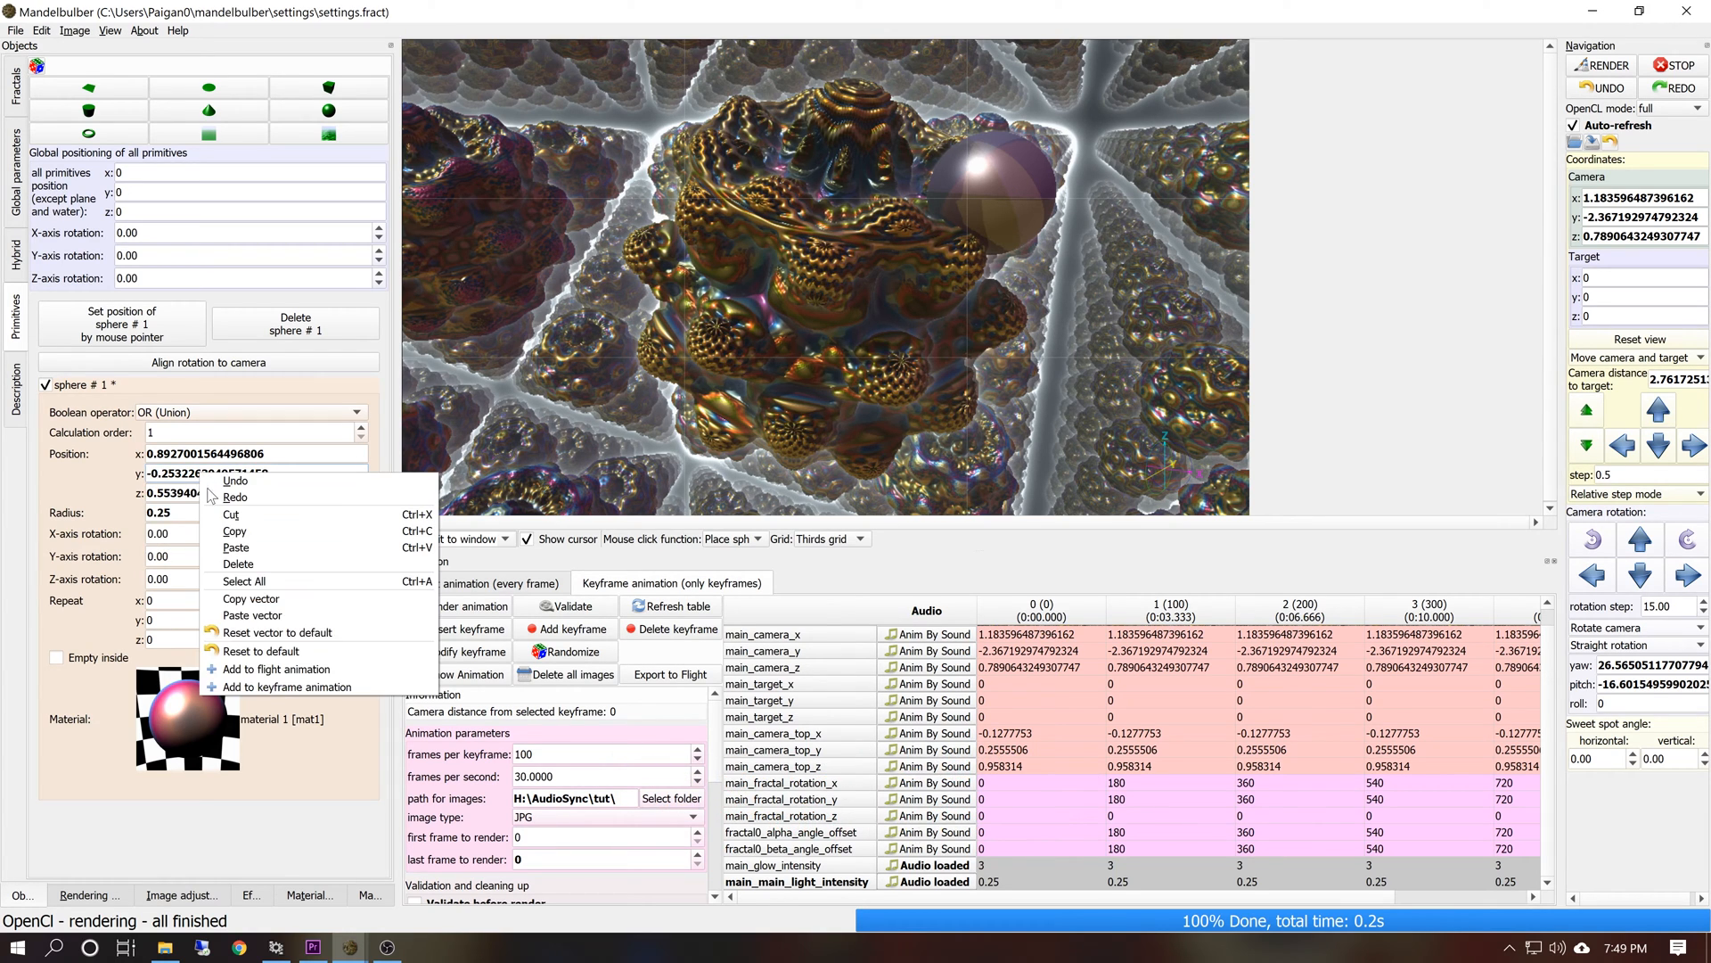
left_click(292, 693)
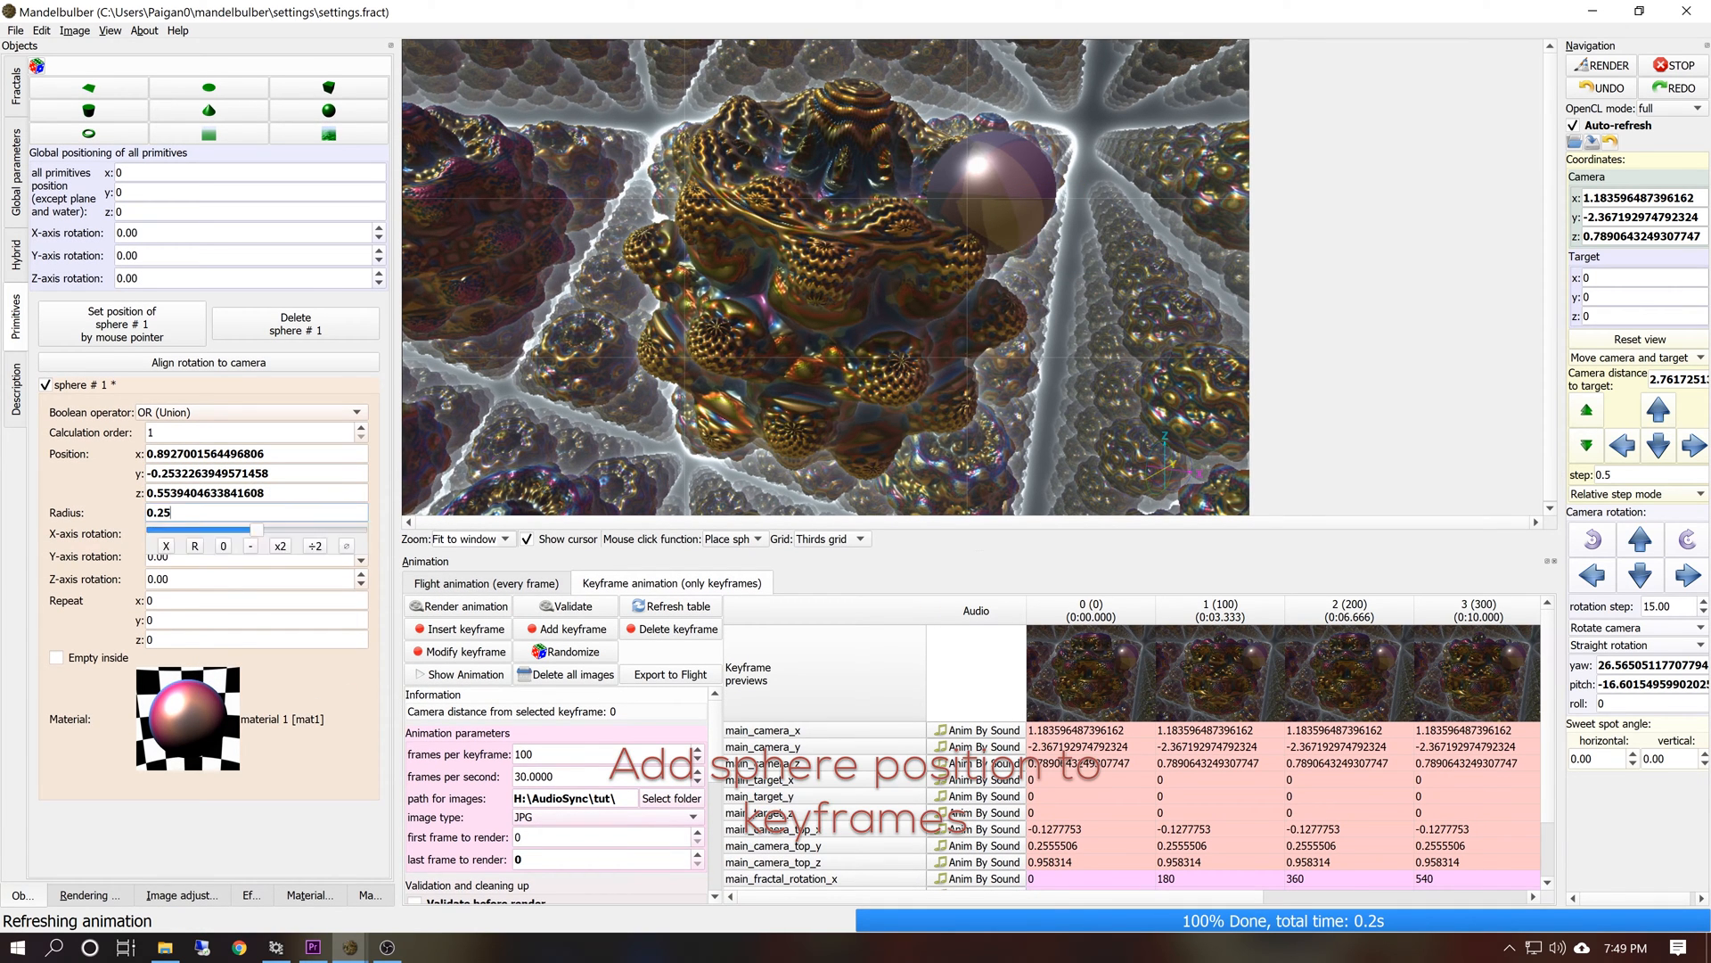
right_click(157, 513)
left_click(234, 675)
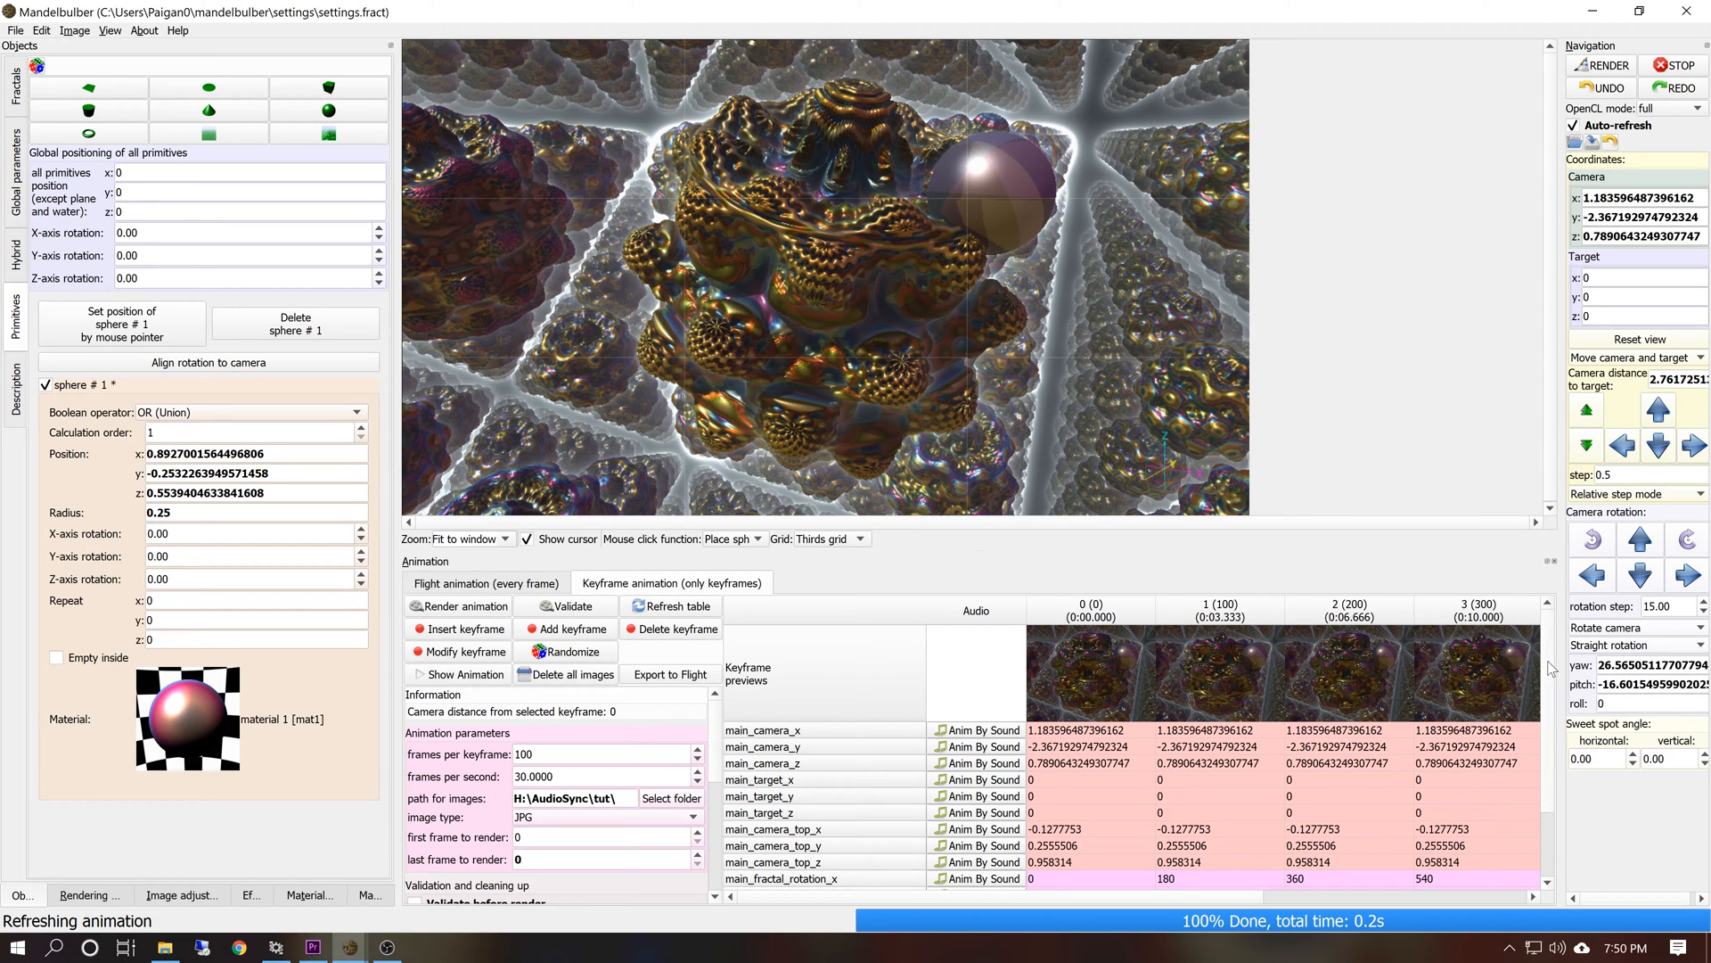
Load 1984 12-17-13.wav as the audio file controlling main_primitive_sphere_1_radius
scroll(1553, 740, "down", 2)
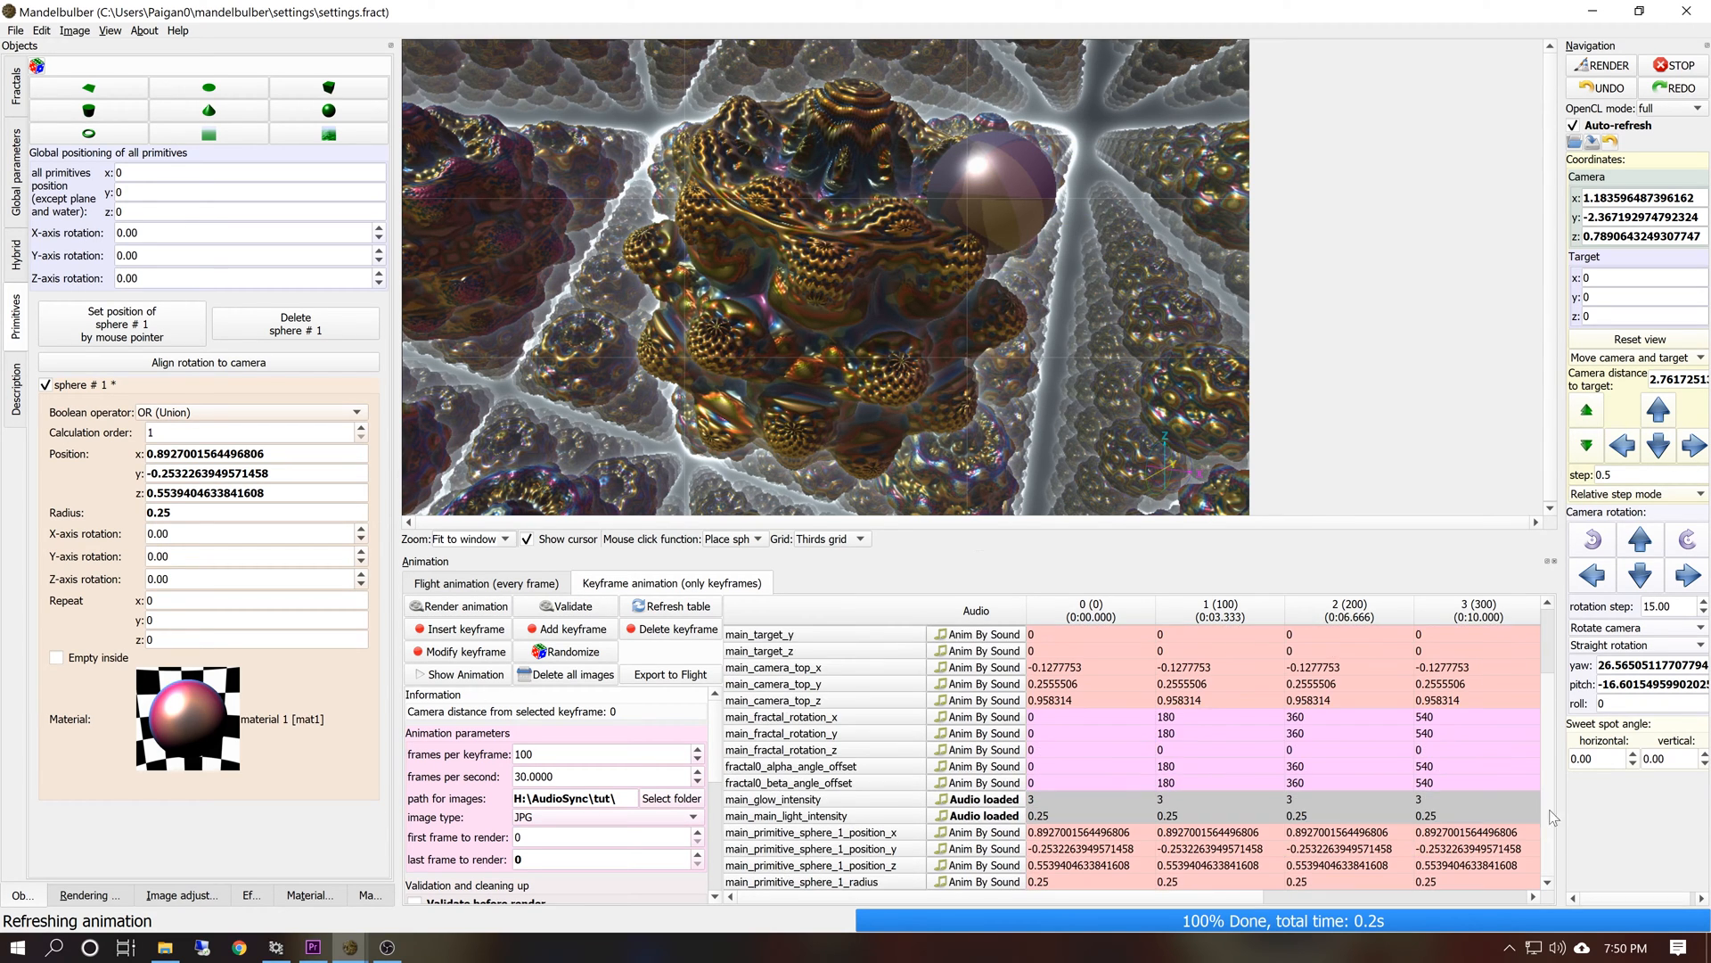
left_click(975, 882)
left_click(716, 342)
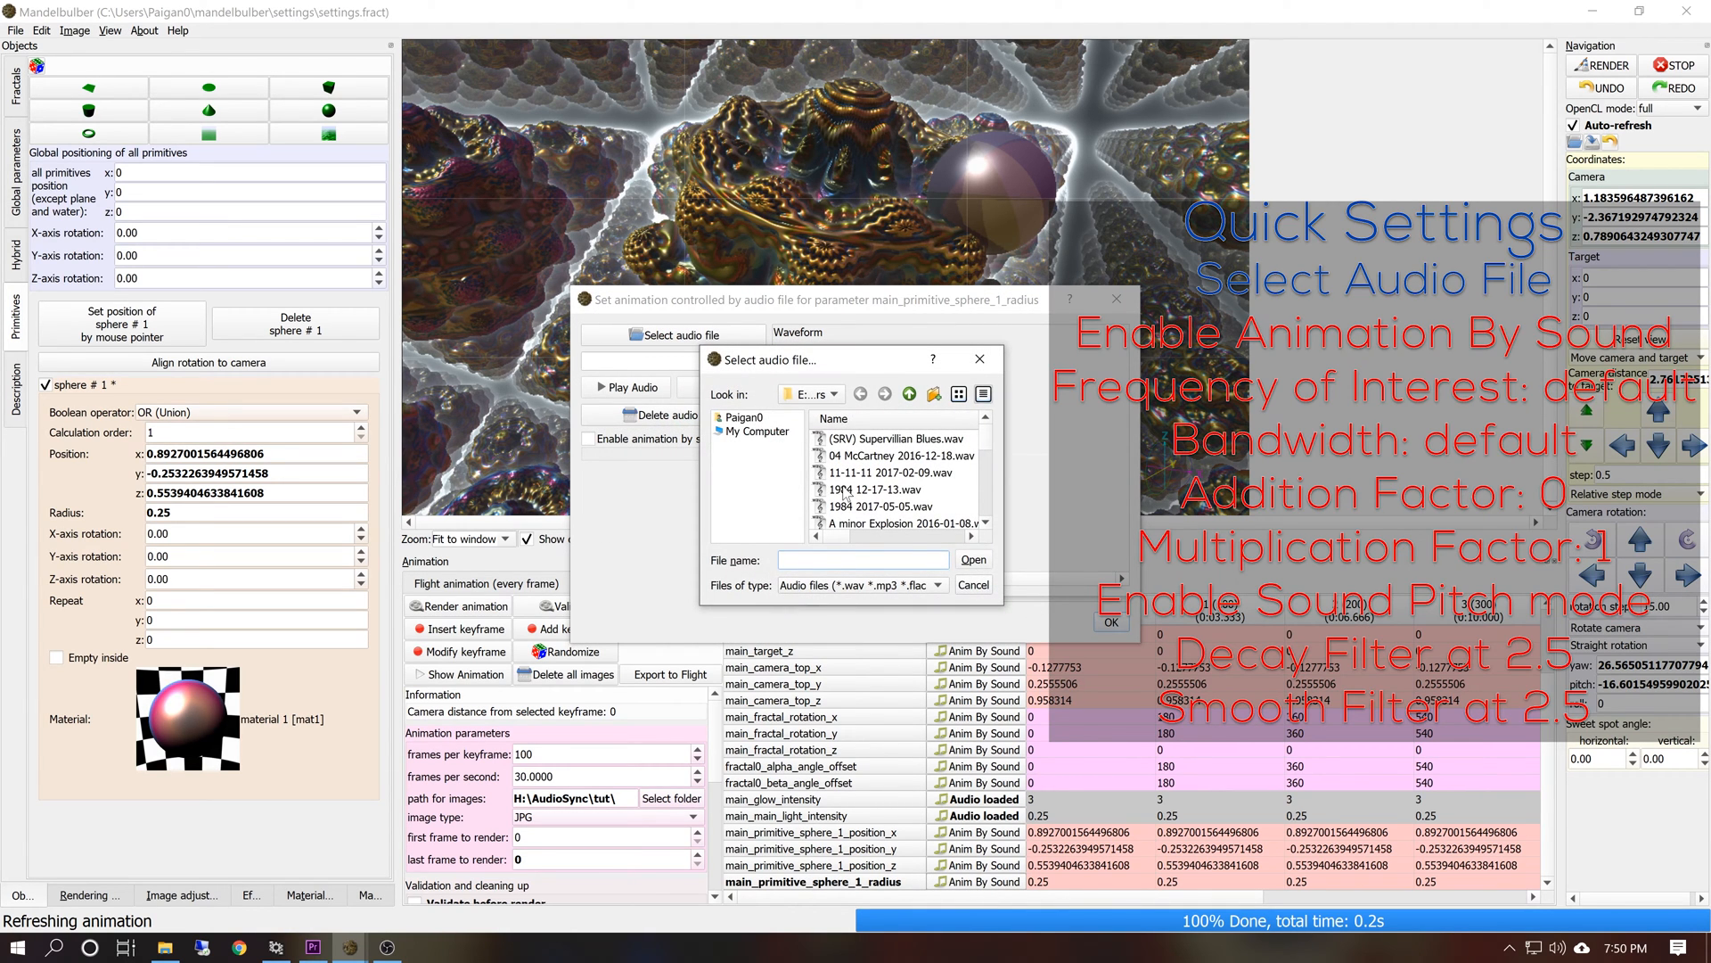
double_click(845, 491)
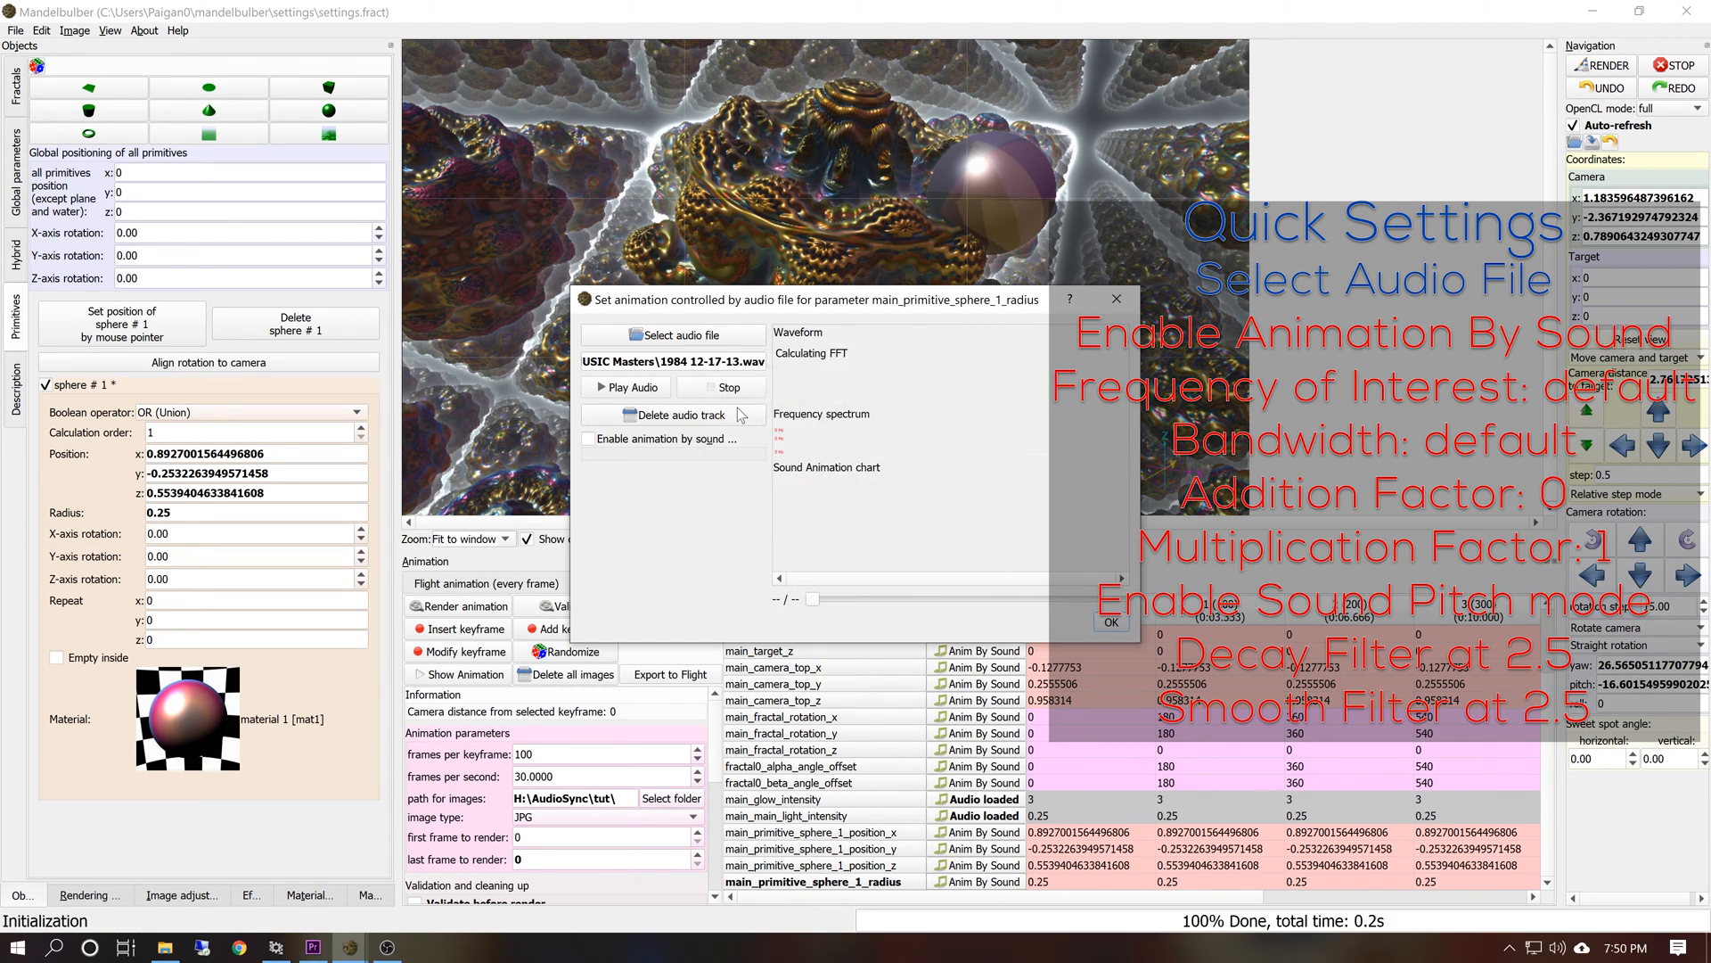
Enable animation by sound in sound pitch mode for the sphere radius, with a decay filter strength of 2.50
left_click(651, 441)
left_click(591, 554)
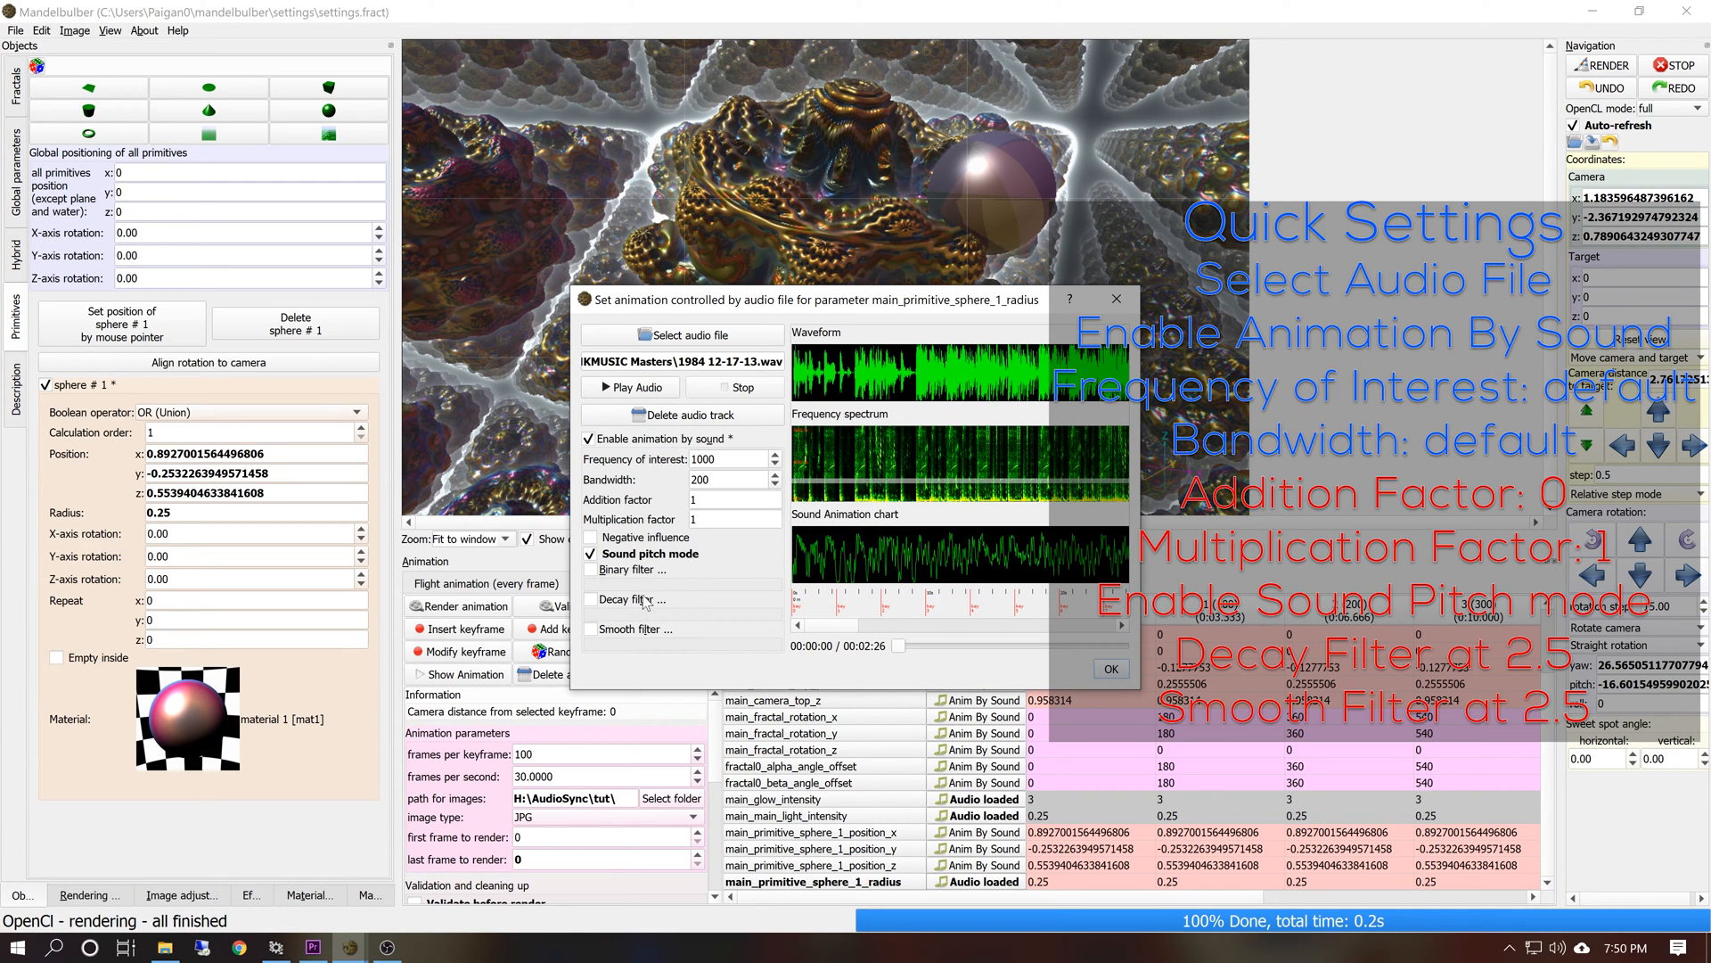
left_click(646, 600)
left_click(747, 618)
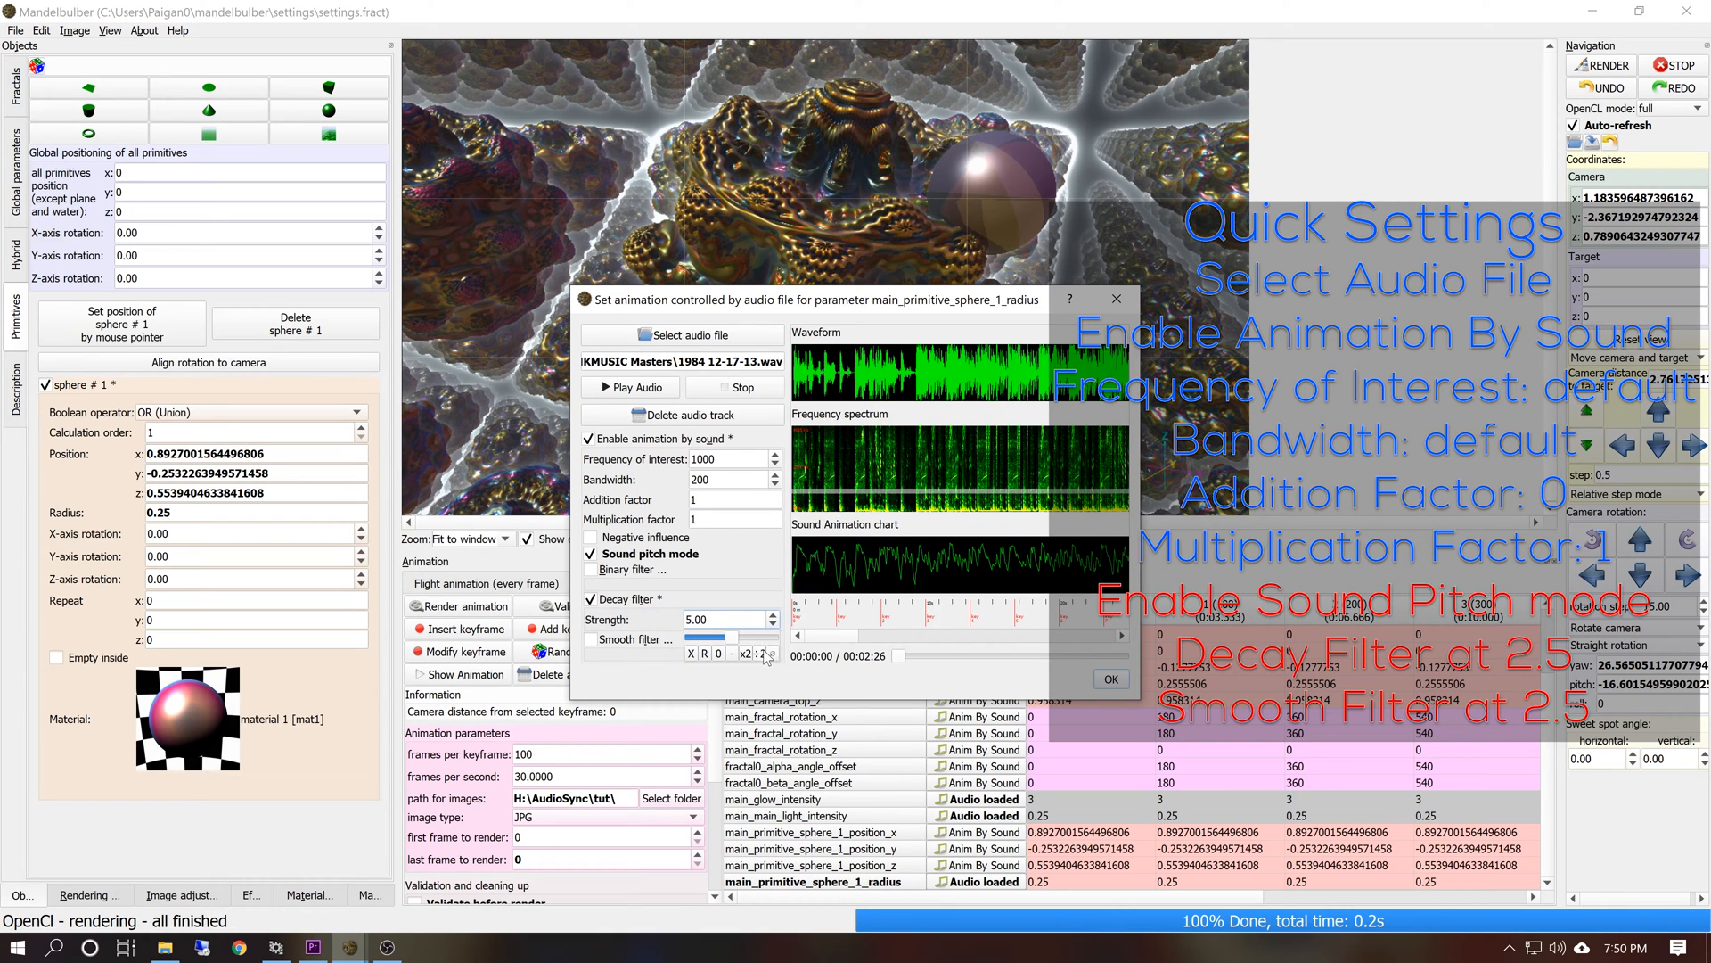
left_click(762, 654)
Enable the smooth filter at strength 2.50 and set the addition factor to 0
left_click(631, 641)
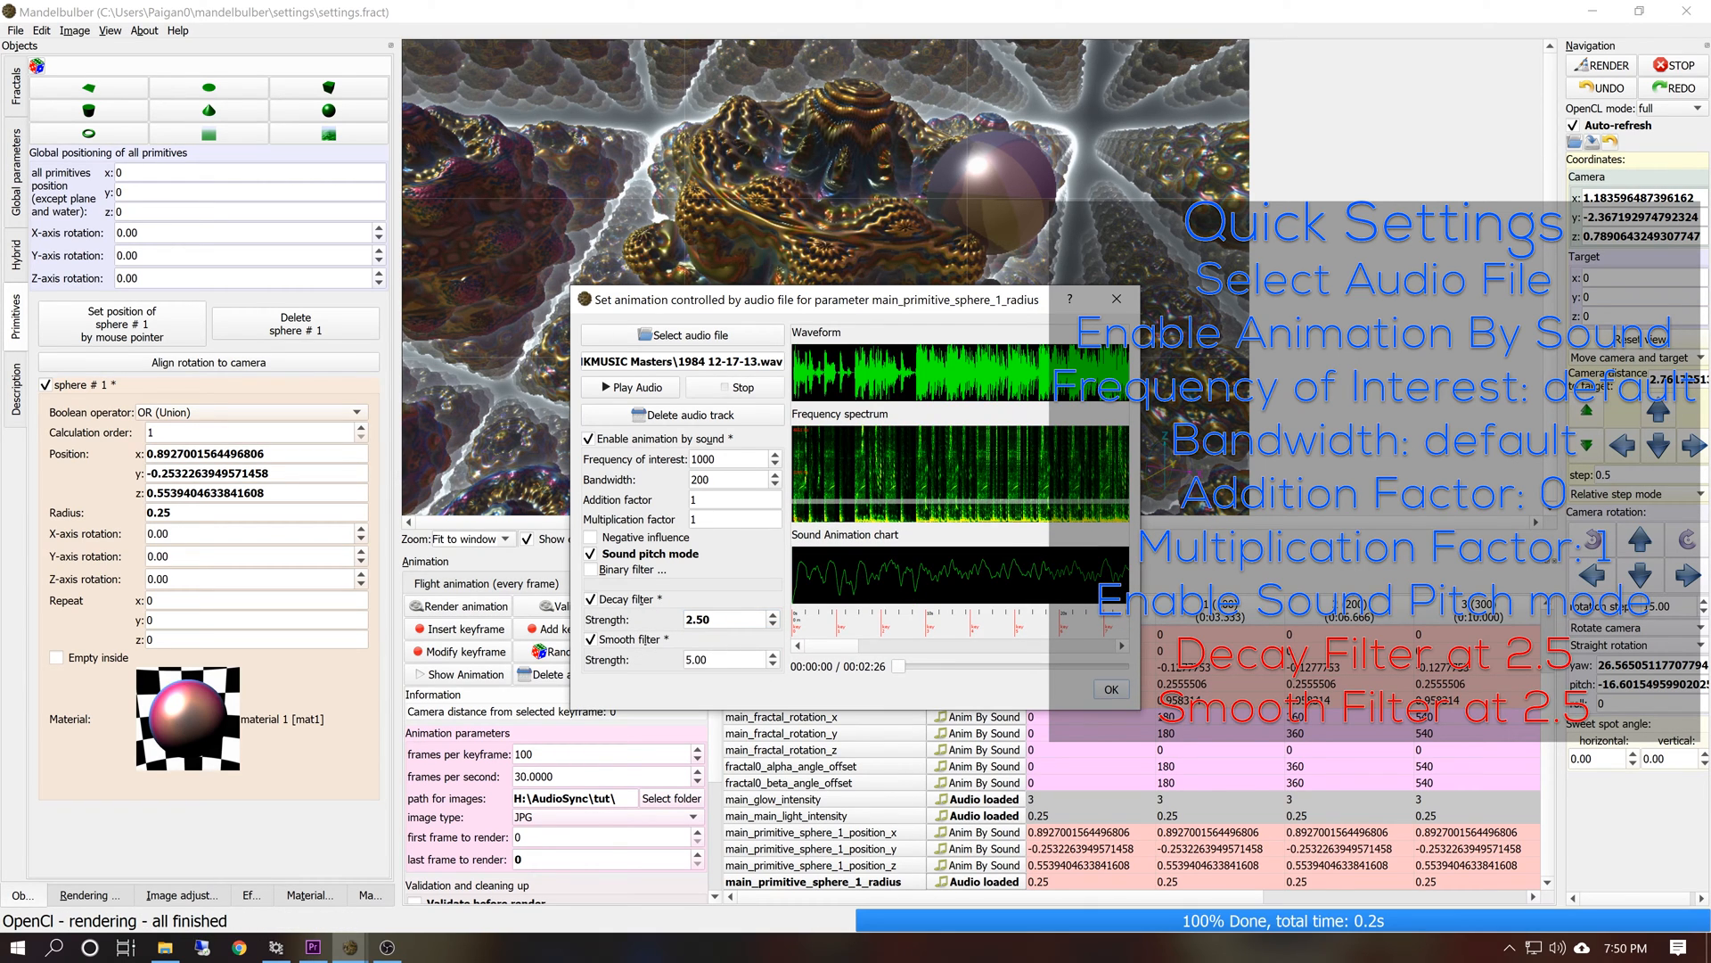
left_click(731, 659)
left_click(760, 695)
double_click(695, 500)
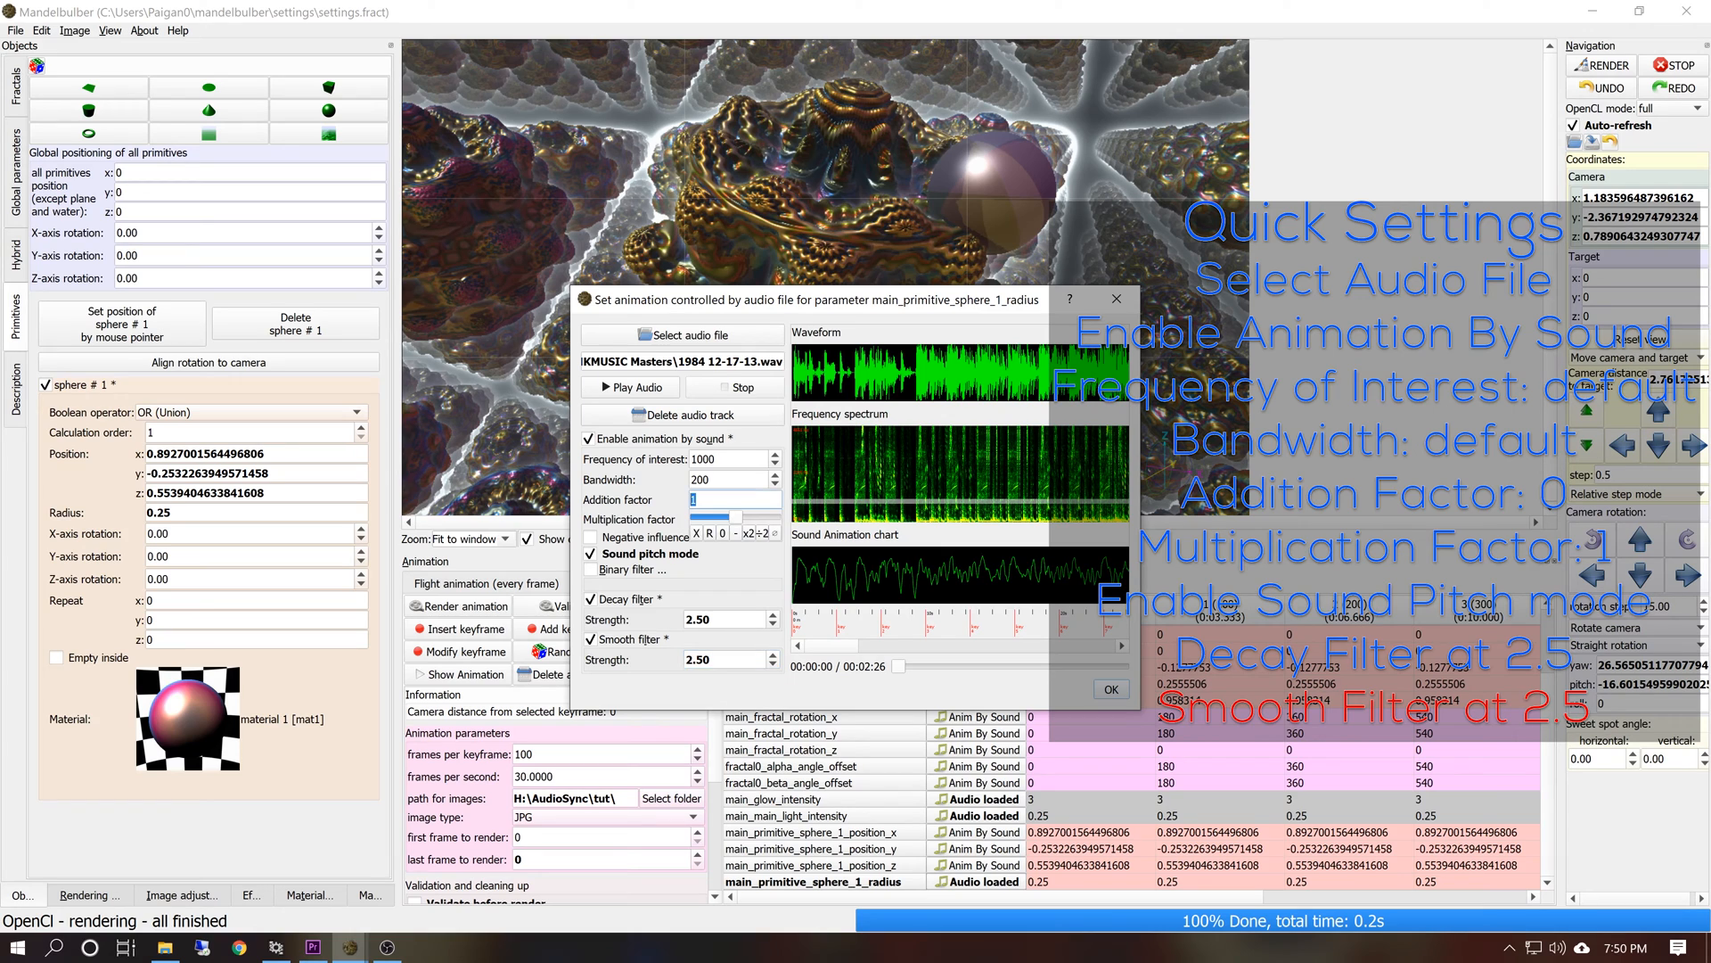
type("0")
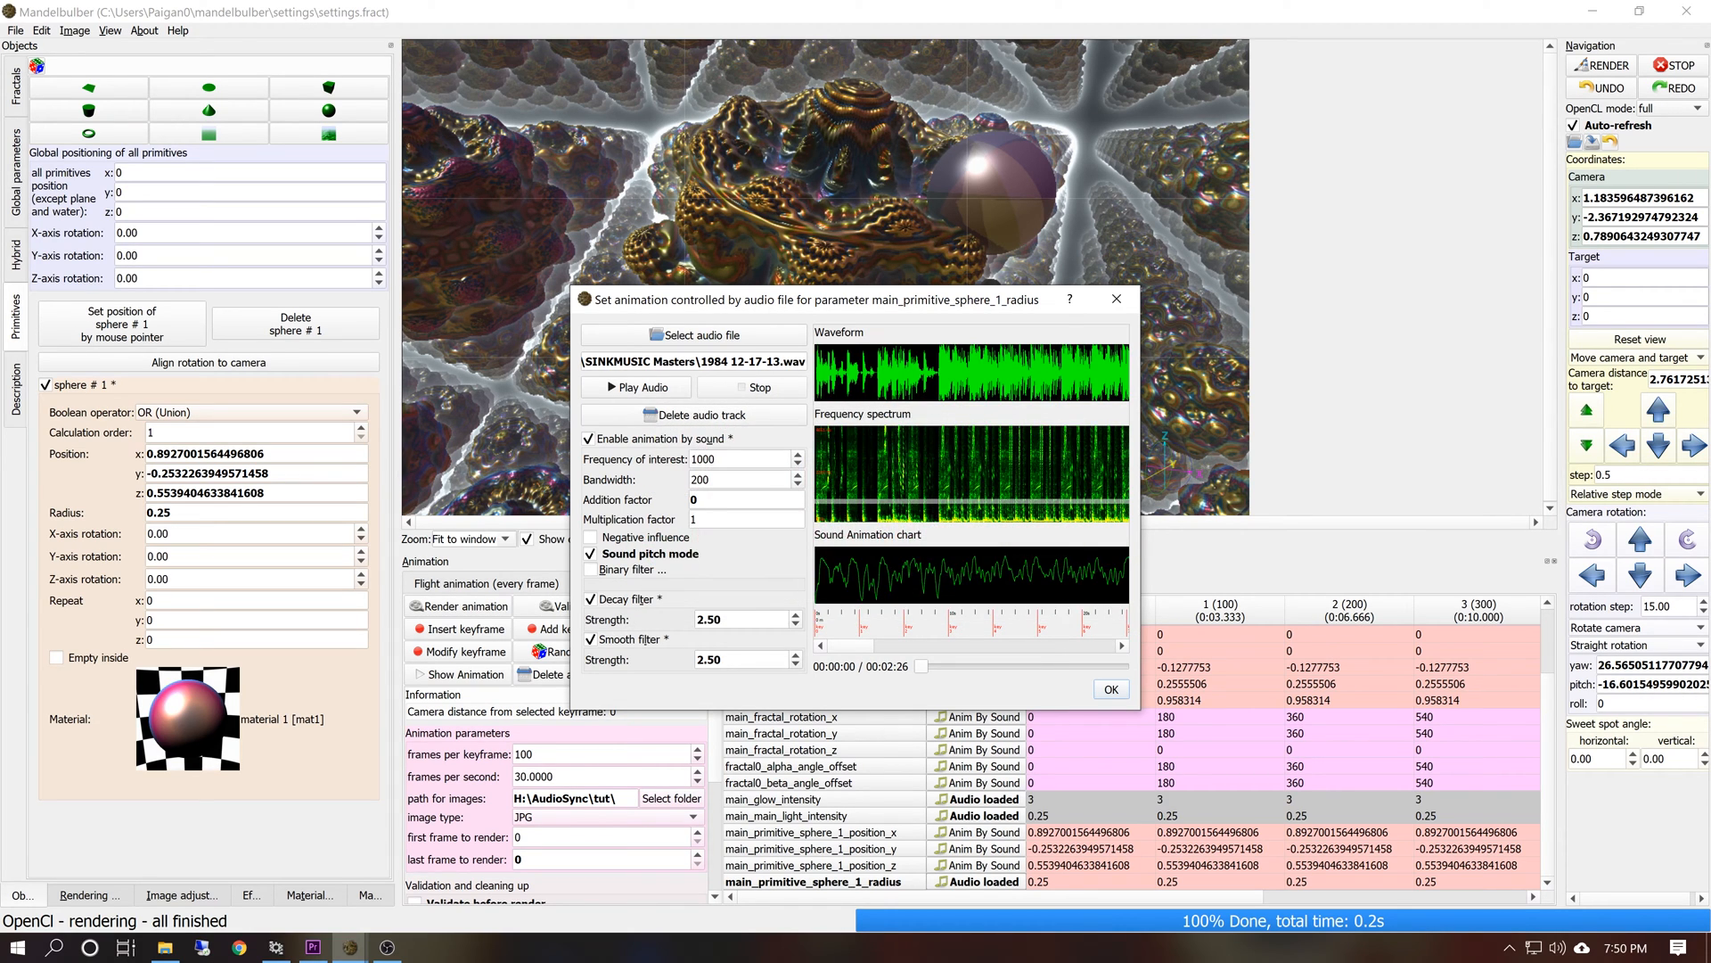
Try an addition factor of 1 and read the explanation of the multiplication factor
mouse_move(717, 515)
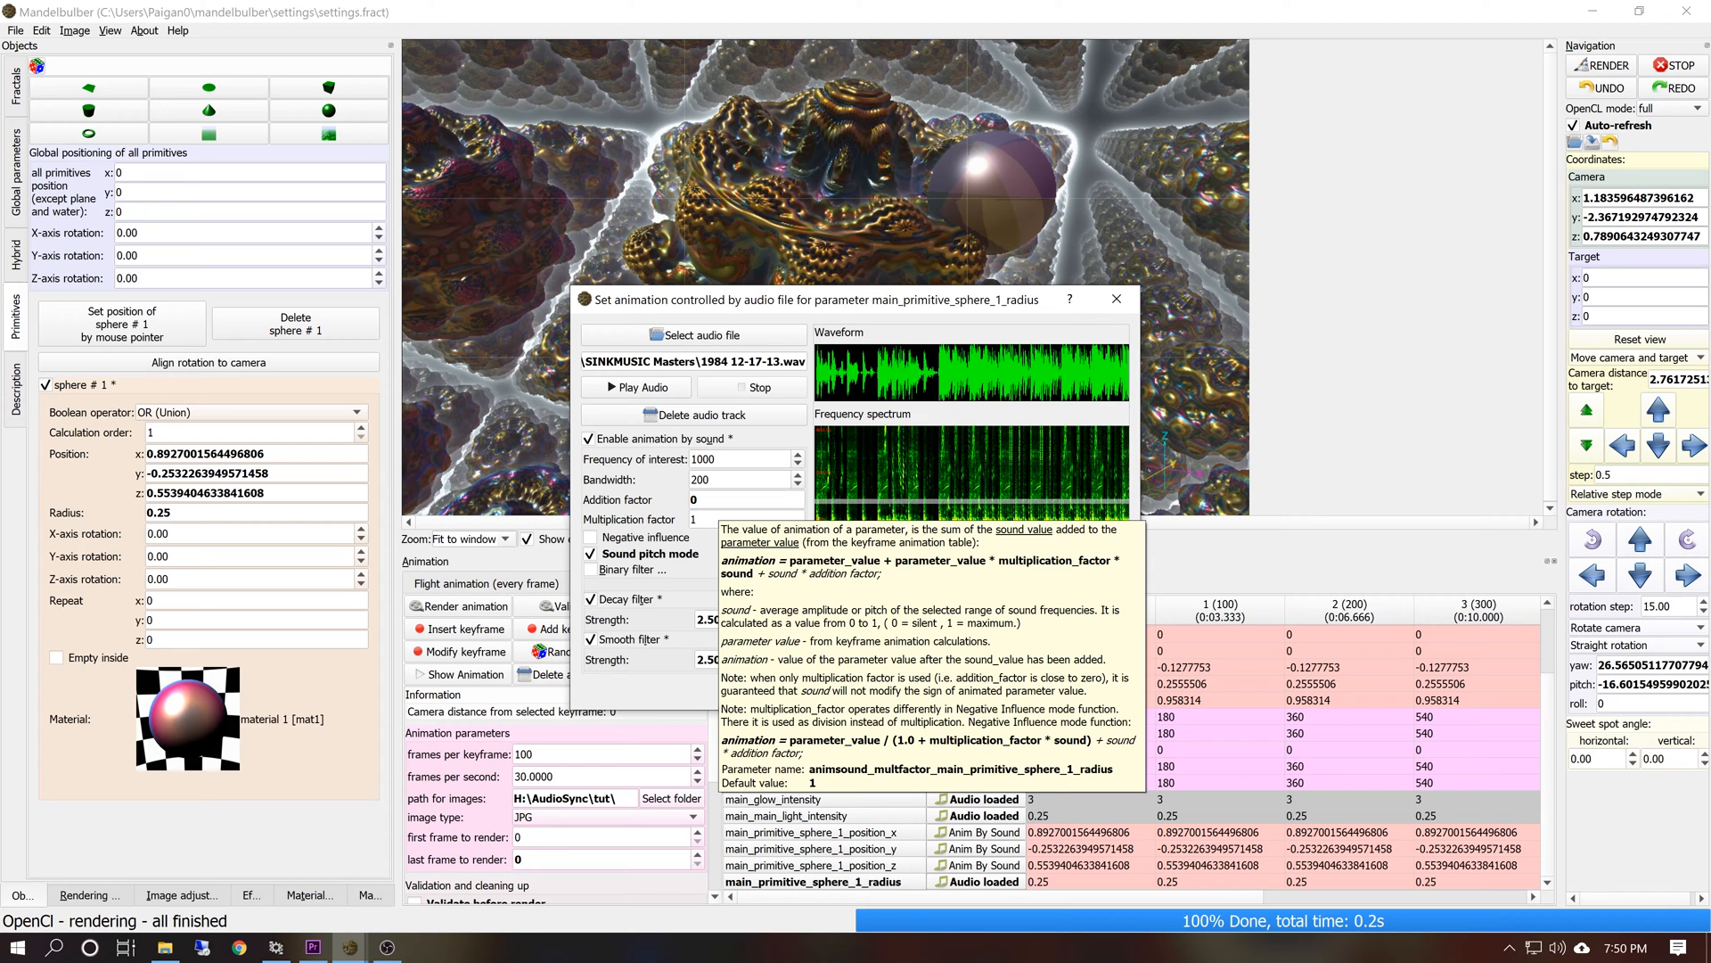
double_click(704, 500)
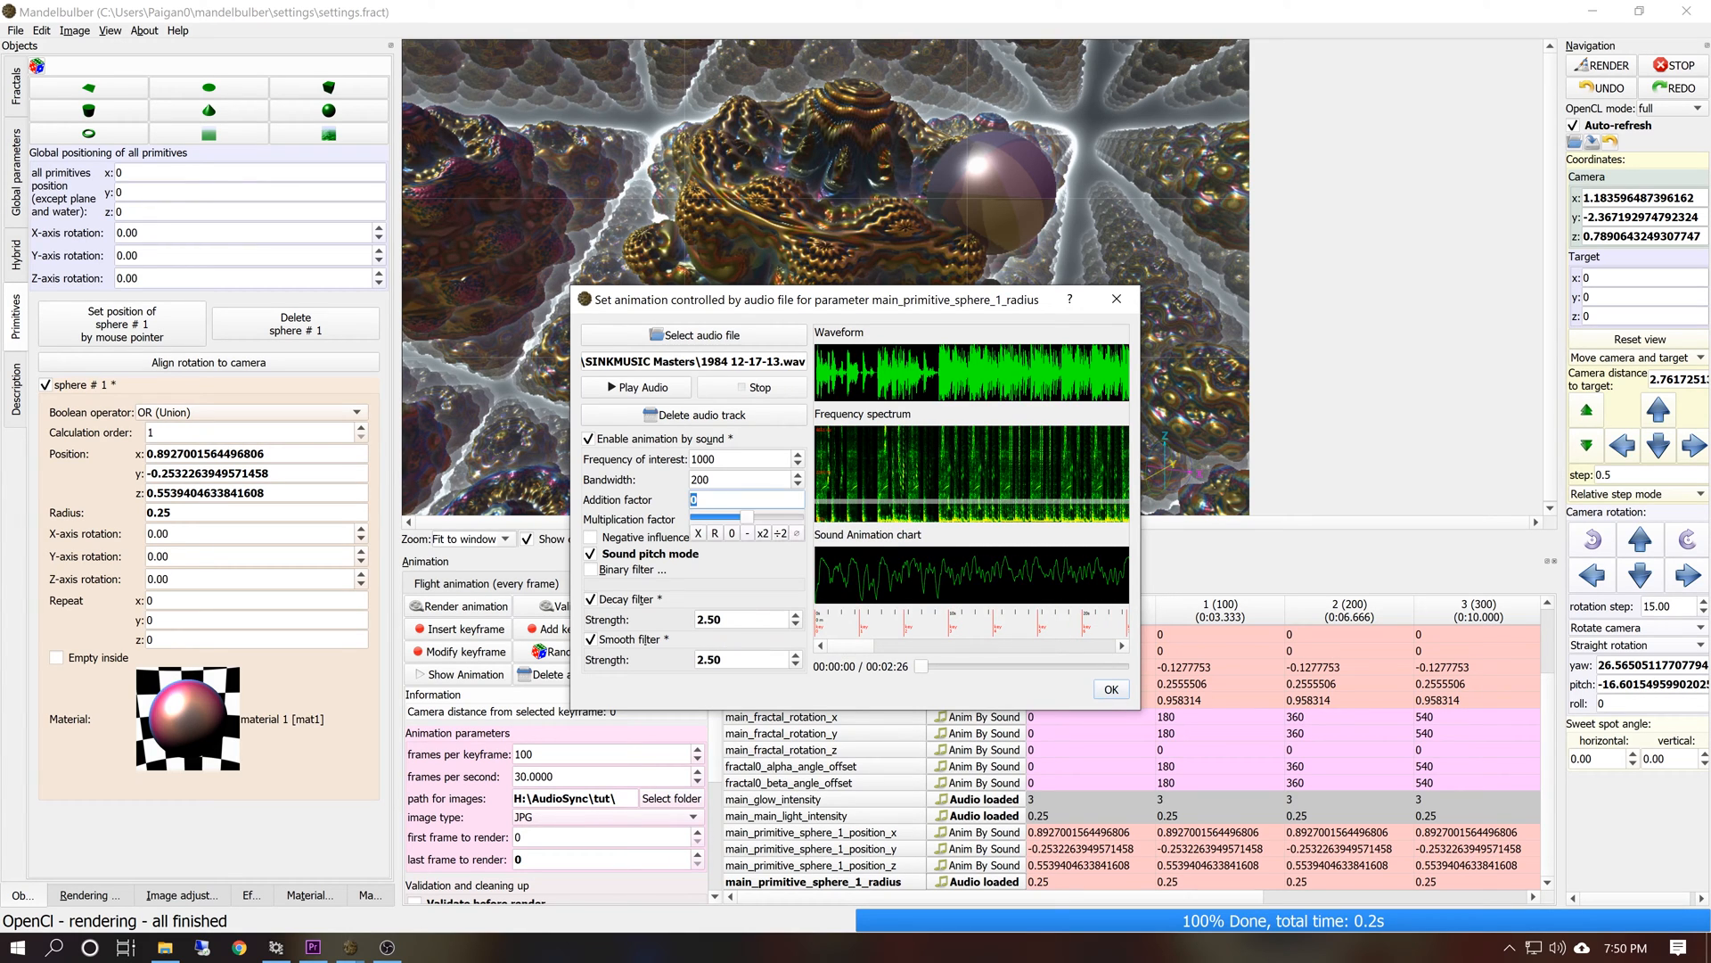
type("1")
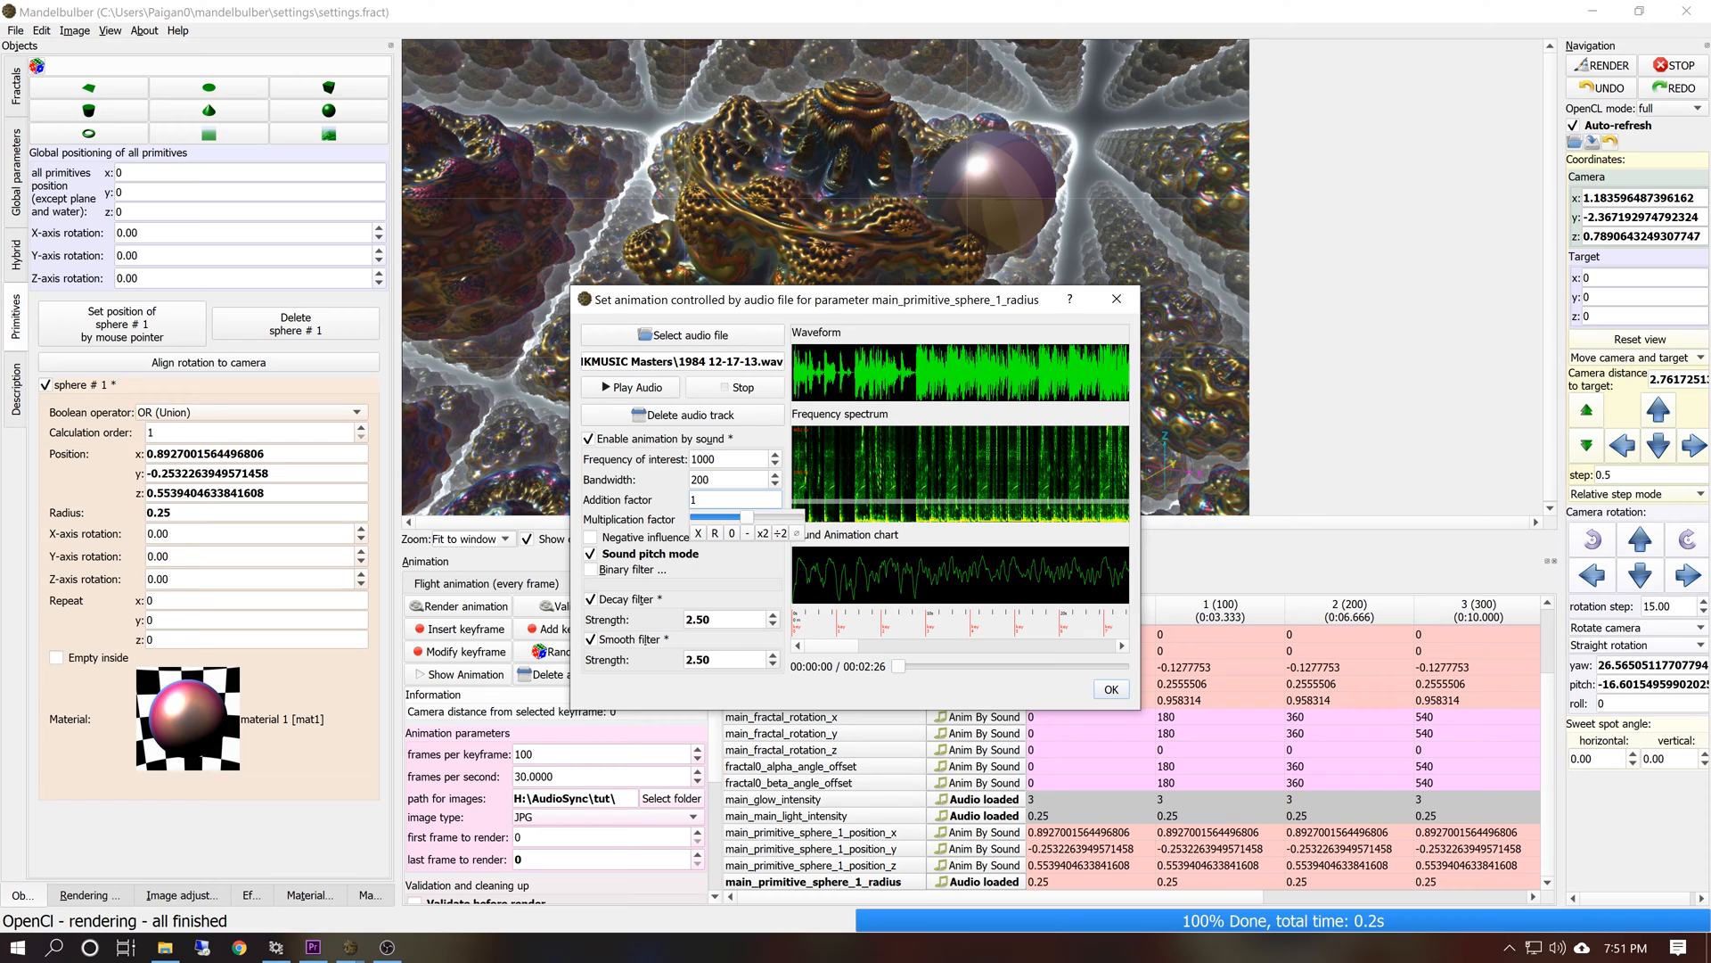
left_click(666, 522)
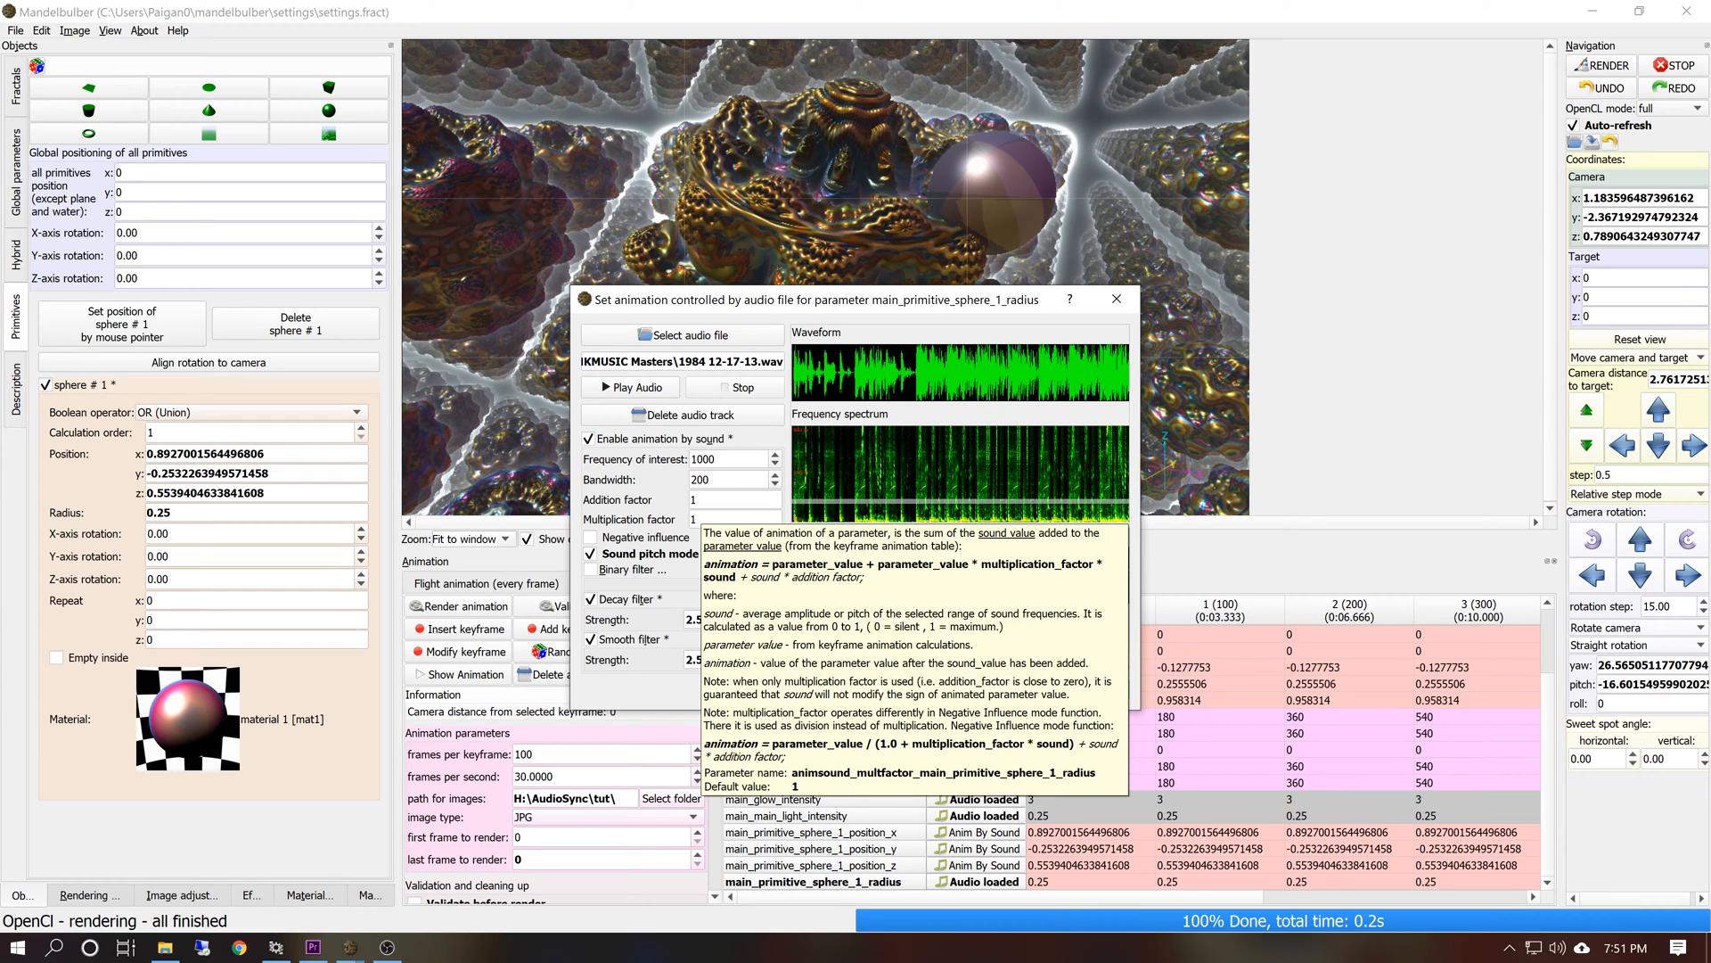
left_click(704, 519)
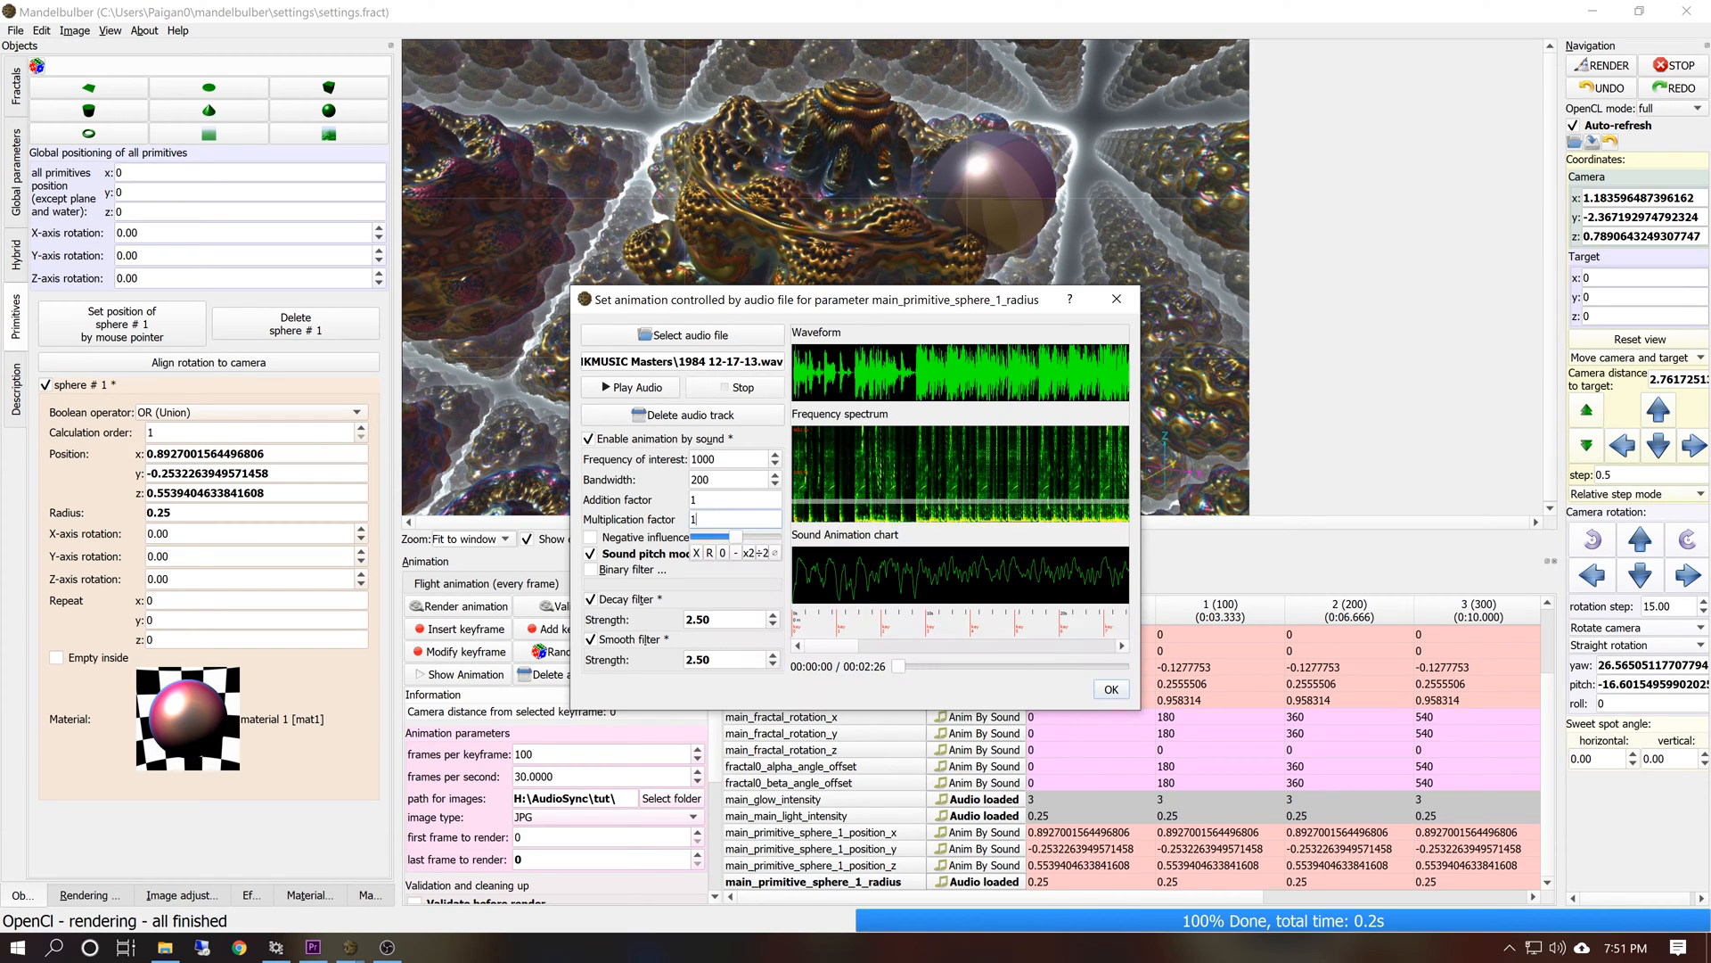
Set the addition factor back to 0 and accept the sphere radius's audio settings
left_click(705, 500)
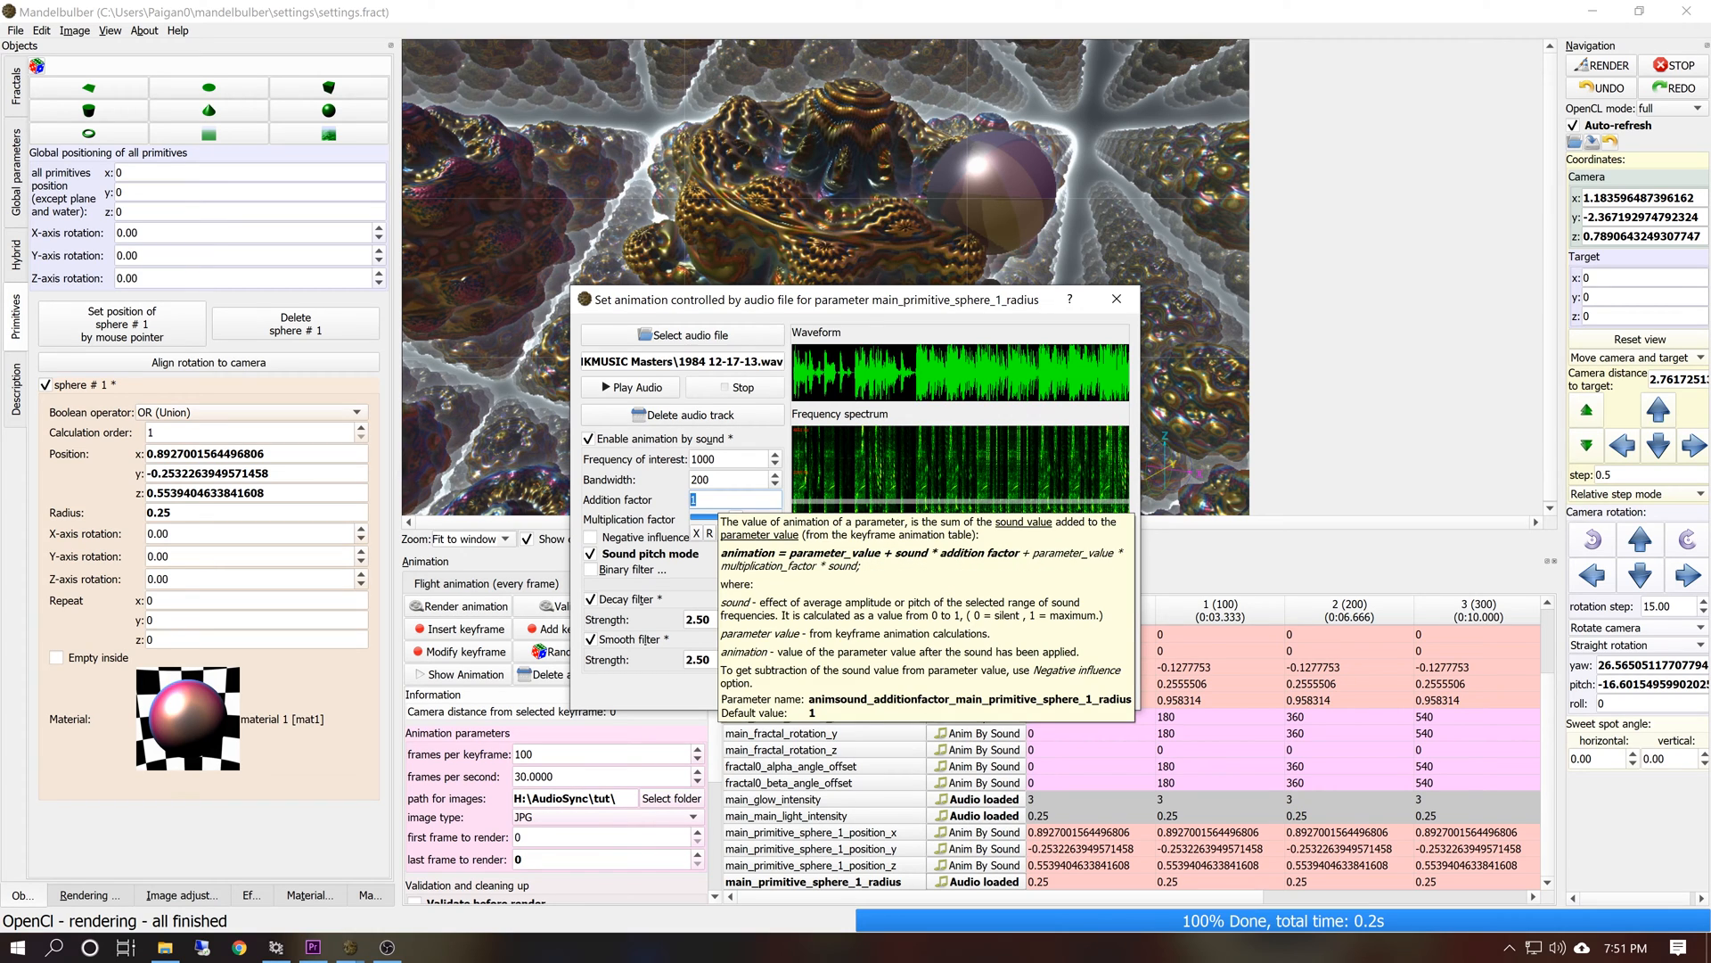
type("0")
key("Return")
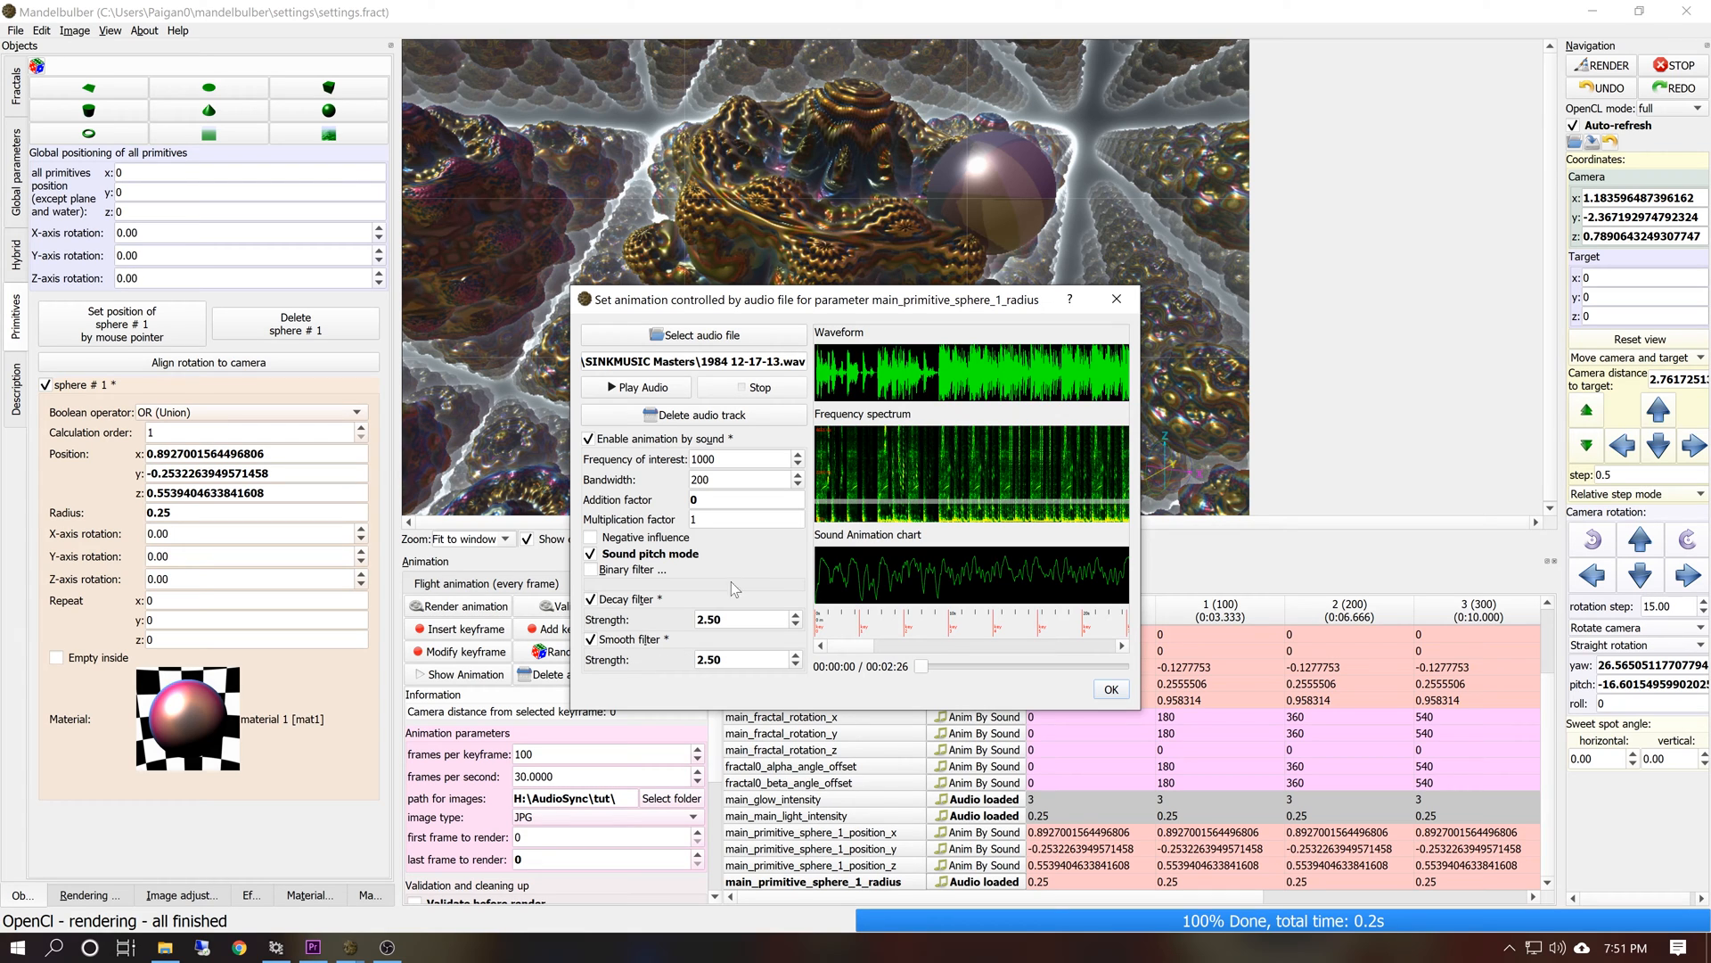
left_click(1112, 690)
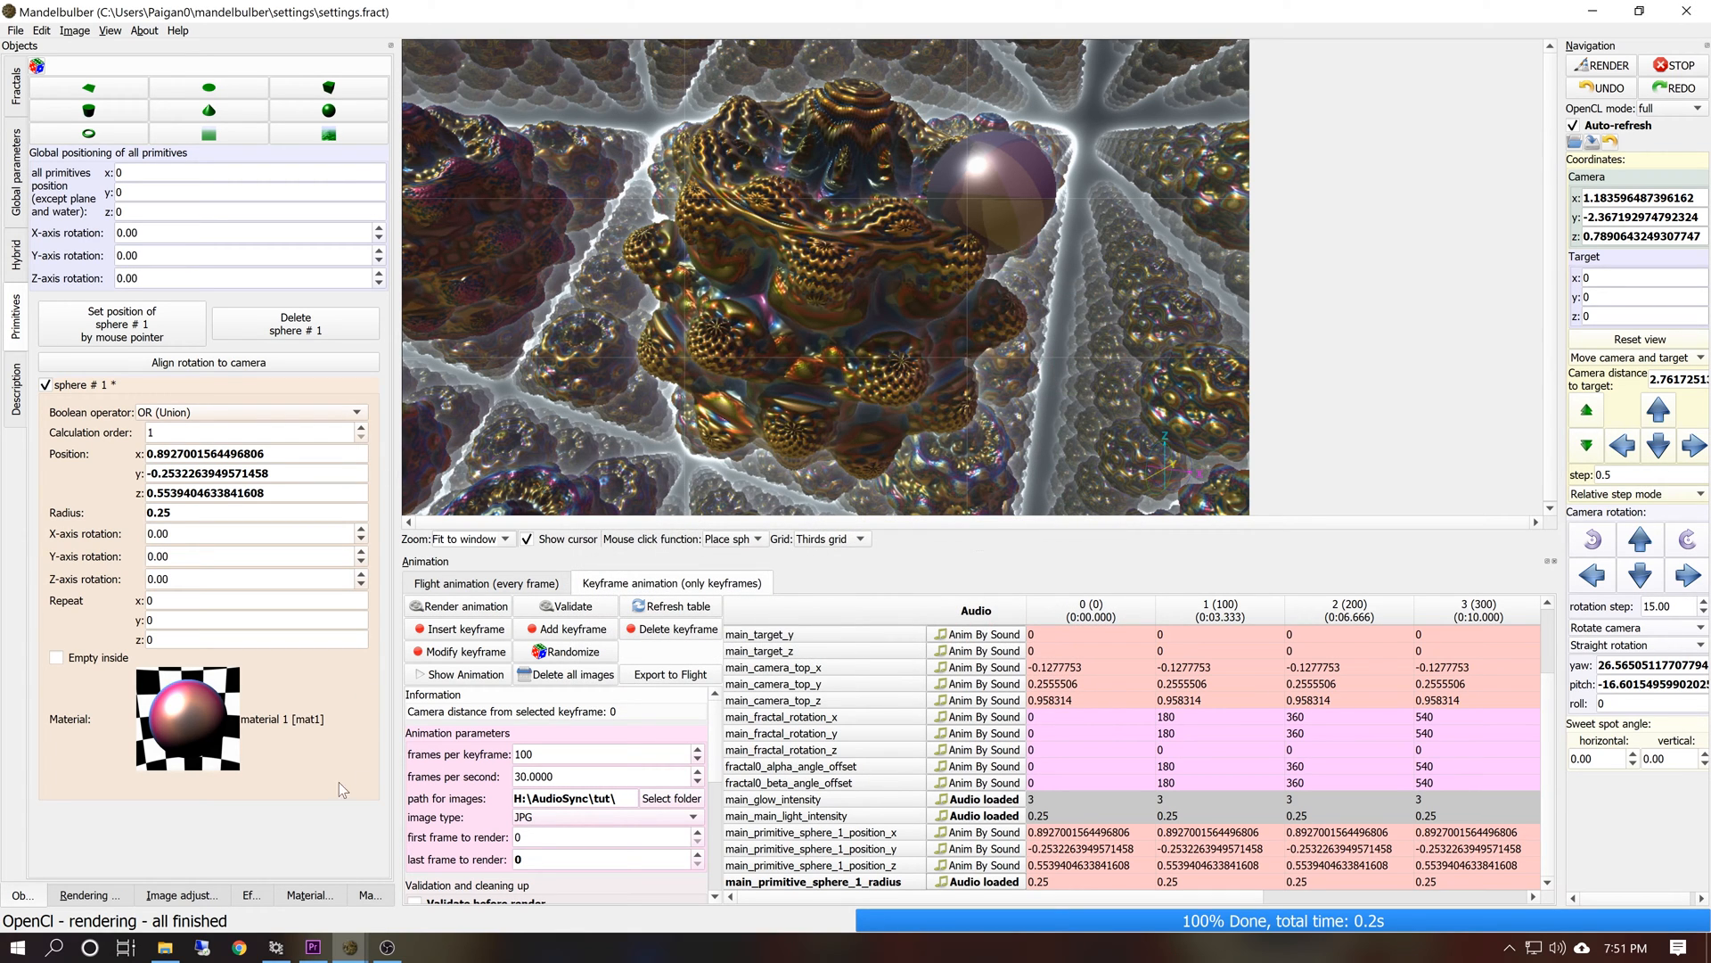
Delete all previously rendered animation images and start the keyframe animation render again
left_click(567, 675)
left_click(894, 521)
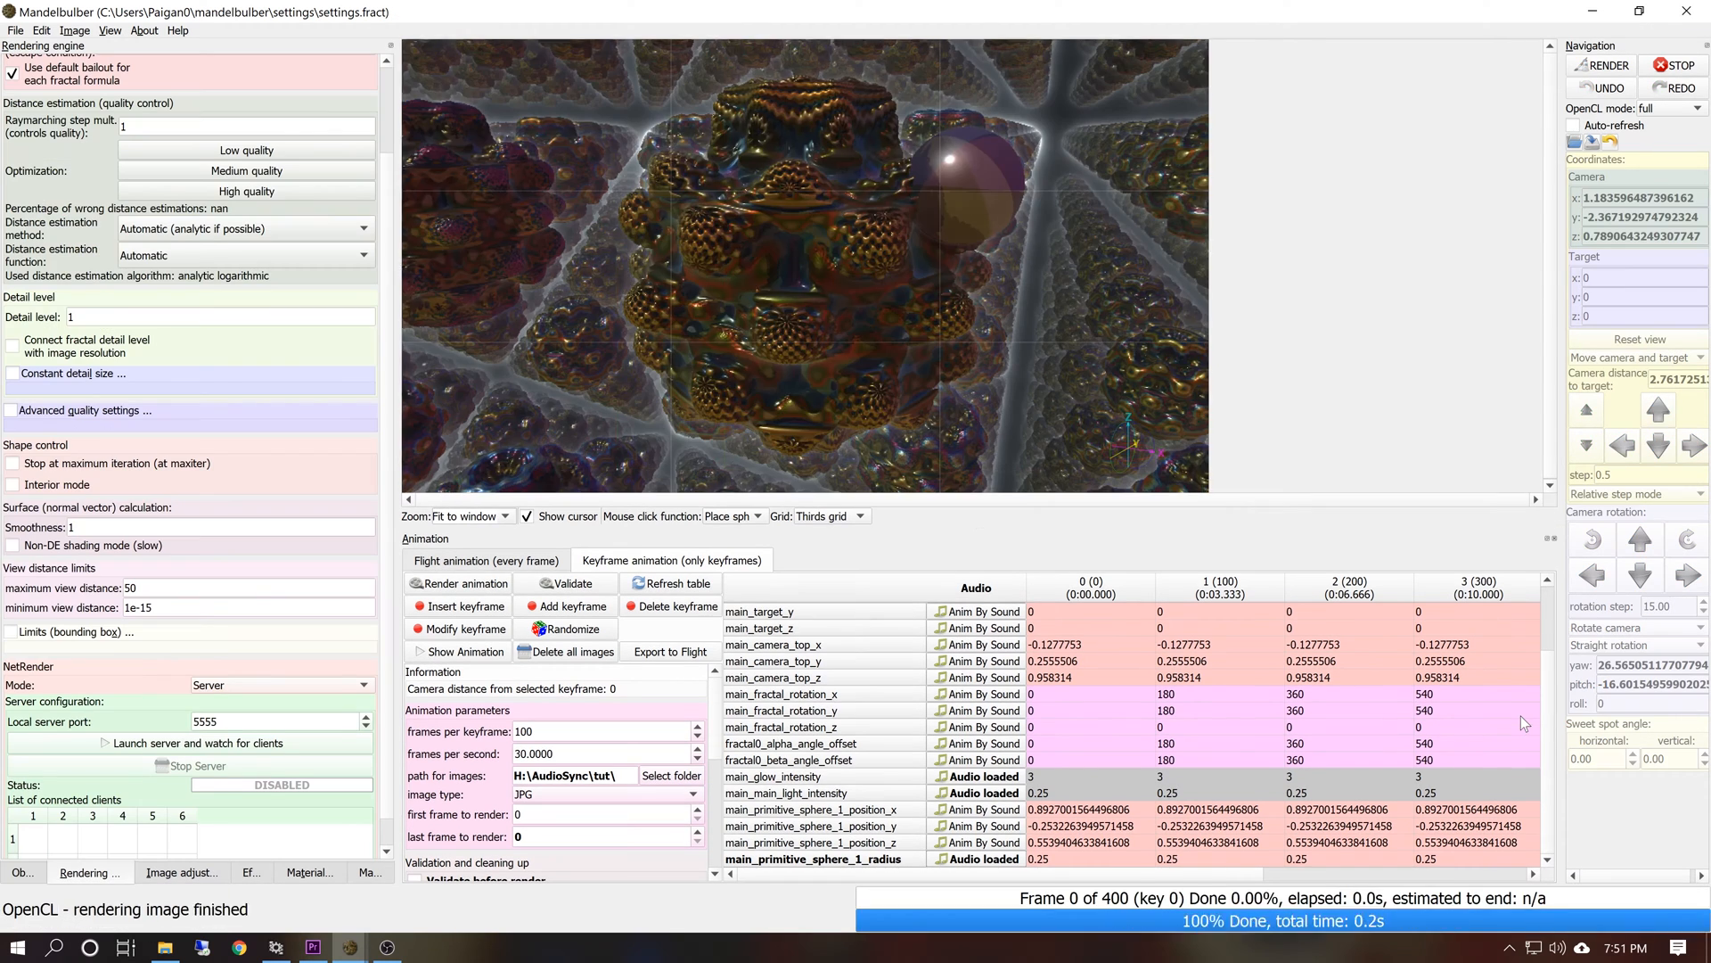
Stop the animation render and load keyframes 0 and 3 into the preview
left_click(1664, 71)
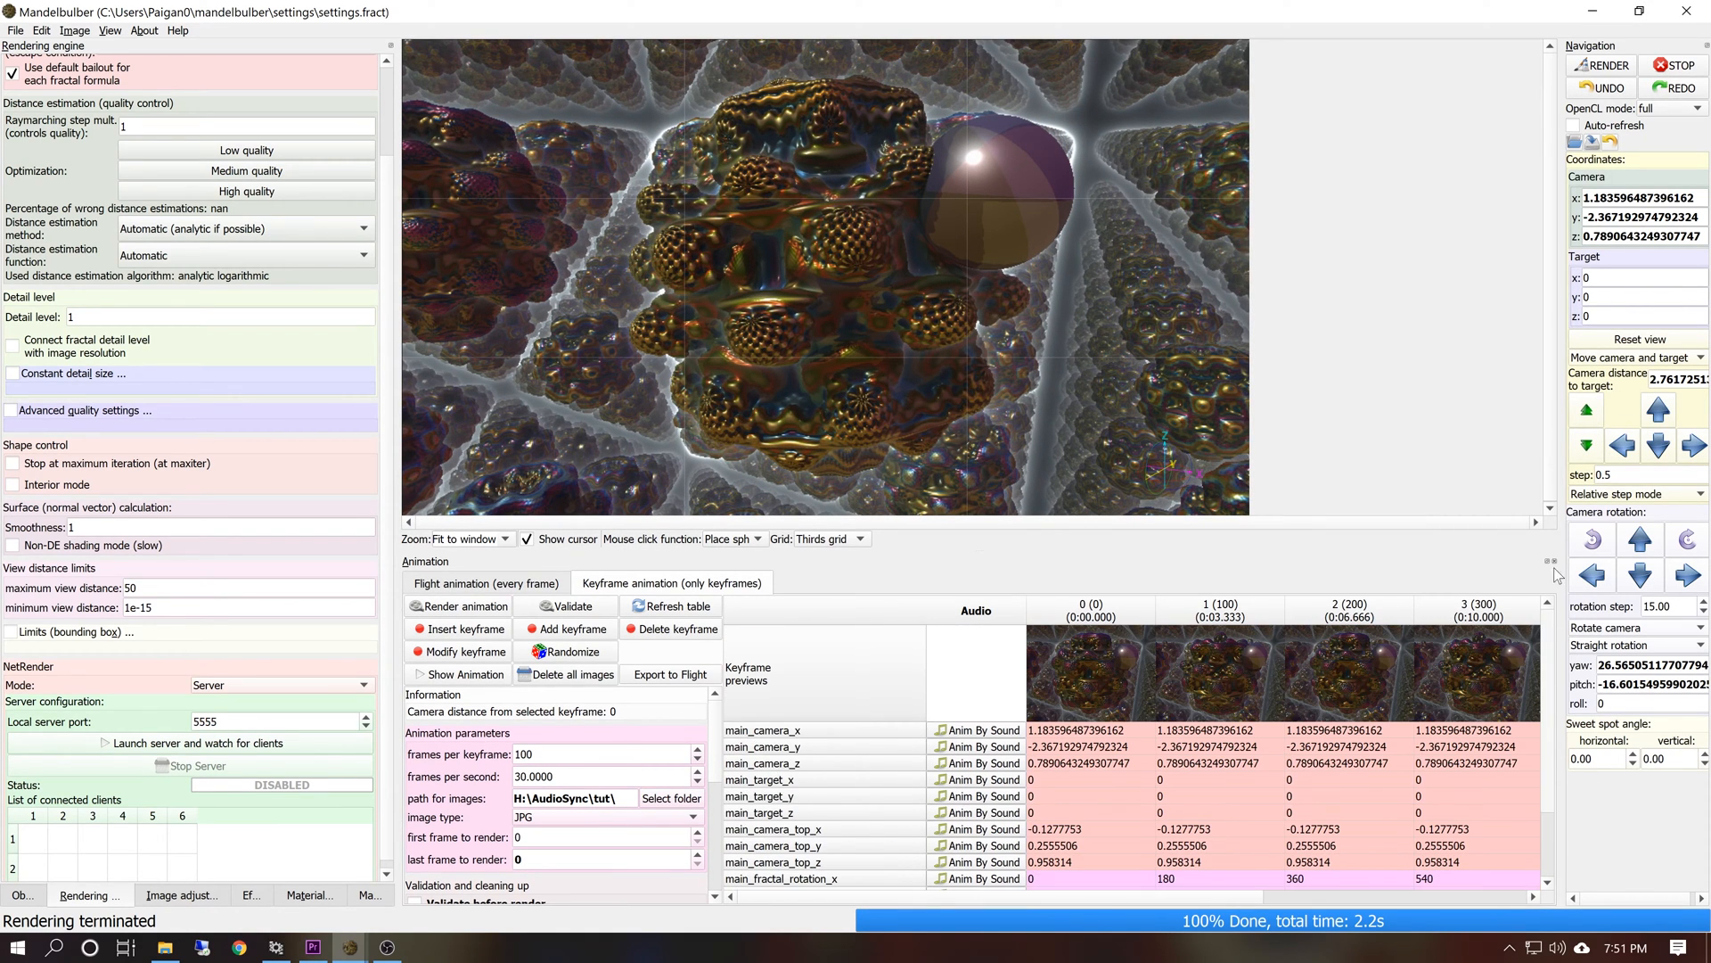
left_click(1084, 668)
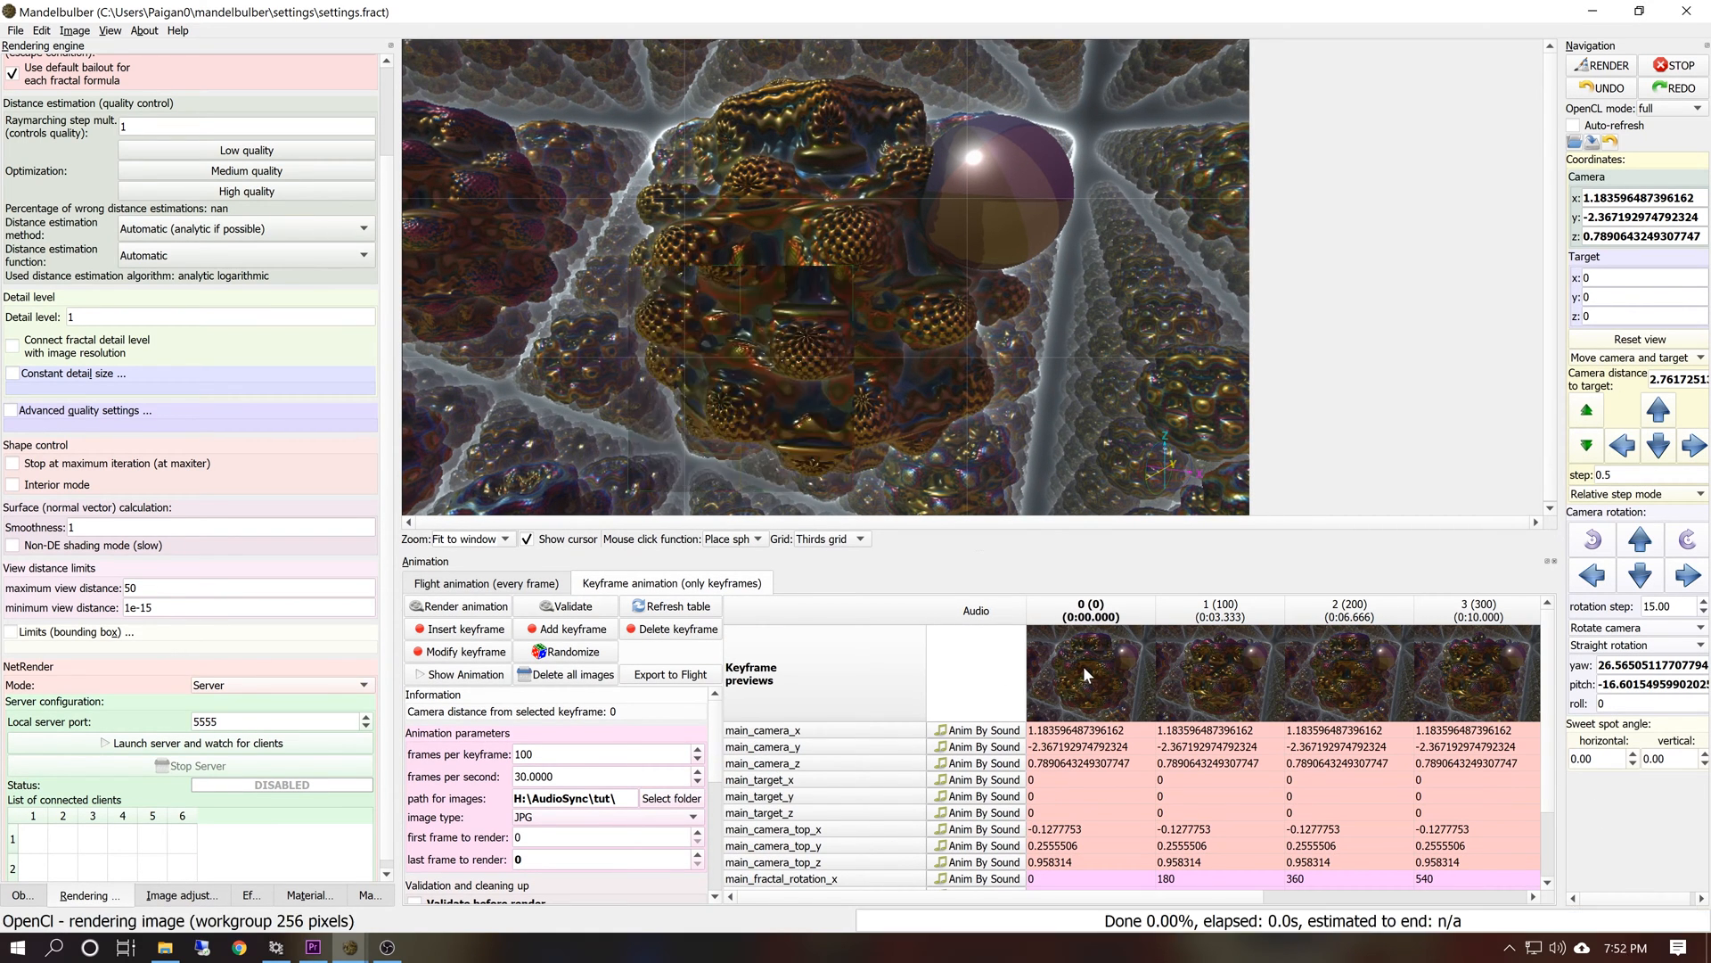
left_click(1505, 692)
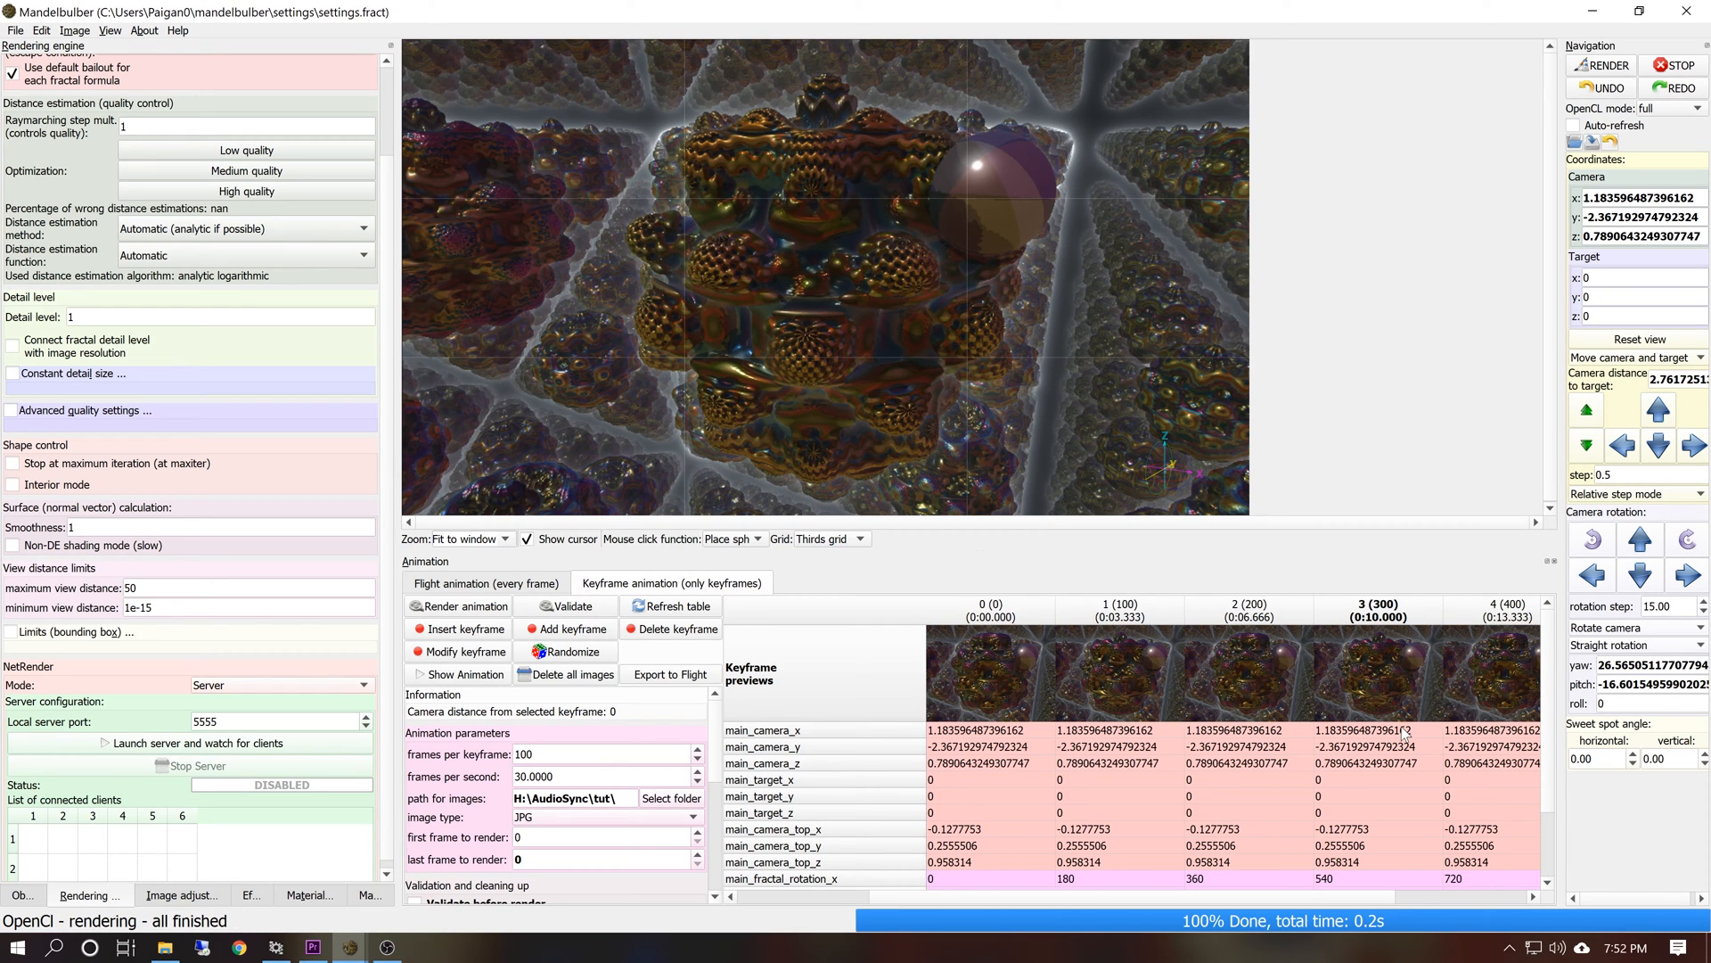
With auto-refresh enabled, place sphere #1 to the left of the central Mandelbulb in keyframe 1 and update that keyframe
left_click(1105, 688)
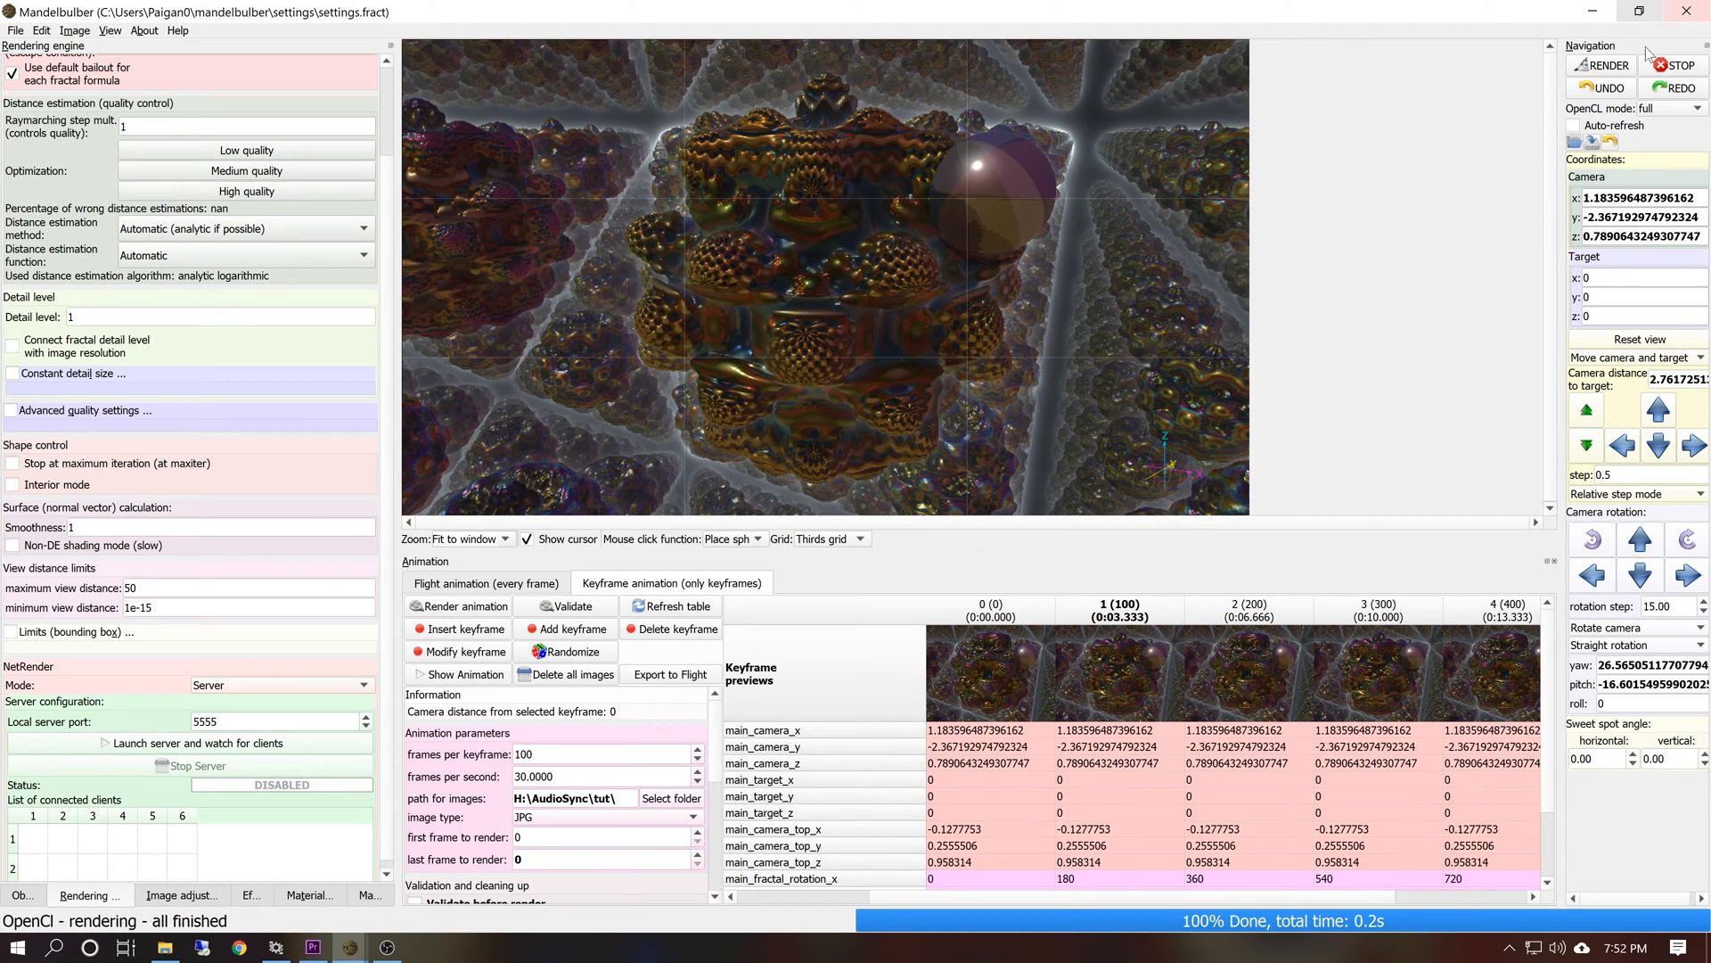
left_click(1629, 127)
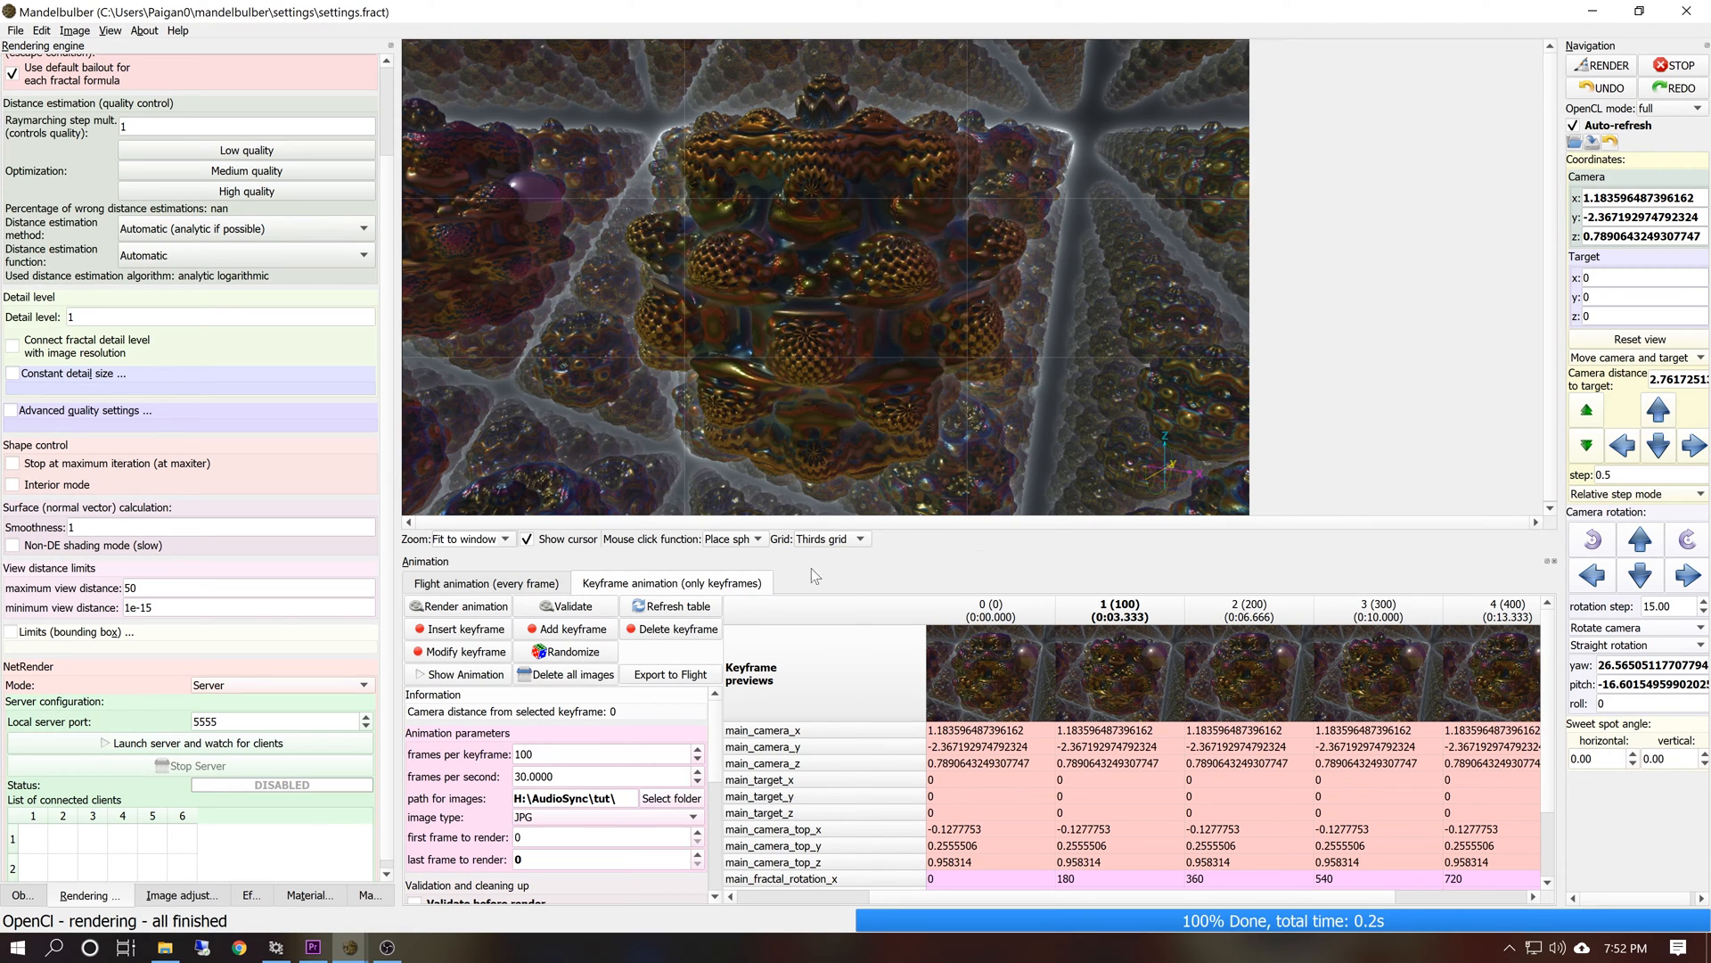
left_click(1171, 702)
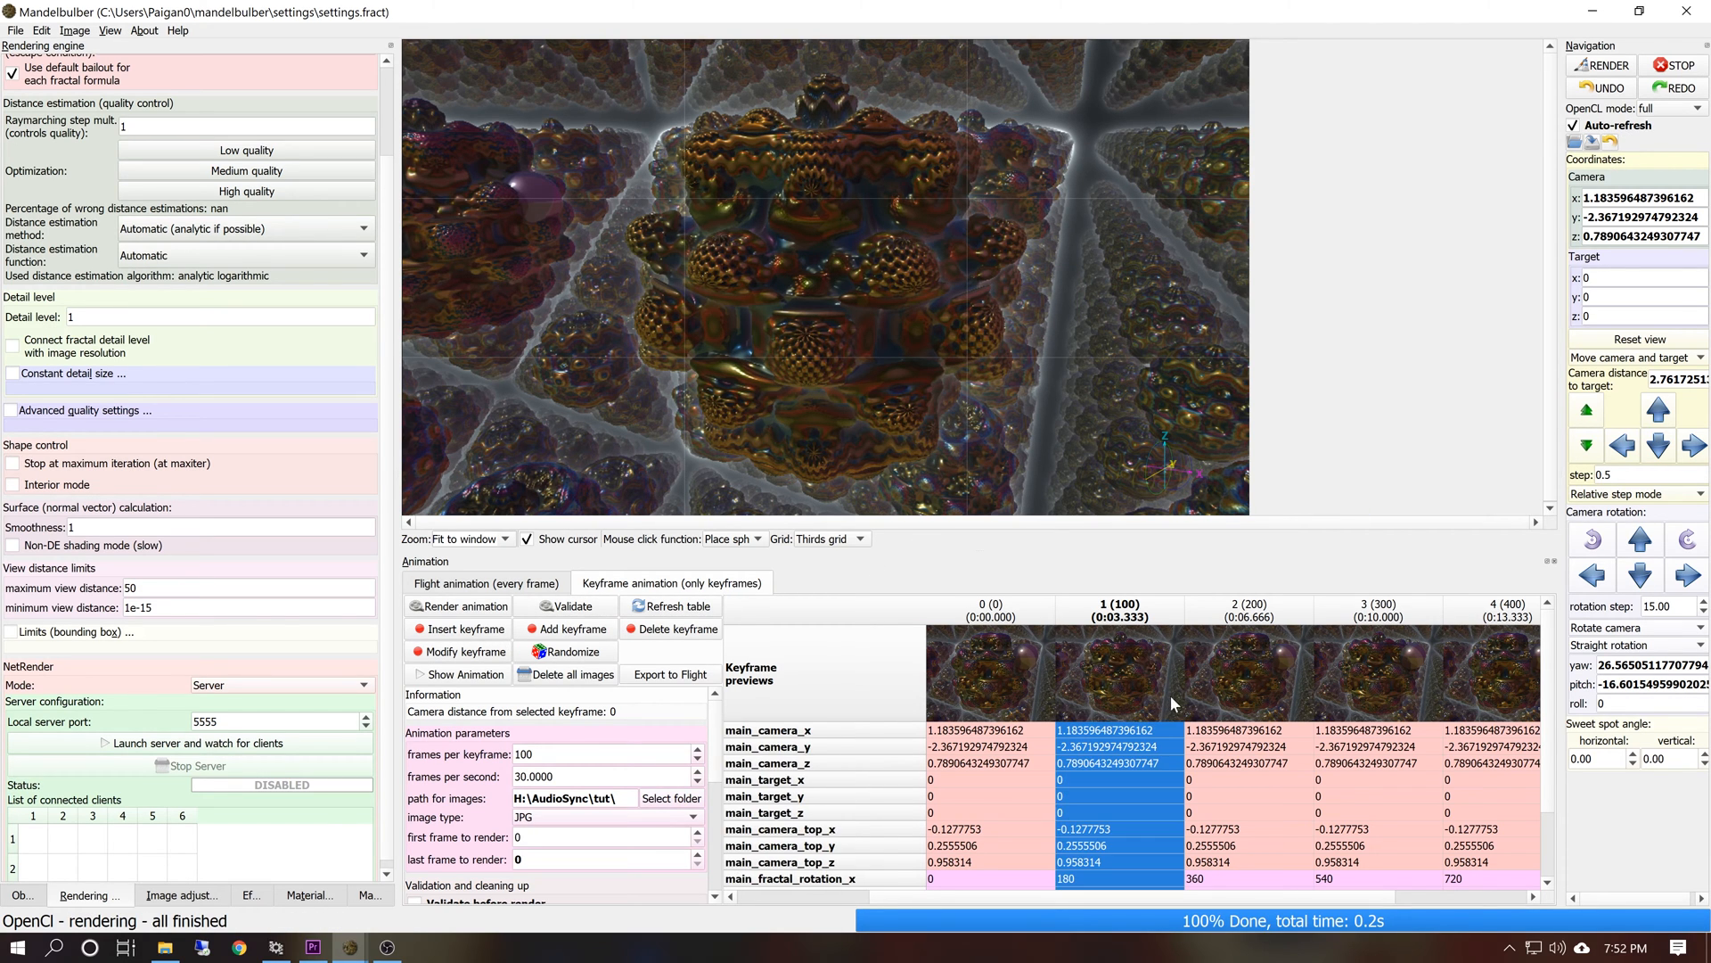
Place sphere #1 at the top of the central Mandelbulb in keyframe 2 and update that keyframe
left_click(1255, 661)
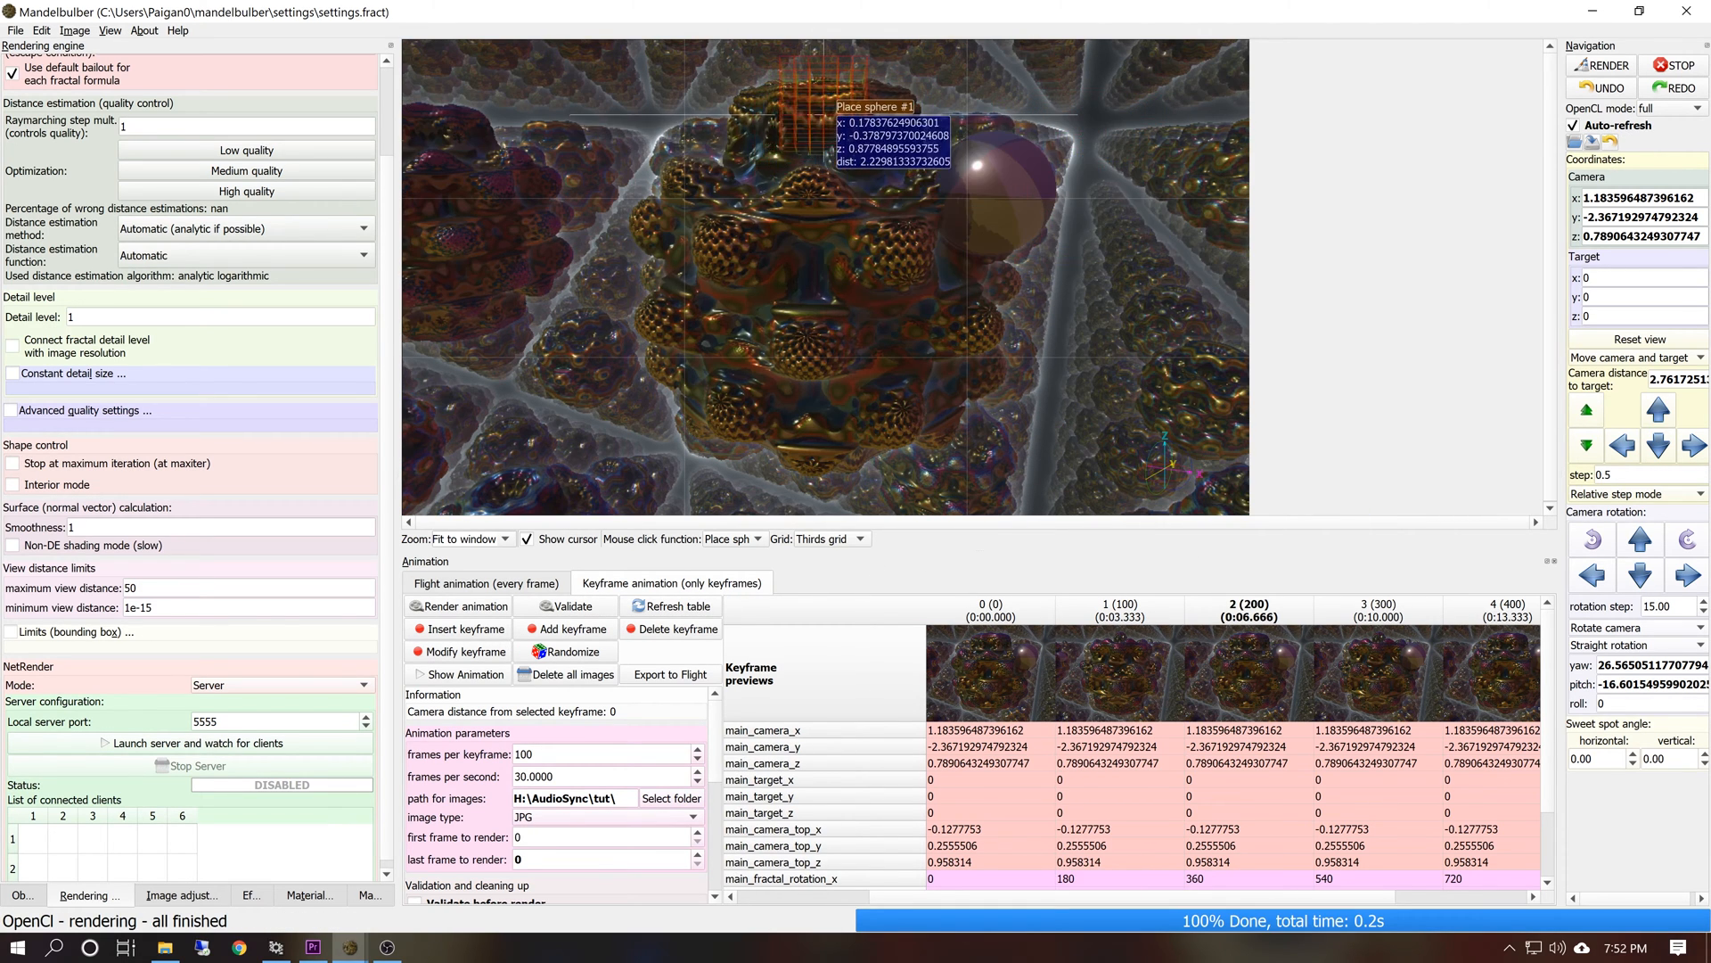
left_click(827, 113)
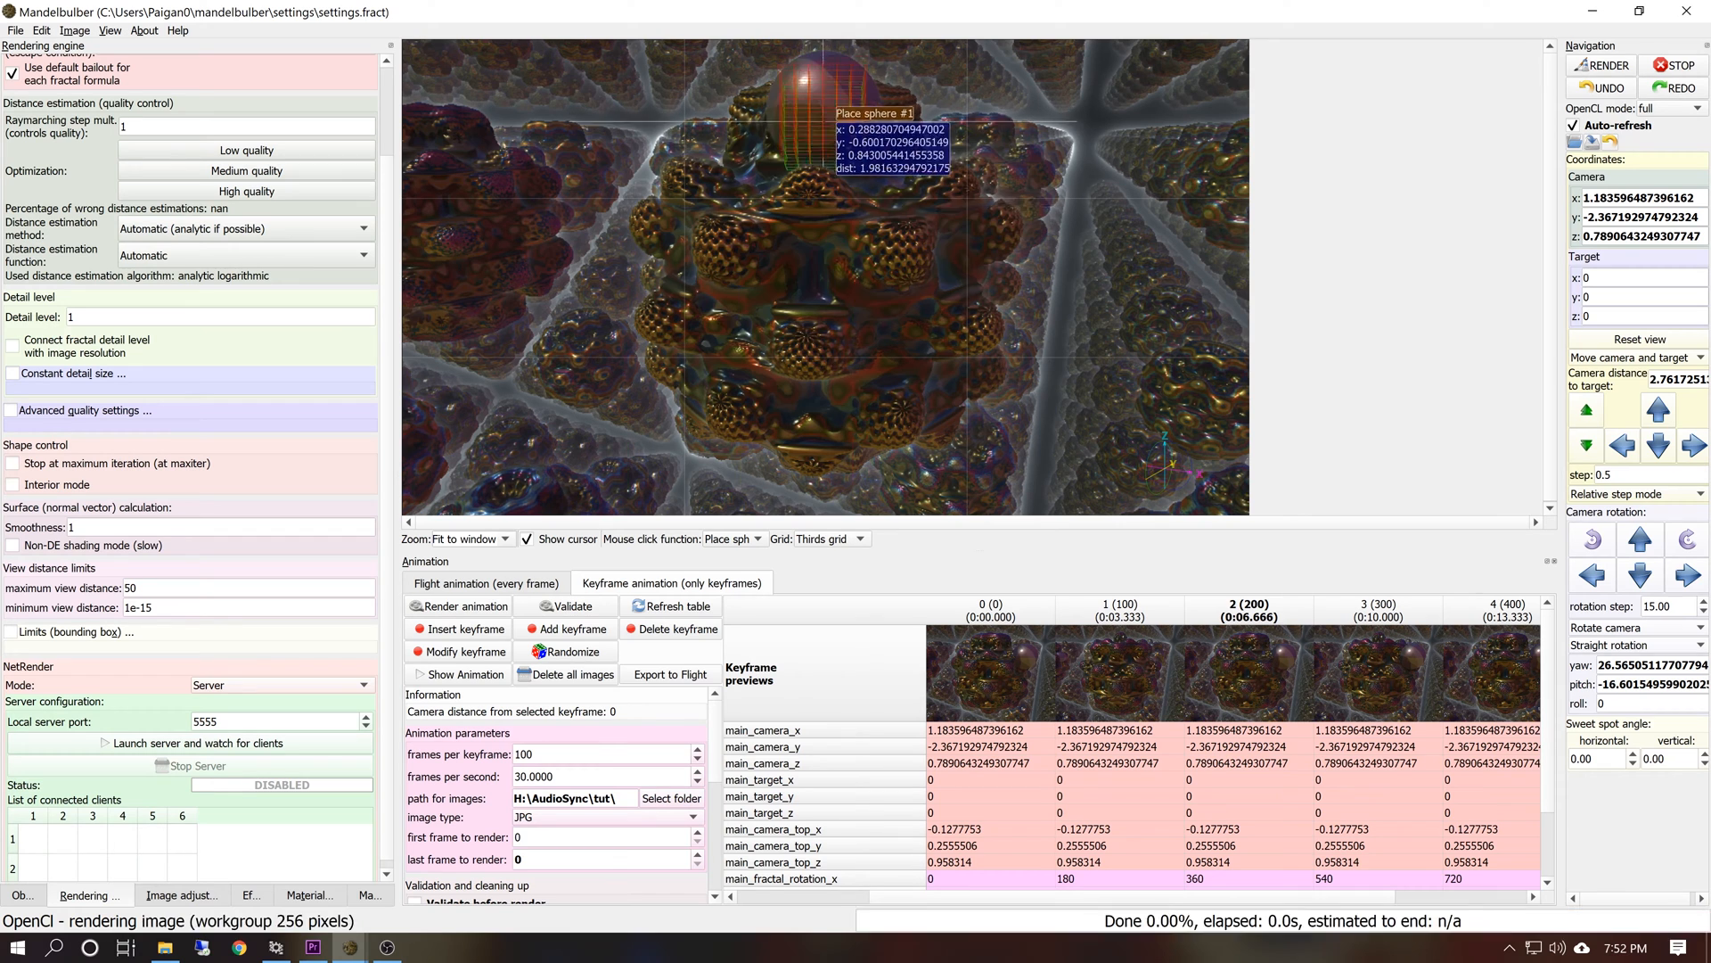
left_click(493, 652)
In keyframe 3, place sphere #1 in the lower-right background with a radius of 2 and update that keyframe
left_click(1391, 667)
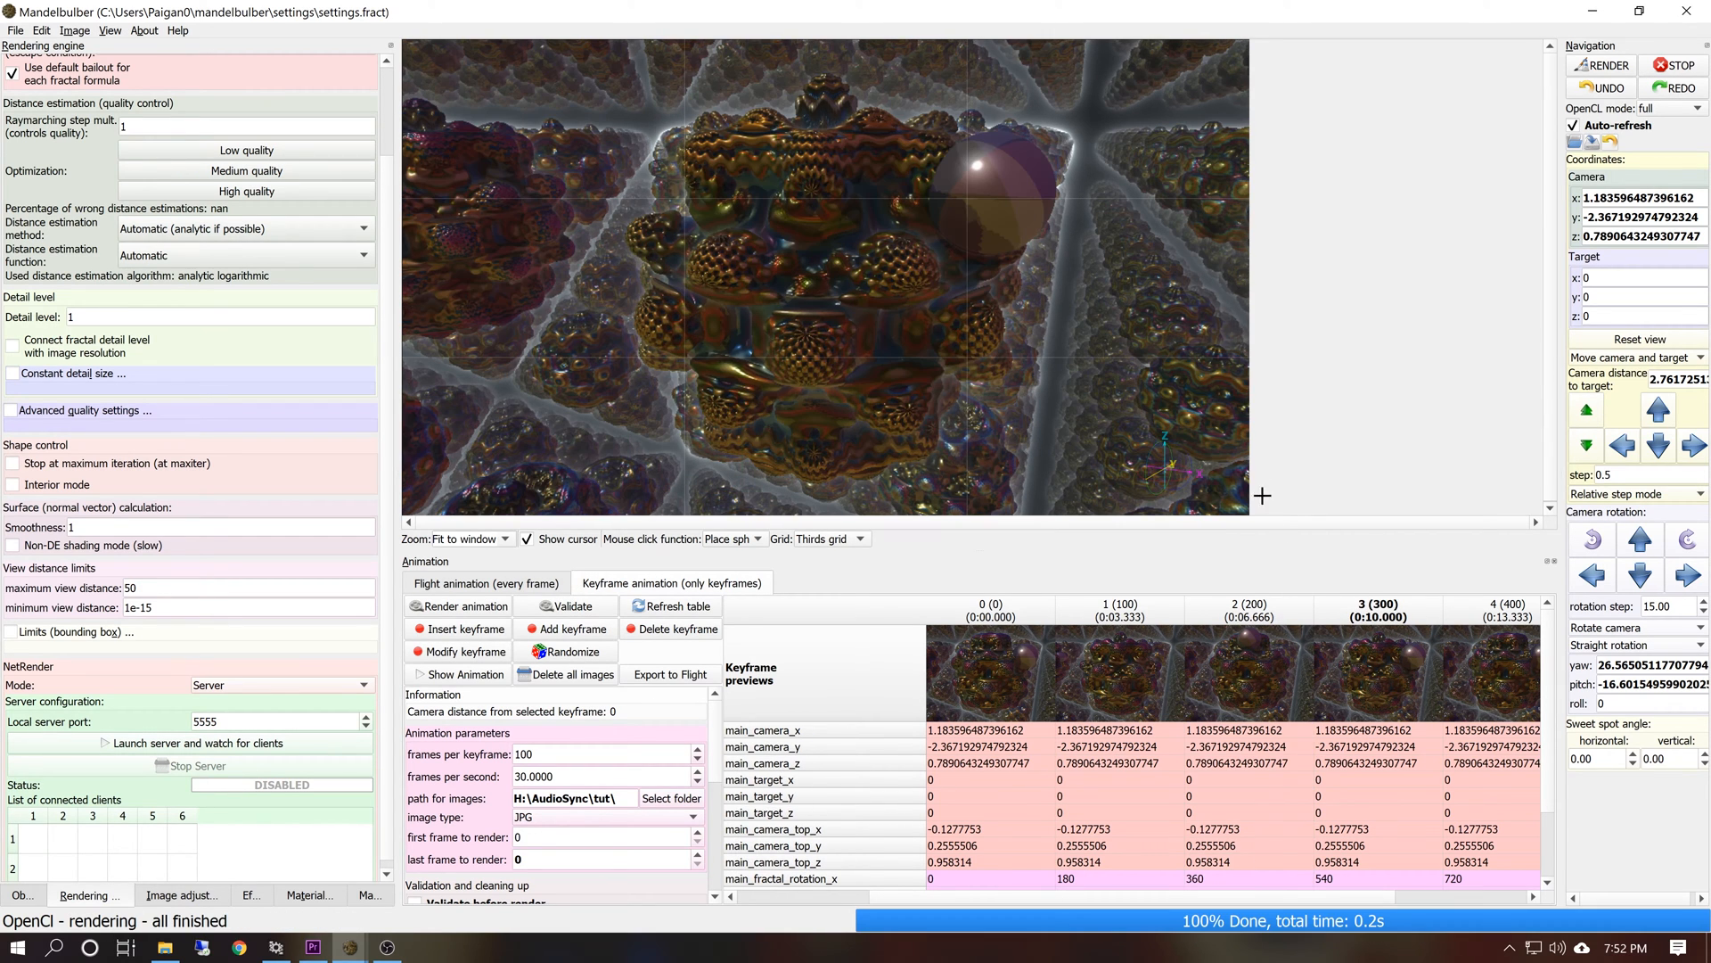
left_click(1214, 410)
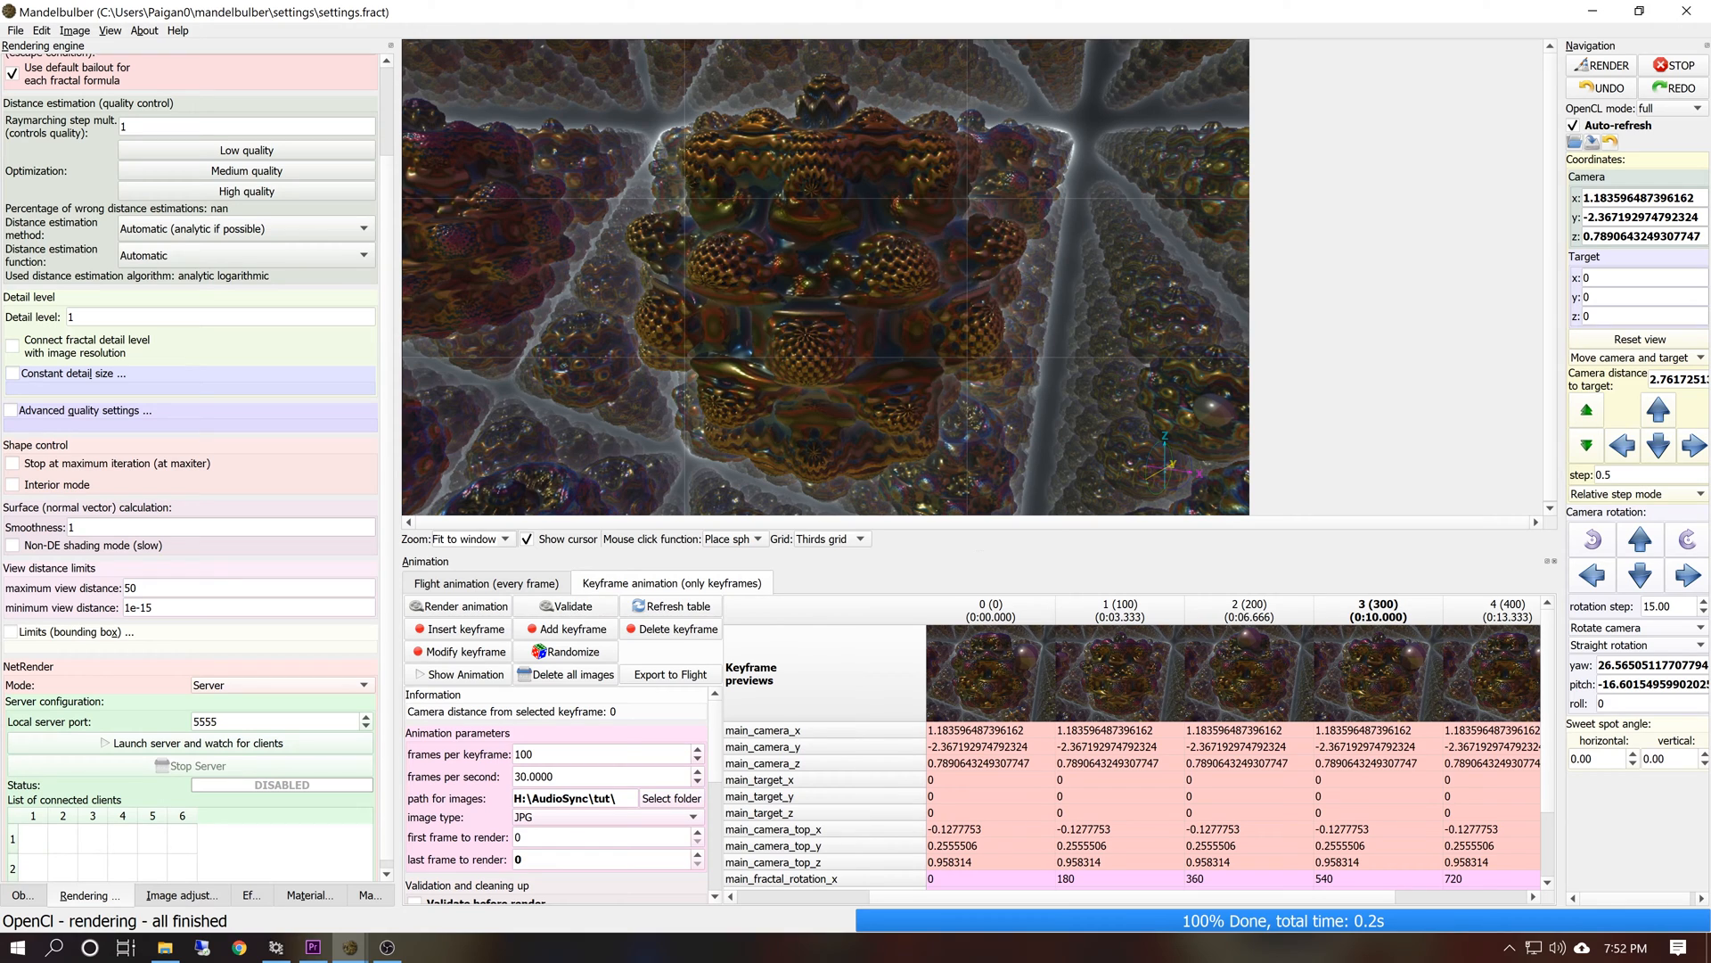
left_click(11, 894)
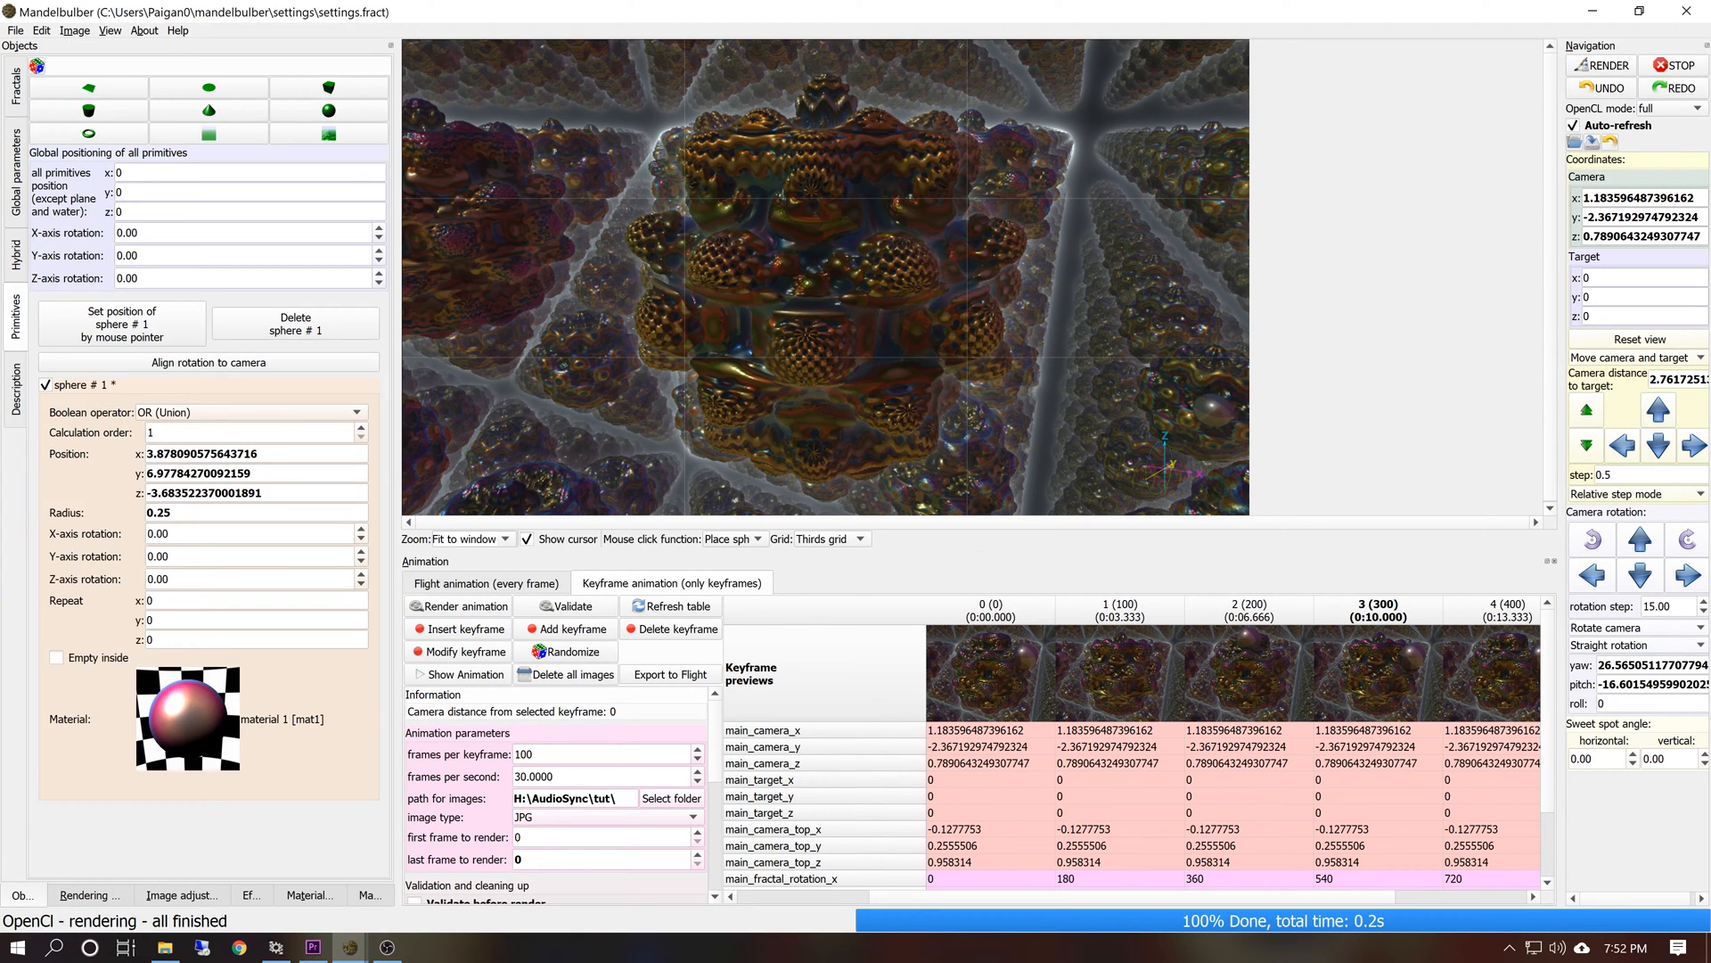
left_click(160, 513)
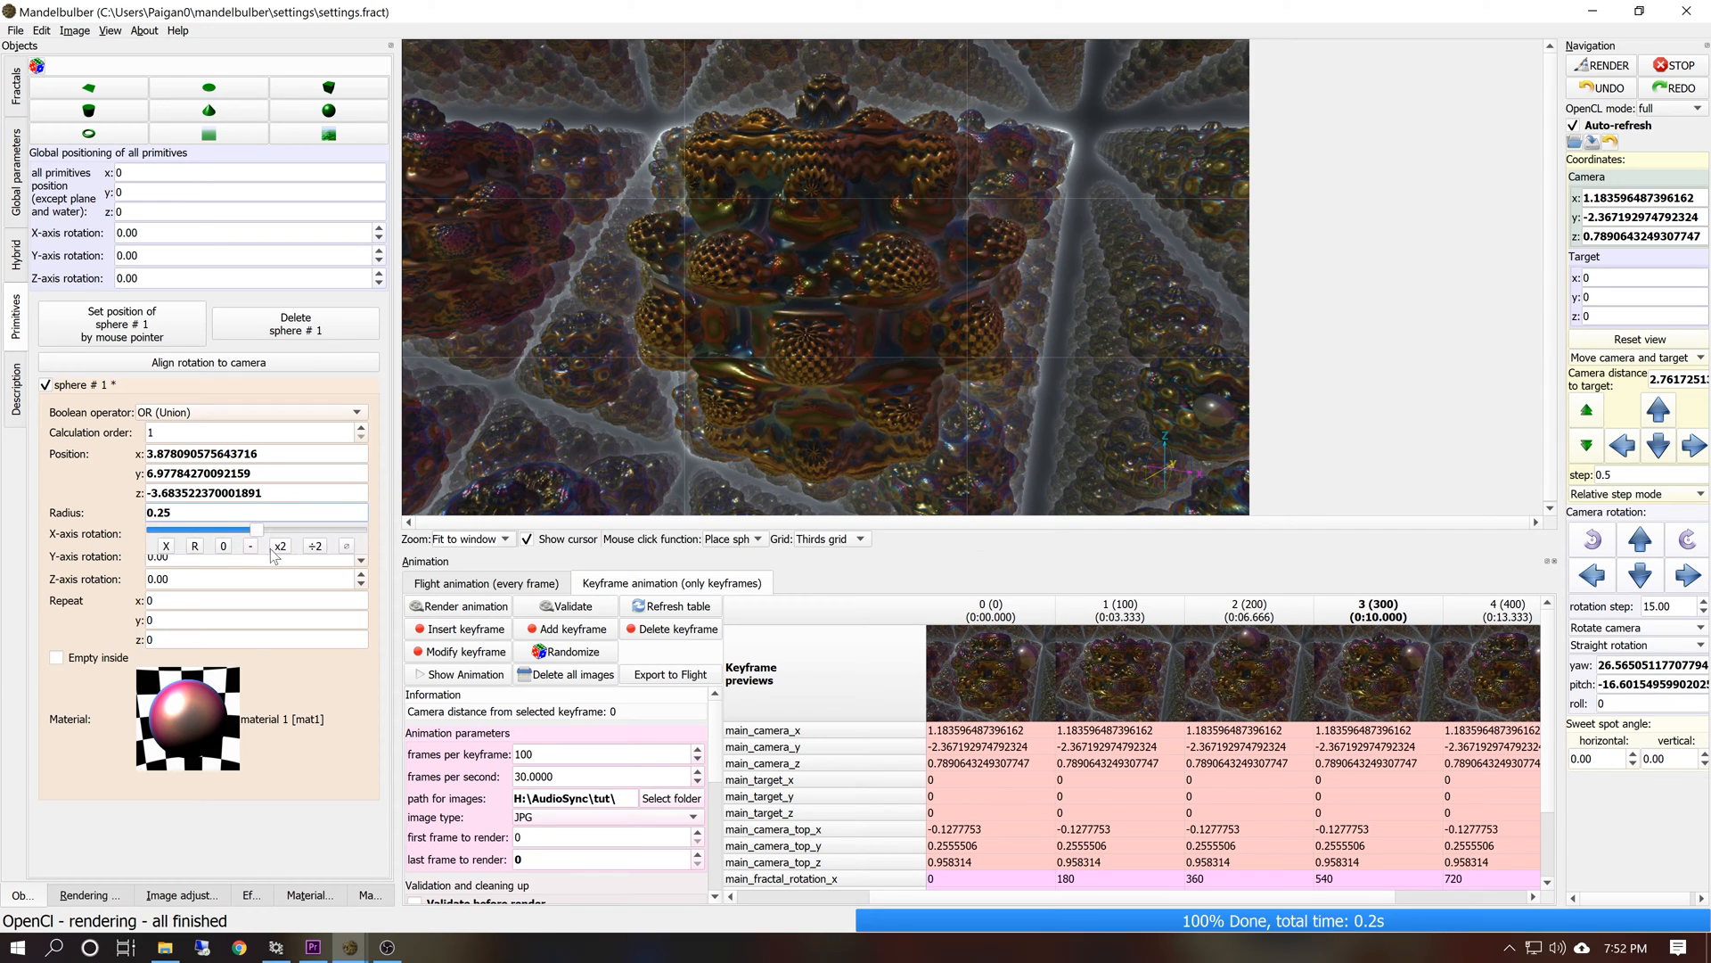
left_click(278, 549)
left_click(279, 546)
left_click(280, 546)
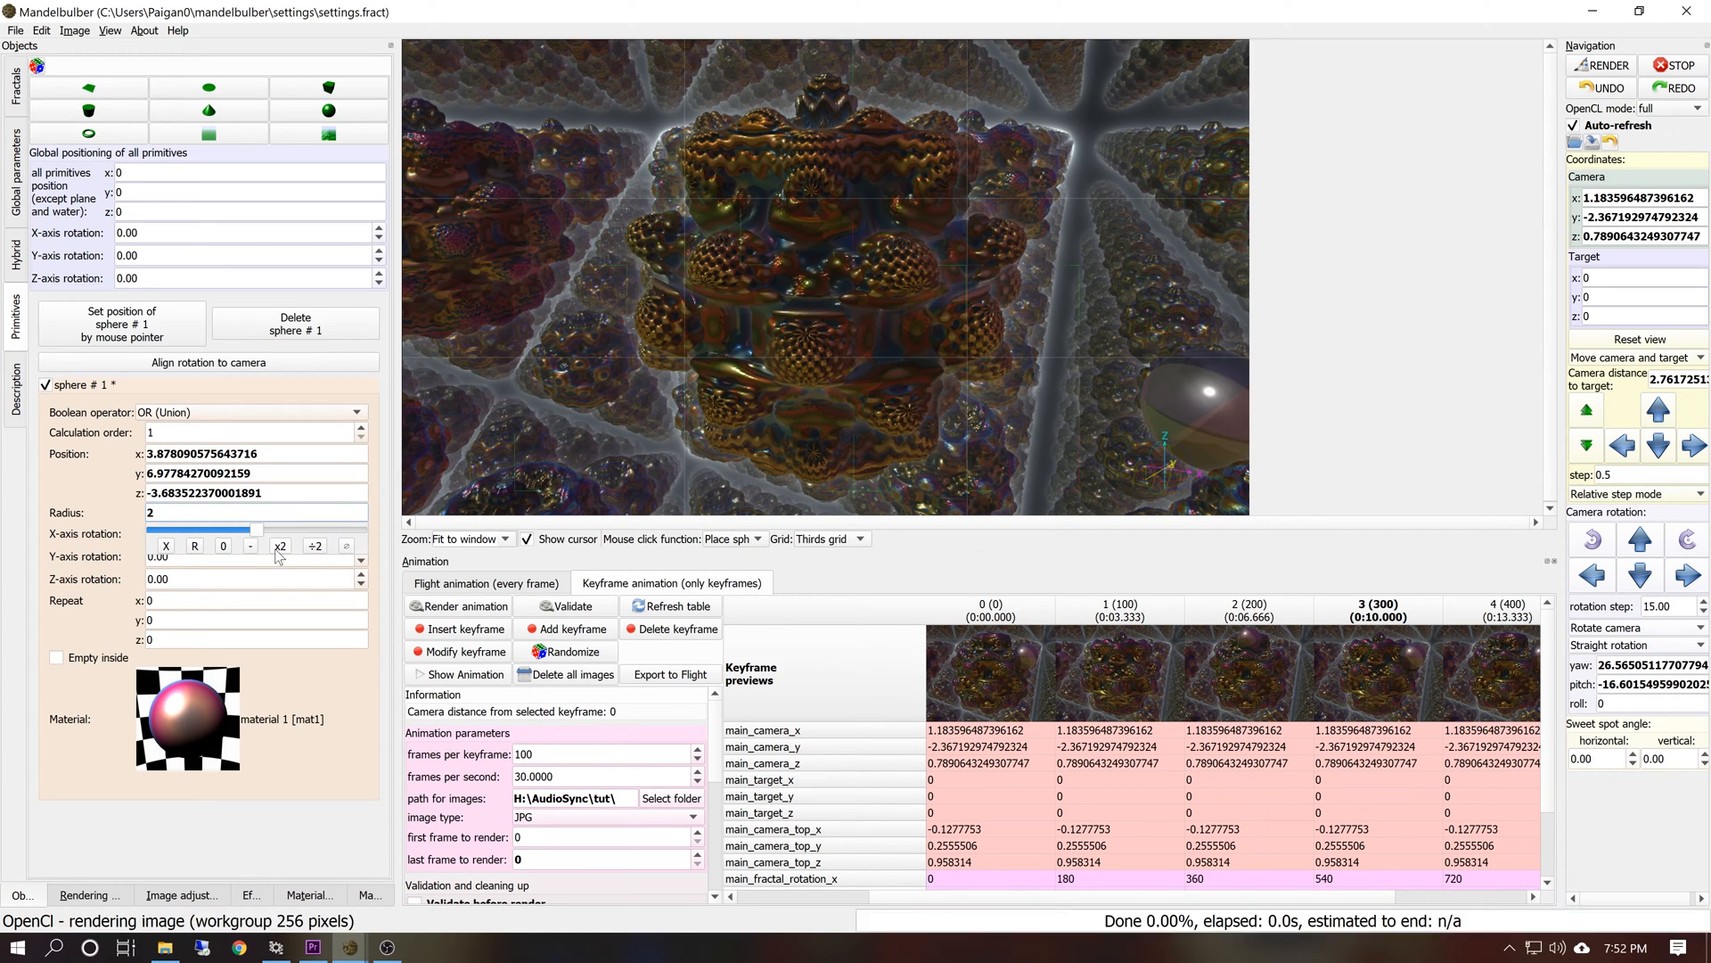
left_click(459, 652)
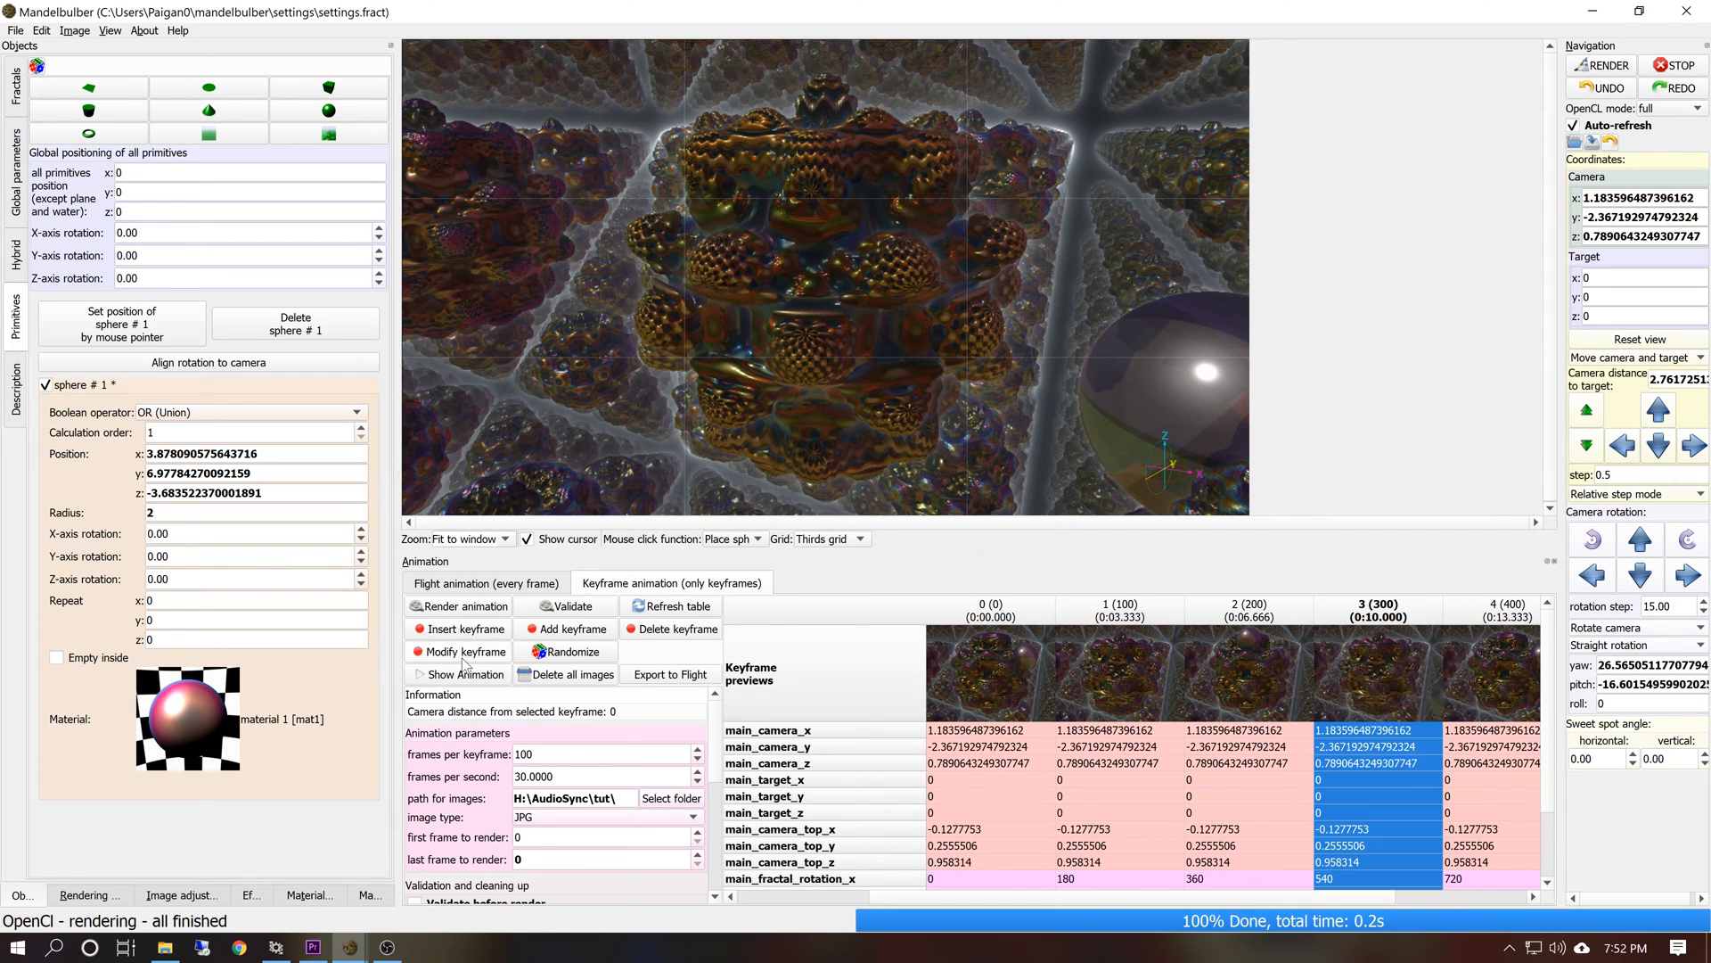
Load keyframe 4, then delete all previously rendered images and start the keyframe animation render
double_click(1522, 688)
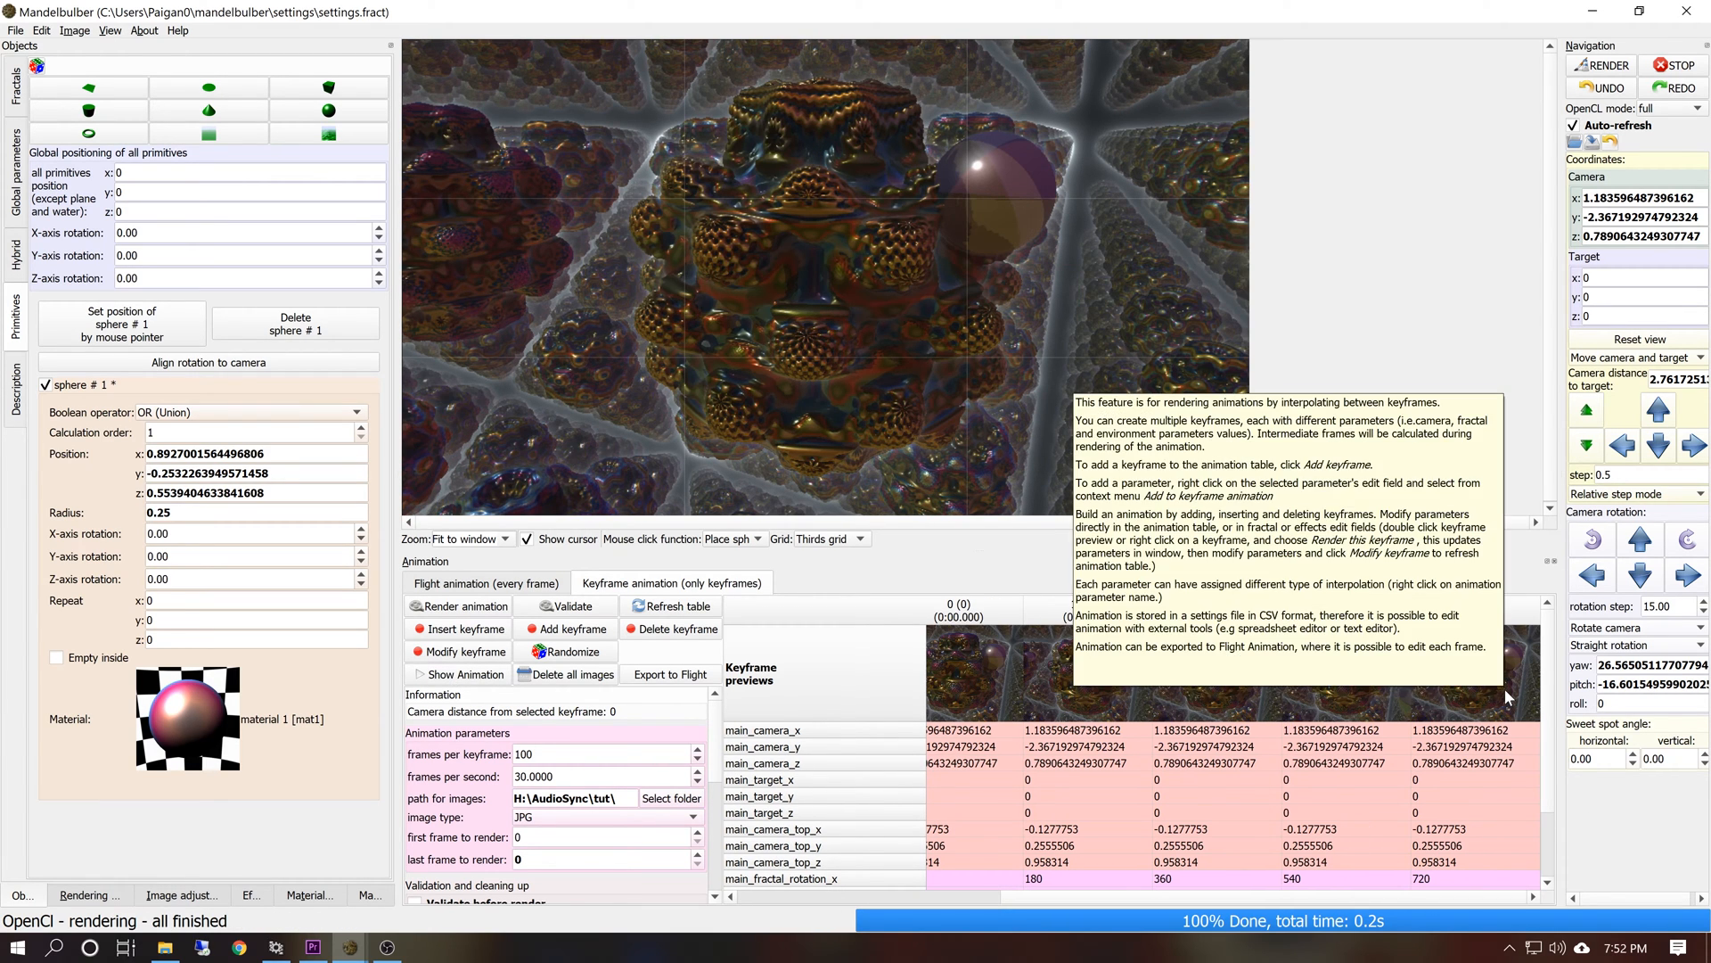
left_click(587, 683)
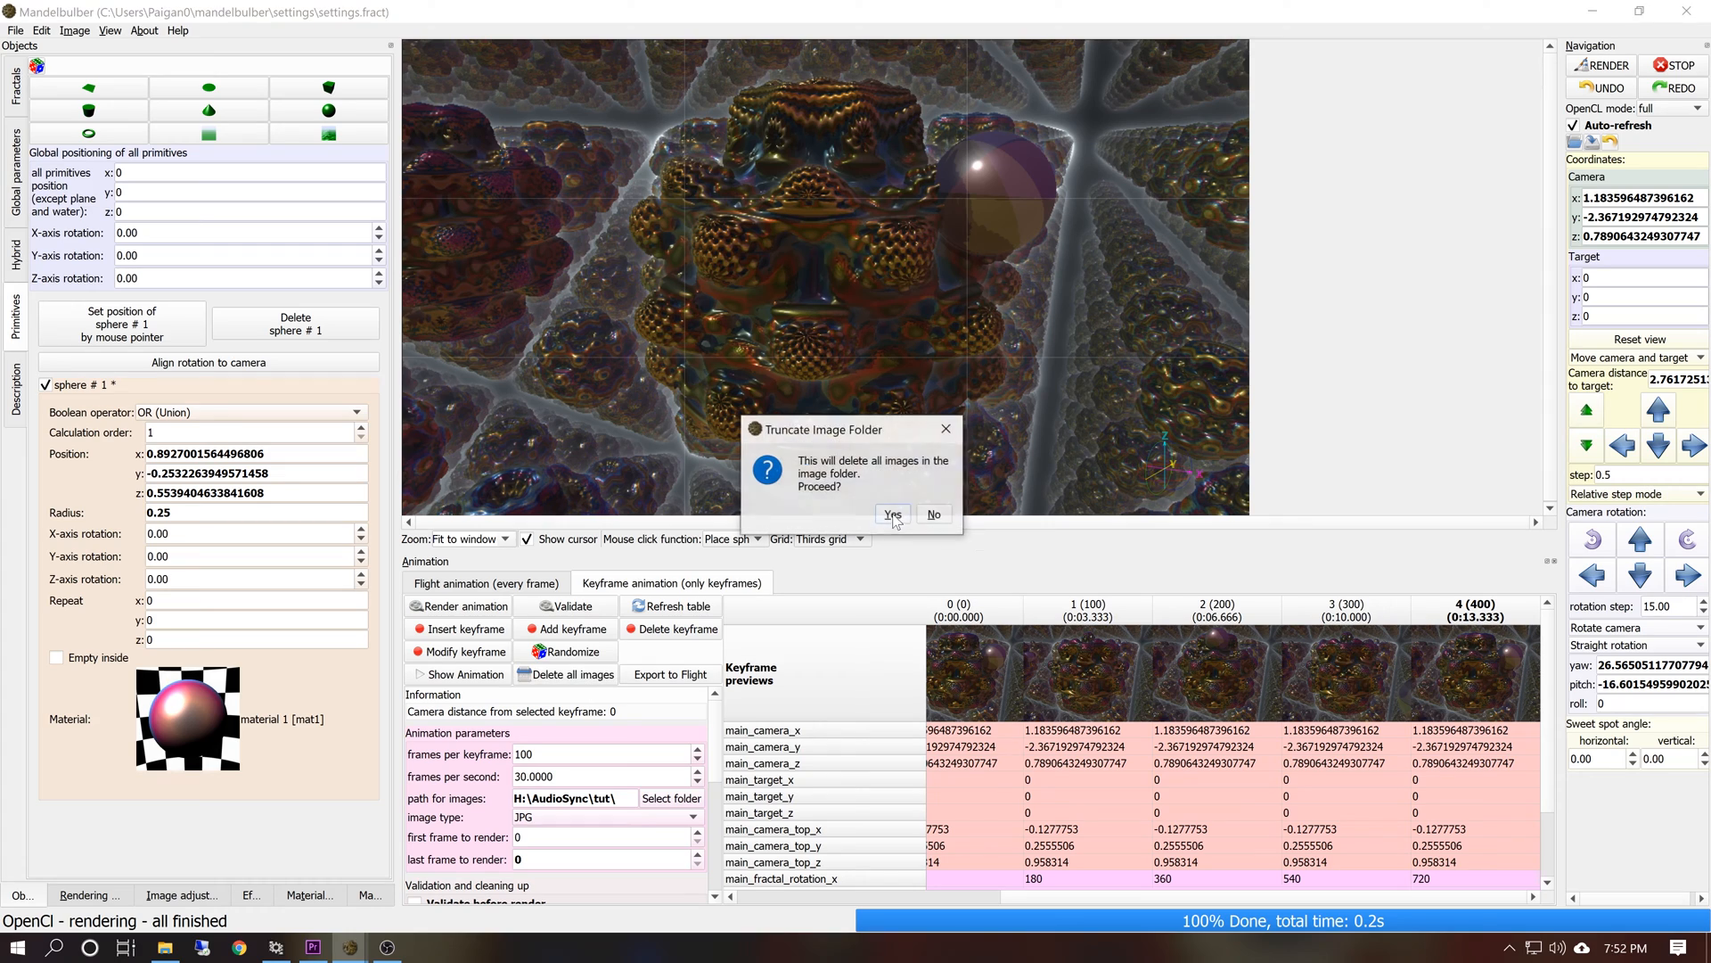
left_click(892, 514)
left_click(434, 606)
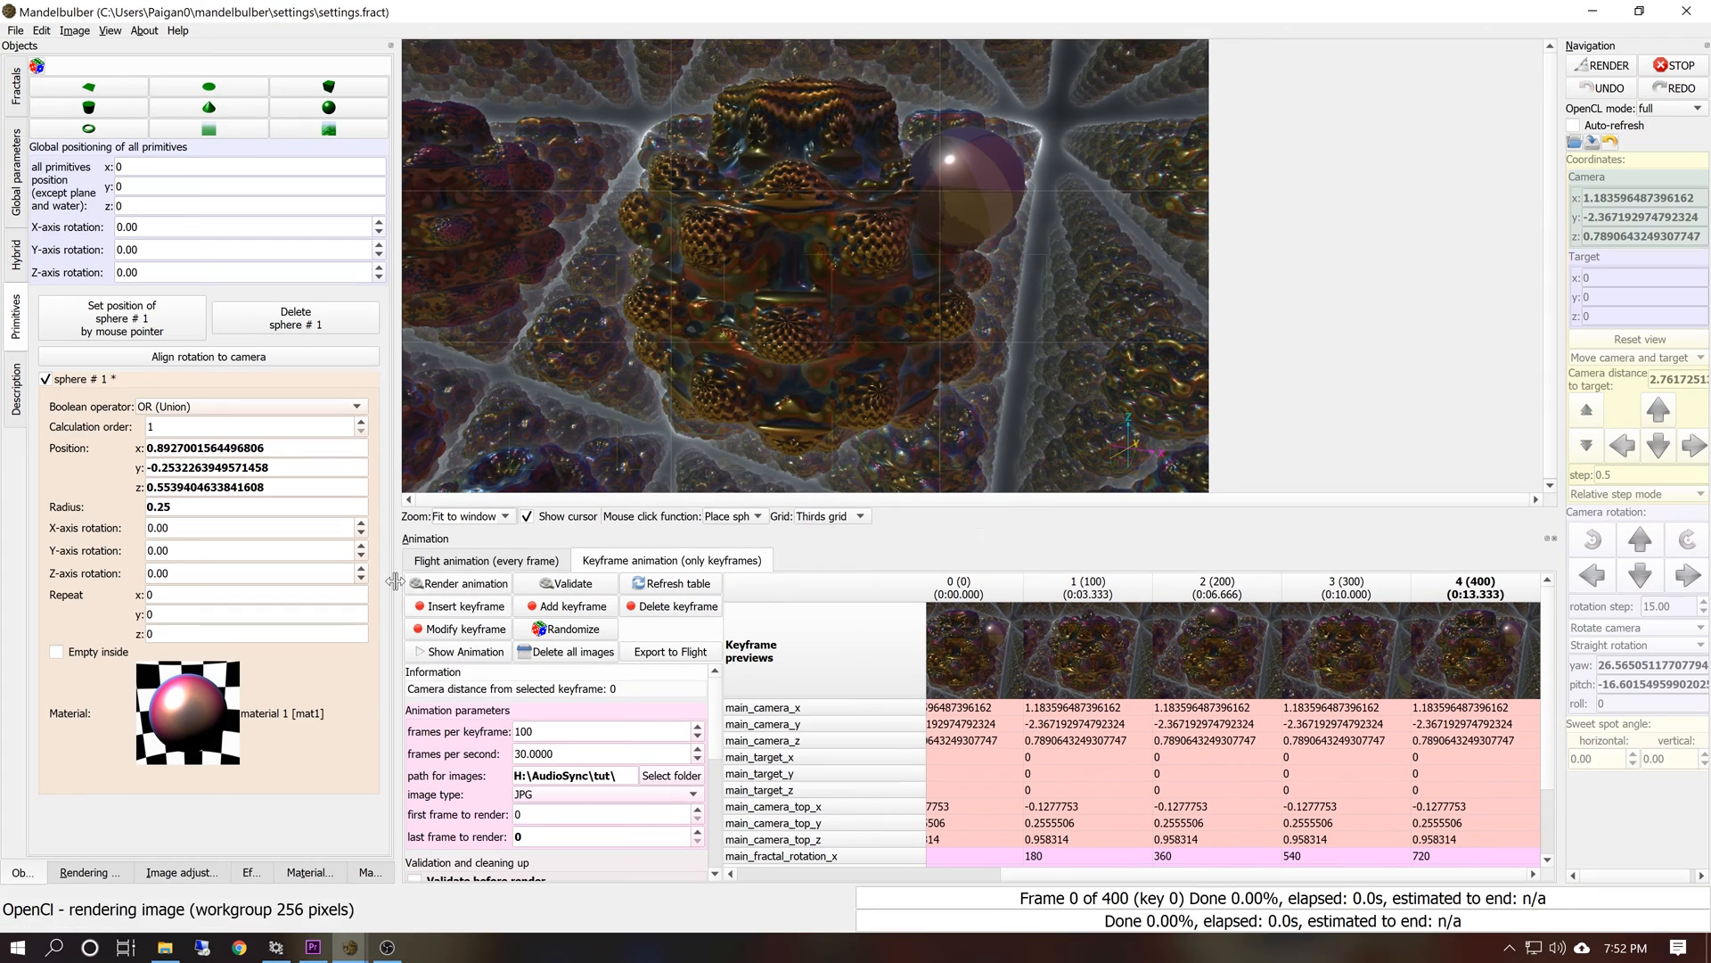
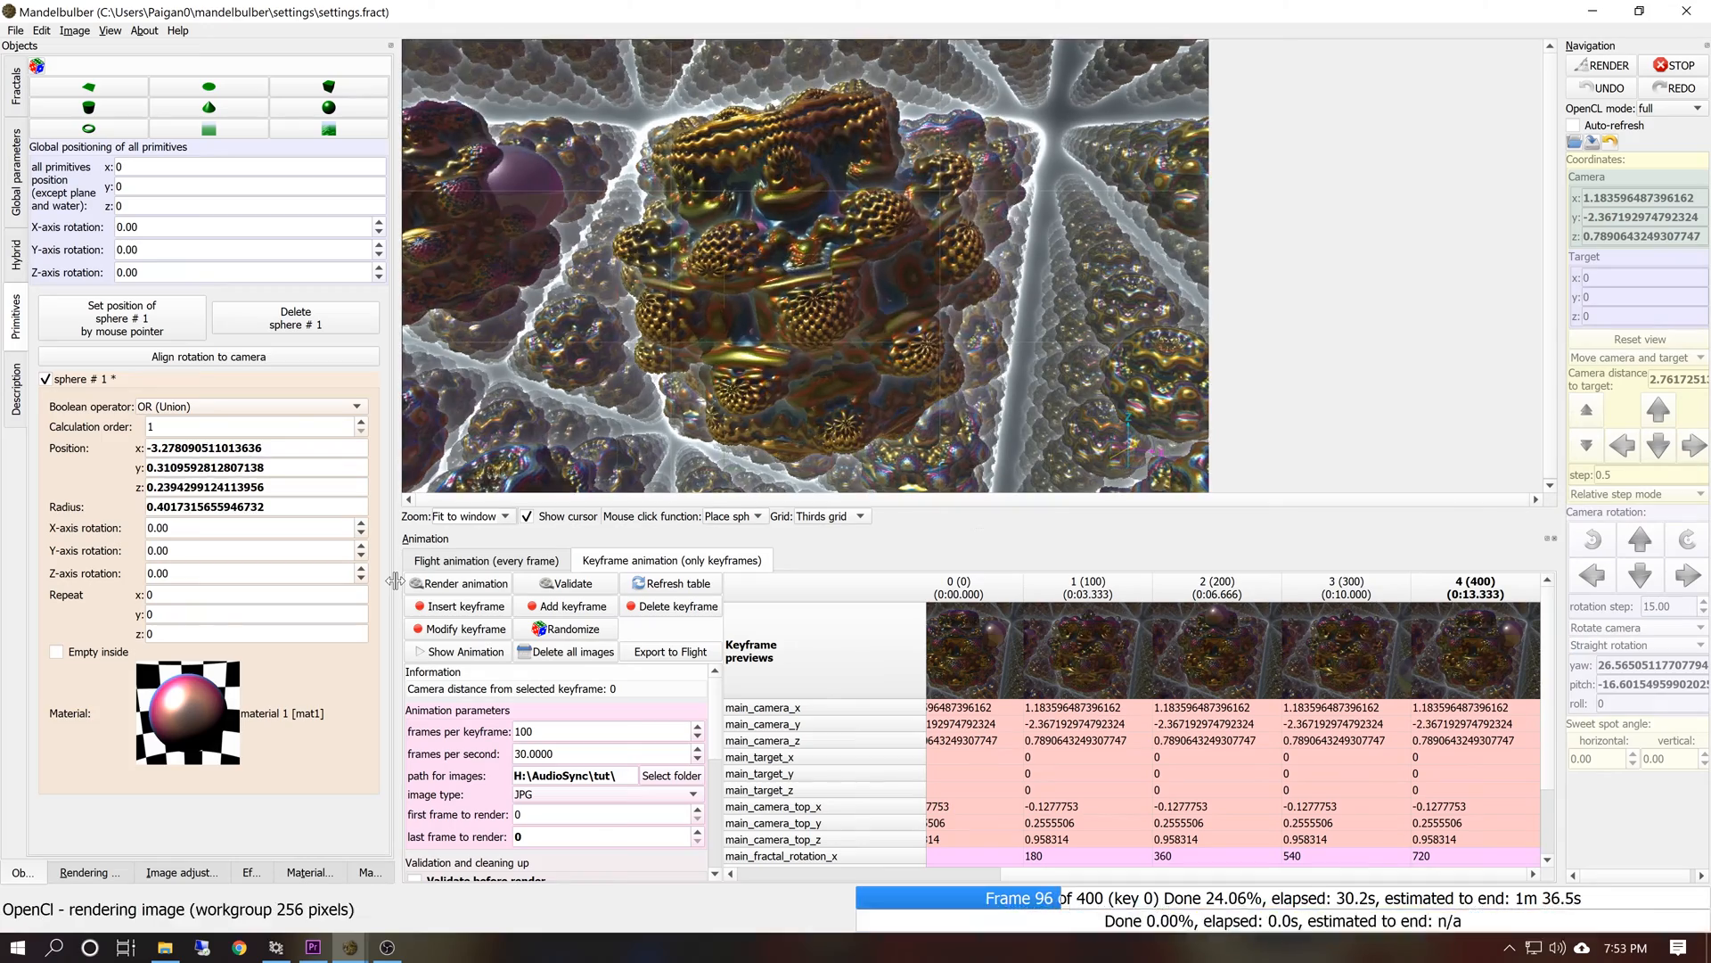
Stop the render and play back the rendered frames in the animation player
left_click(1678, 66)
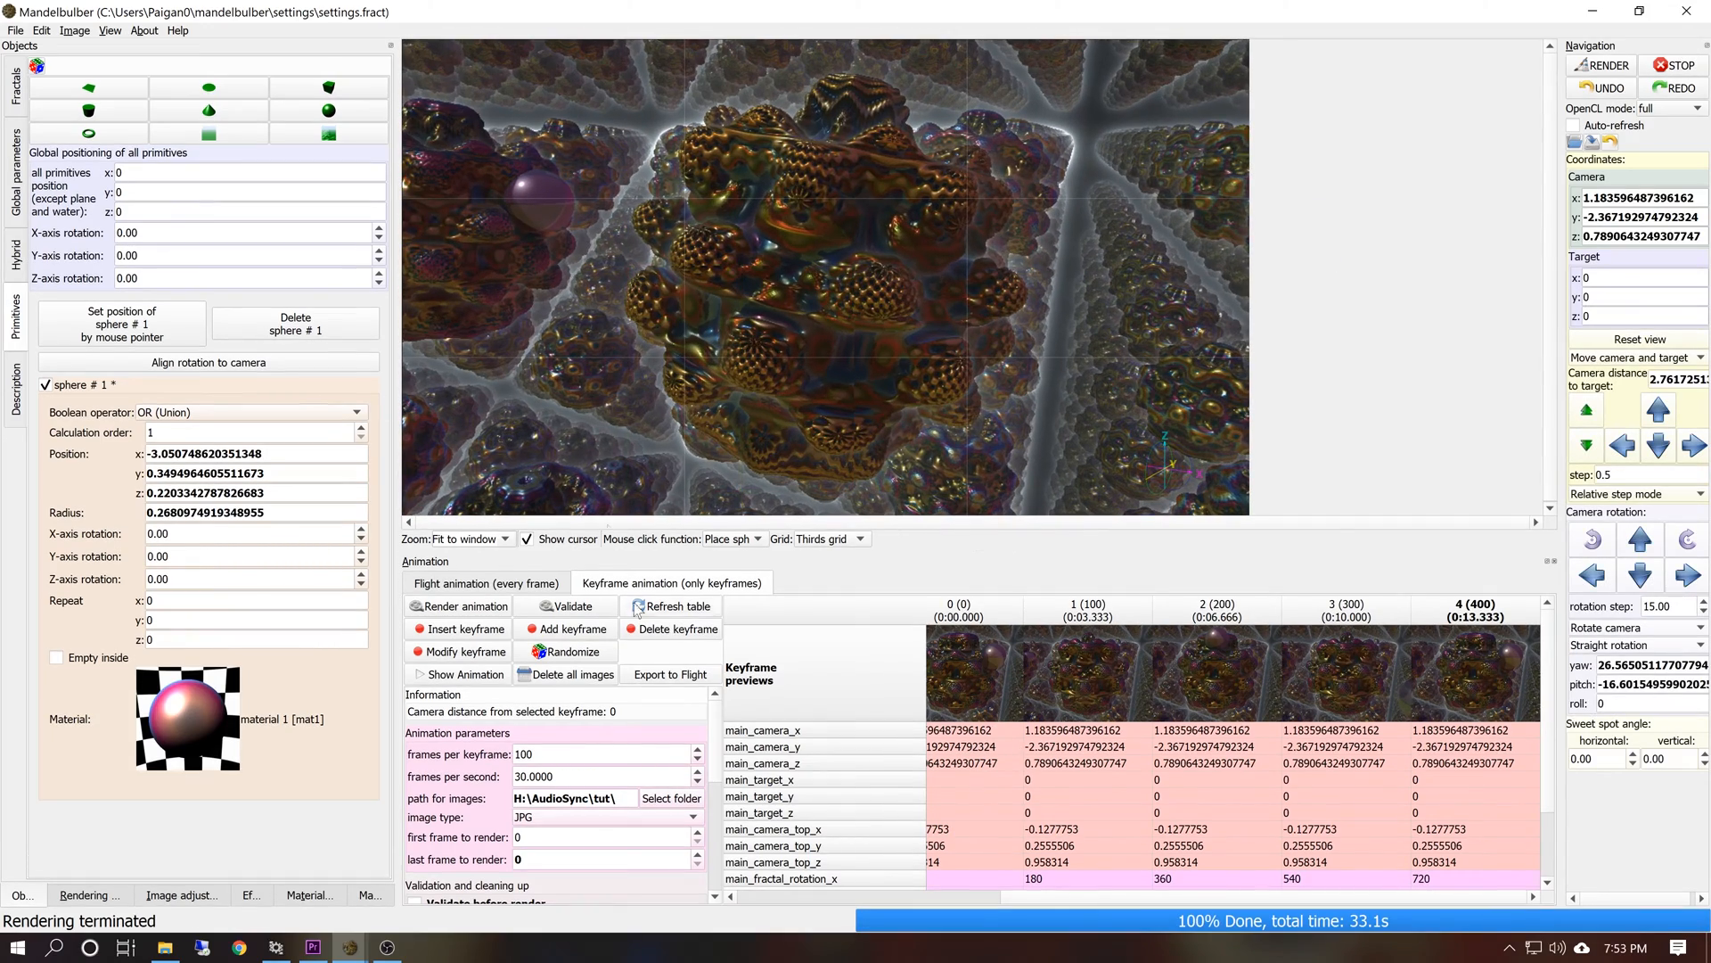
left_click(454, 673)
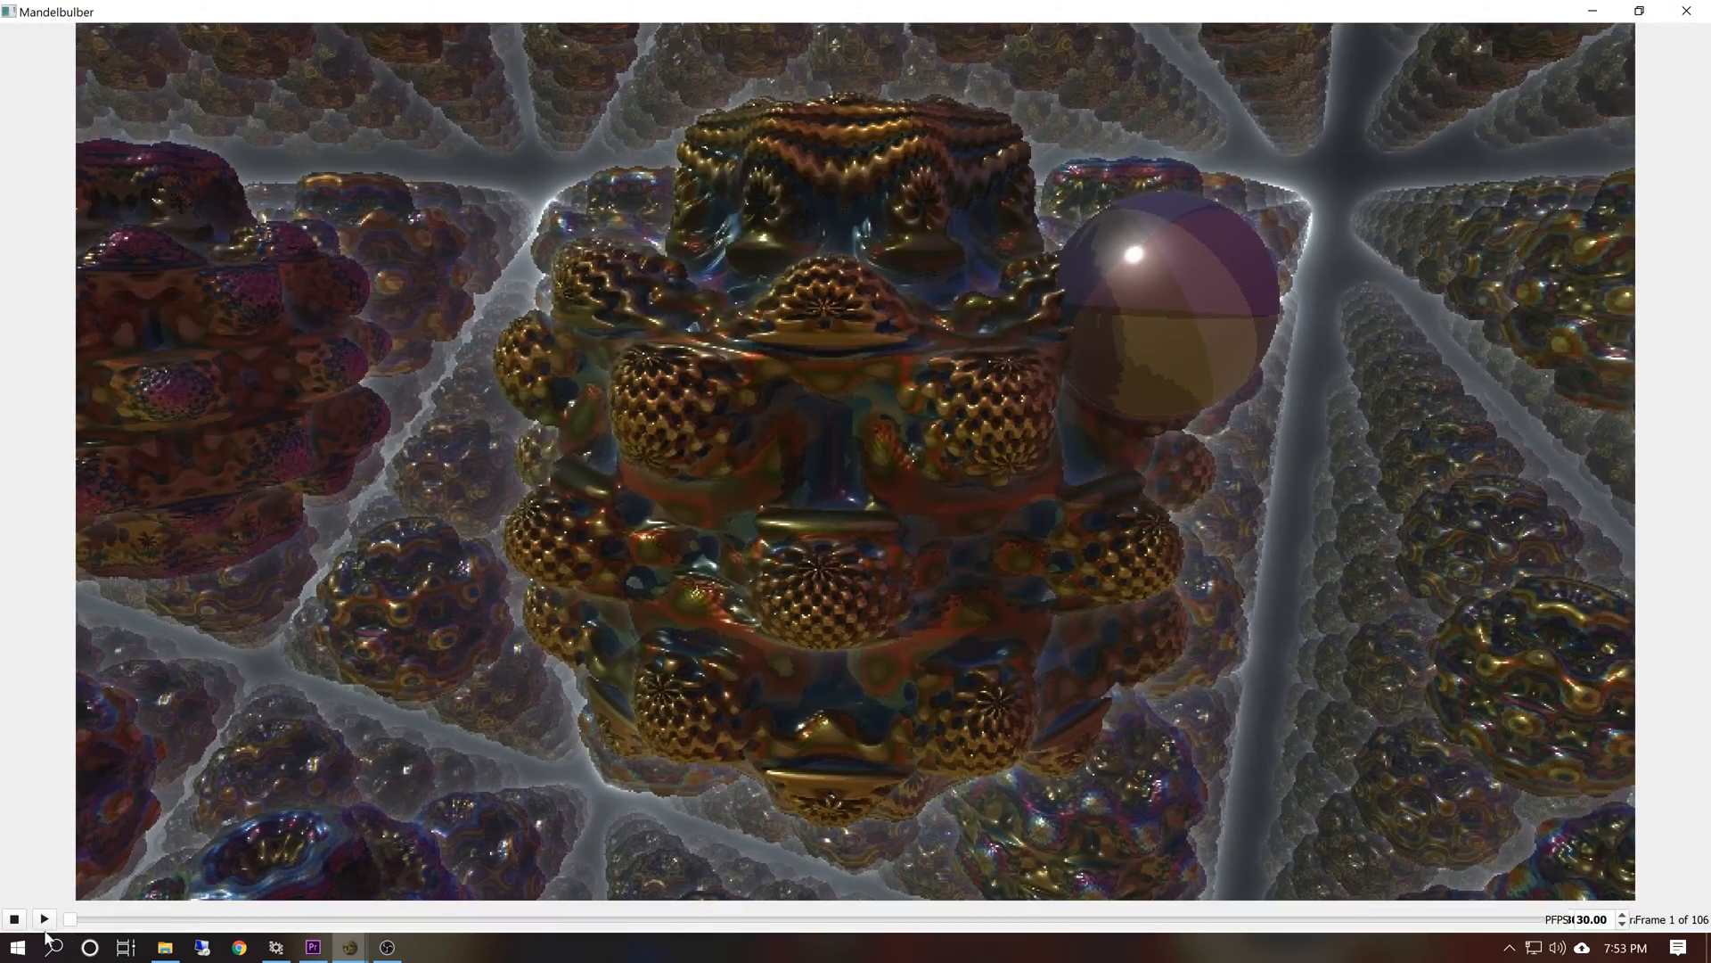
left_click(44, 919)
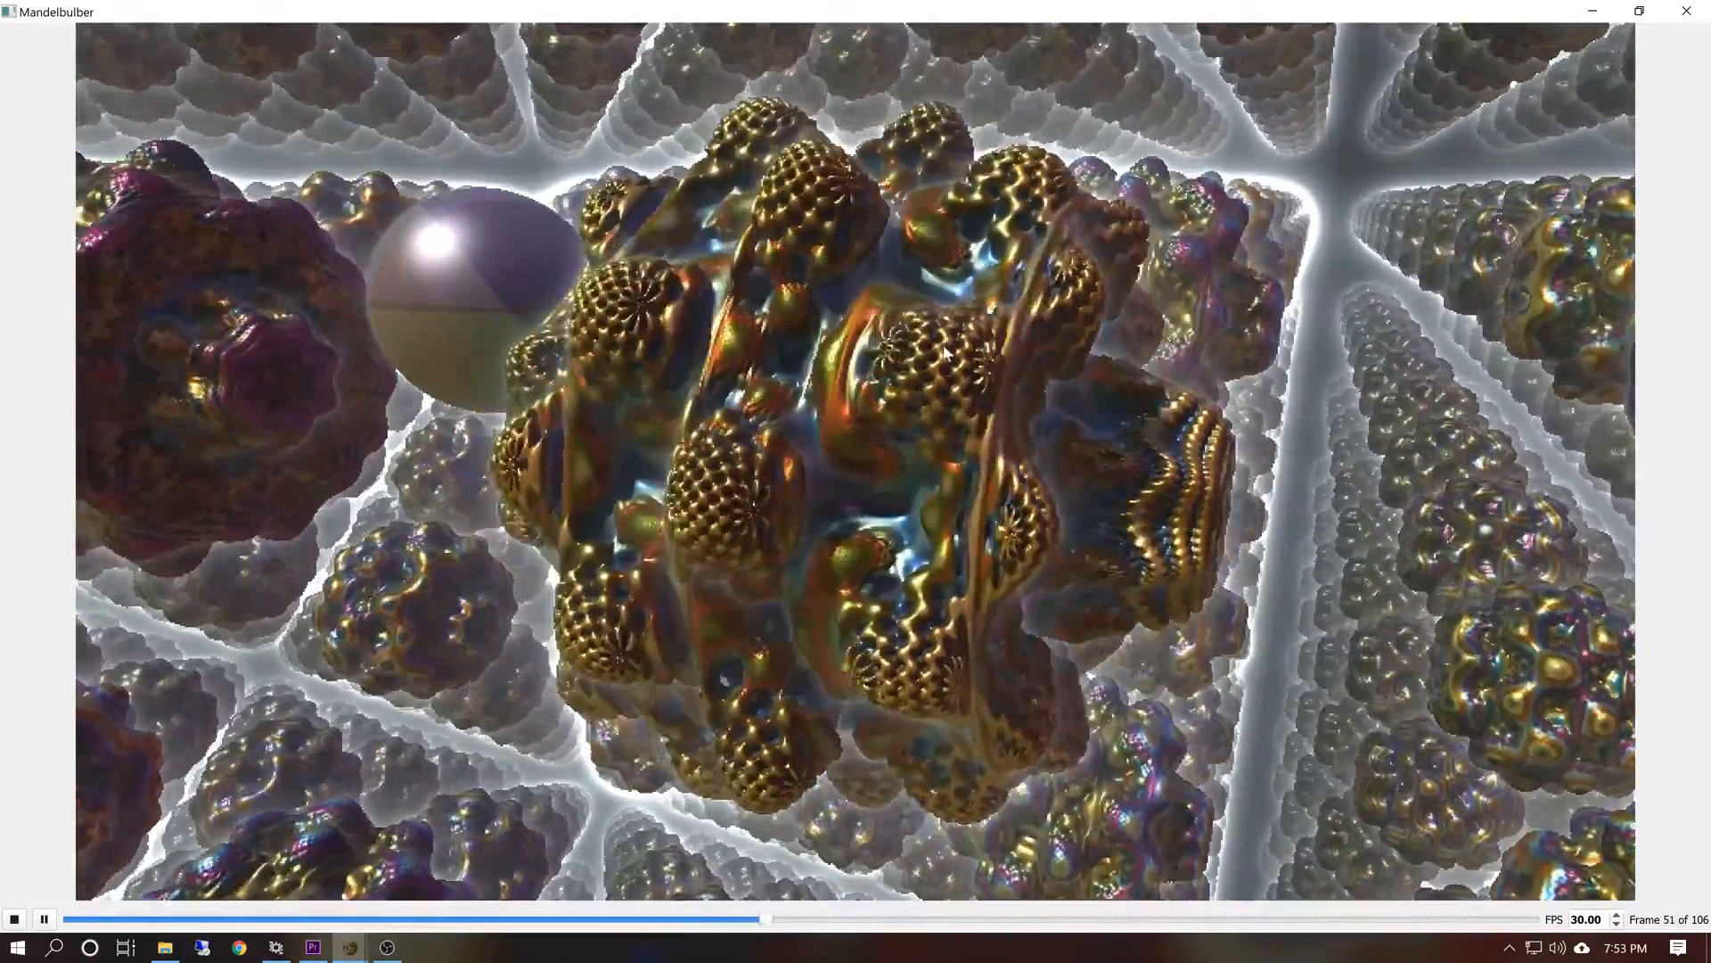
left_click(1688, 11)
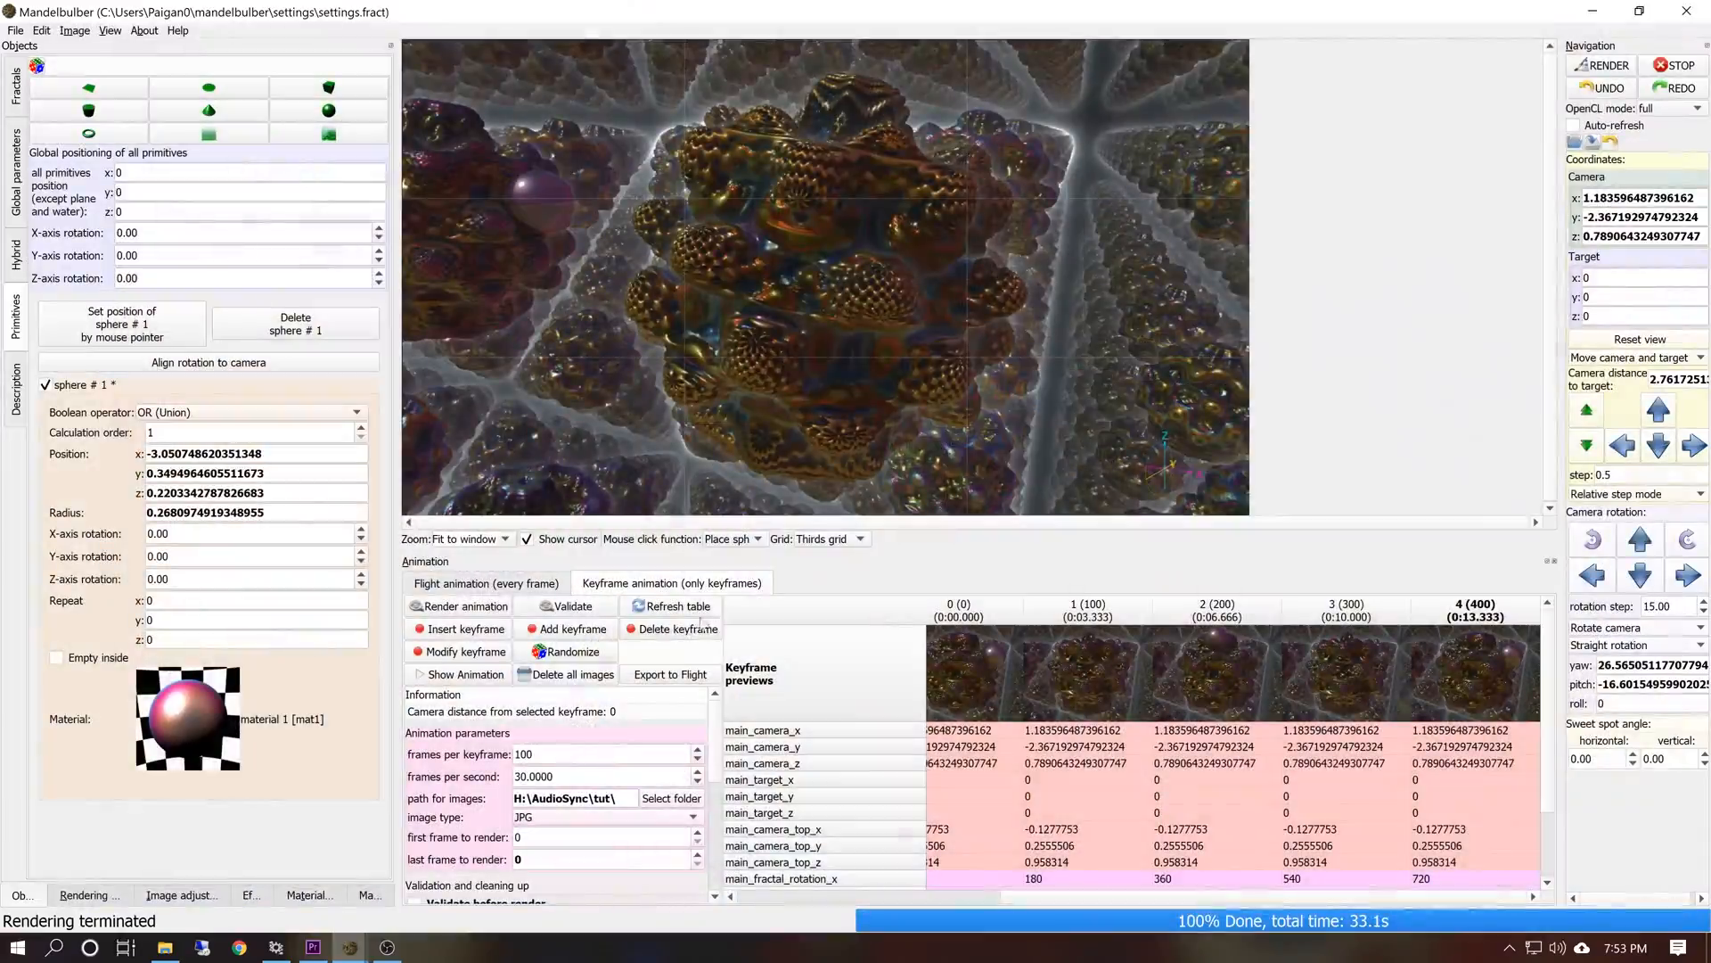
left_click(559, 676)
left_click(935, 512)
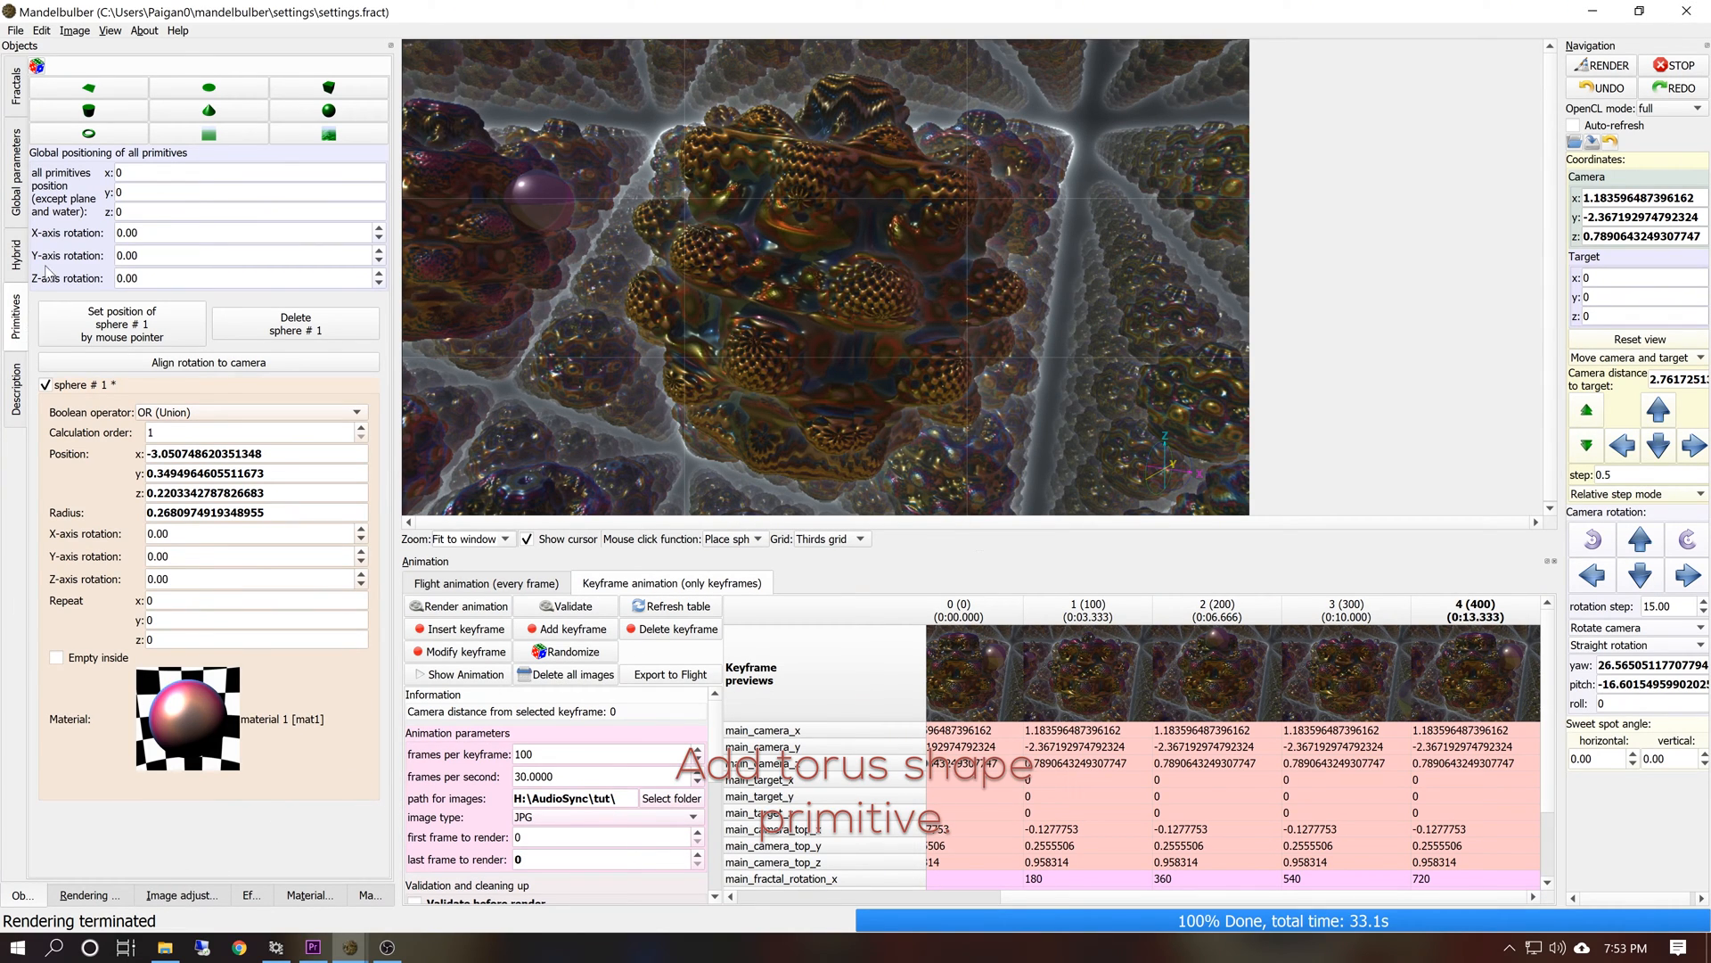
Add a torus primitive, position it at the central Mandelbulb's right edge and turn auto-refresh back on
left_click(88, 134)
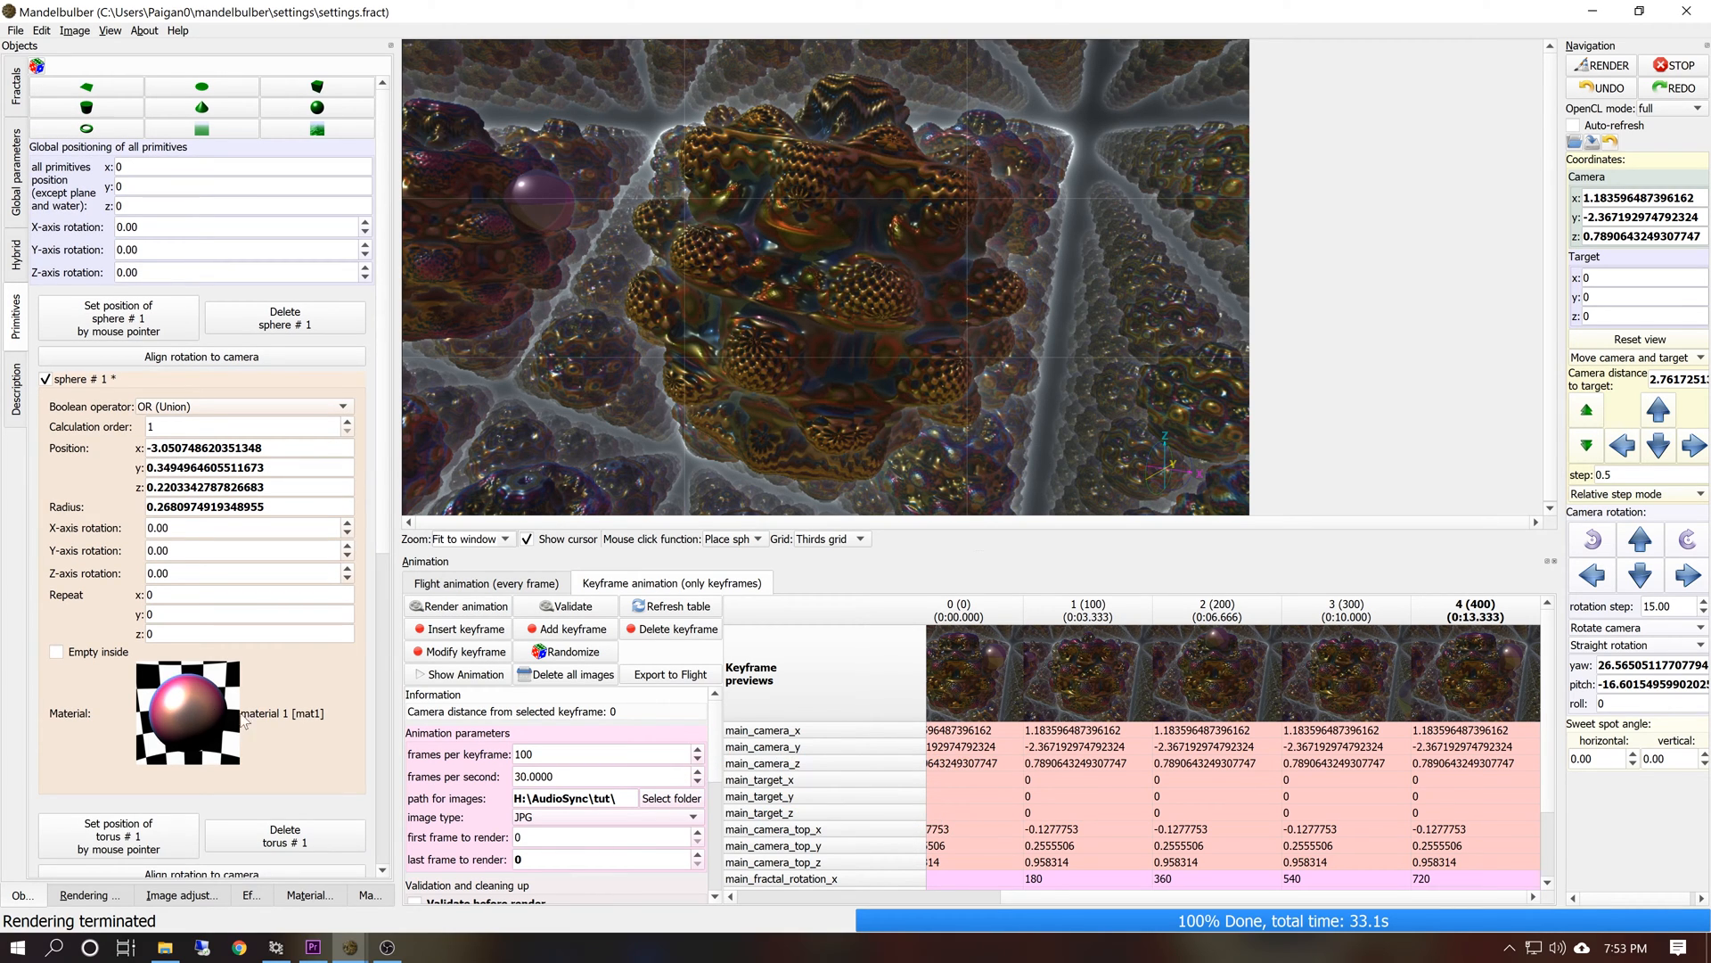
scroll(381, 523, "down", 5)
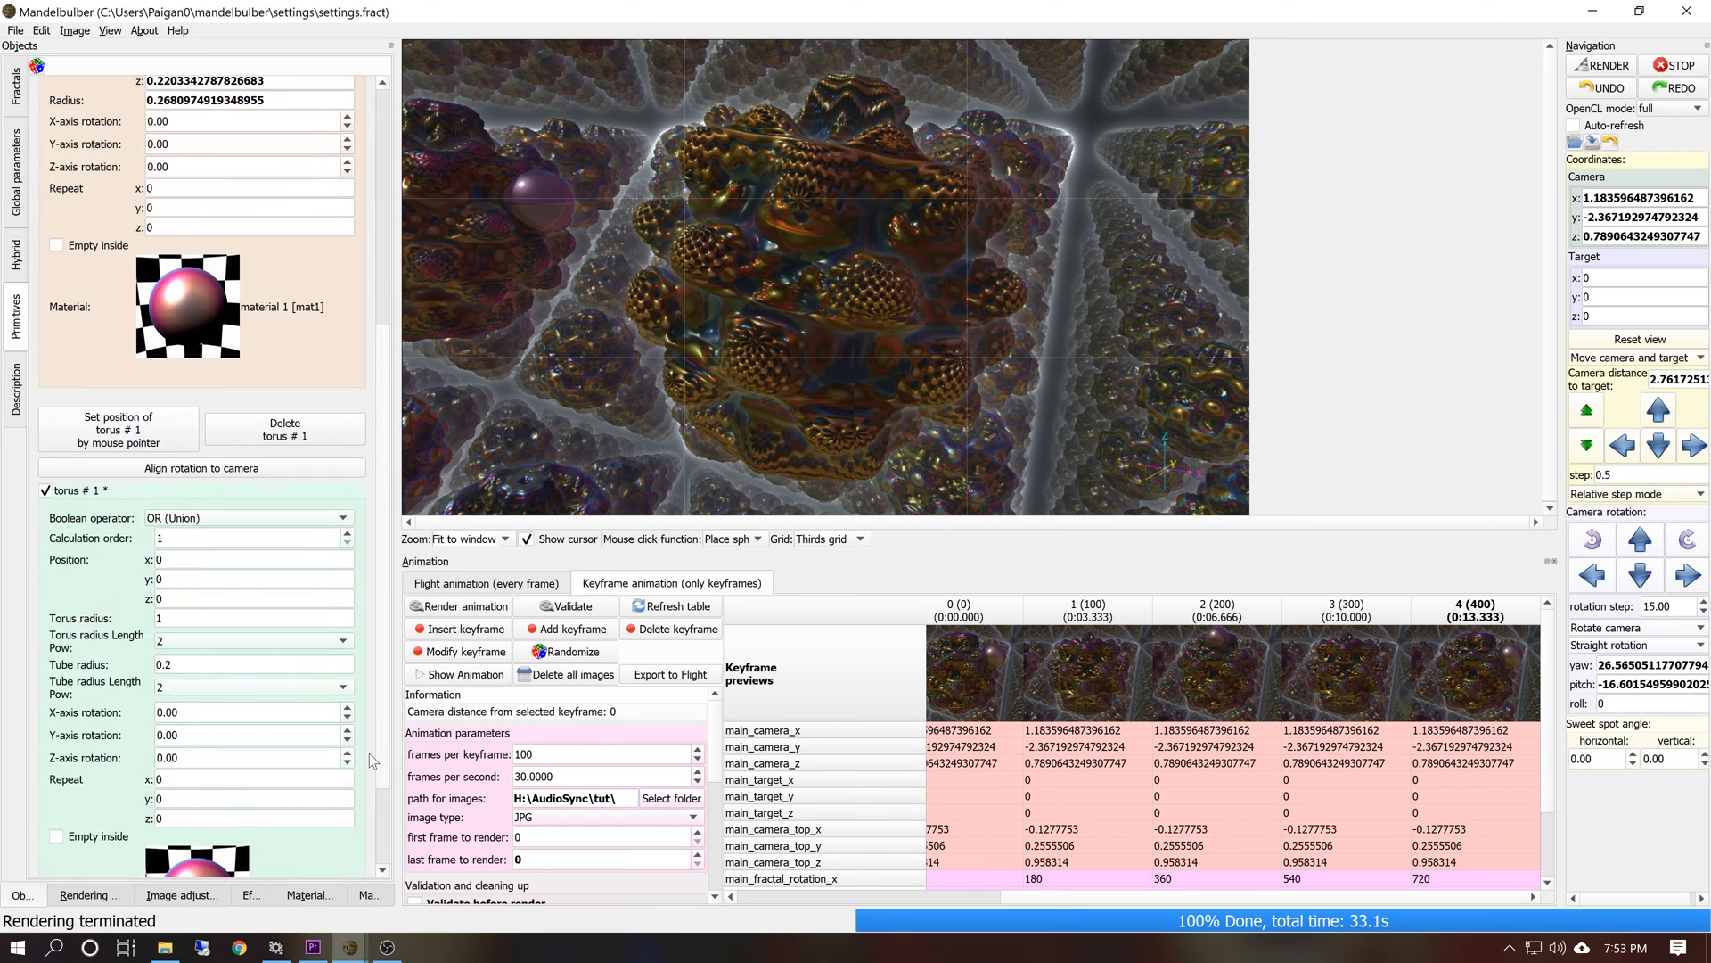
left_click(50, 440)
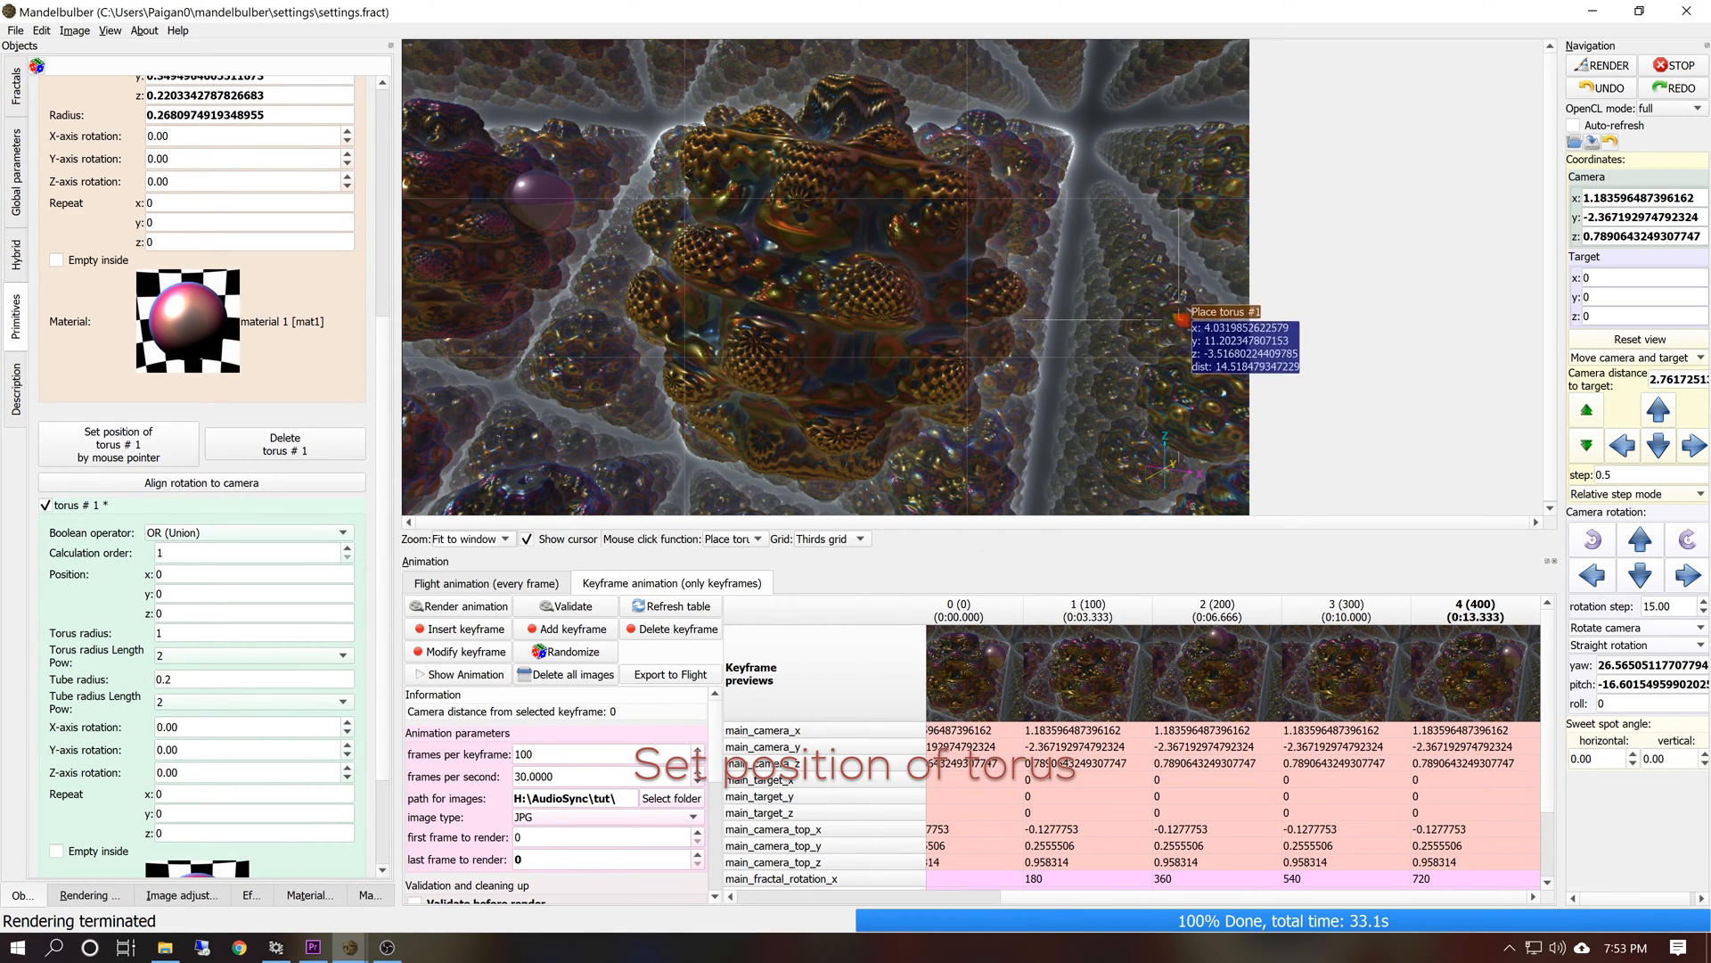
left_click(1018, 297)
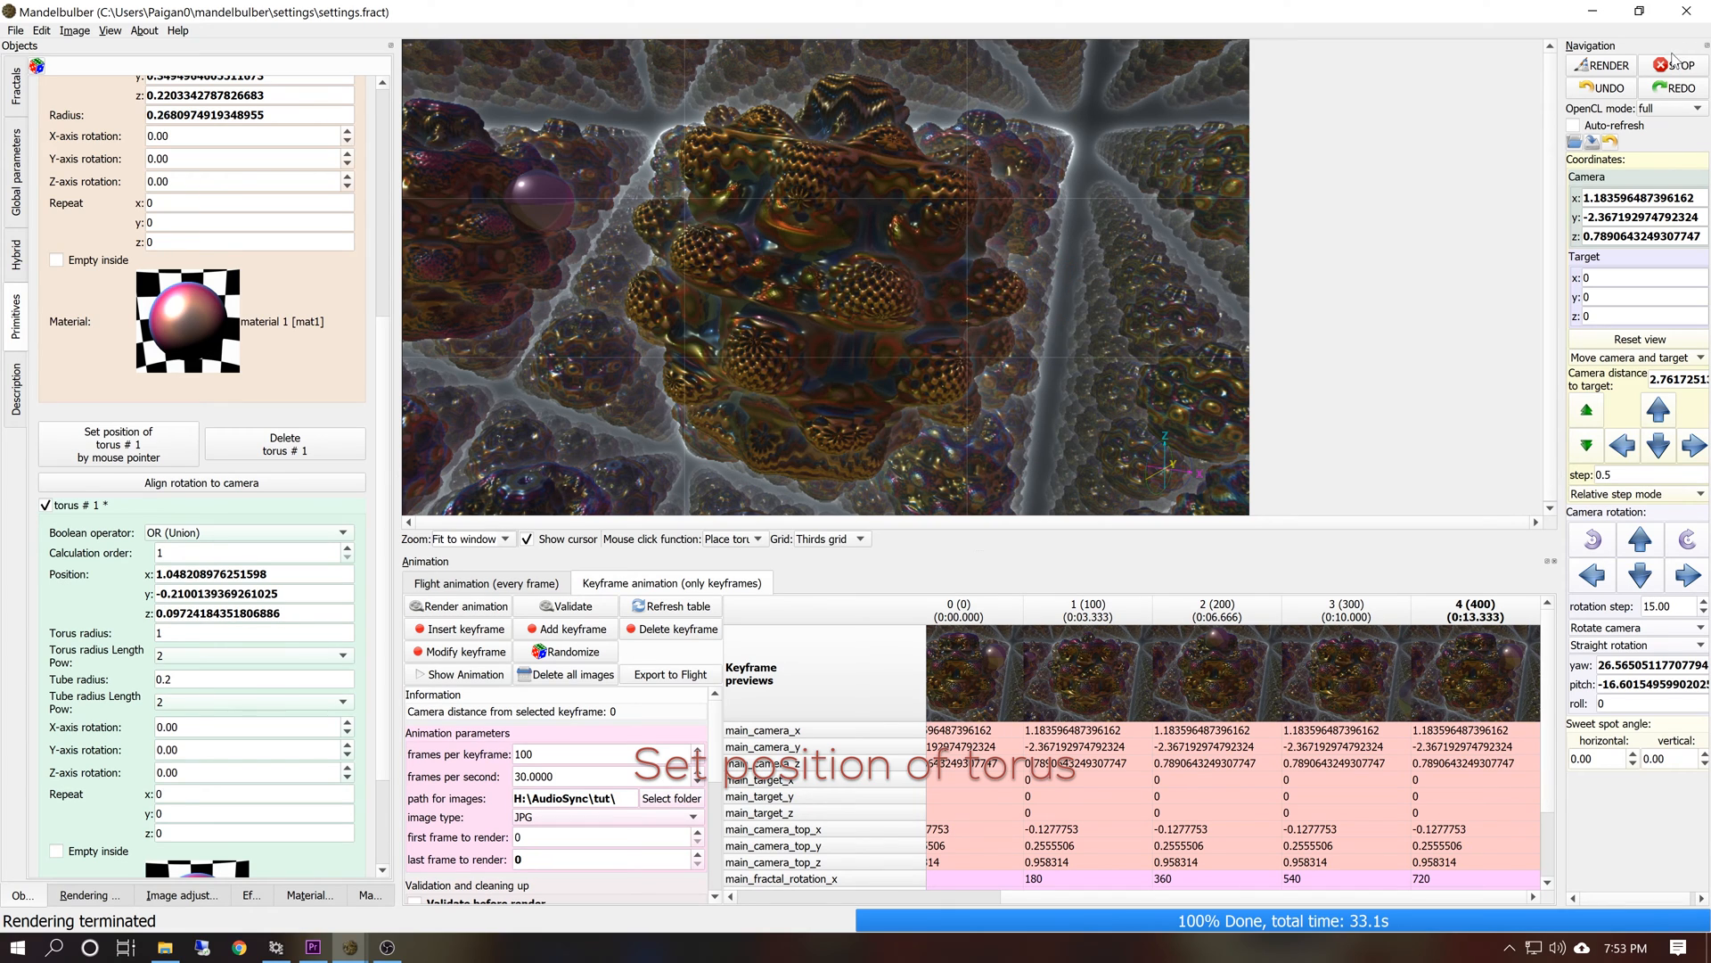
left_click(1604, 127)
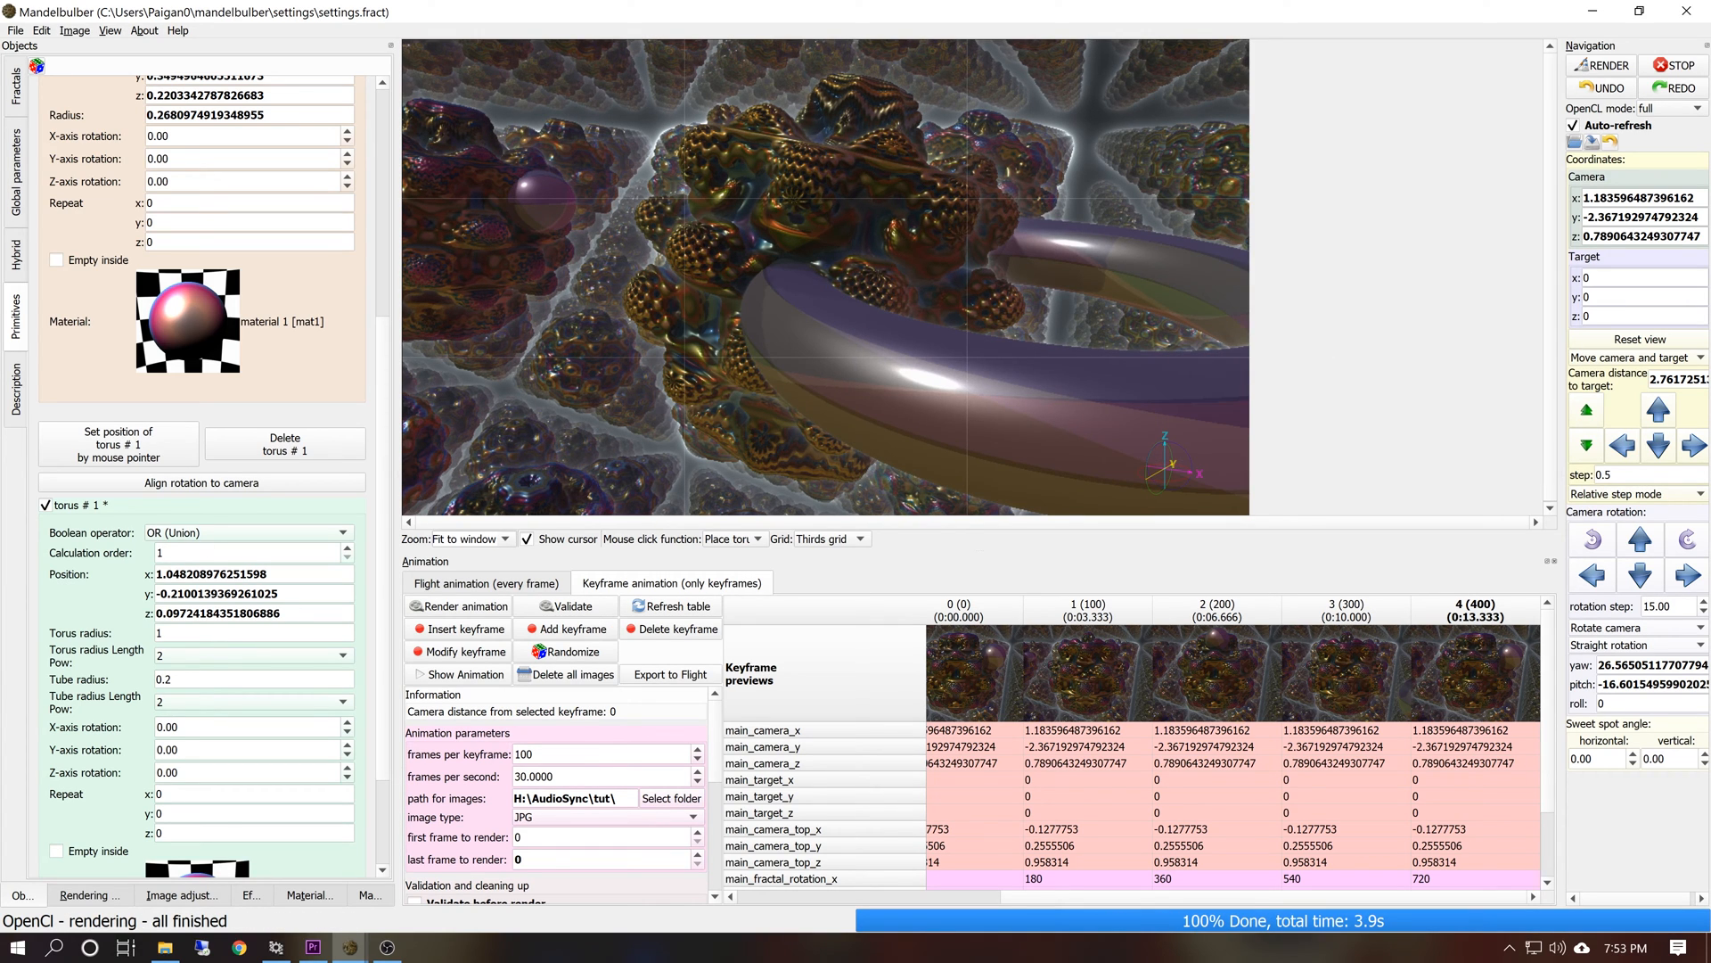
Set the torus radius to 0.5 and its tube radius to 0.05
left_click(233, 633)
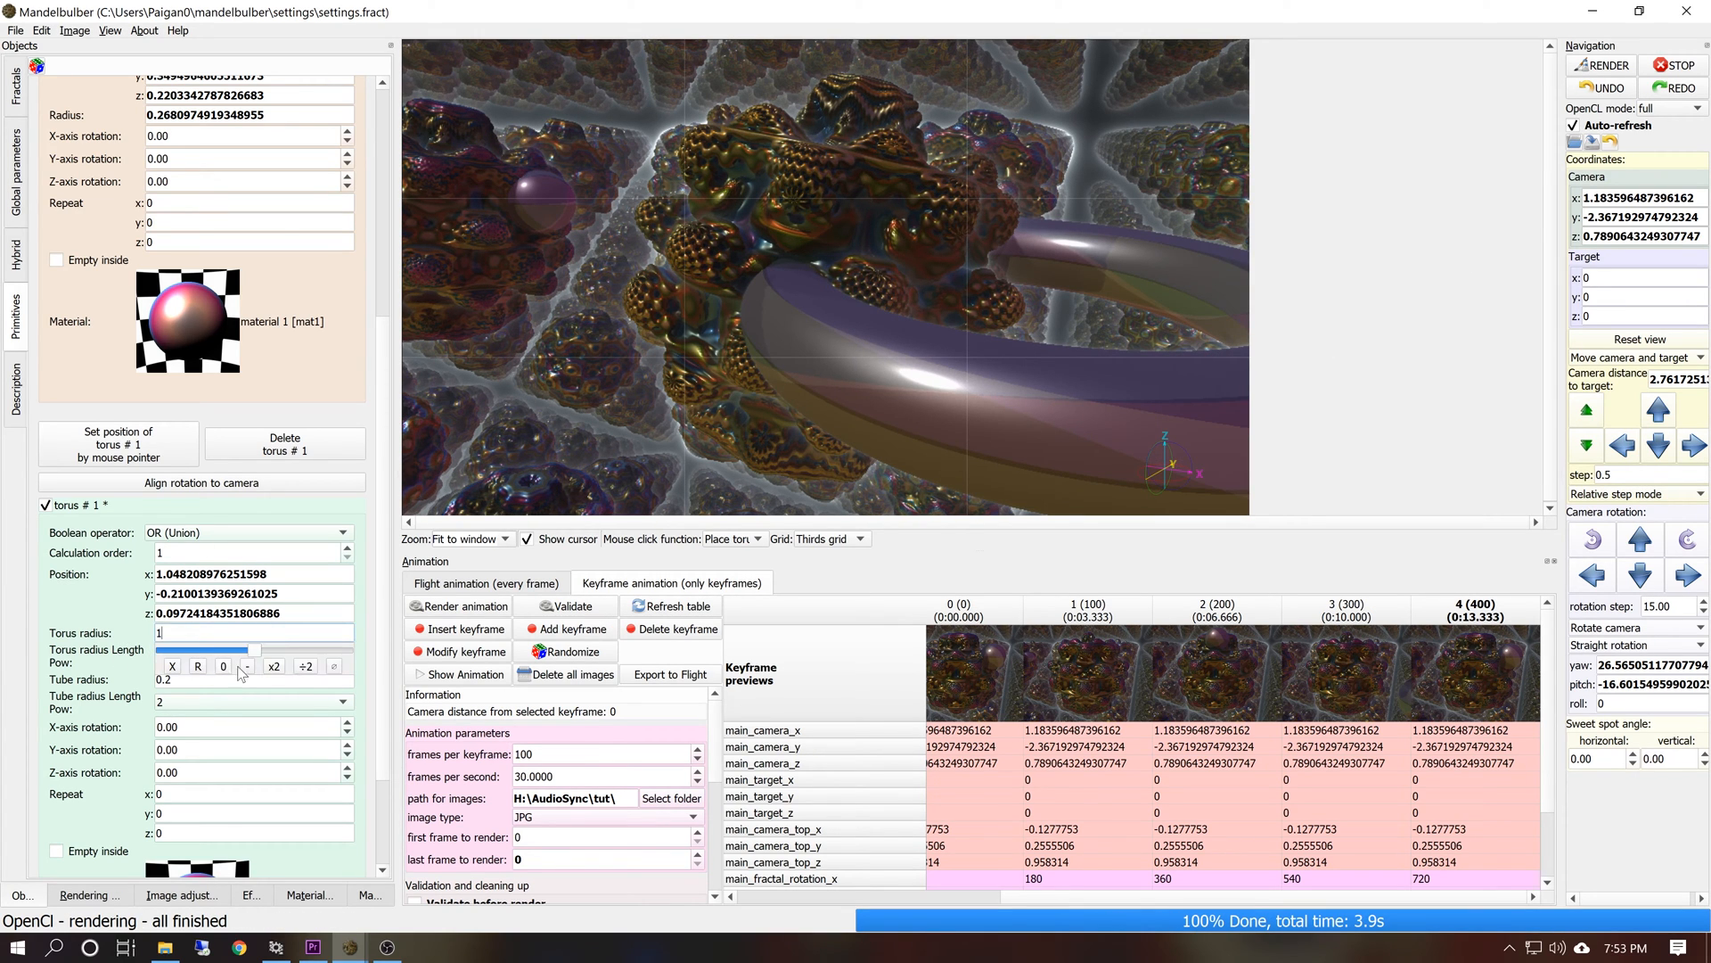
left_click(305, 667)
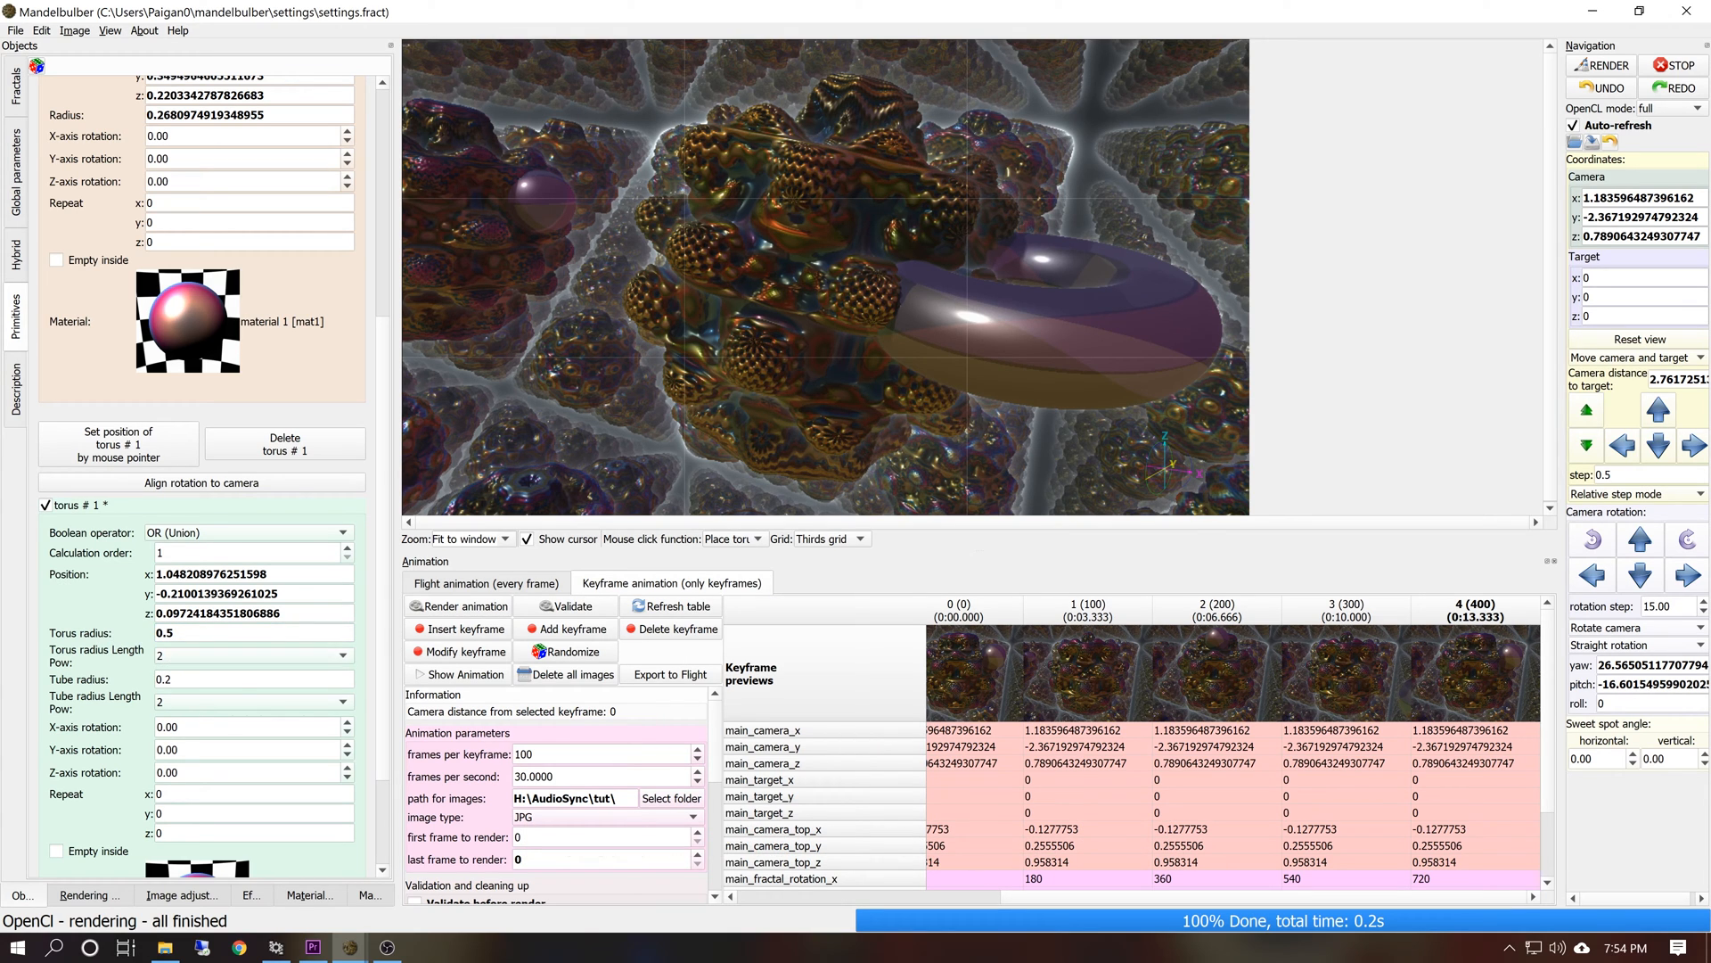
left_click(234, 680)
left_click(306, 712)
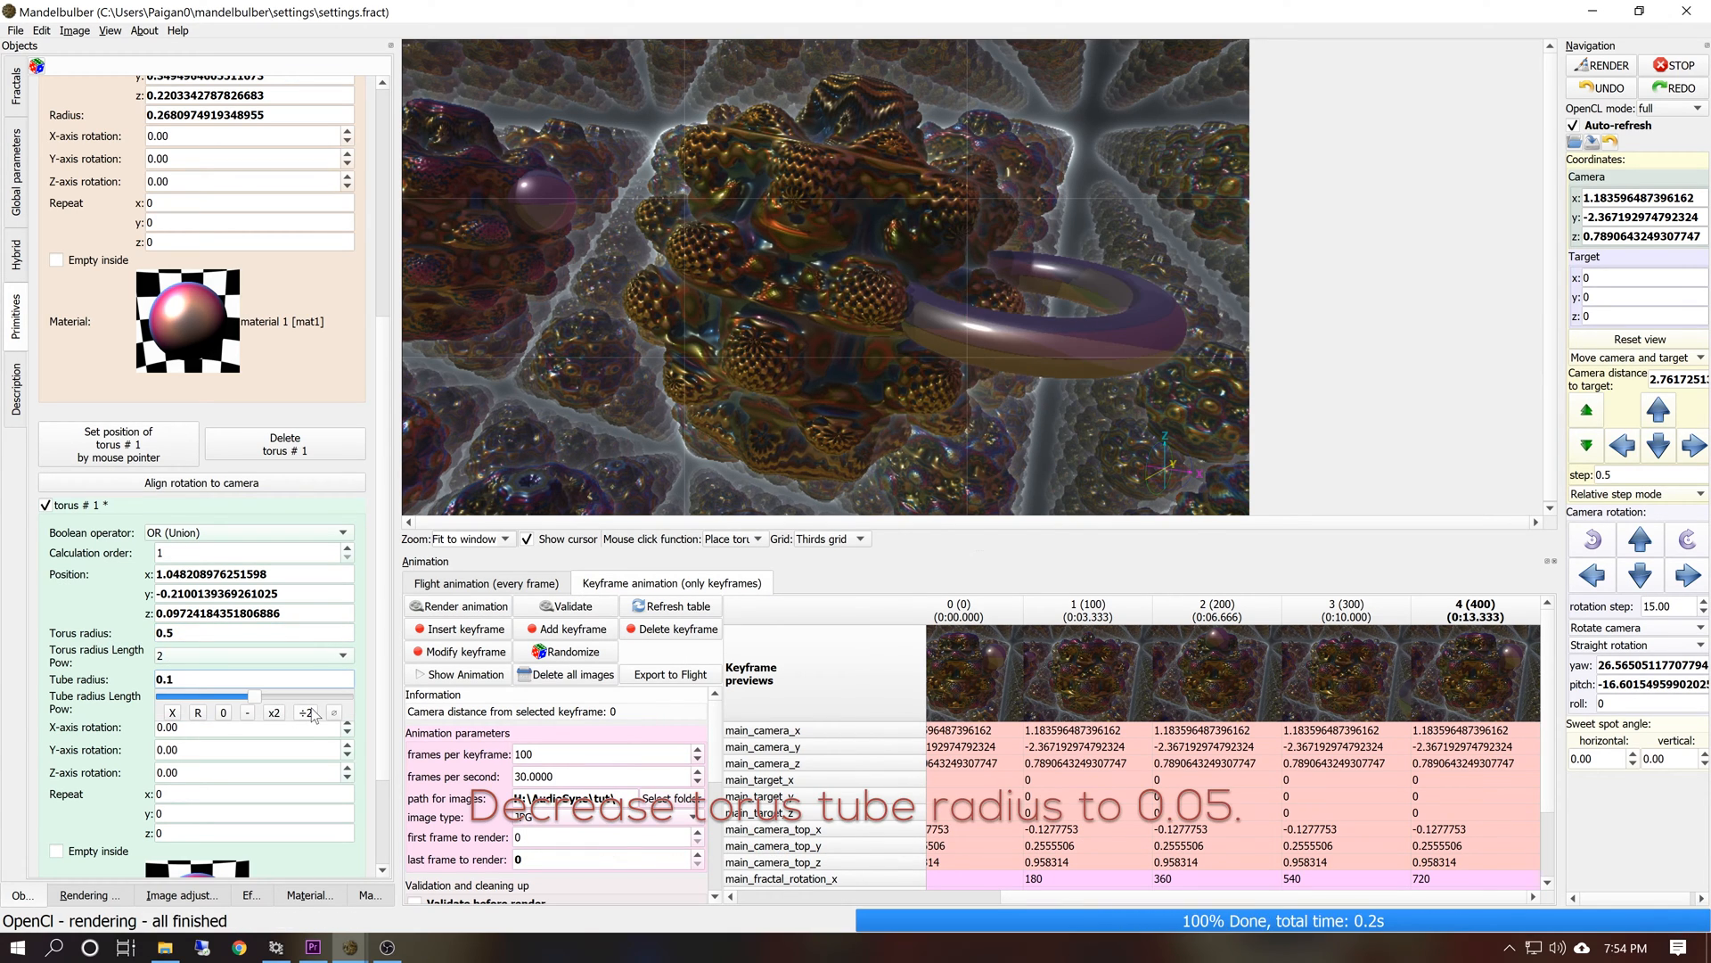
left_click(305, 712)
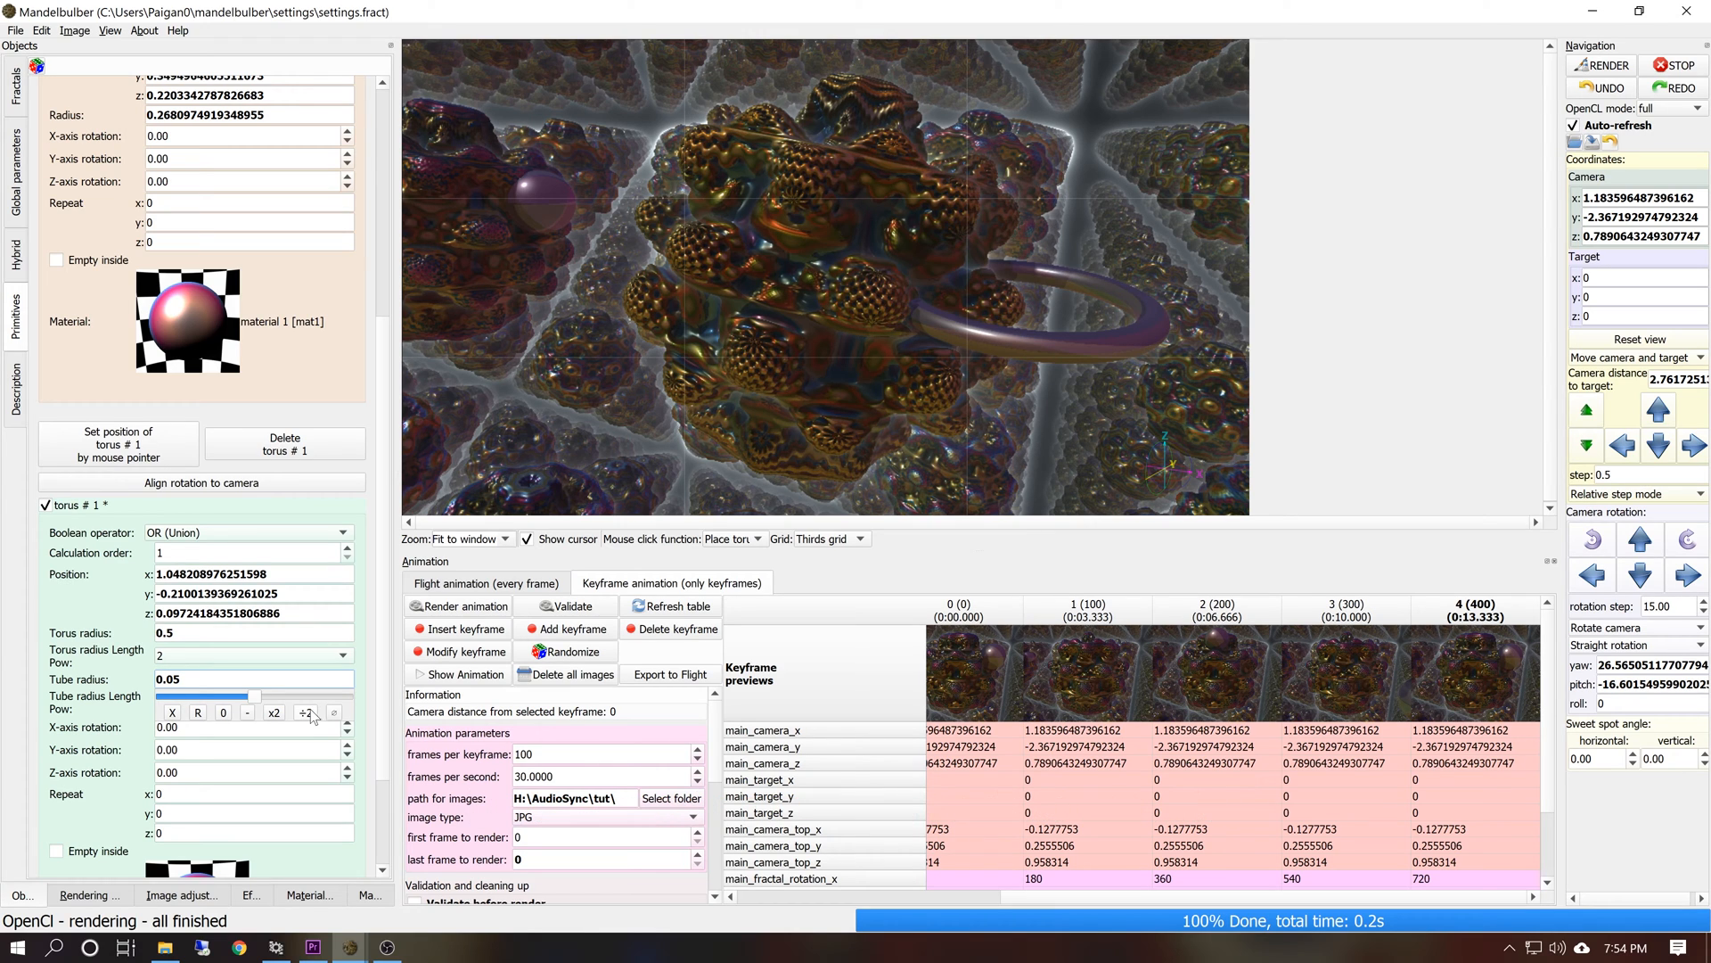
Try a torus radius of 0.25, and restore it to 0.5
left_click(234, 633)
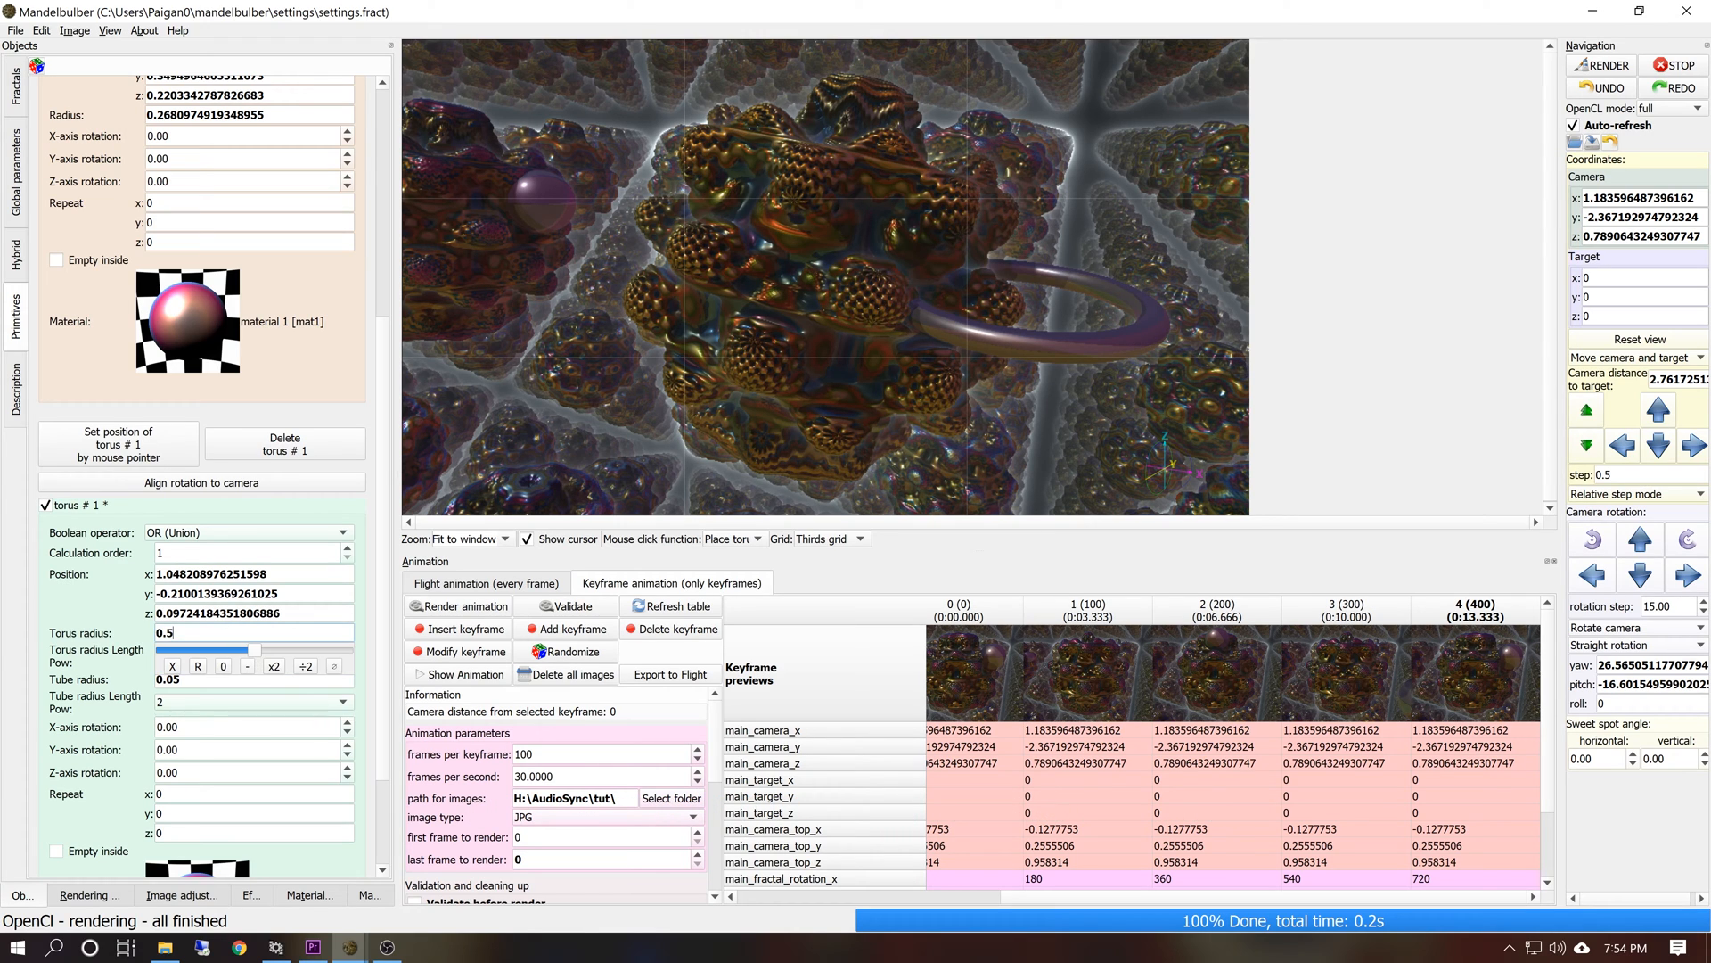
left_click(305, 667)
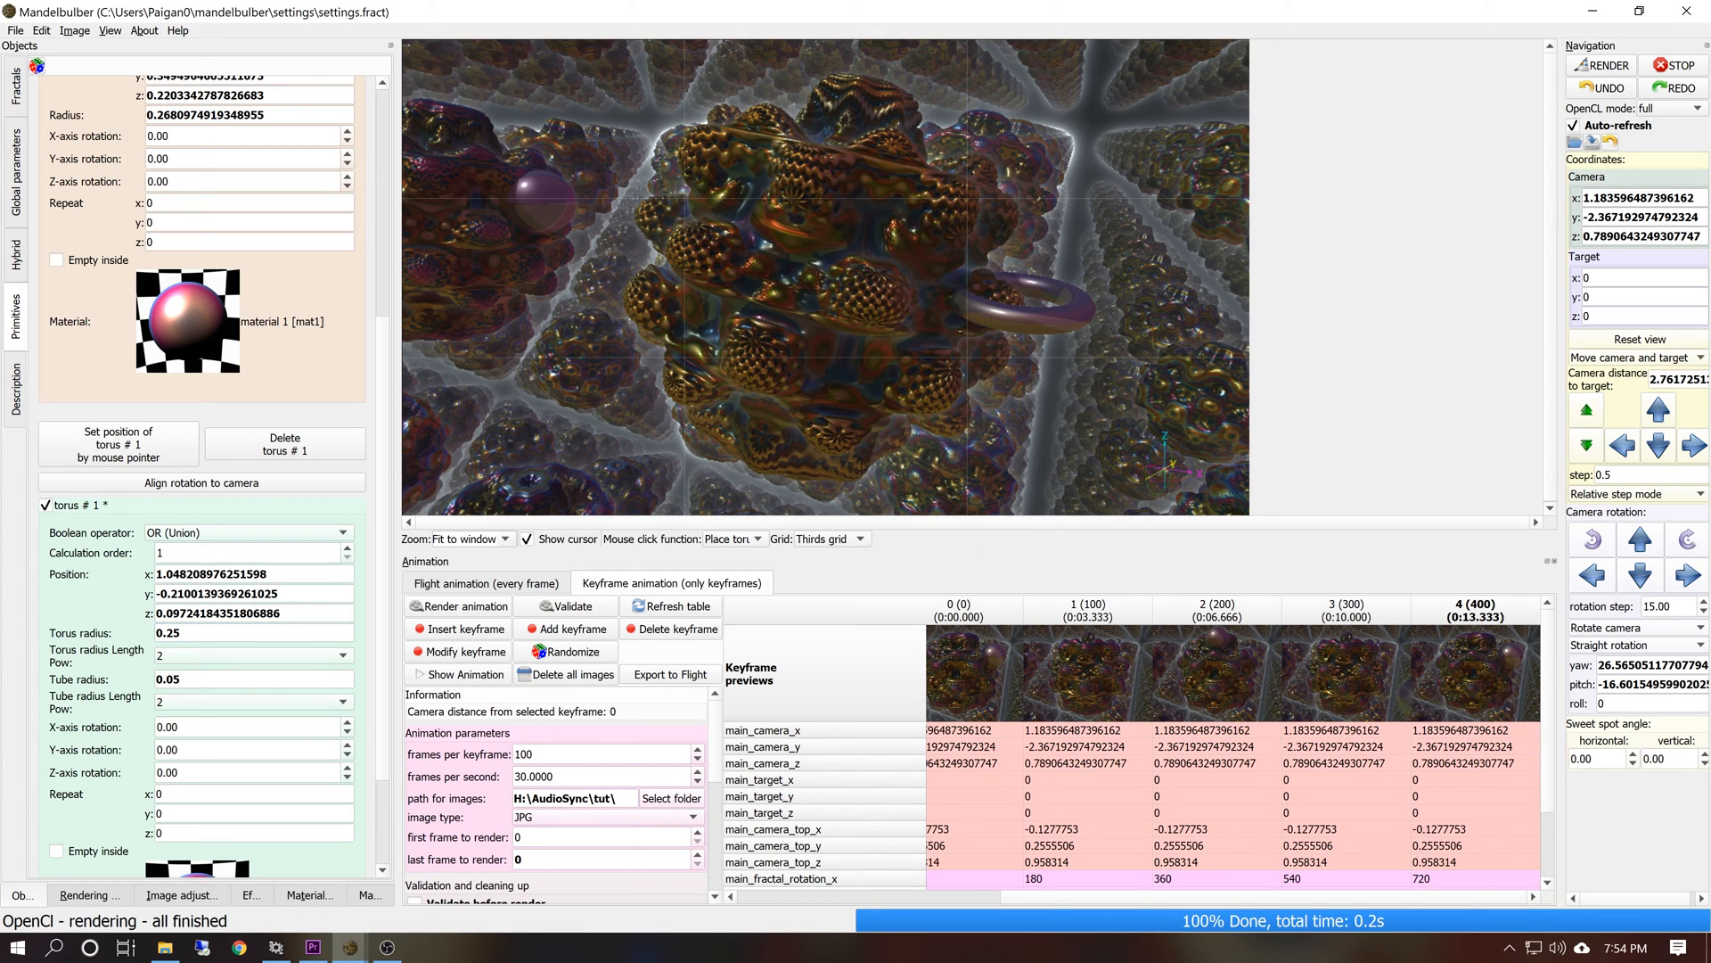
left_click(234, 679)
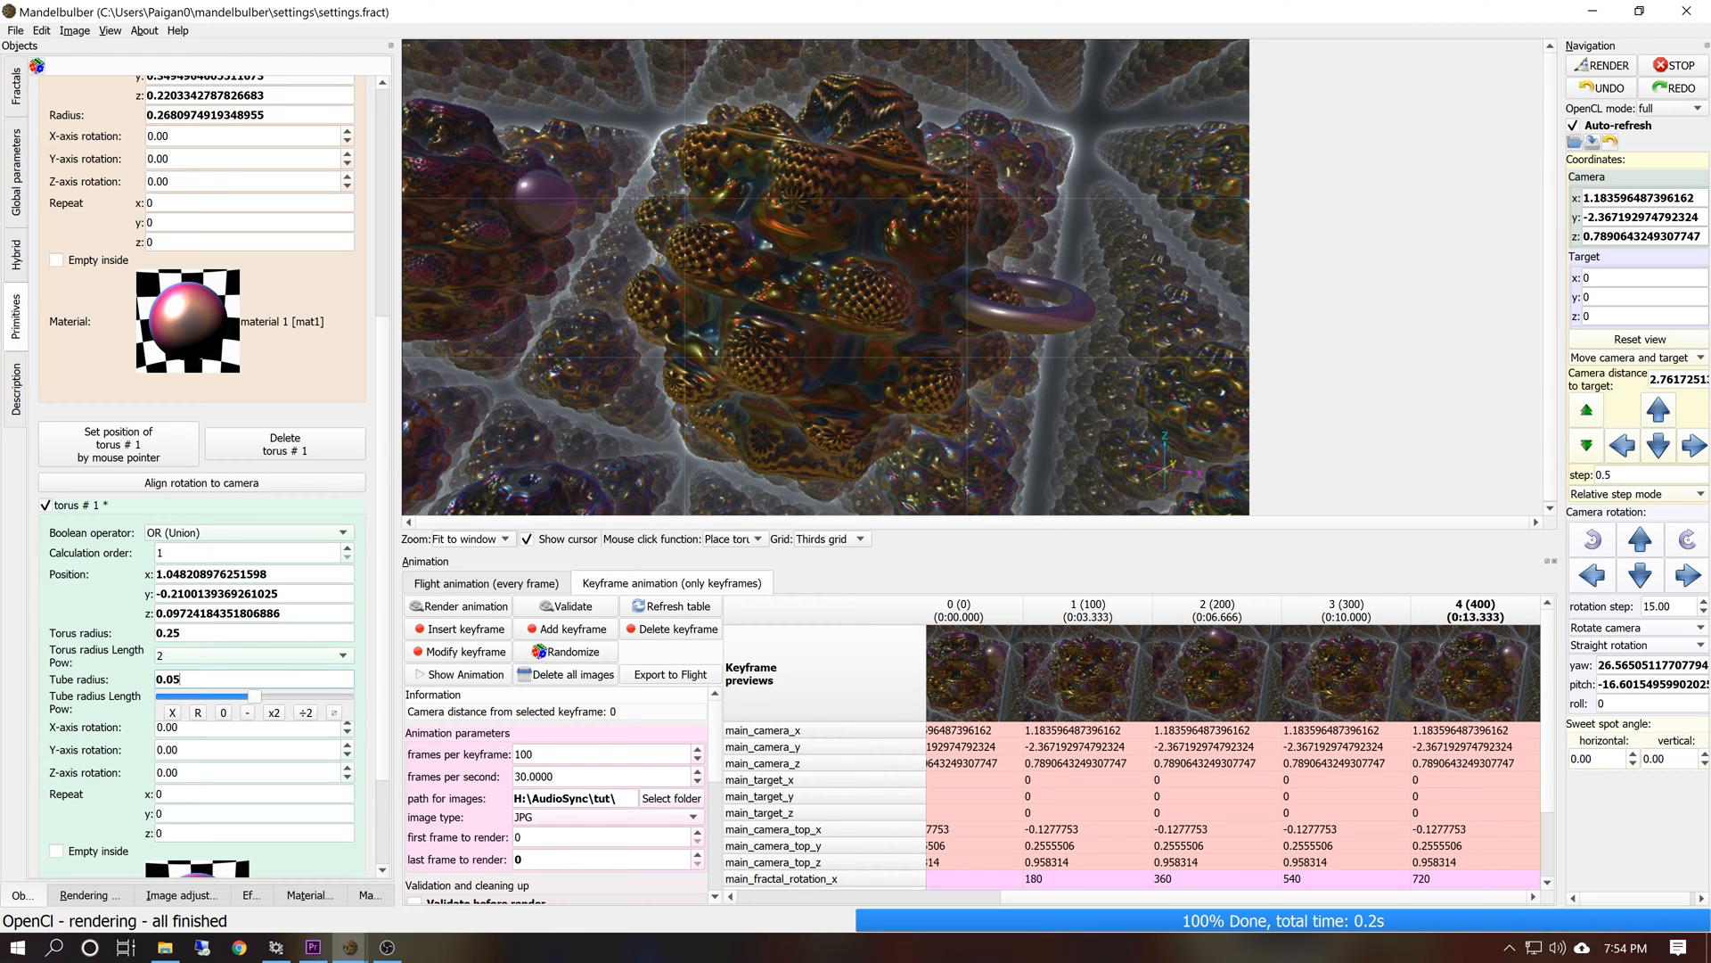
left_click(207, 633)
left_click(275, 667)
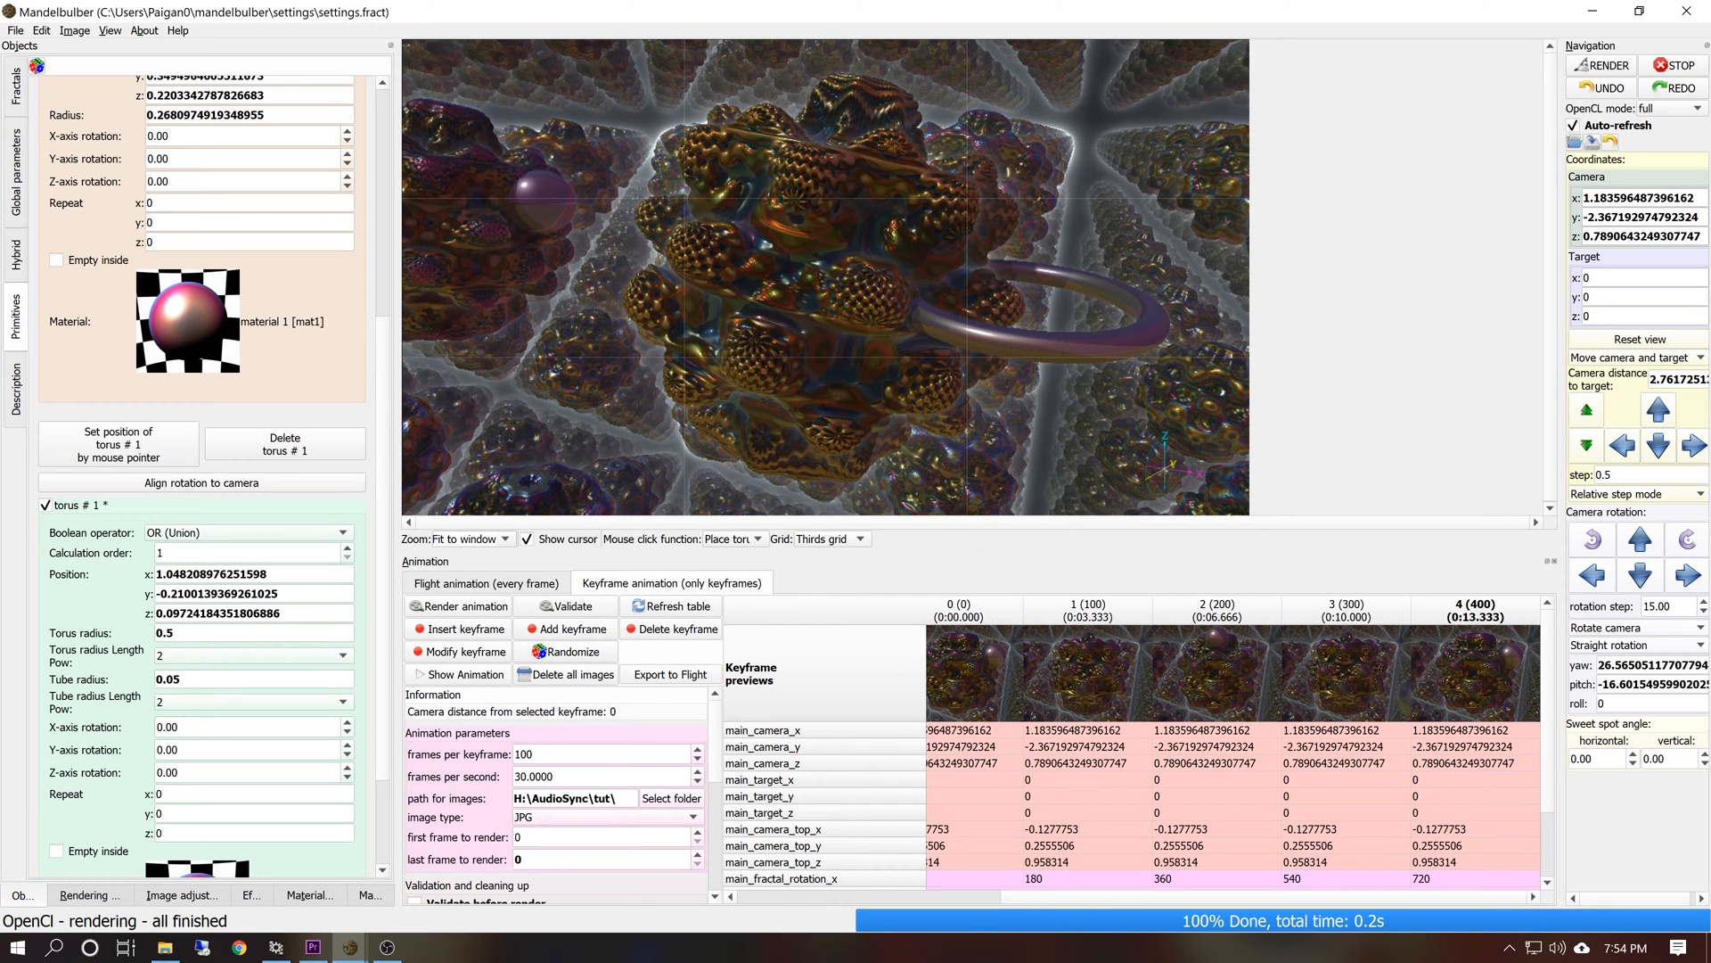
Add the torus position, torus radius and tube radius parameters to the keyframe animation
right_click(160, 590)
left_click(254, 801)
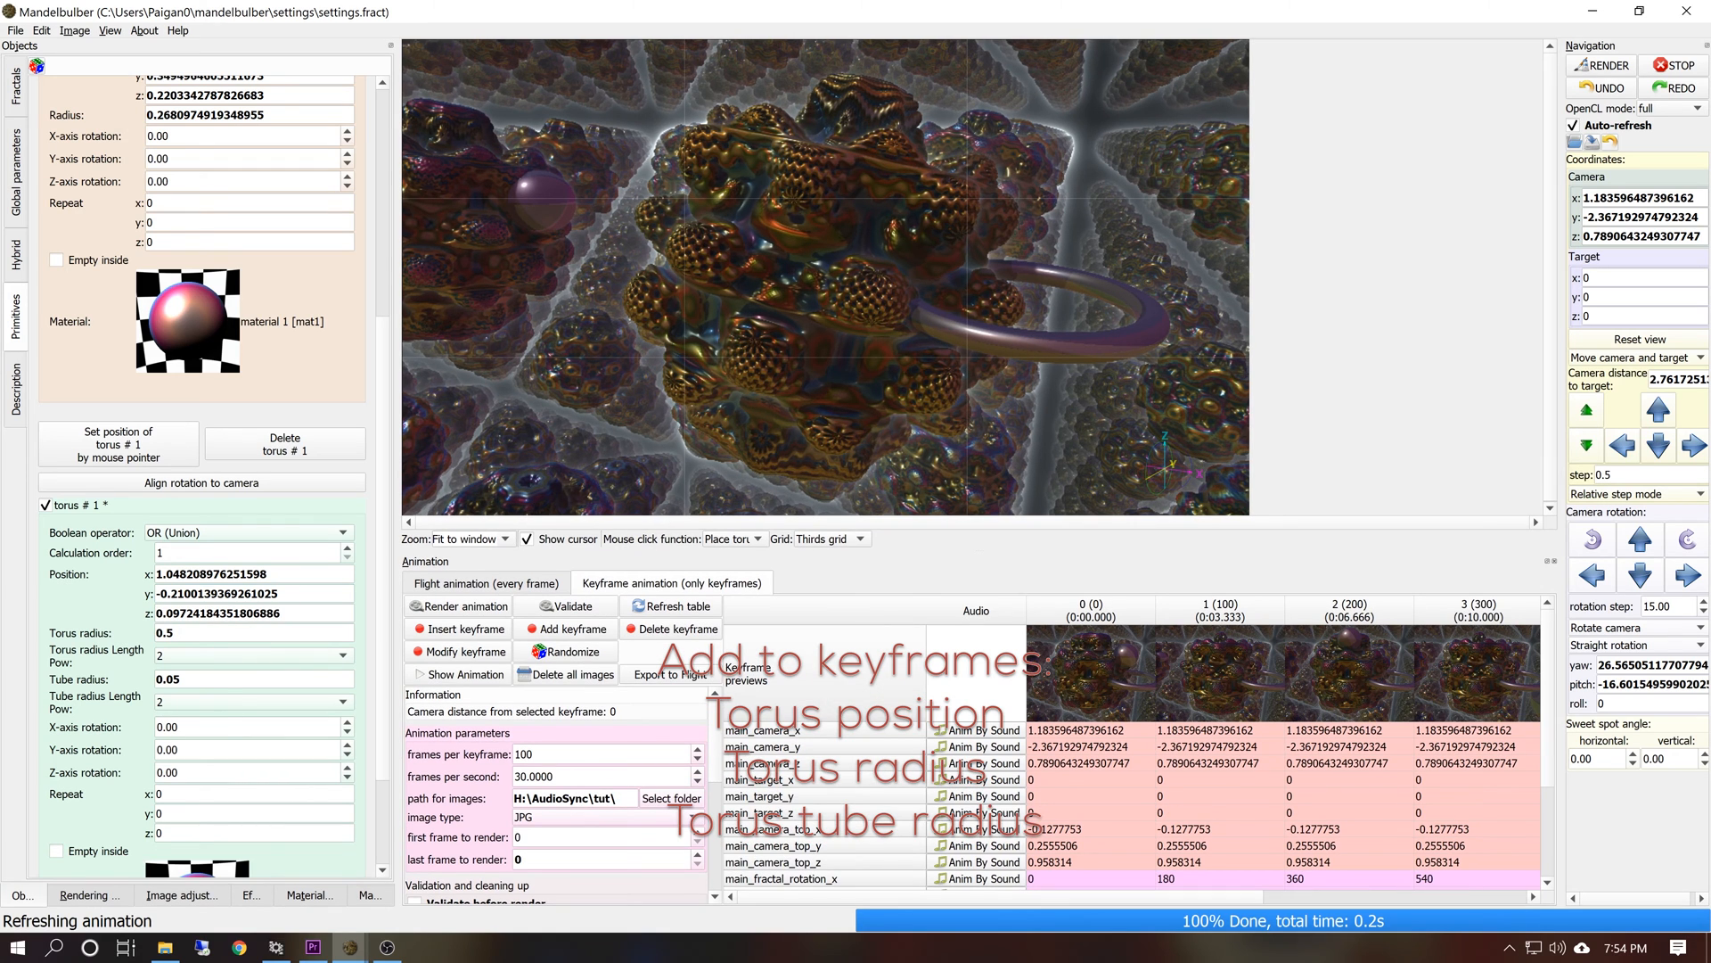
right_click(185, 633)
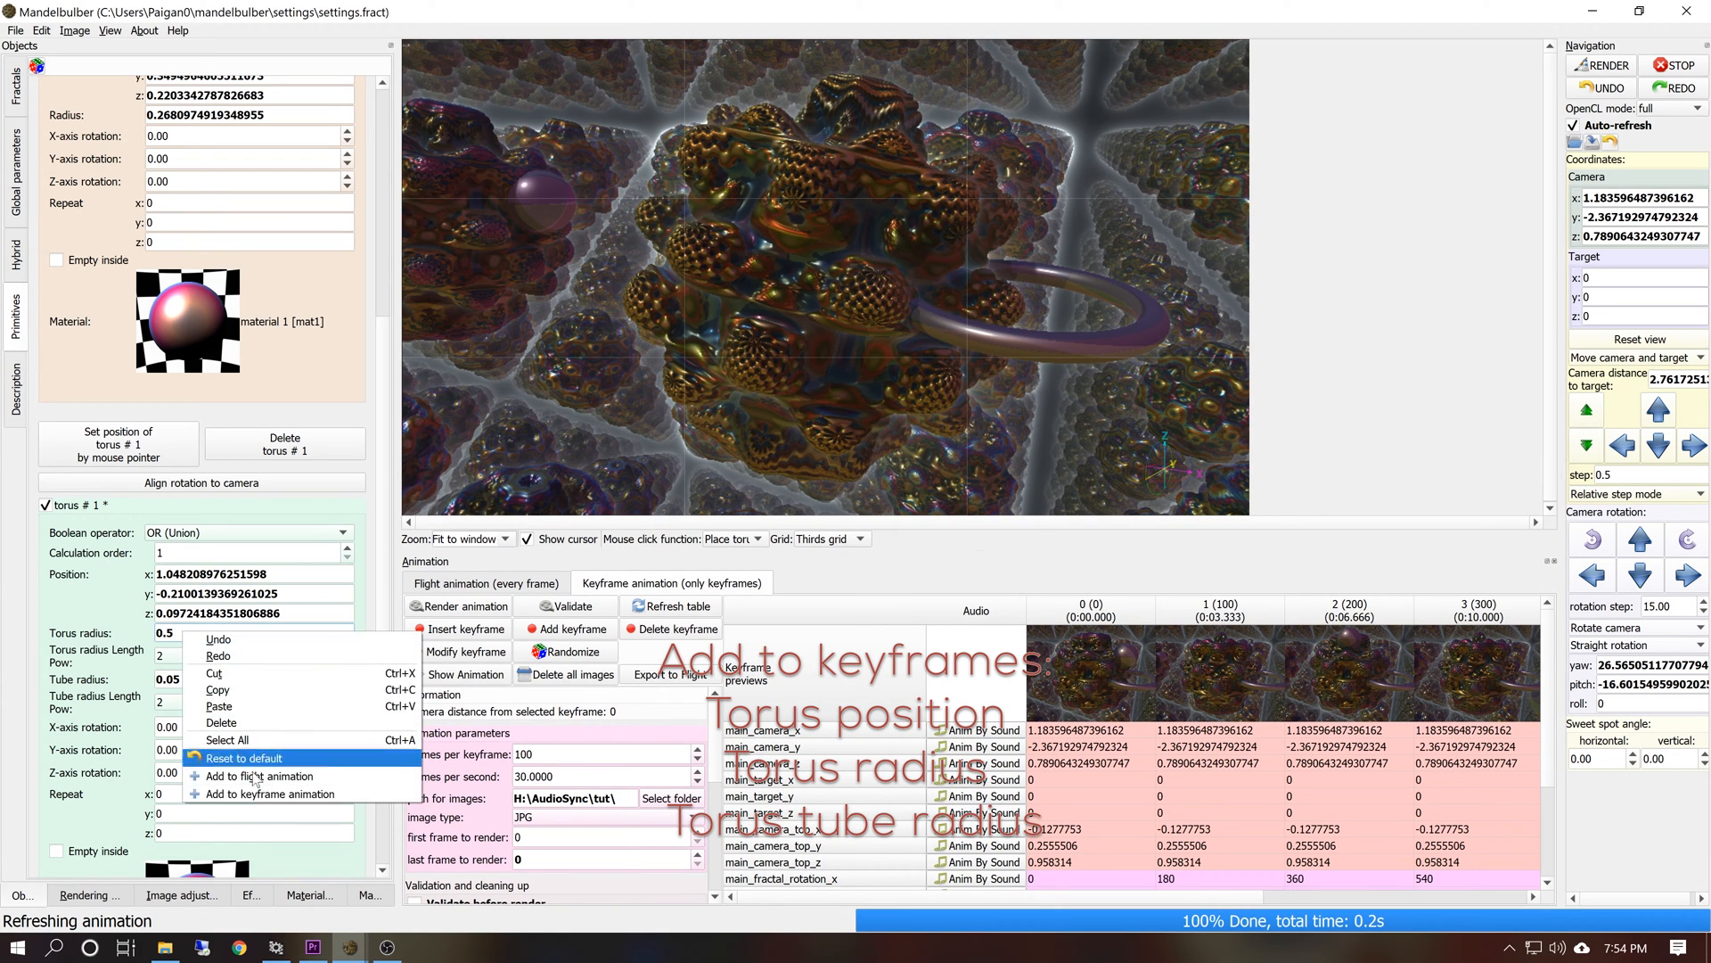
left_click(260, 793)
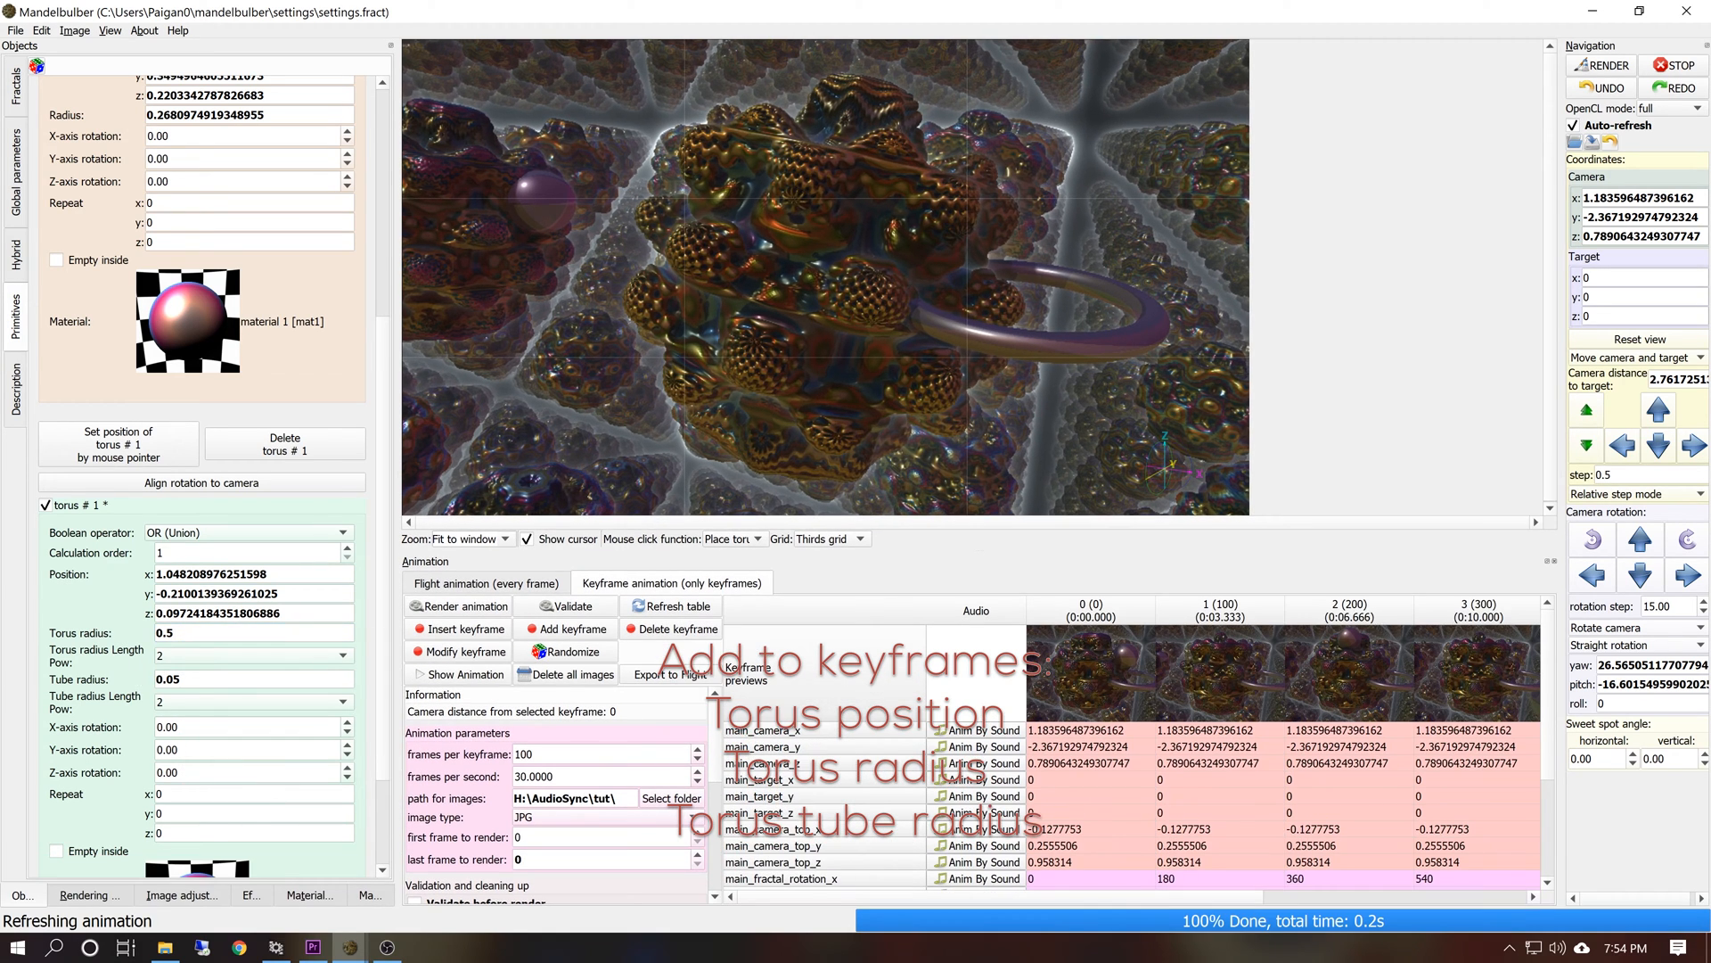
right_click(172, 679)
left_click(245, 847)
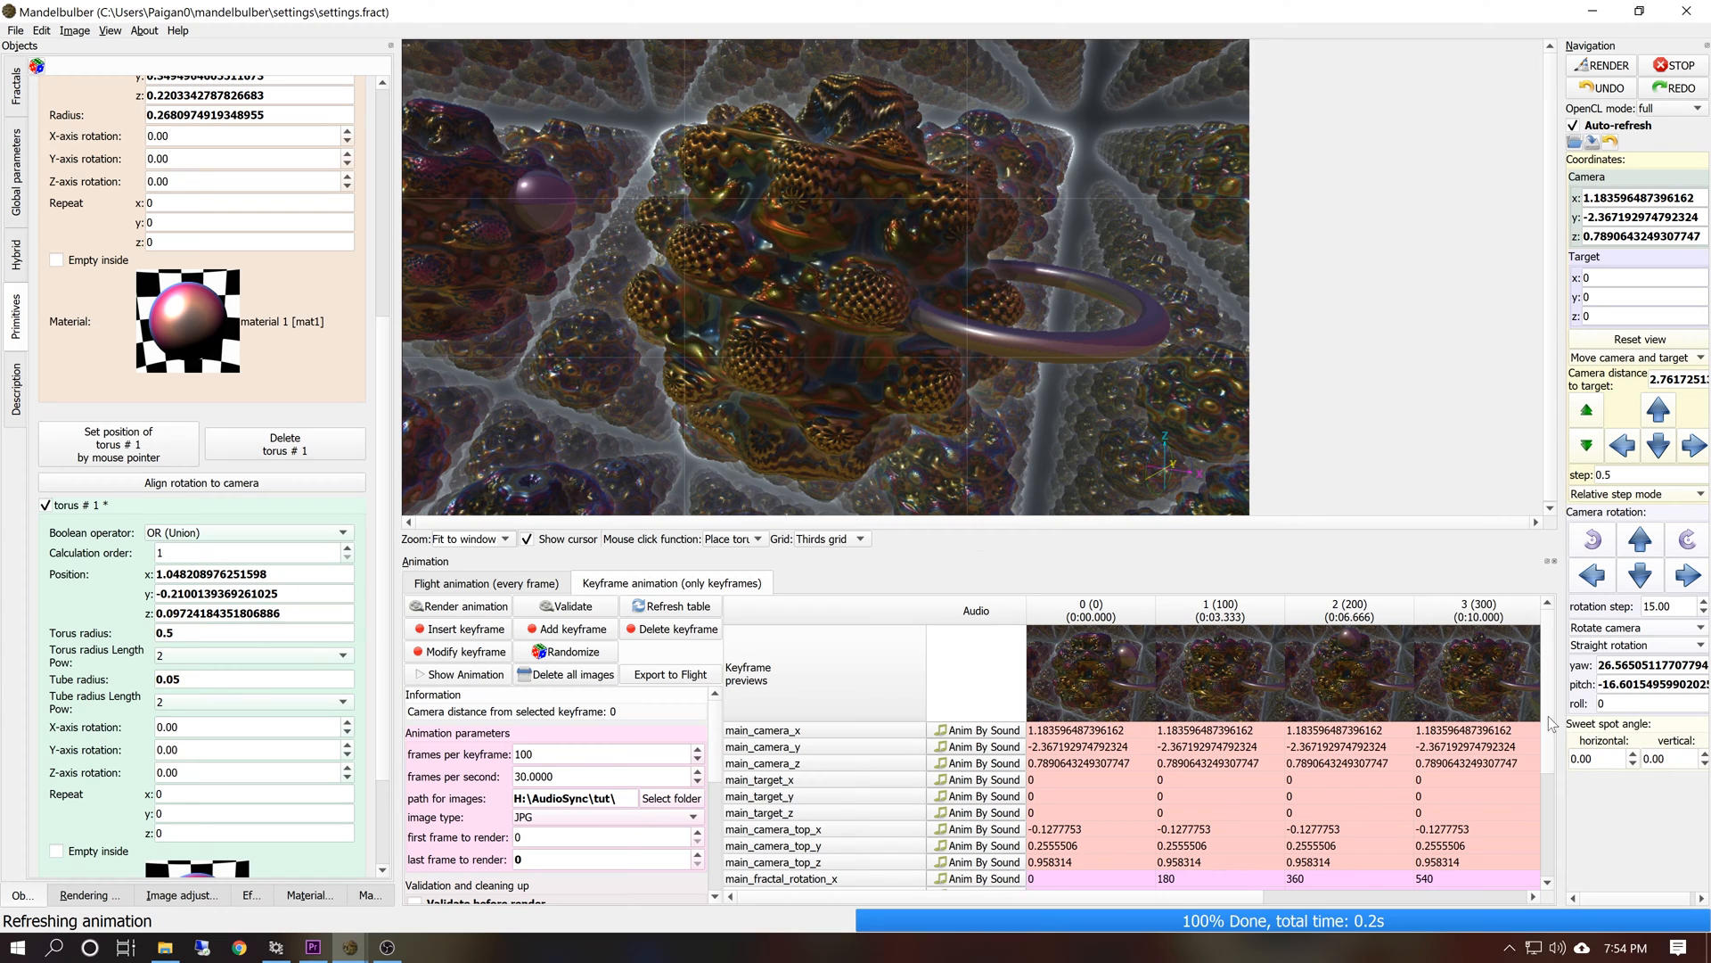
Load 1984 12-17-13.wav as the audio track for the main_primitive_torus_1_radius parameter and enable animation by sound
left_click_drag(1547, 716, 1552, 862)
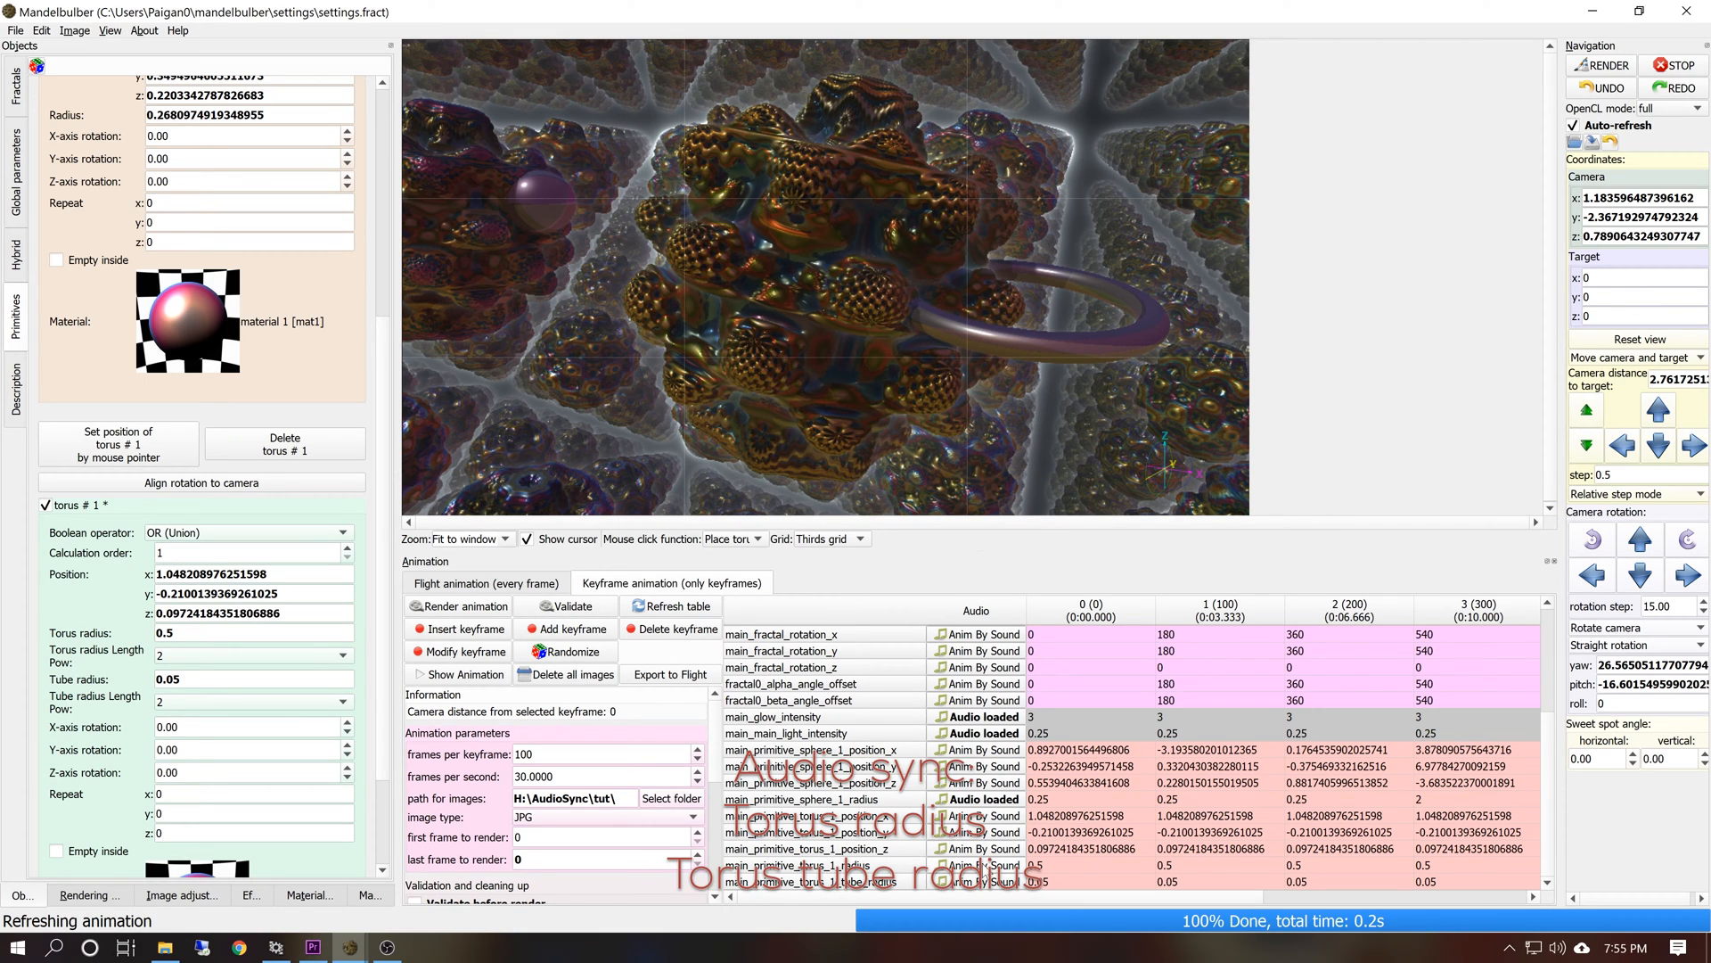
left_click(977, 864)
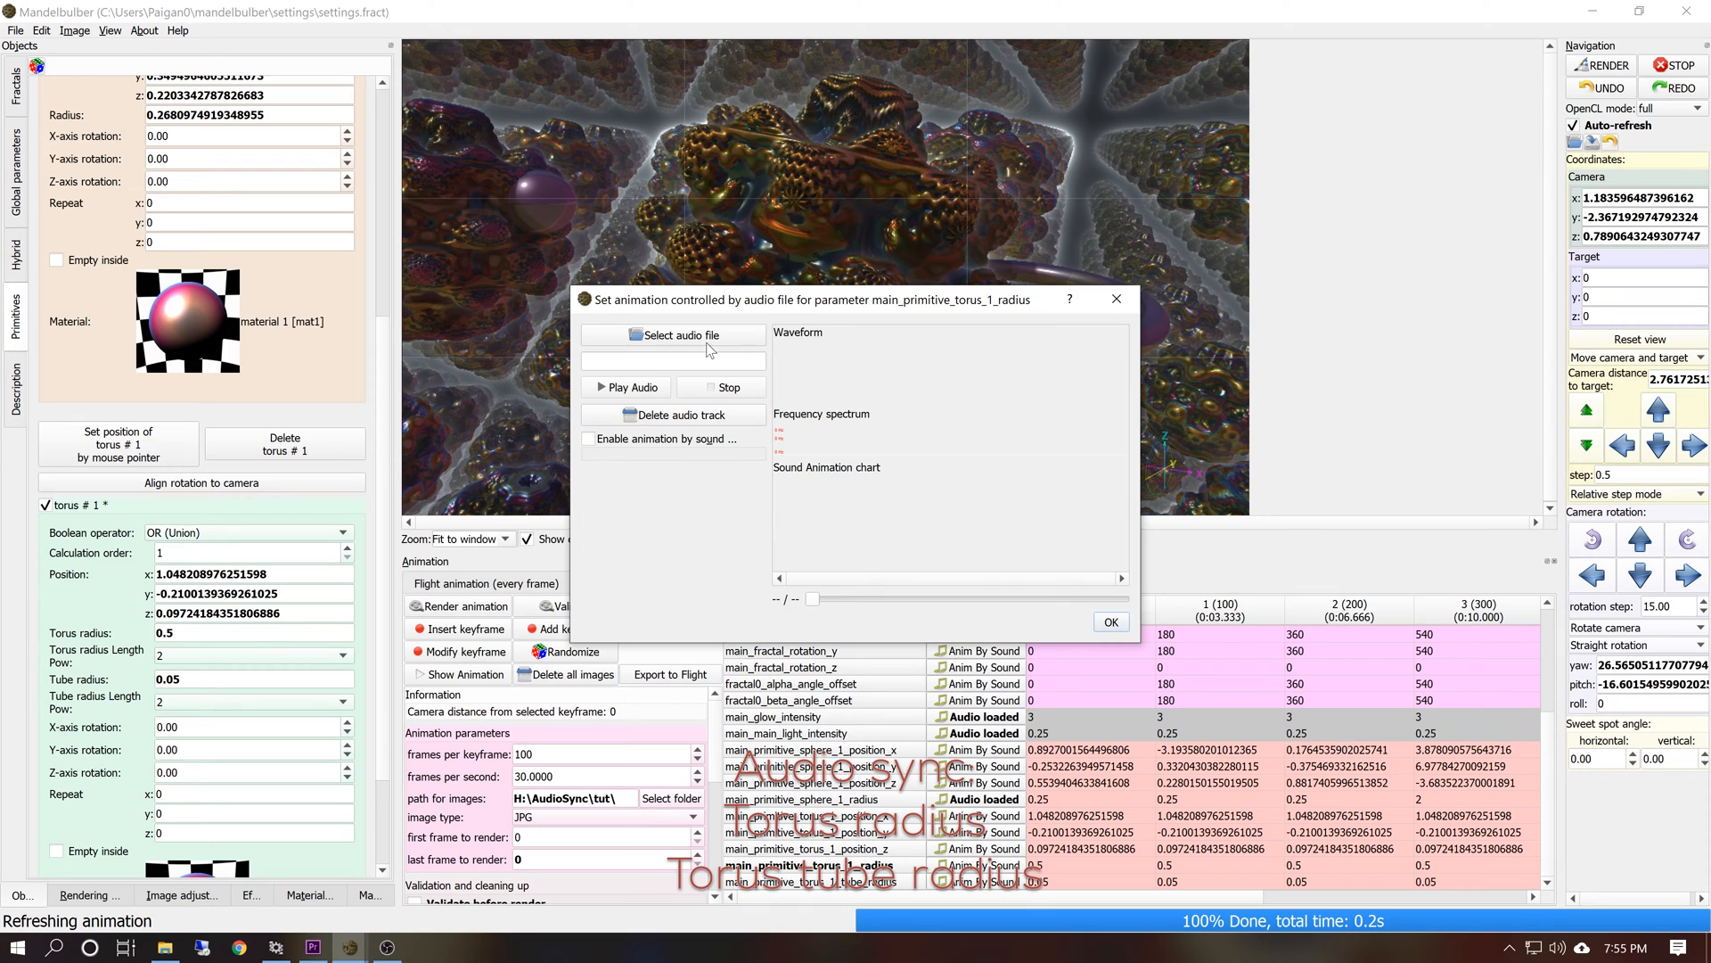
left_click(708, 343)
double_click(870, 489)
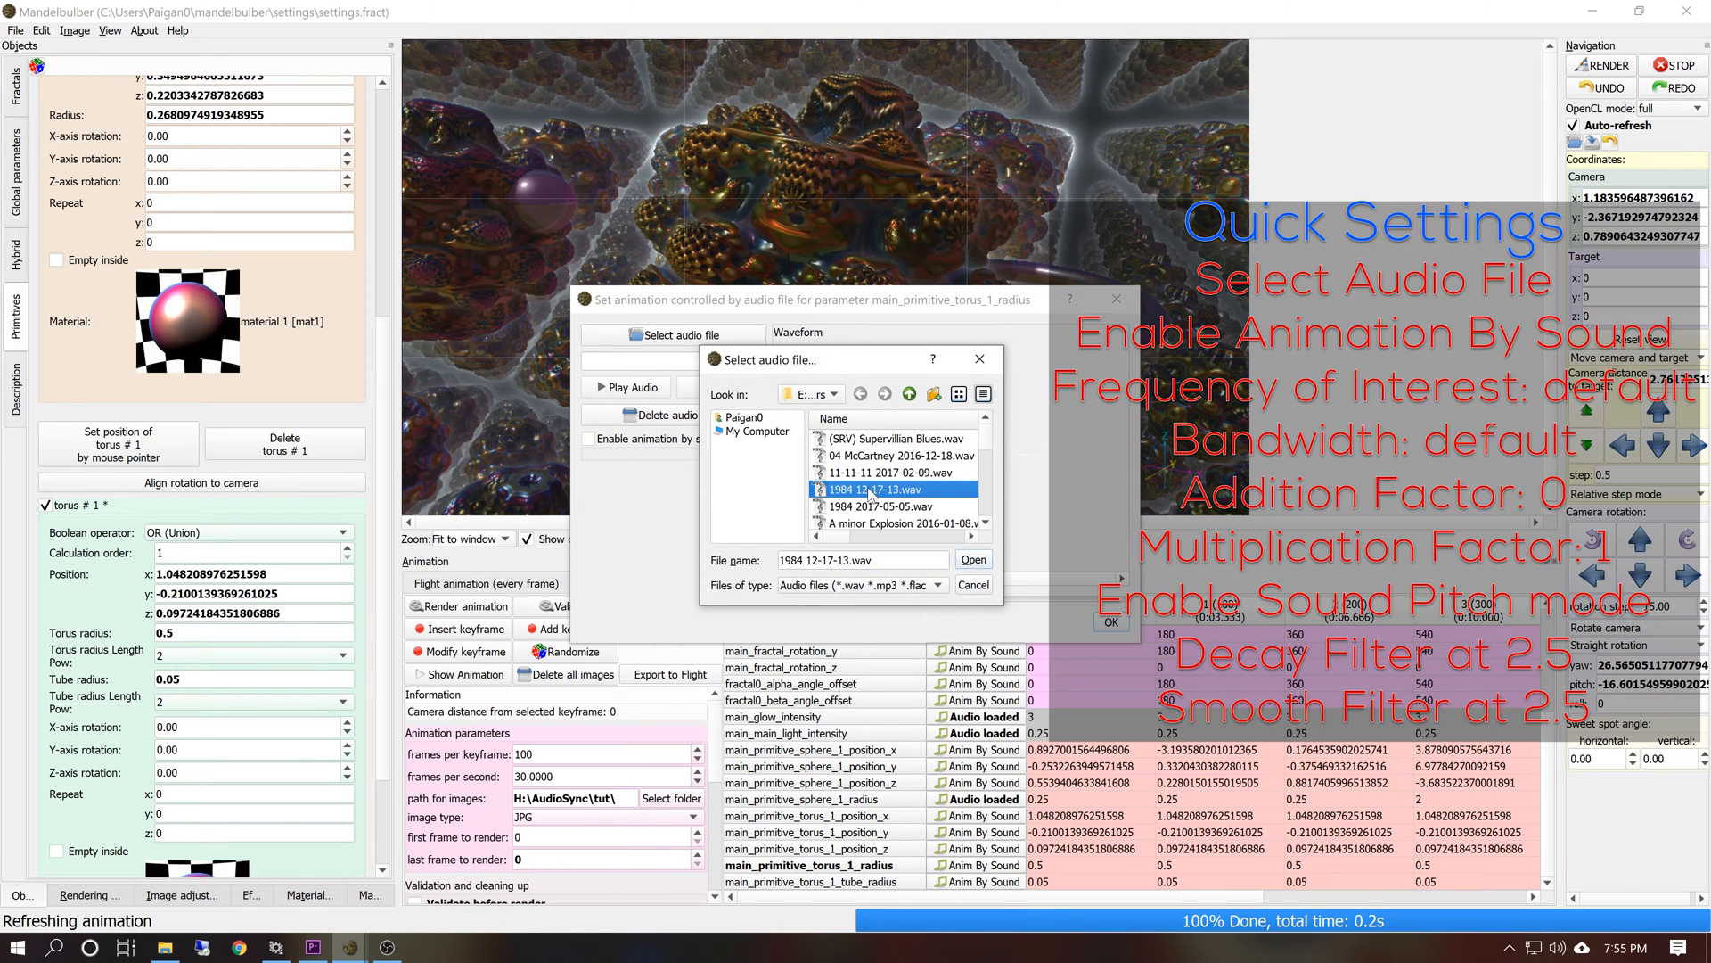
left_click(680, 440)
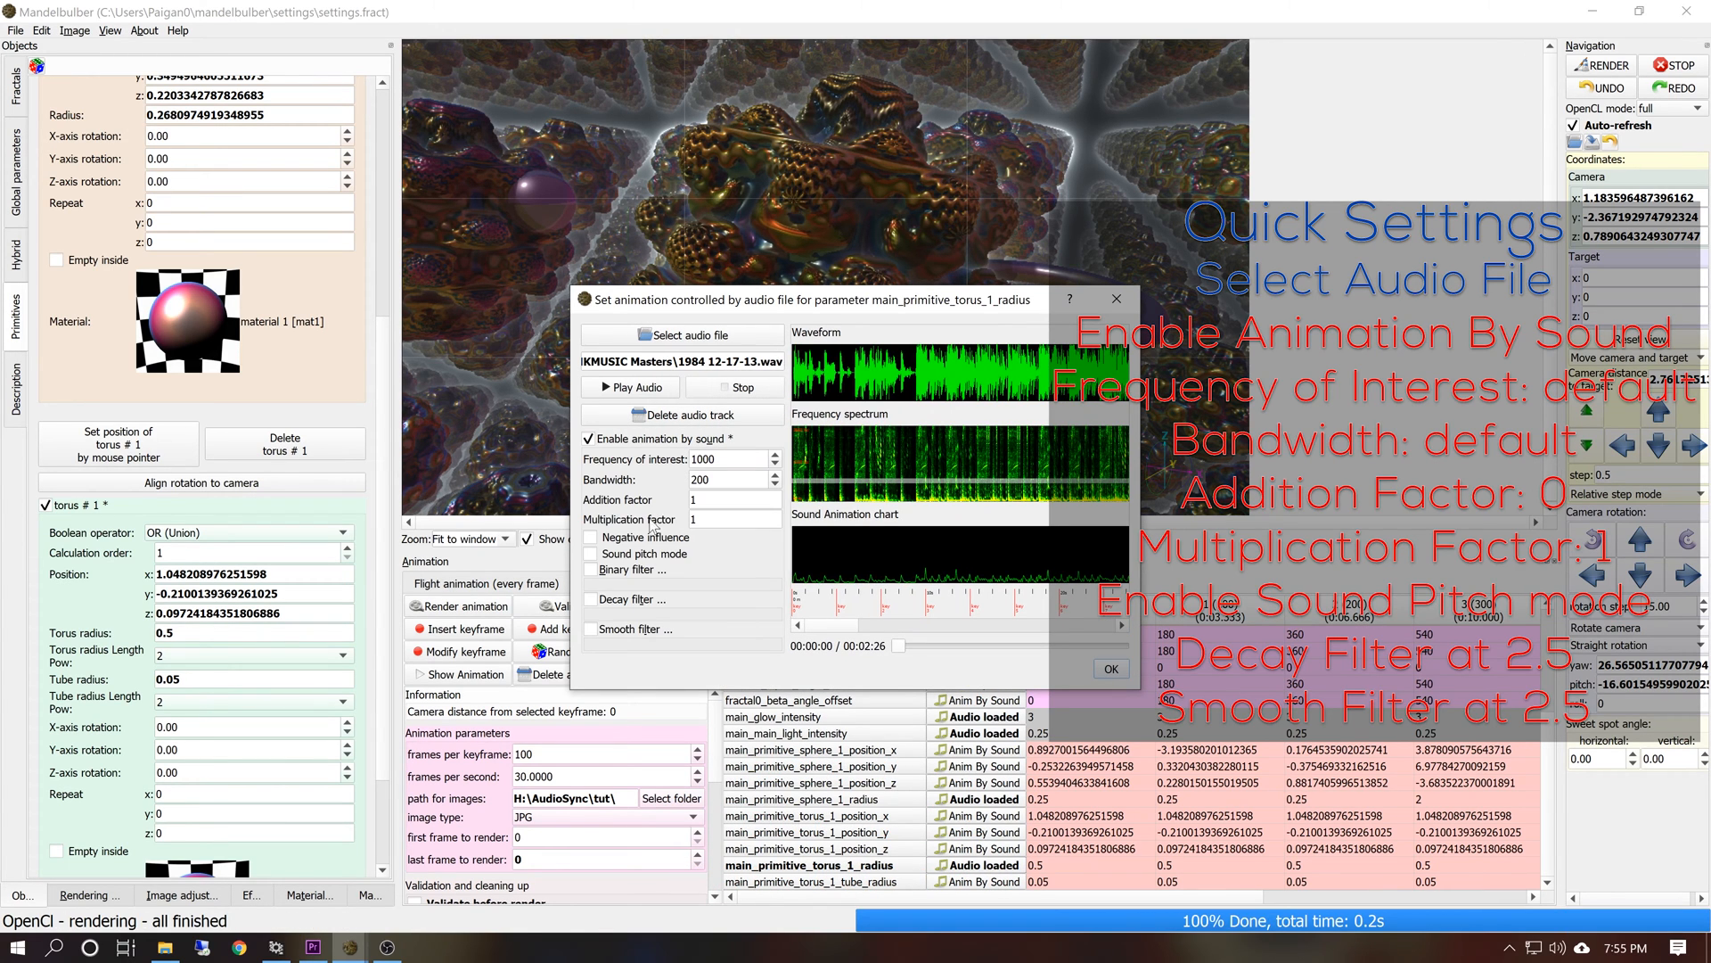
Enable sound pitch mode for the torus radius and turn on the decay and smooth filters, each at strength 2.50
left_click(654, 553)
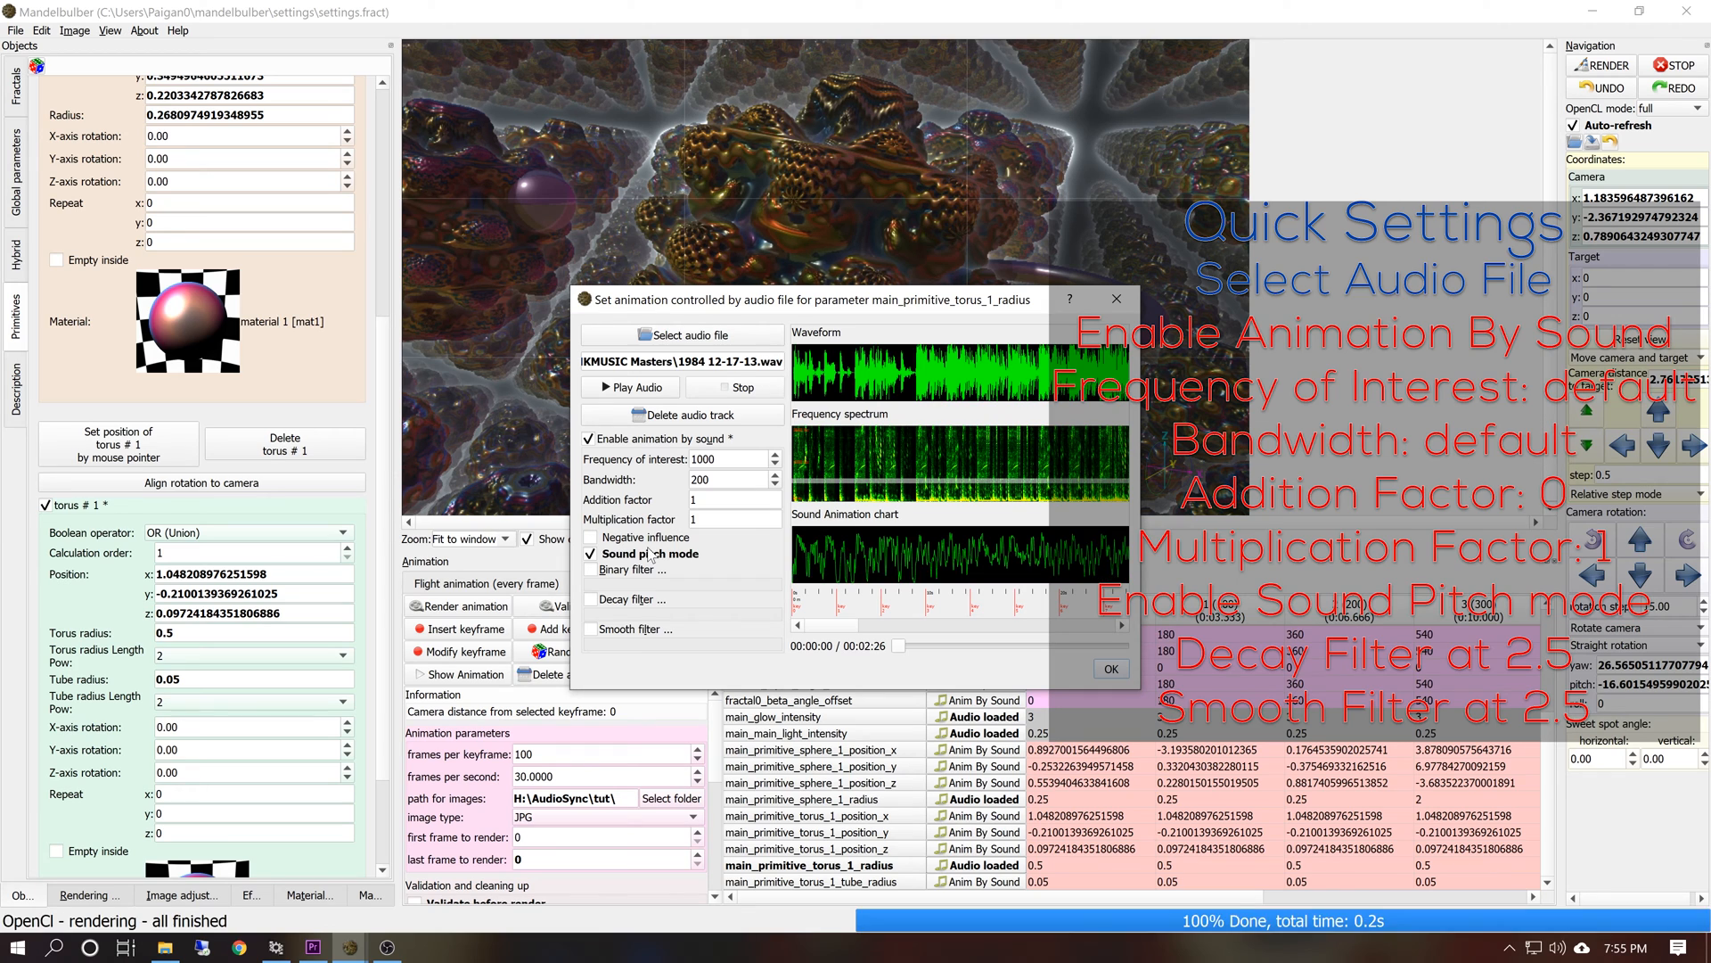
left_click(639, 599)
left_click(643, 640)
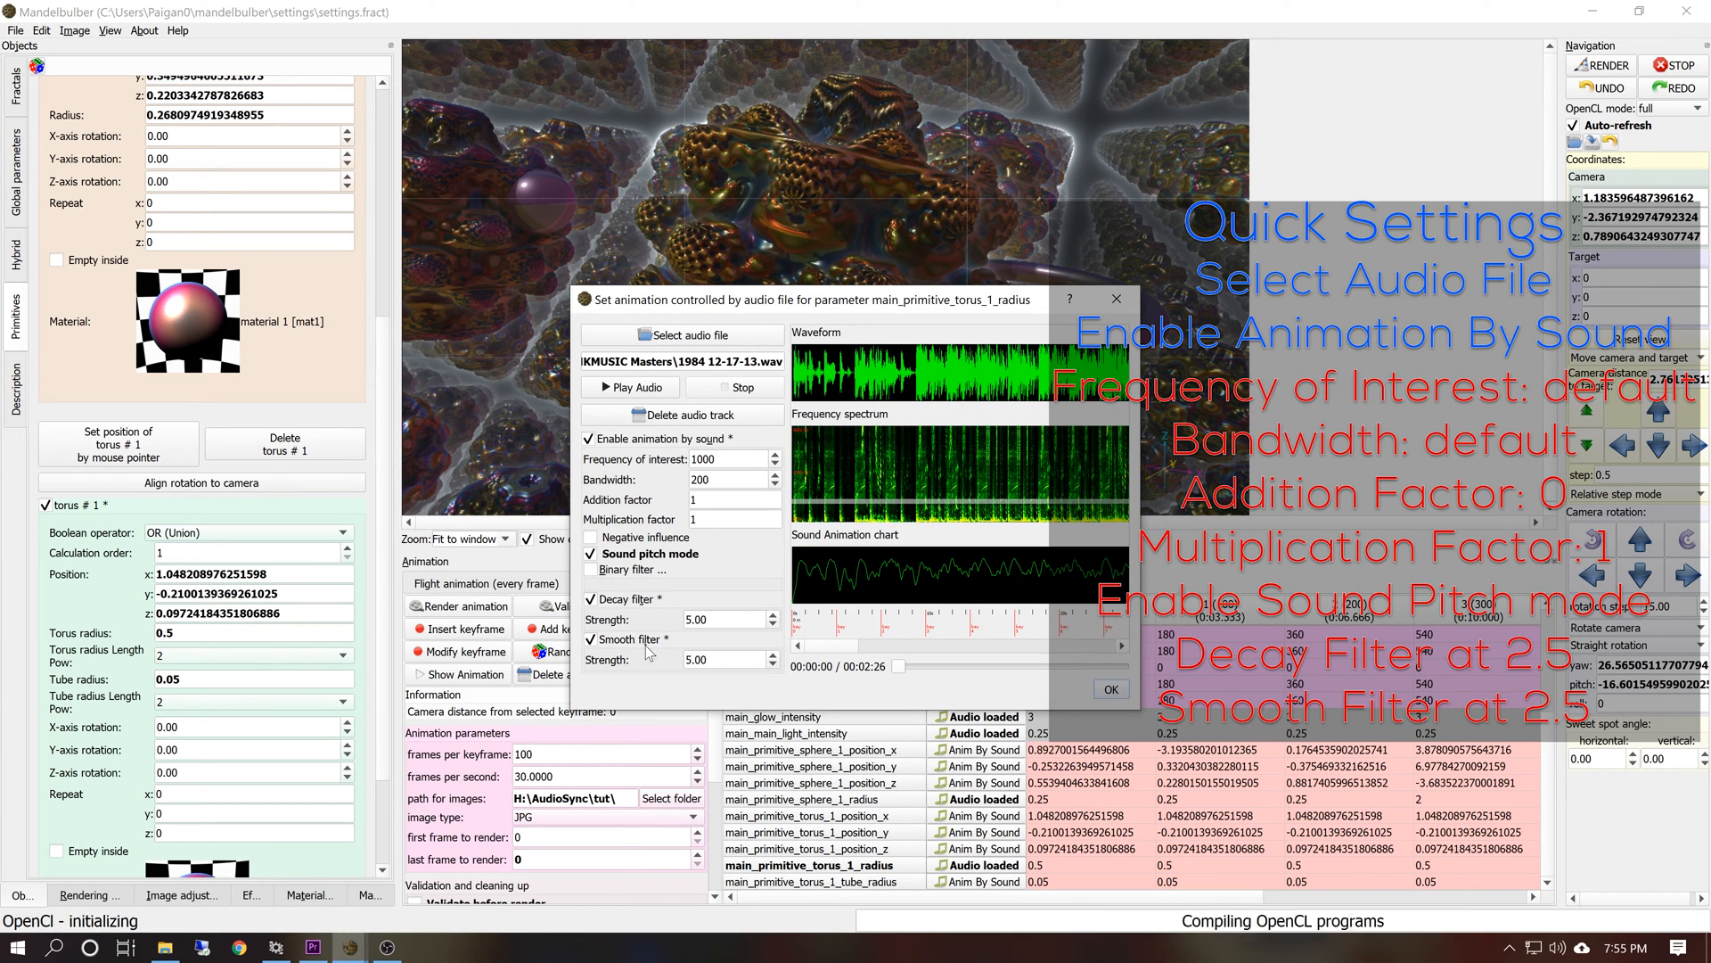
left_click(727, 619)
left_click(760, 653)
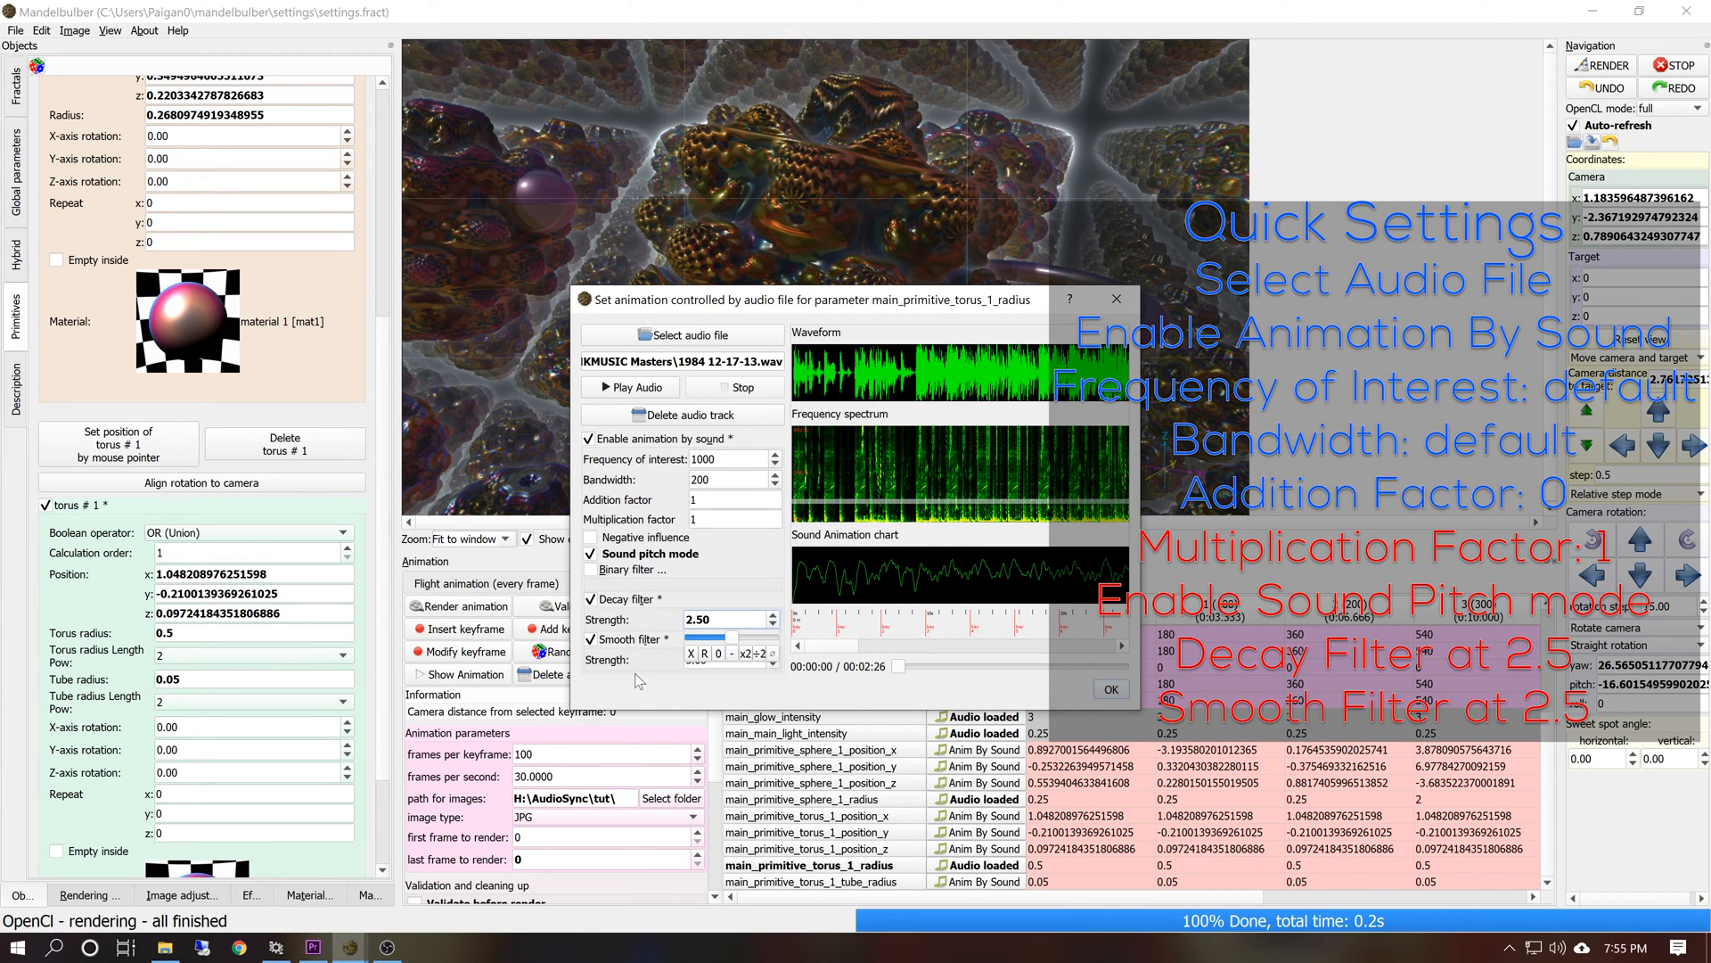
left_click(717, 660)
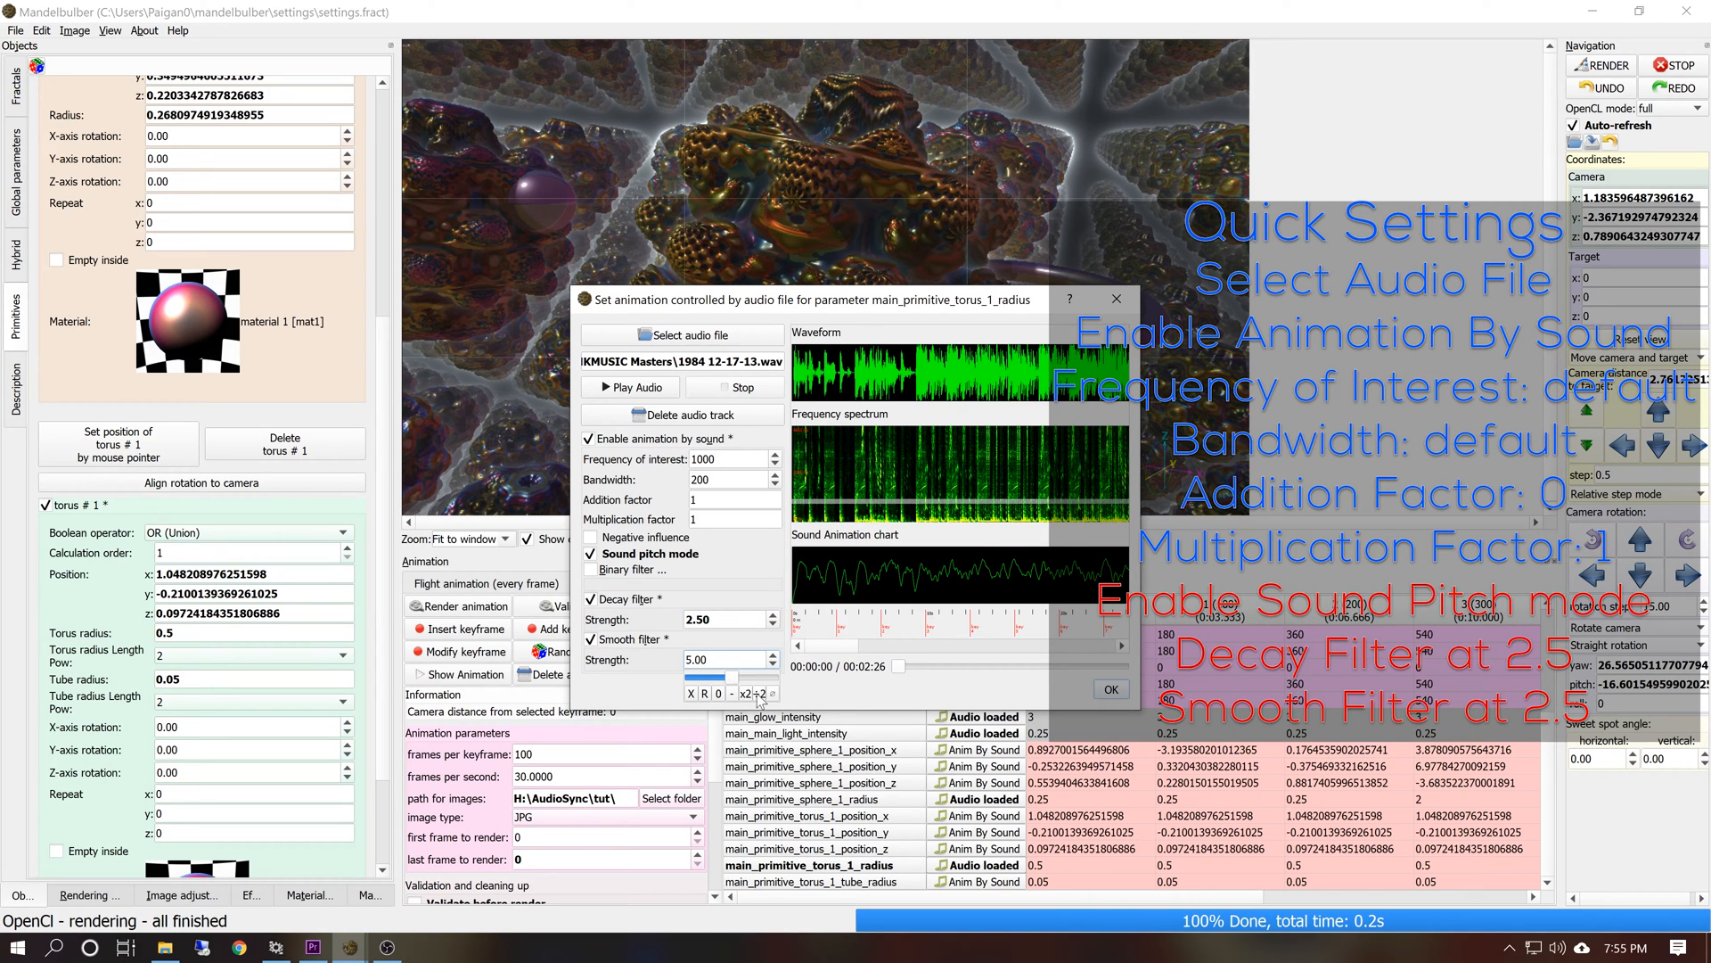
left_click(760, 694)
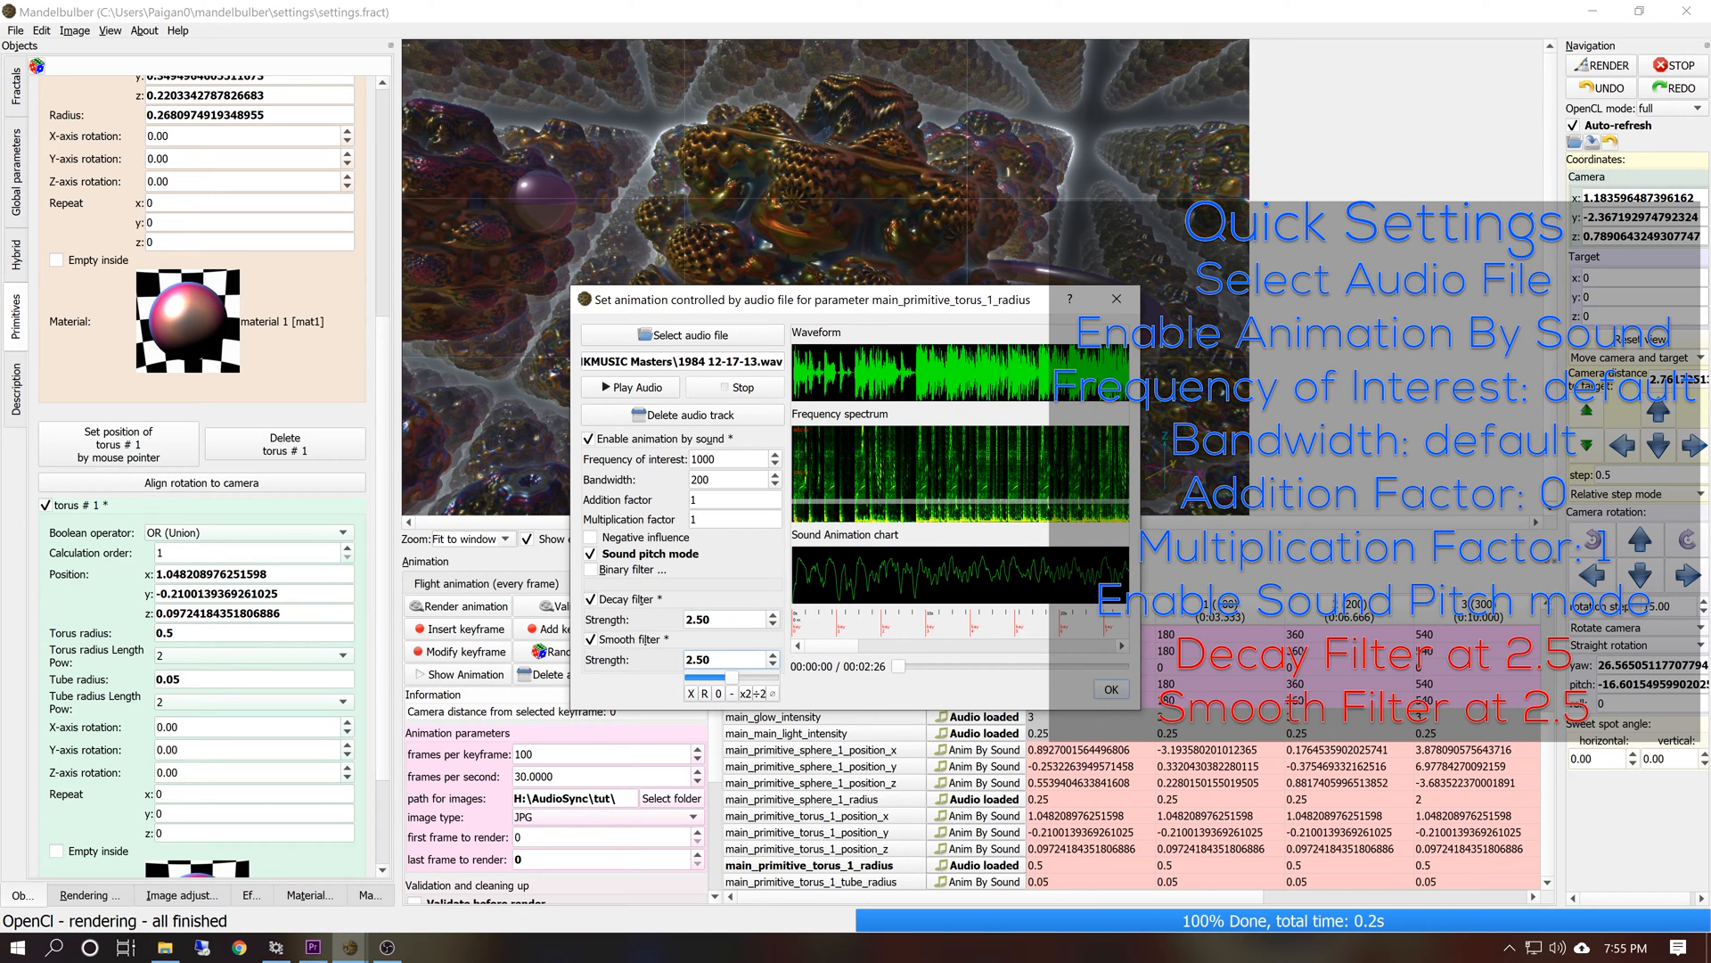
Set the torus radius audio's addition factor to 0 and accept the sound settings
left_click_drag(704, 501, 594, 493)
type("0")
key("Return")
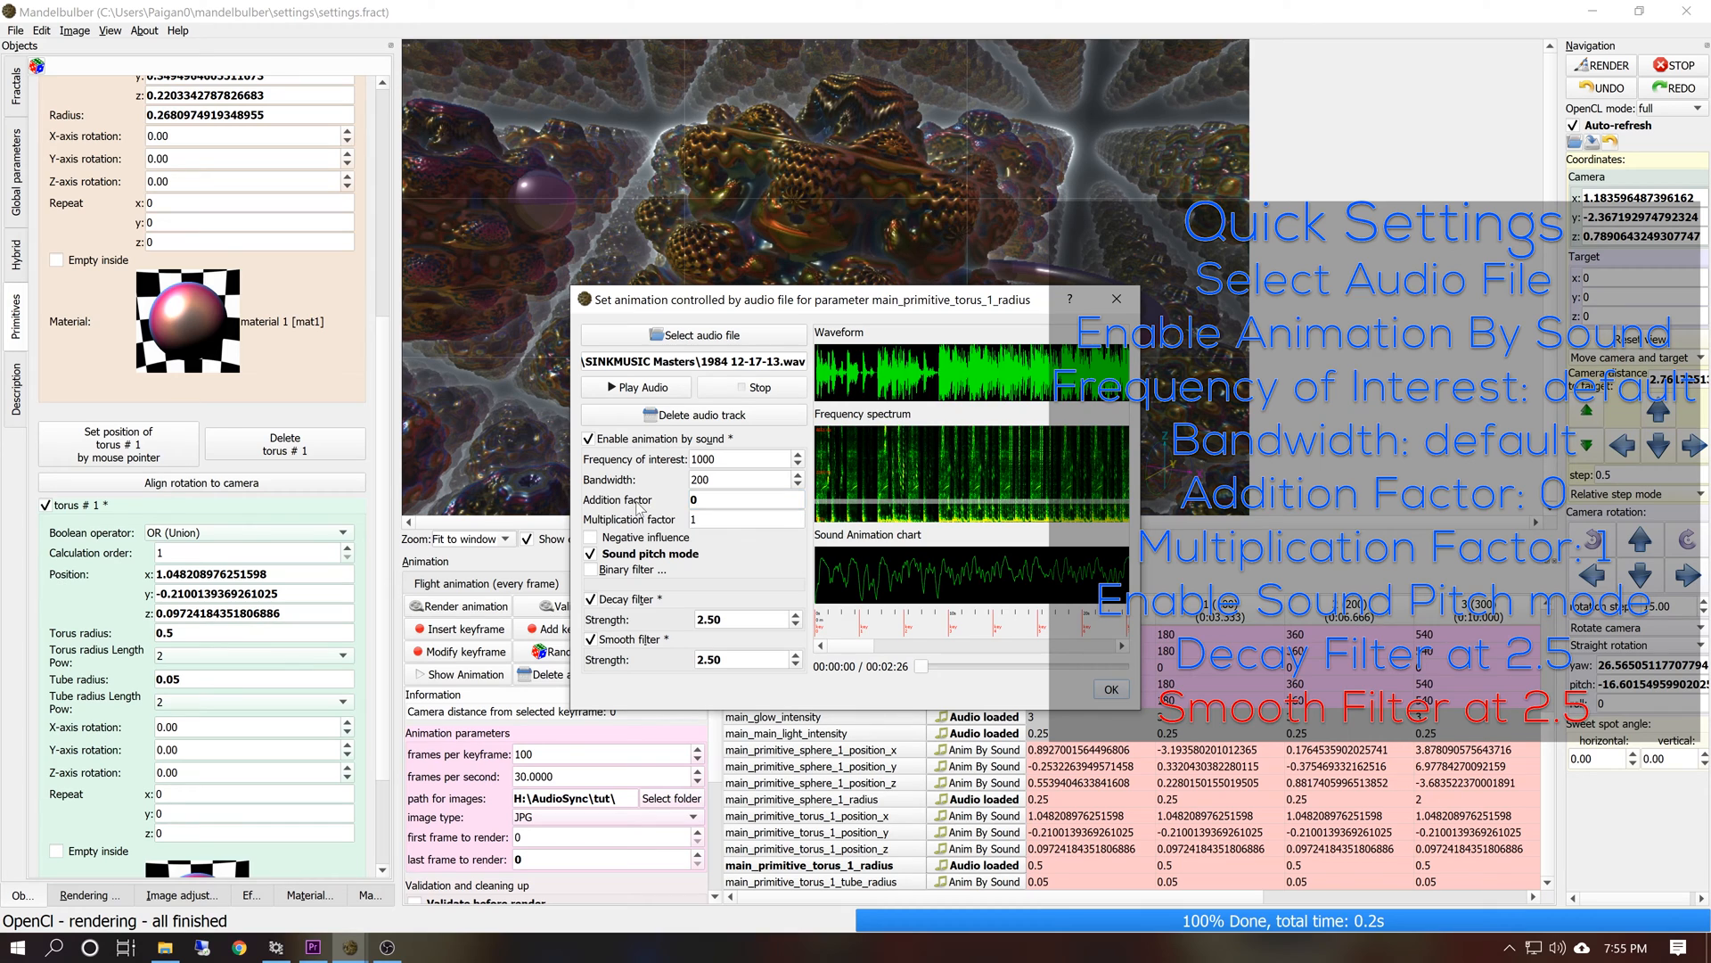
left_click(1112, 690)
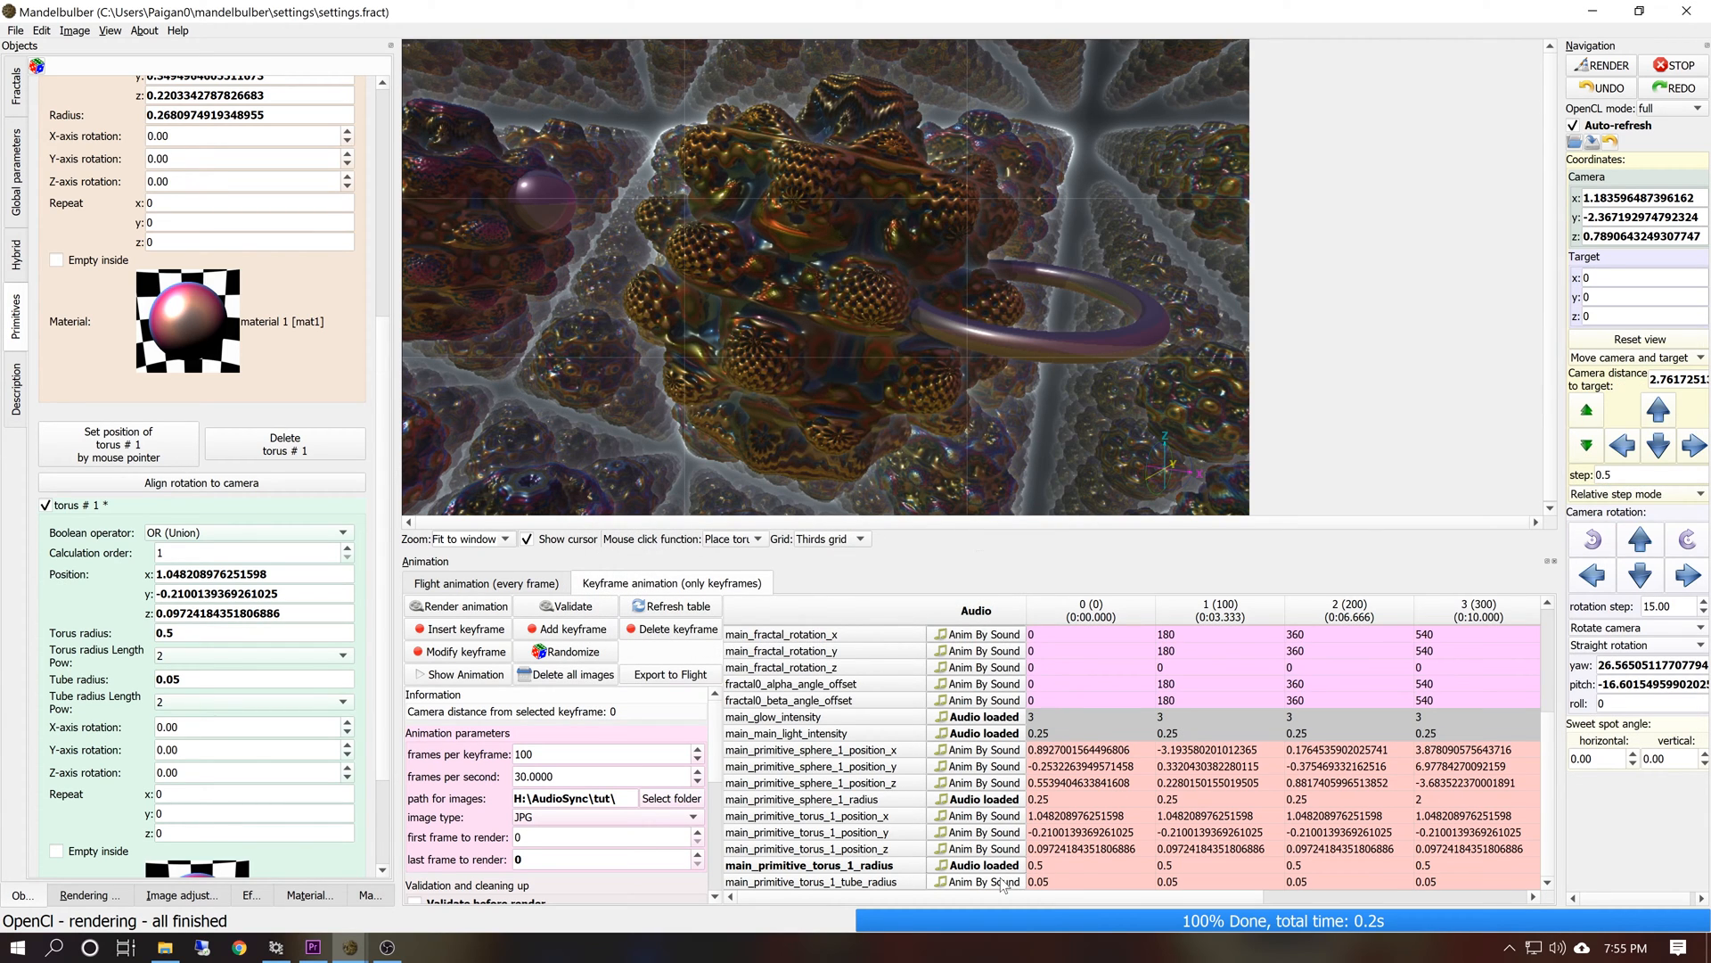
Load 1984 12-17-13.wav for the torus tube radius and enable animation by sound with an addition factor of 0
left_click(985, 882)
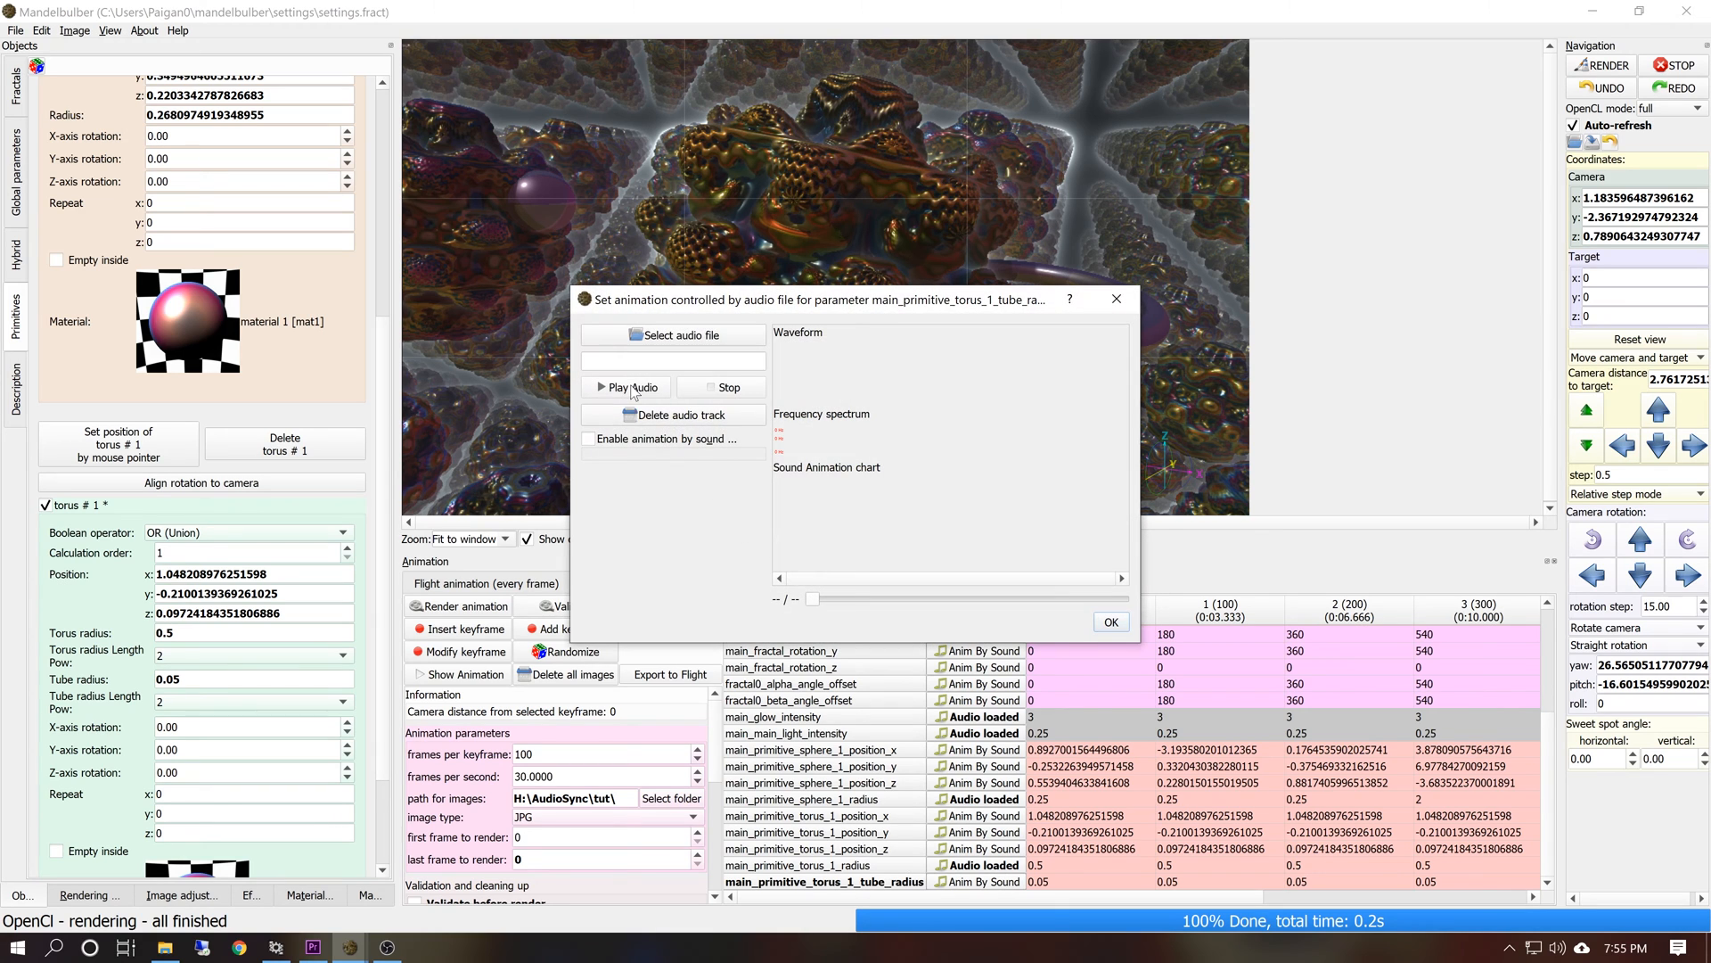
left_click(649, 339)
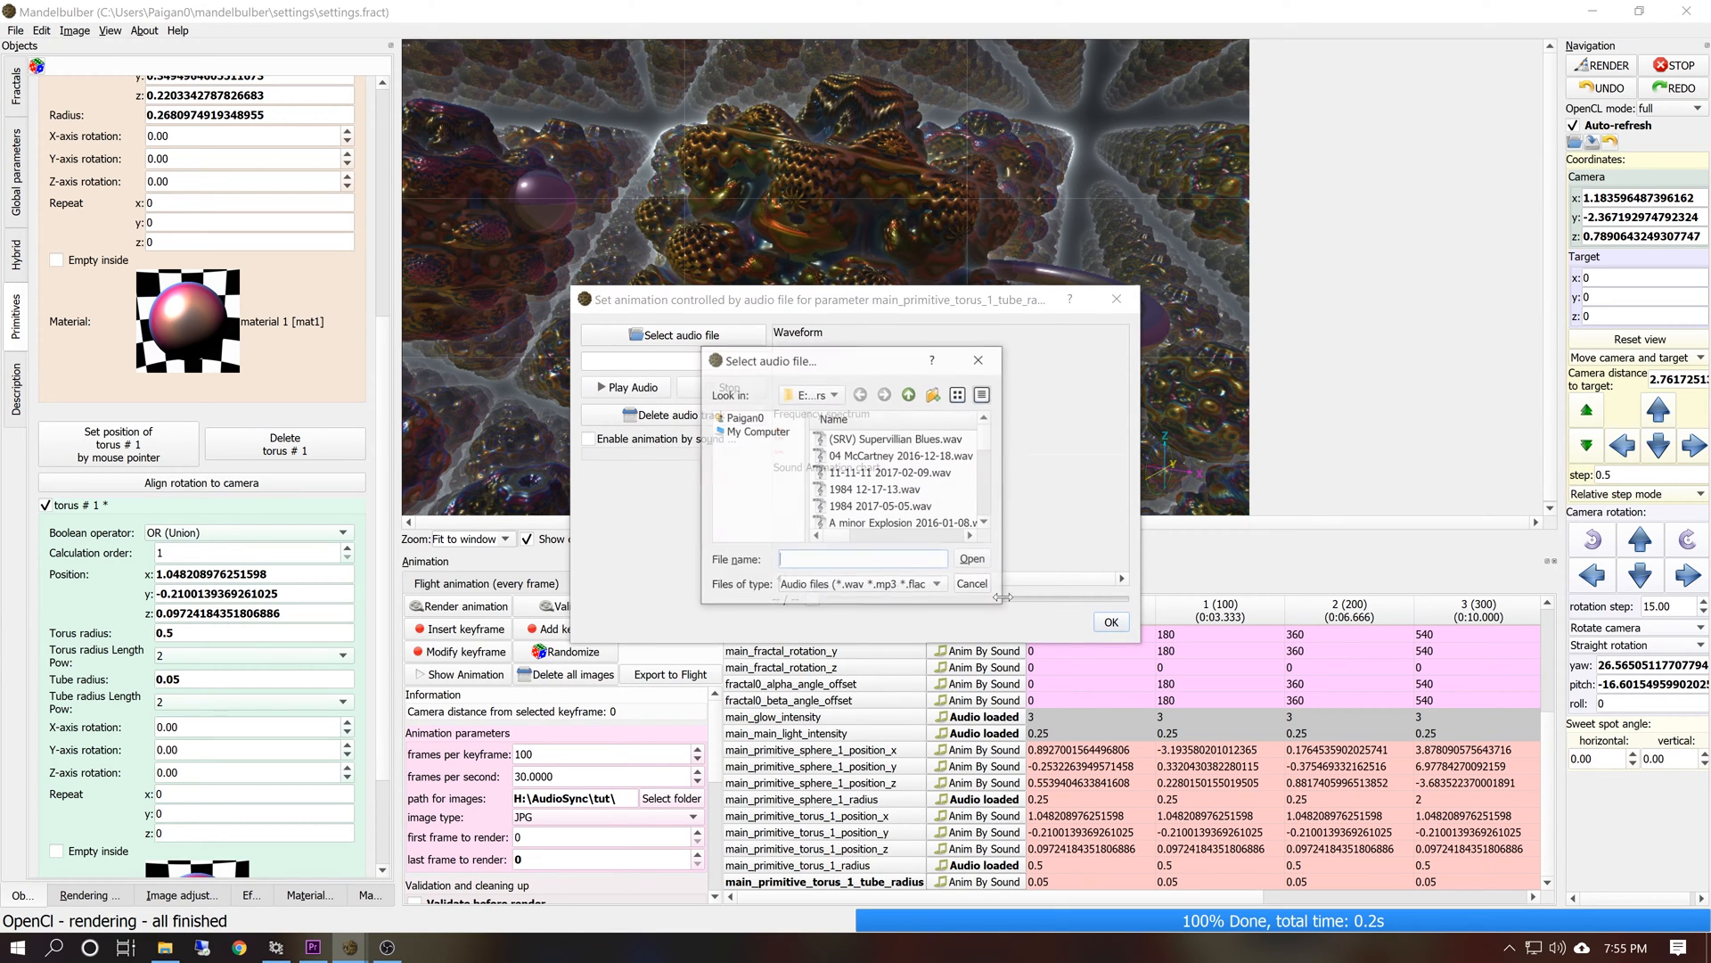
double_click(901, 489)
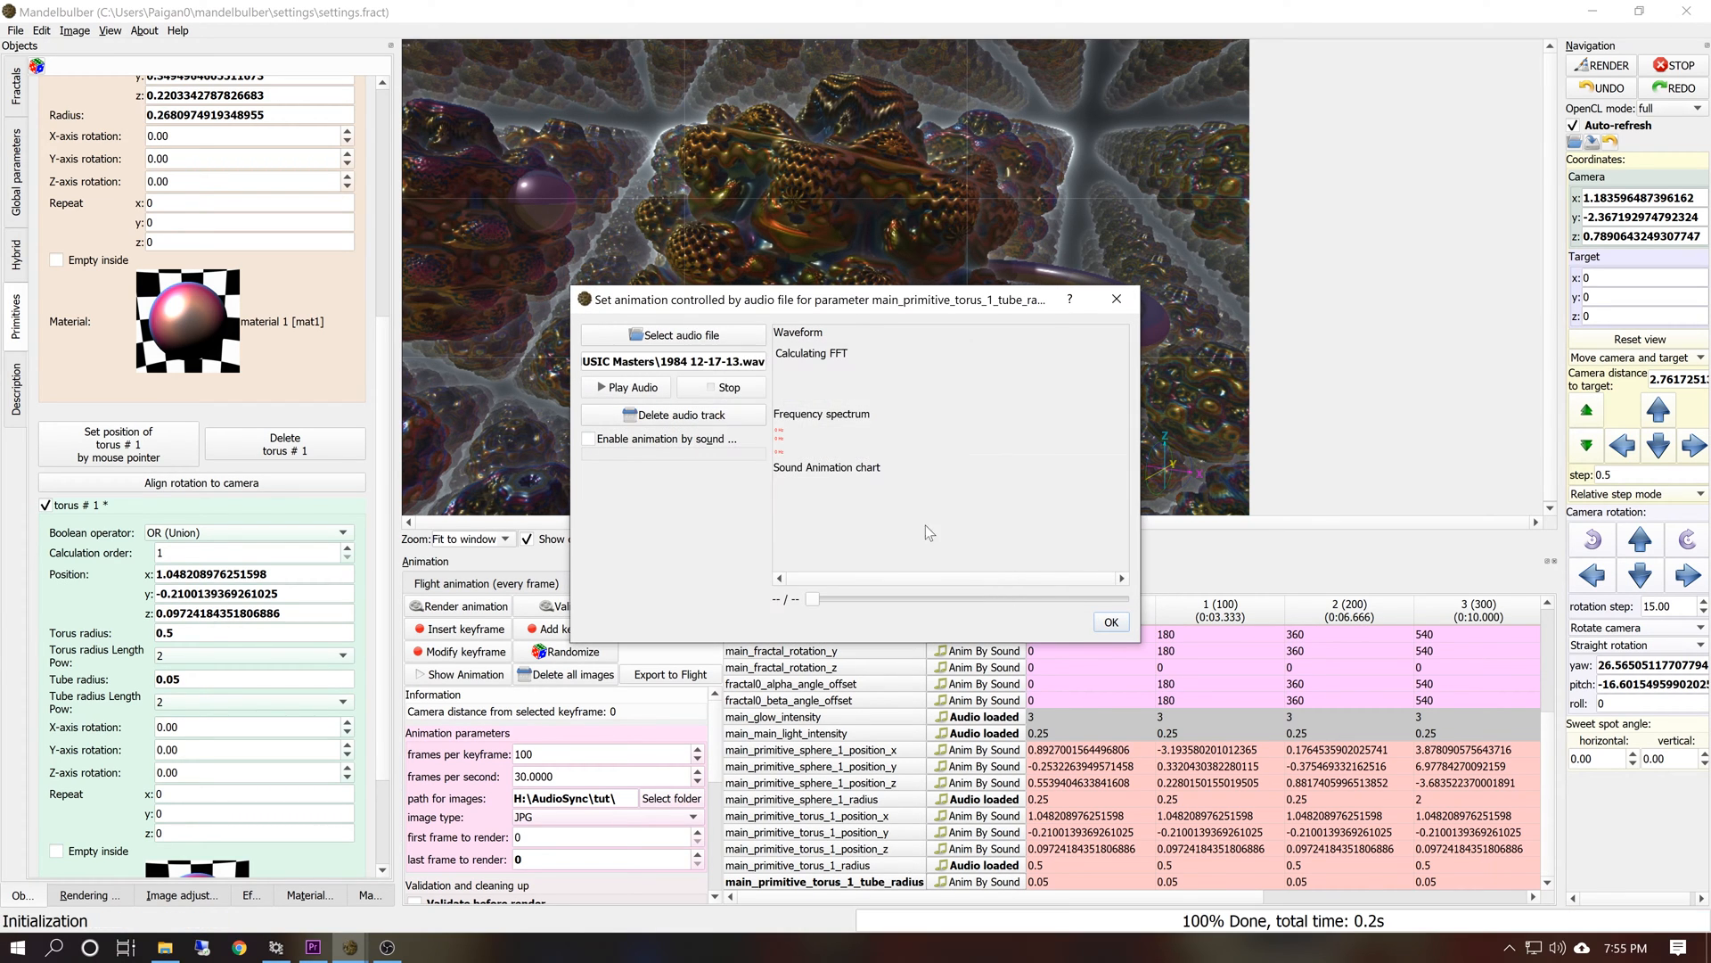
left_click(588, 437)
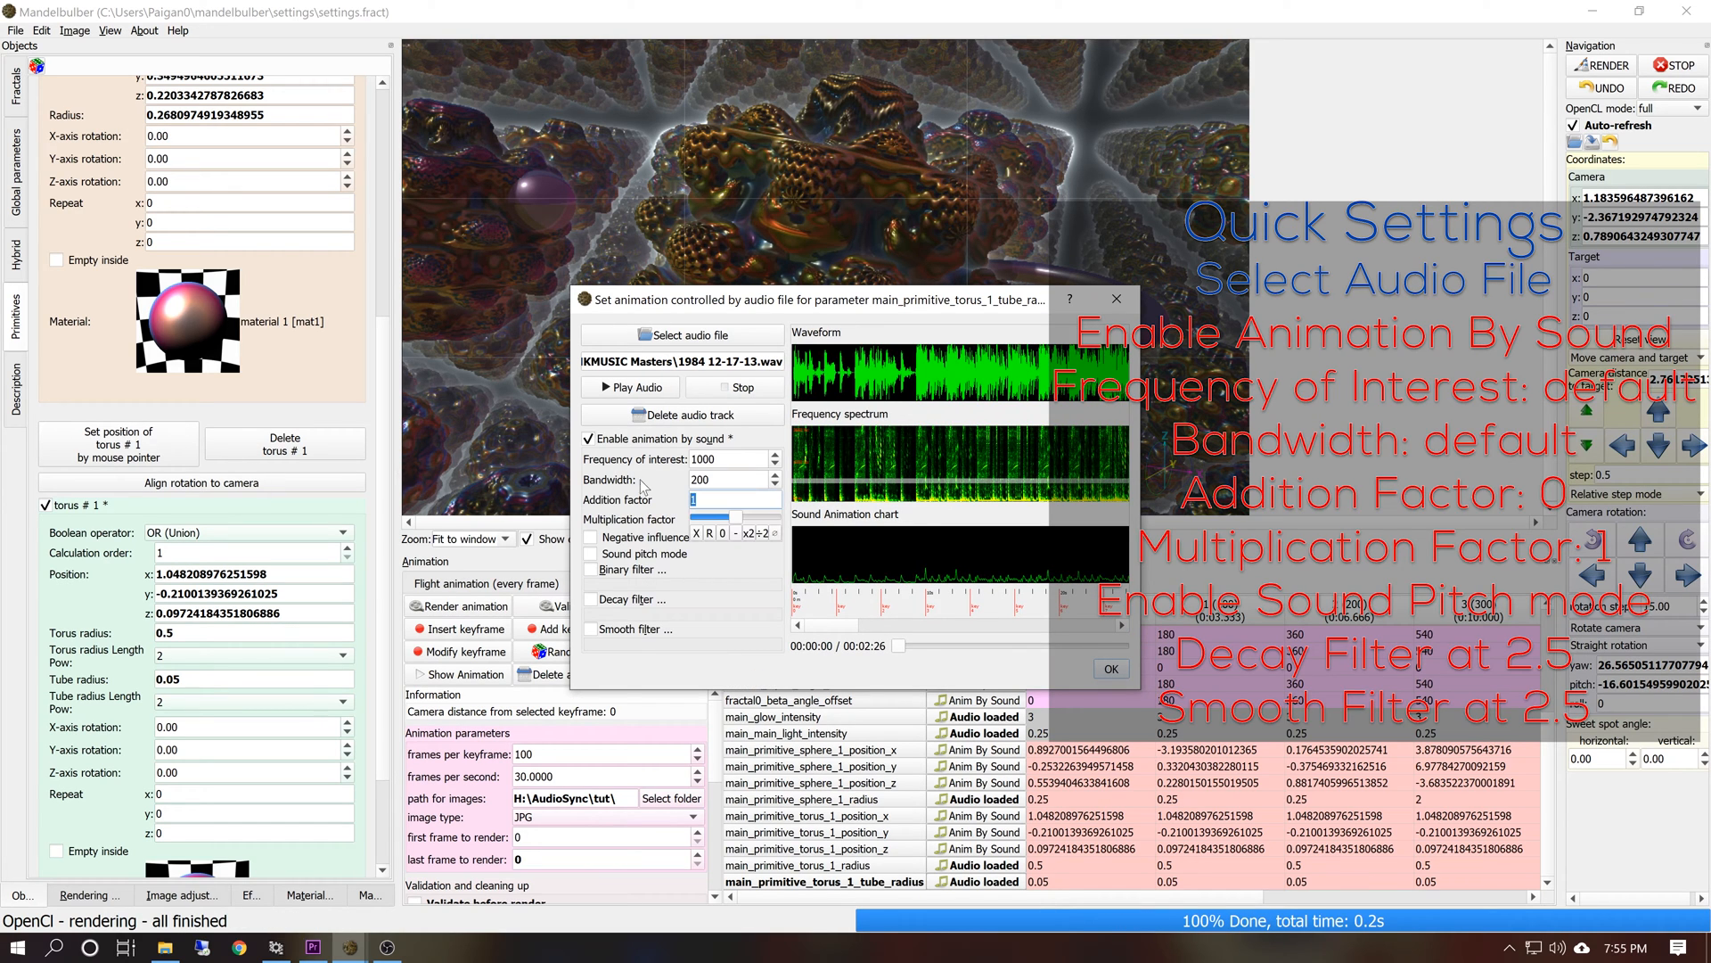
Enable sound pitch mode for the tube radius, apply decay and smooth filters at strength 2.5, and accept the settings
left_click(649, 553)
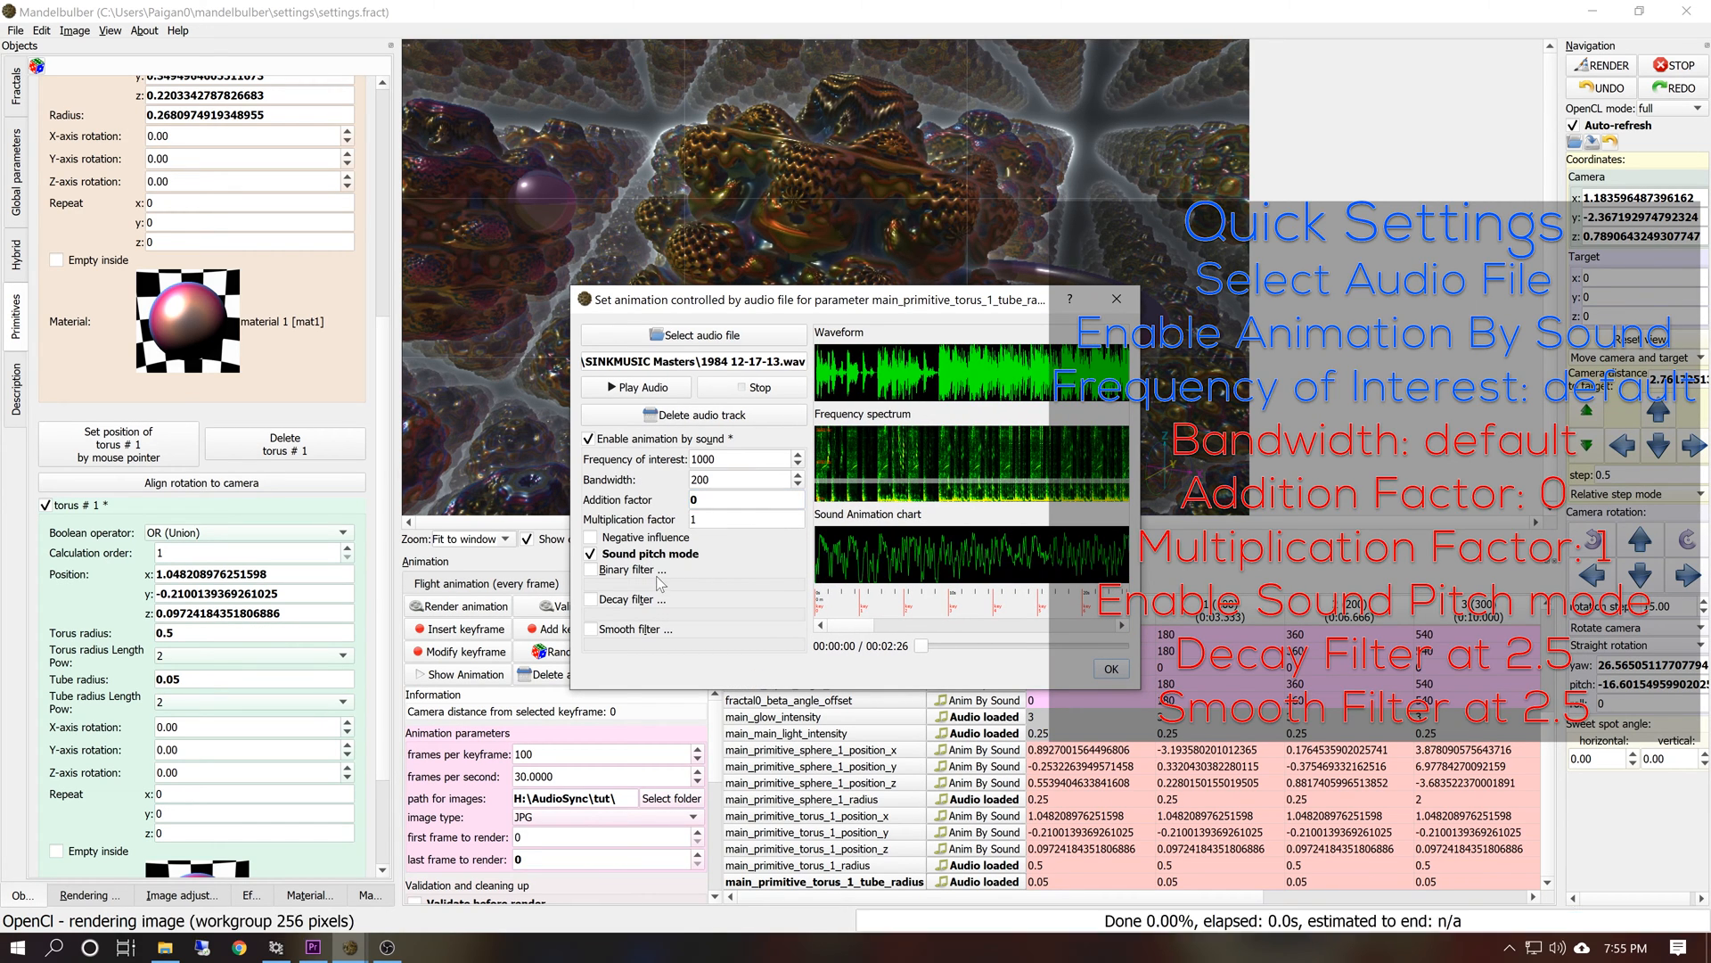
left_click(655, 598)
left_click(646, 640)
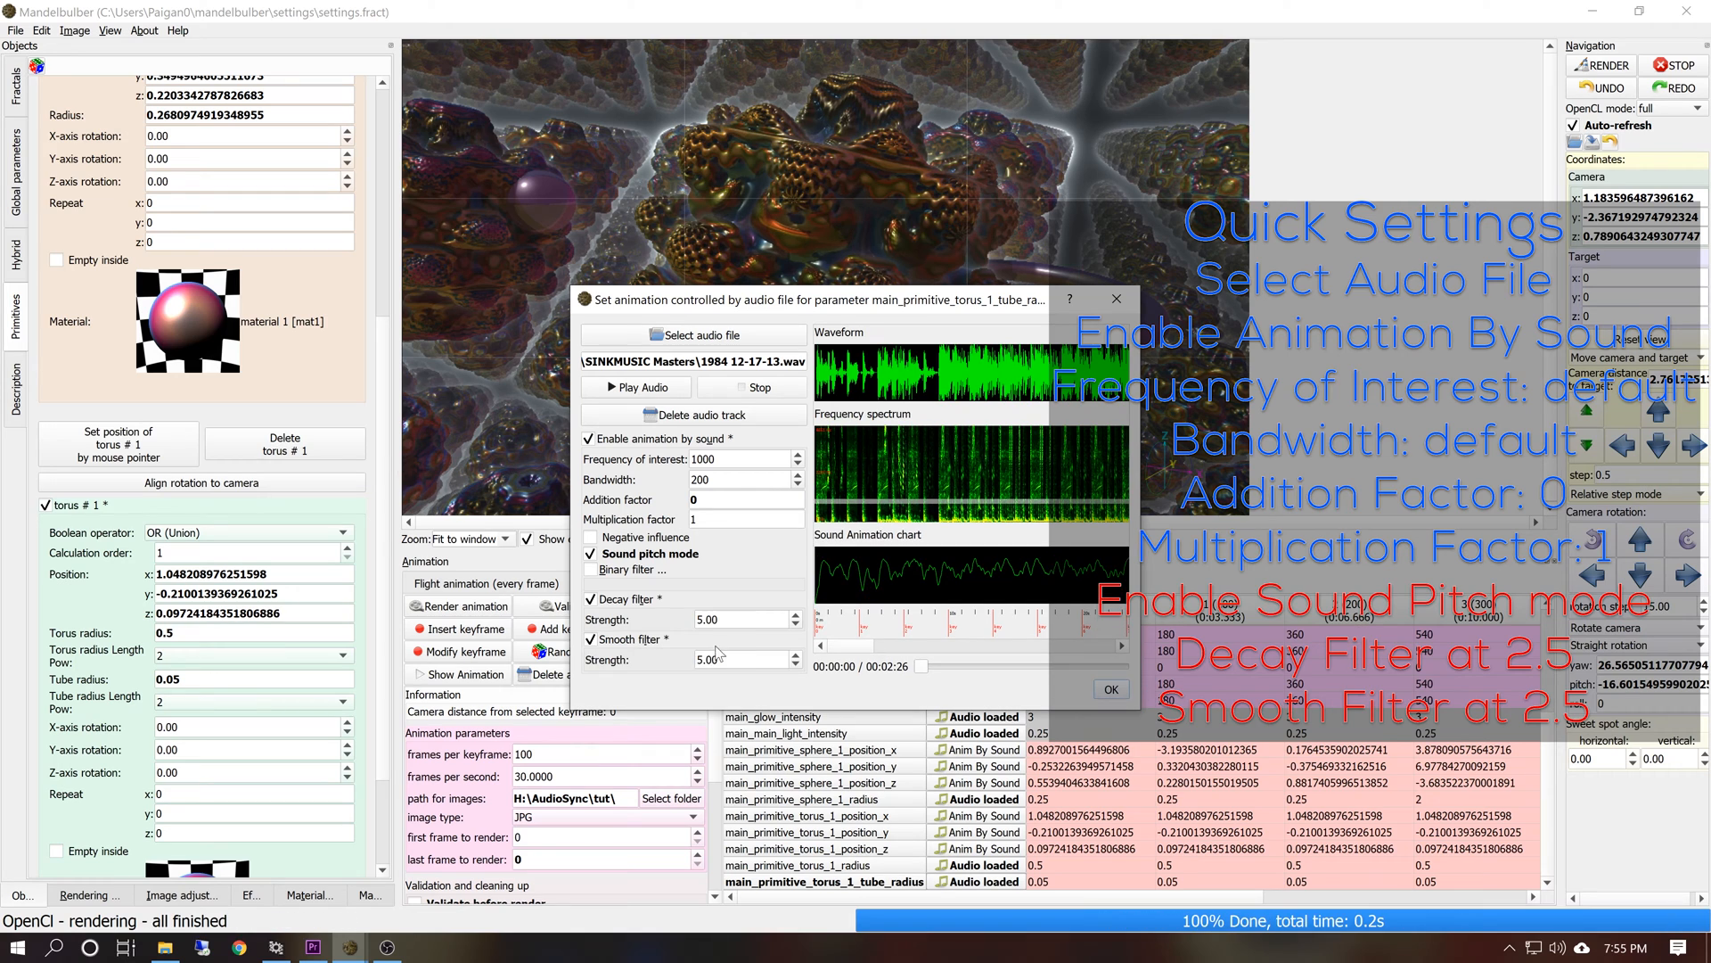
left_click(747, 620)
left_click(779, 653)
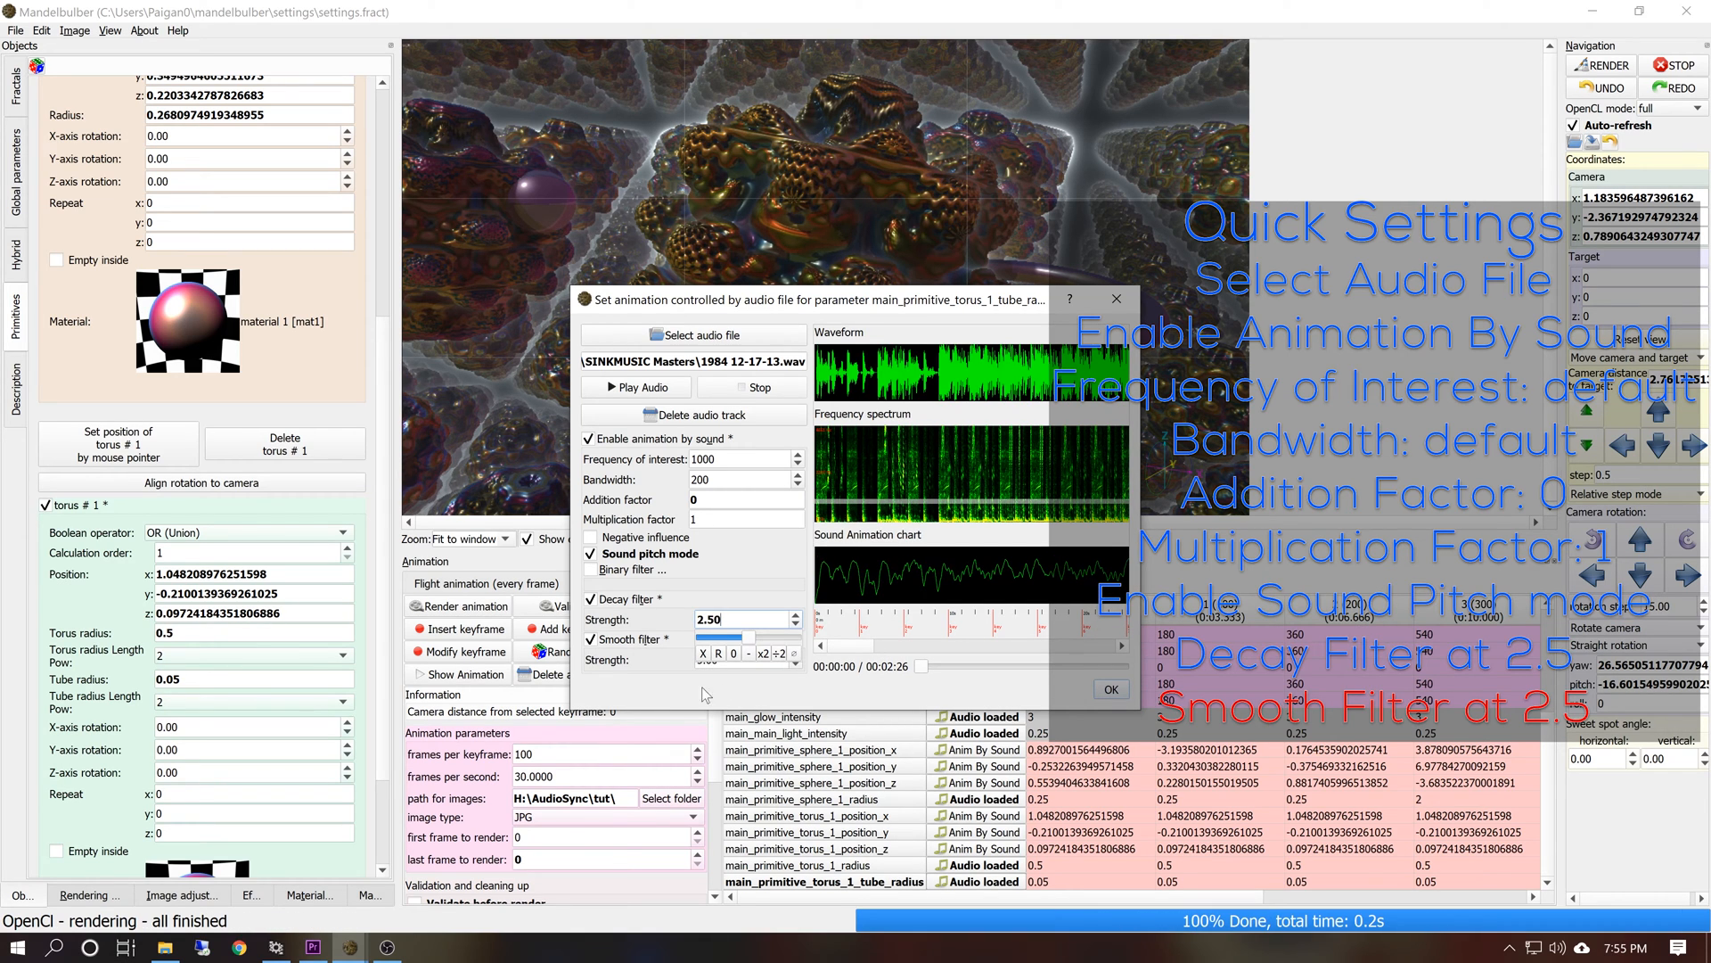
left_click(744, 660)
left_click(779, 694)
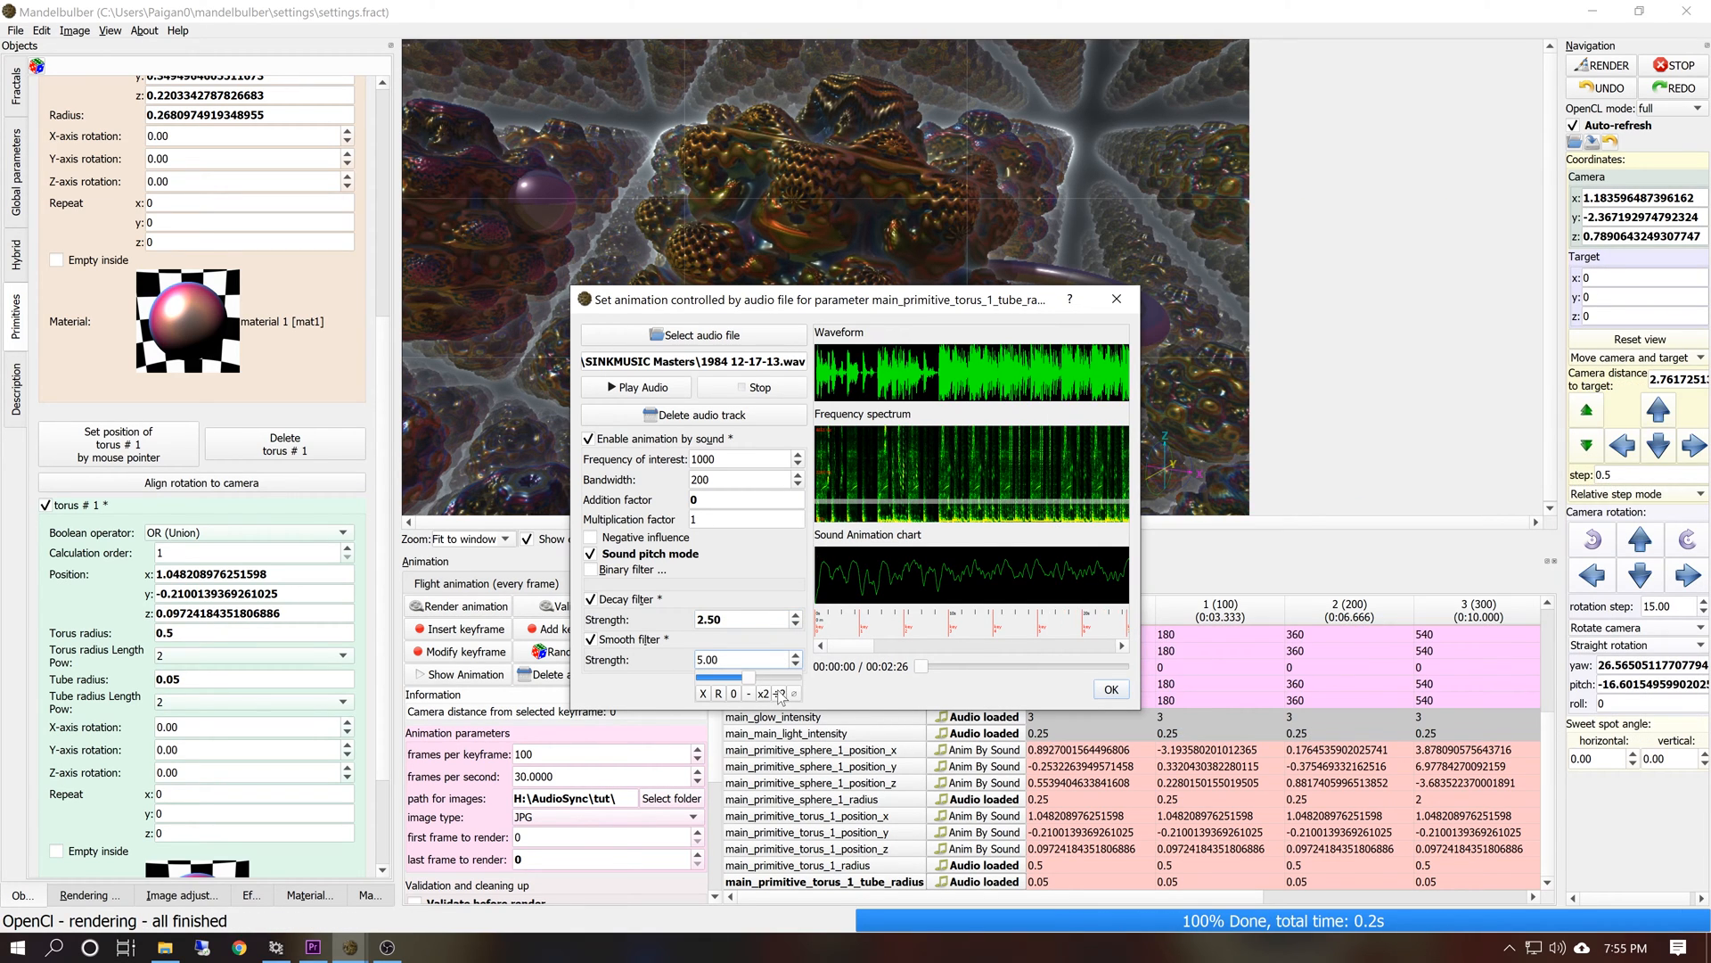
left_click(1105, 689)
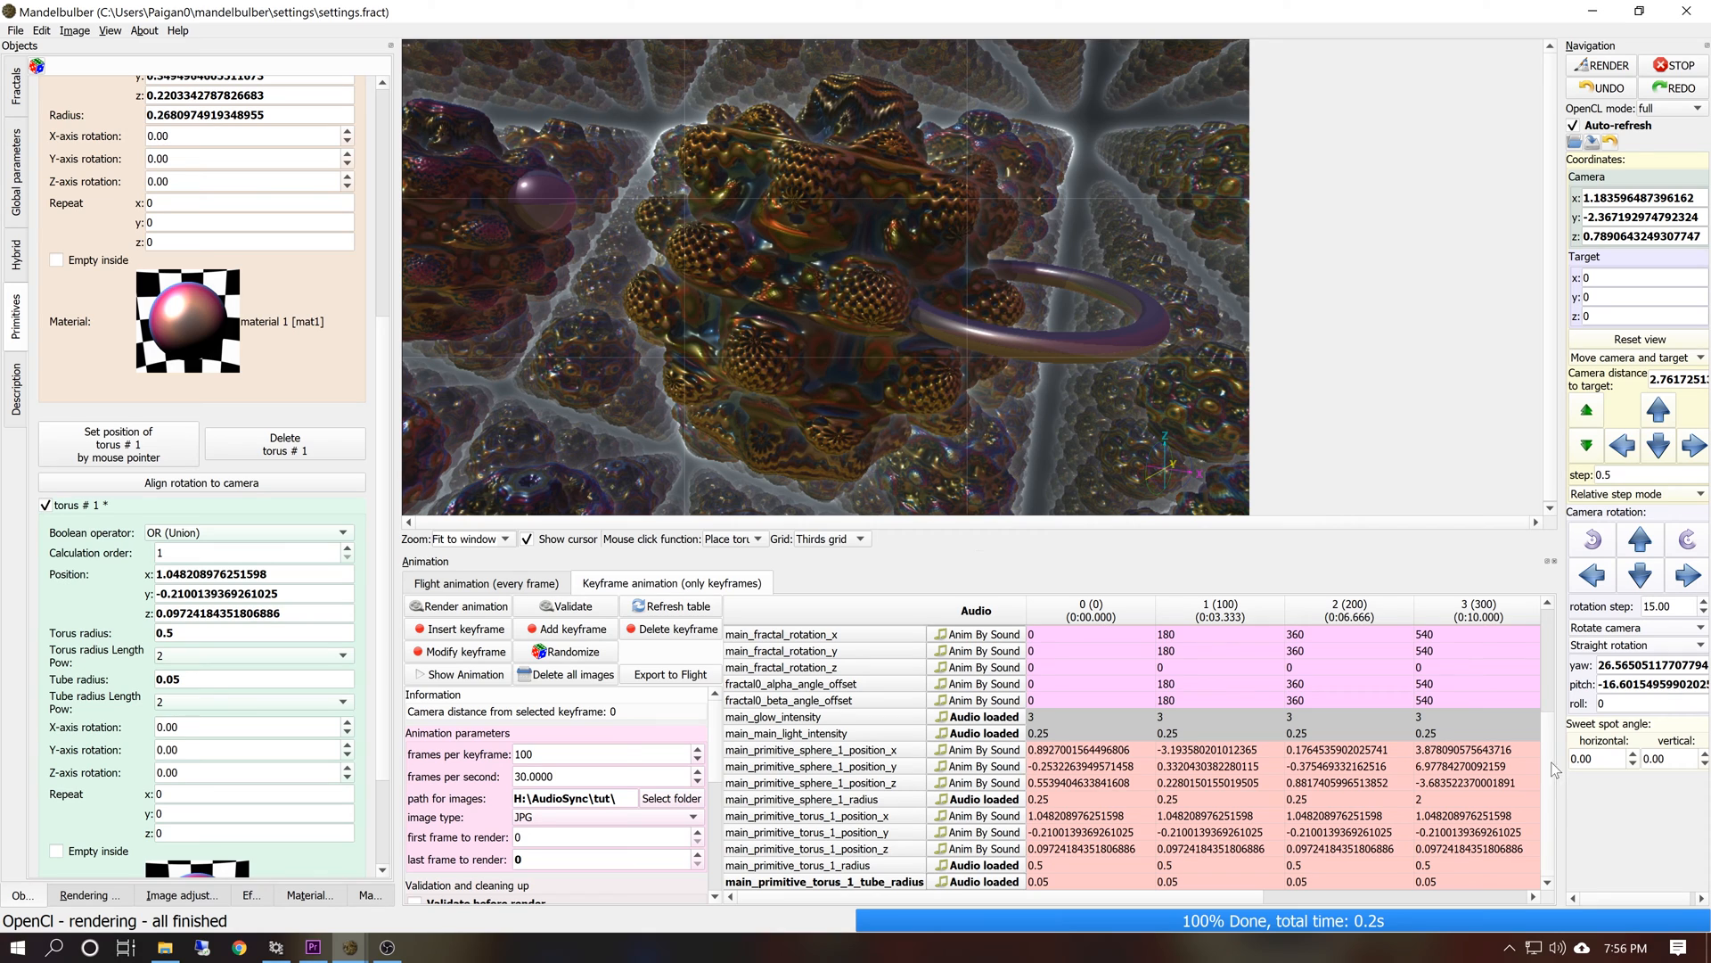
Load keyframe 1, place the torus on top of the central Mandelbulb at about (0.04, -0.06, 1.06), and update the keyframe
scroll(1542, 702, "up", 4)
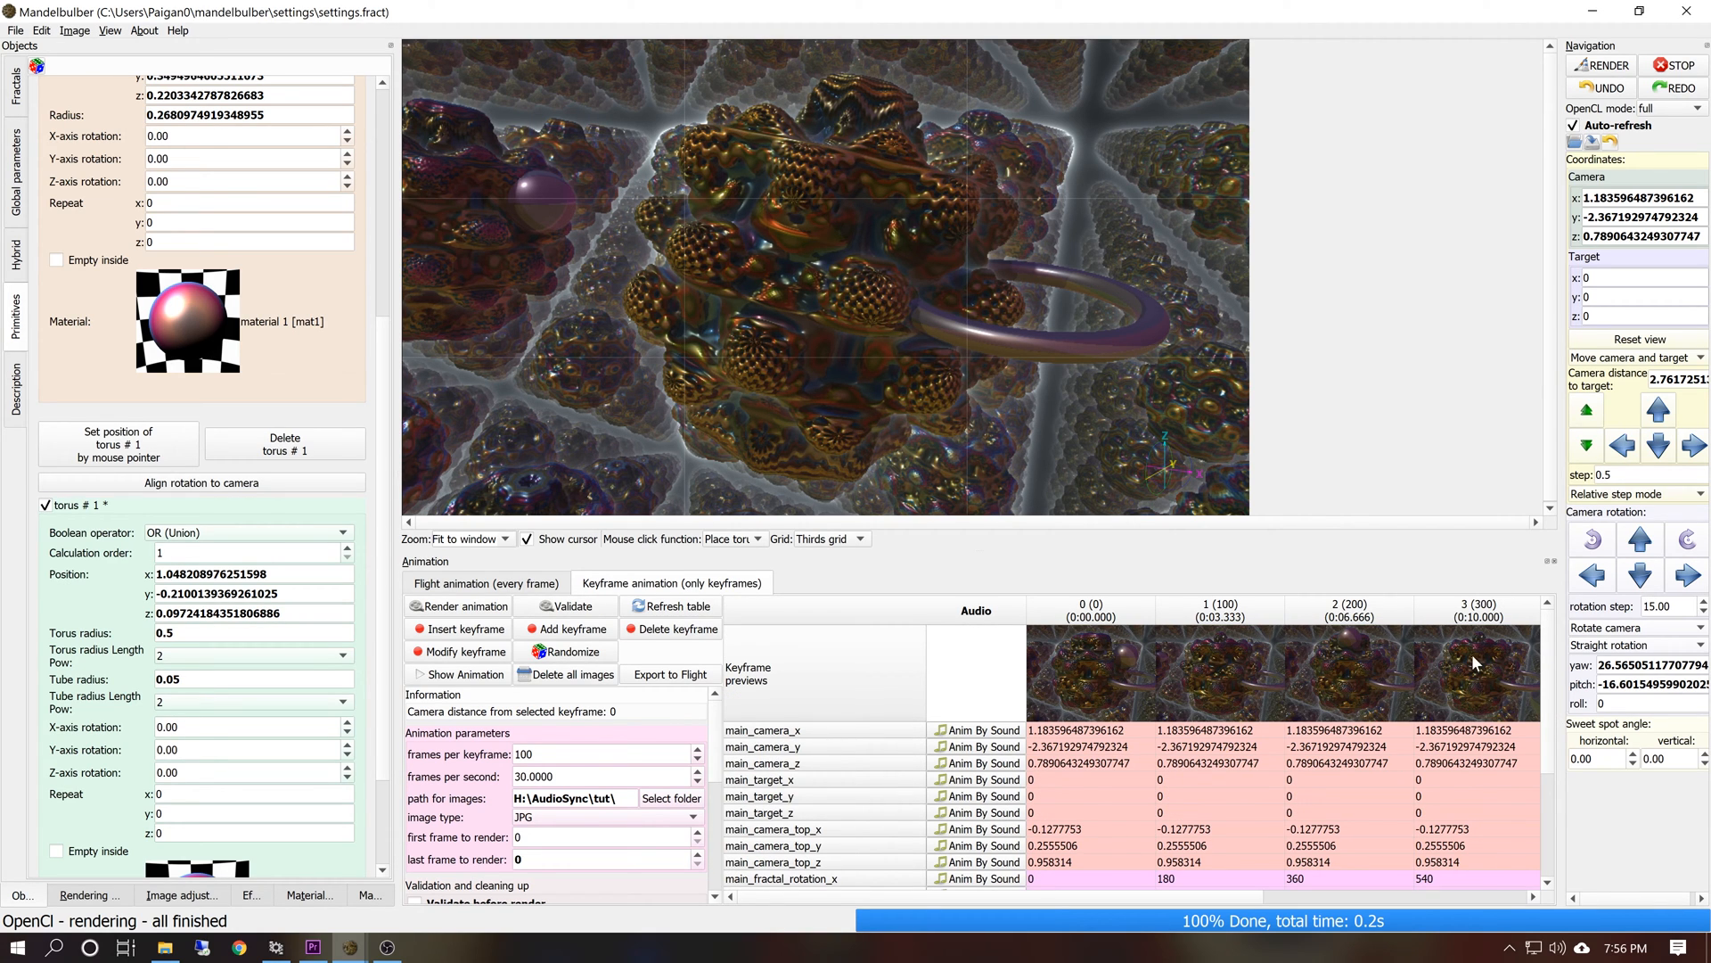
left_click(1212, 670)
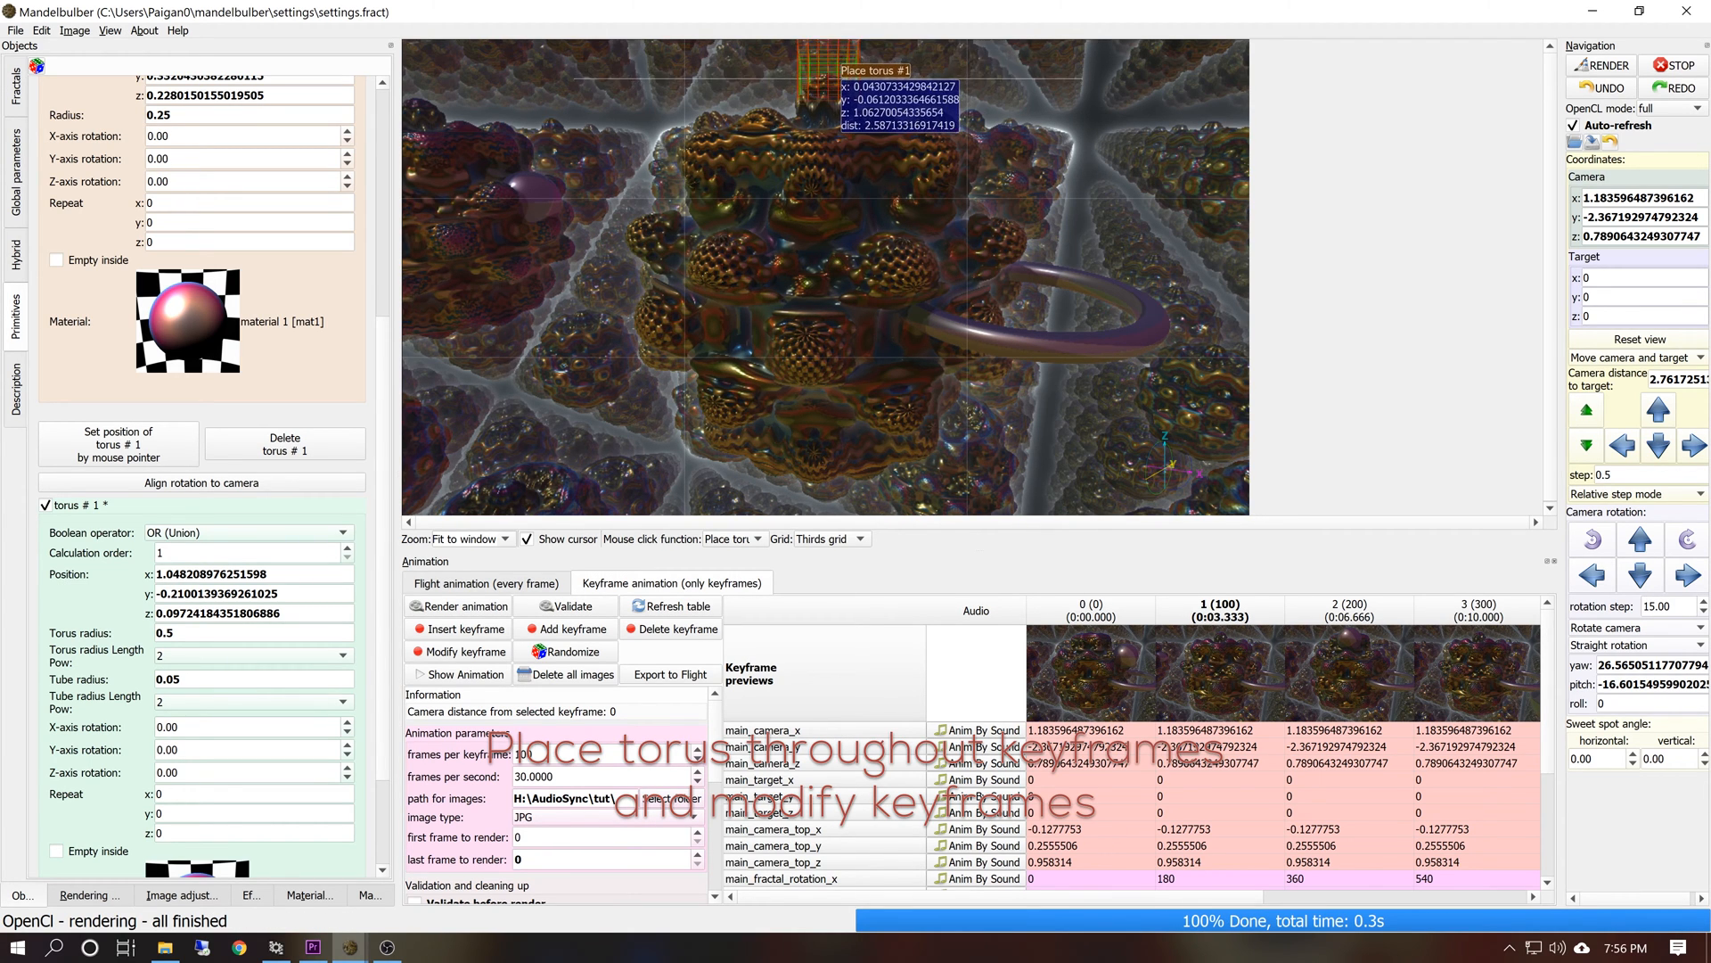
left_click(824, 64)
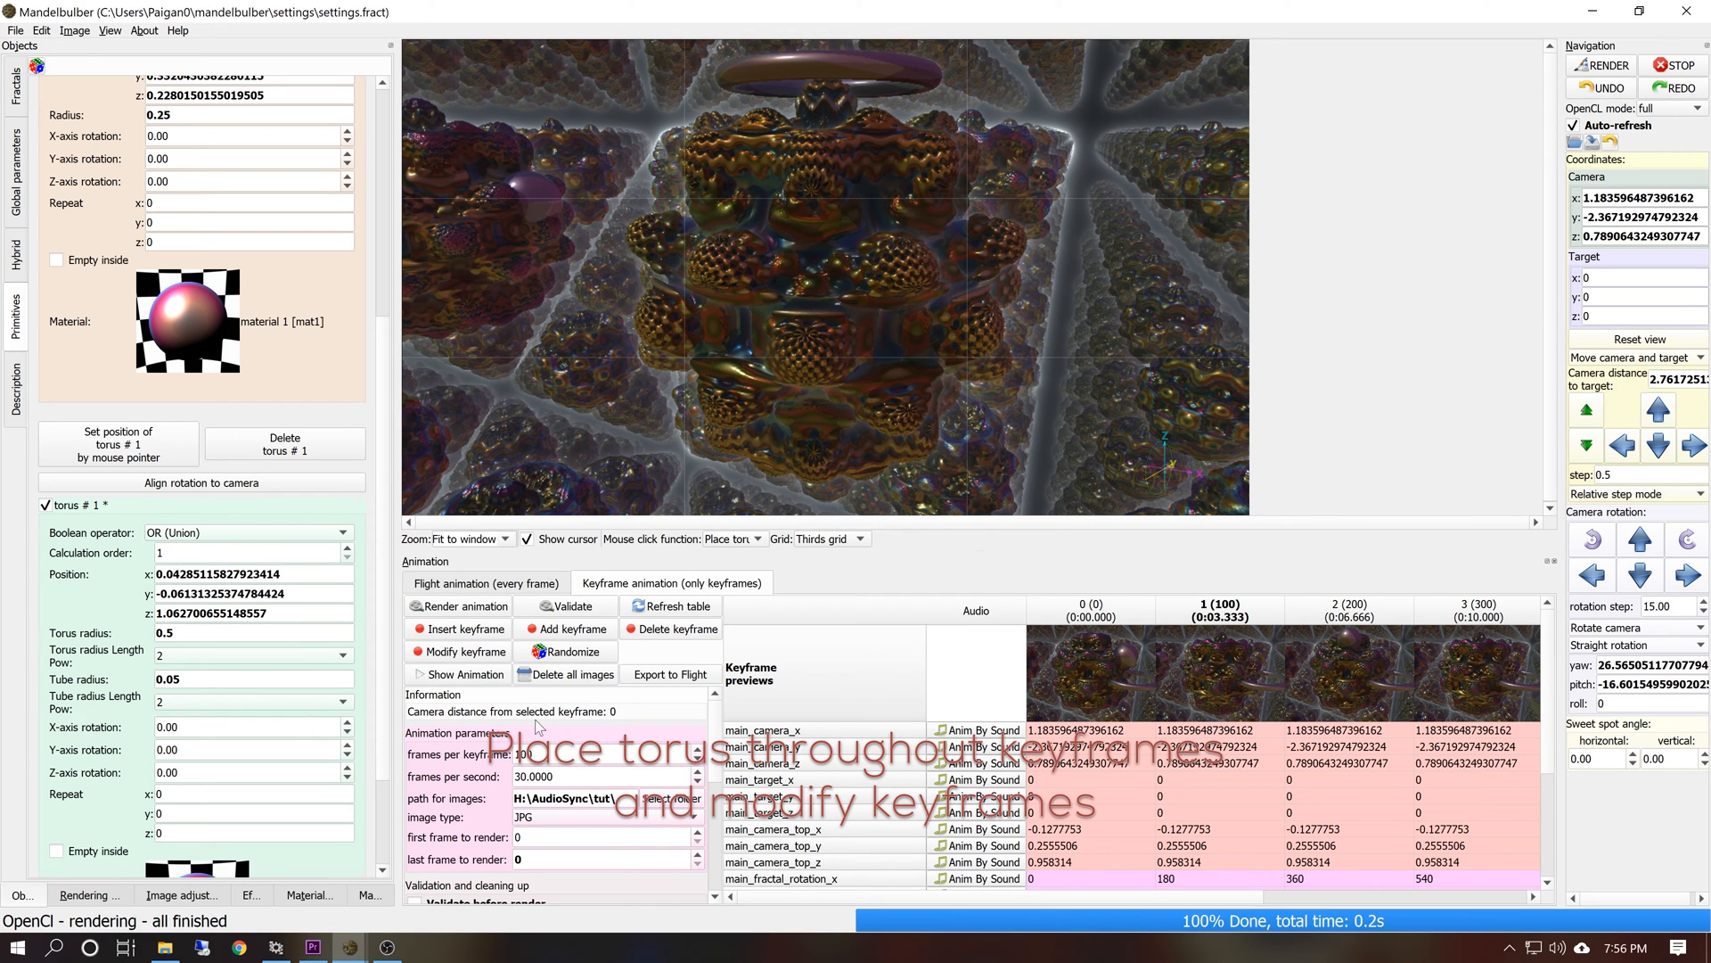
left_click(463, 654)
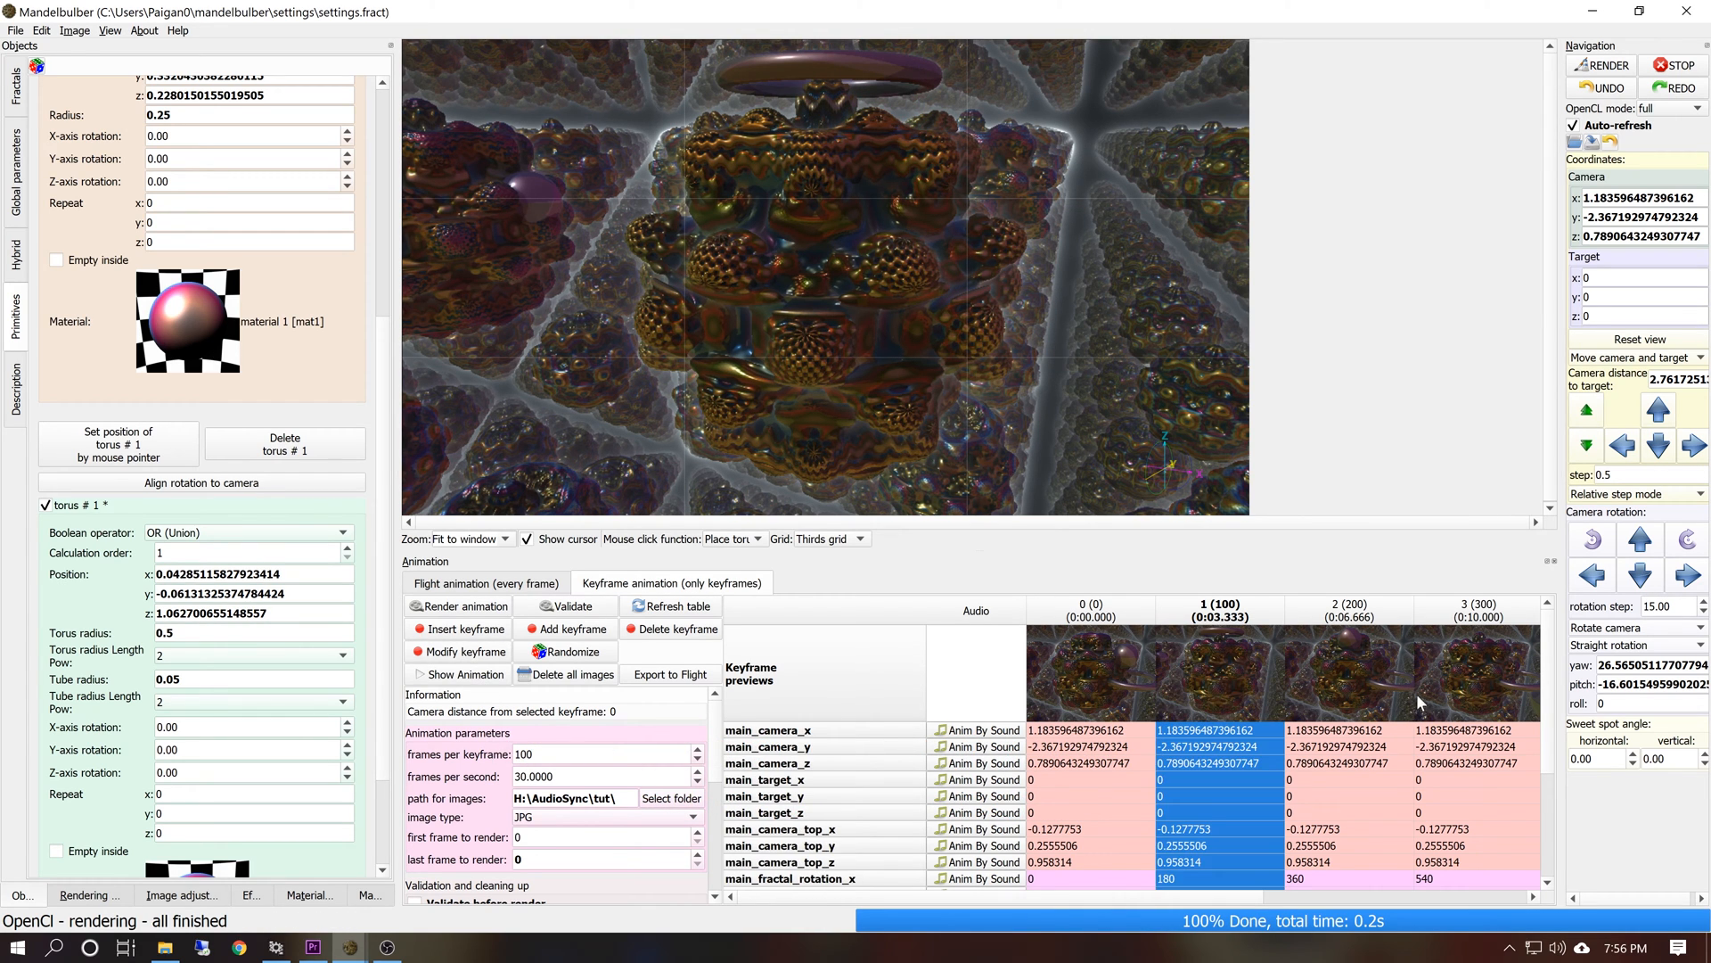
Load keyframe 2, place the torus at the Mandelbulb's lower left at about (-0.04, -0.98, -0.46), and update the keyframe
left_click(1348, 682)
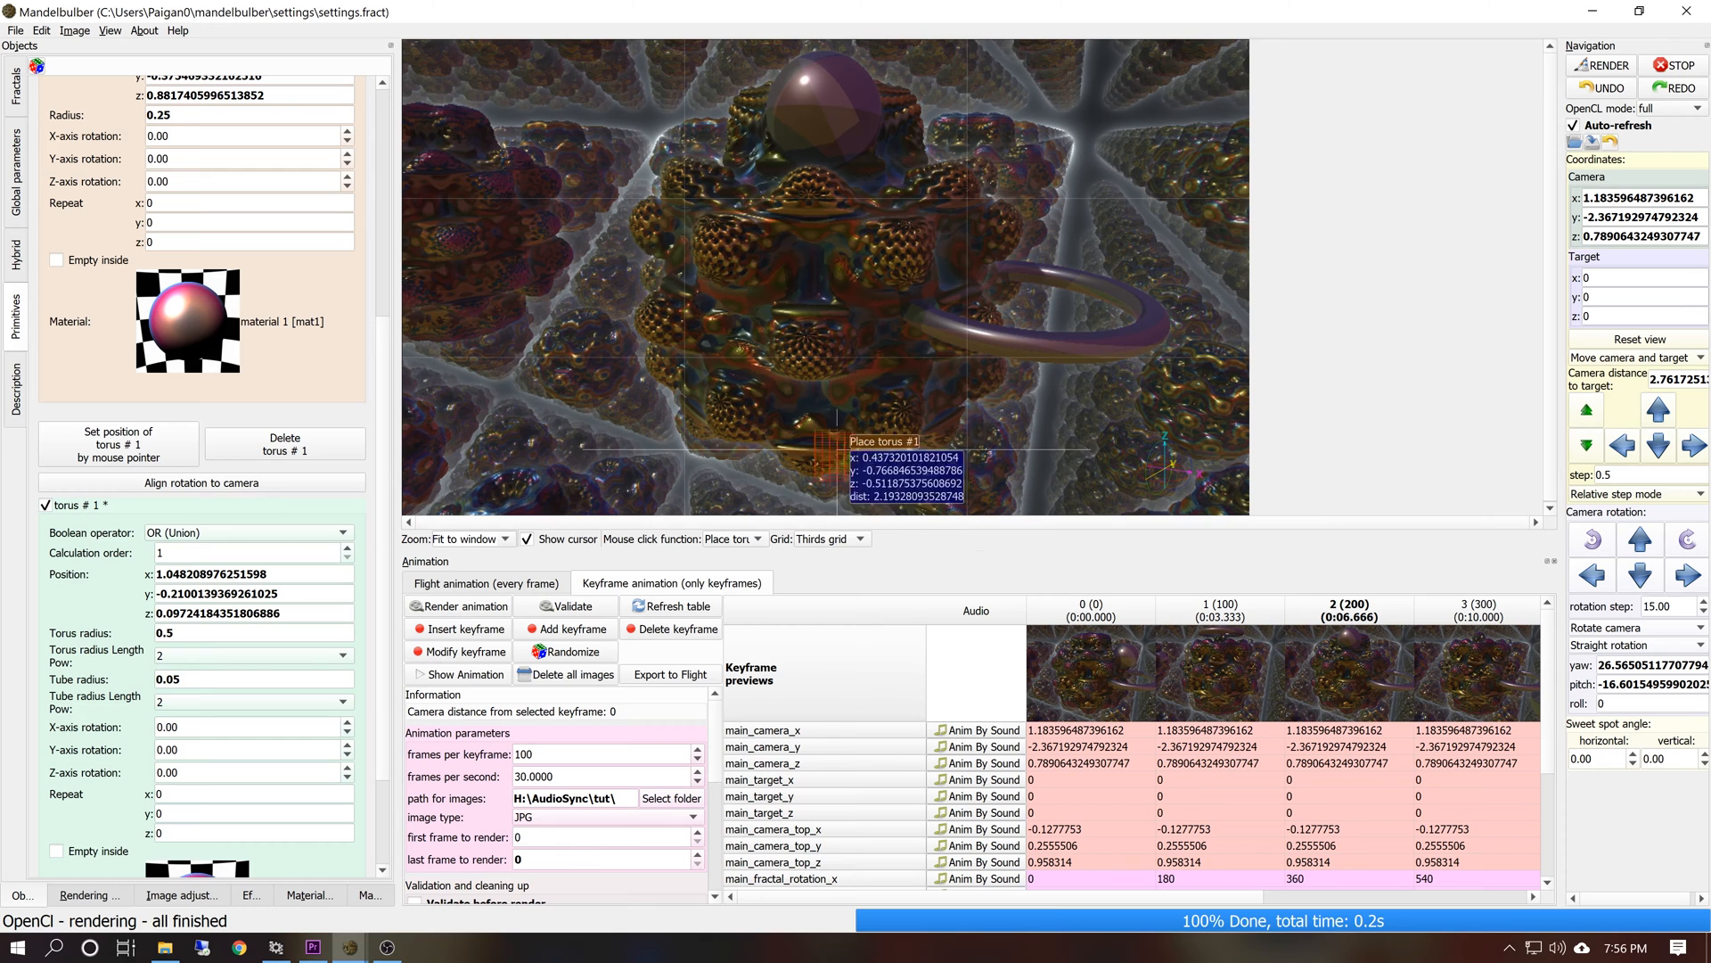
left_click(637, 426)
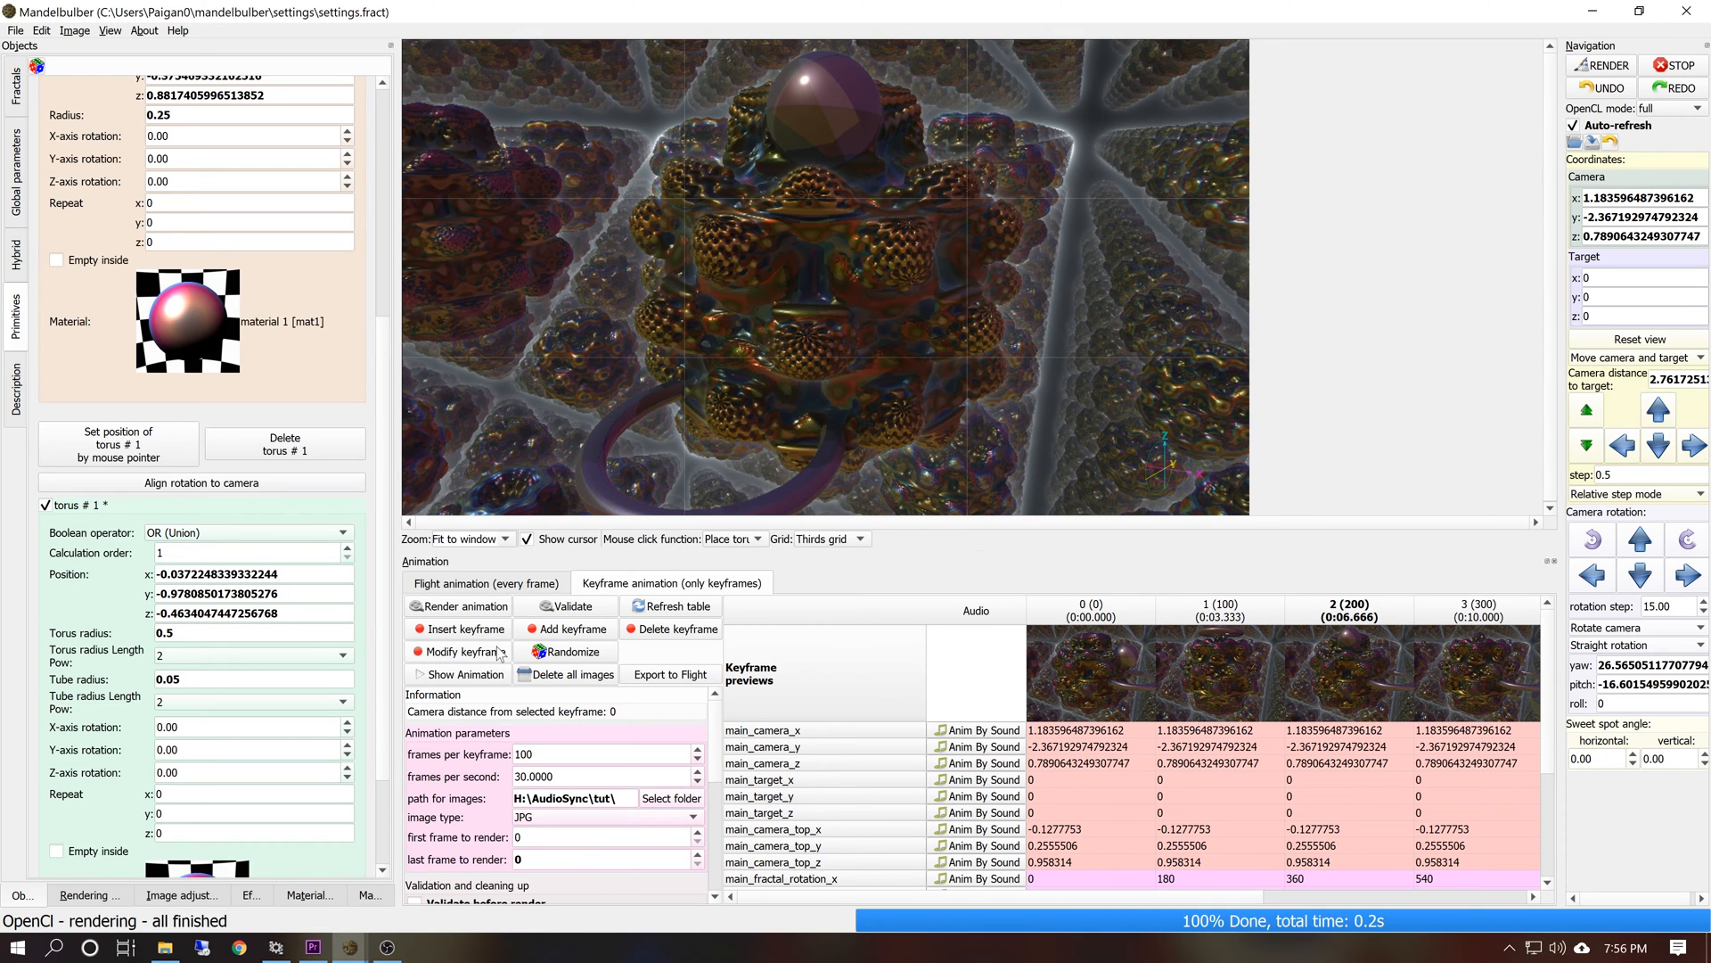
left_click(464, 652)
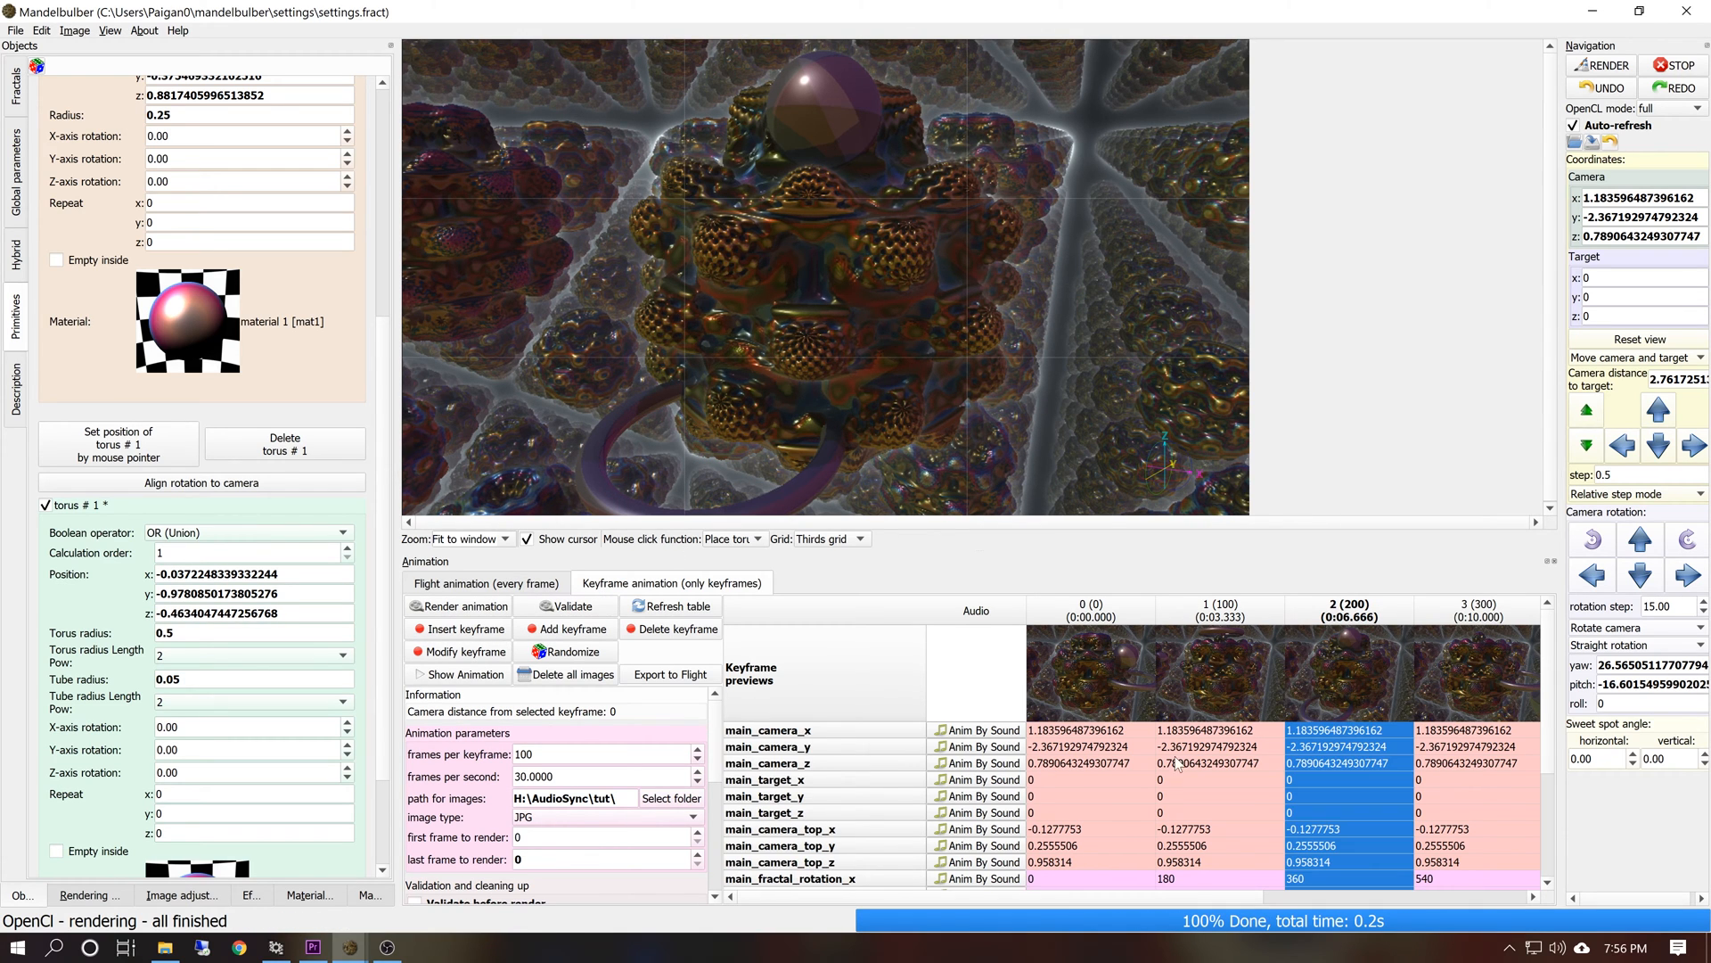
Load keyframe 3, place the torus in the left background at about (-2.98, 0.07, 0.23) with torus radius 1 and tube radius 0.1, and update the keyframe
left_click(1441, 665)
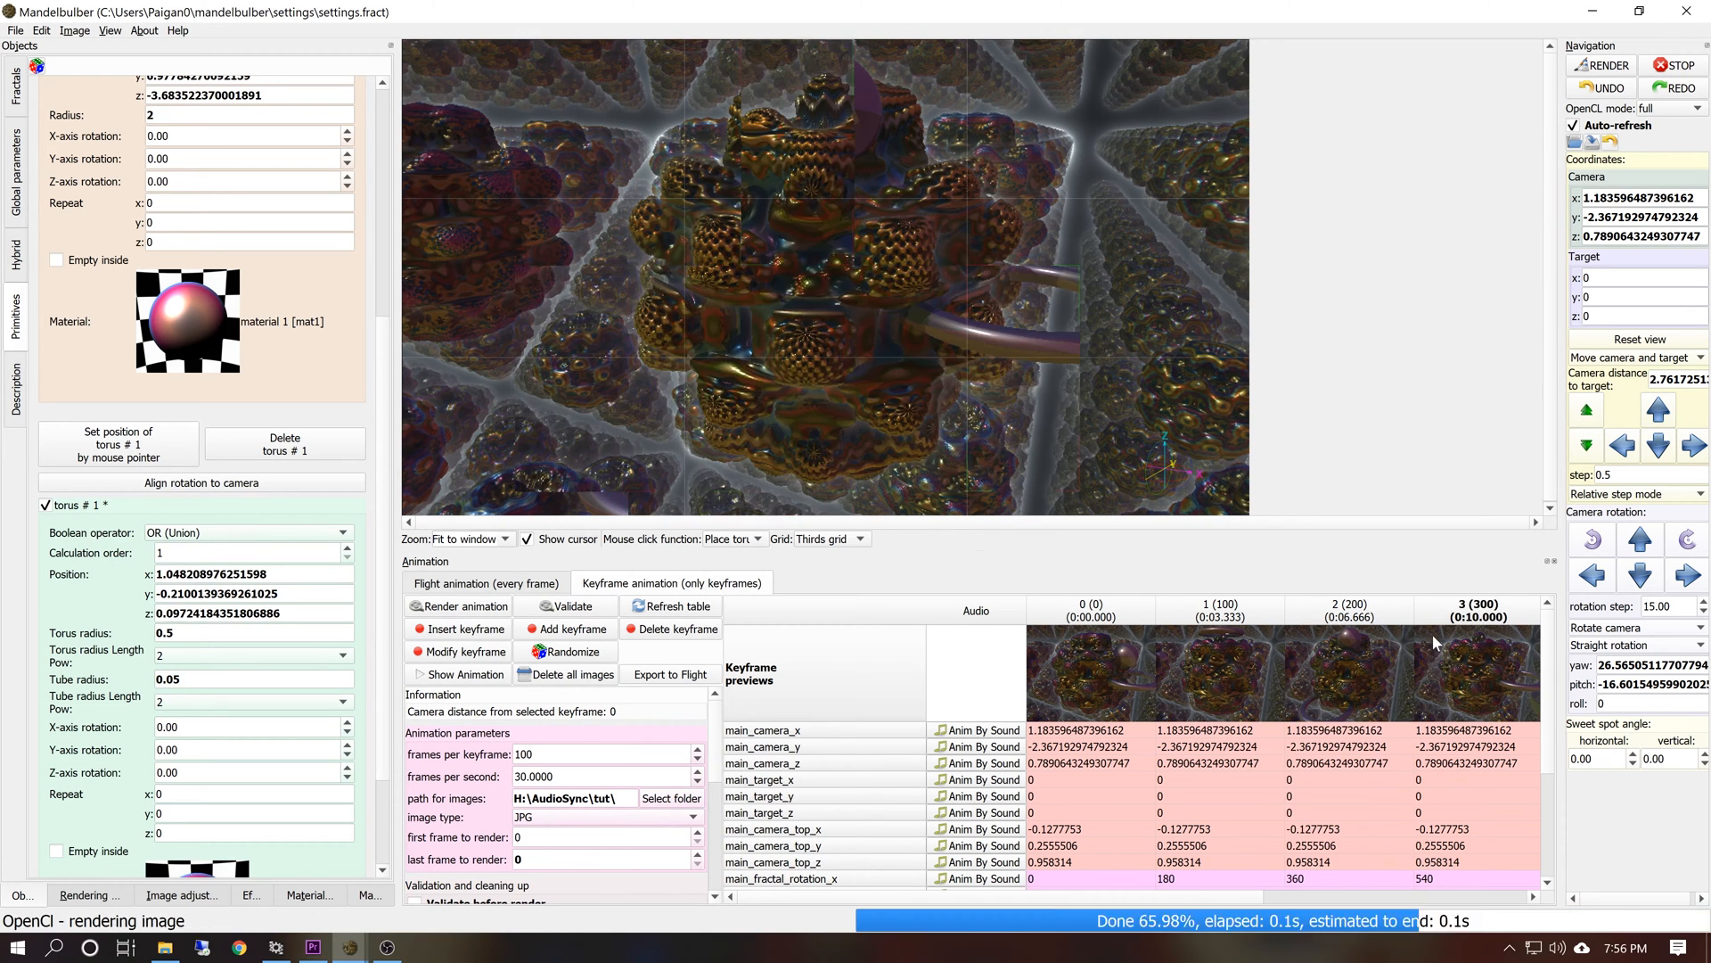
left_click(524, 211)
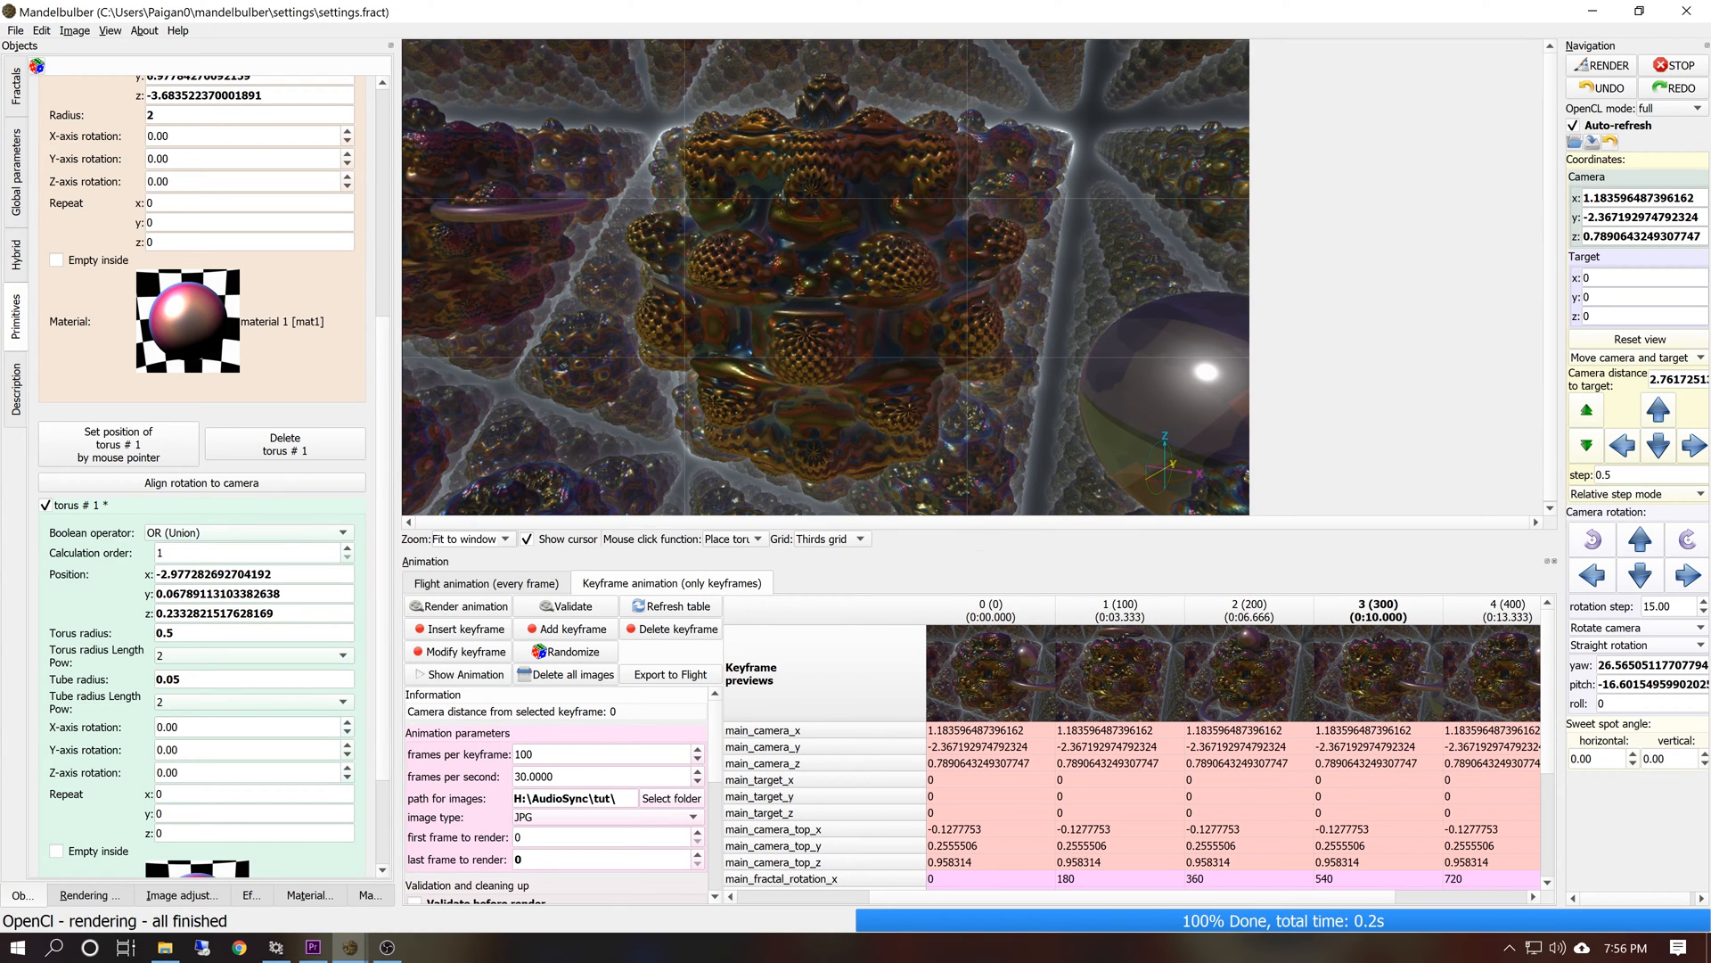
left_click(203, 635)
left_click(274, 669)
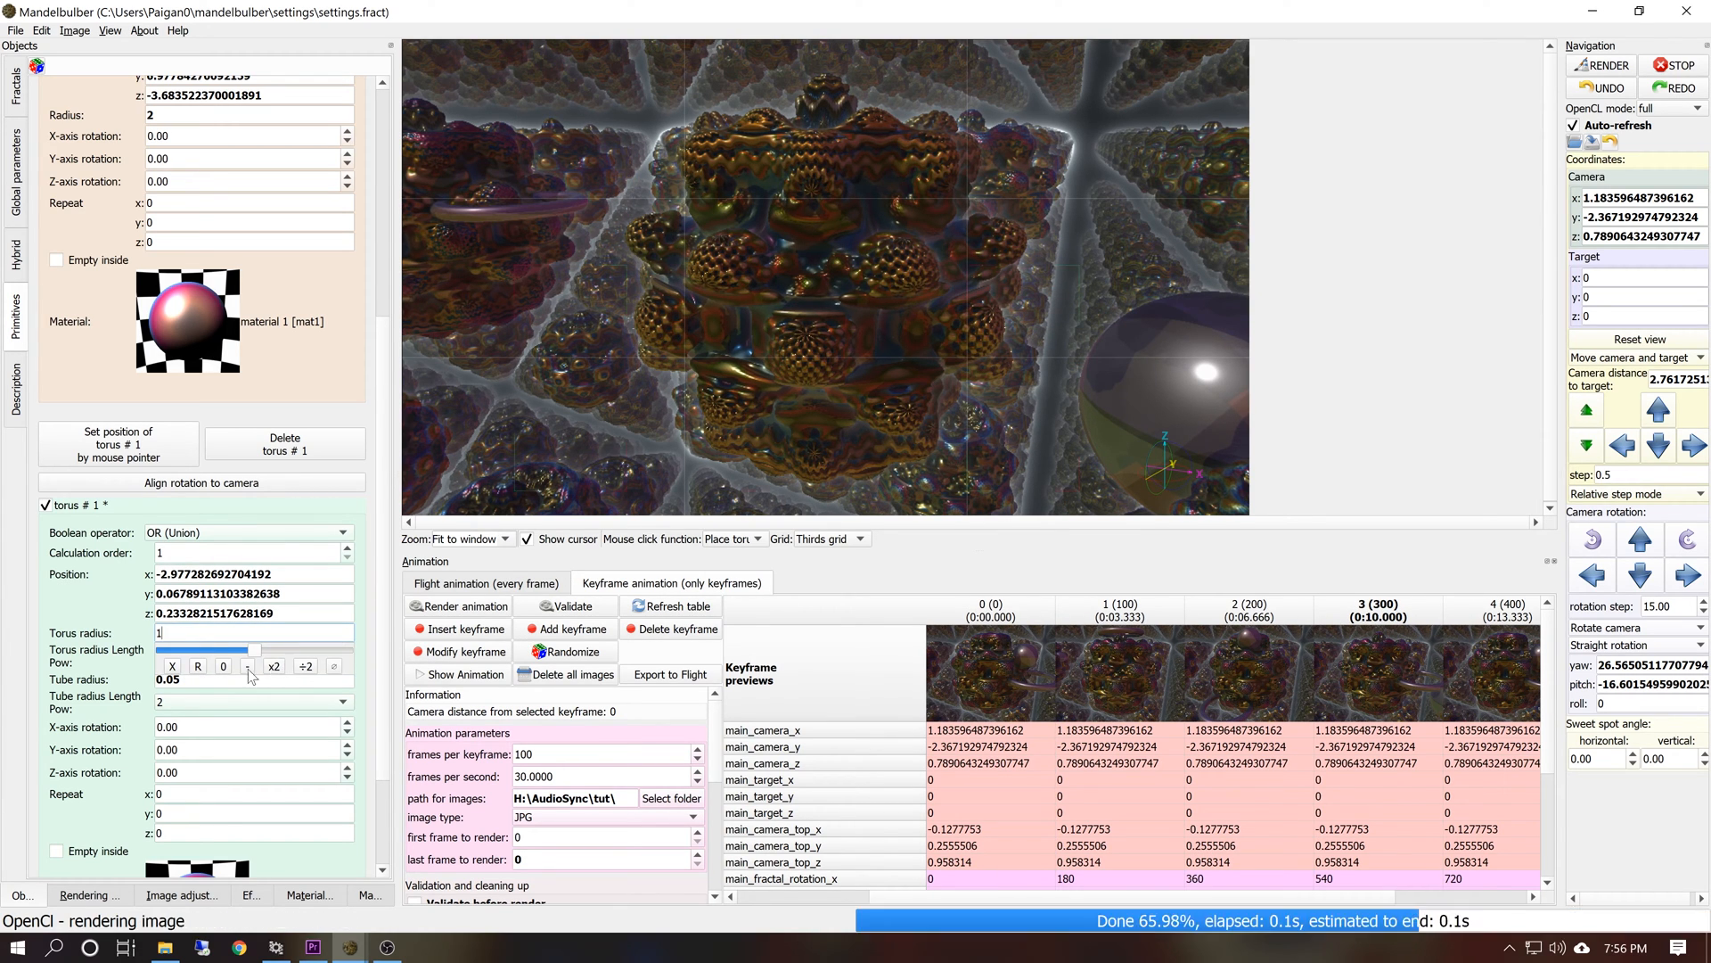
left_click(94, 643)
left_click(189, 679)
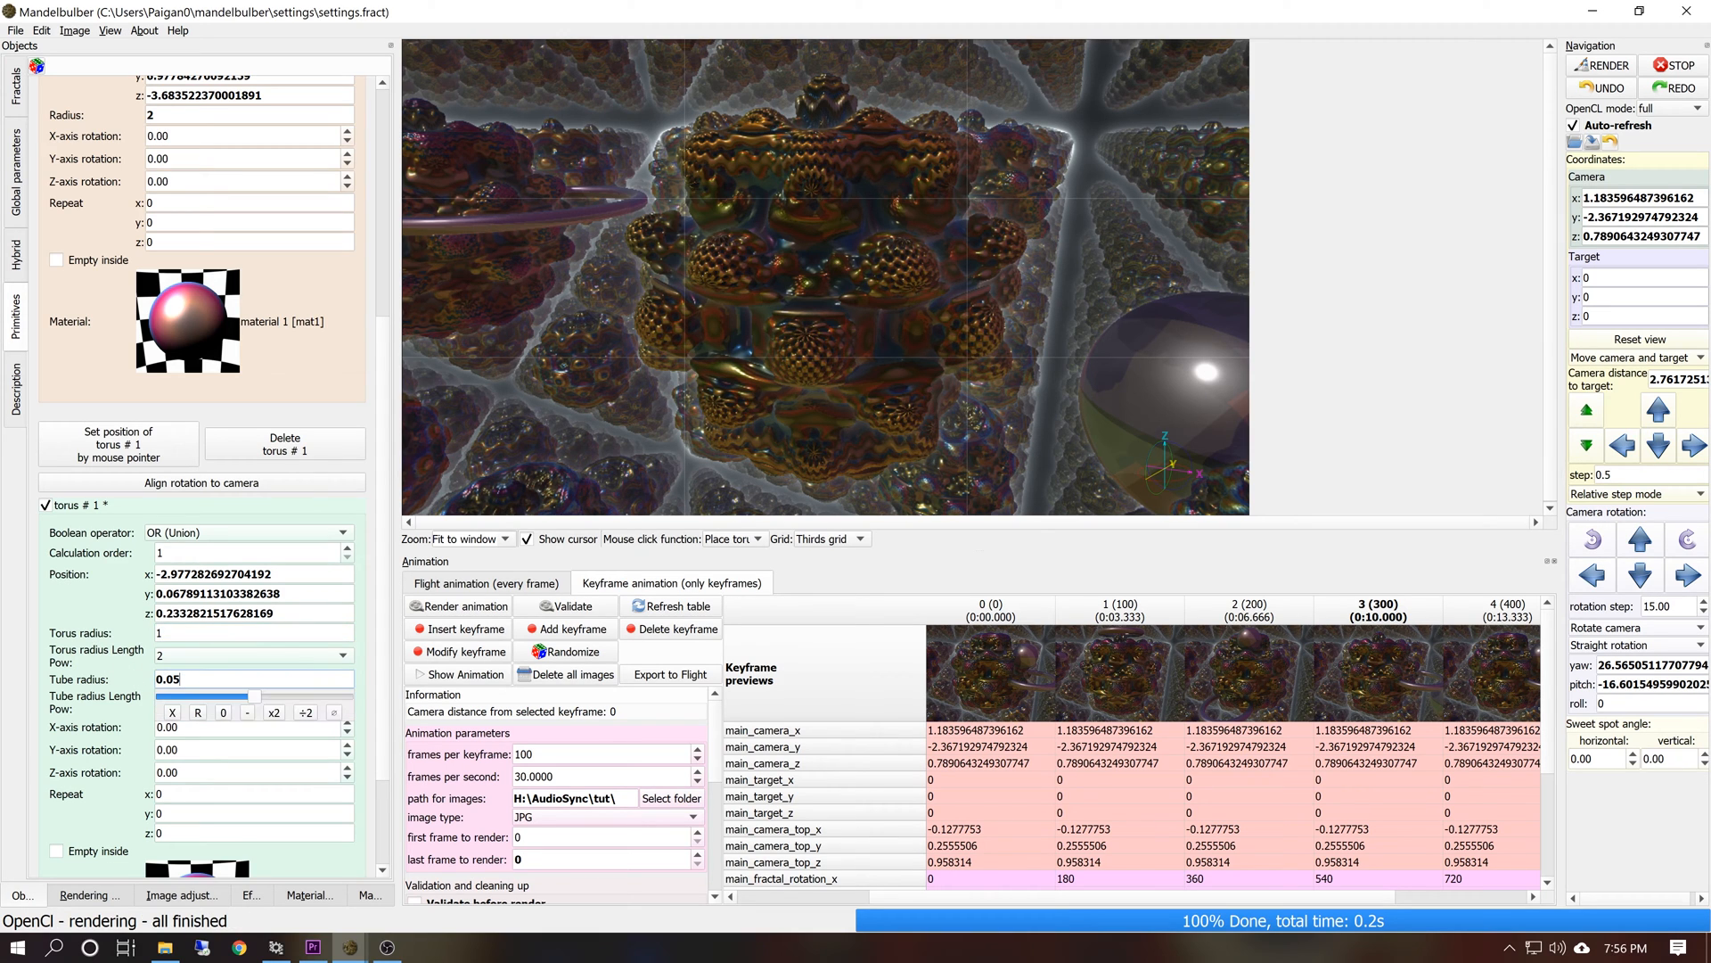
left_click(276, 714)
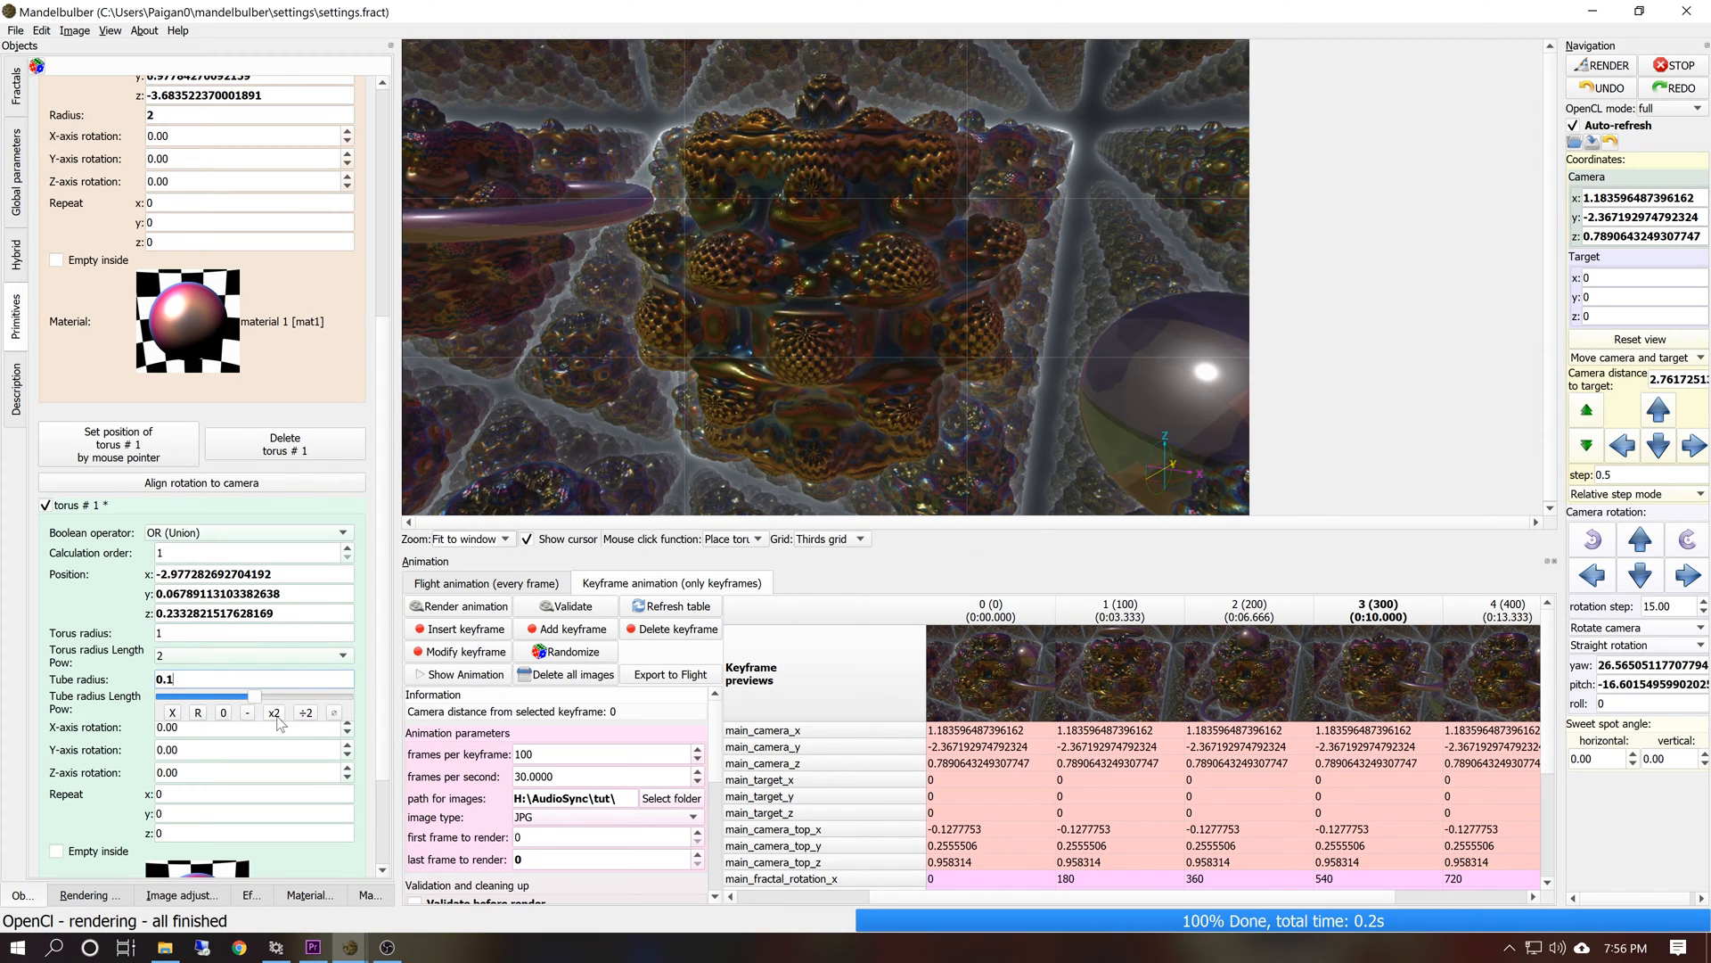
left_click(470, 651)
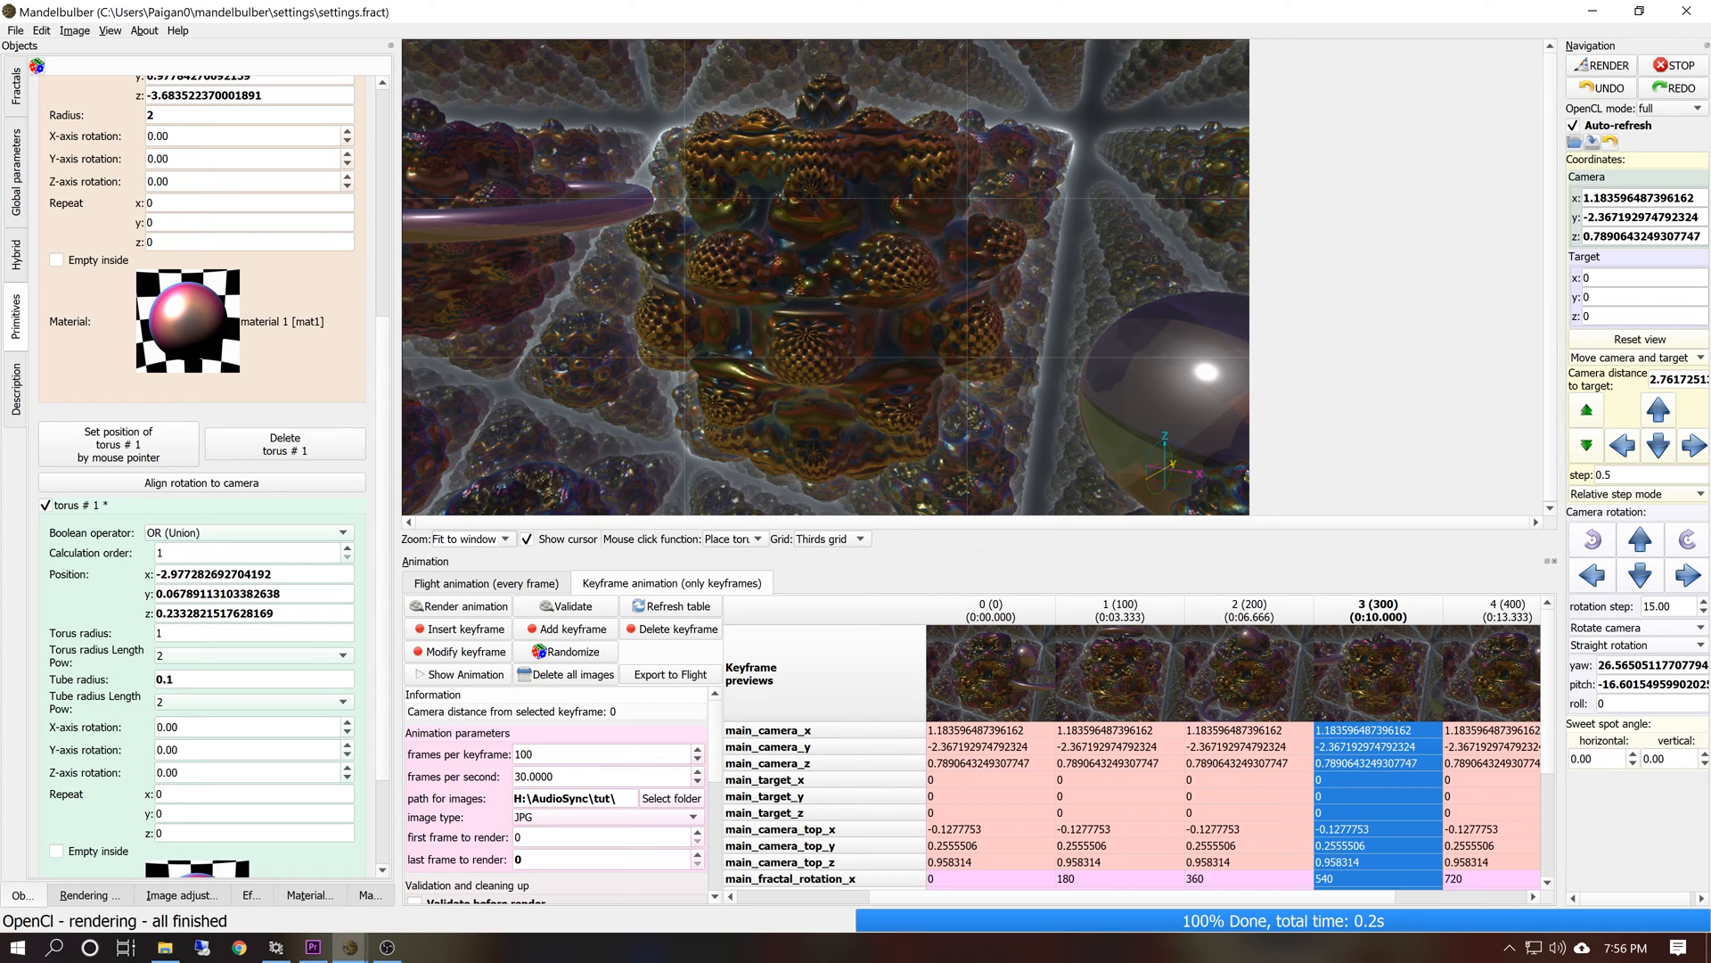
Add the torus's X, Y and Z rotations to the keyframe animation
right_click(179, 749)
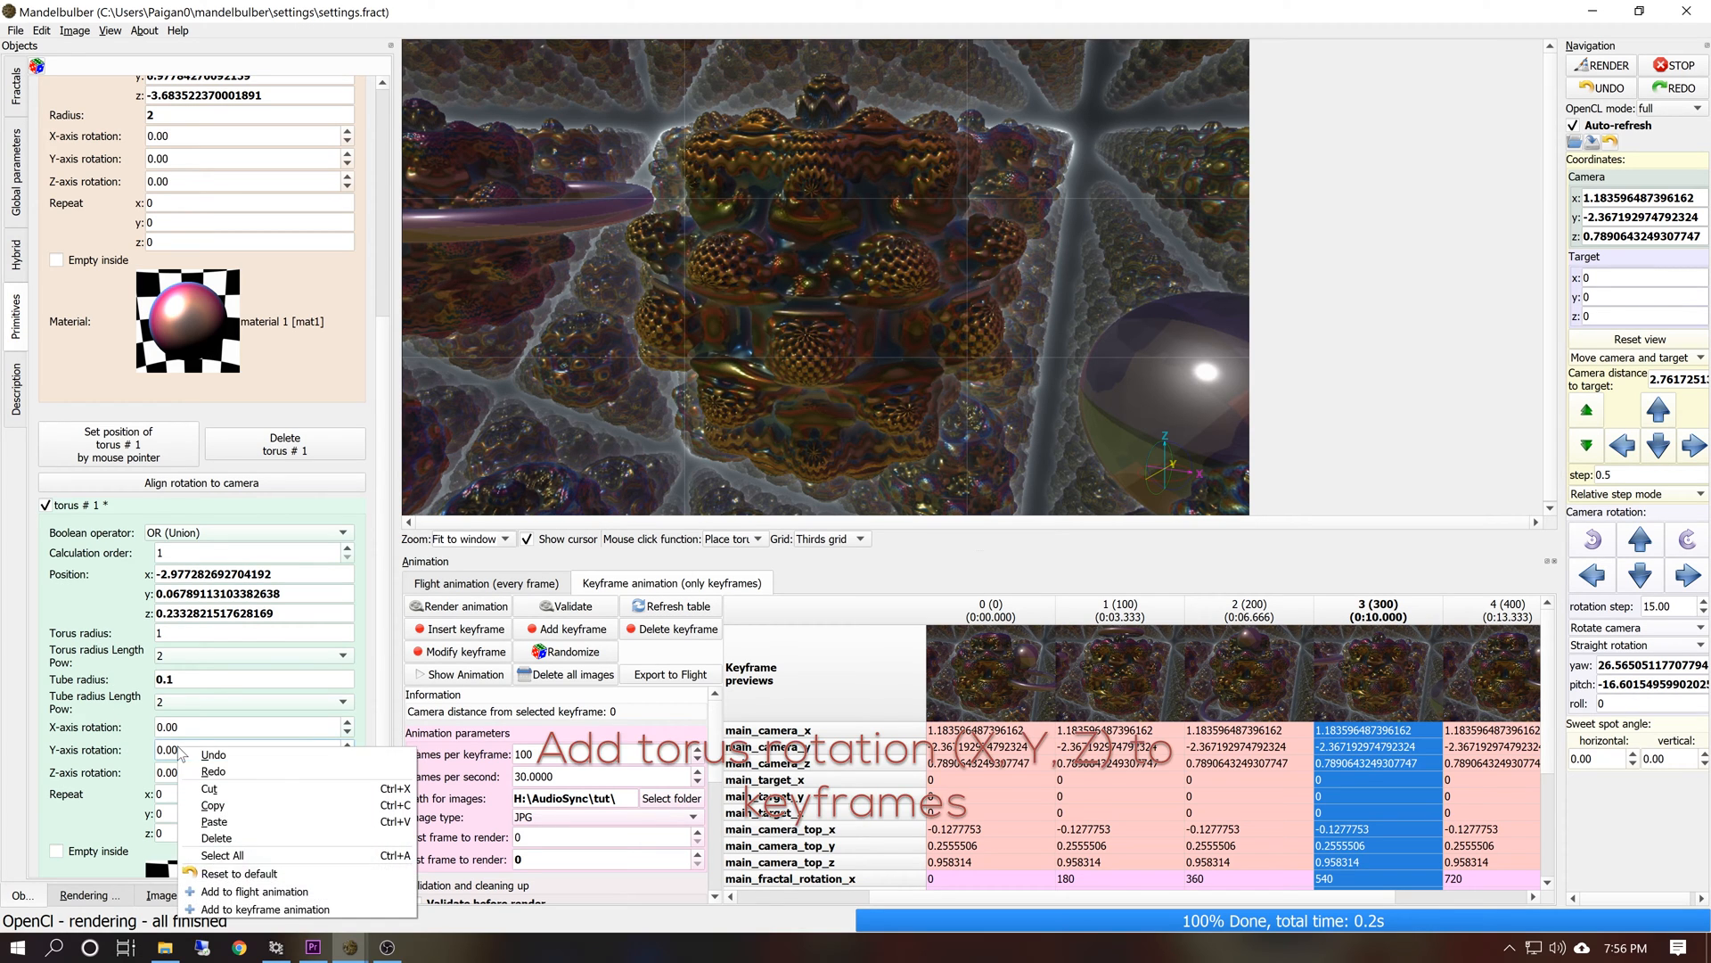
left_click(238, 909)
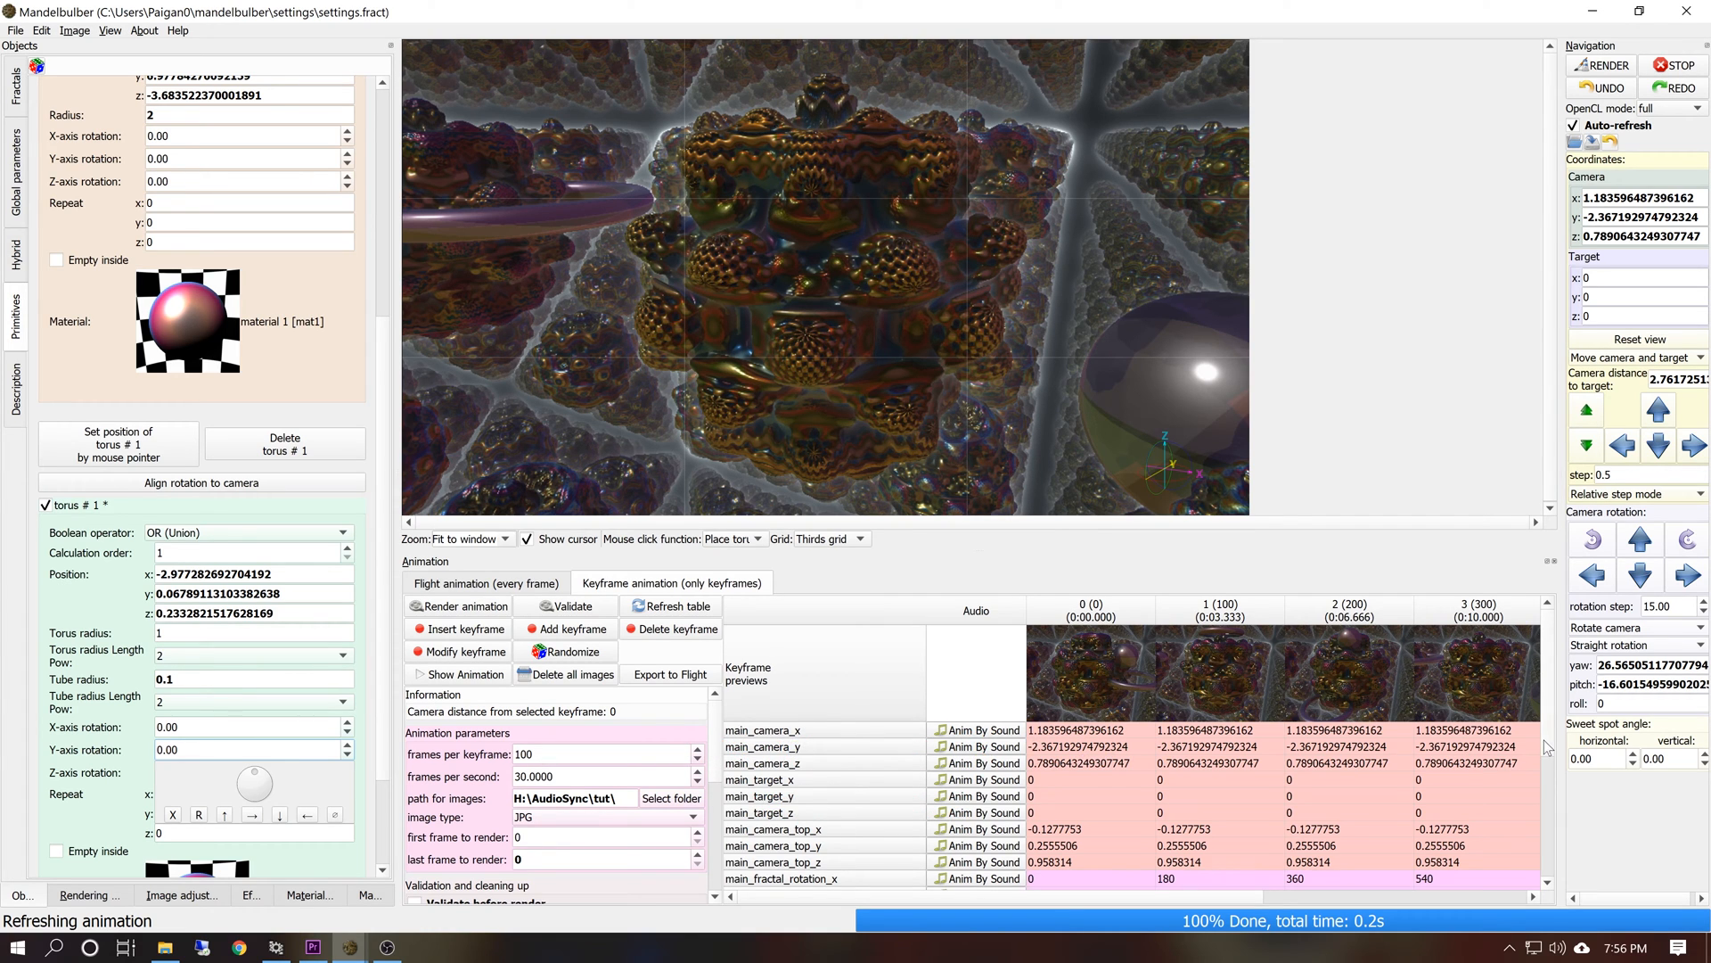
Interpolate the torus's X rotation from keyframe 0 through keyframe 4, ending at 720
scroll(1548, 747, "down", 4)
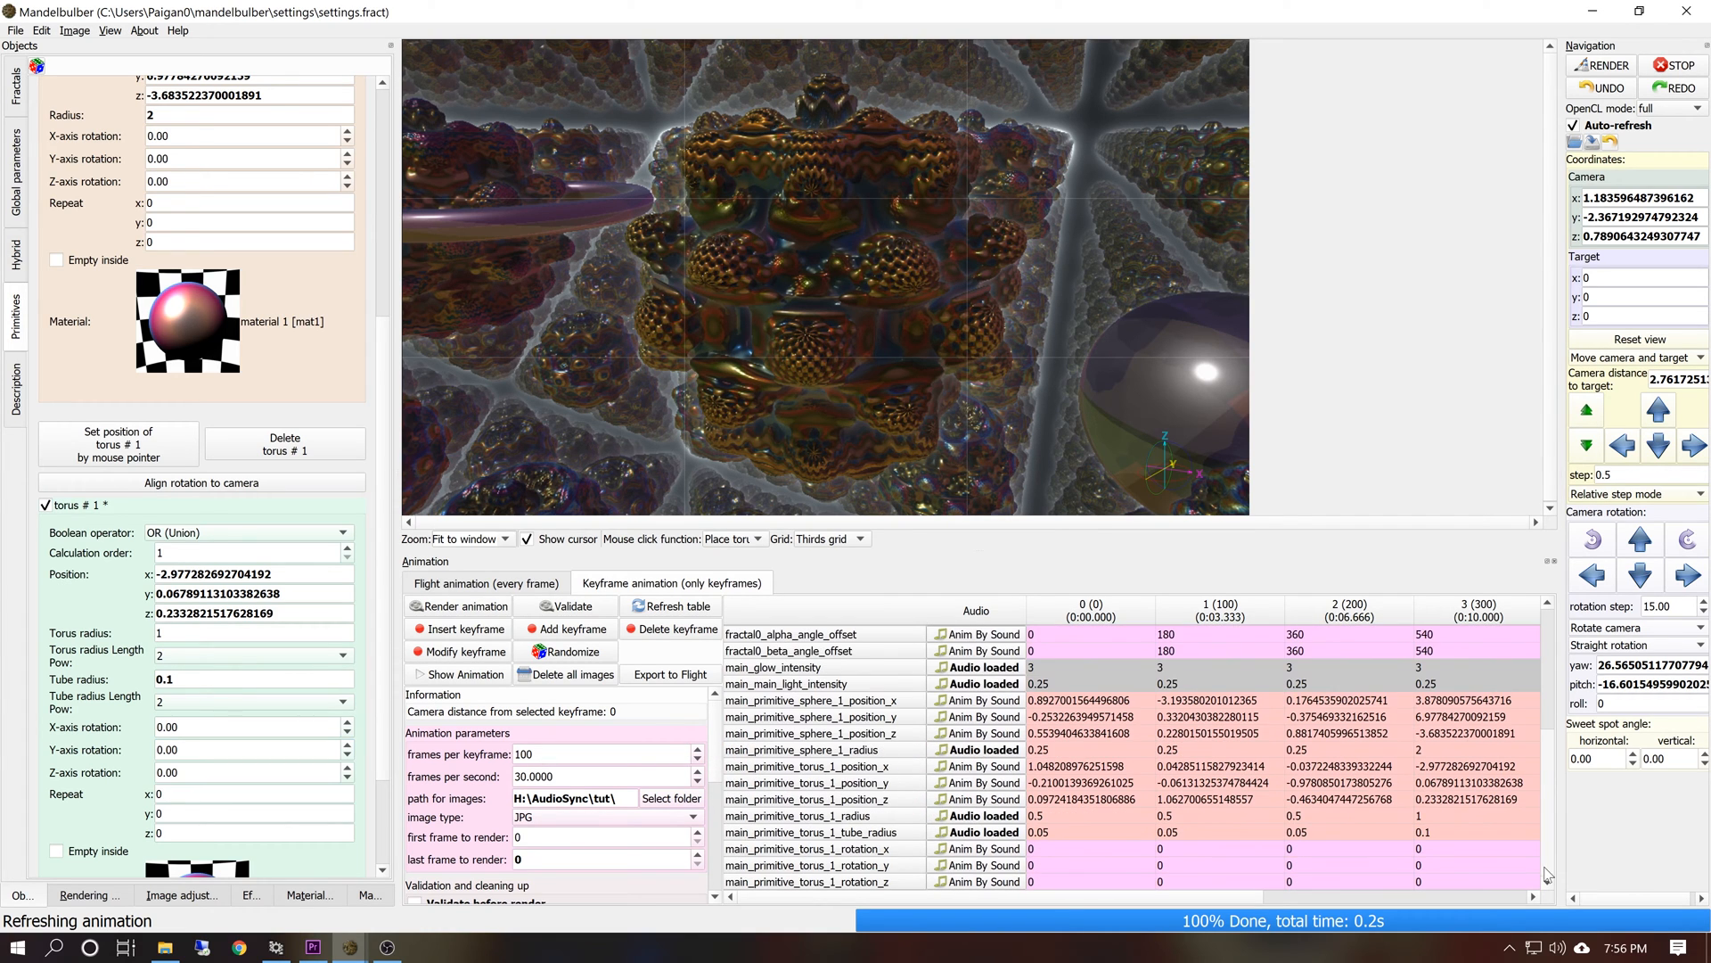
left_click(1058, 847)
right_click(1058, 847)
left_click(1079, 856)
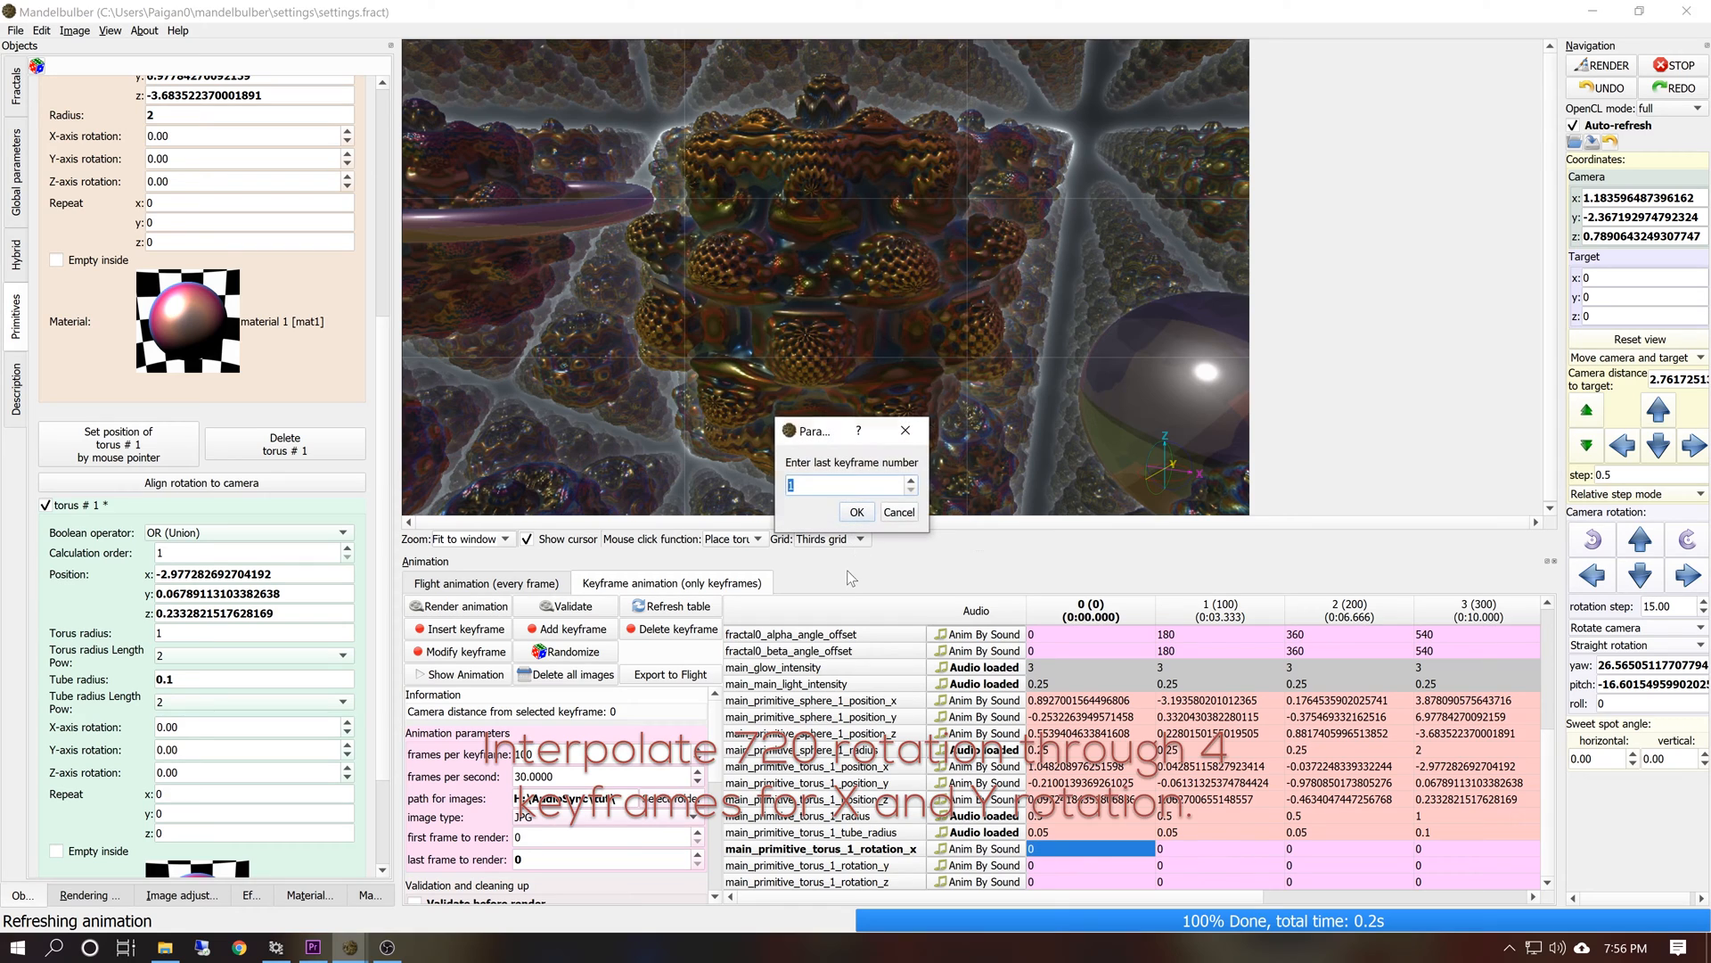
type("3")
left_click(858, 512)
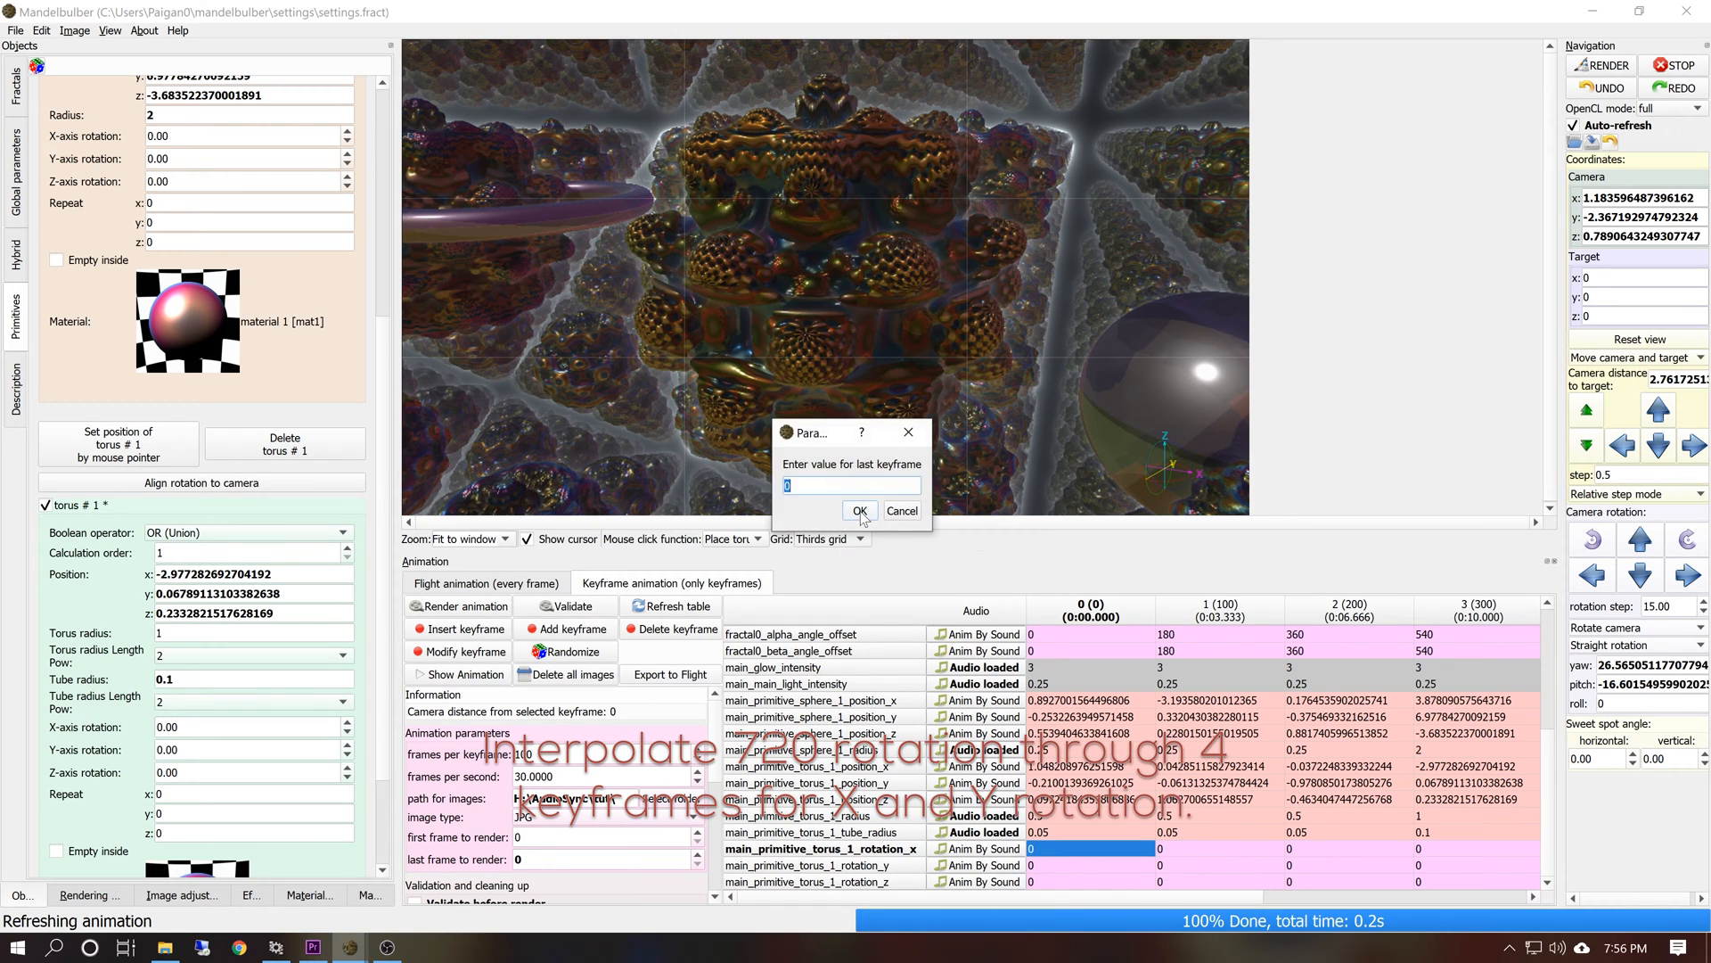
left_click(859, 511)
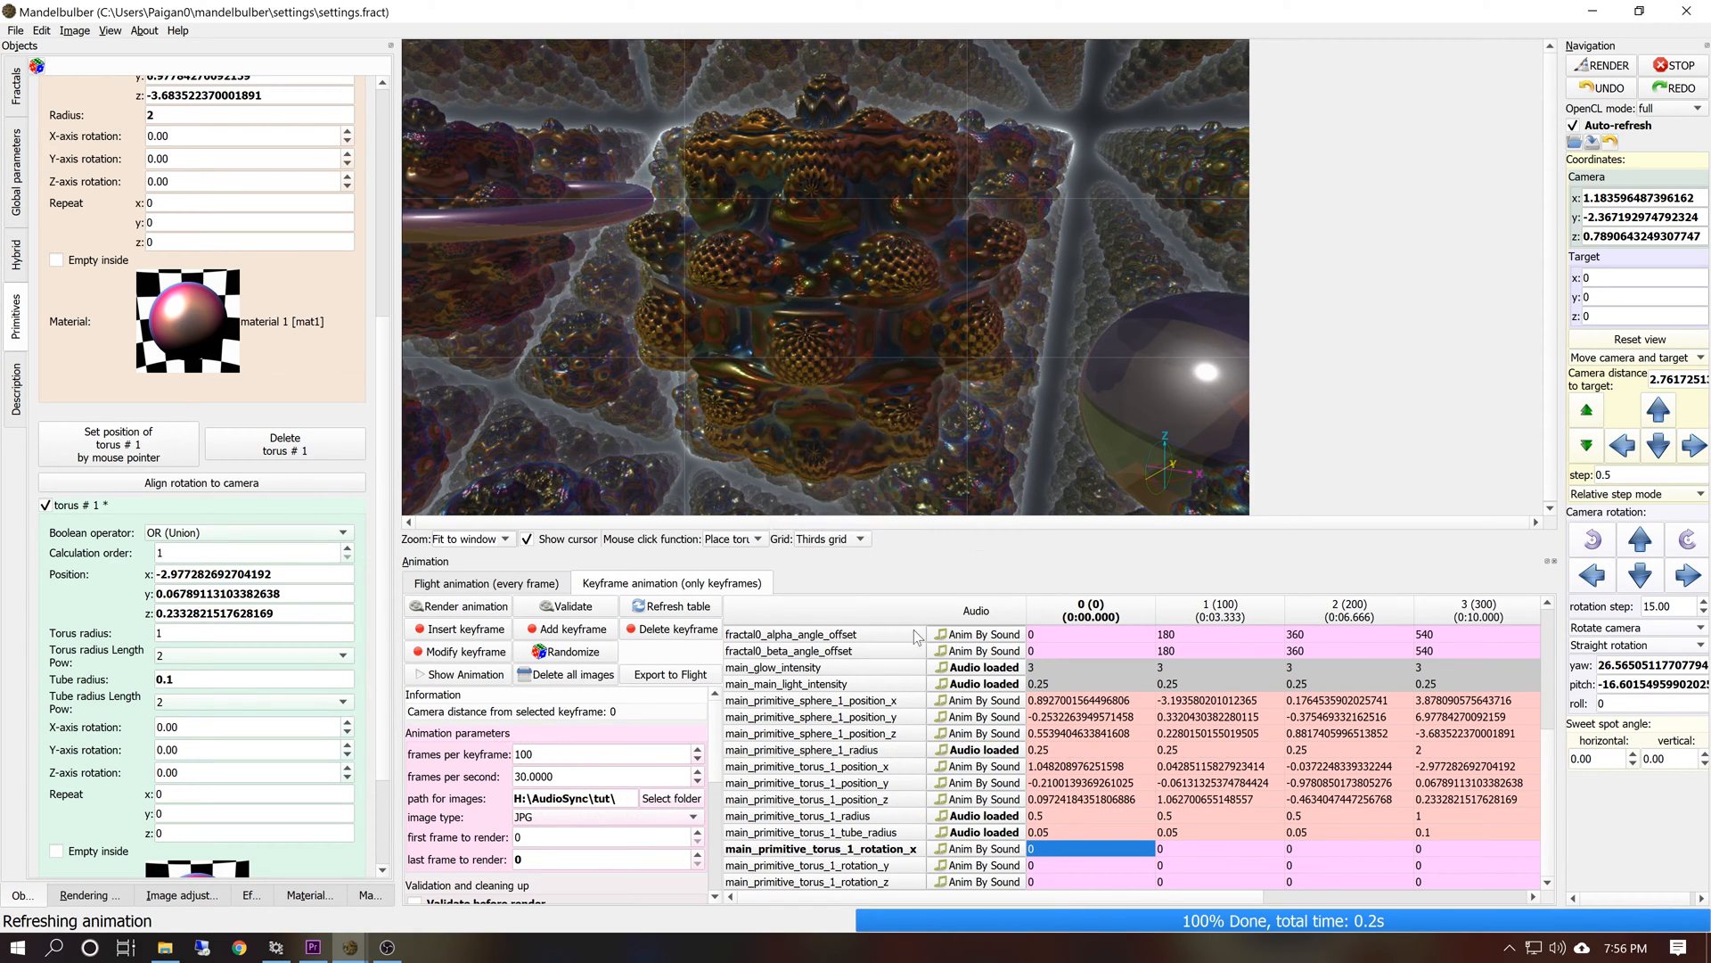
Interpolate the torus's Y rotation from keyframe 0 through keyframe 4, ending at 720
left_click(1072, 869)
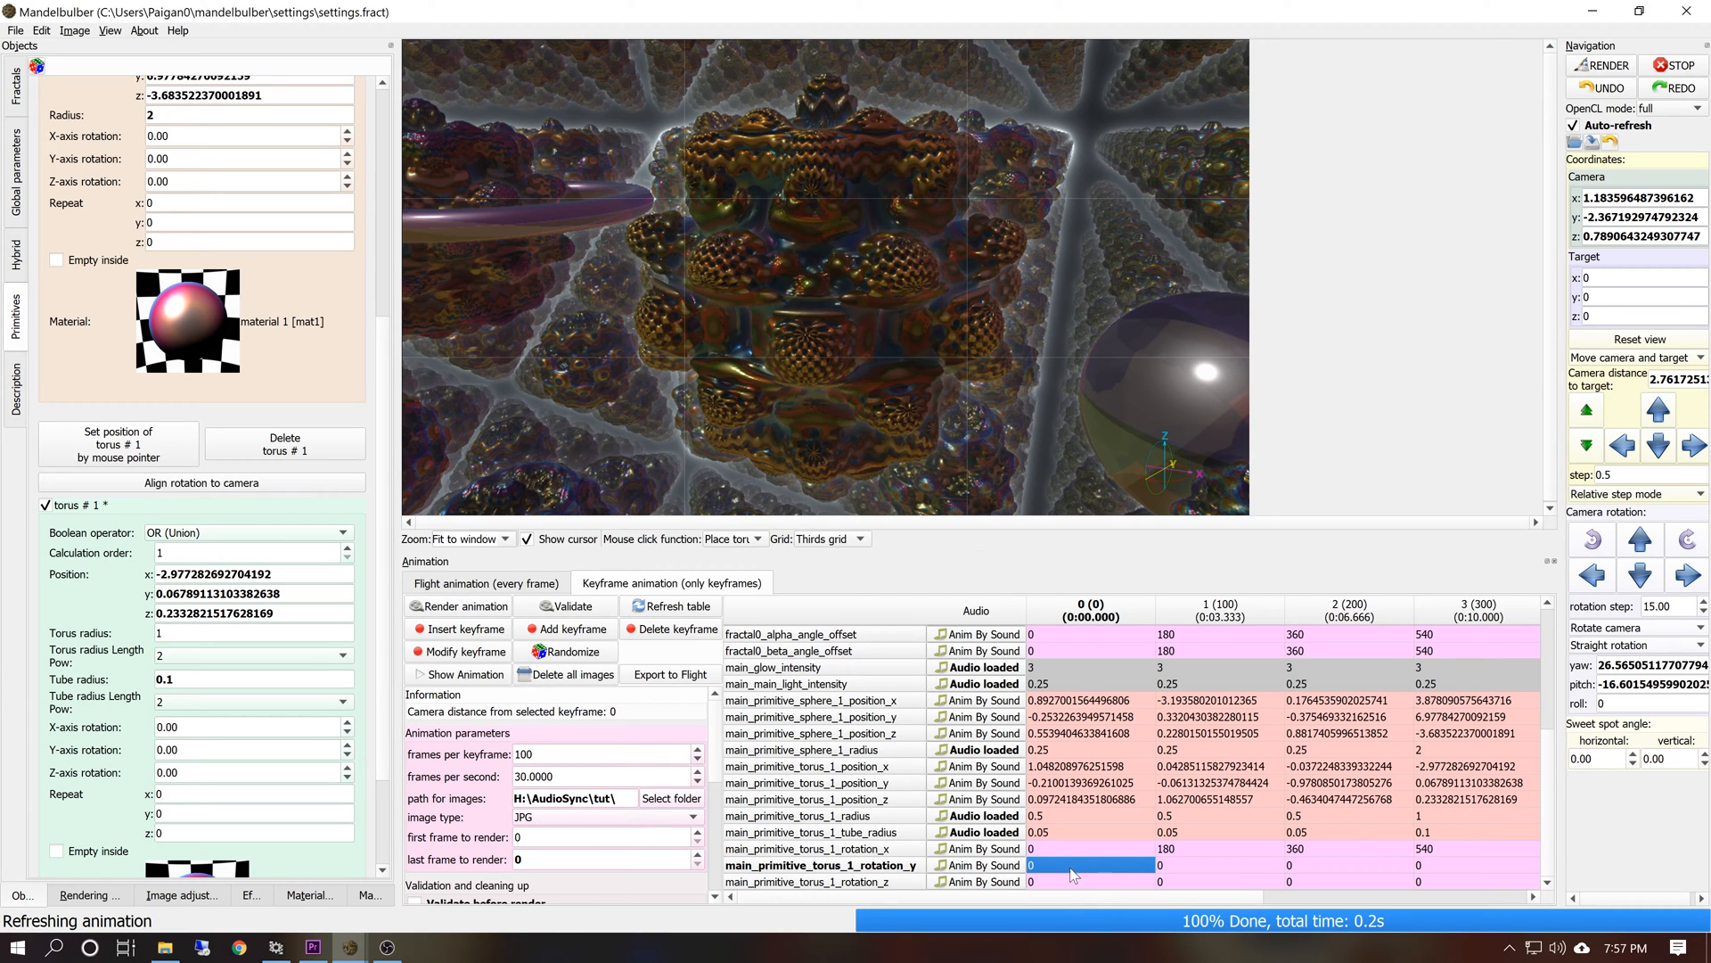
right_click(1072, 869)
left_click(1095, 885)
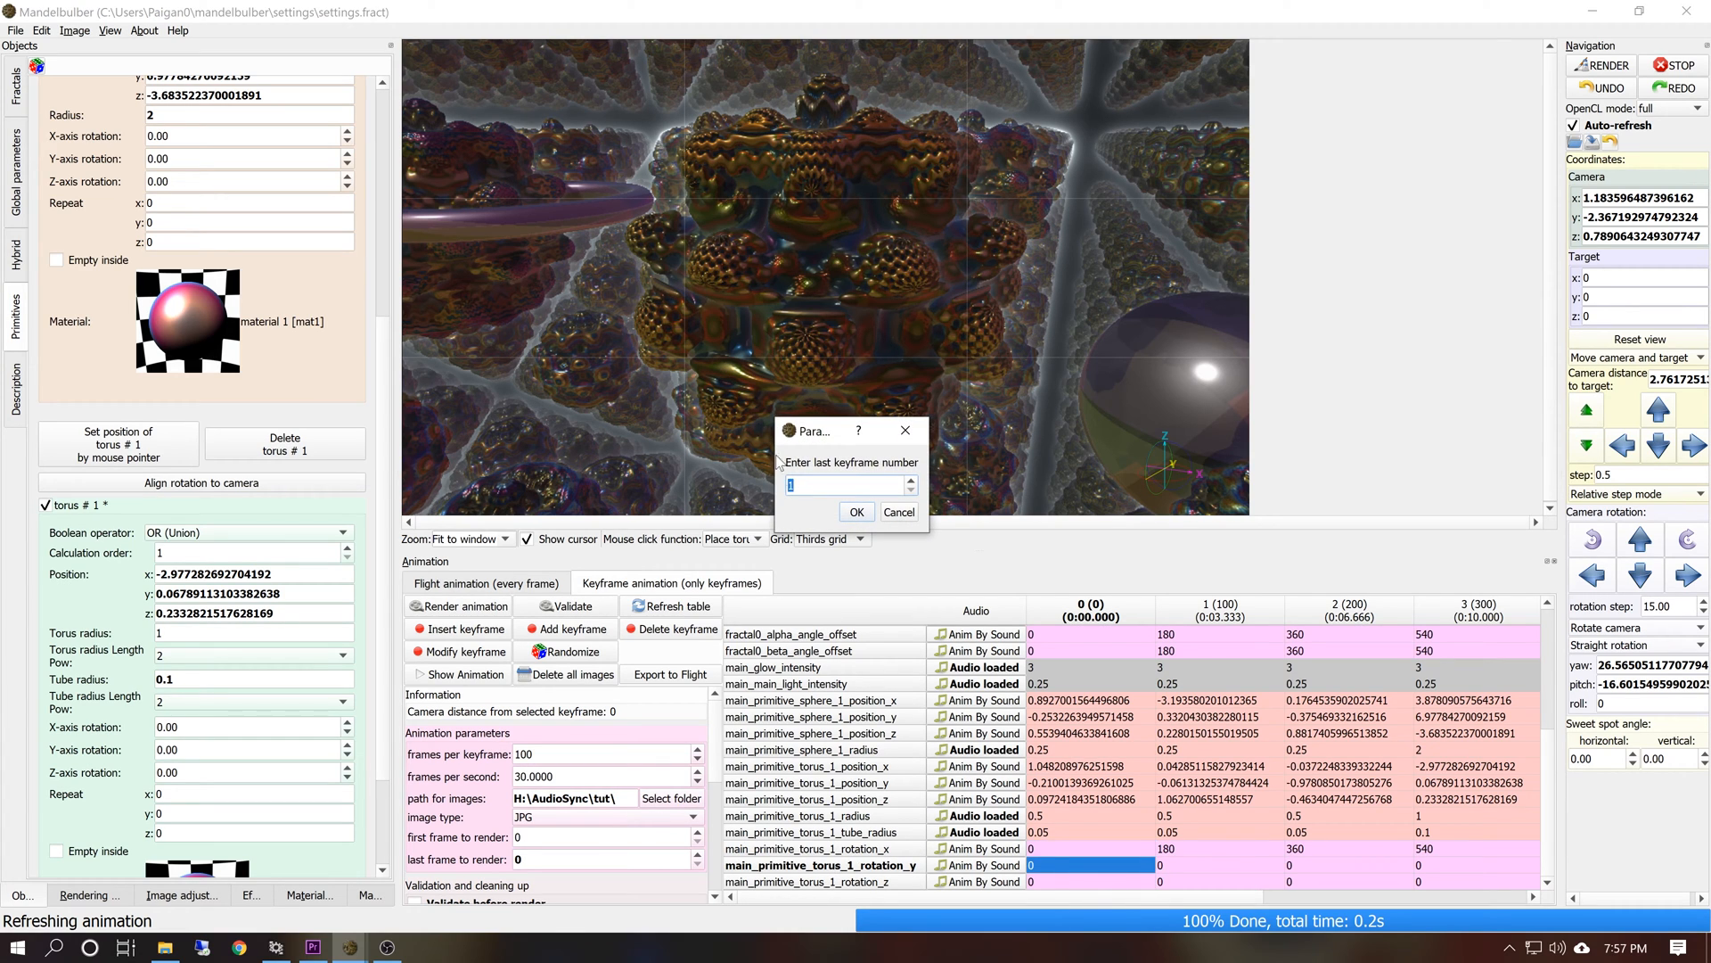
type("4")
left_click(858, 513)
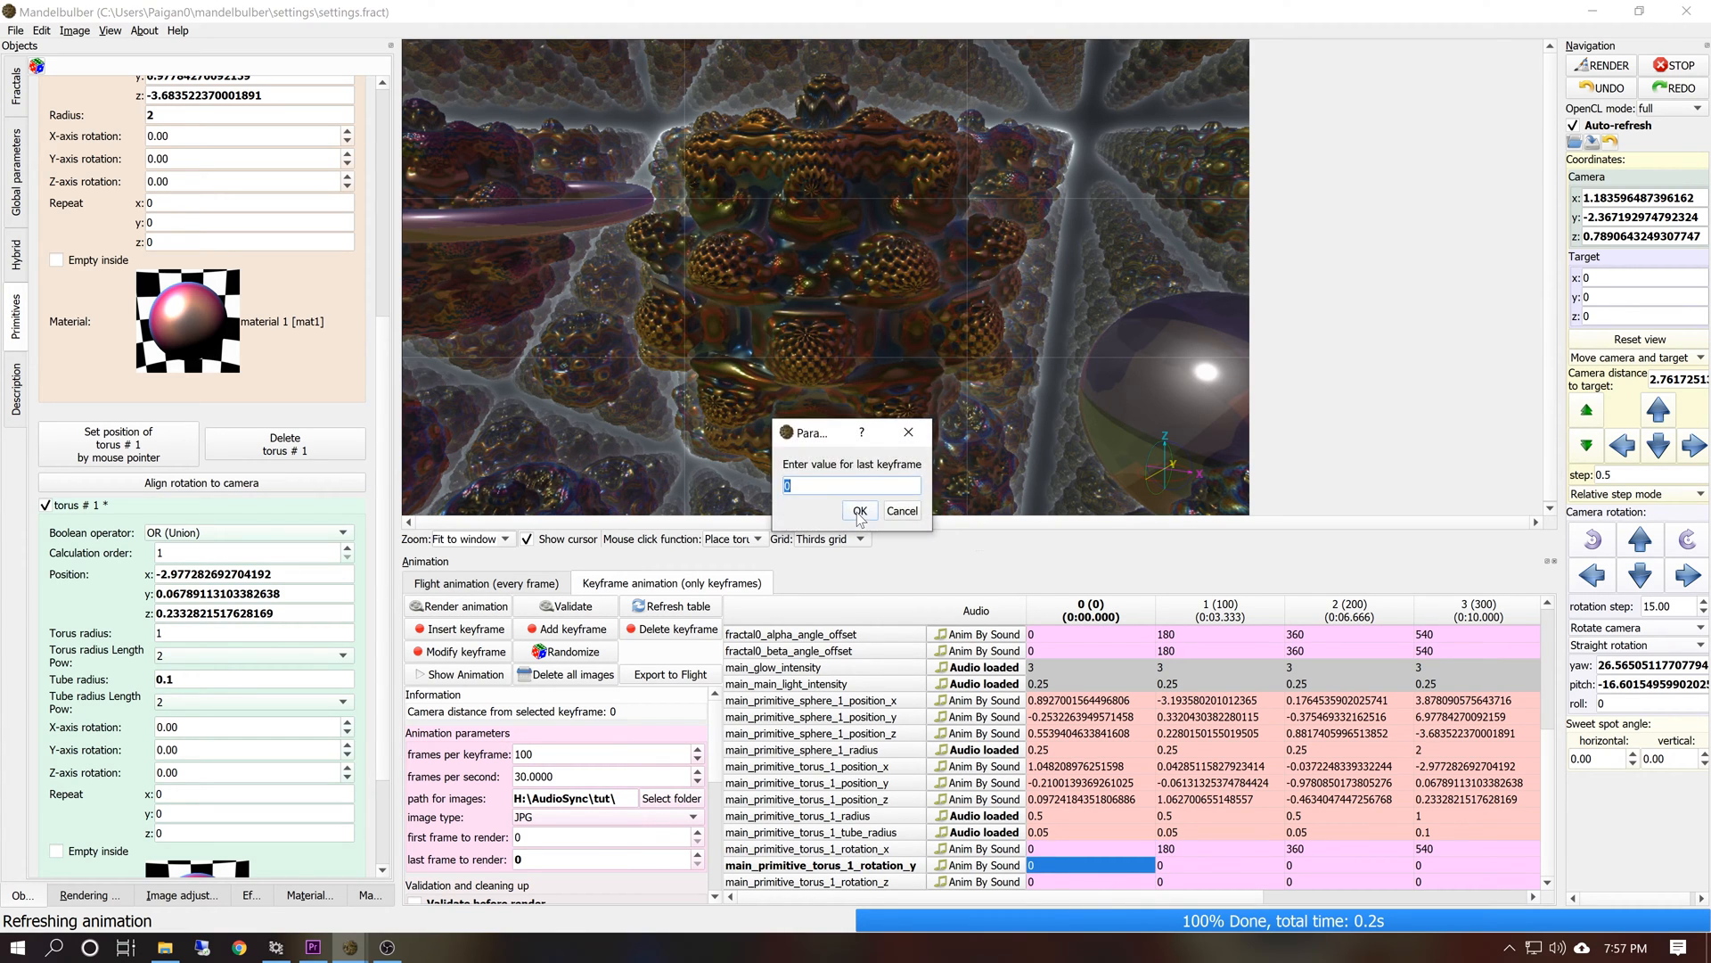
left_click(859, 514)
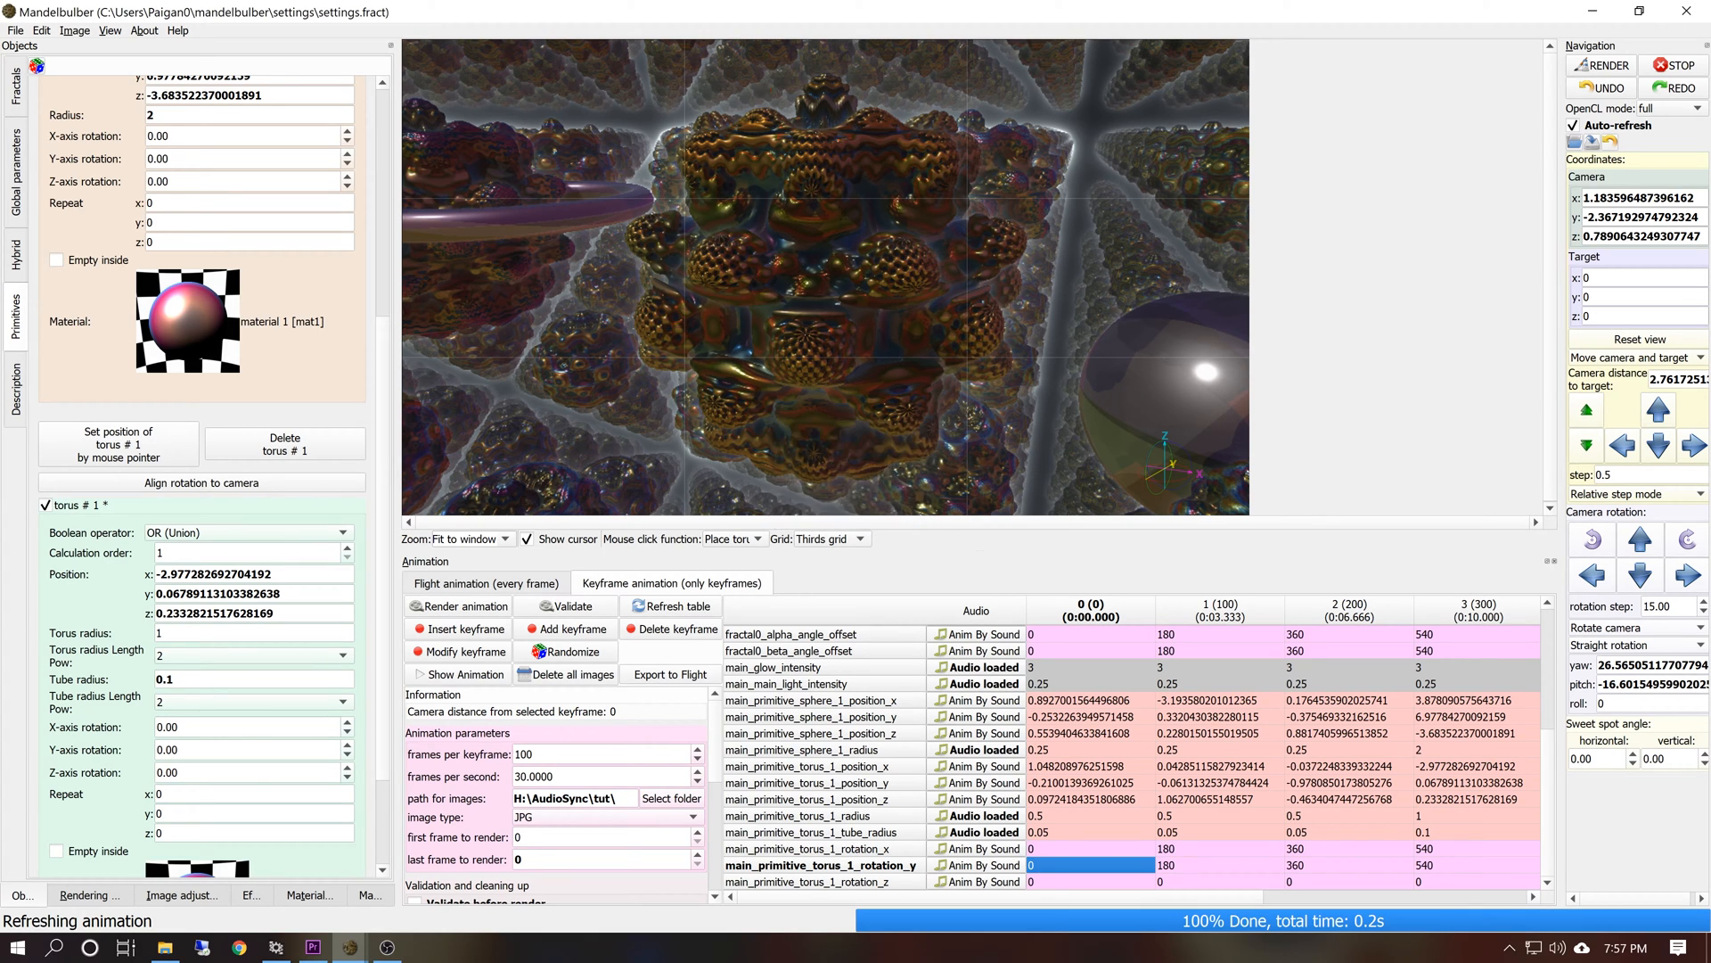
Delete all previously rendered images from the image folder and render the keyframe animation
left_click(567, 674)
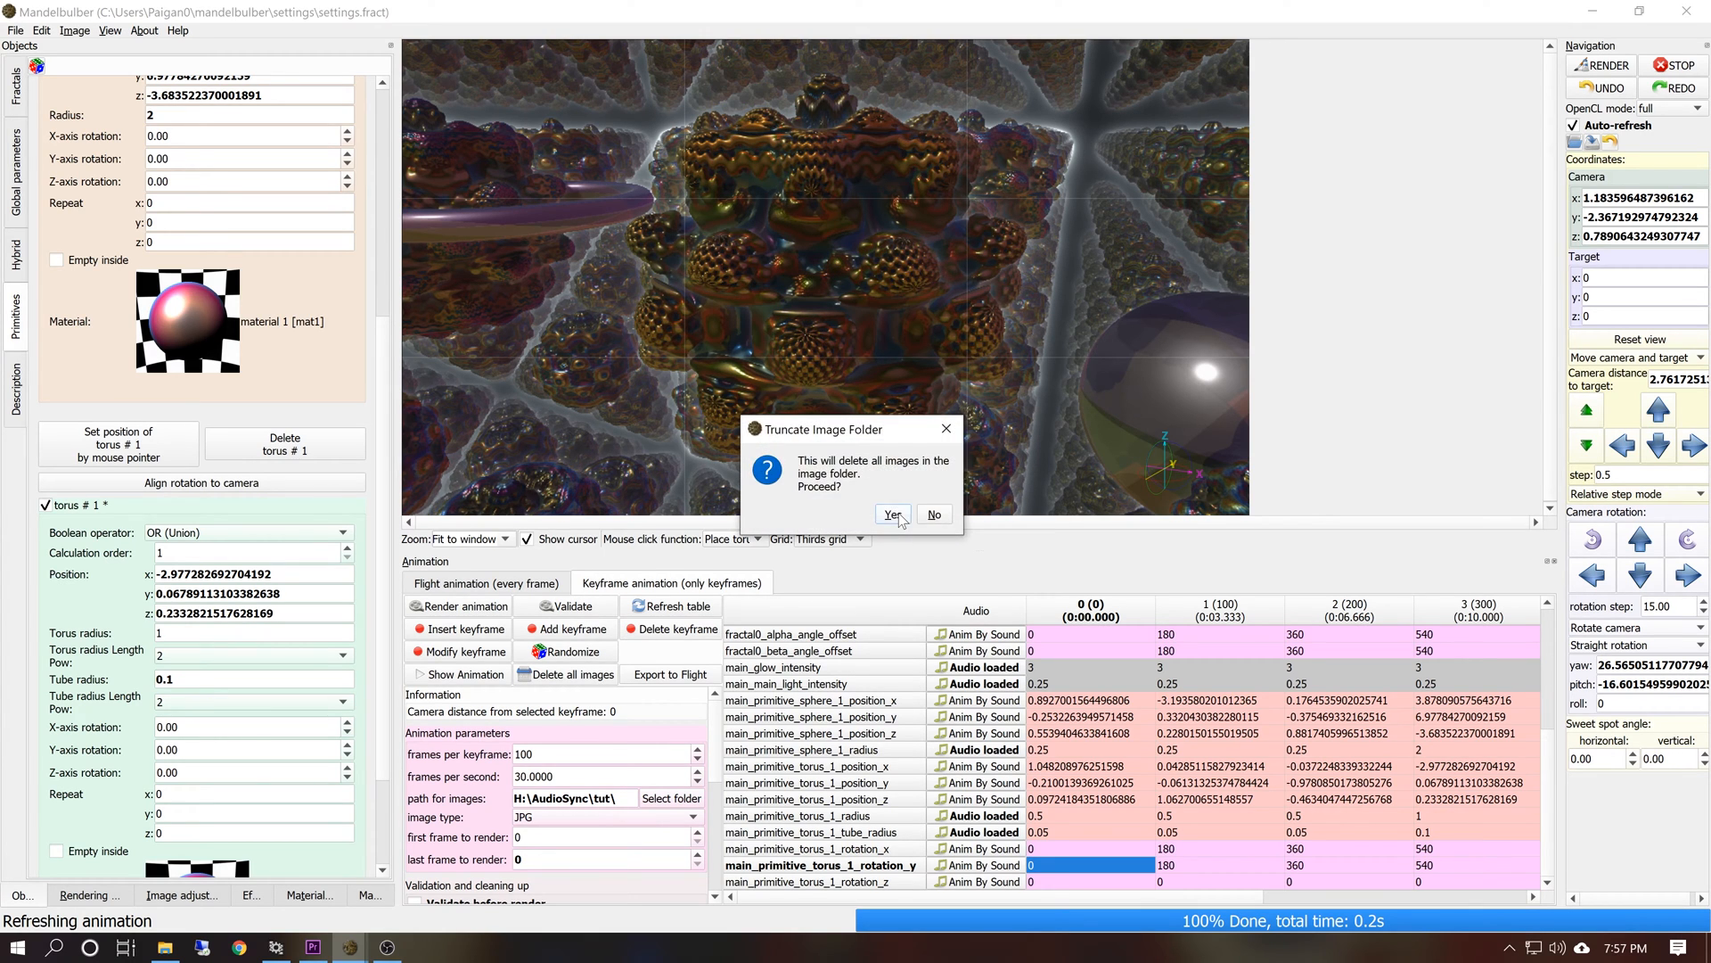
left_click(892, 515)
left_click(68, 896)
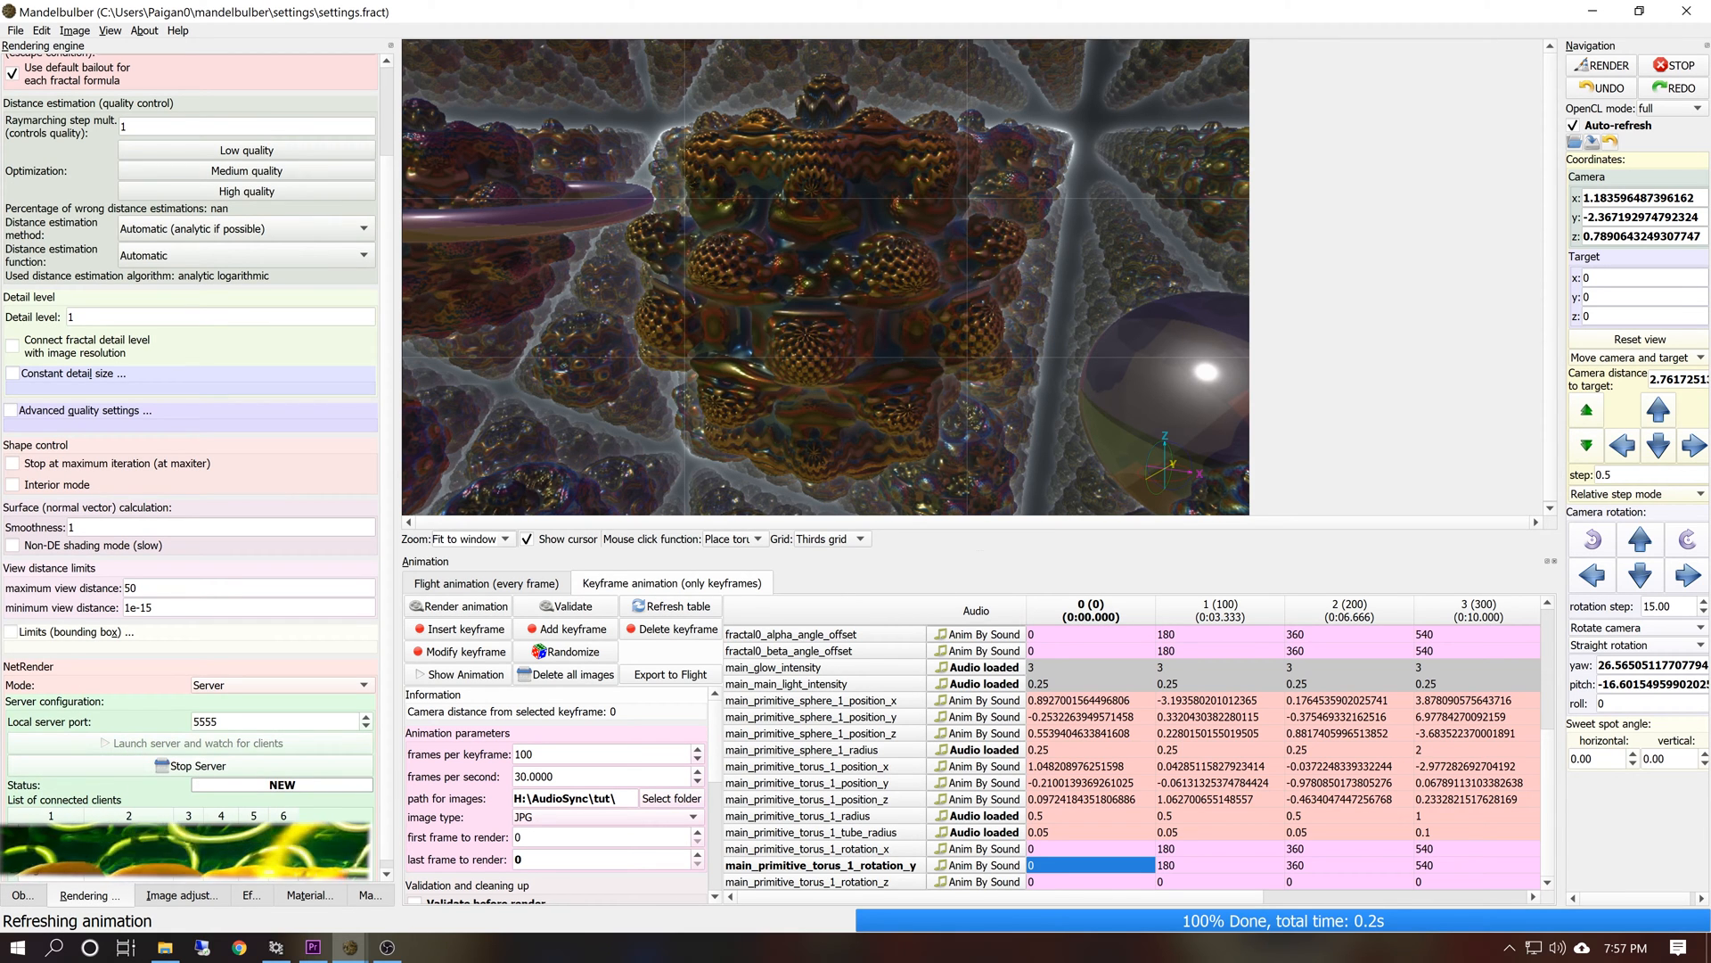
left_click(451, 608)
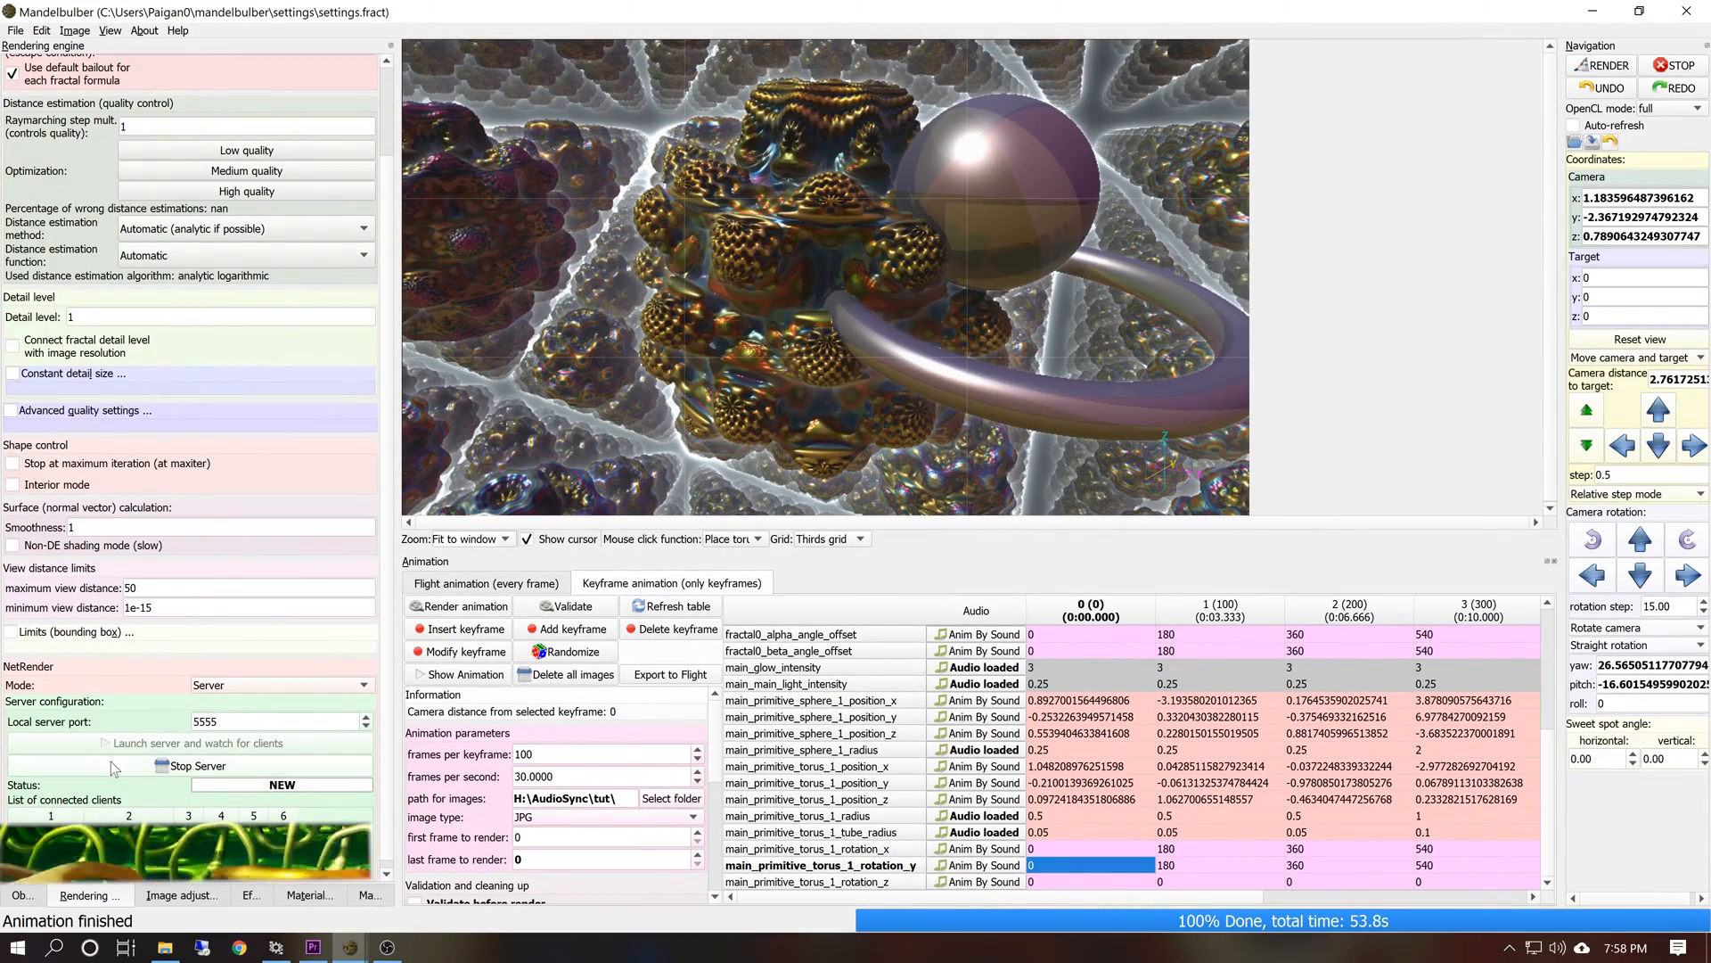
Stop the NetRender server and run the keyframe animation render again
left_click(116, 767)
left_click(450, 606)
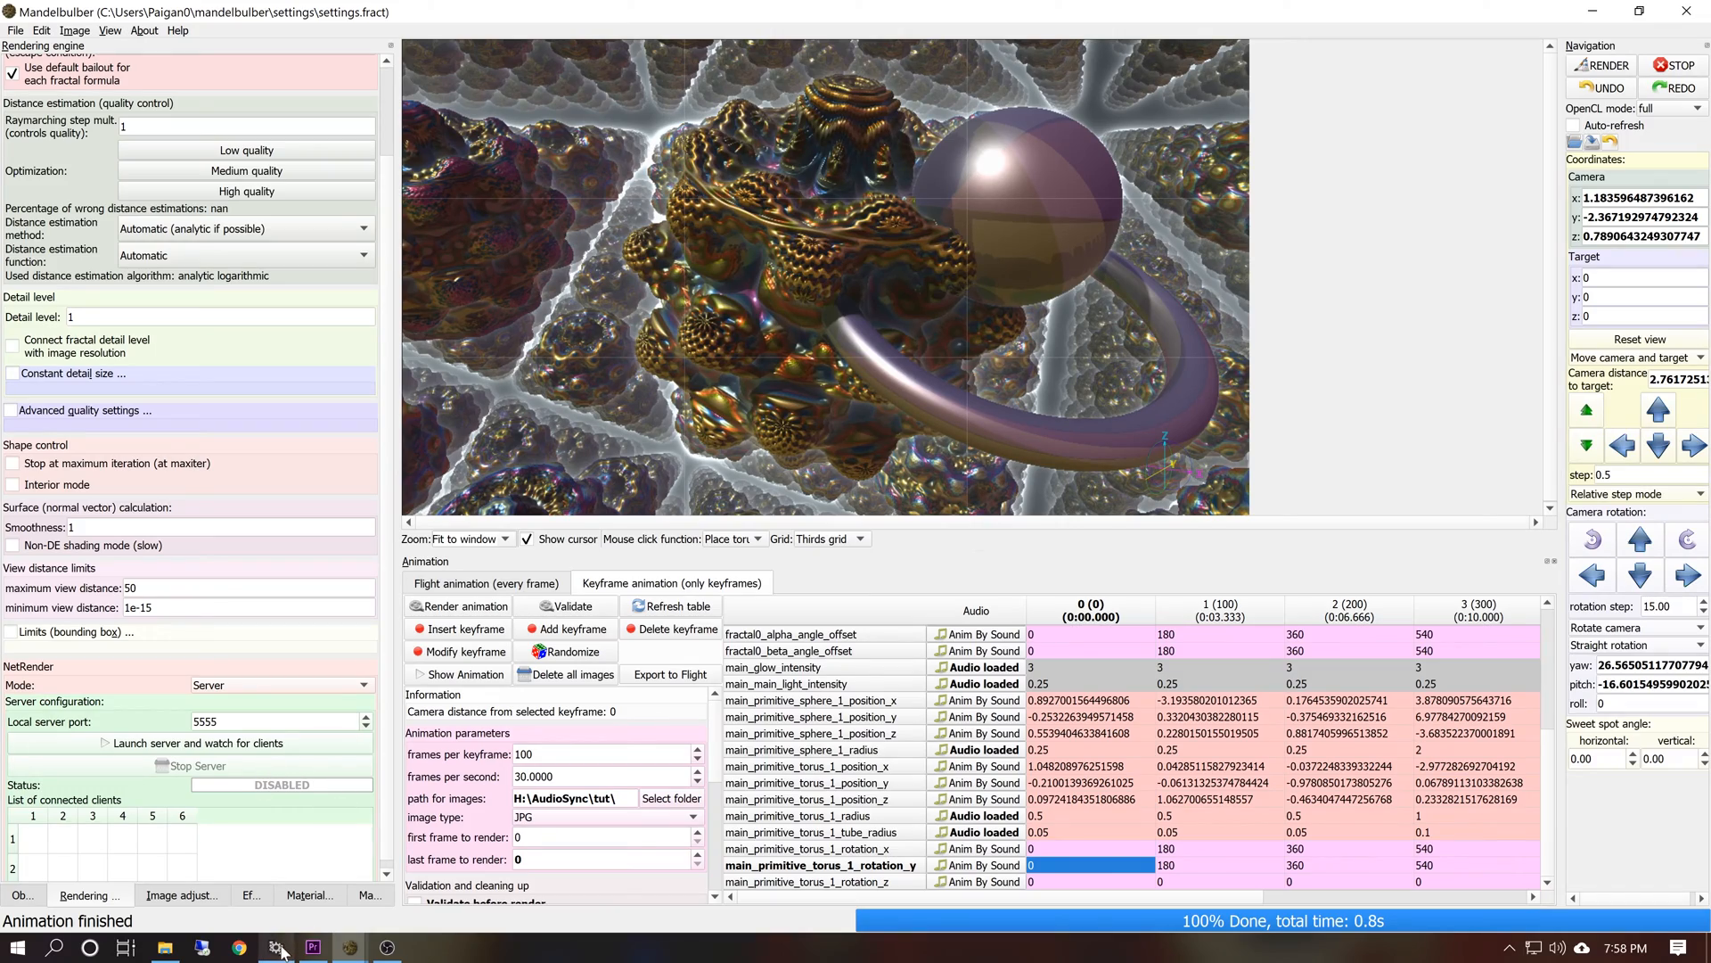
Switch to VirtualDub, load the rendered sequence starting at frame_0000000.jpg from the tut folder, and play it through
left_click(277, 949)
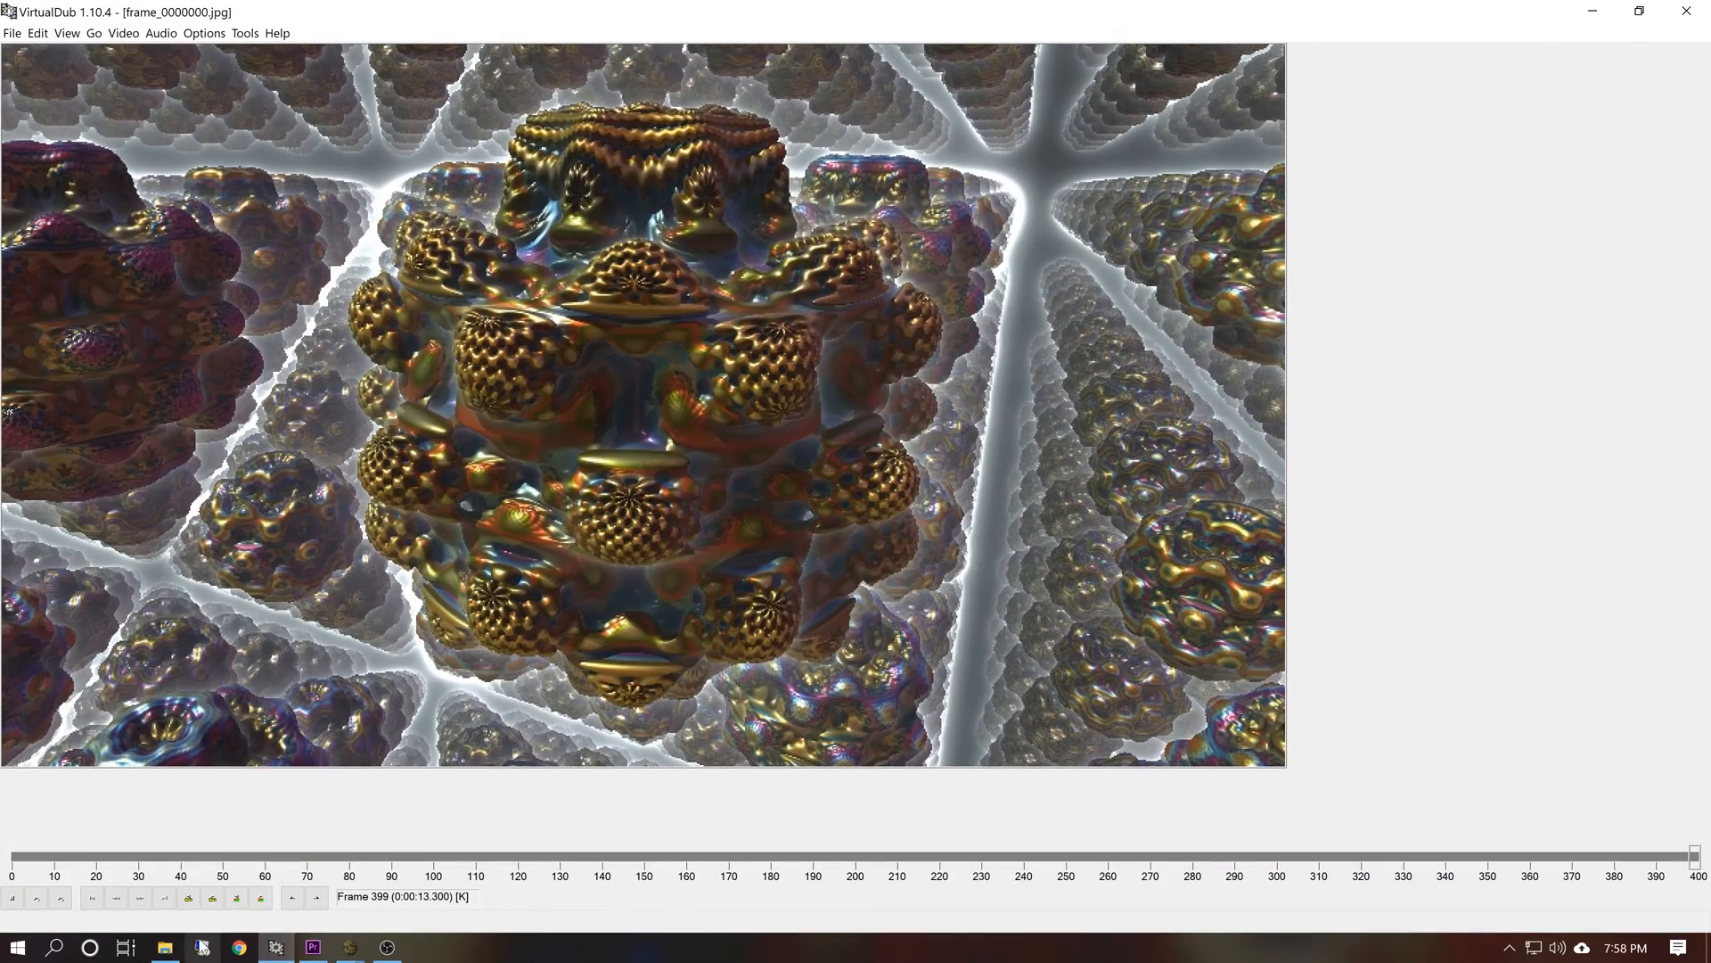
left_click(174, 952)
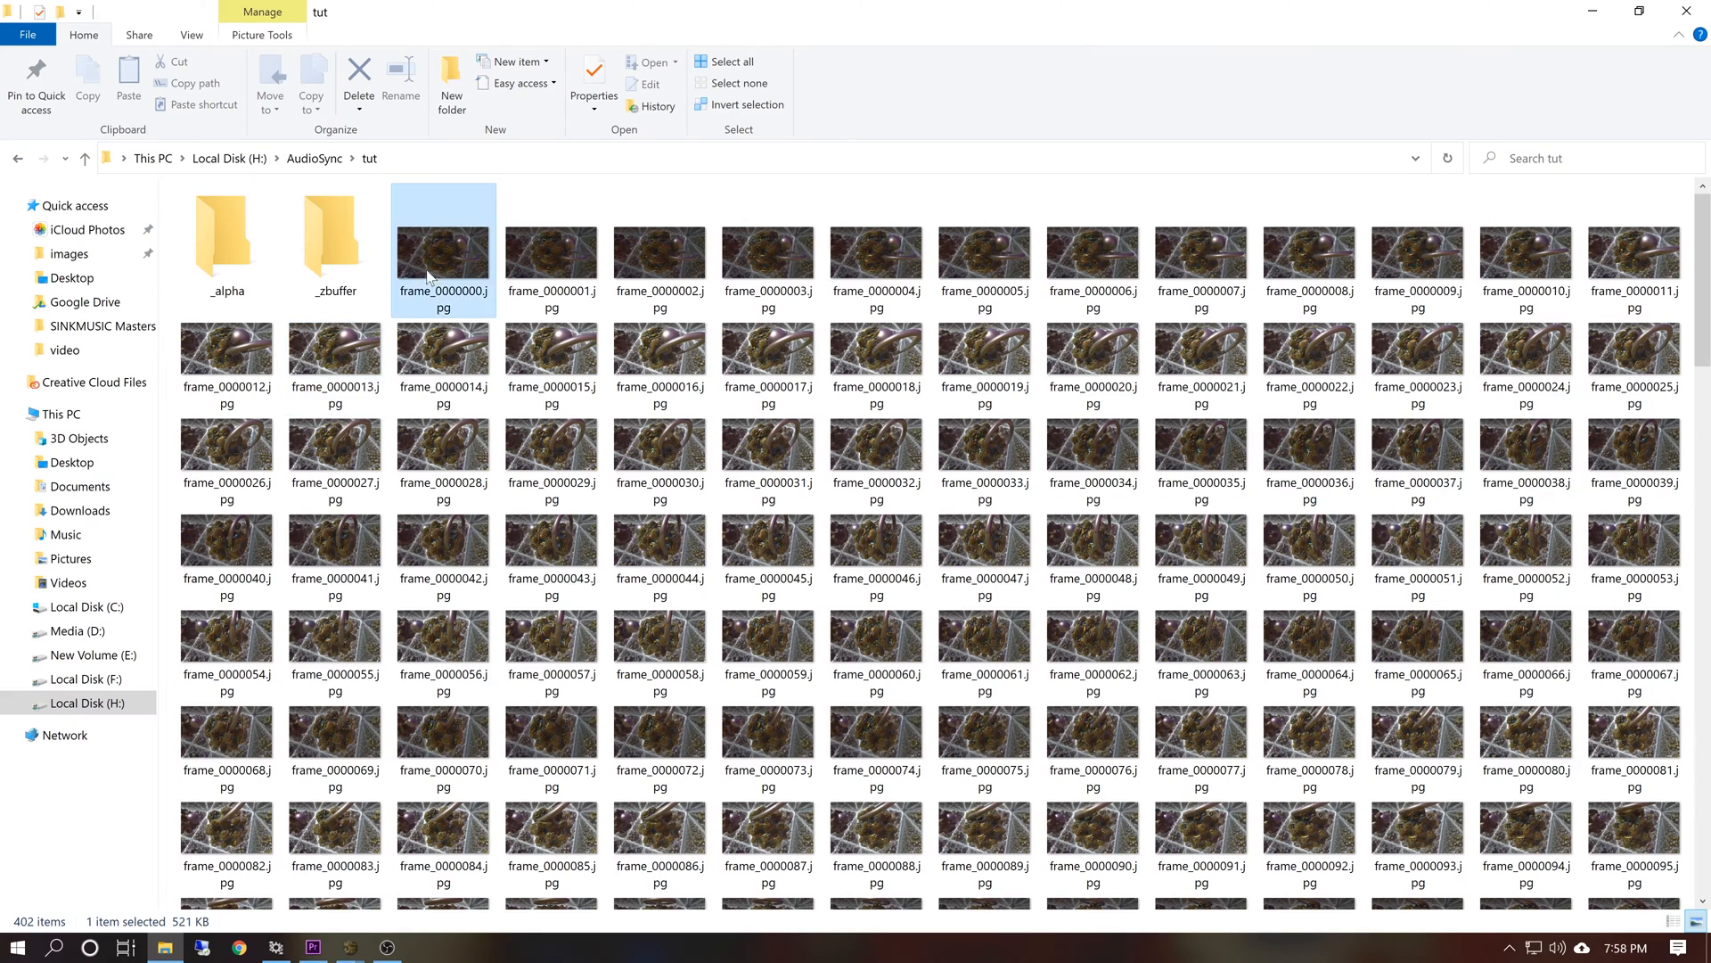
left_click_drag(428, 279, 358, 615)
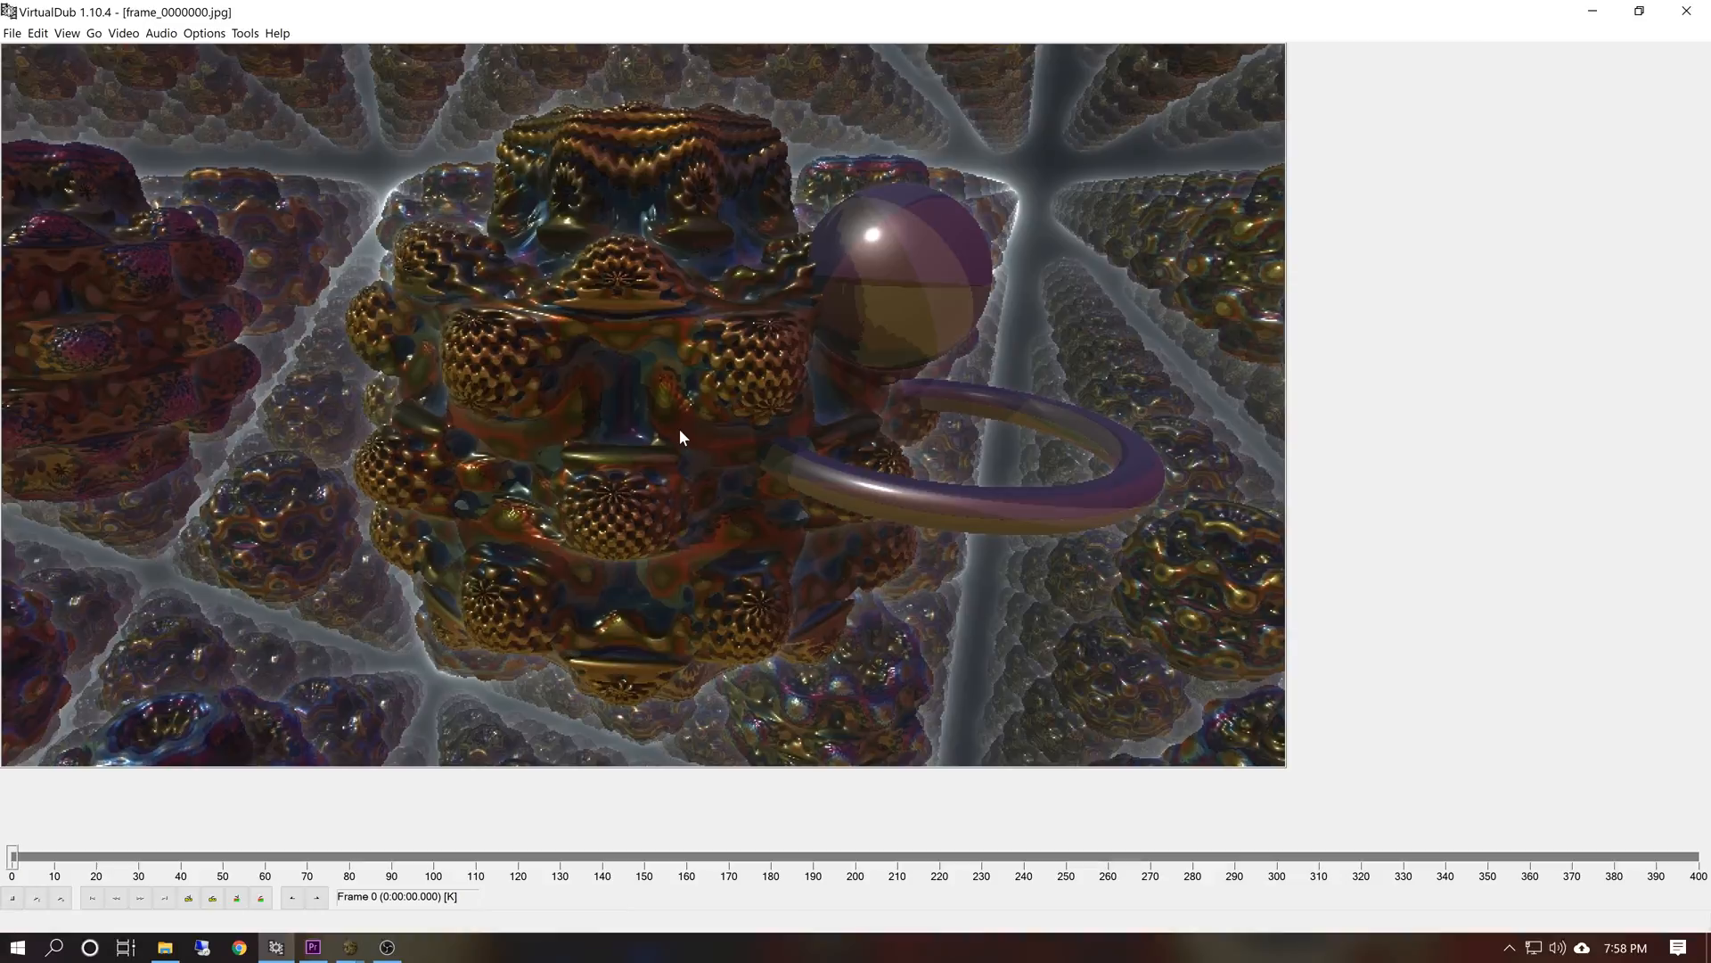
key("space")
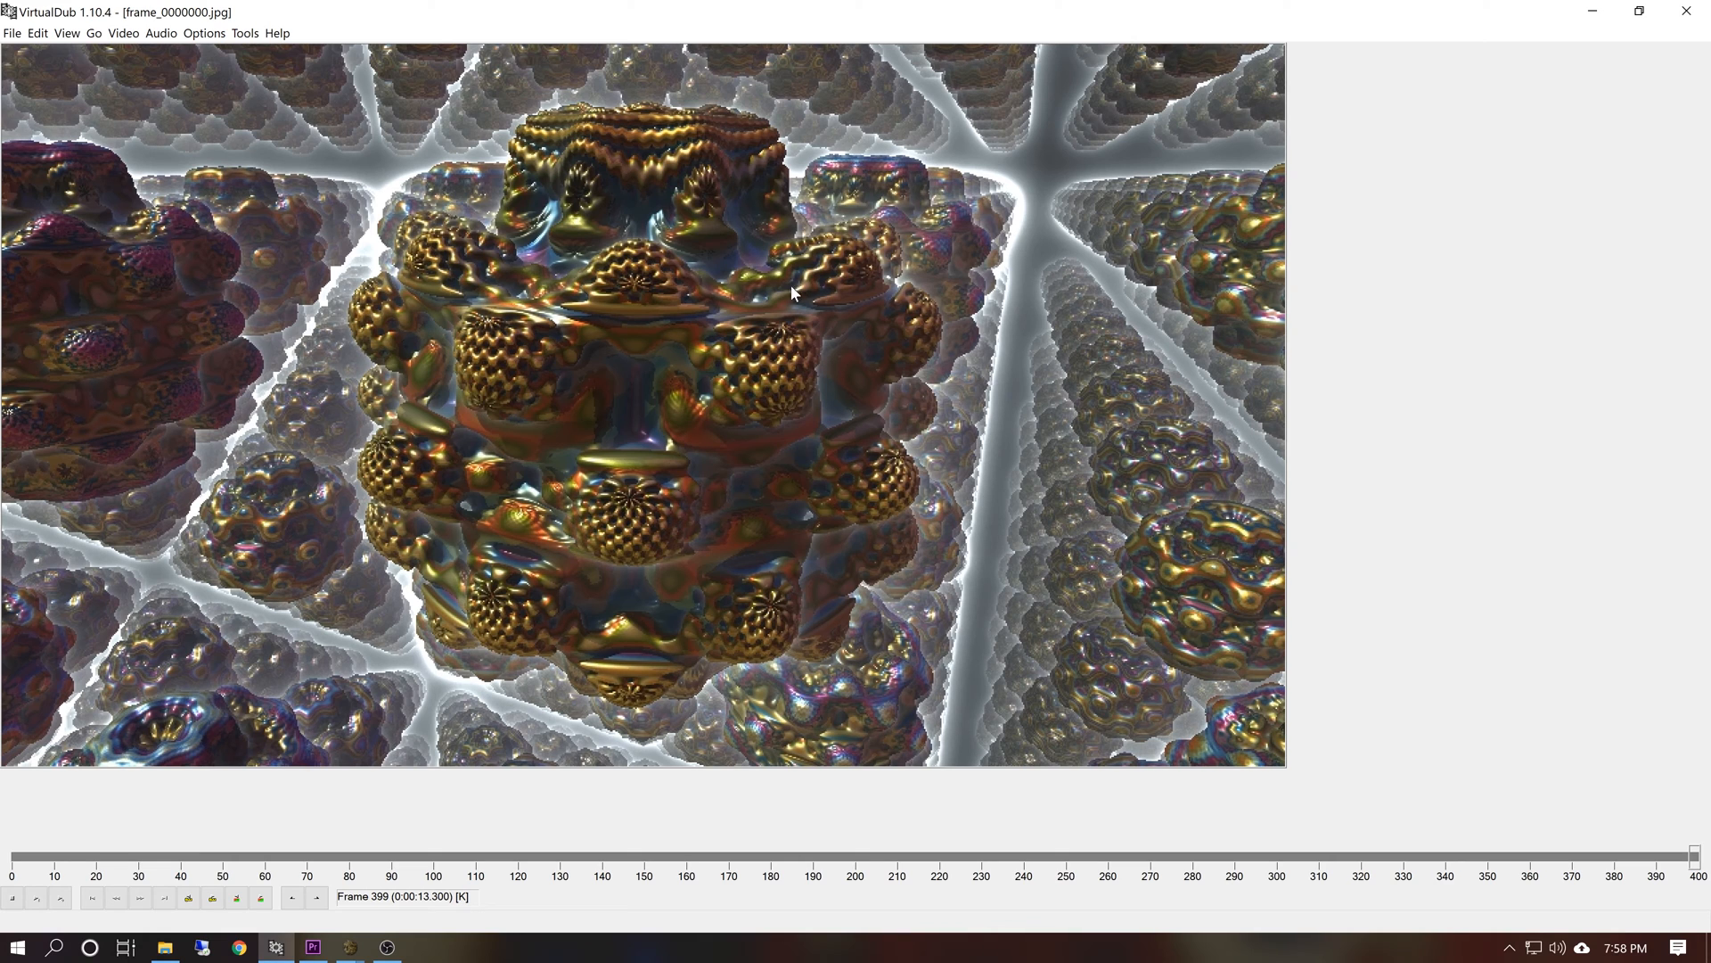
left_click(1606, 16)
Return to Mandelbulber and delete all rendered images from the image folder
mouse_move(348, 946)
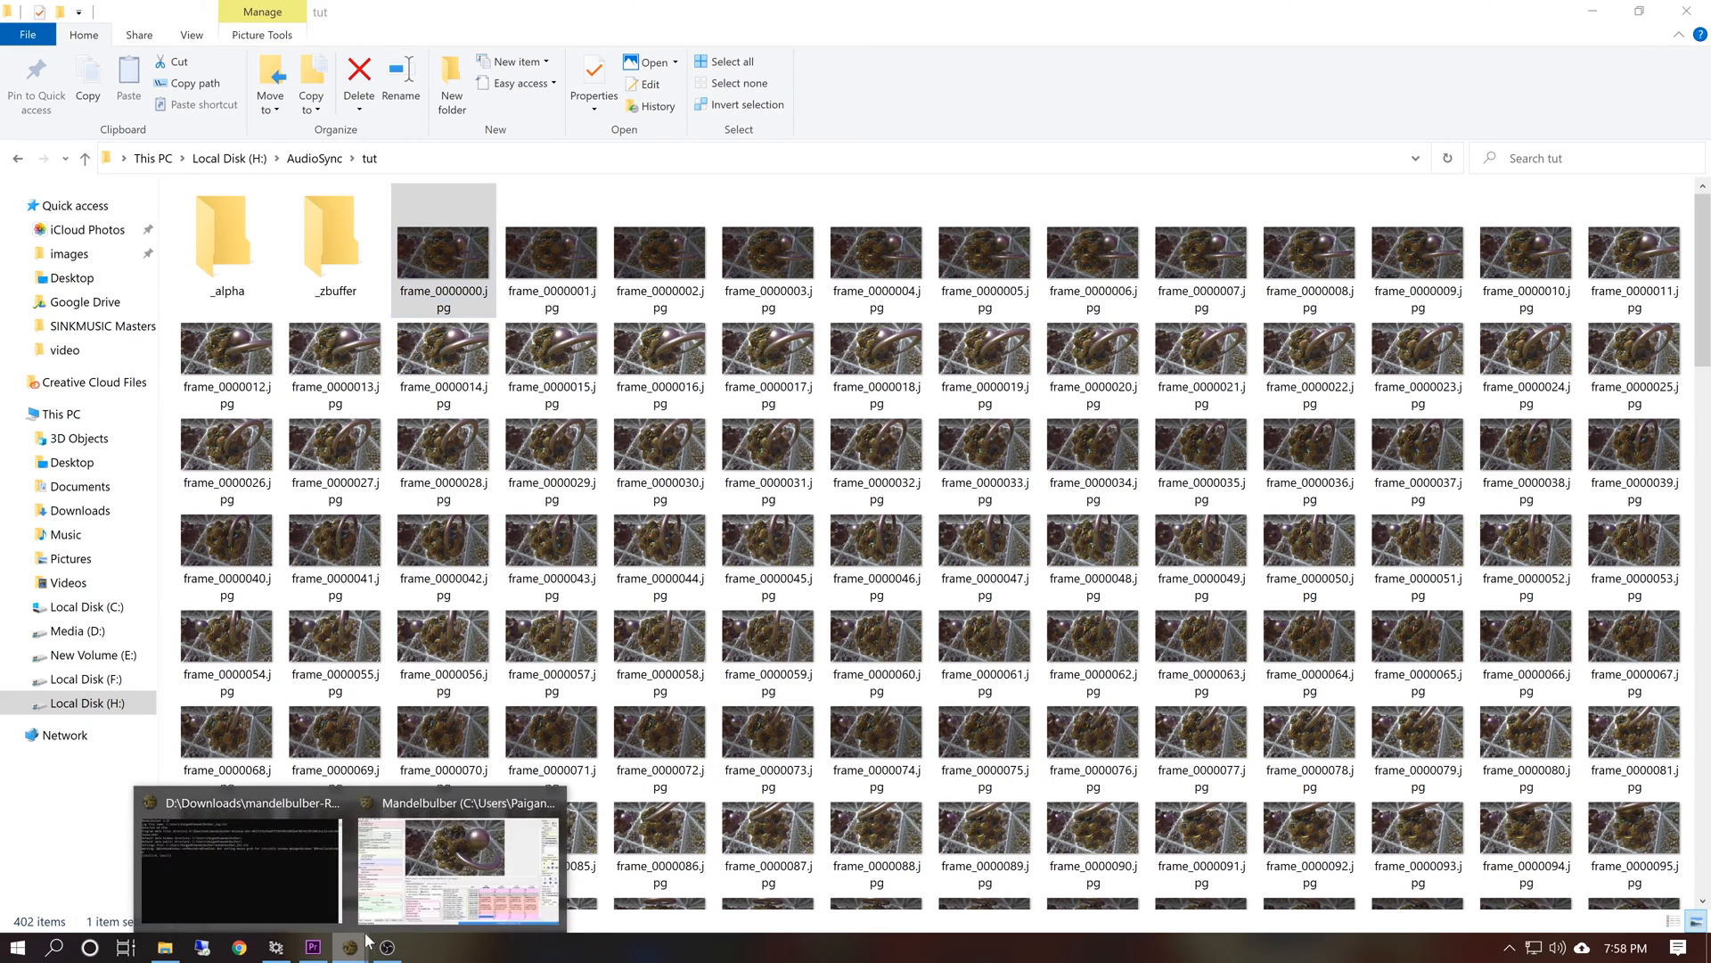
left_click(397, 909)
left_click(562, 682)
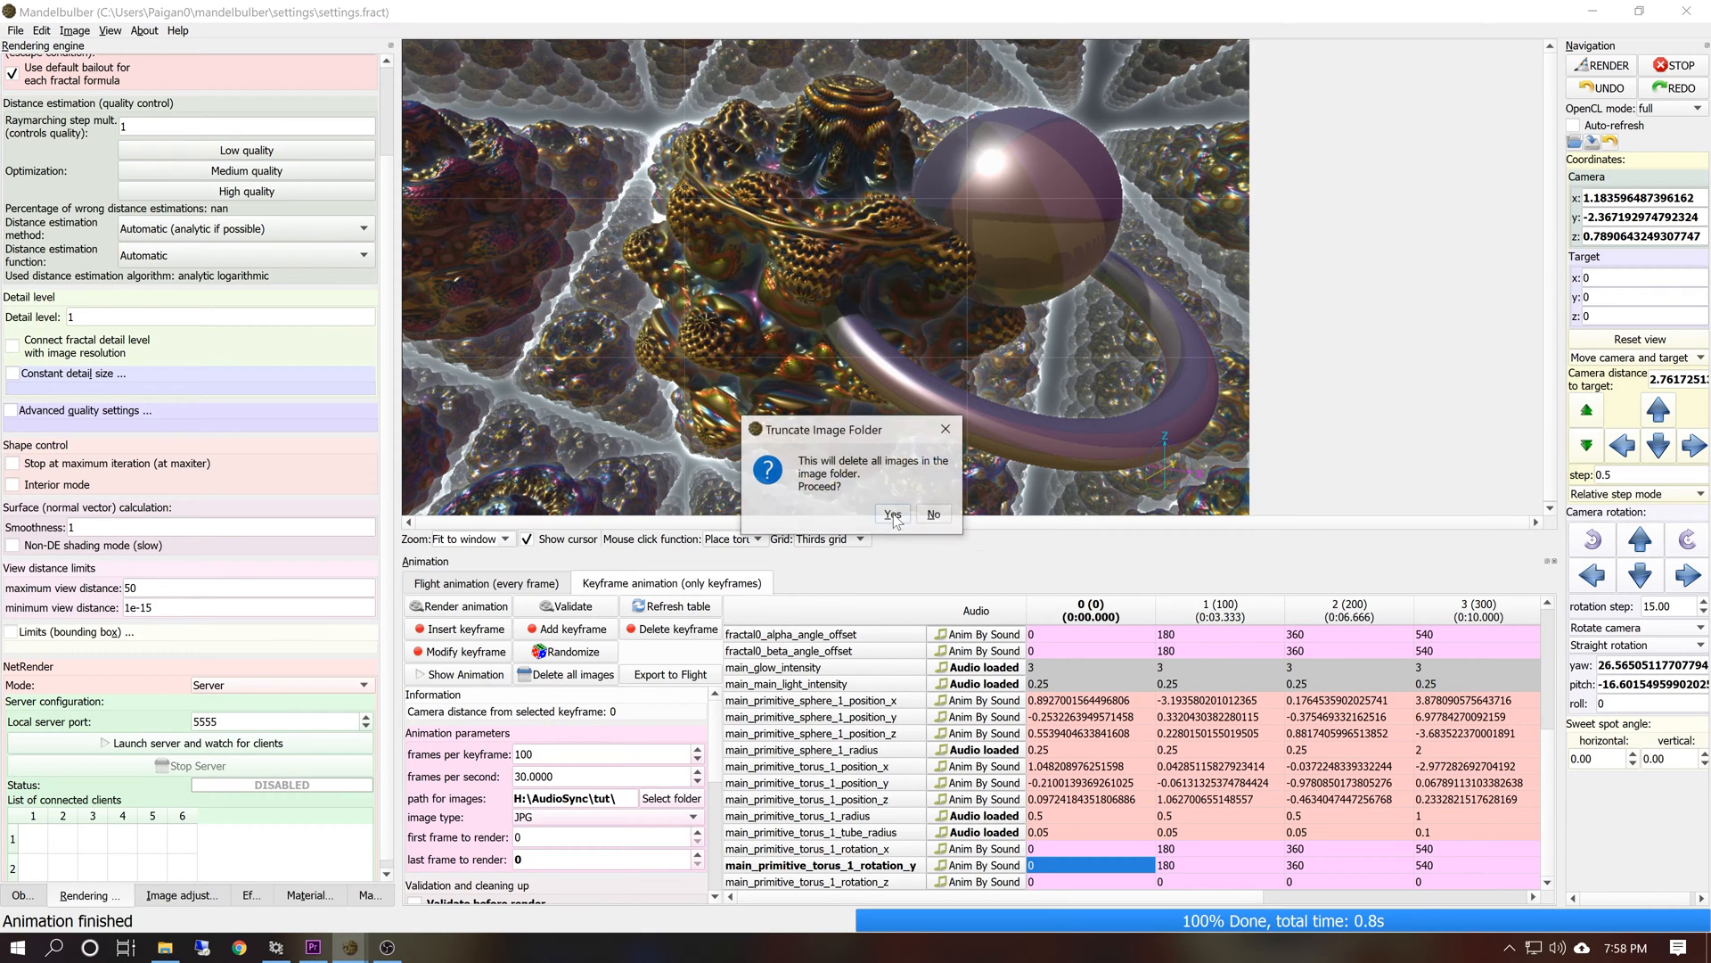
key("Return")
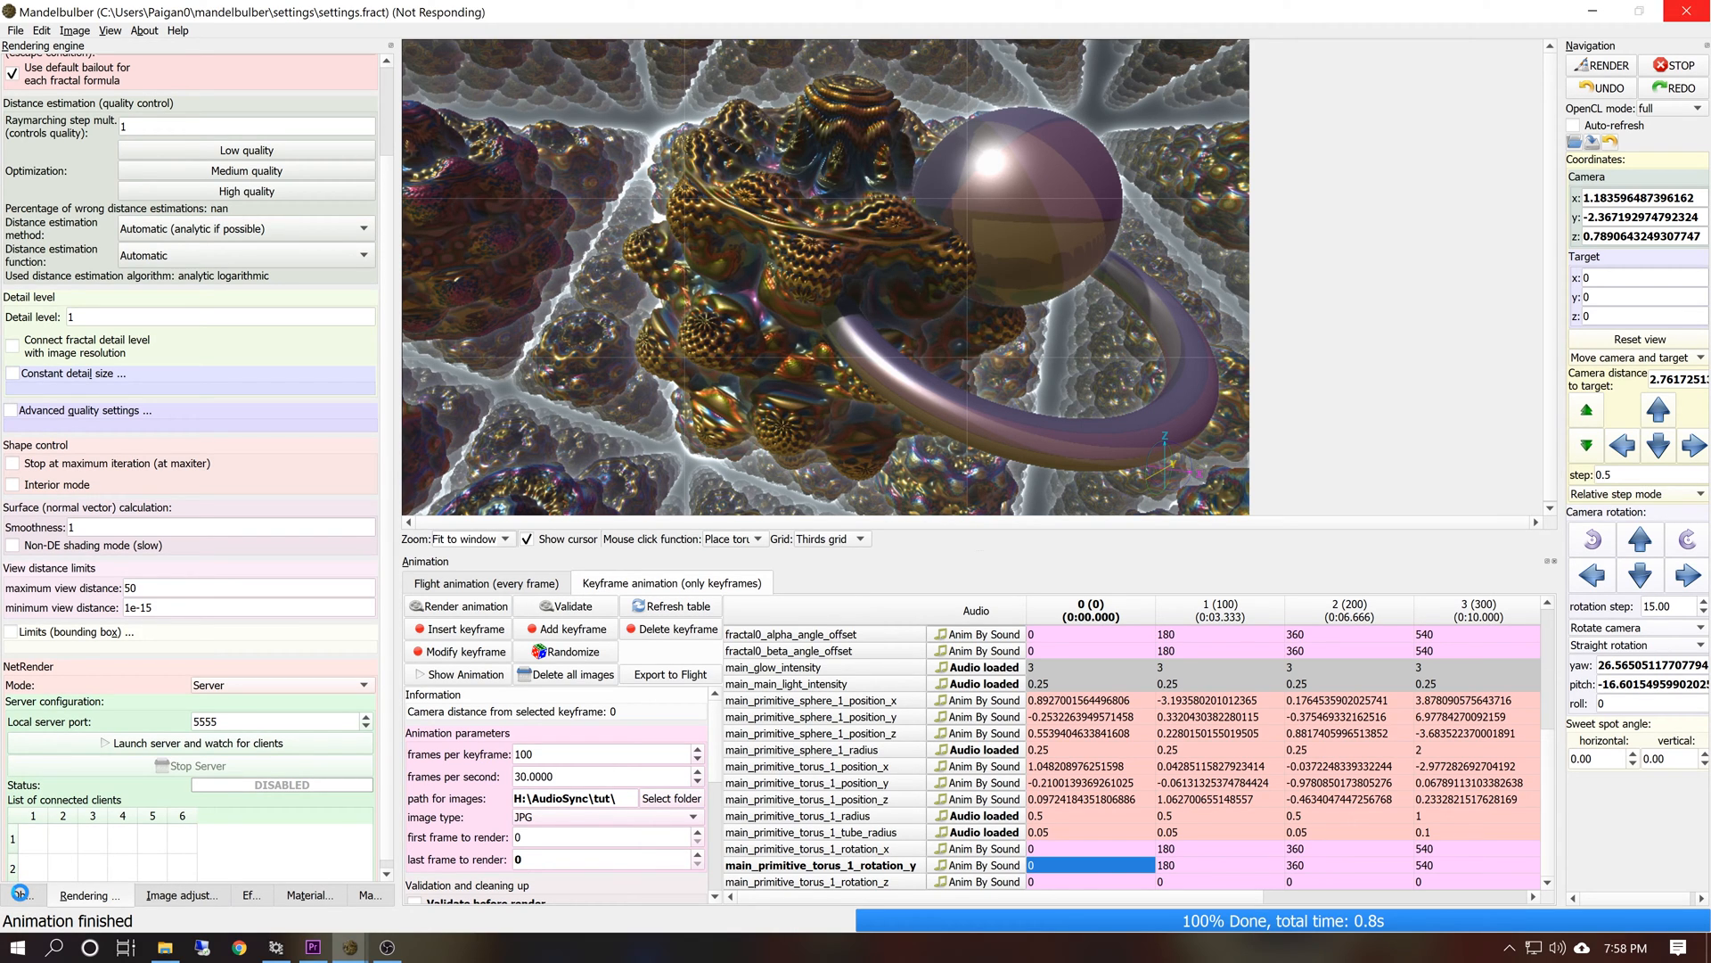
Create a new material, material 2, and set its reflectance to 1
left_click(20, 895)
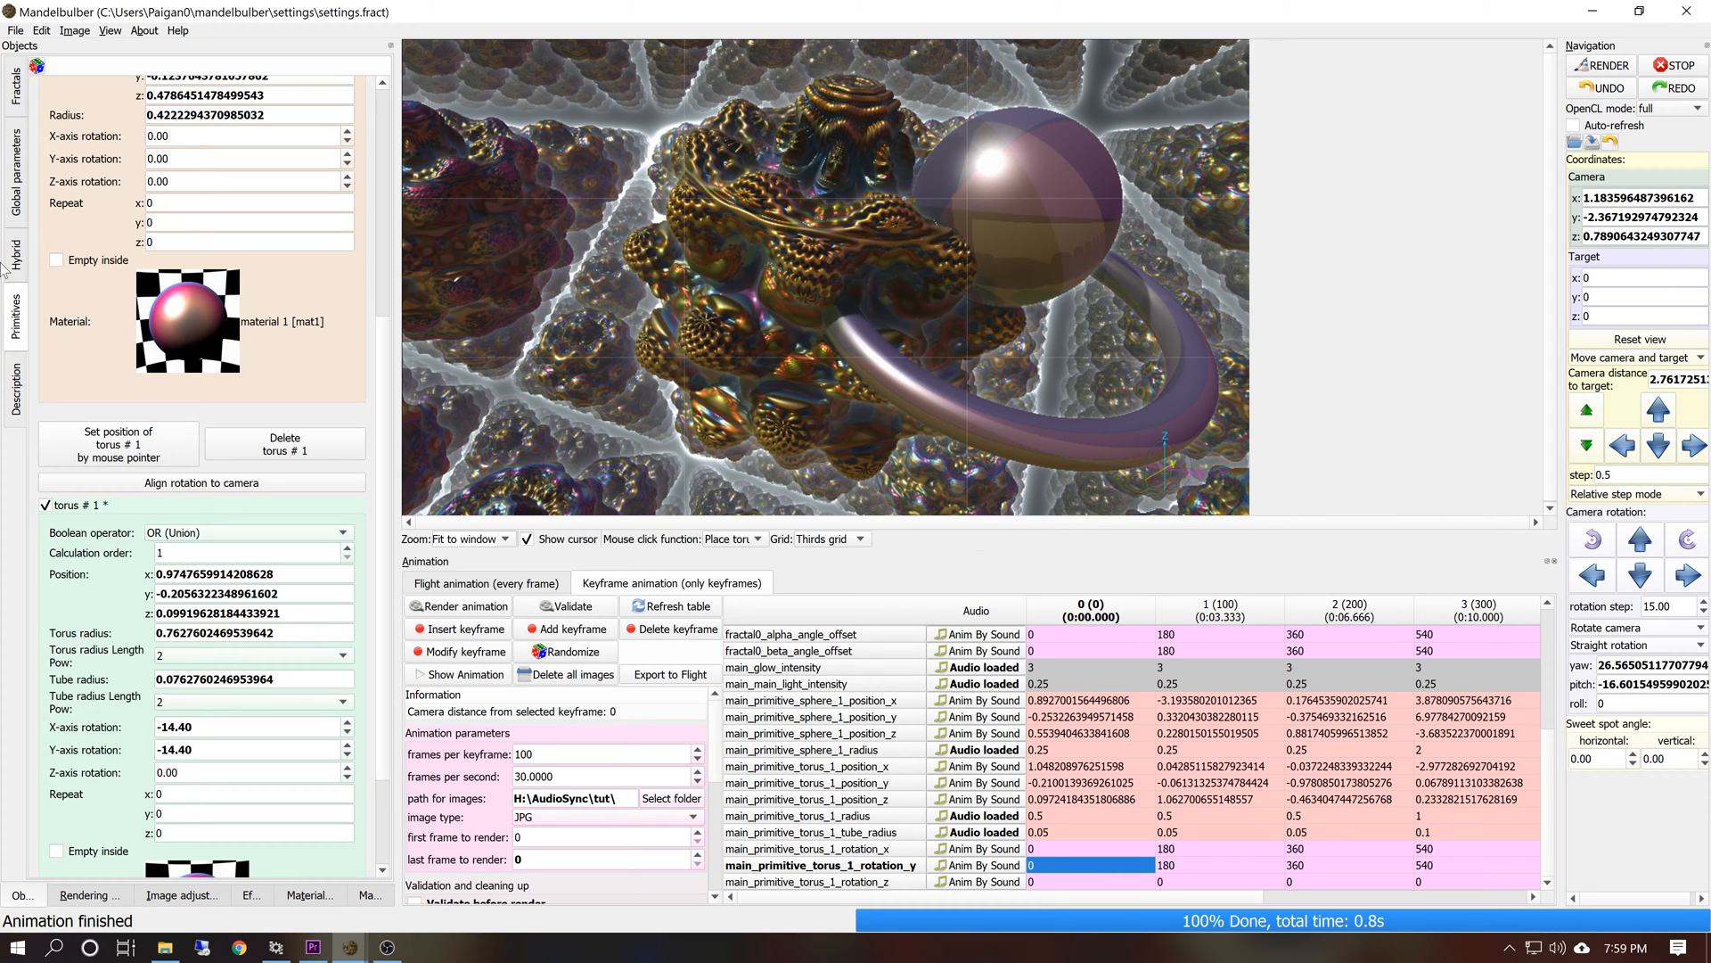
left_click(16, 82)
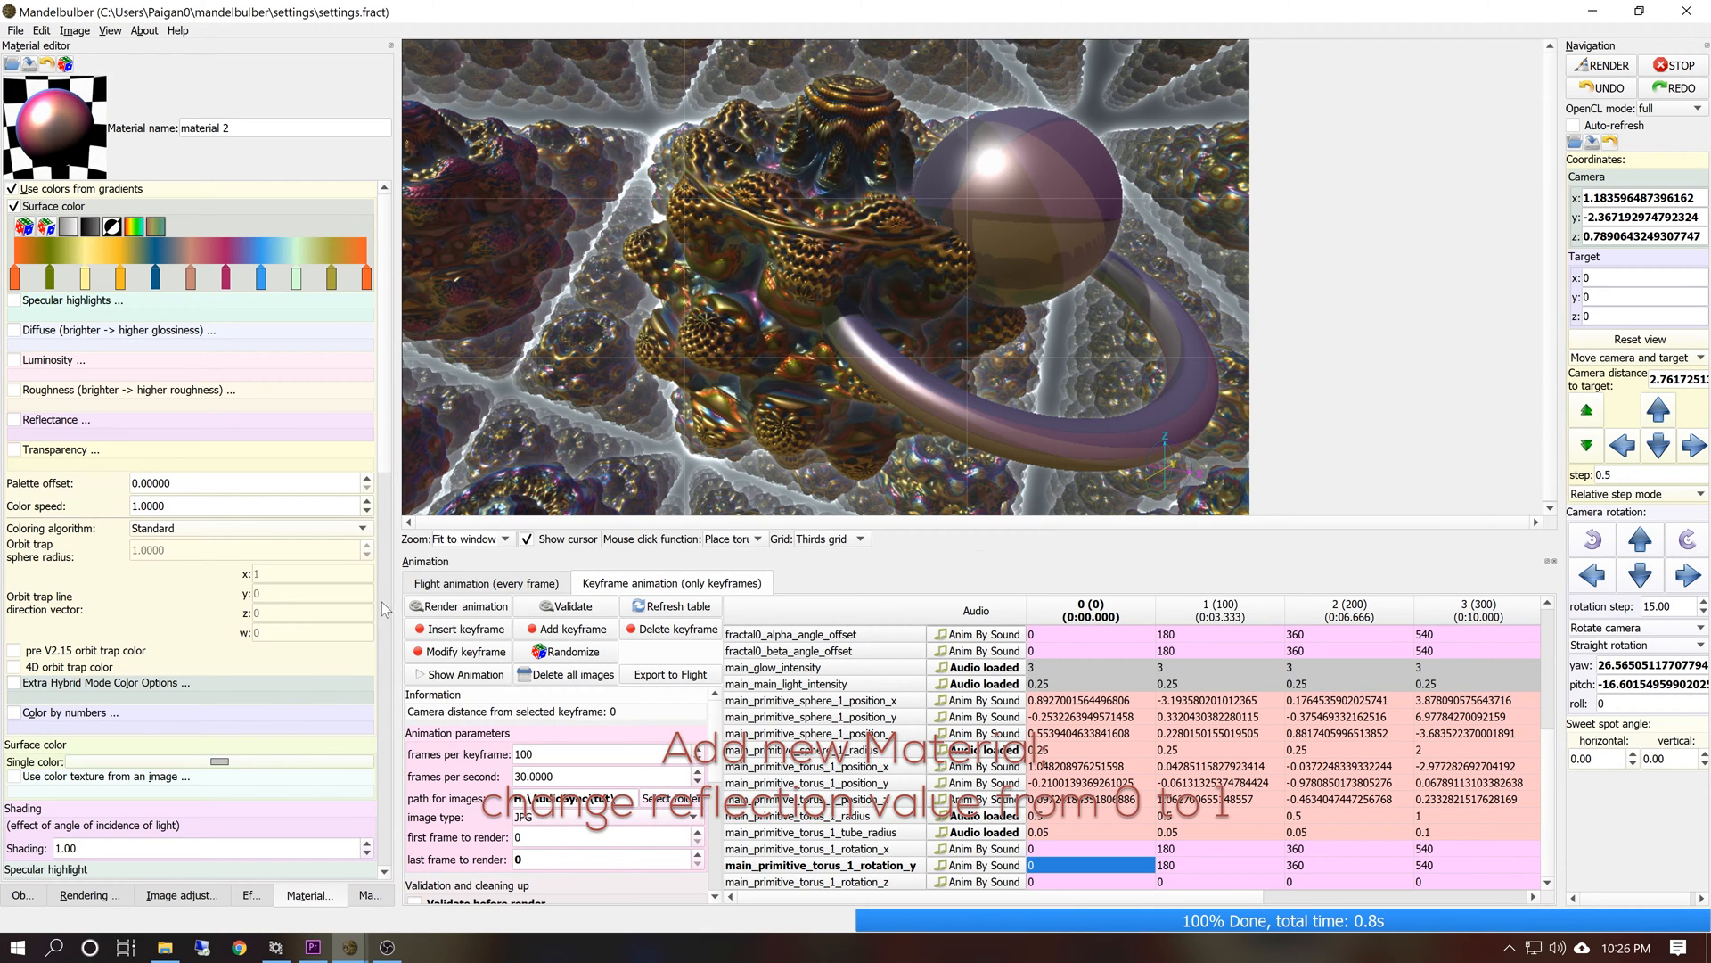
left_click_drag(386, 448, 397, 638)
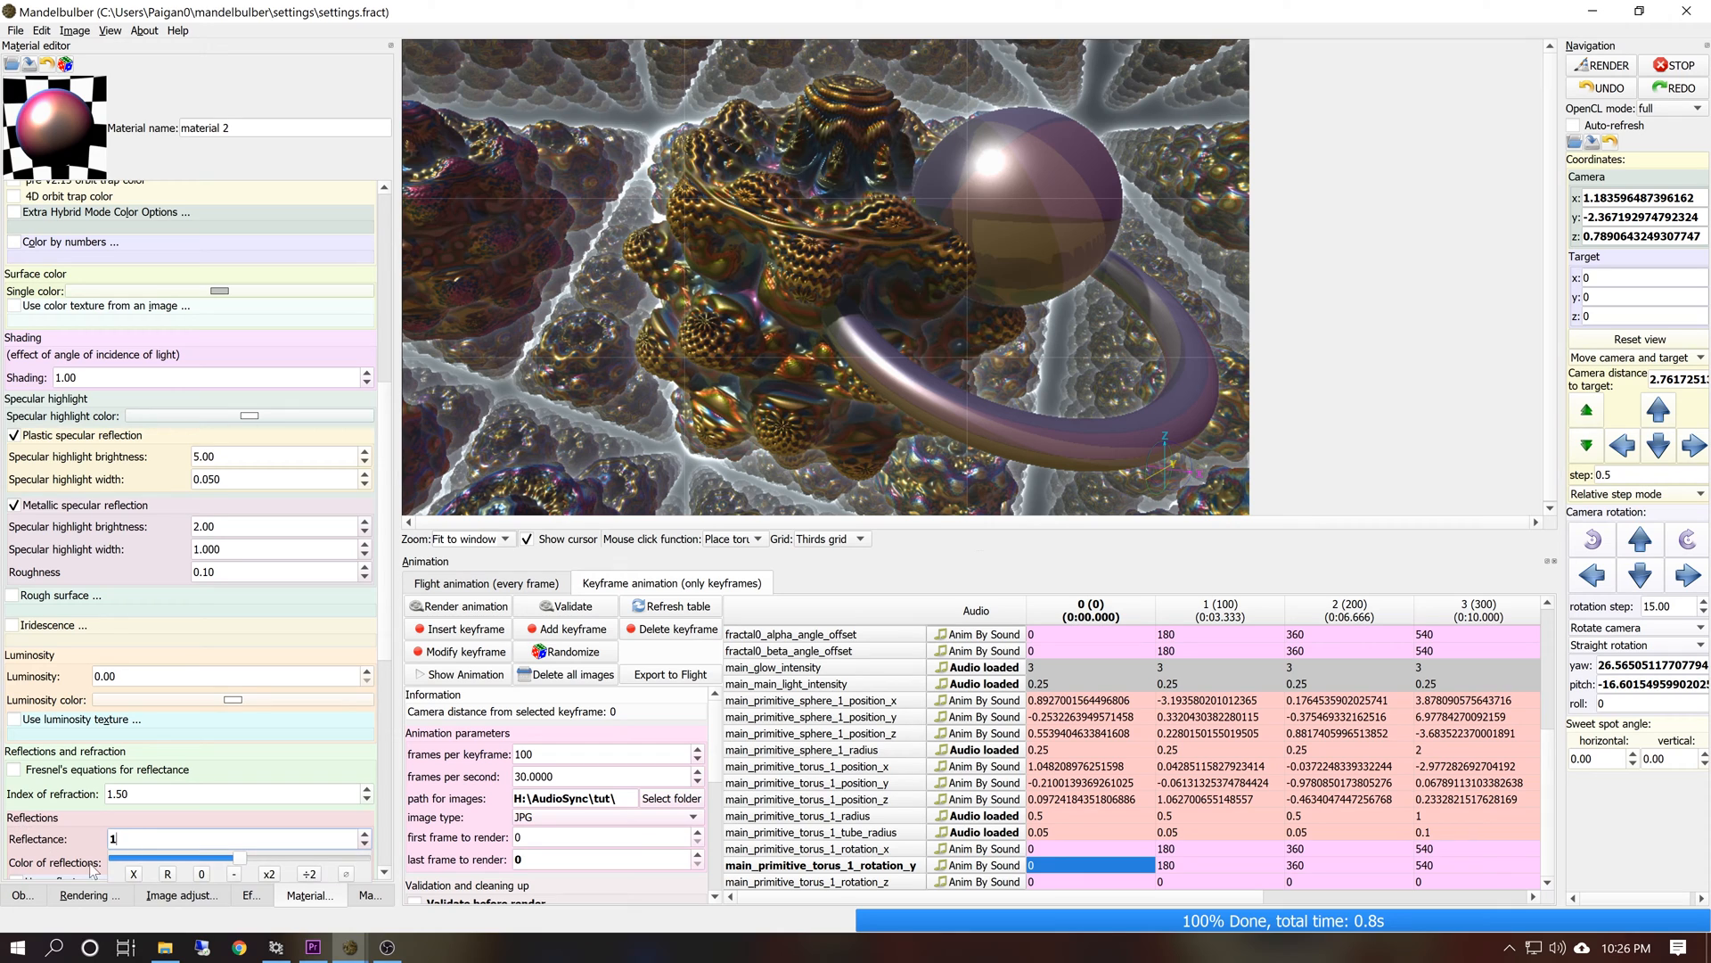
Assign the reflective material 2 to the sphere primitive
left_click(366, 899)
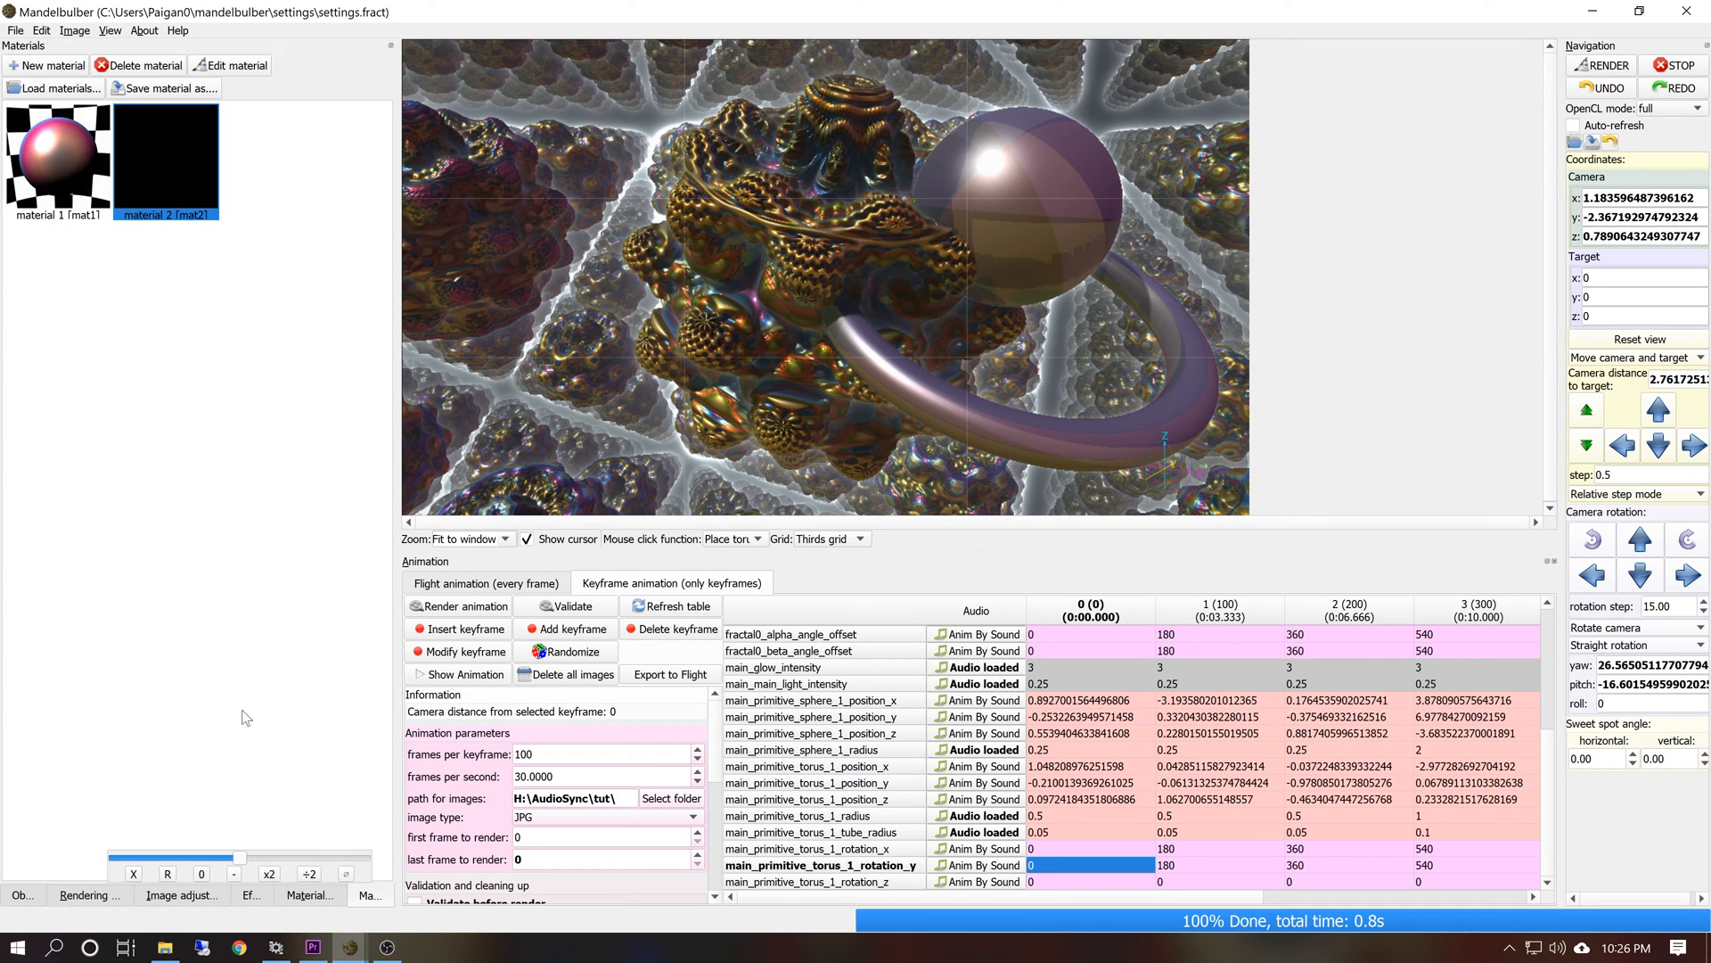
left_click(21, 897)
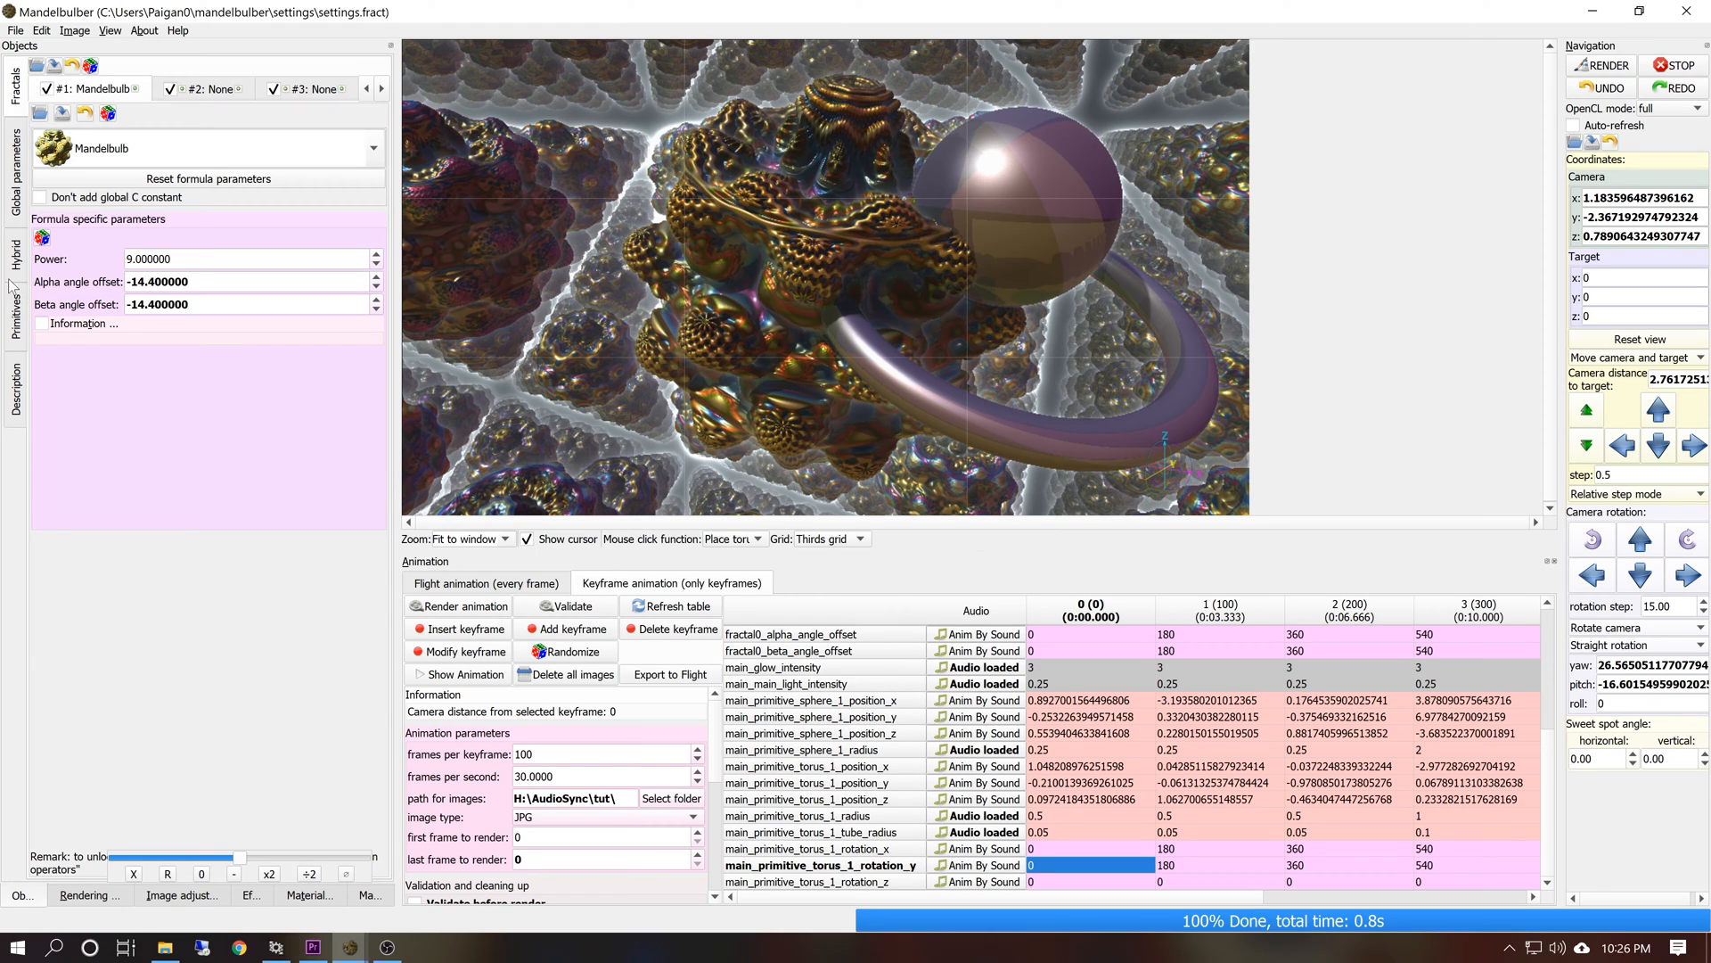
left_click(18, 316)
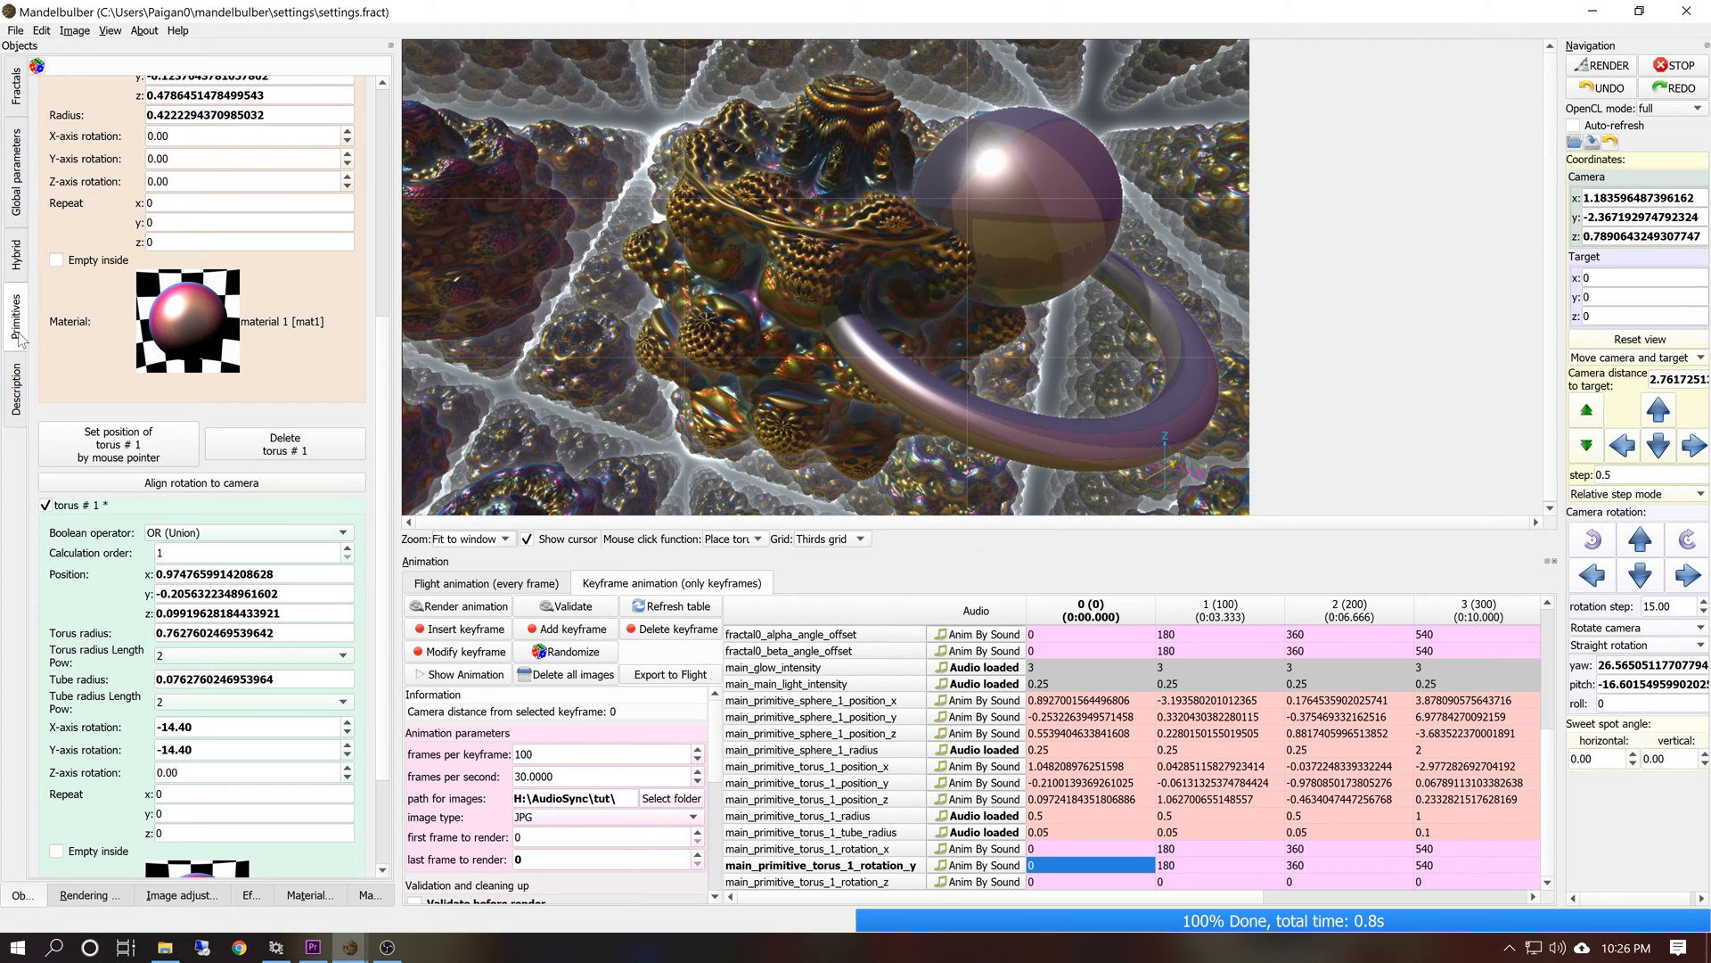
left_click(181, 339)
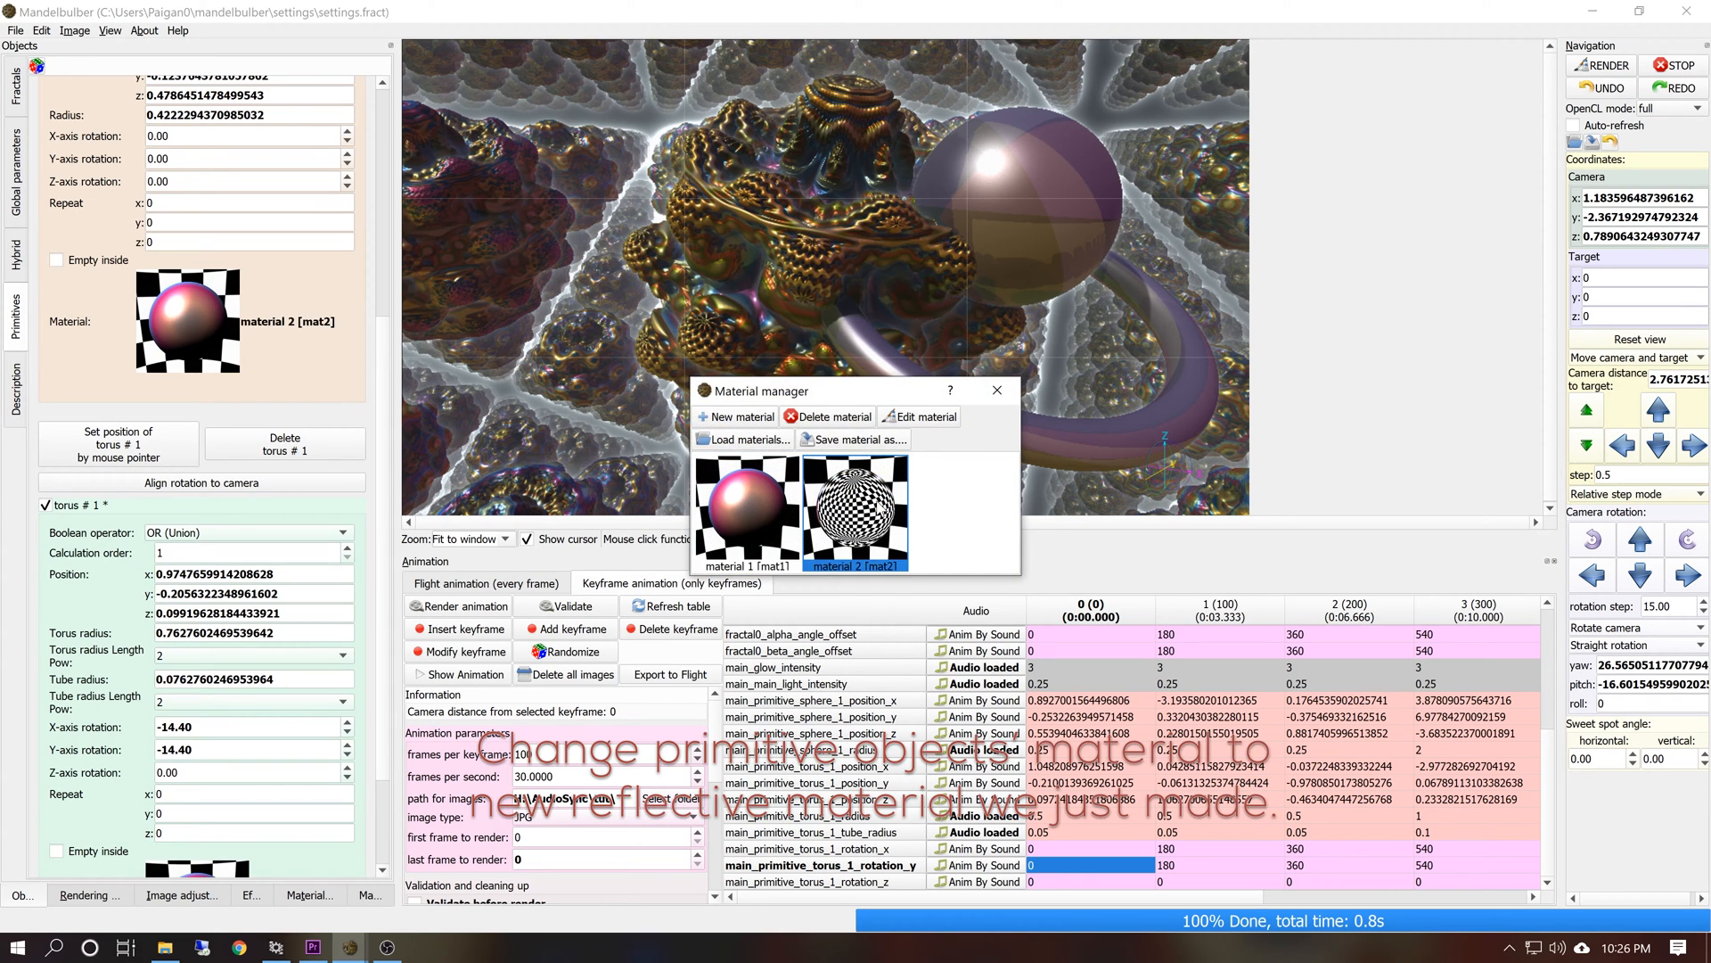
left_click(225, 403)
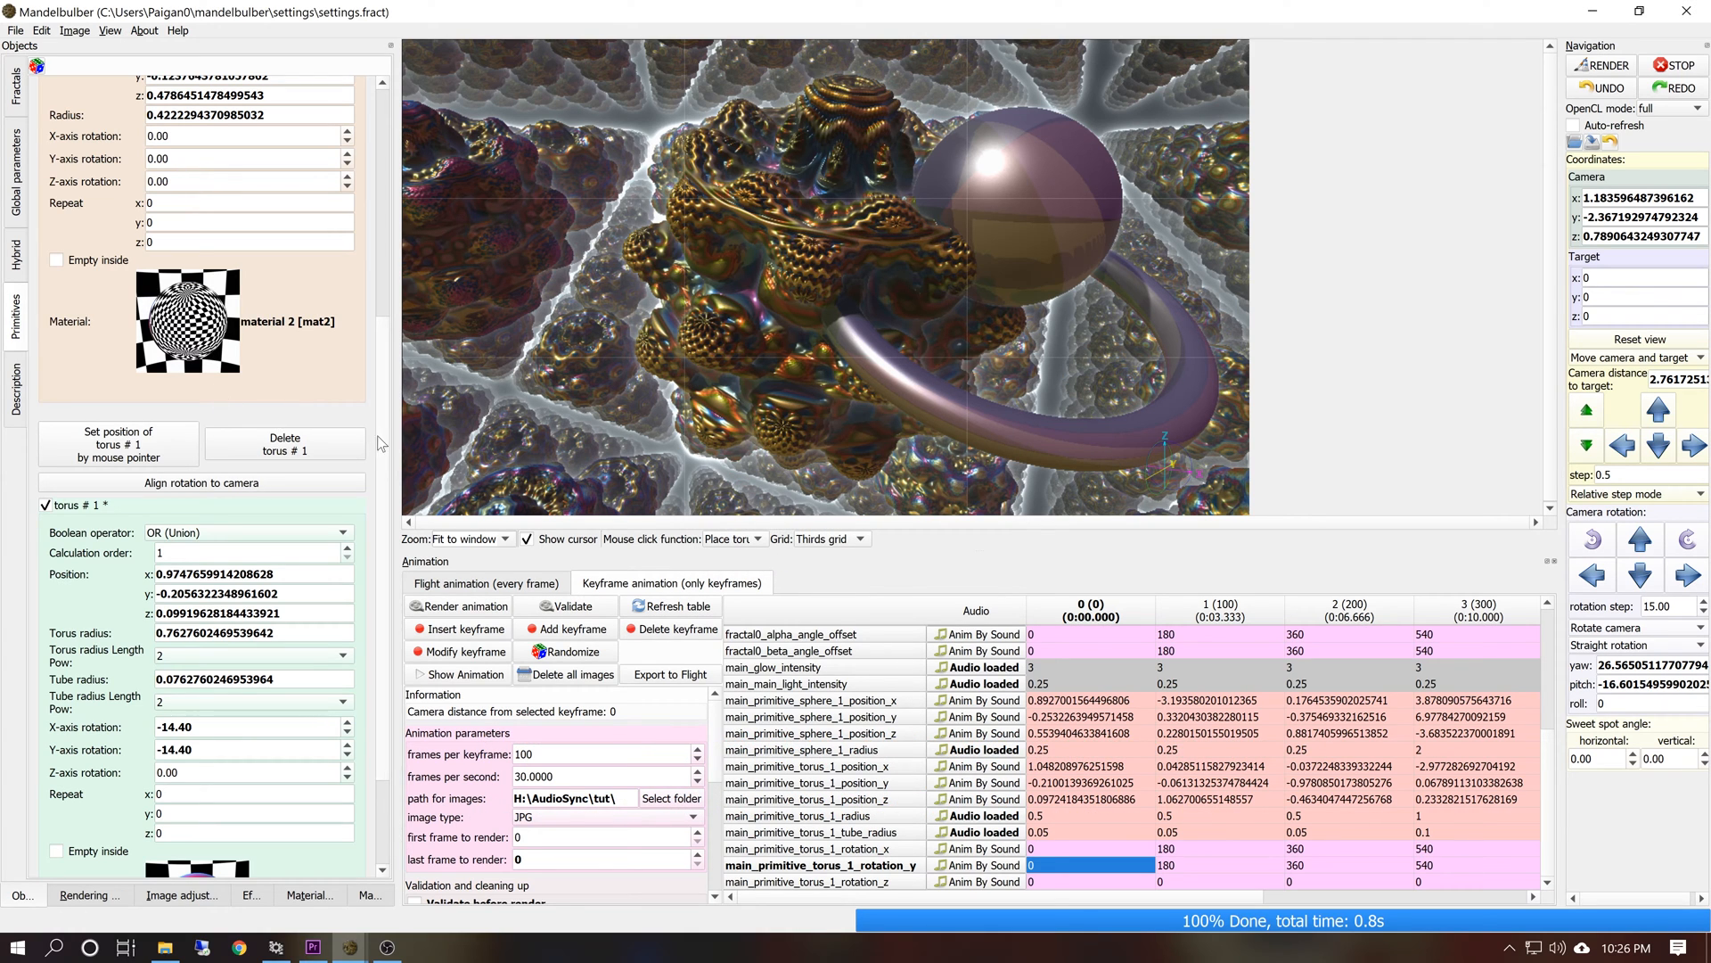
Assign material 2 to torus #1 and re-render the view
scroll(359, 552, "down", 3)
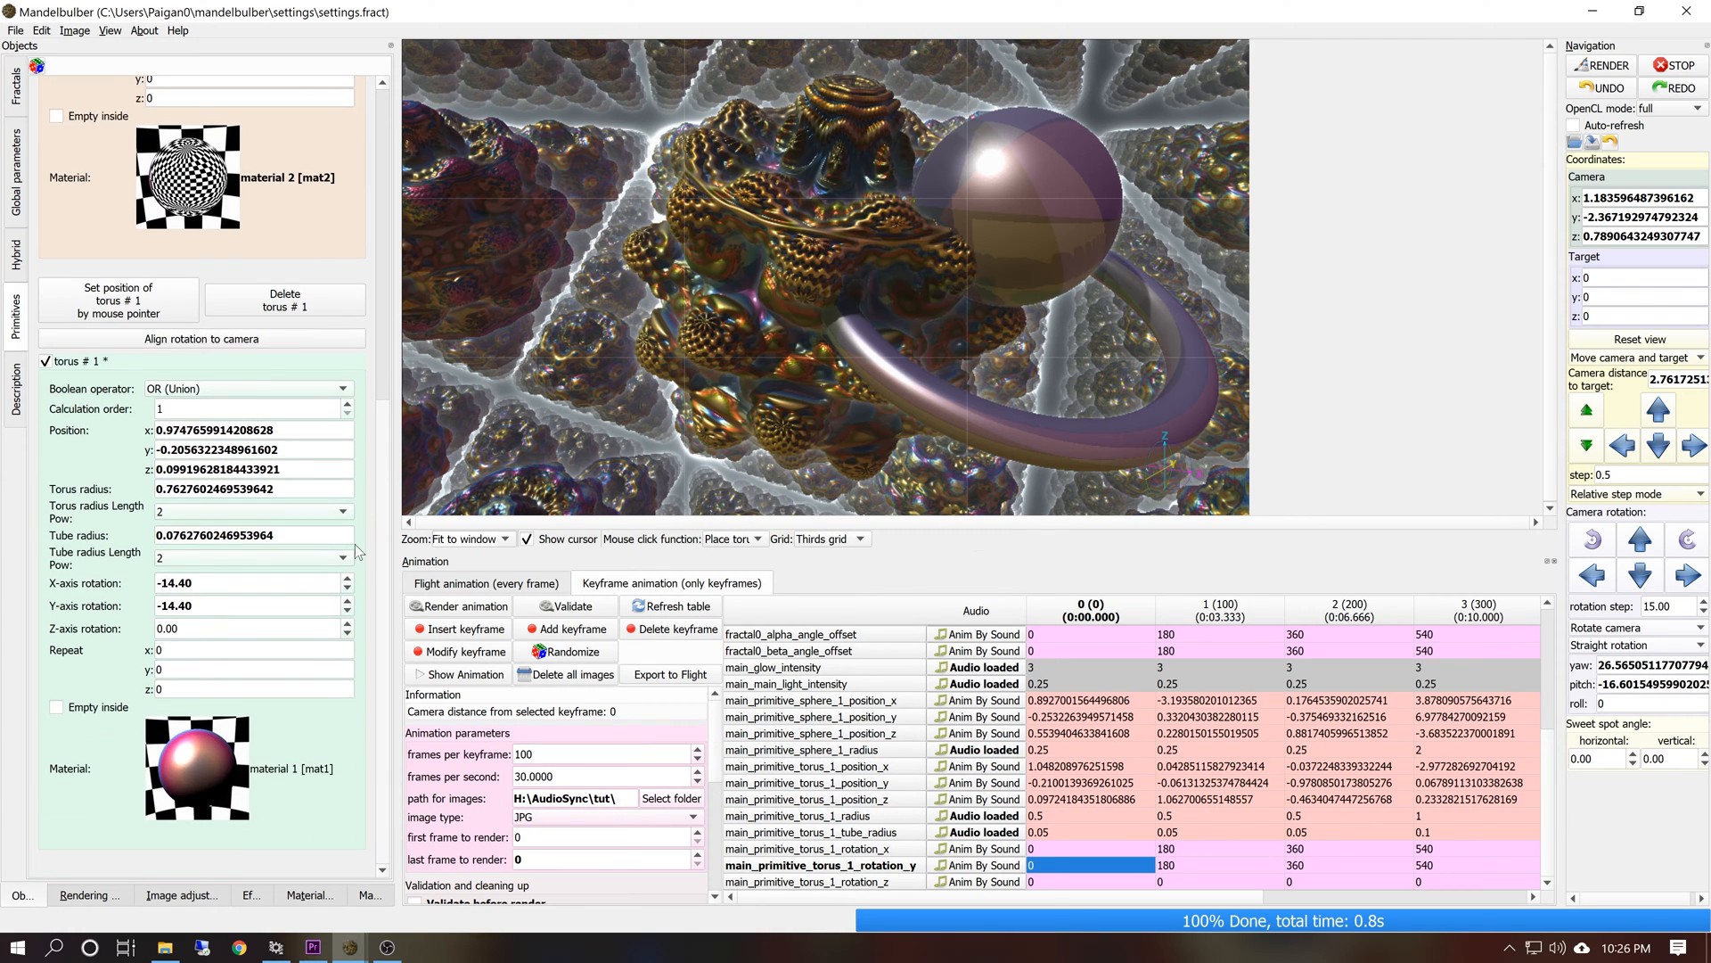
left_click(215, 731)
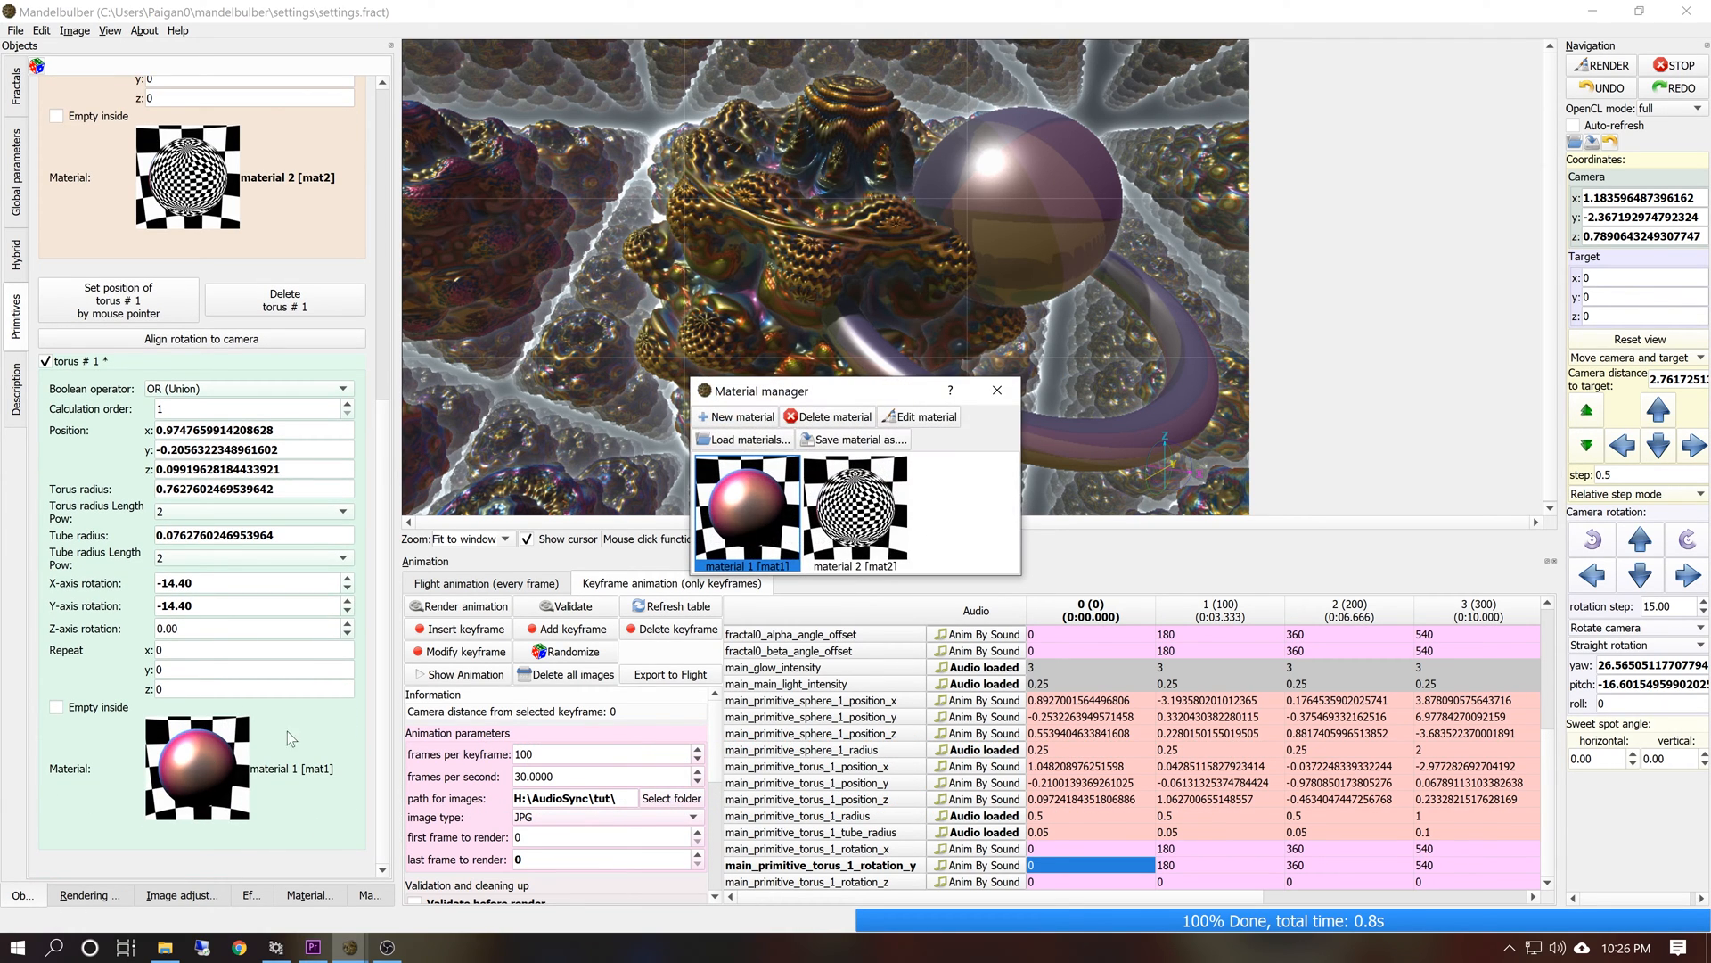
left_click(997, 390)
left_click(1605, 64)
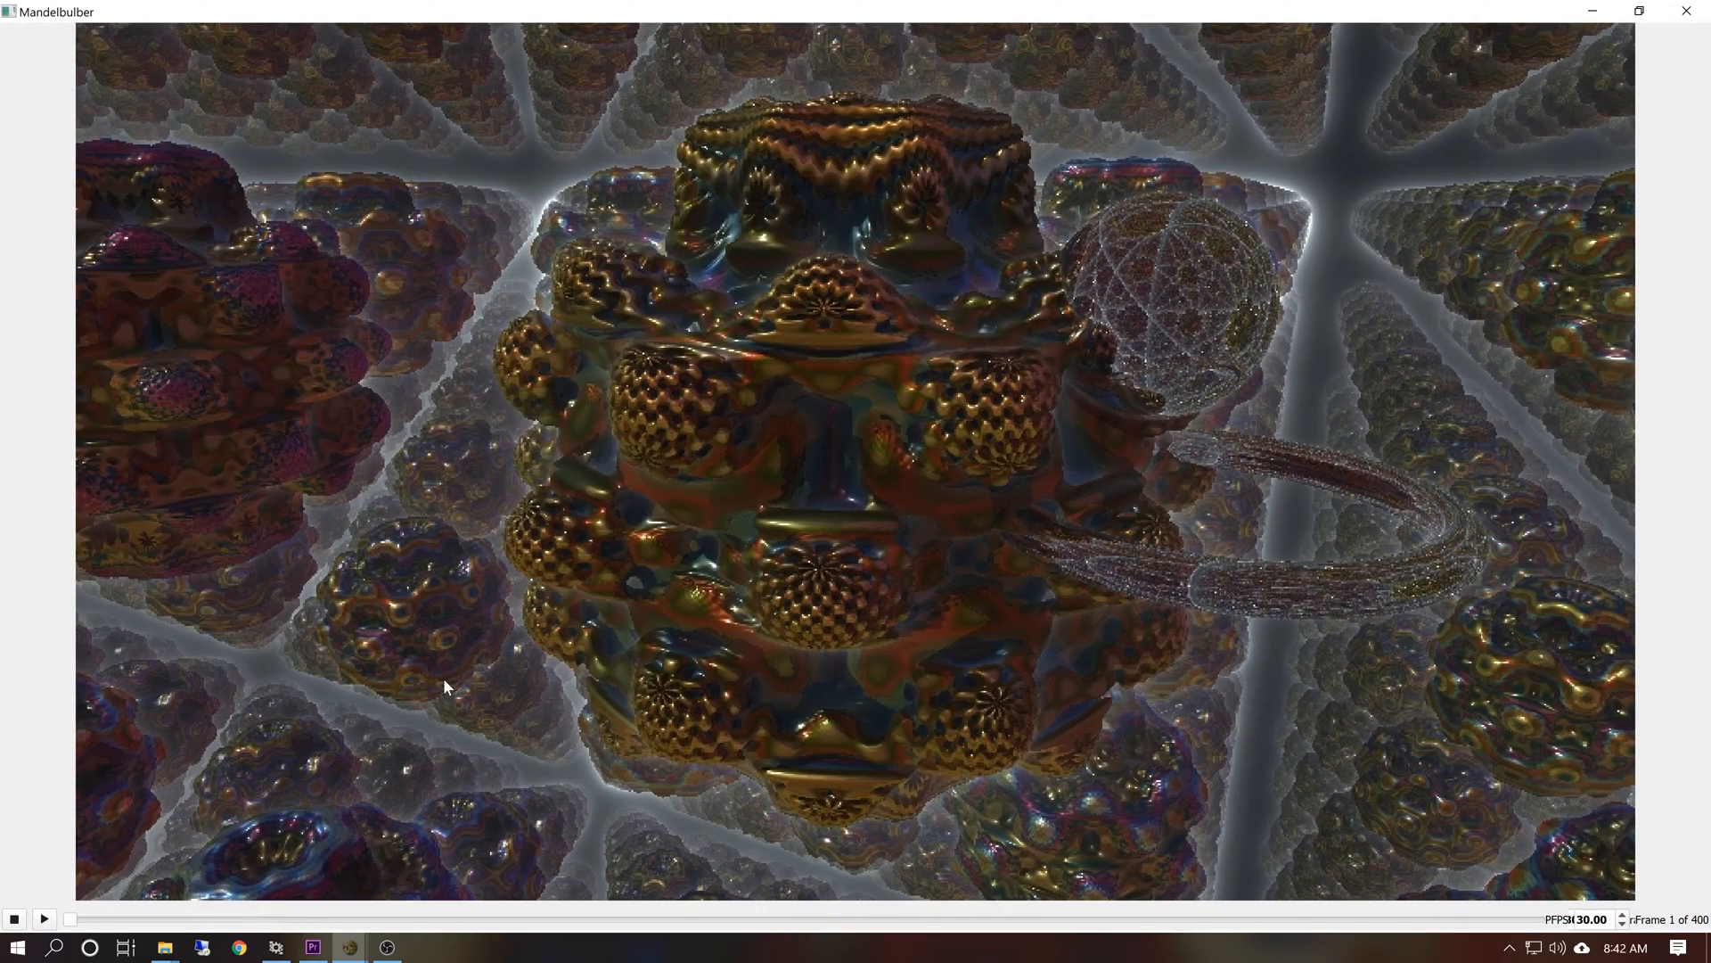
Play the rendered 400-frame sequence in the animation viewer
left_click(42, 918)
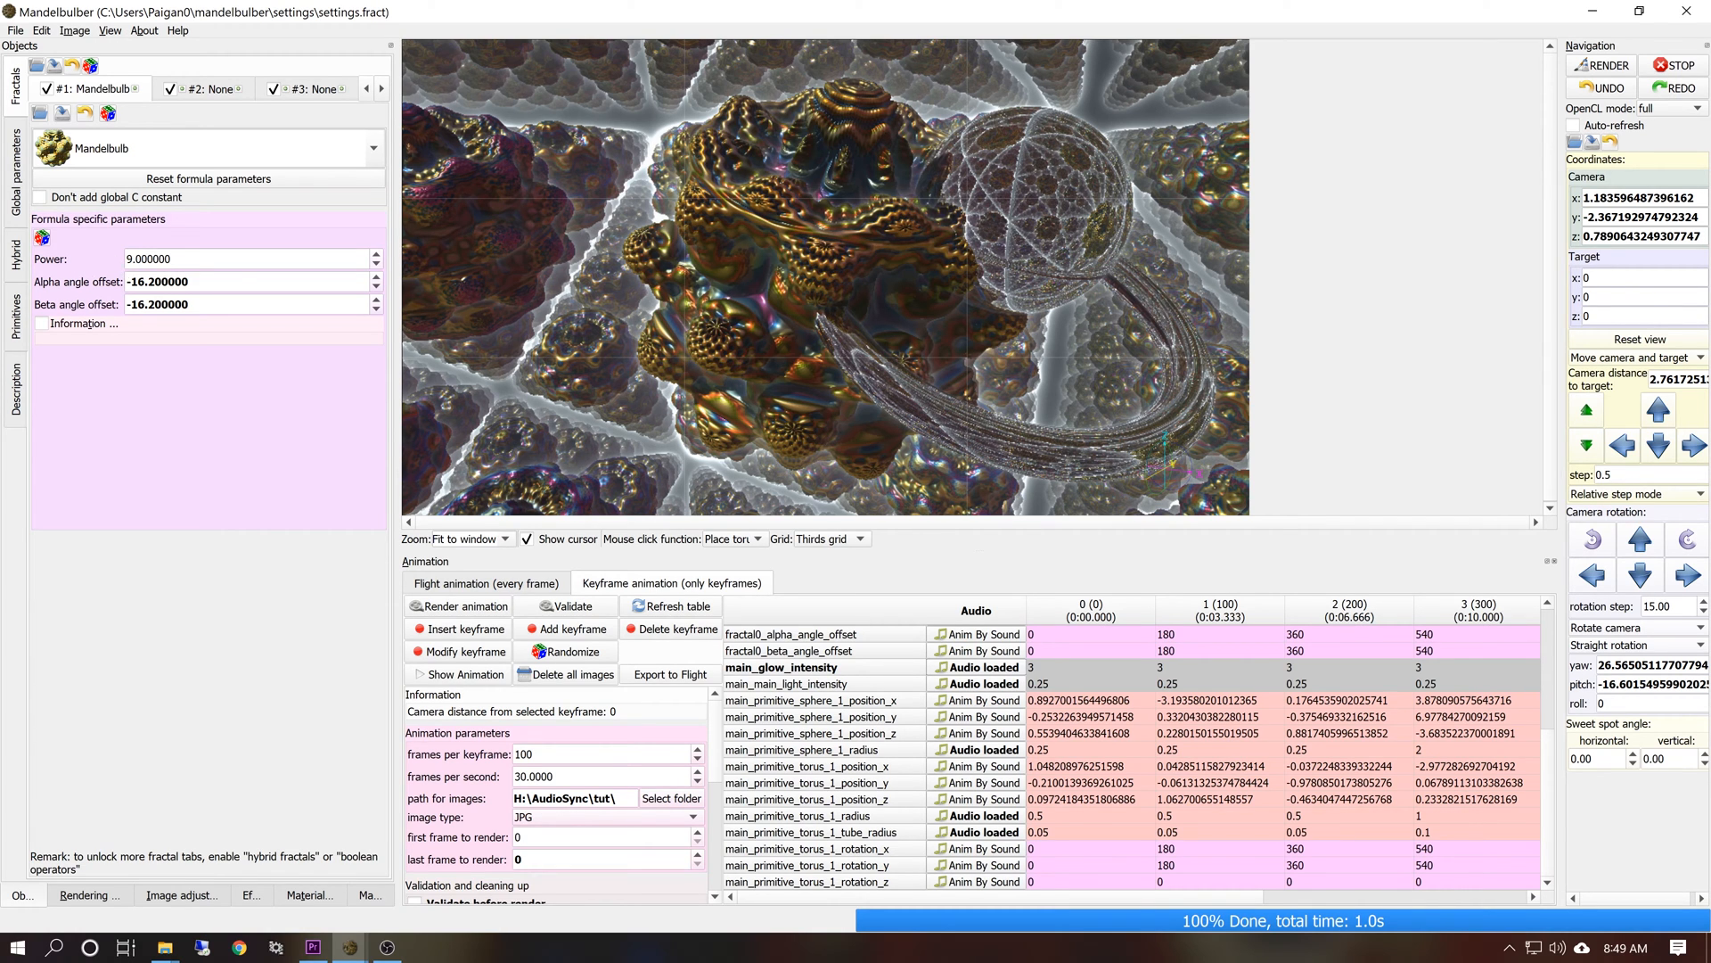
Add the Mandelbulb's Power parameter to the keyframe animation and load 1984 12-17-13.wav as its audio track
right_click(153, 255)
left_click(220, 419)
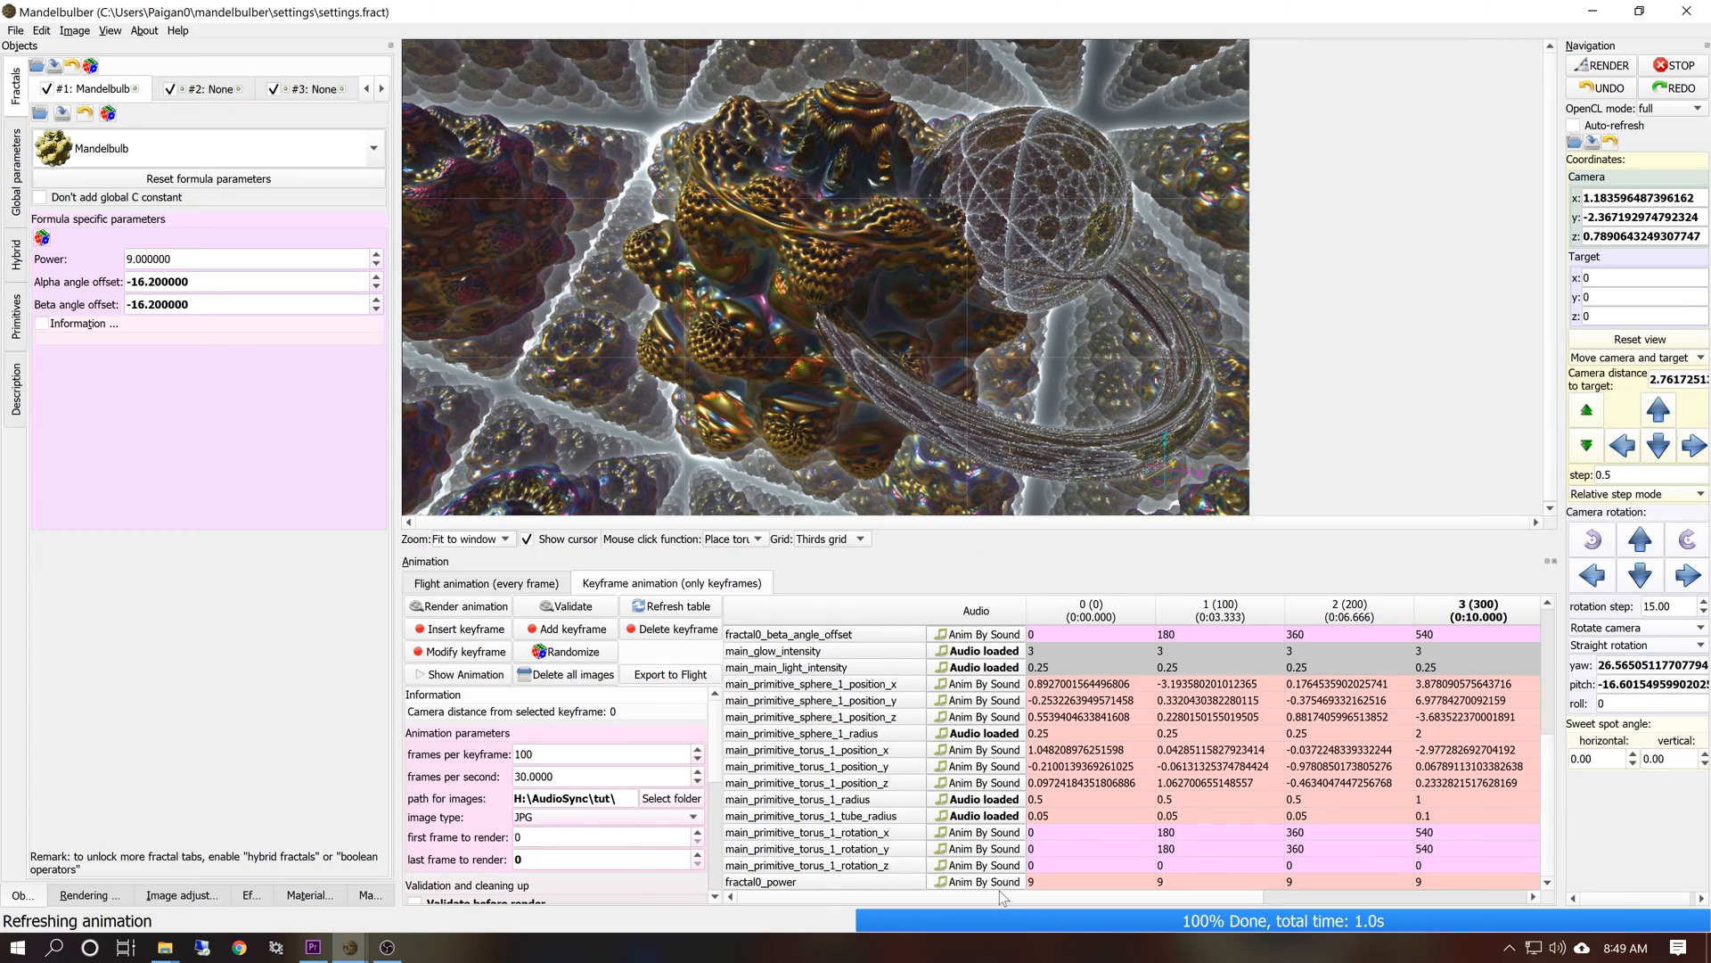
left_click(984, 884)
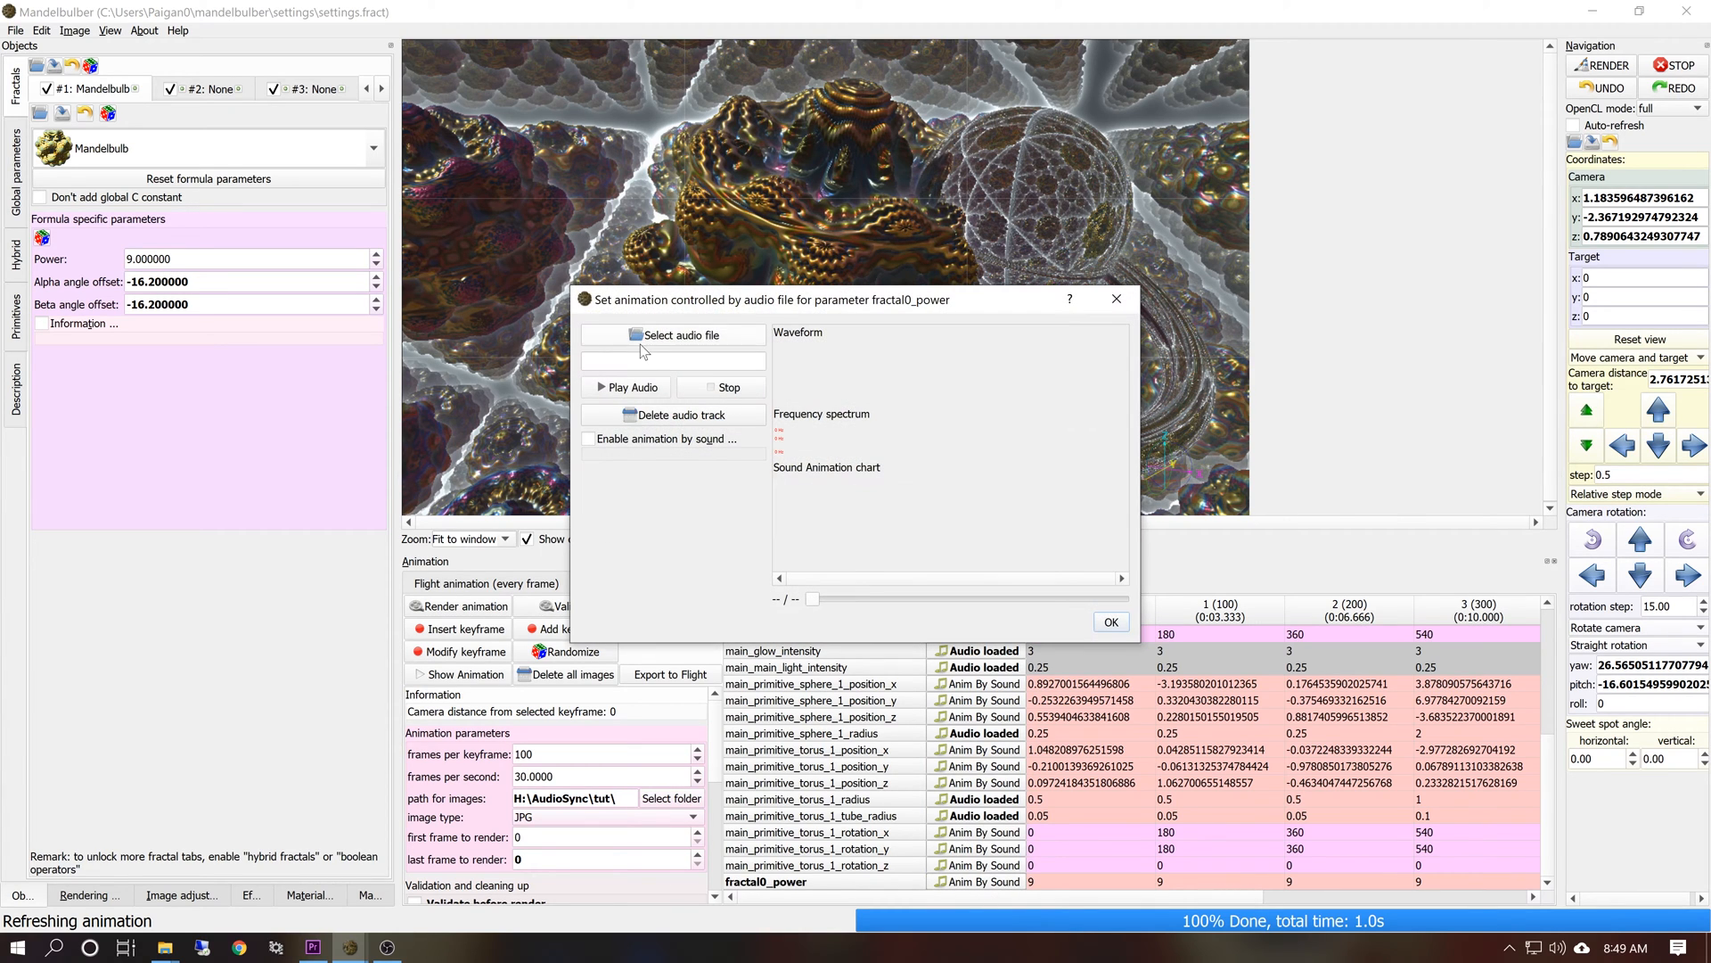
left_click(643, 339)
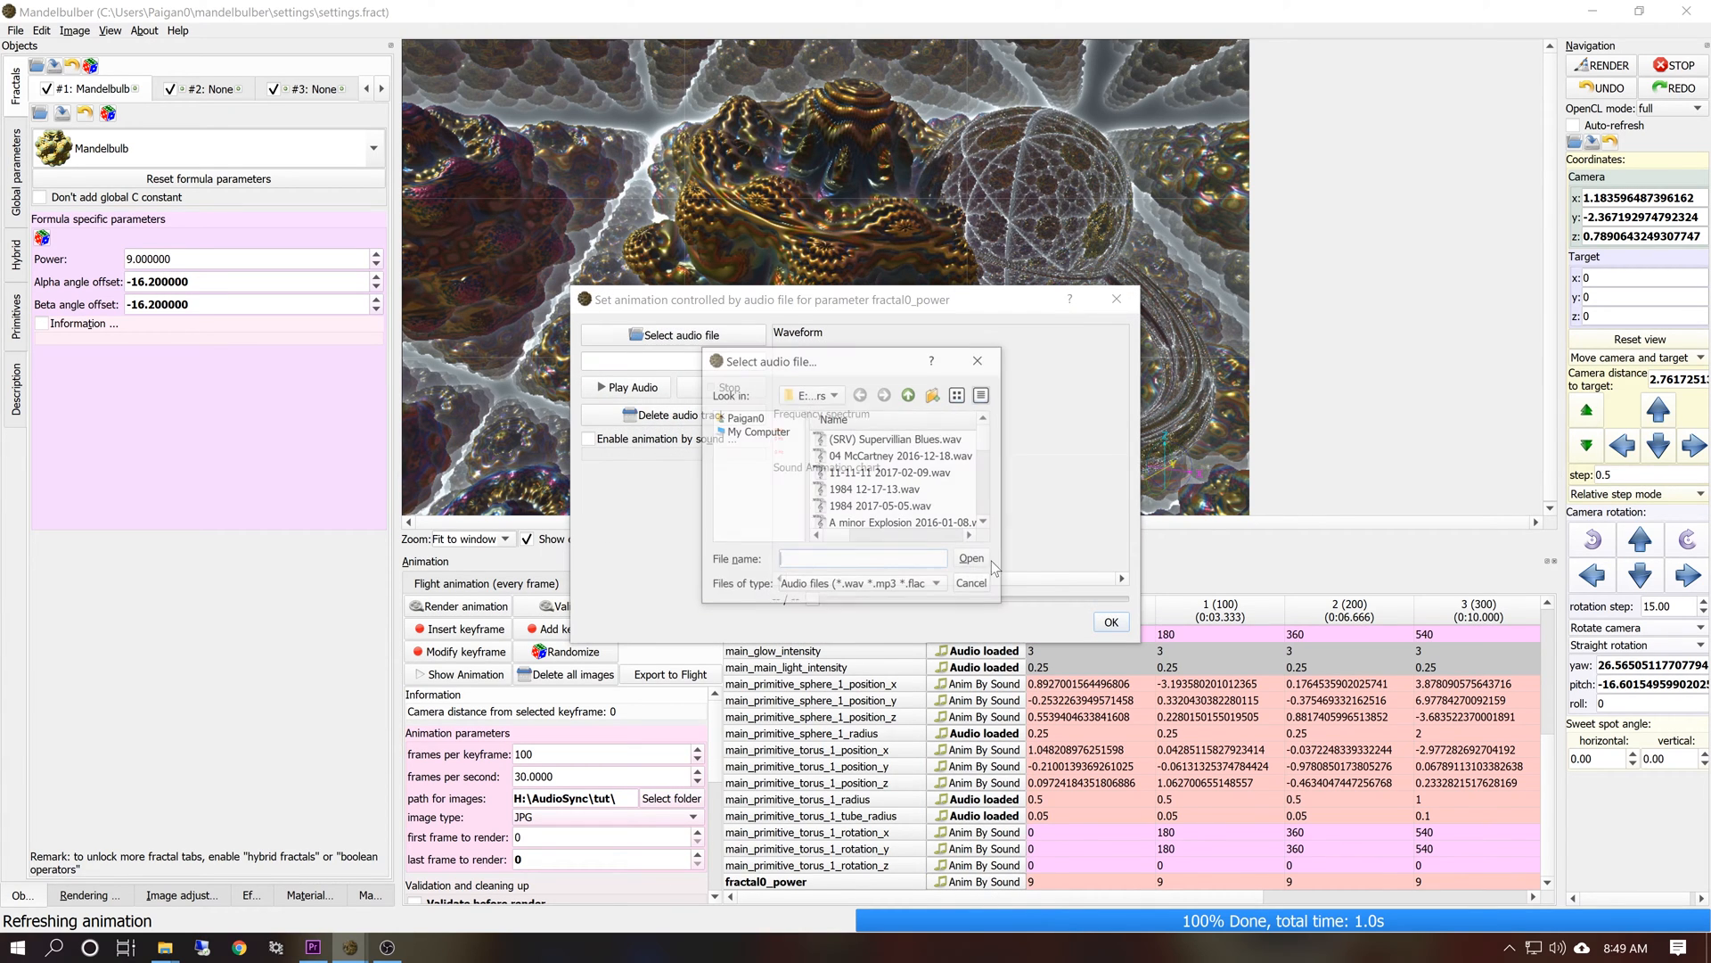
double_click(878, 491)
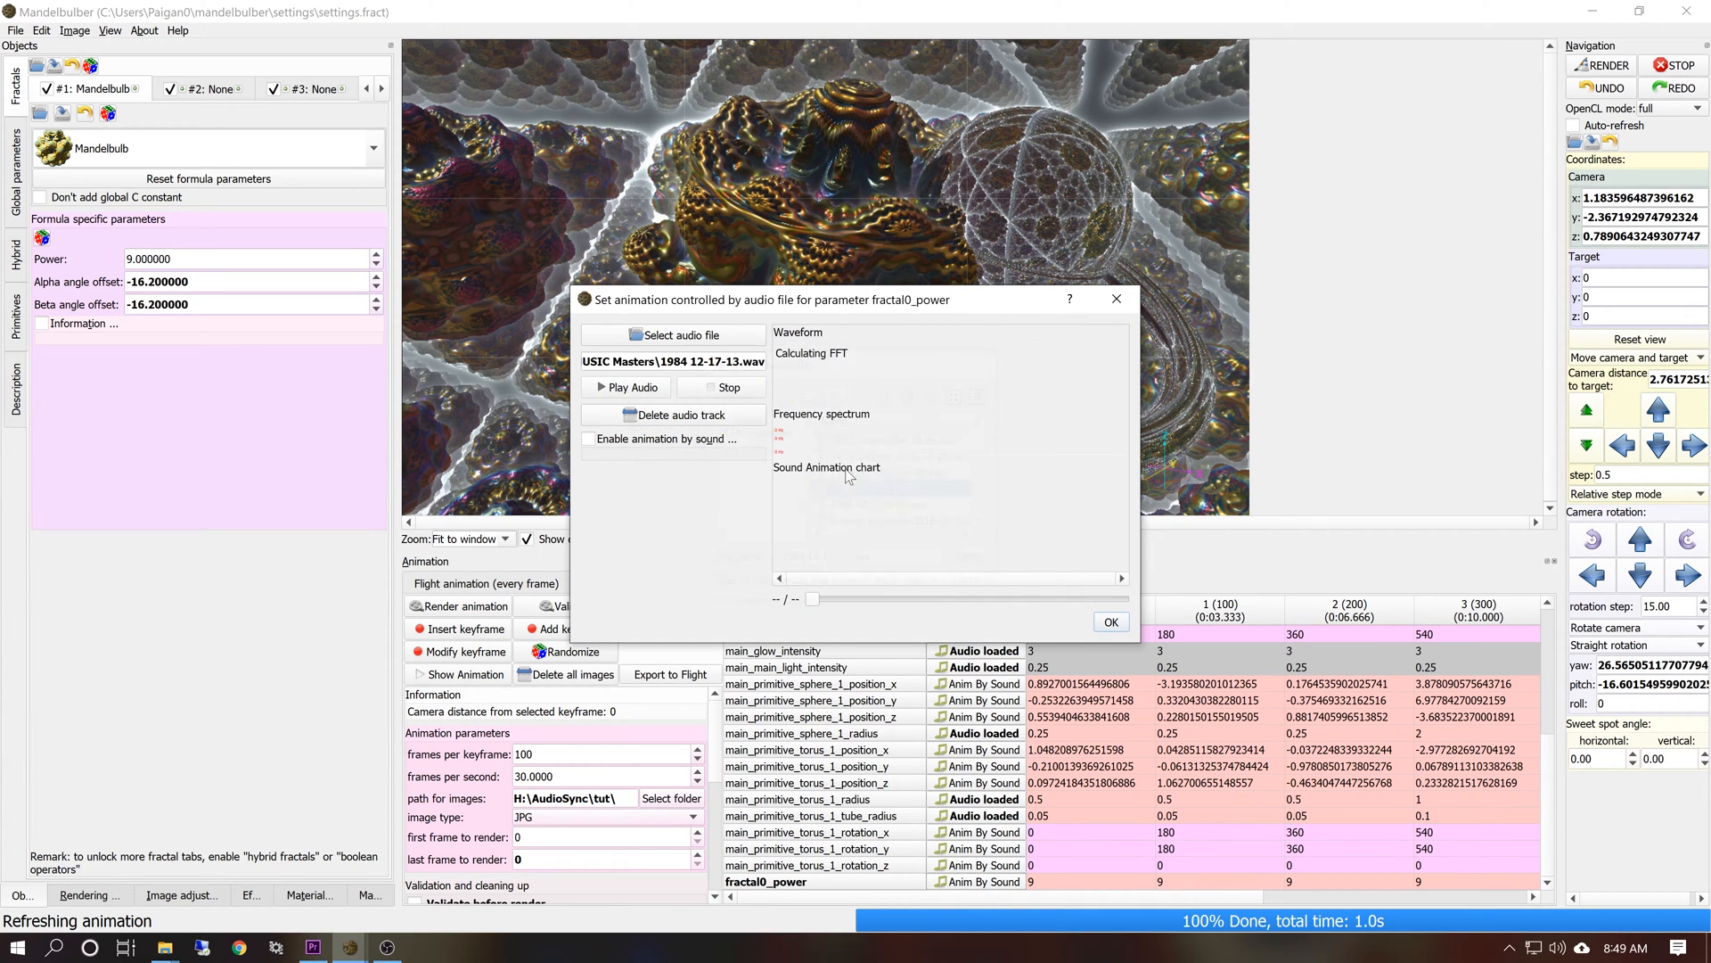
Enable animation by sound for the fractal power, with sound pitch mode and the decay filter on
left_click(590, 440)
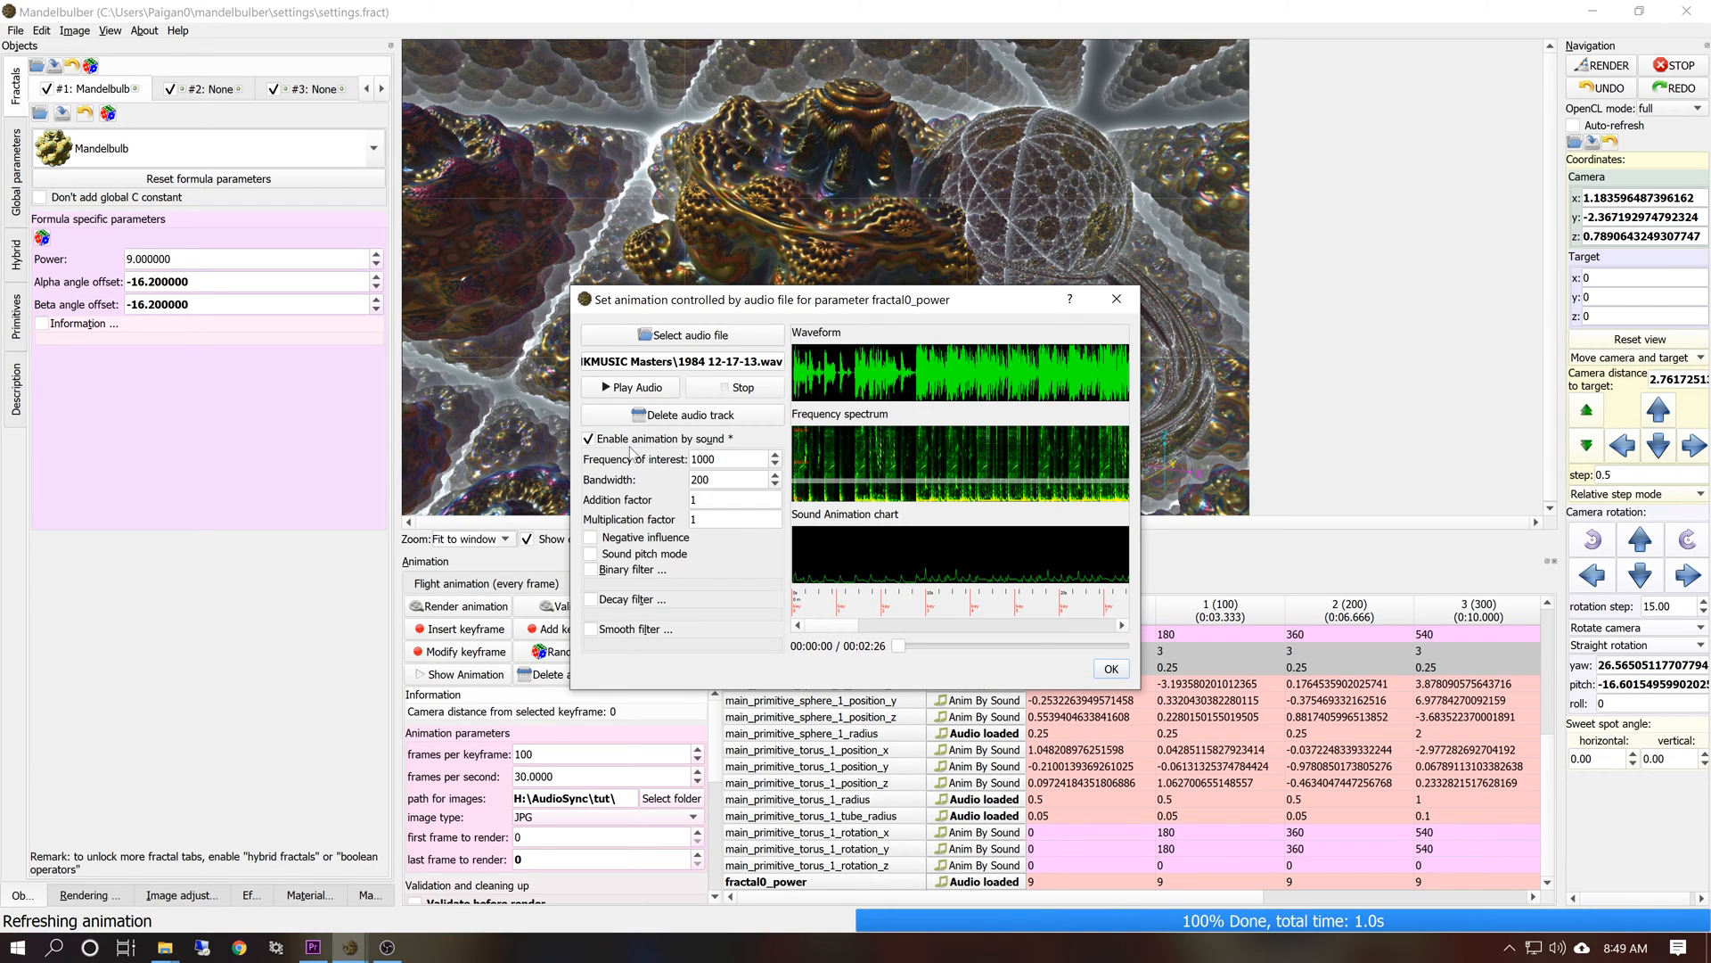
left_click(632, 558)
left_click(627, 603)
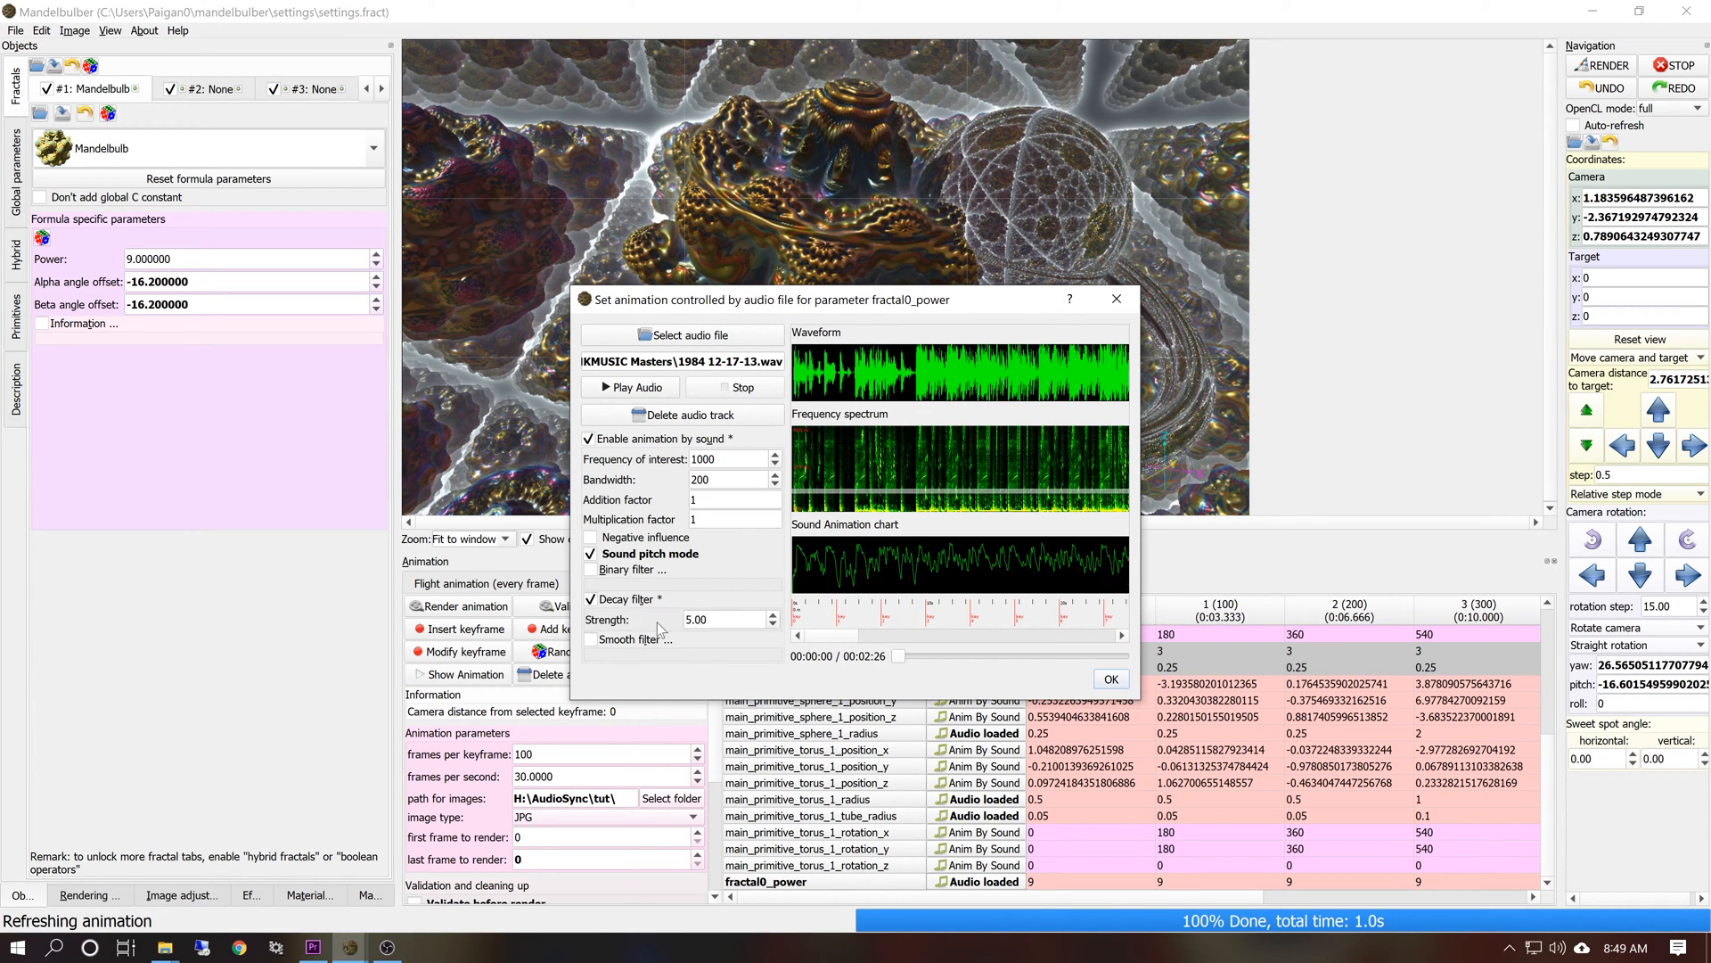
Halve the decay filter strength to 2.50 and enable the smooth filter with strength 2.50
left_click(761, 654)
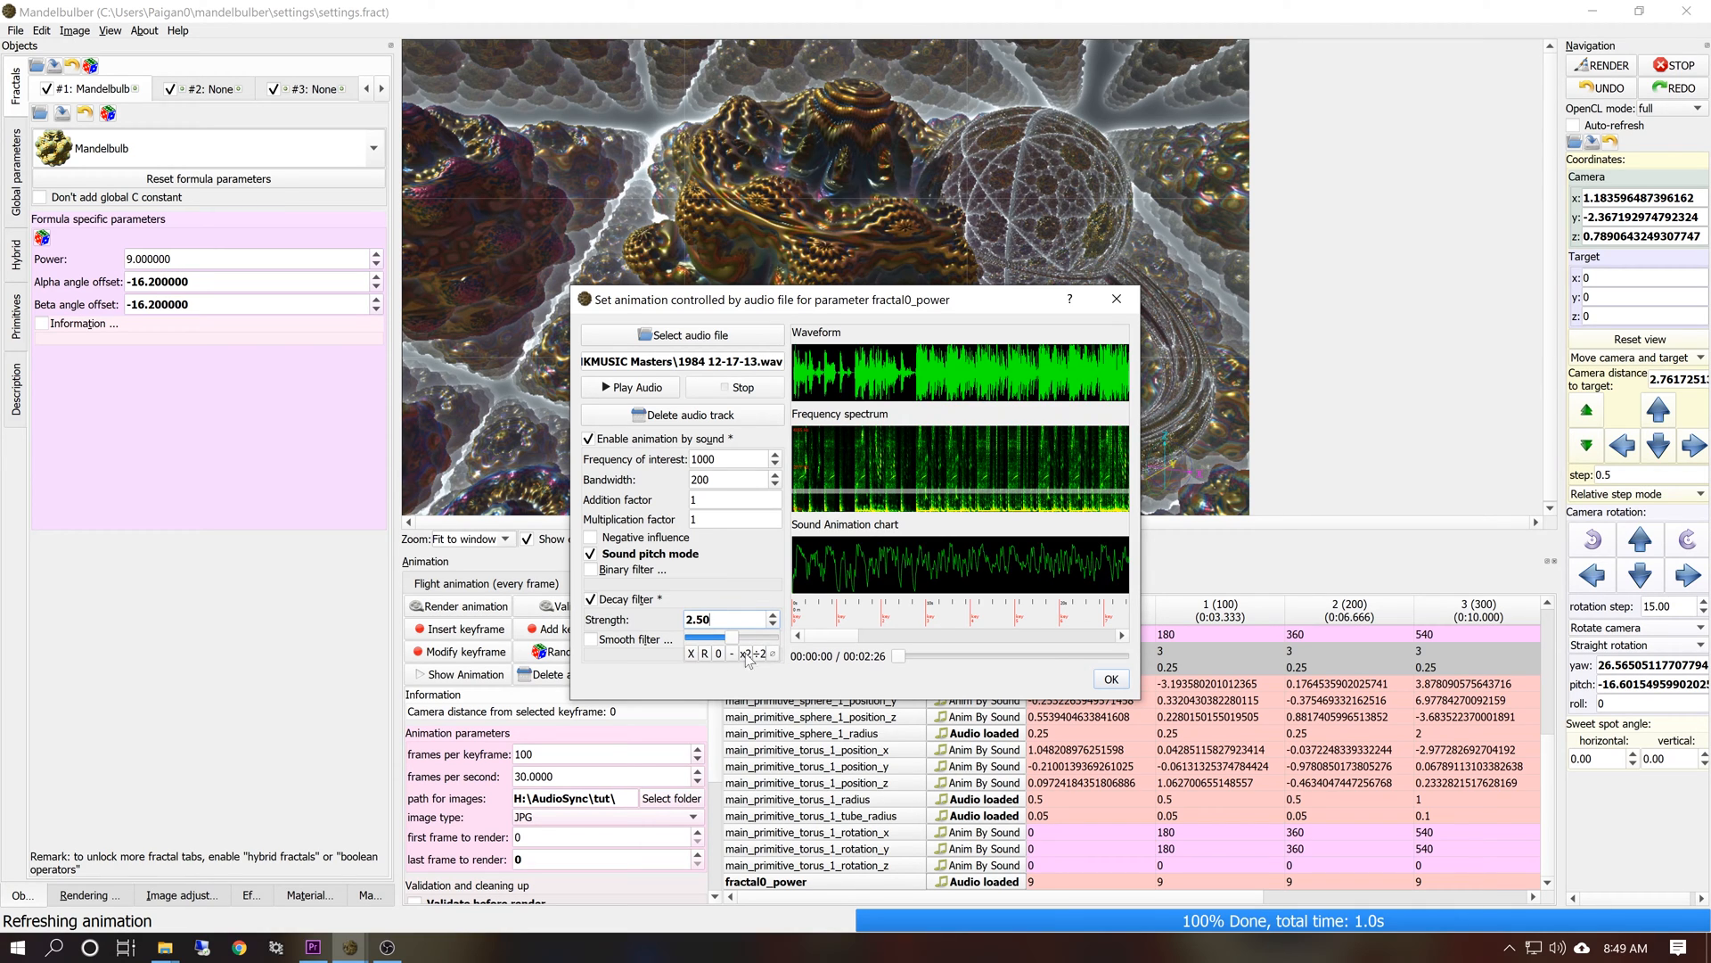
left_click(658, 639)
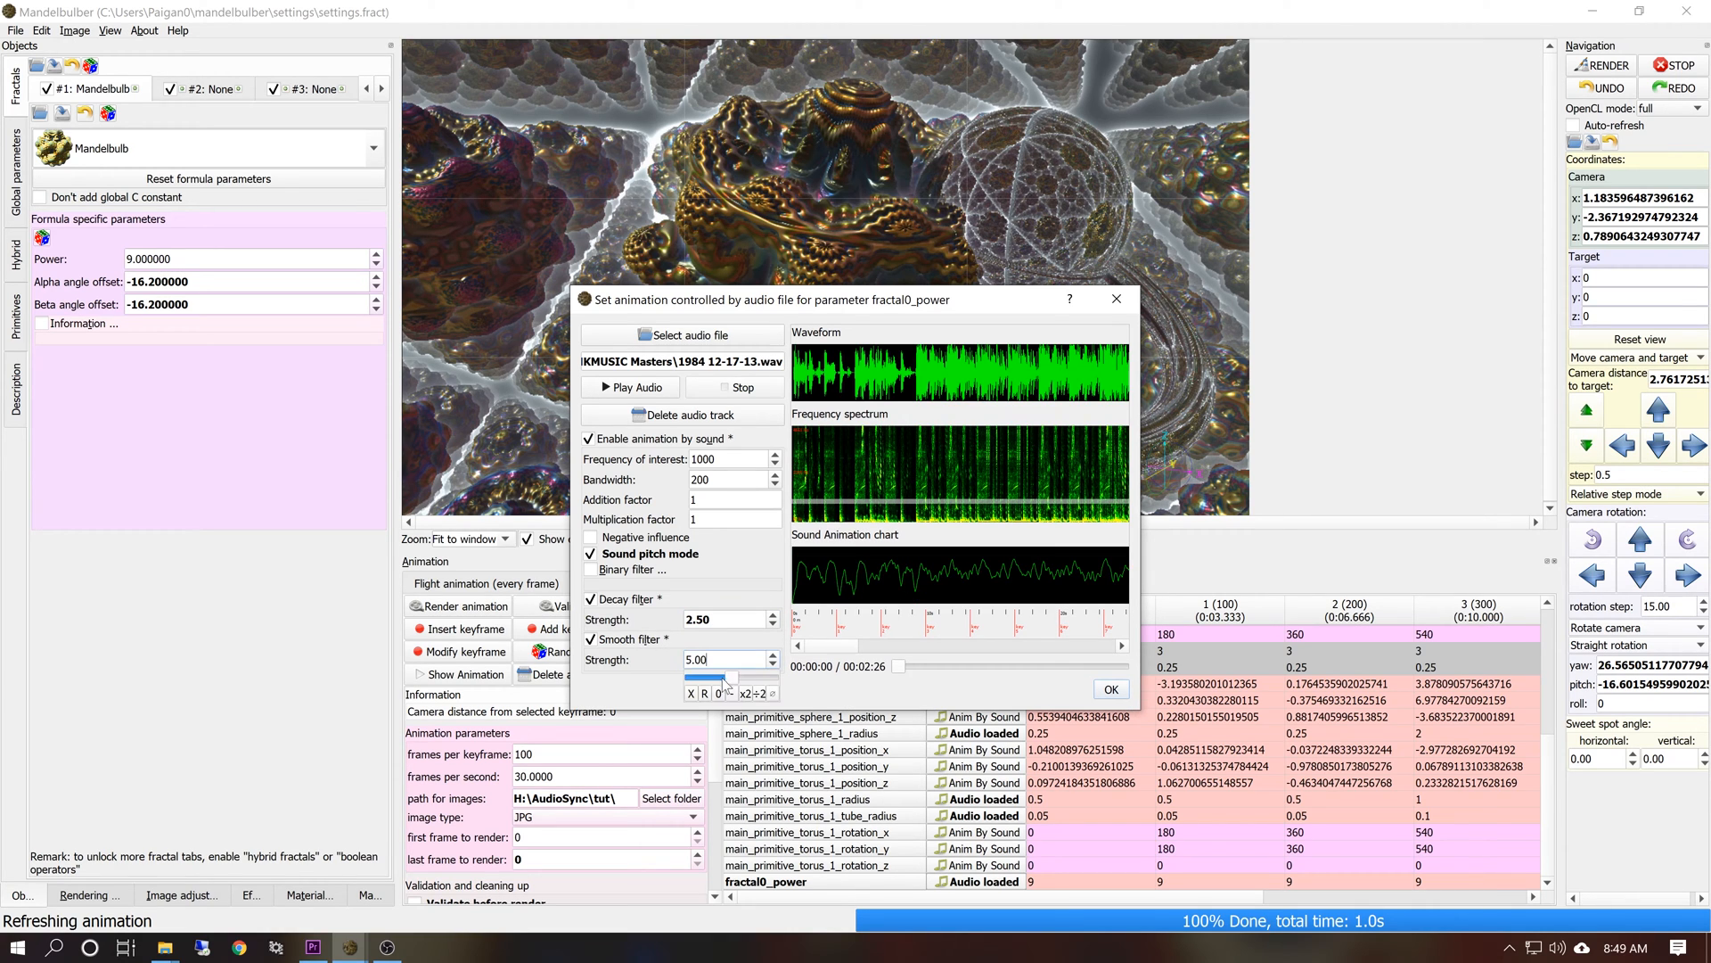
left_click(761, 693)
Double the decay and smooth filter strengths to 5.00 each
left_click(724, 620)
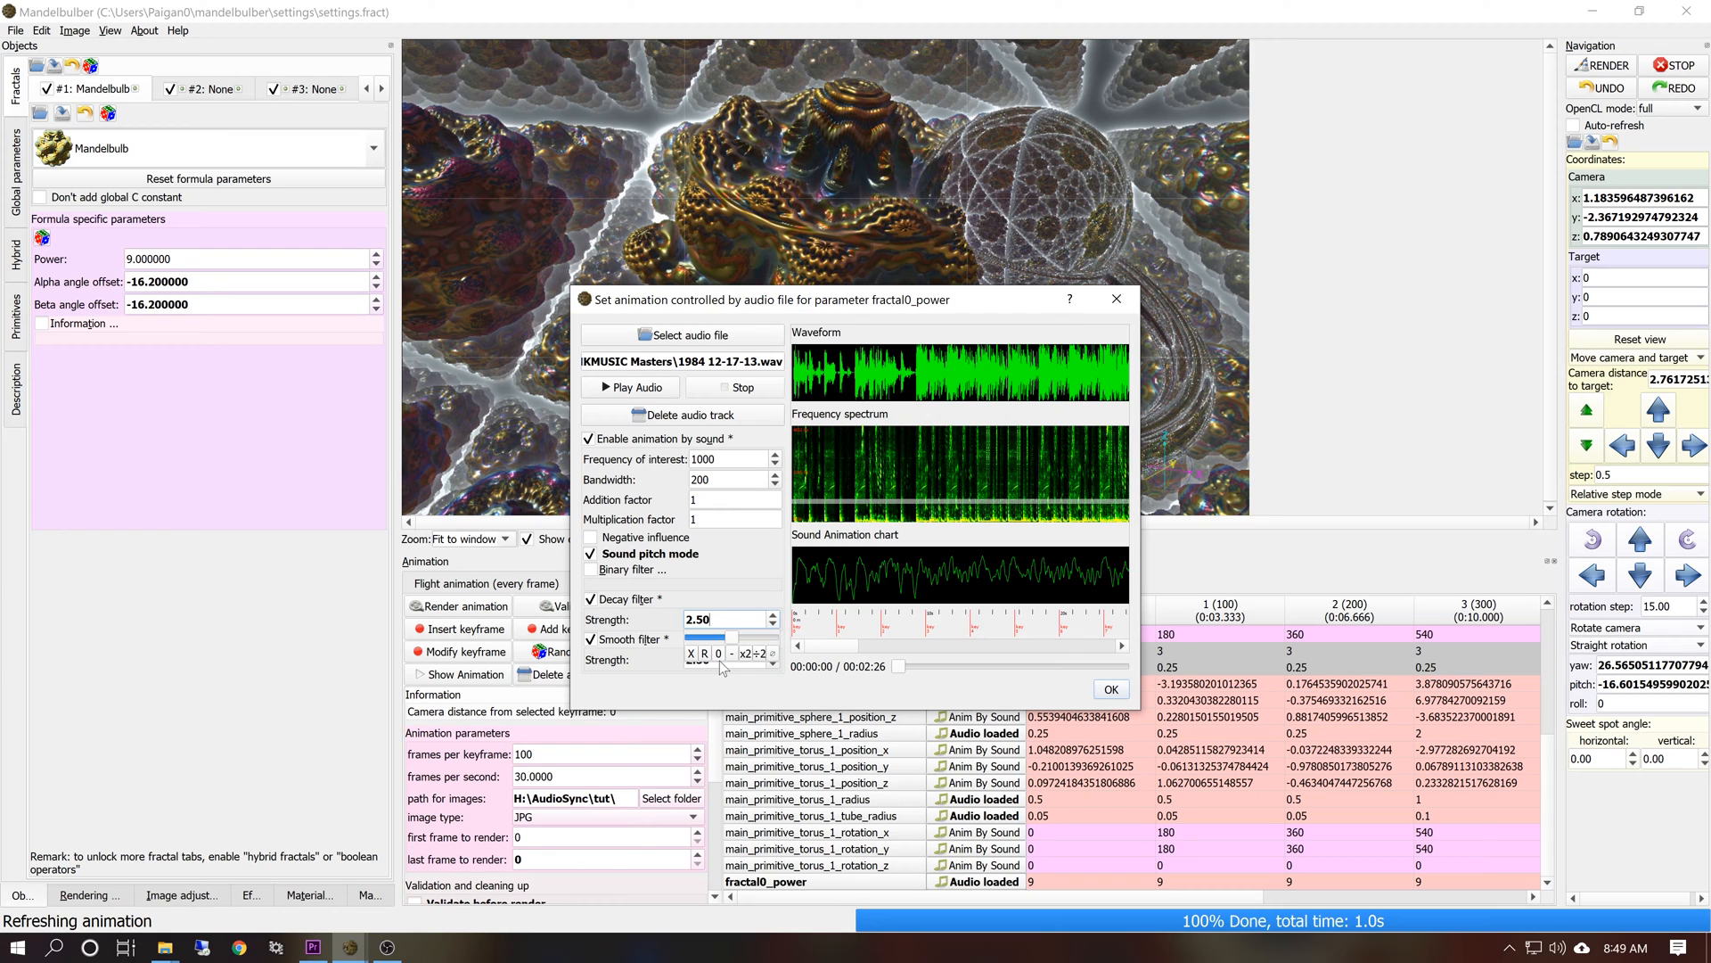
left_click(747, 654)
left_click(623, 655)
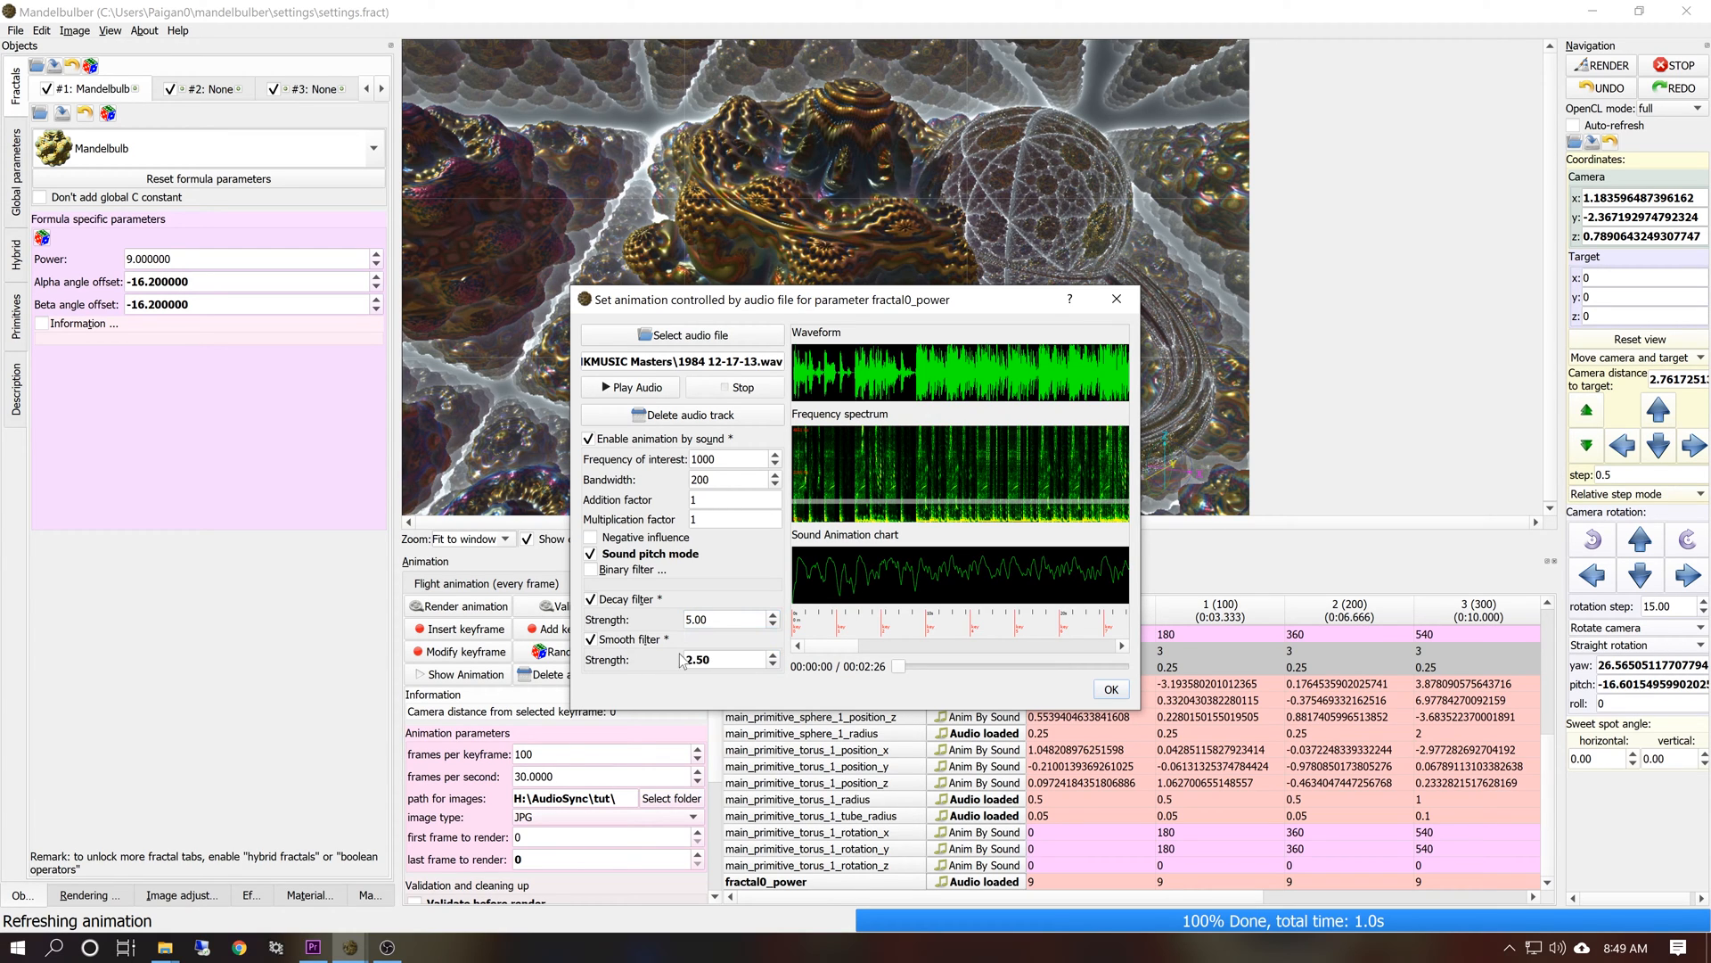
left_click(710, 659)
left_click(746, 694)
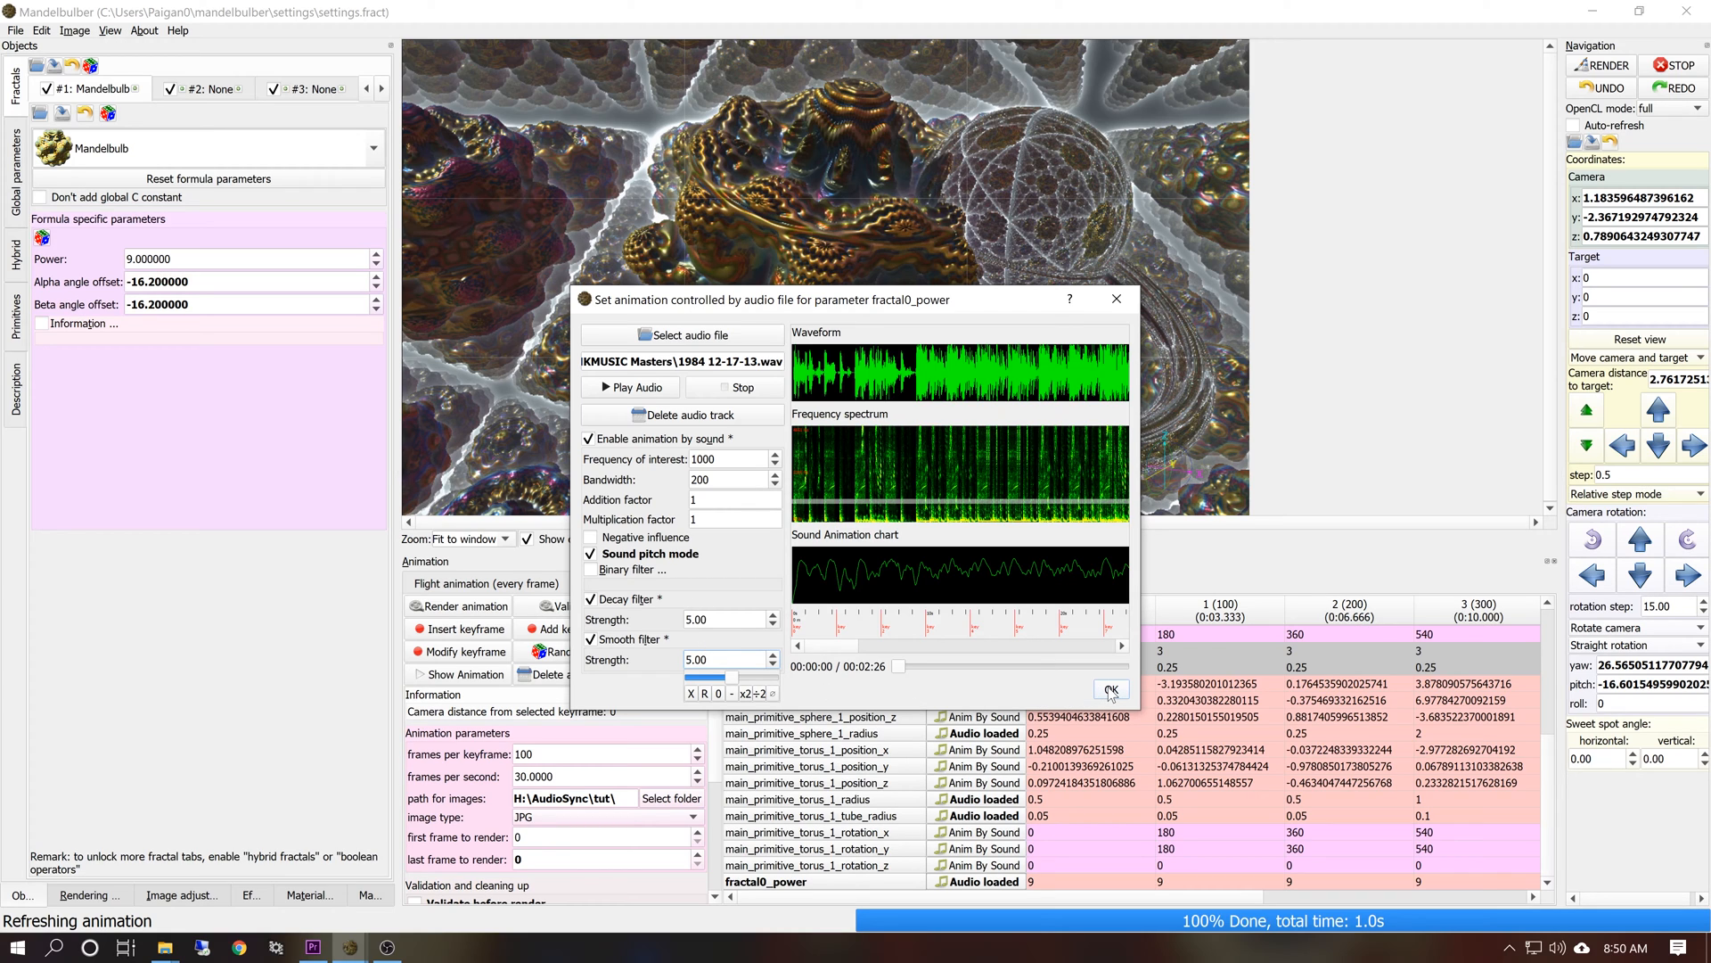
Set the power's sound addition factor to 0 and multiplication factor to 0.5, and accept the audio settings
left_click_drag(714, 500, 617, 491)
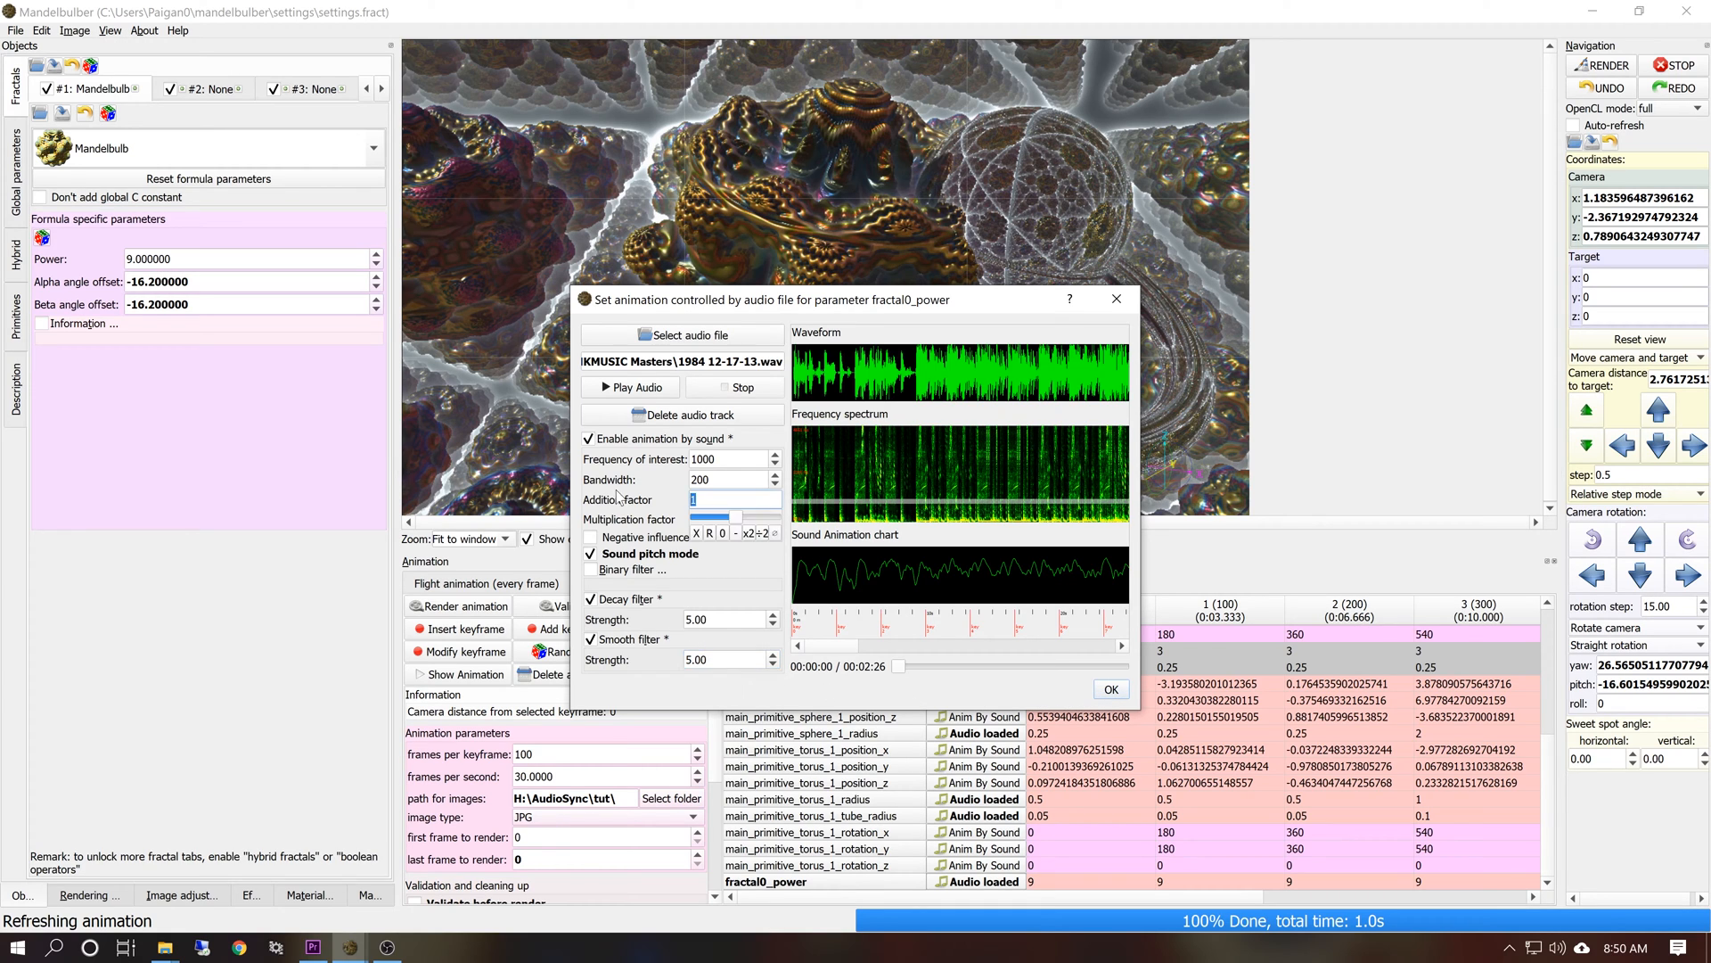
type("0")
left_click(651, 522)
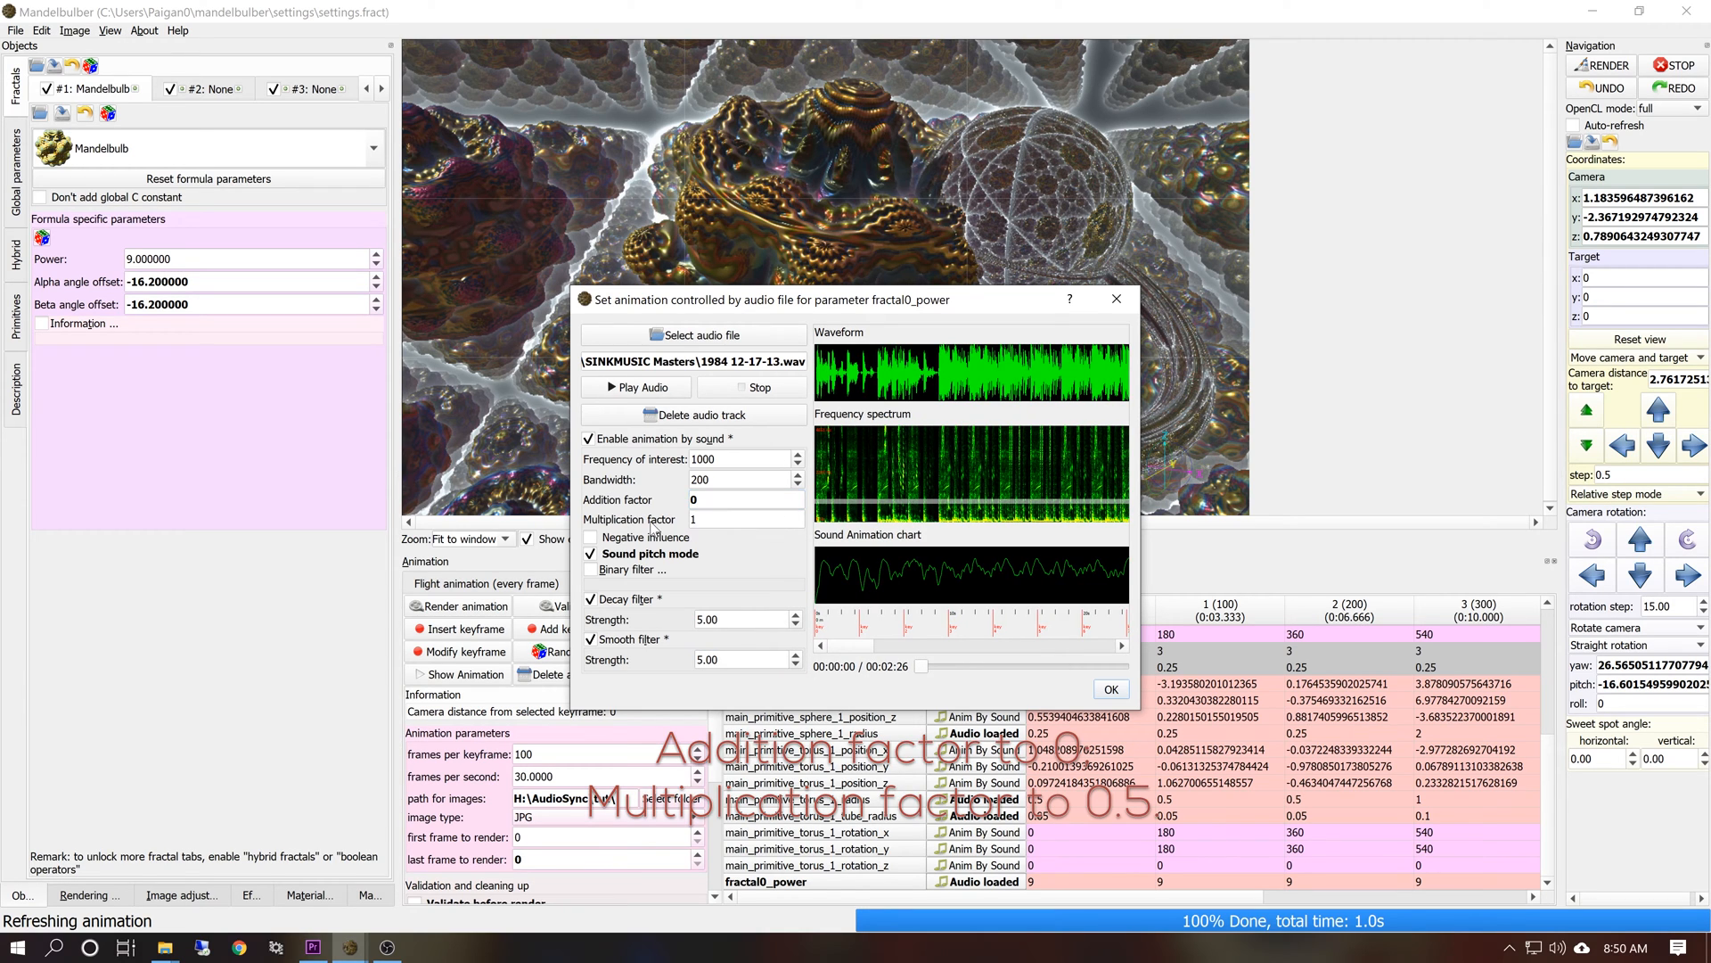
left_click(710, 519)
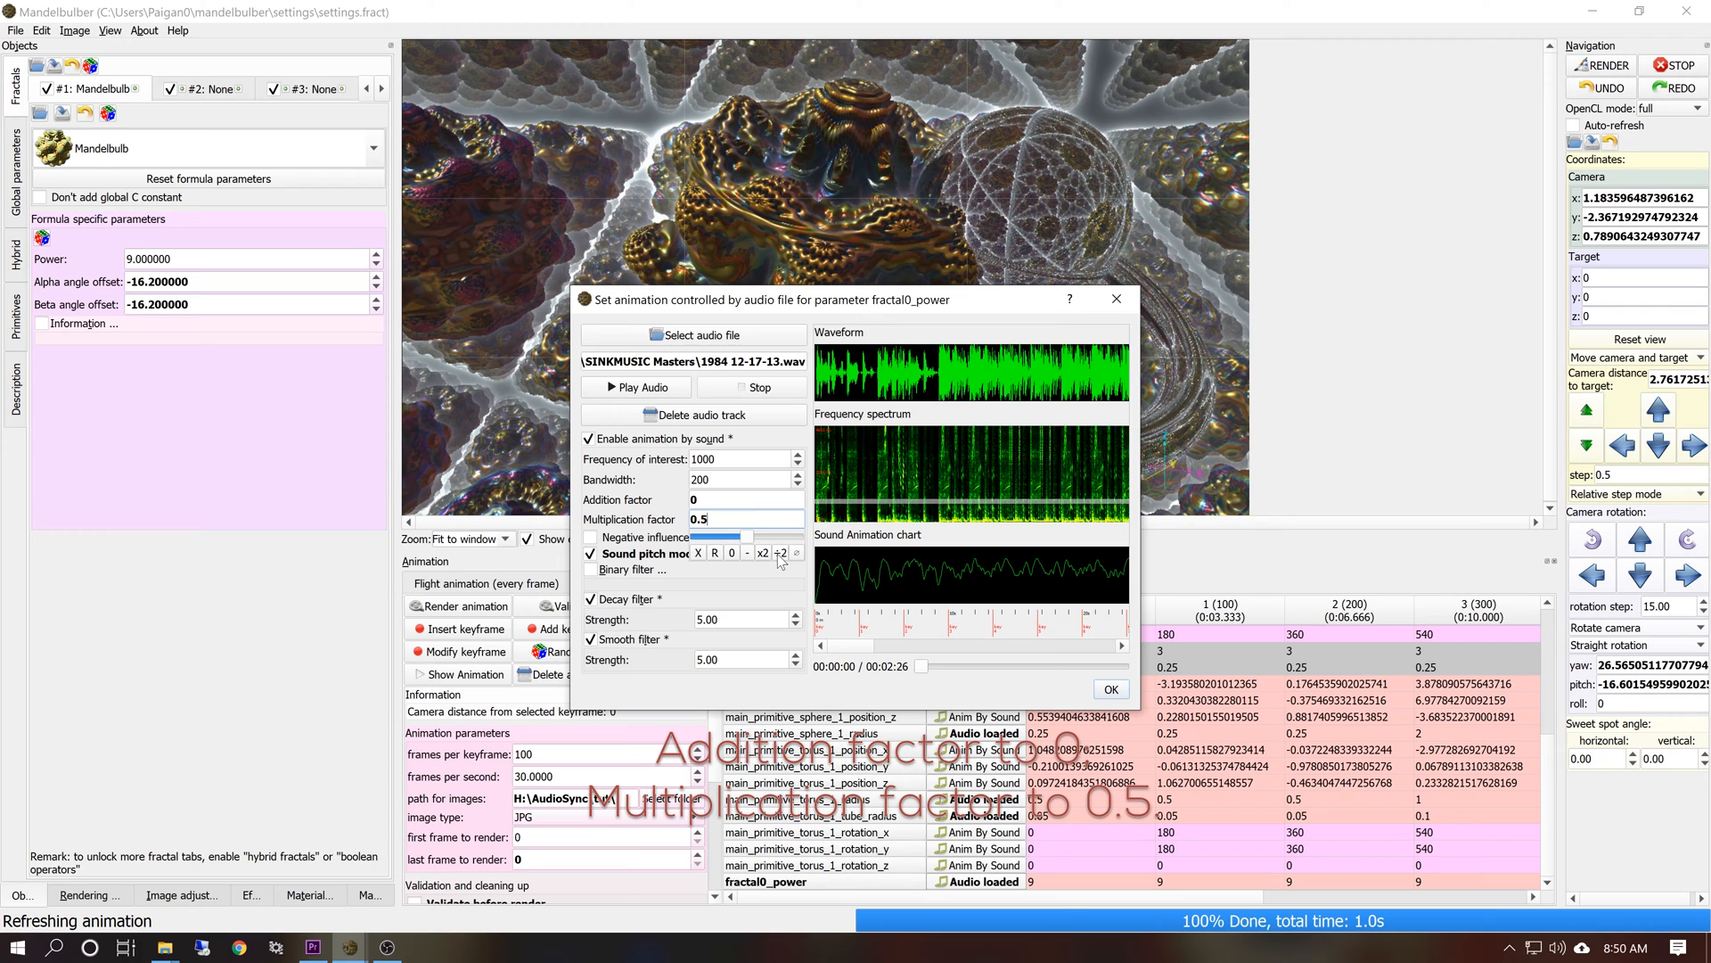
left_click(1128, 694)
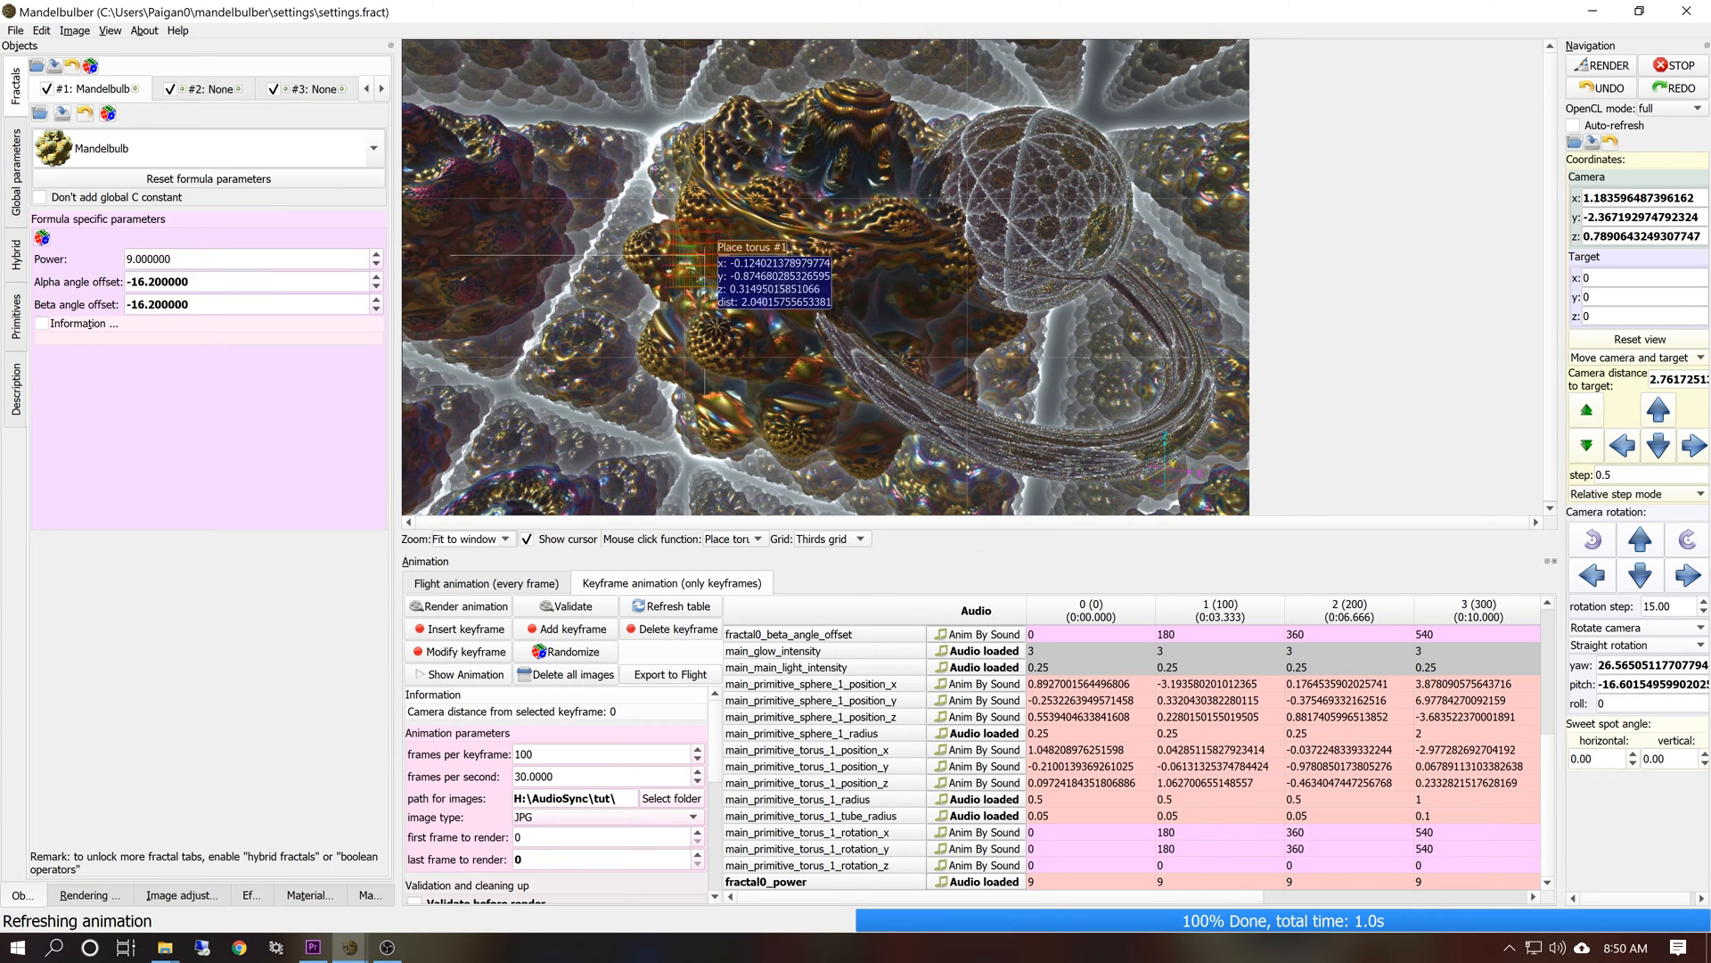
Render the keyframe animation with the audio-driven fractal power
left_click(462, 607)
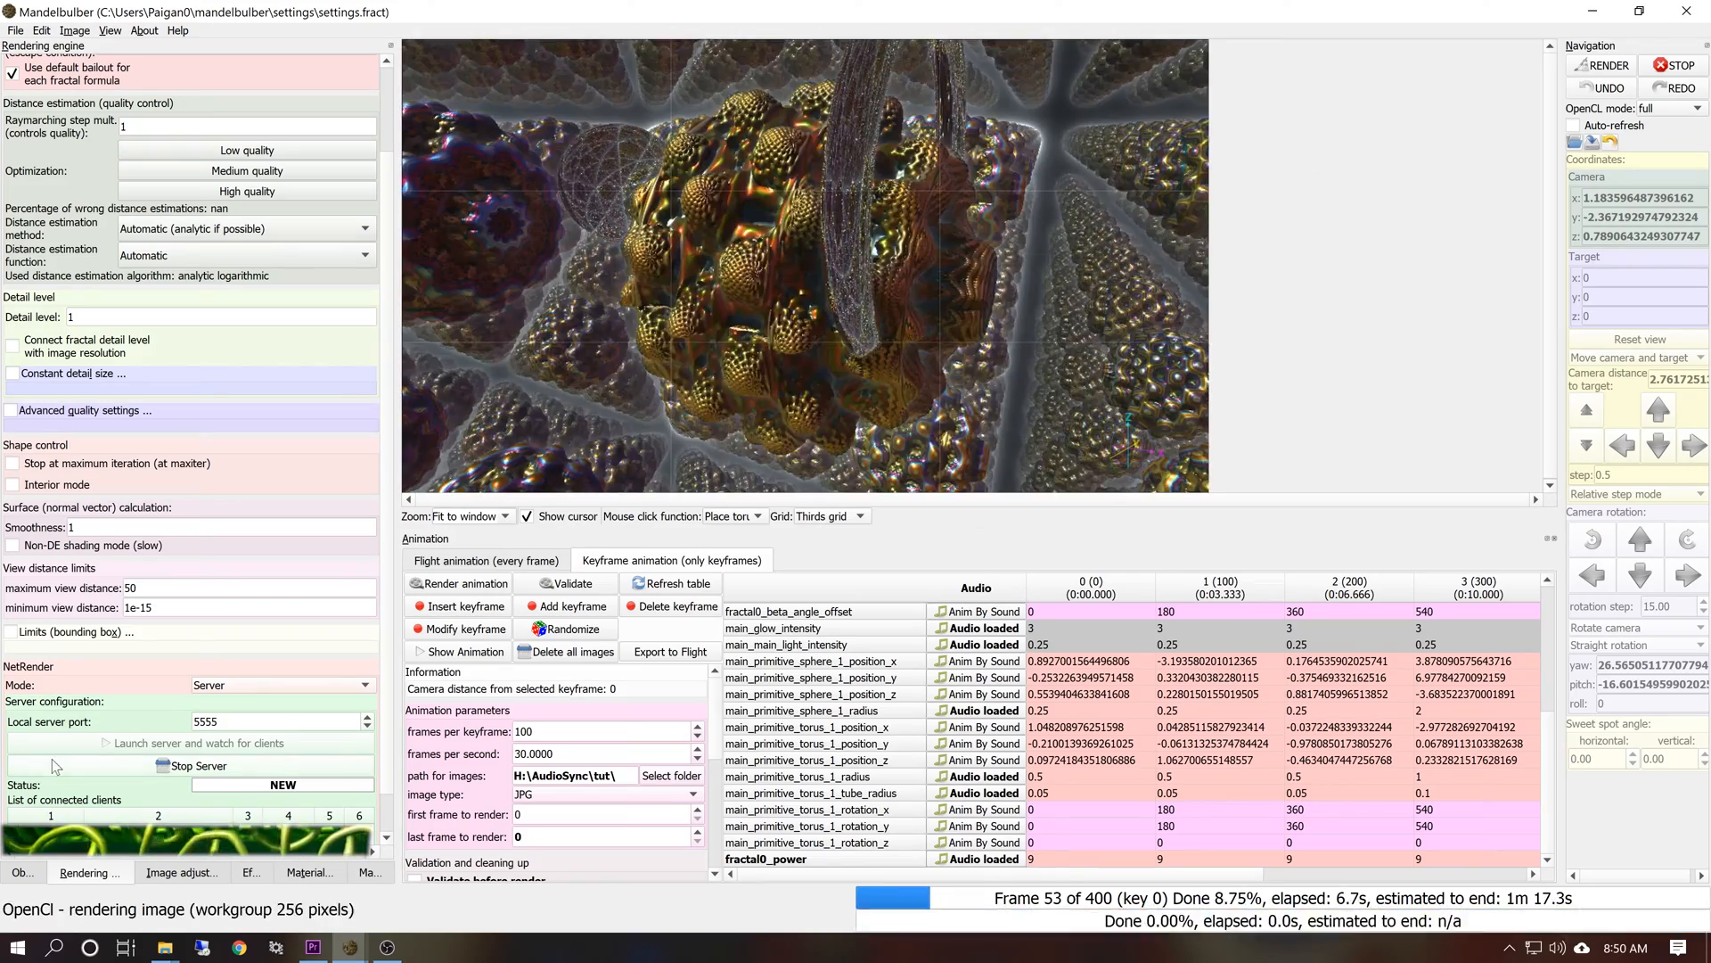
left_click(19, 872)
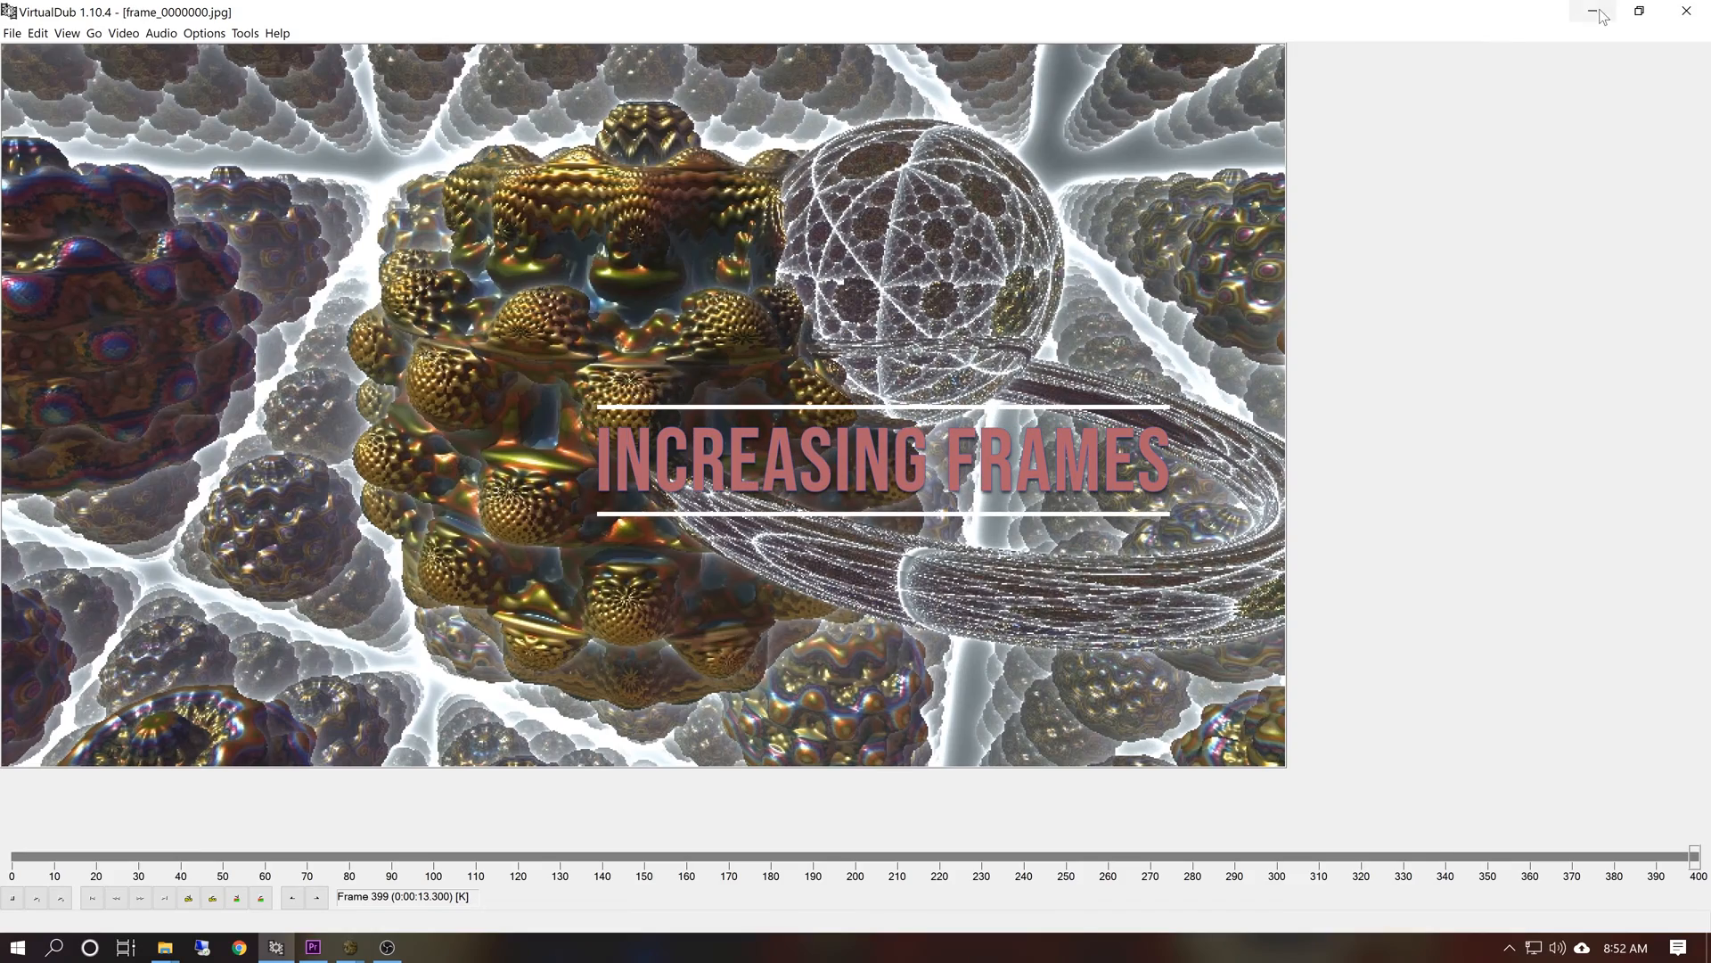
Switch back to Mandelbulber, set frames per keyframe to 400, and launch the NetRender server to watch for clients
left_click(1596, 14)
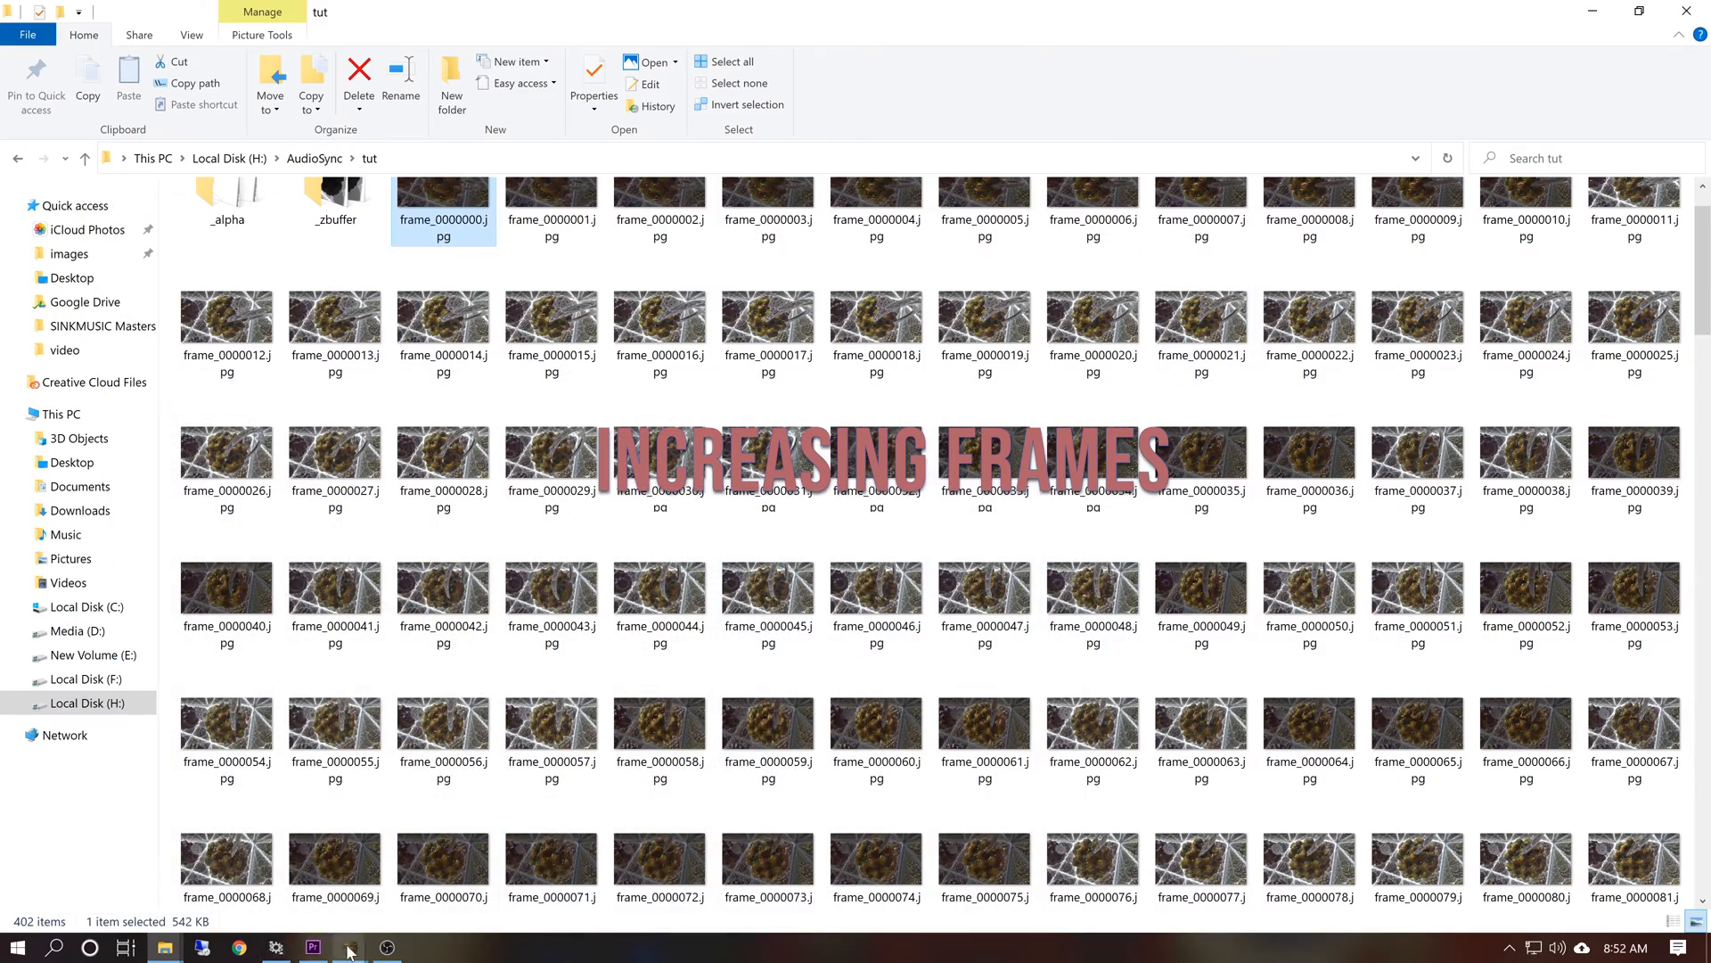
mouse_move(368, 936)
left_click(372, 891)
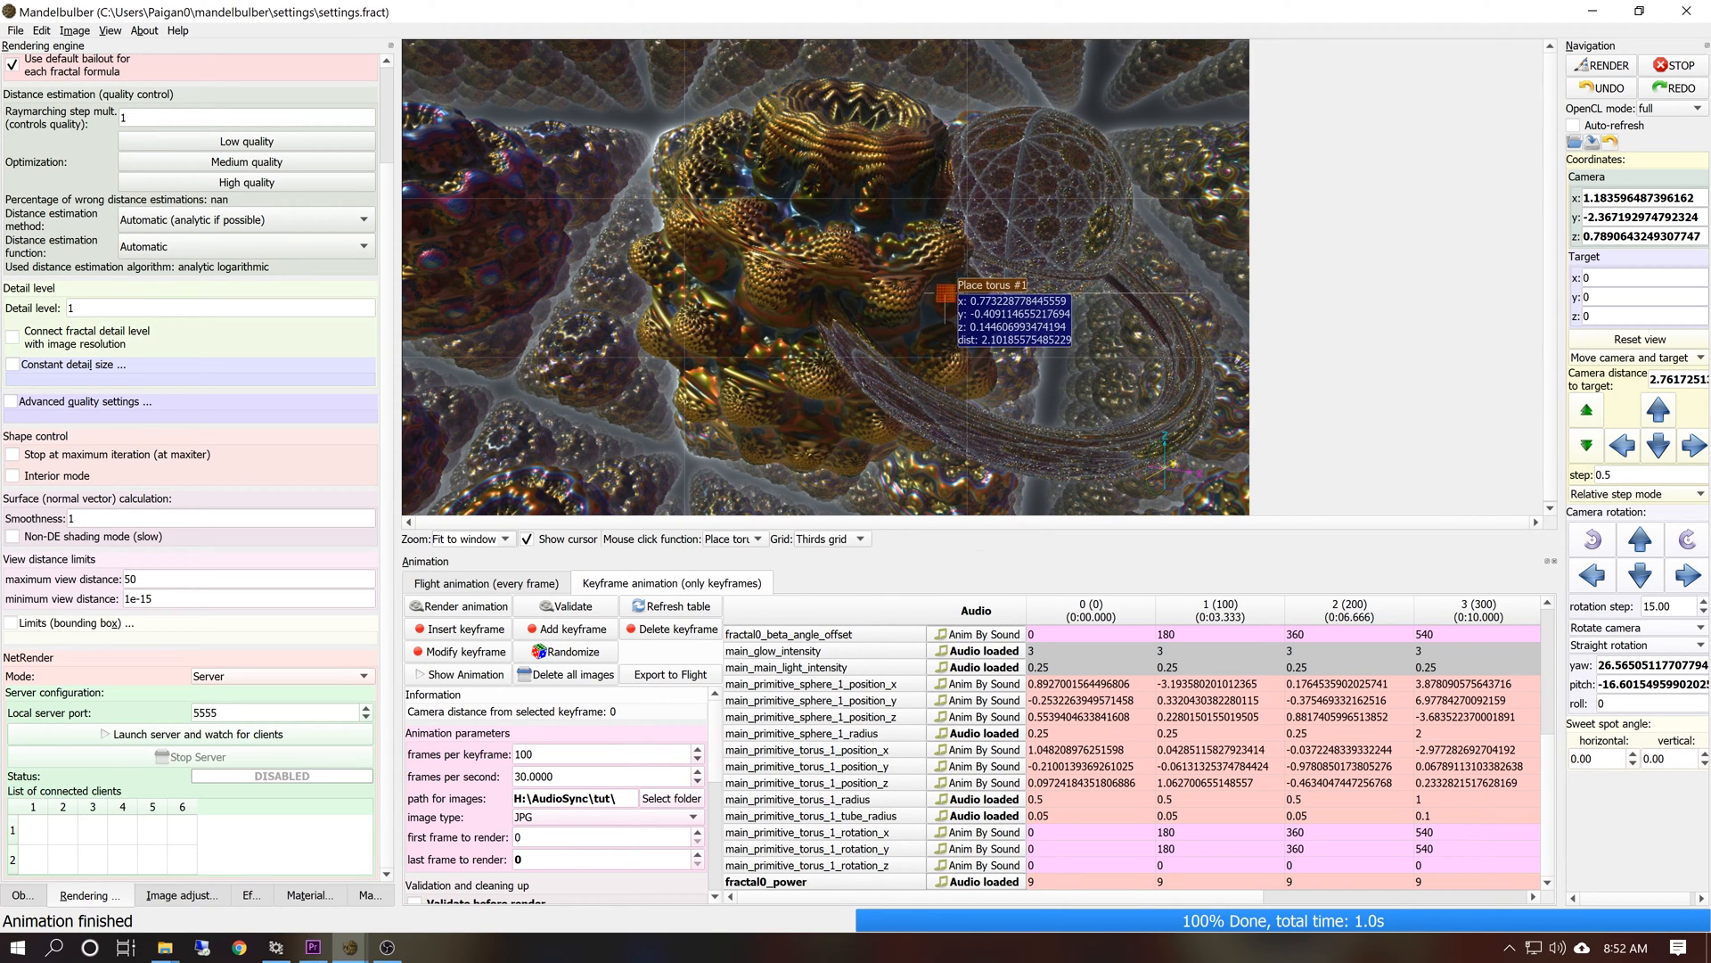
left_click(544, 754)
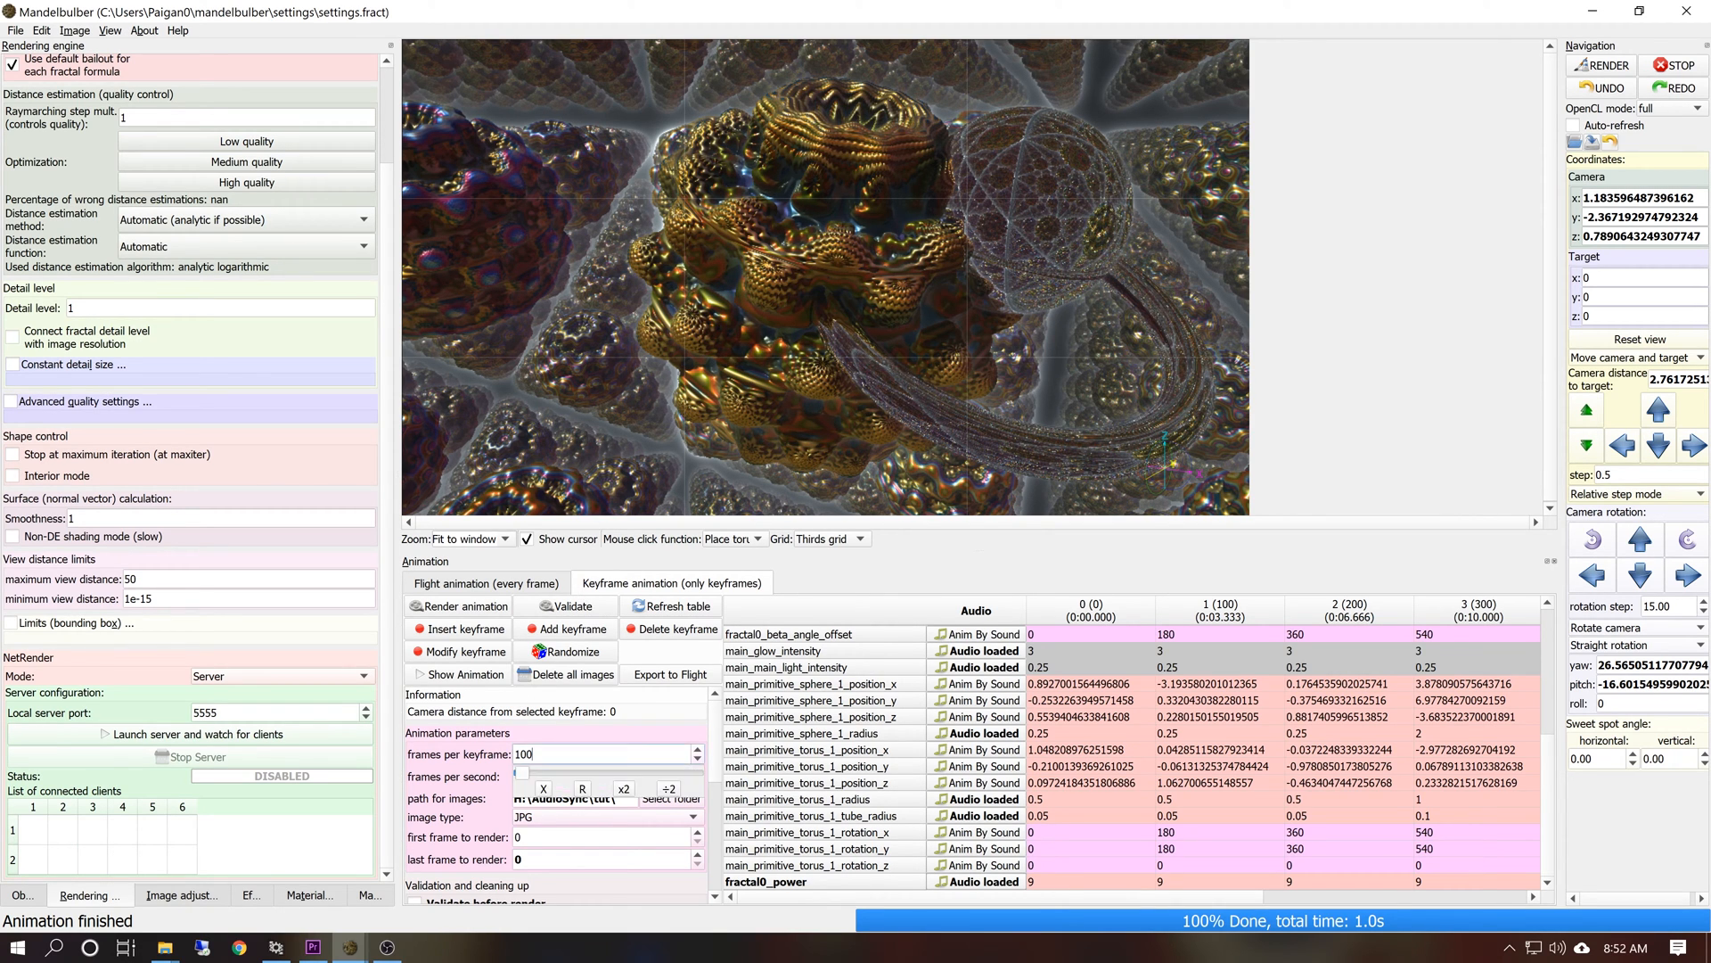
left_click(624, 789)
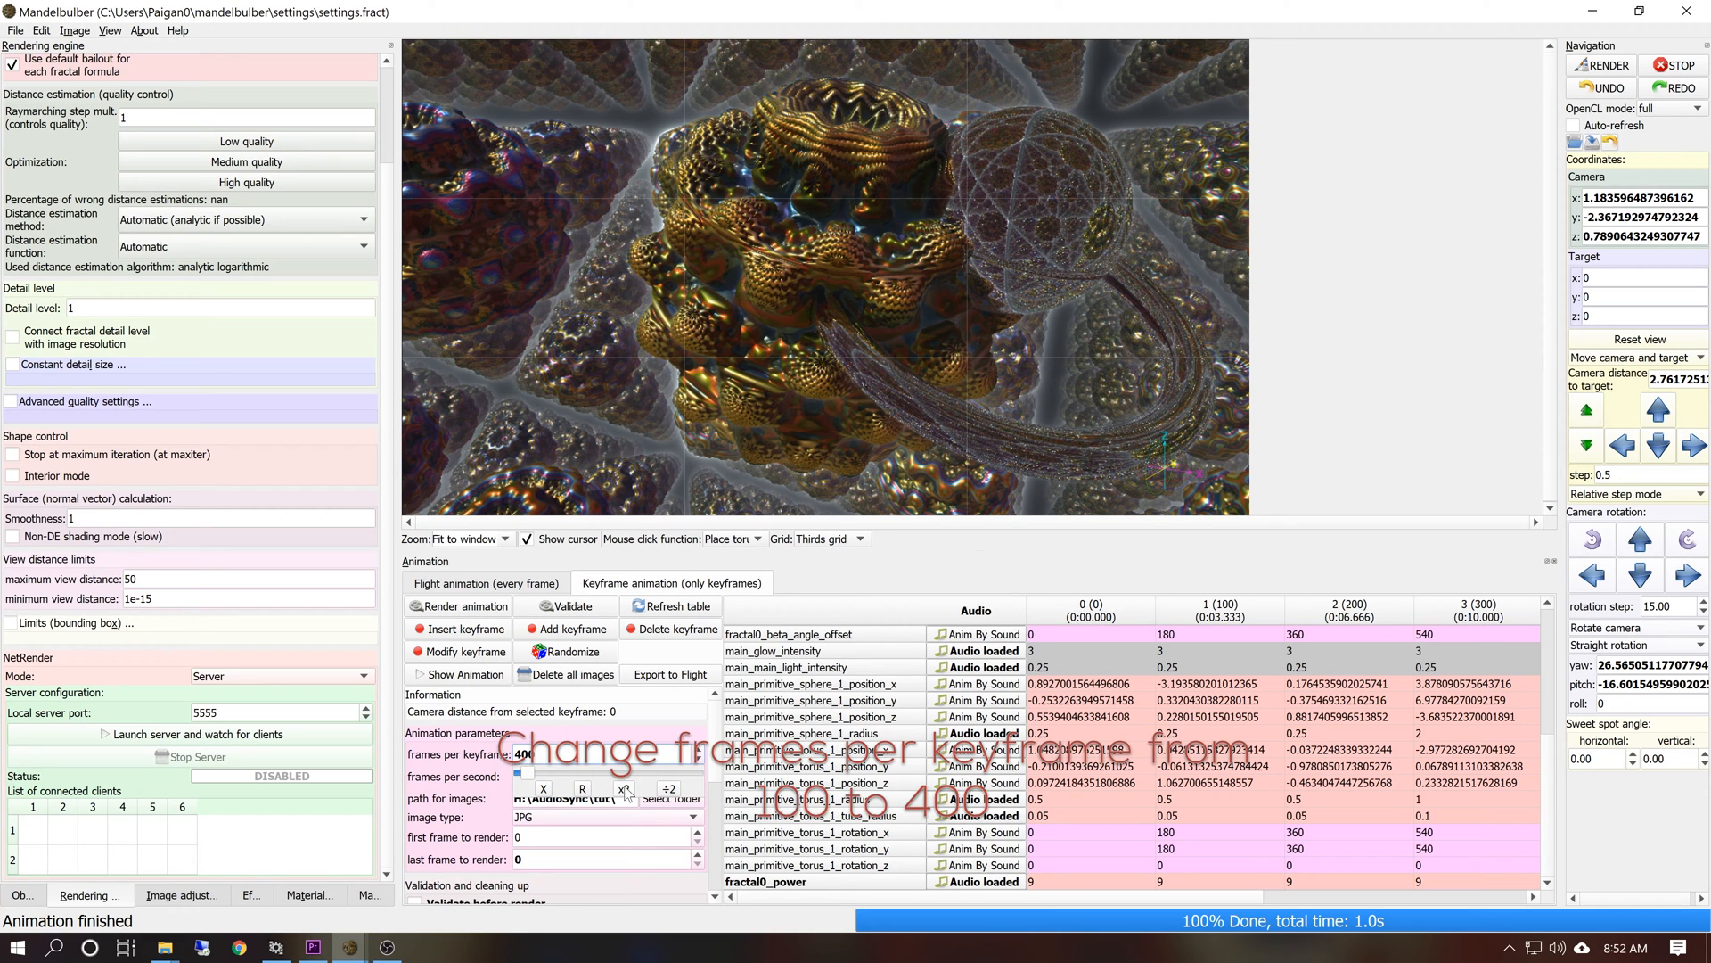
left_click(431, 733)
left_click(140, 735)
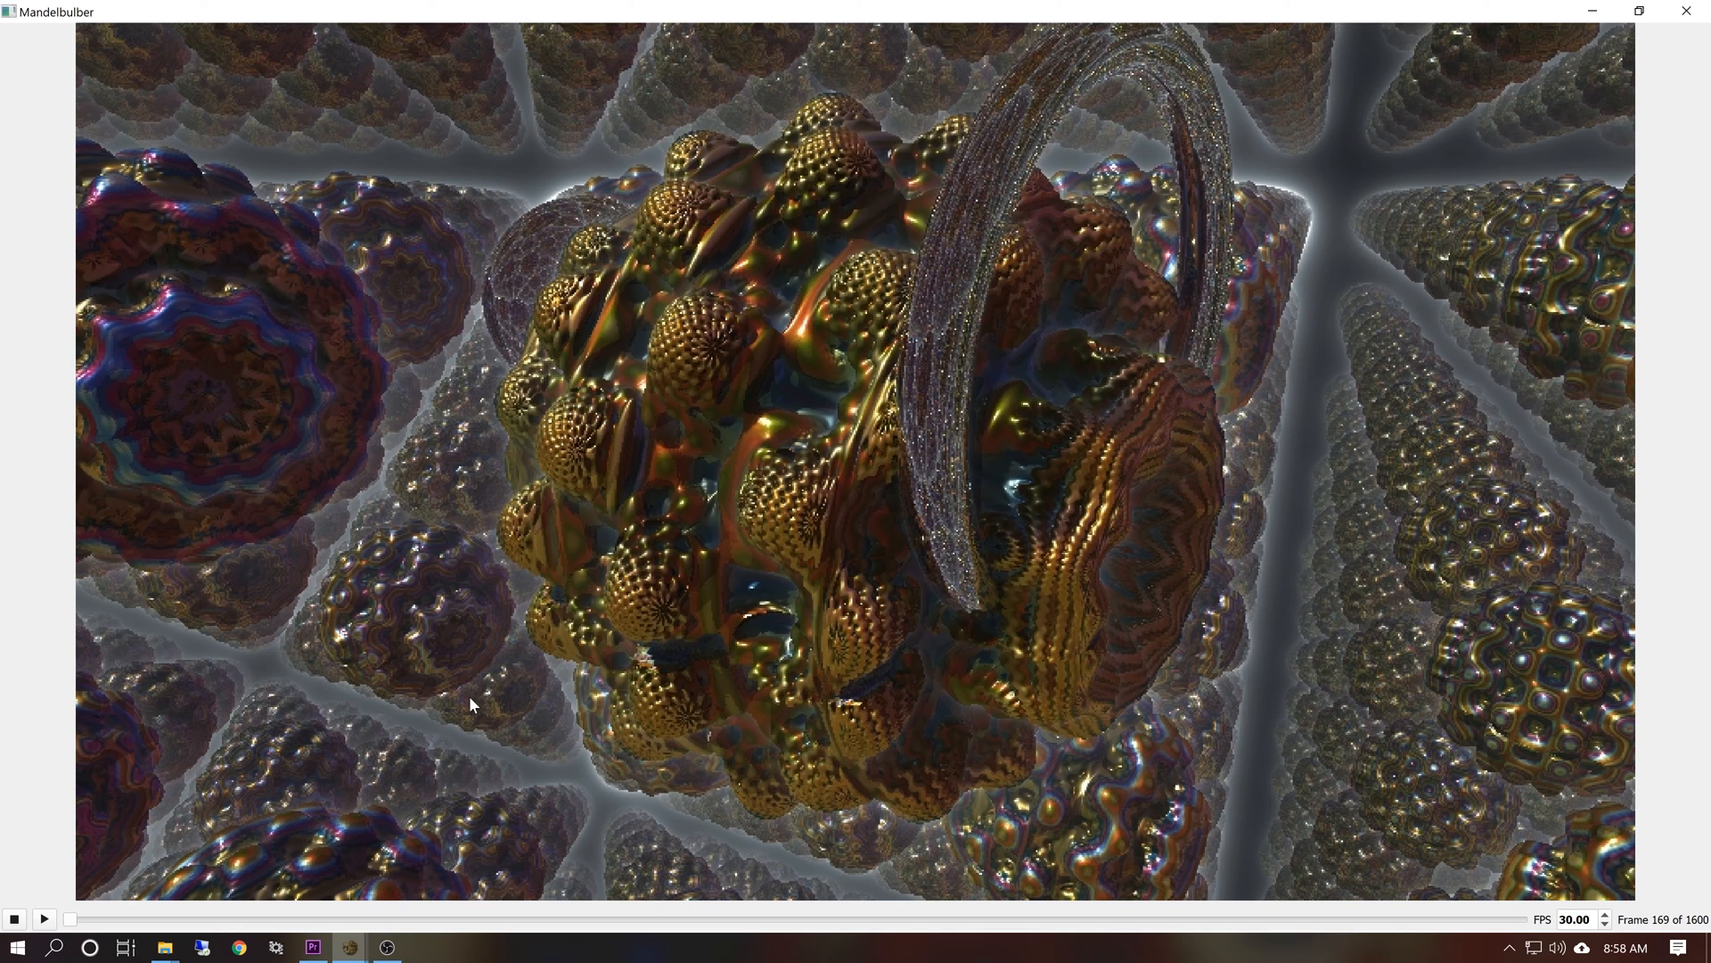
Play the 1600-frame rendered animation in the viewer at 30 FPS
left_click(43, 919)
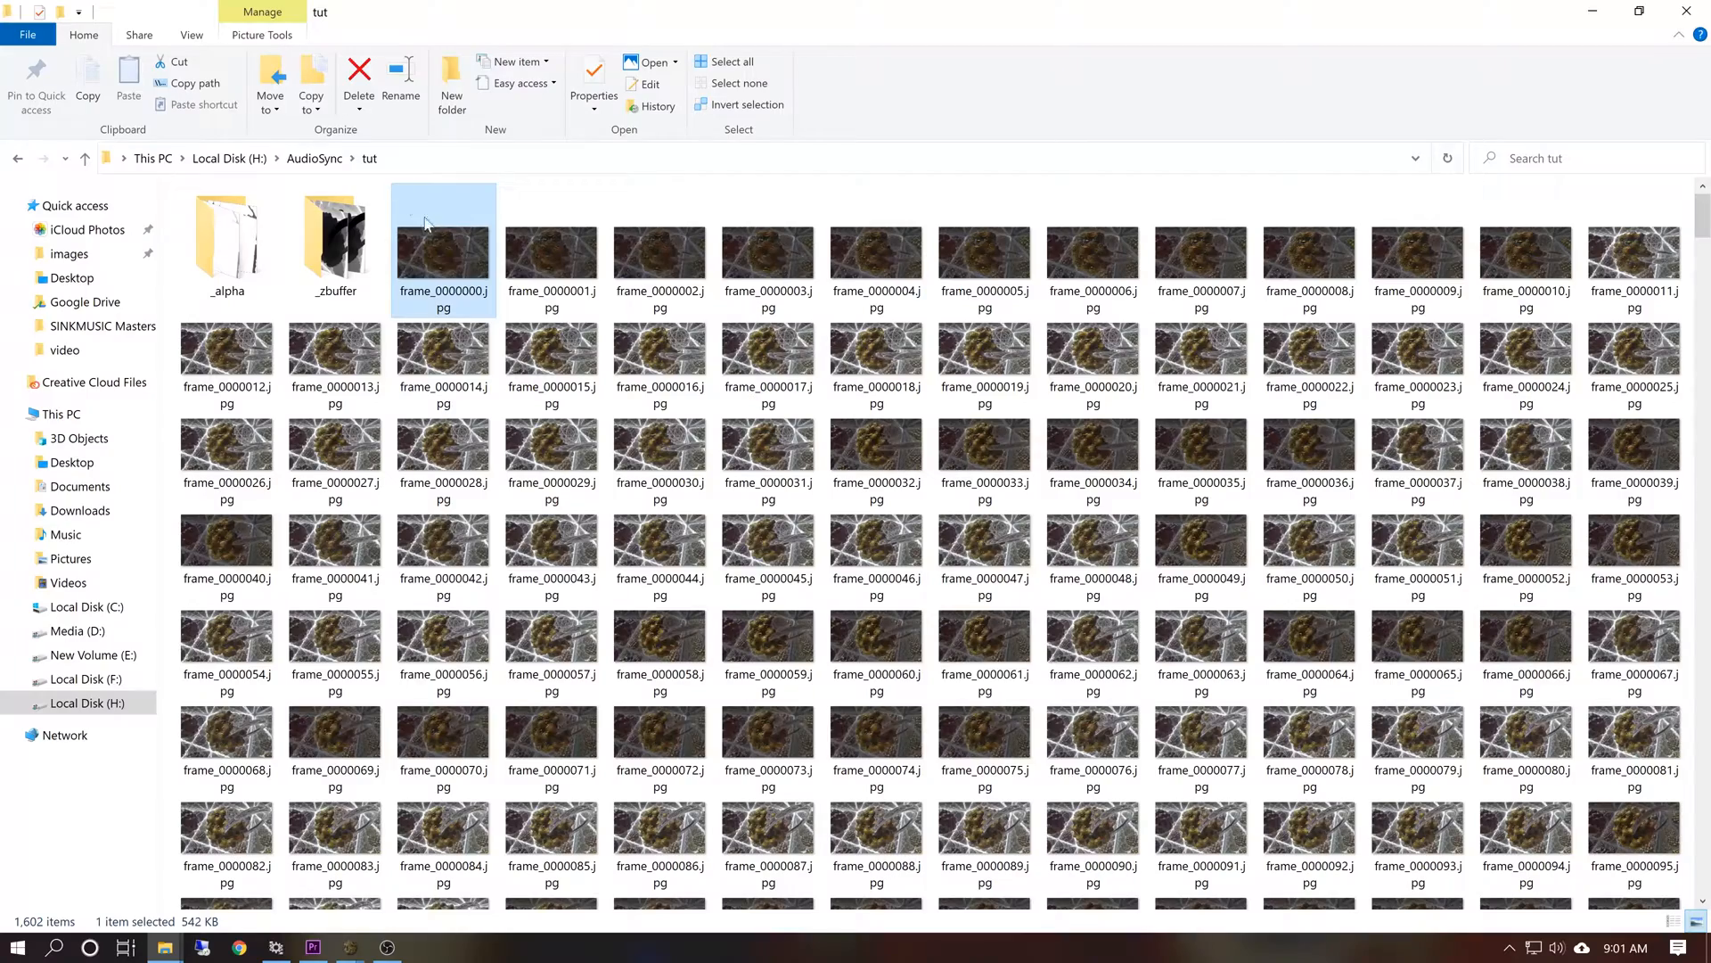
Load the tut sequence starting at frame_0000000.jpg into VirtualDub and use 1984 12-17-13.wav as its audio
left_click_drag(425, 222, 327, 655)
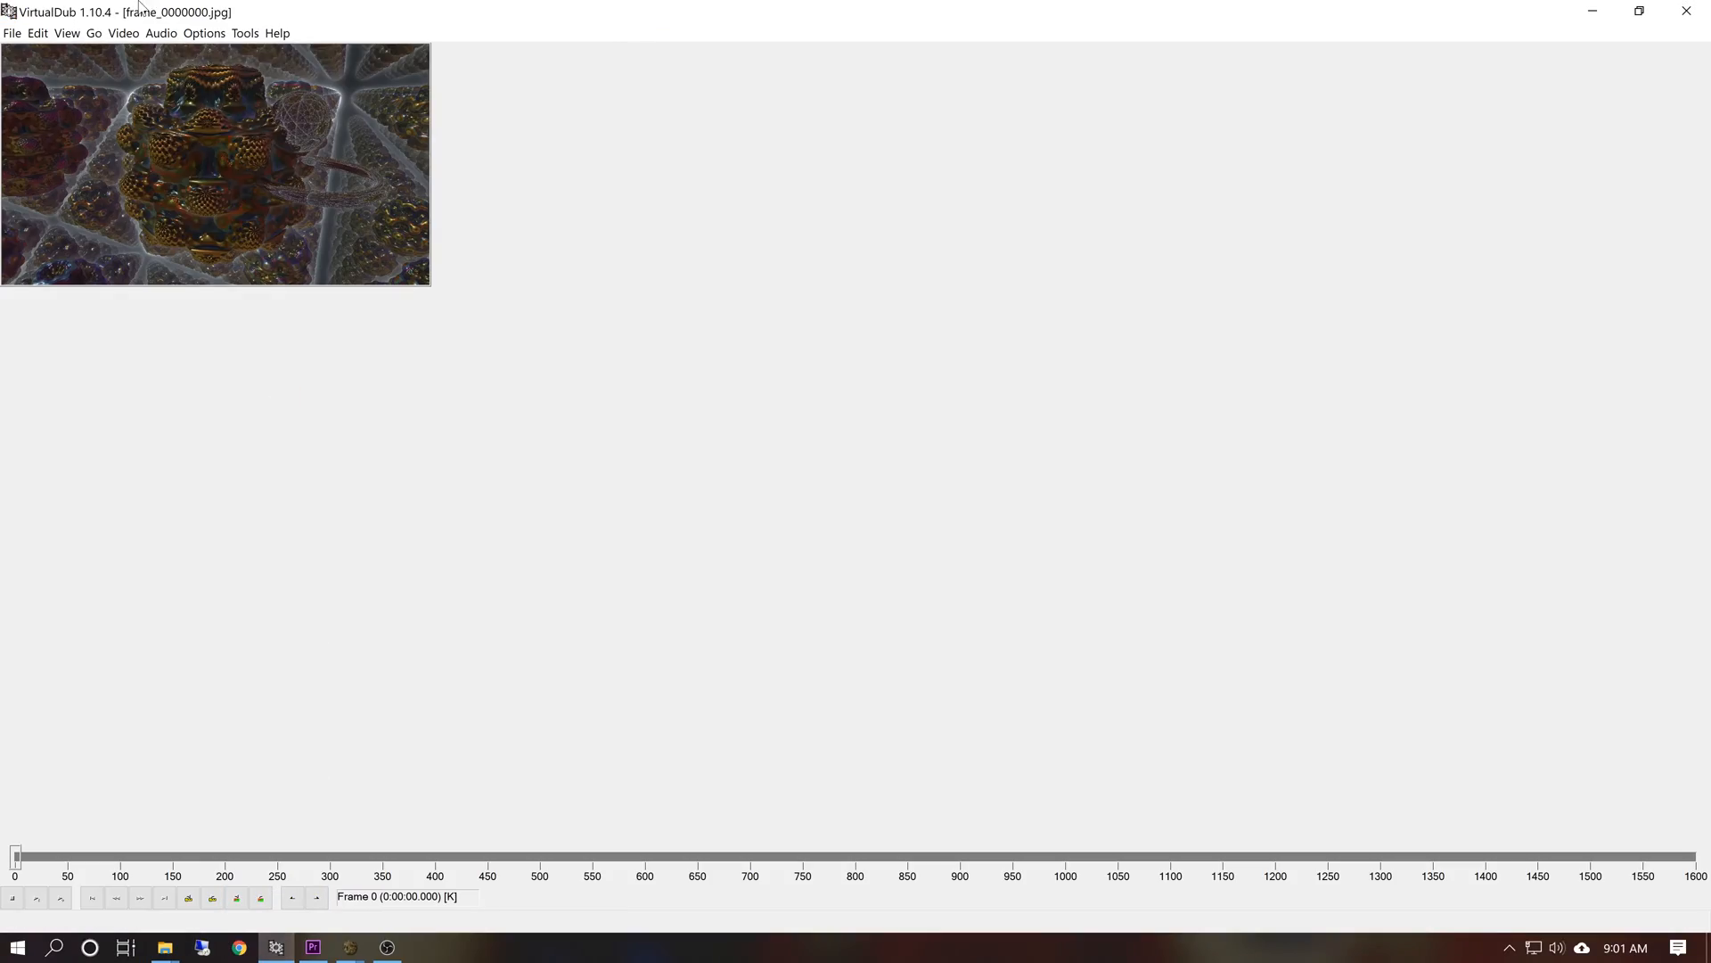
left_click(161, 33)
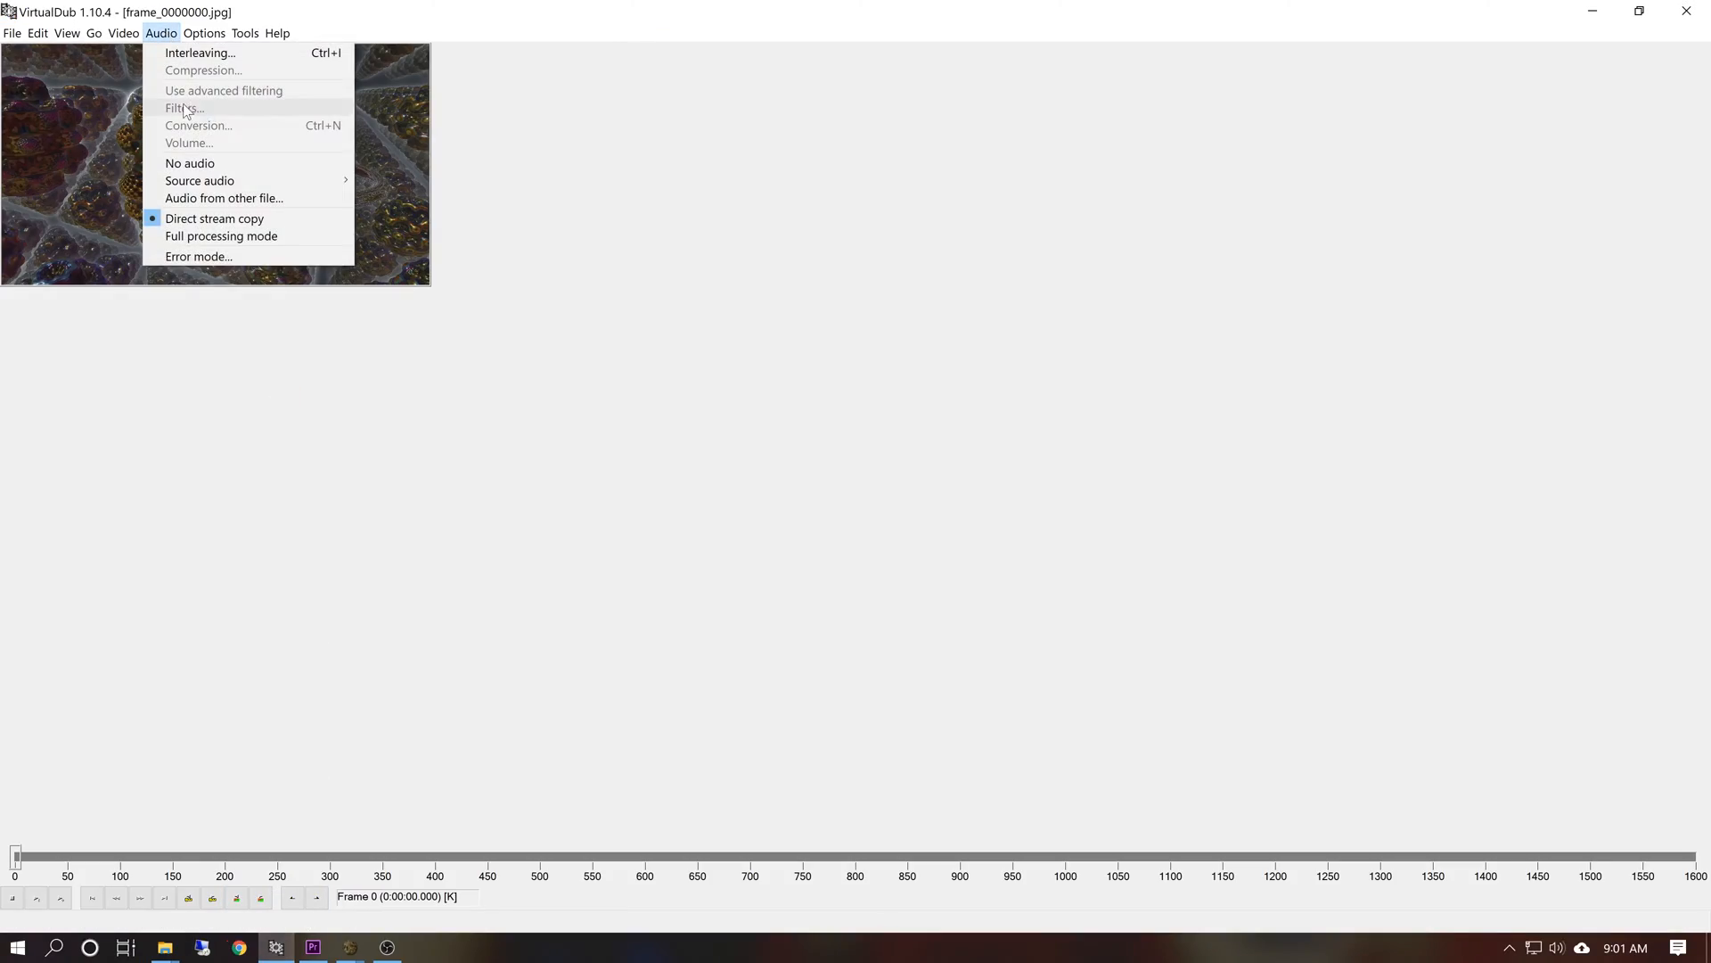
left_click(214, 198)
double_click(284, 149)
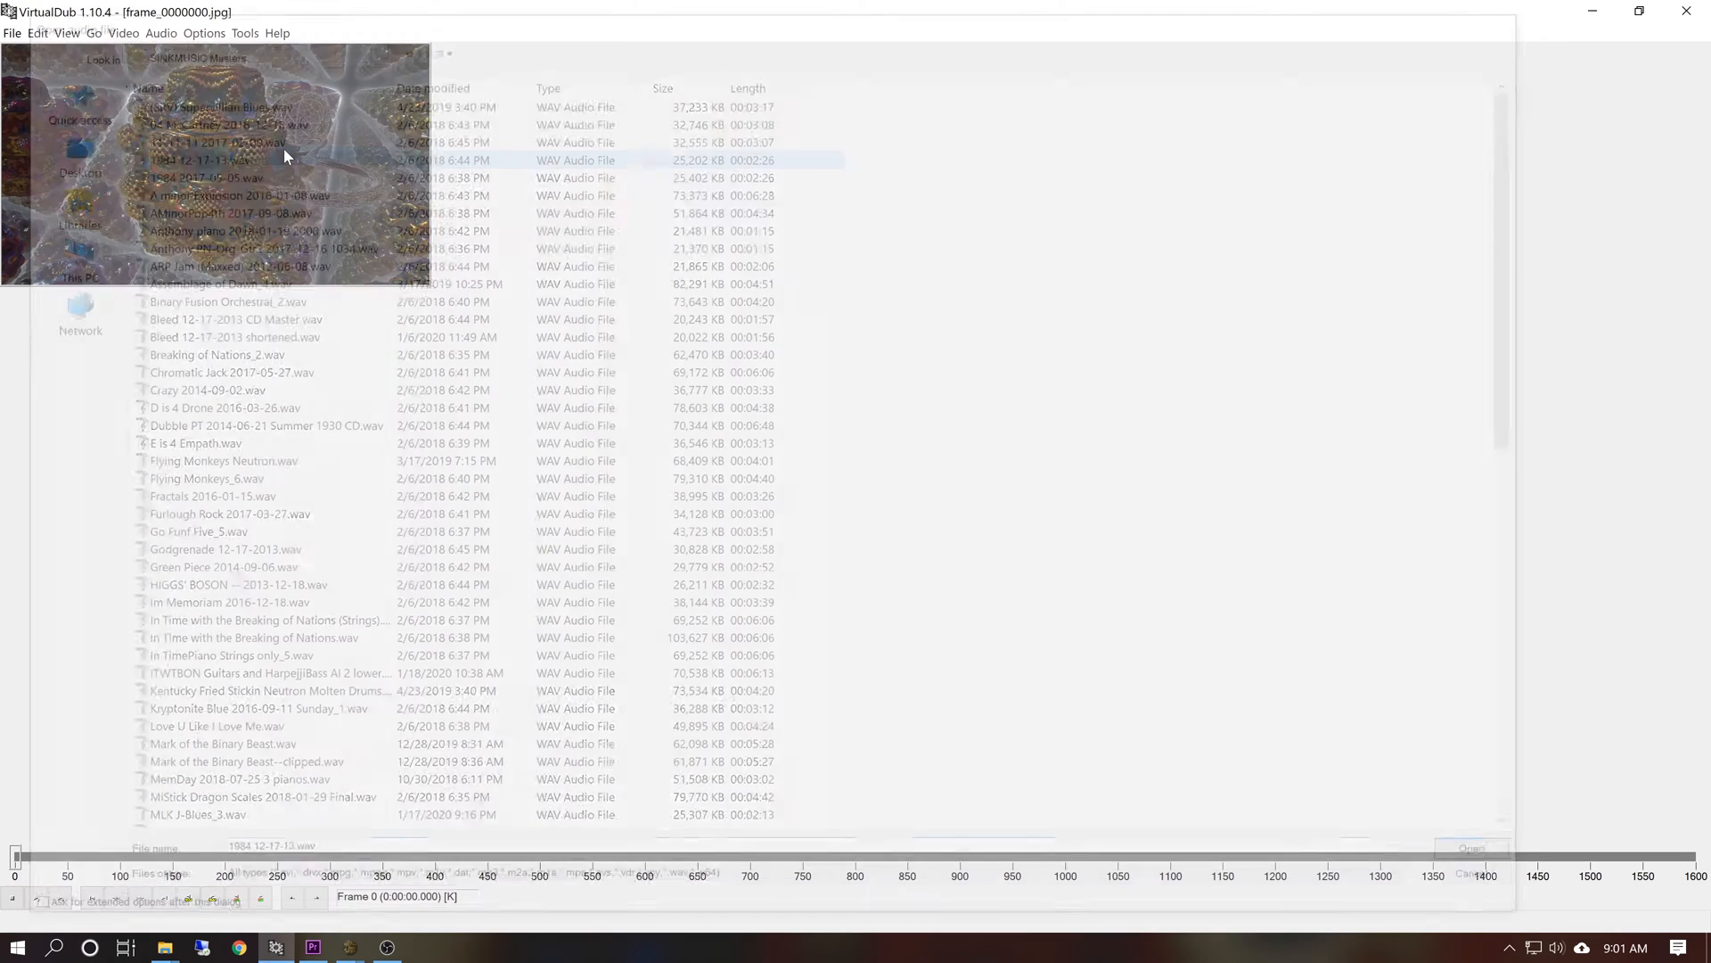
Enlarge the video preview to 300% and play the sequence with its audio
right_click(312, 165)
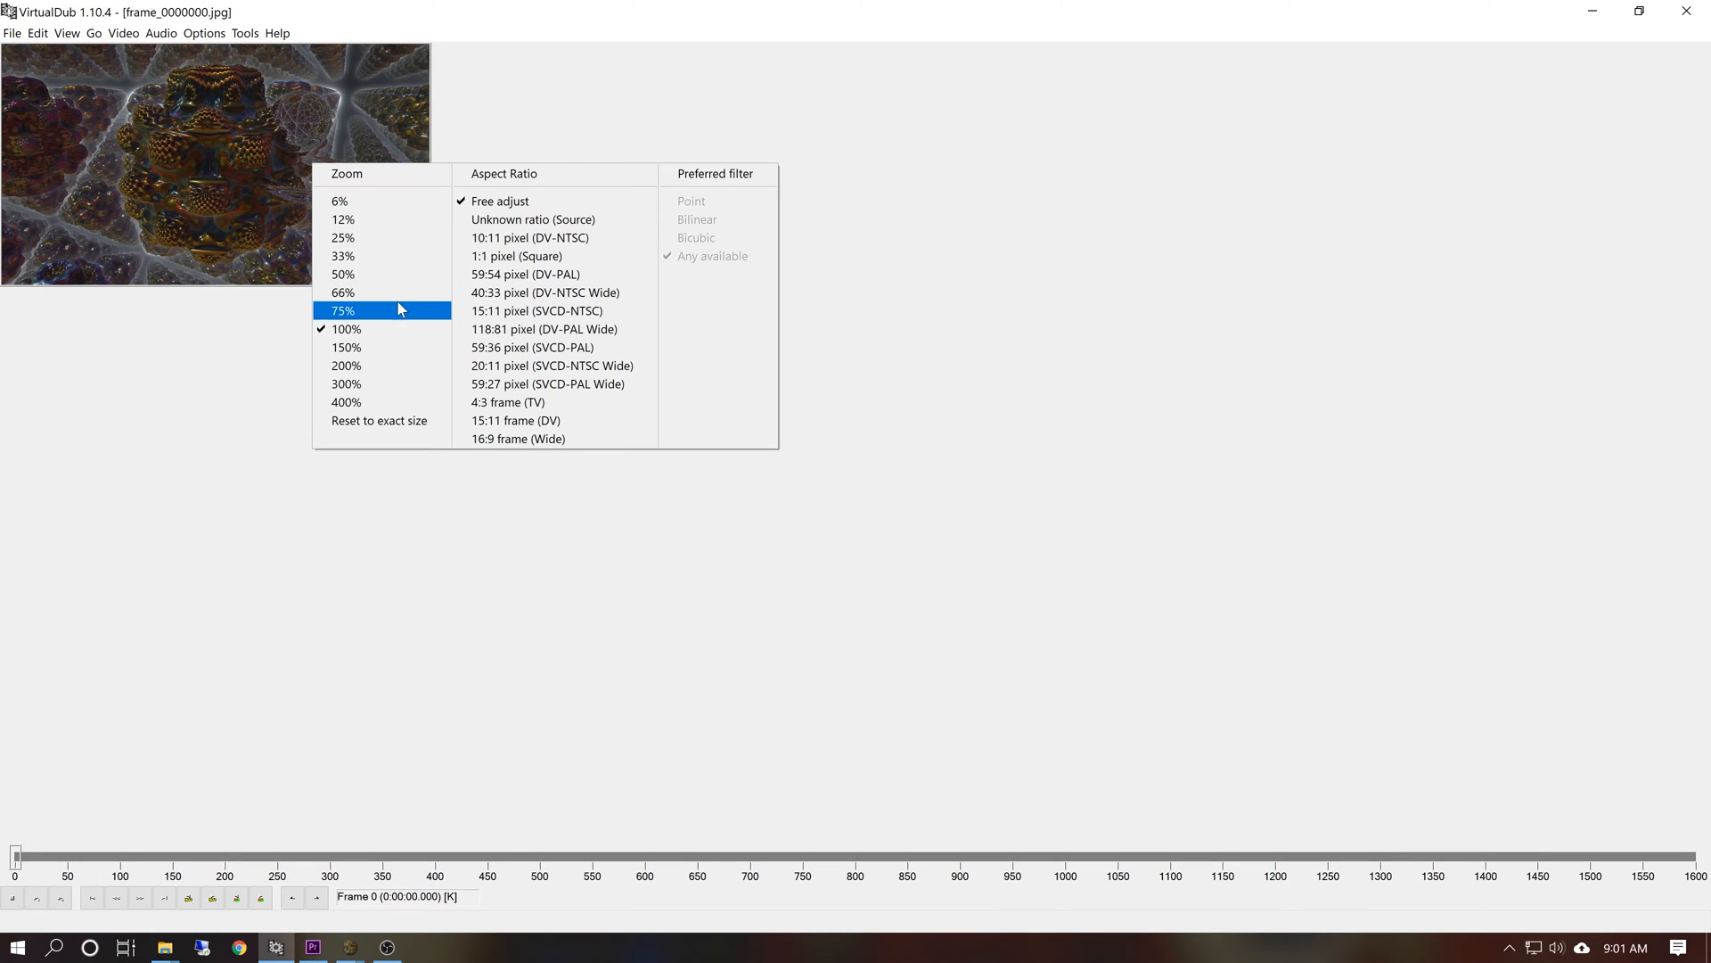
left_click(367, 367)
right_click(335, 296)
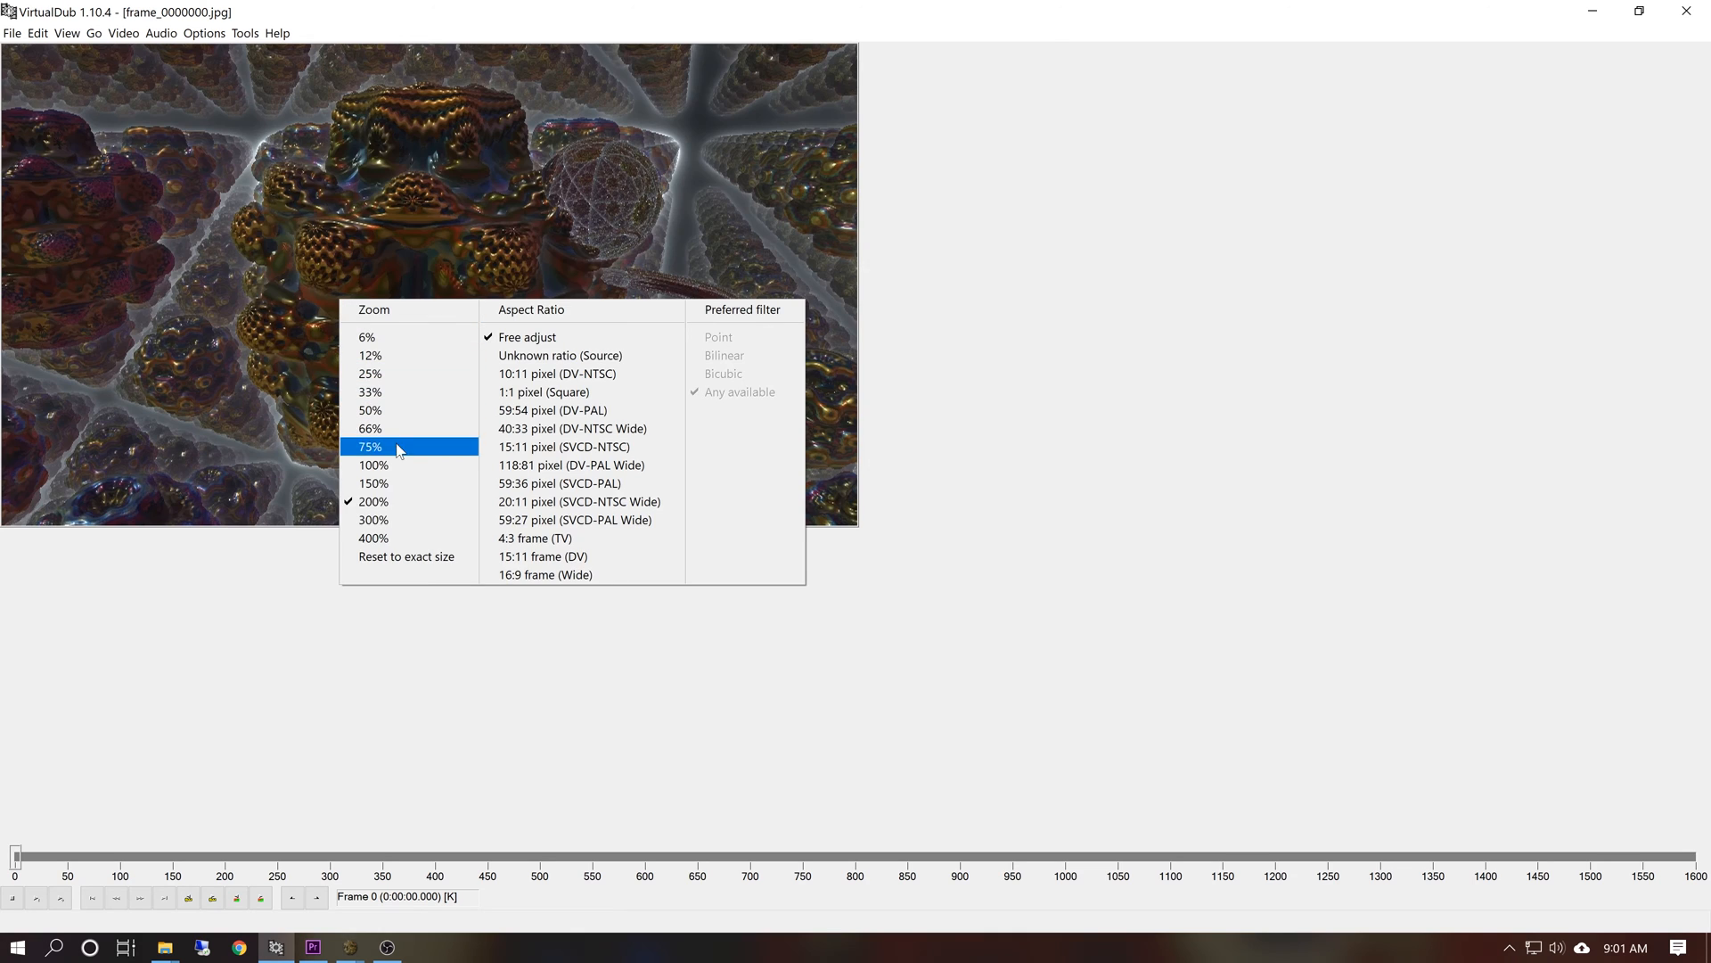
left_click(412, 498)
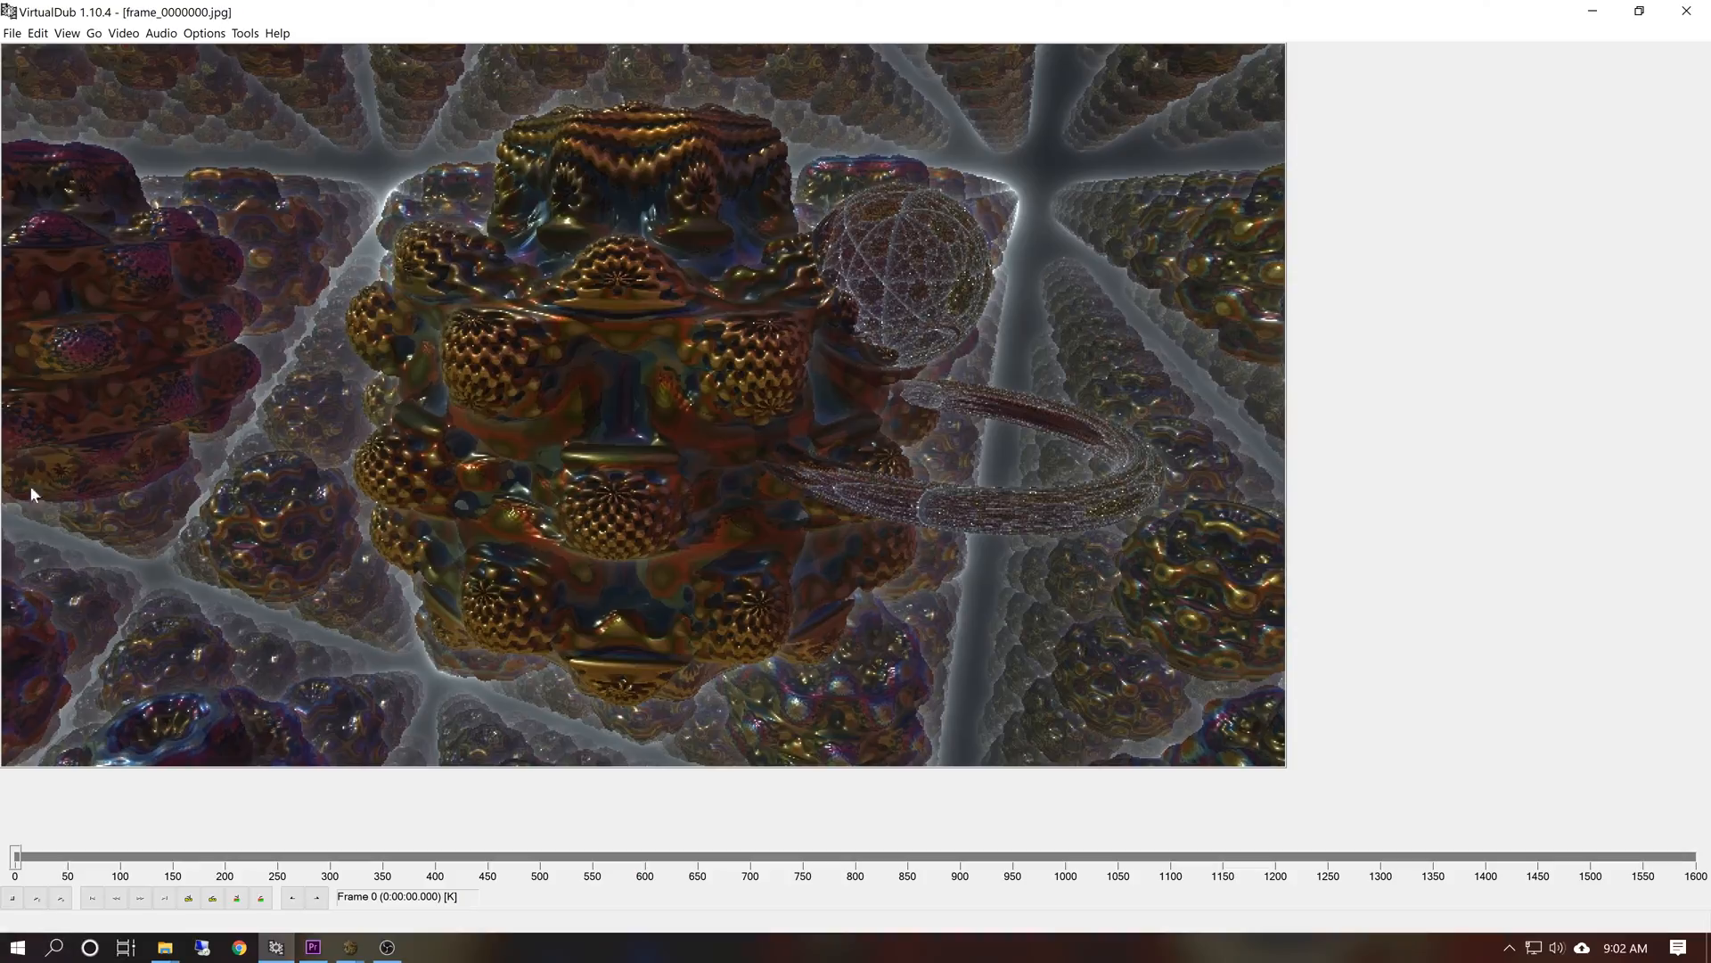
key("space")
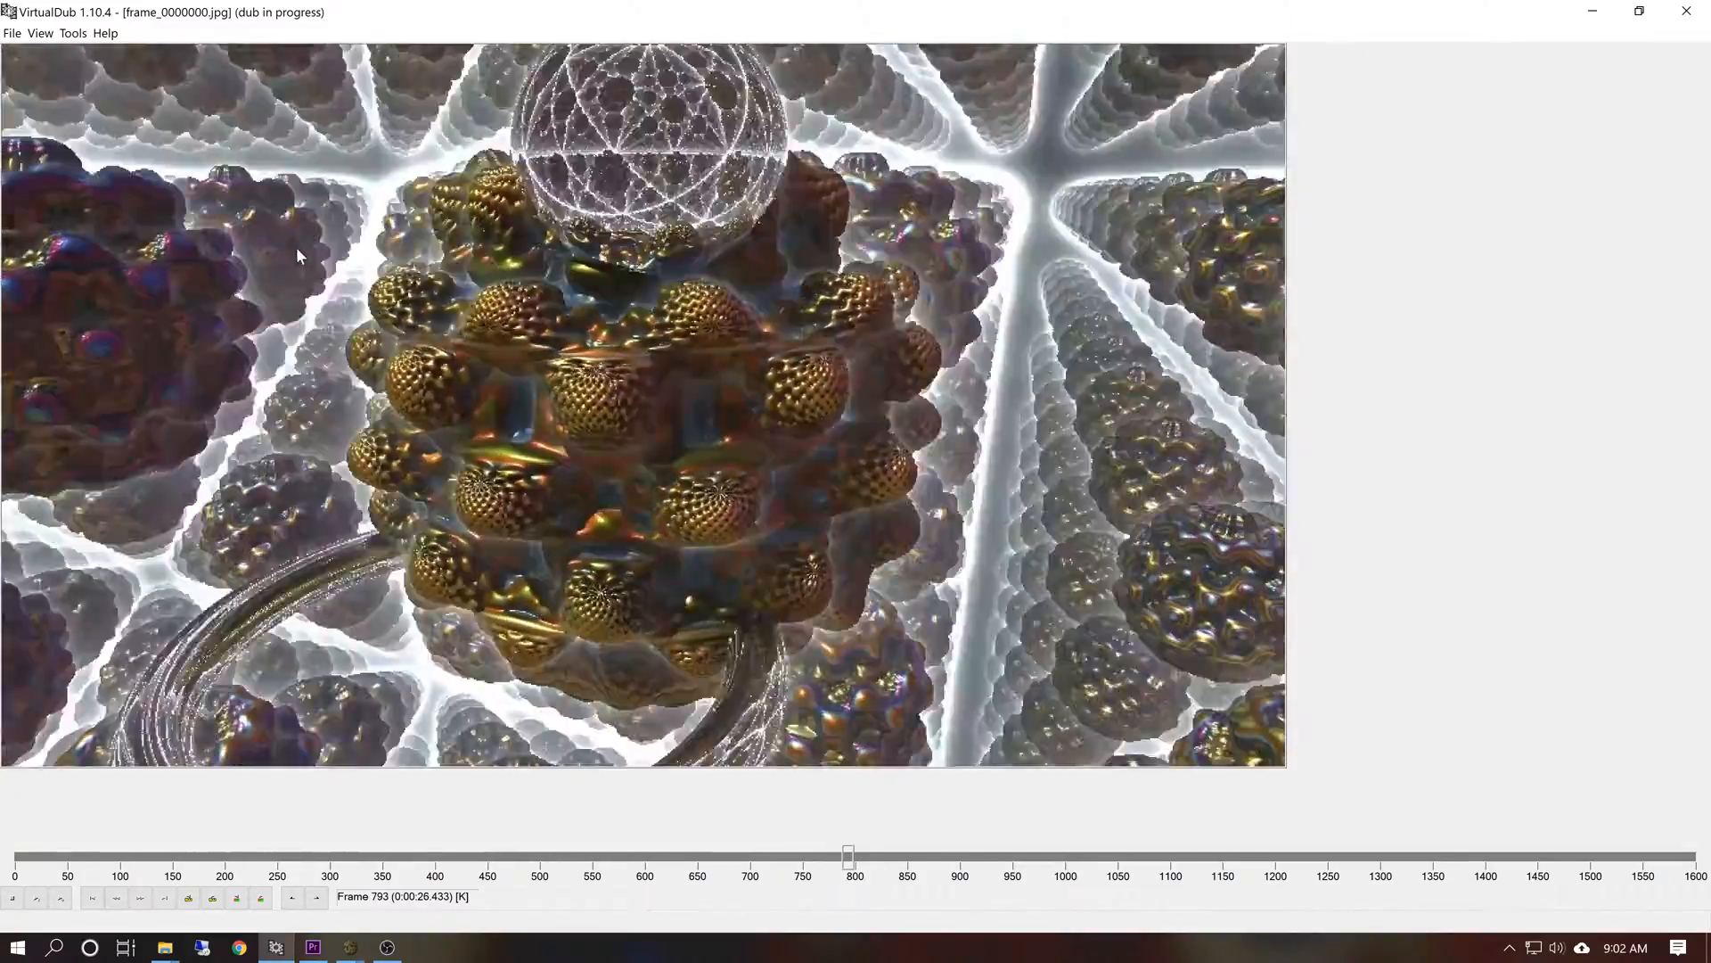
key("space")
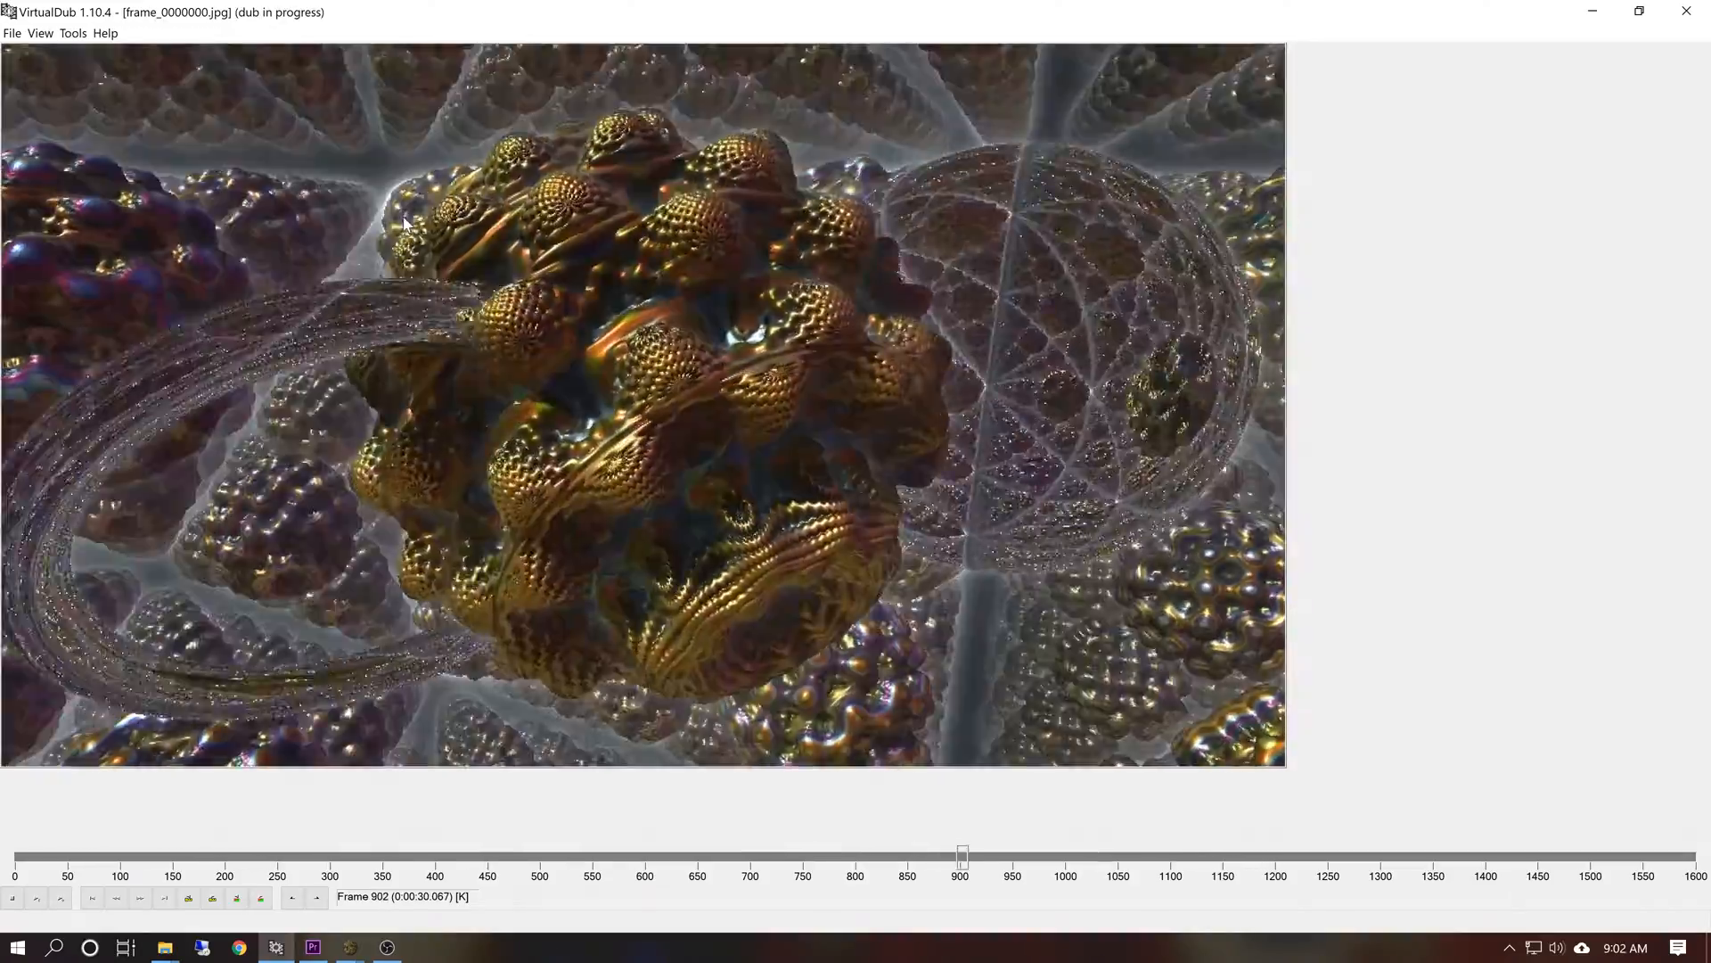
key("space")
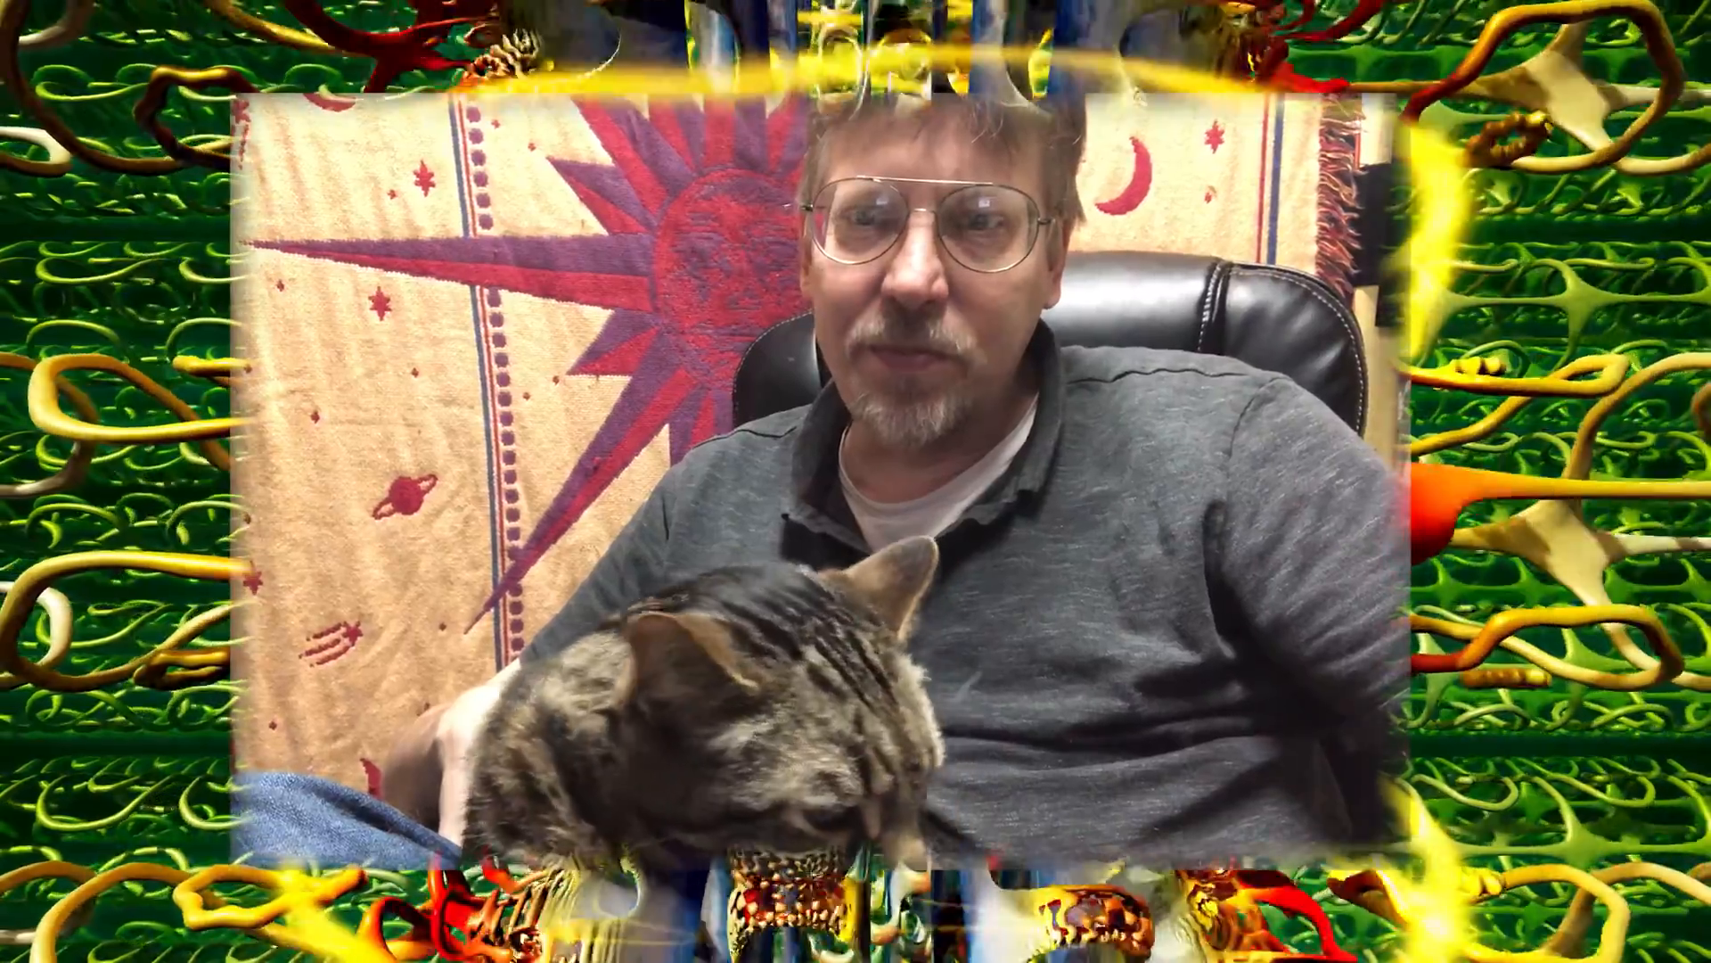